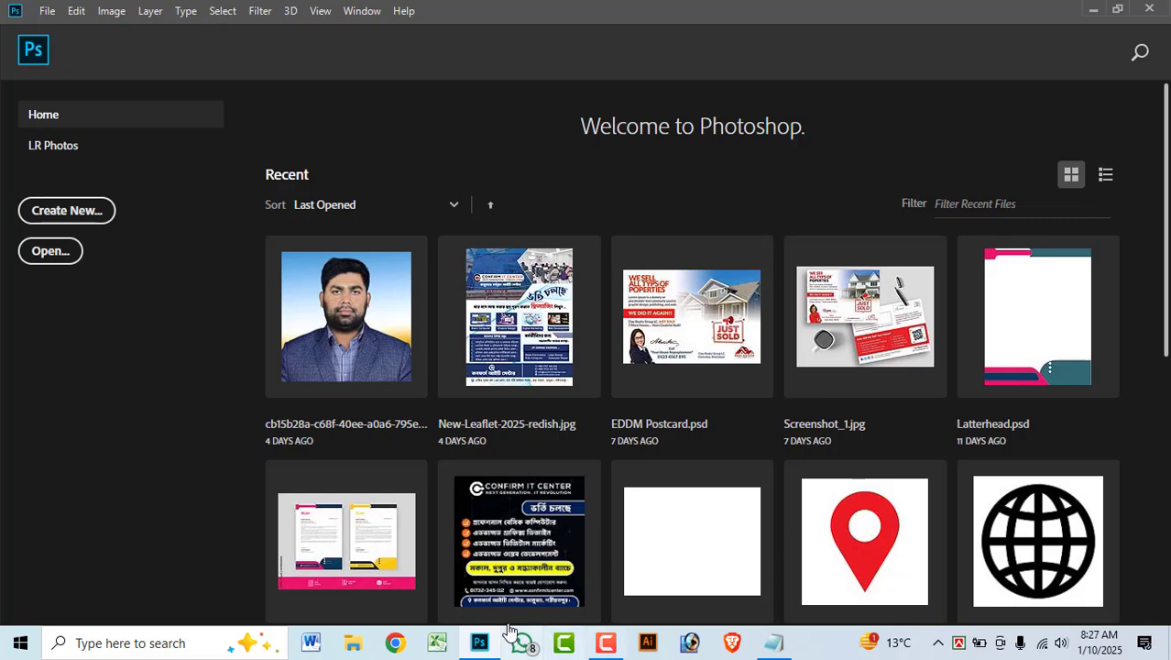
Check the Episode 24 real estate flyer topic in the Notepad course details and open Chrome with the Confirm It Center profile.
click(395, 644)
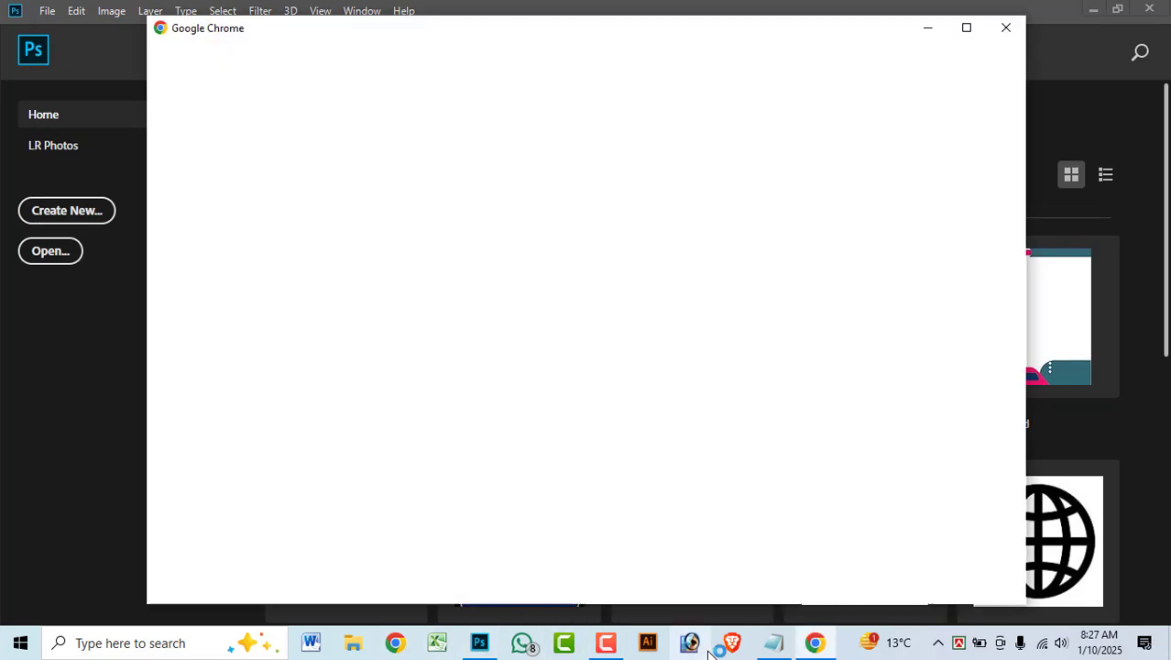
click(774, 644)
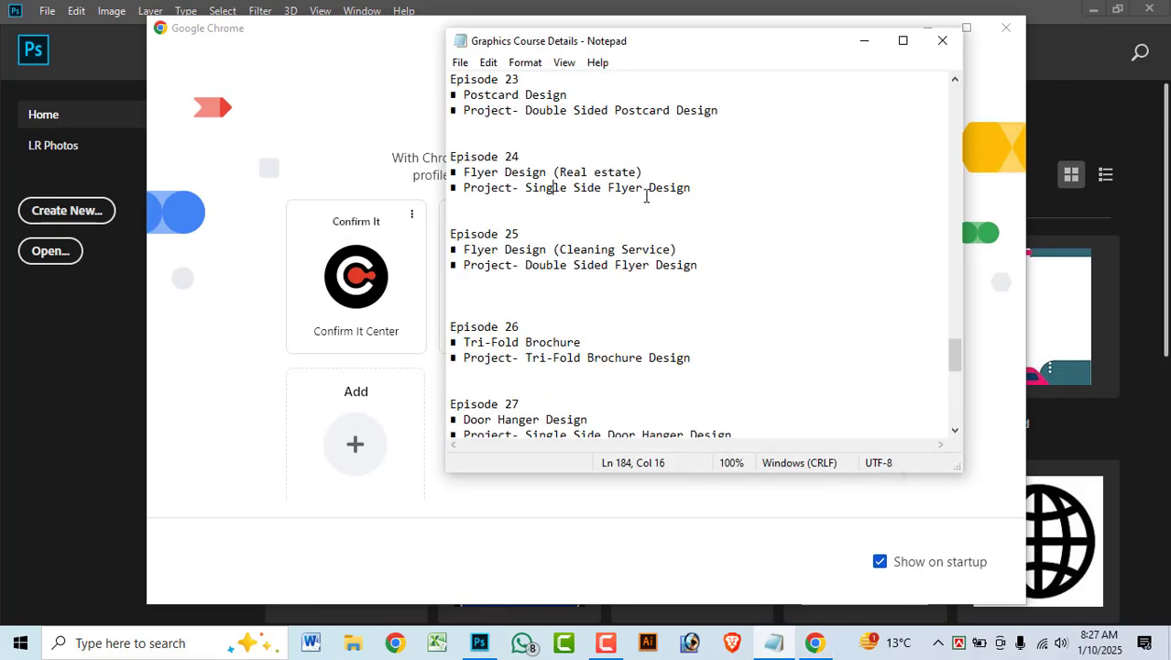
drag(645, 173, 547, 171)
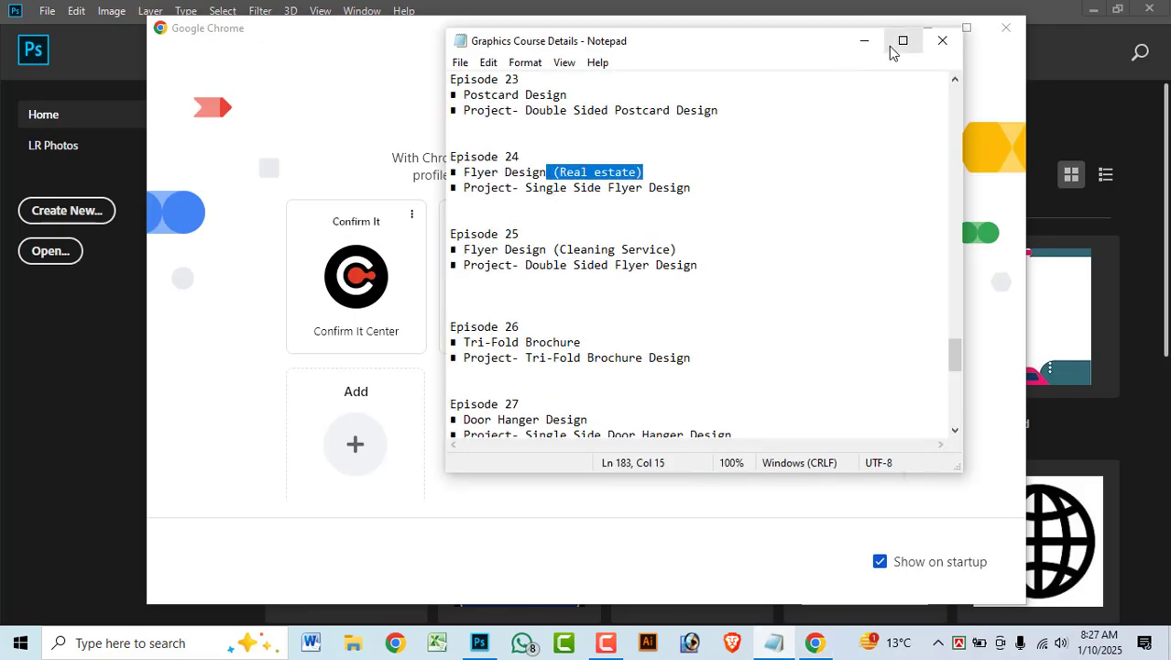
click(862, 41)
click(372, 292)
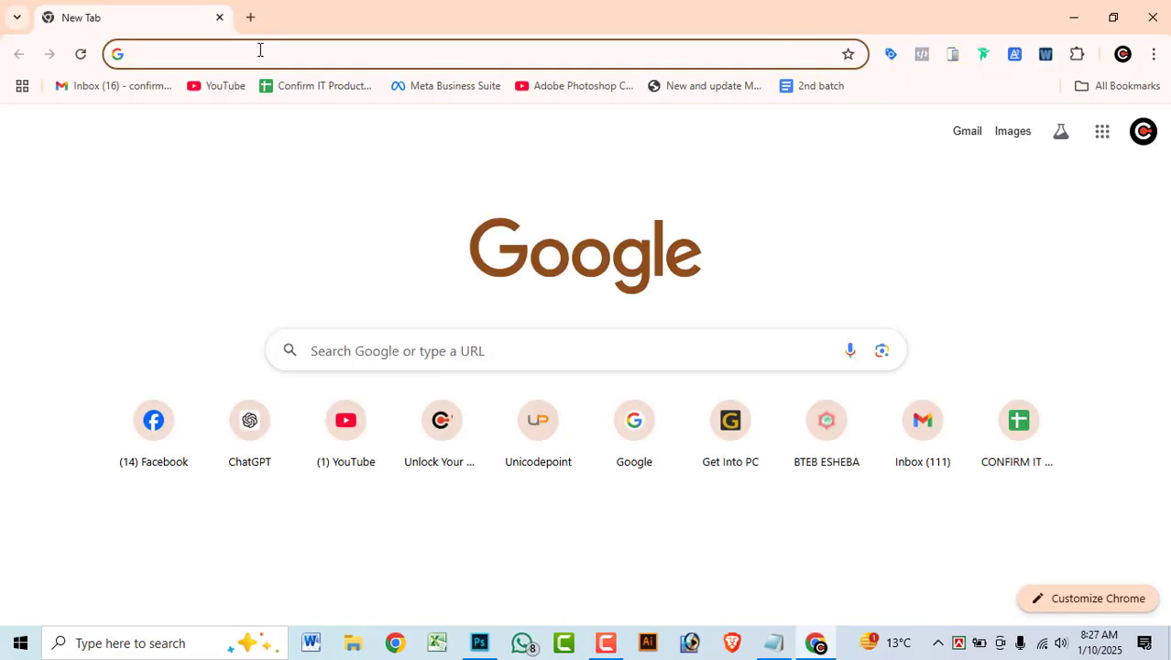
Search Google Images for "realestate flyer".
text(real)
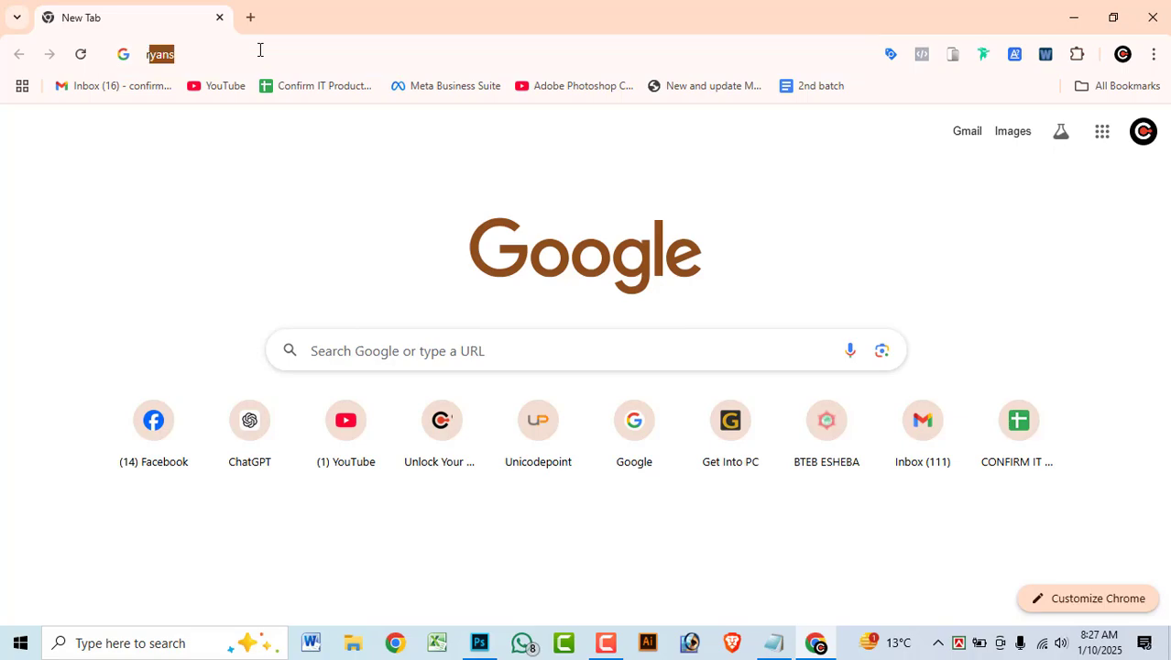
text(e)
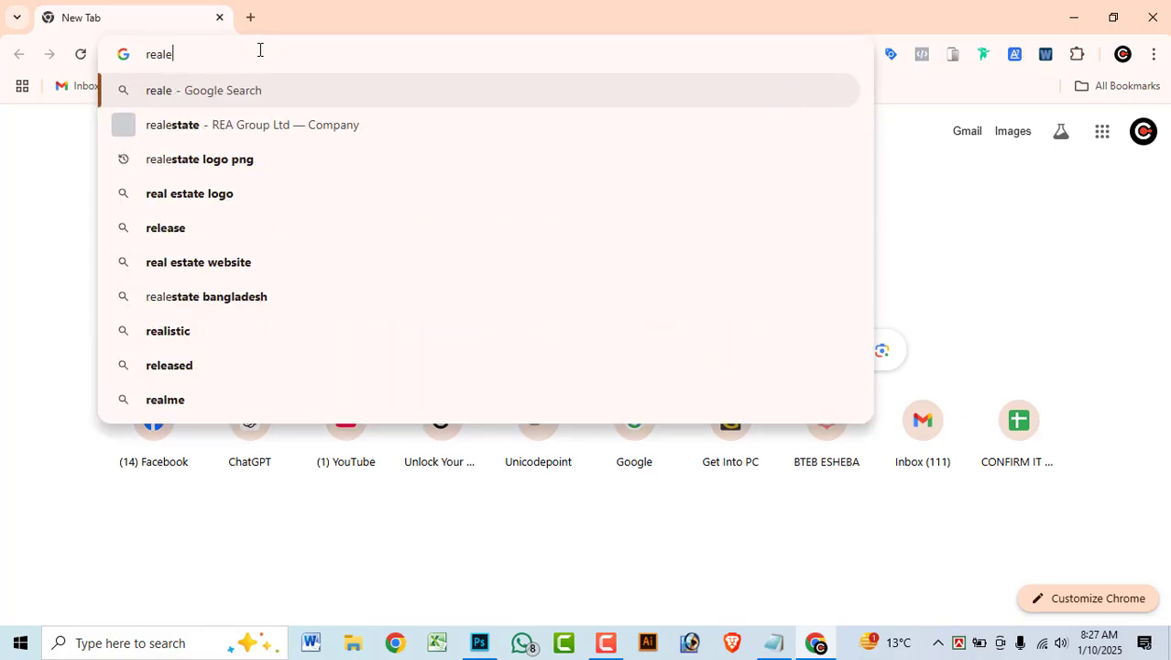
text(state flyer)
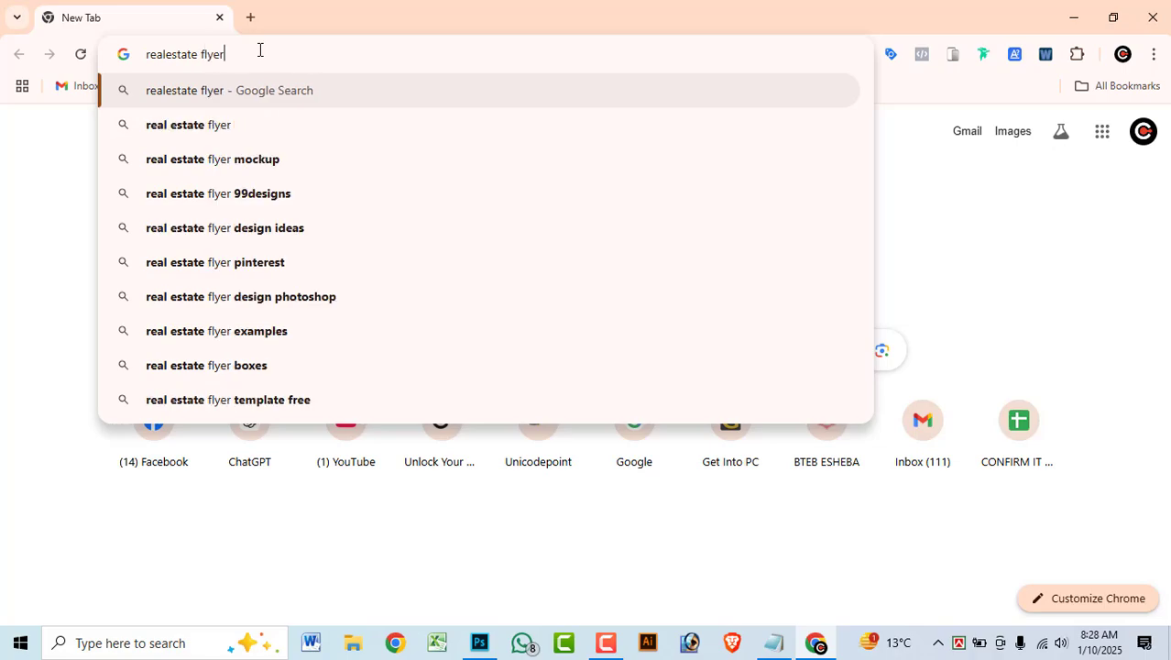
key(Return)
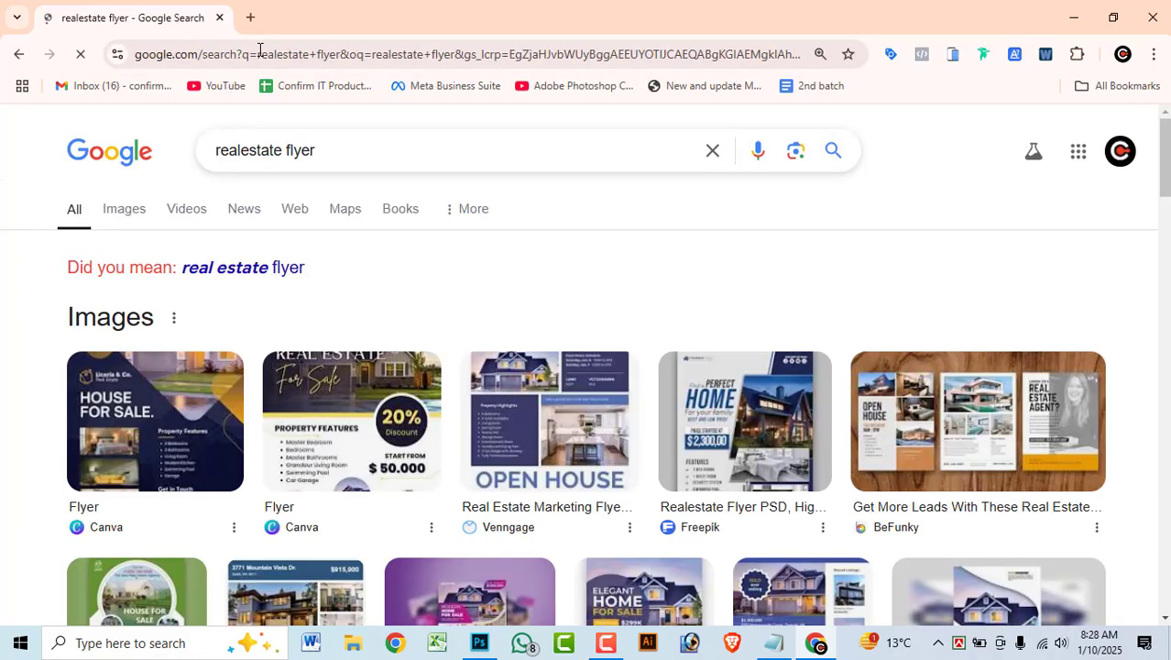
click(127, 222)
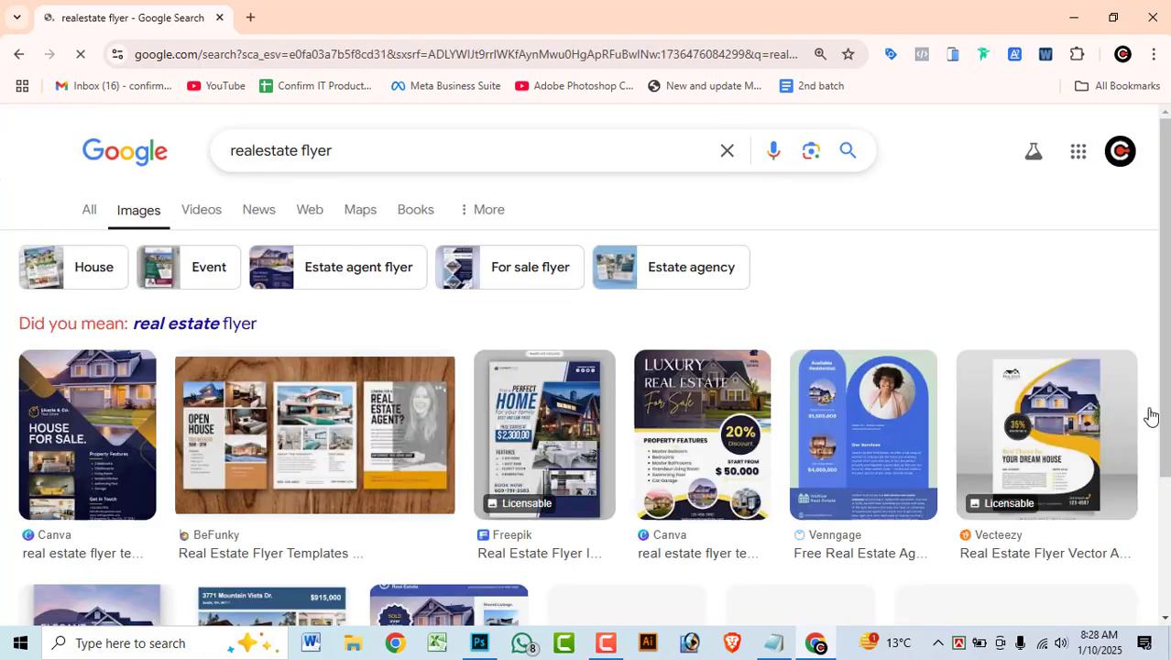
Browse the flyer image results and open the preview of the Freepik "Perfect Home" flyer.
scroll(930, 367, down, 1)
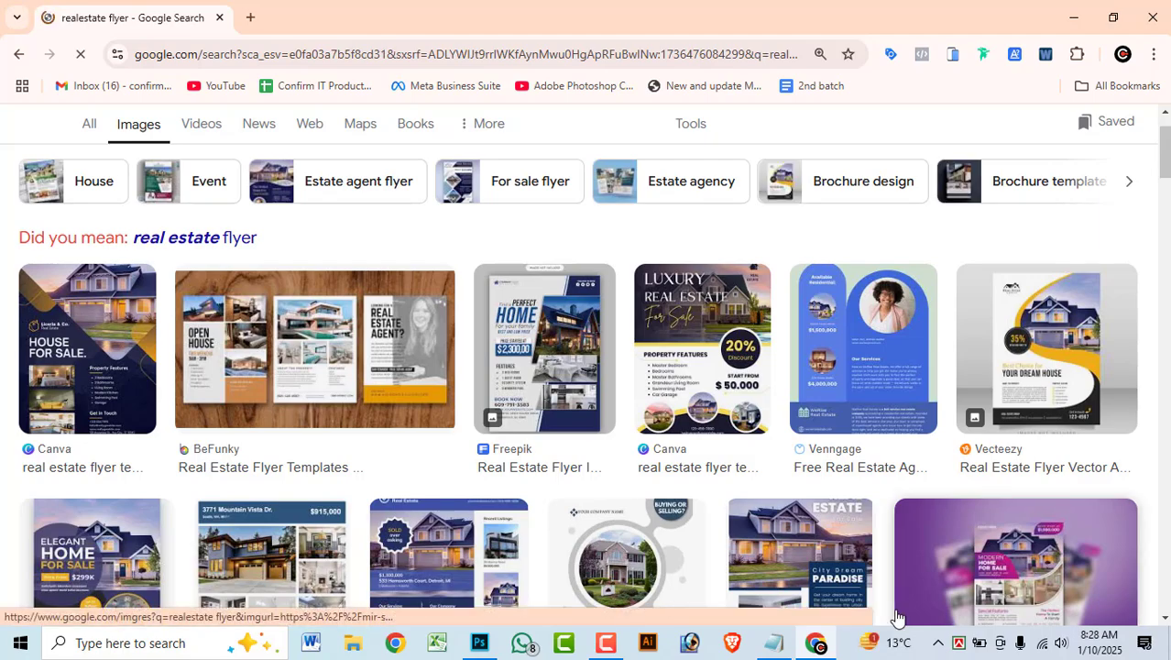
scroll(796, 462, down, 1)
scroll(795, 462, down, 1)
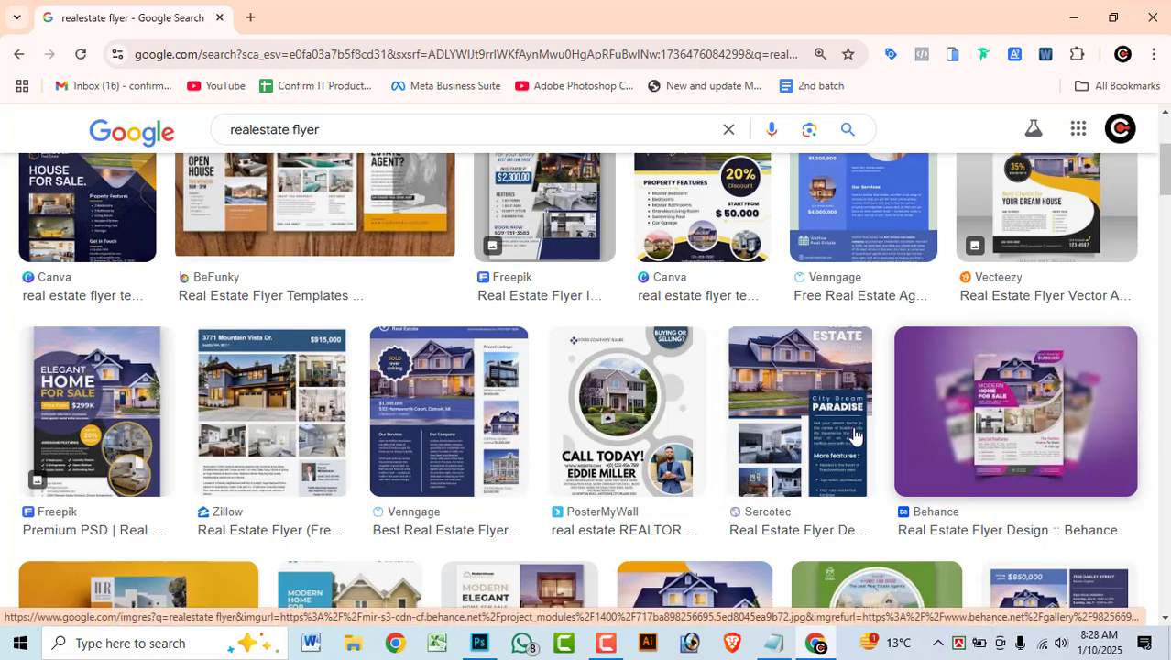
scroll(465, 438, down, 2)
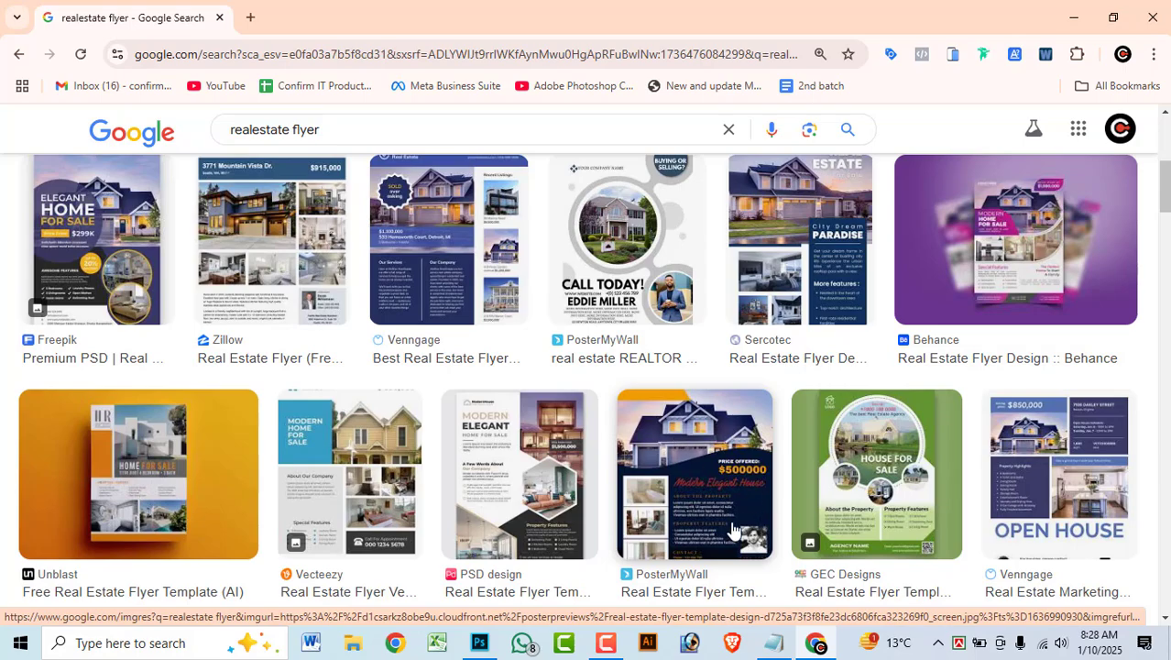
scroll(784, 457, up, 1)
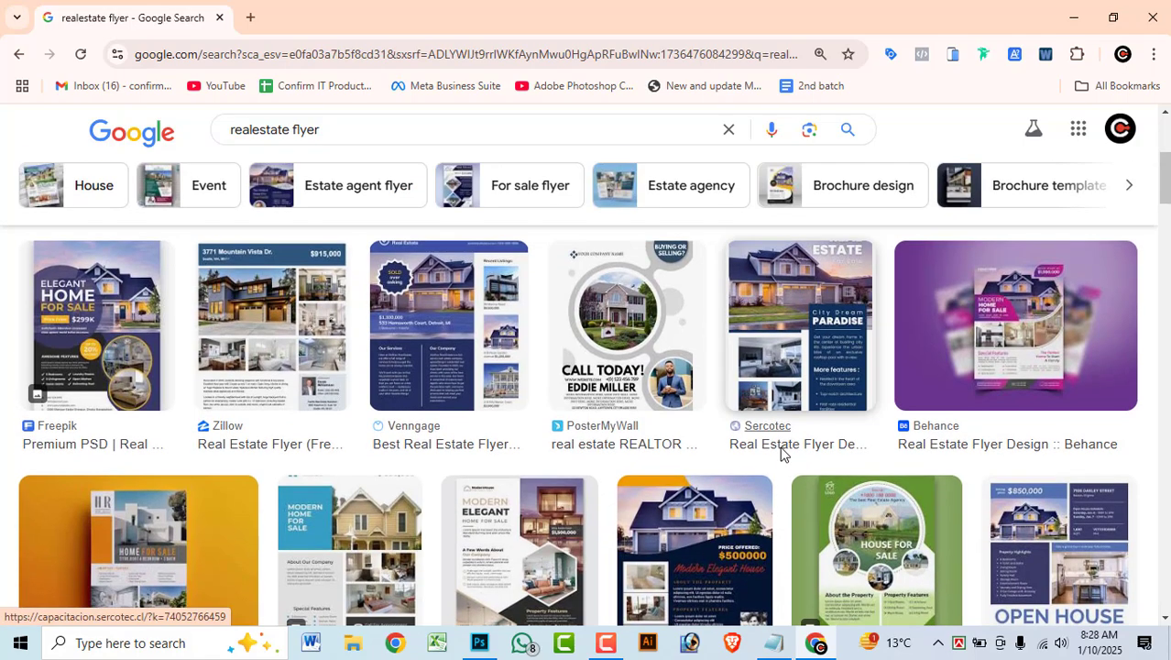
scroll(781, 453, up, 3)
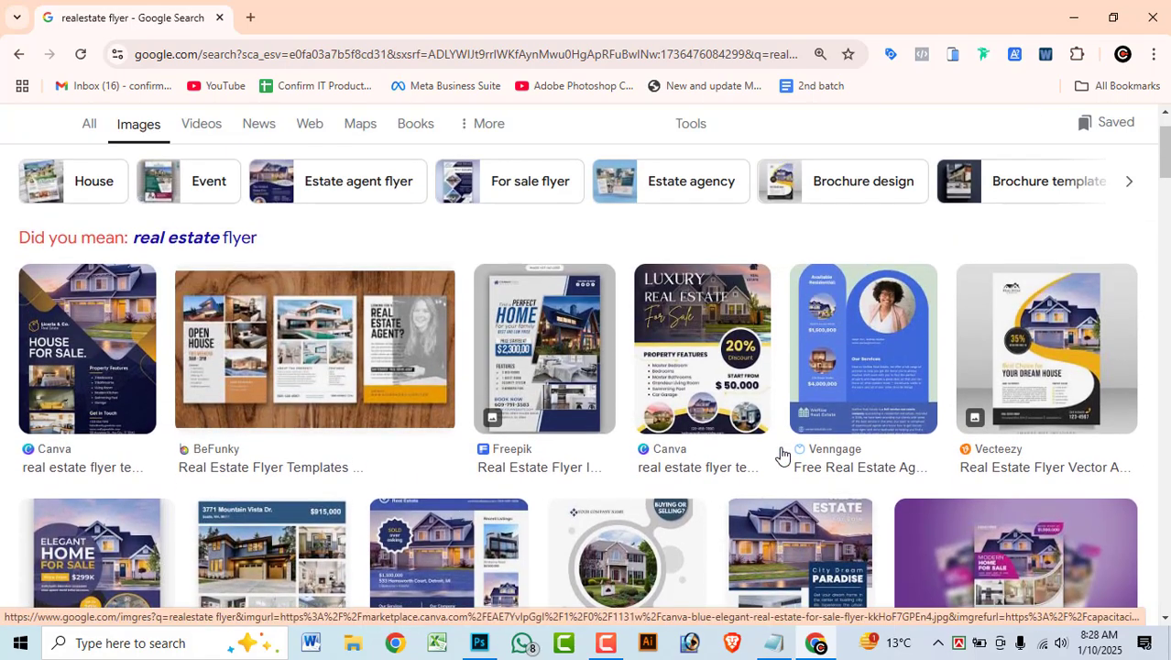
click(545, 357)
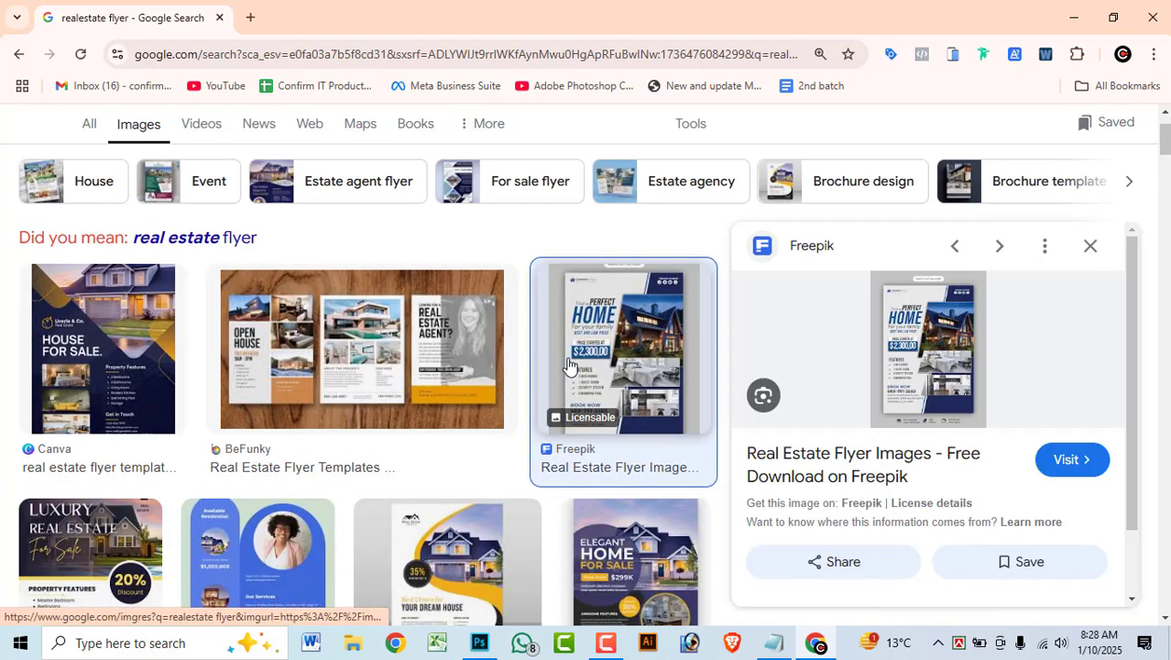
Look through the Freepik listing behind the previewed flyer and return to the image results.
click(934, 349)
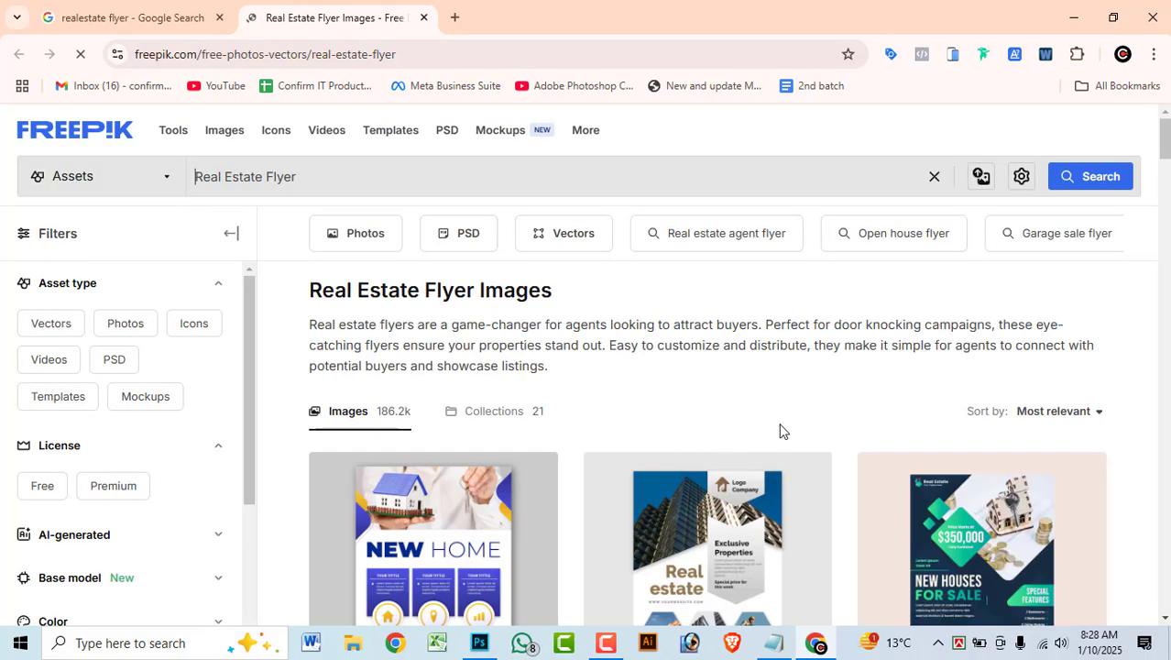
scroll(780, 431, down, 5)
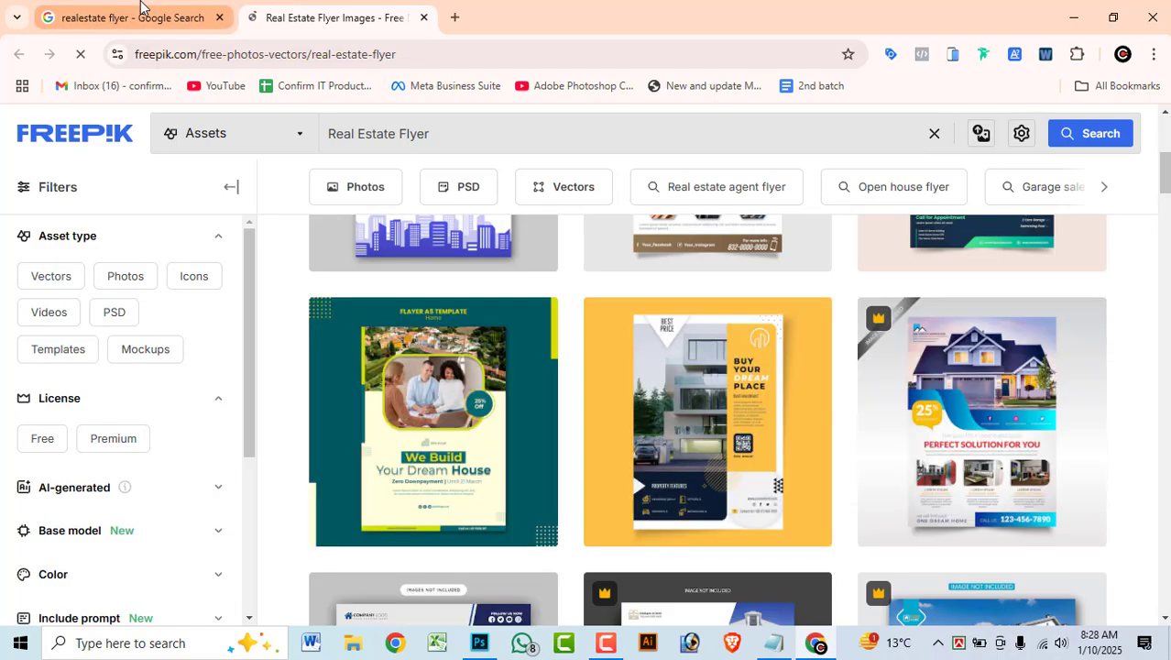
click(183, 17)
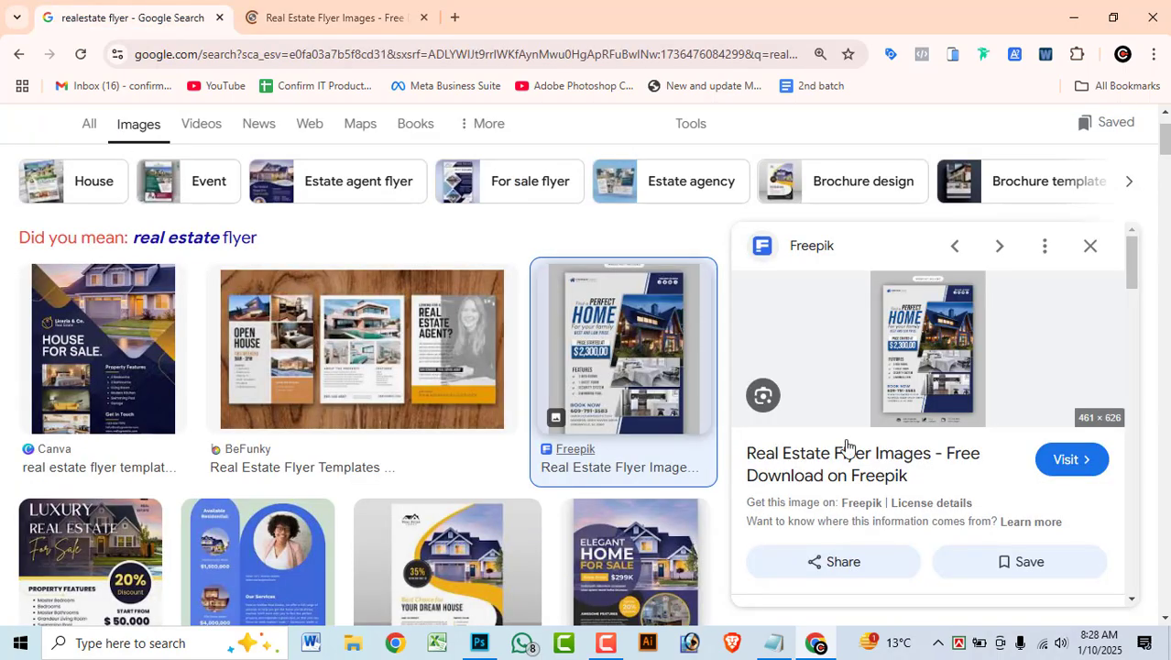
right_click(946, 356)
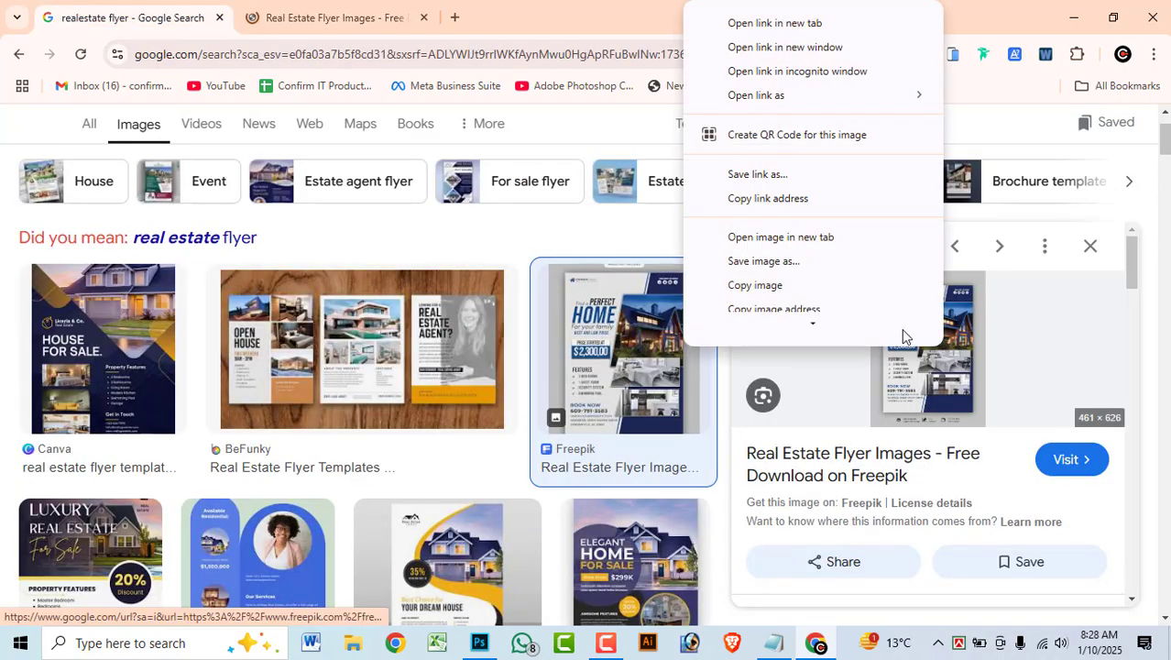
click(792, 256)
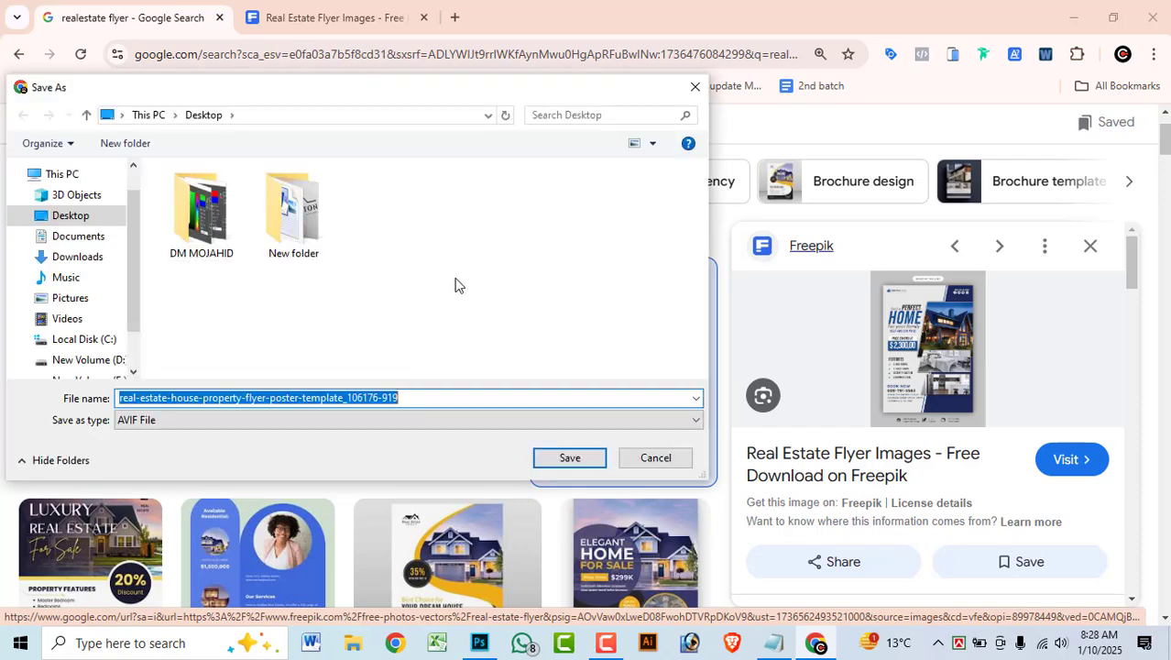
click(669, 459)
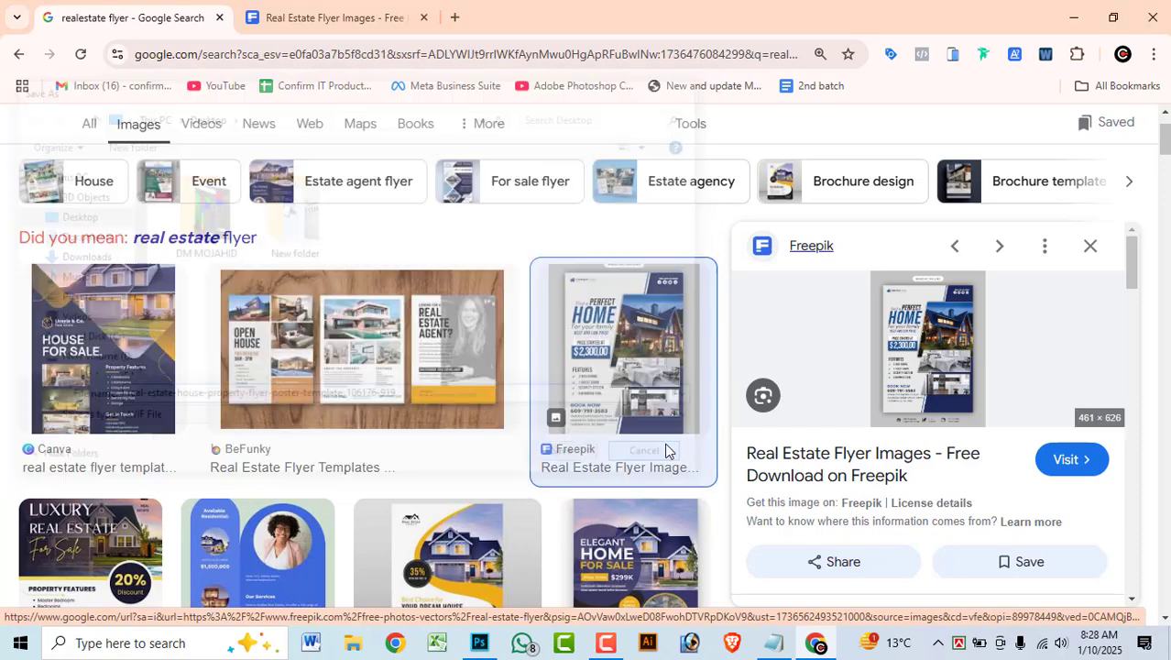
right_click(945, 357)
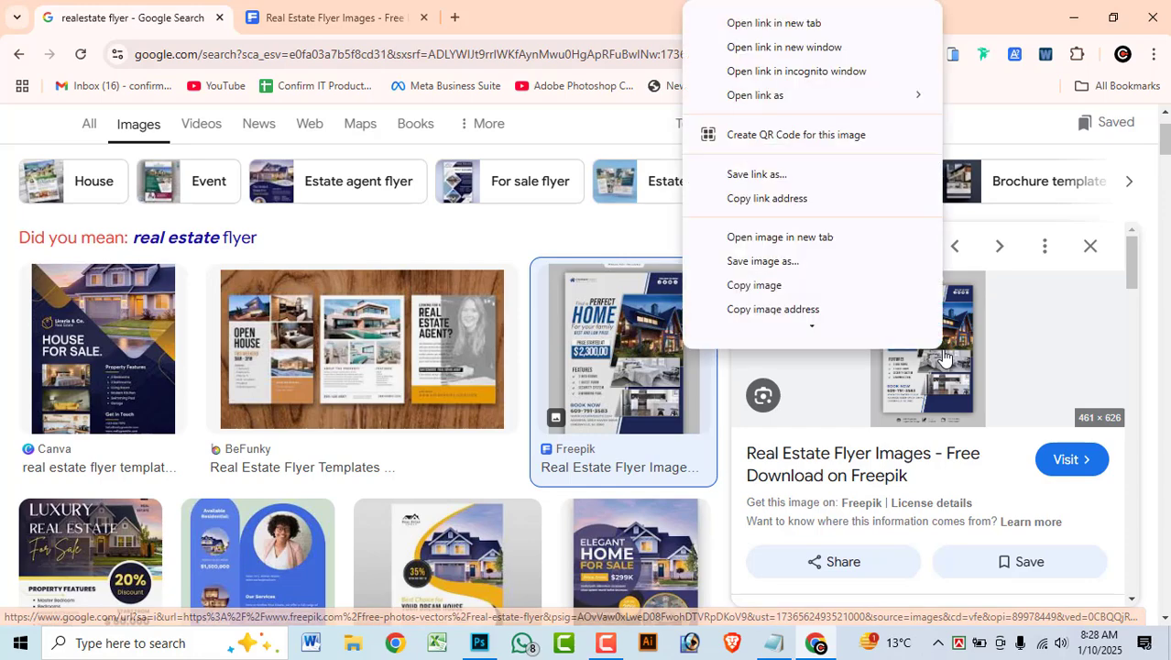
scroll(818, 314, down, 1)
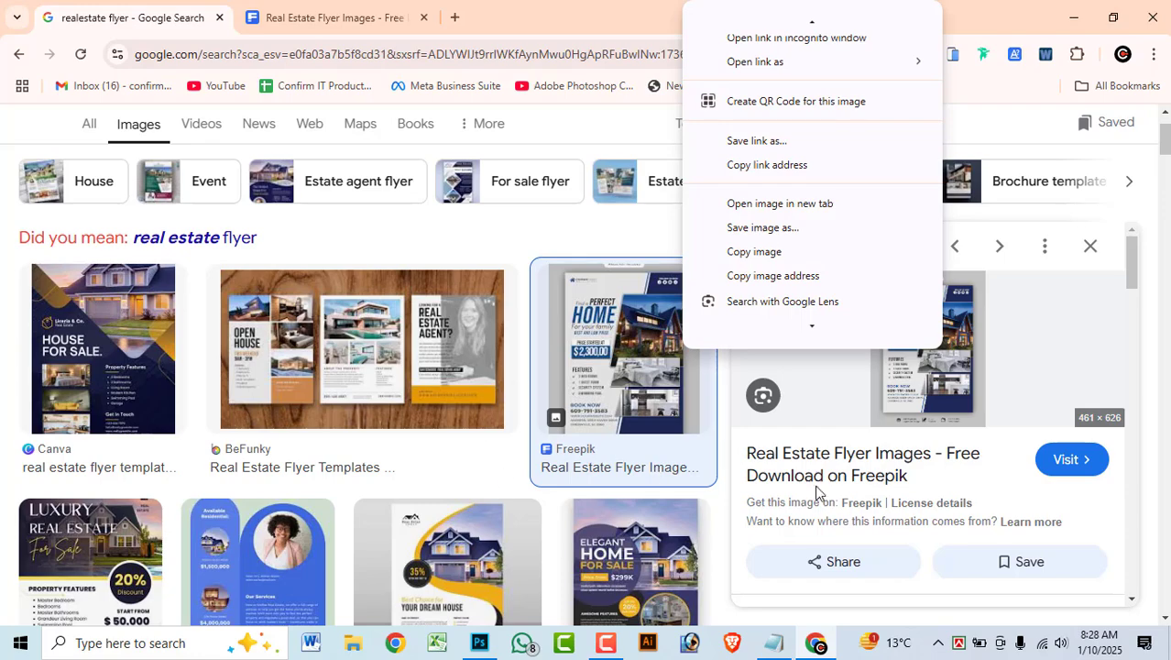
Open the "Perfect Home" flyer template's detail view from Freepik's real estate flyer listing and close the surplus tabs.
middle_click(870, 457)
middle_click(870, 457)
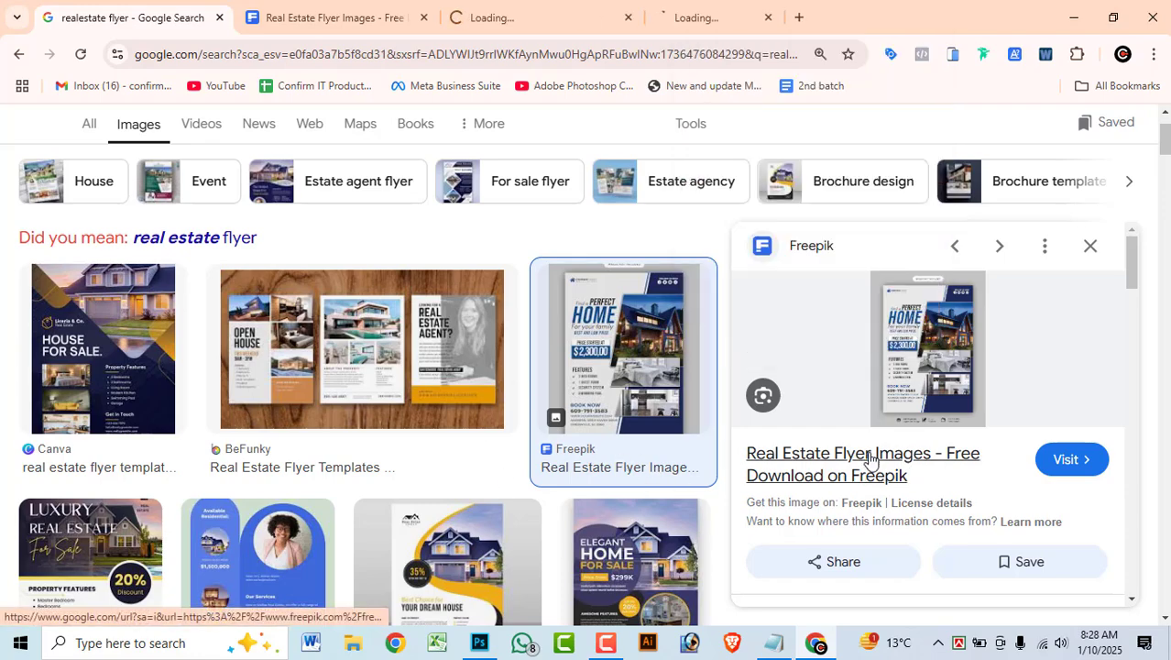
middle_click(687, 8)
click(513, 8)
scroll(1074, 384, down, 1)
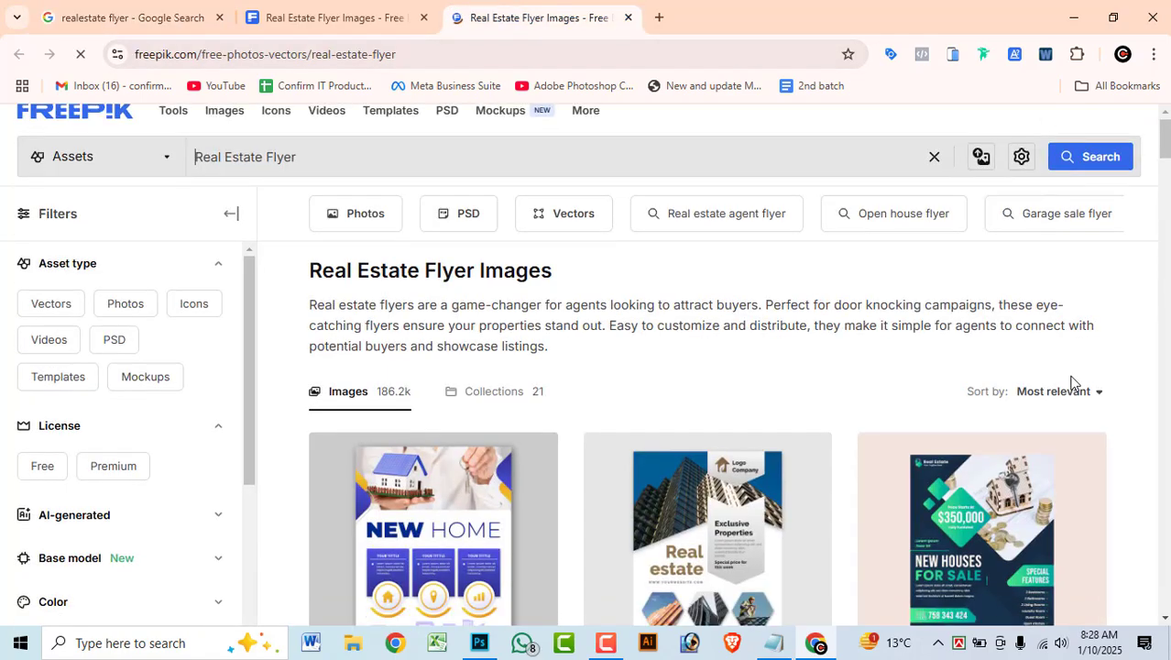
scroll(1072, 382, down, 4)
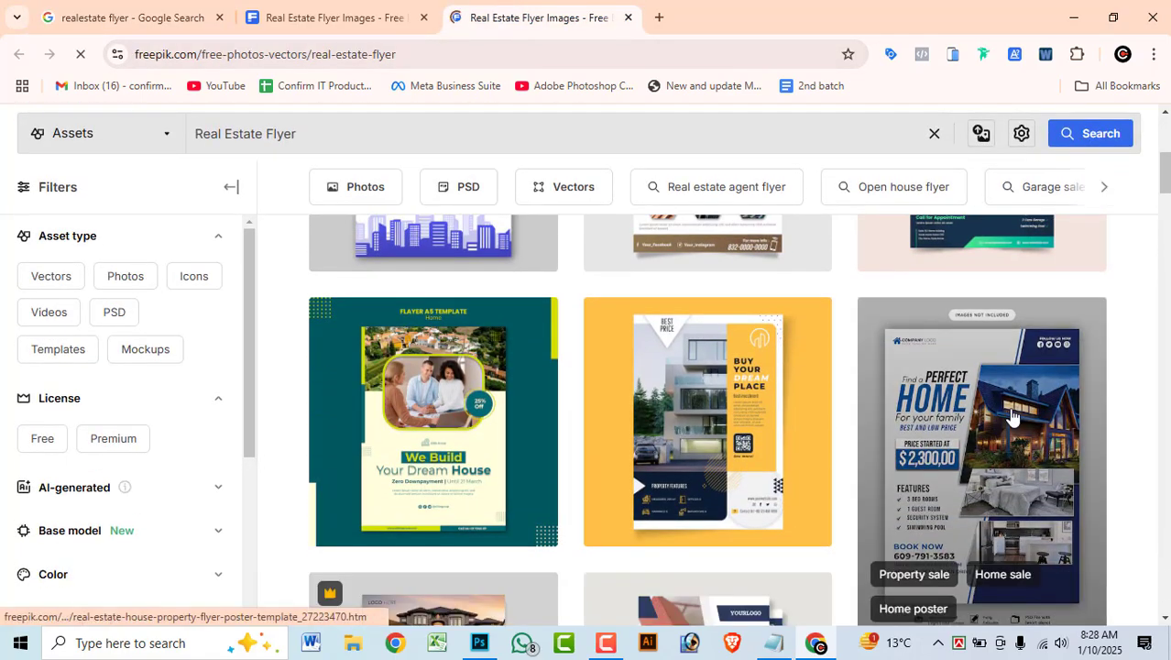
click(1012, 417)
middle_click(306, 9)
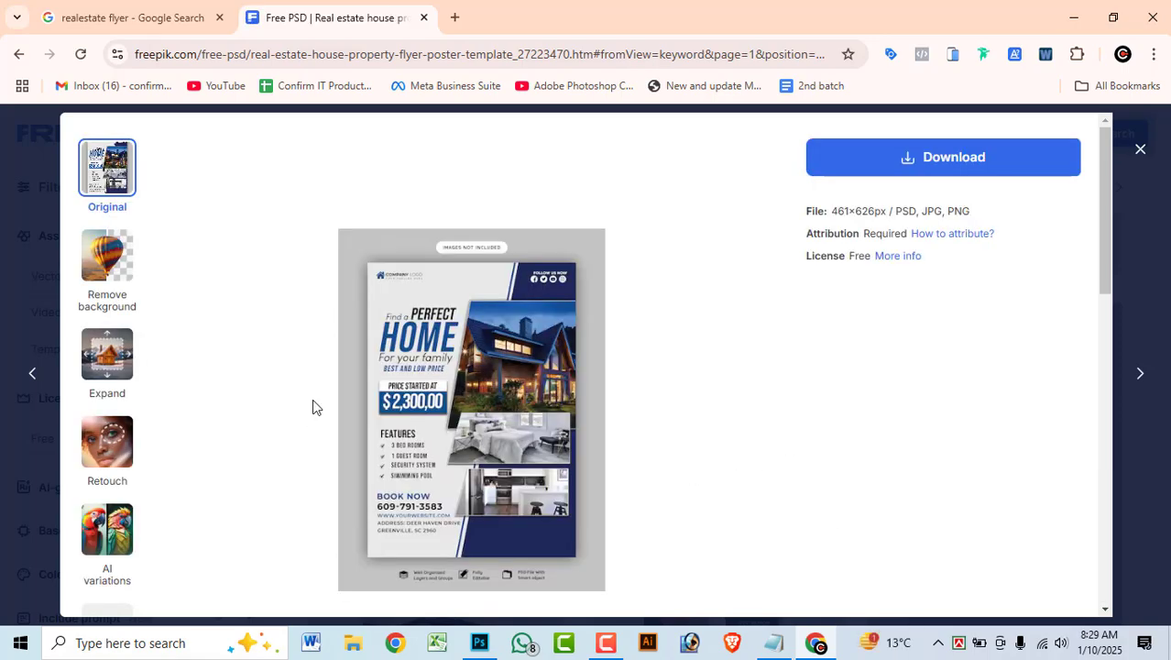
right_click(483, 319)
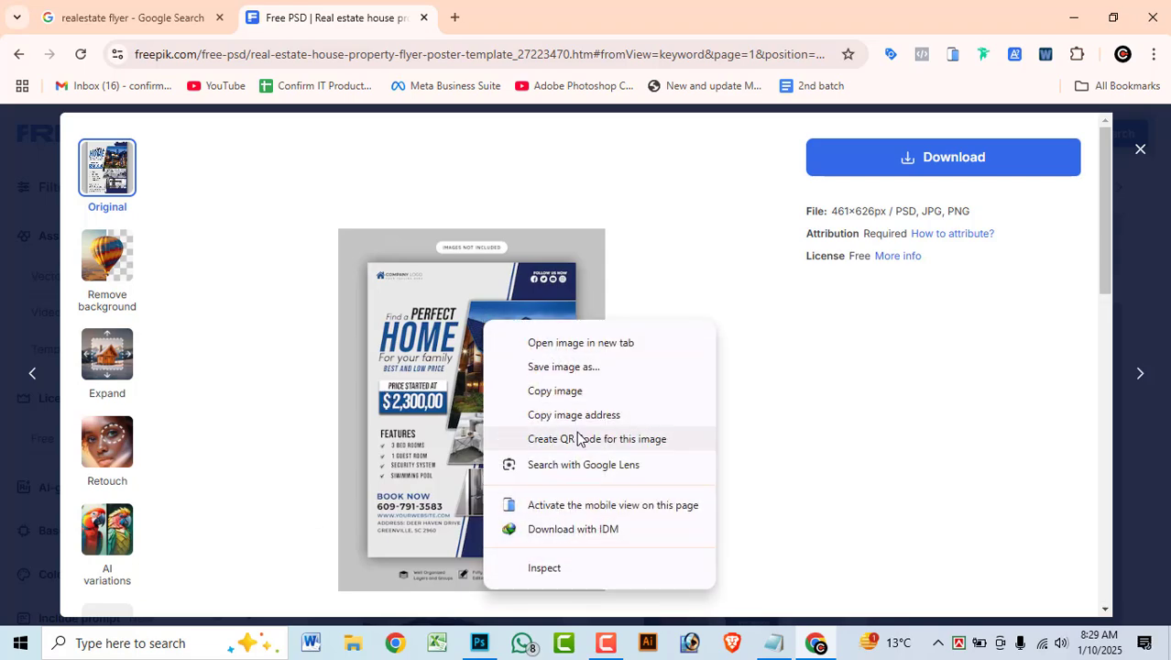
click(564, 368)
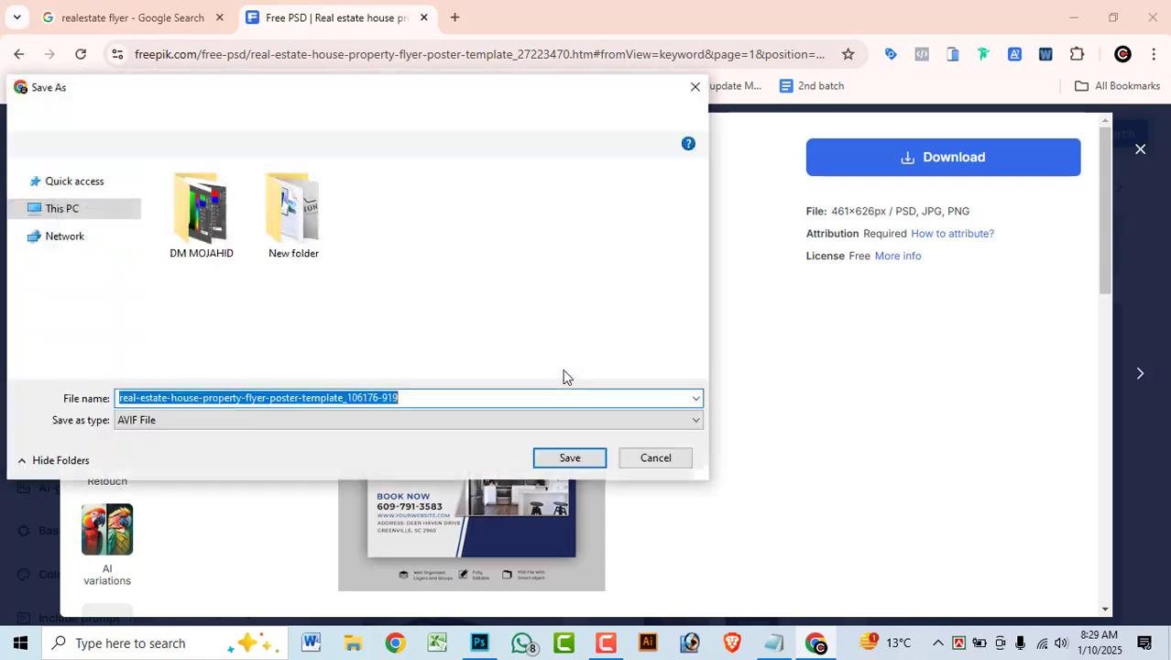
click(656, 462)
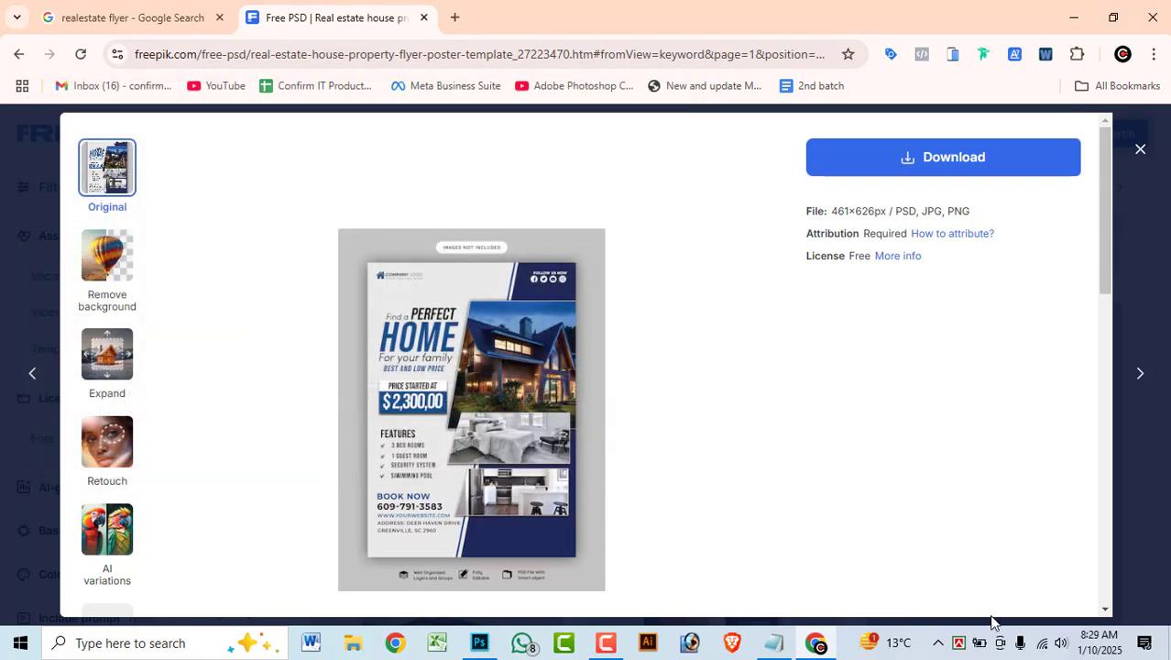
Capture only the flyer area as a screenshot, save it to the Desktop as JPEG "Real Estate Flyer", and return to Photoshop.
click(937, 645)
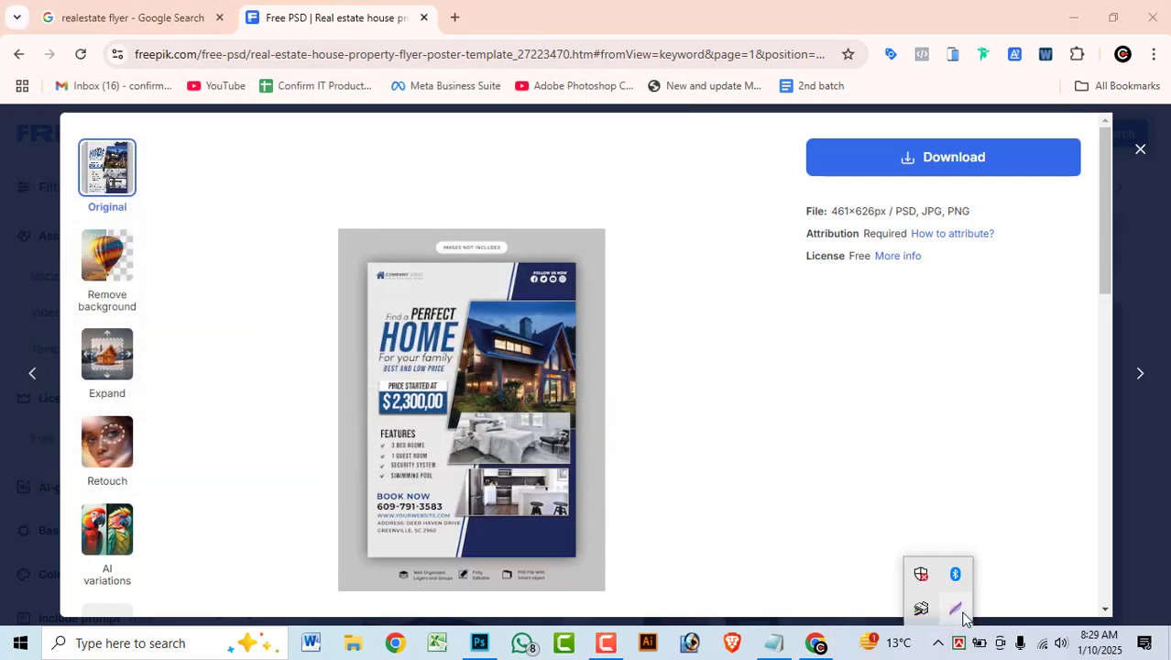
click(956, 609)
drag(366, 260, 578, 555)
click(537, 569)
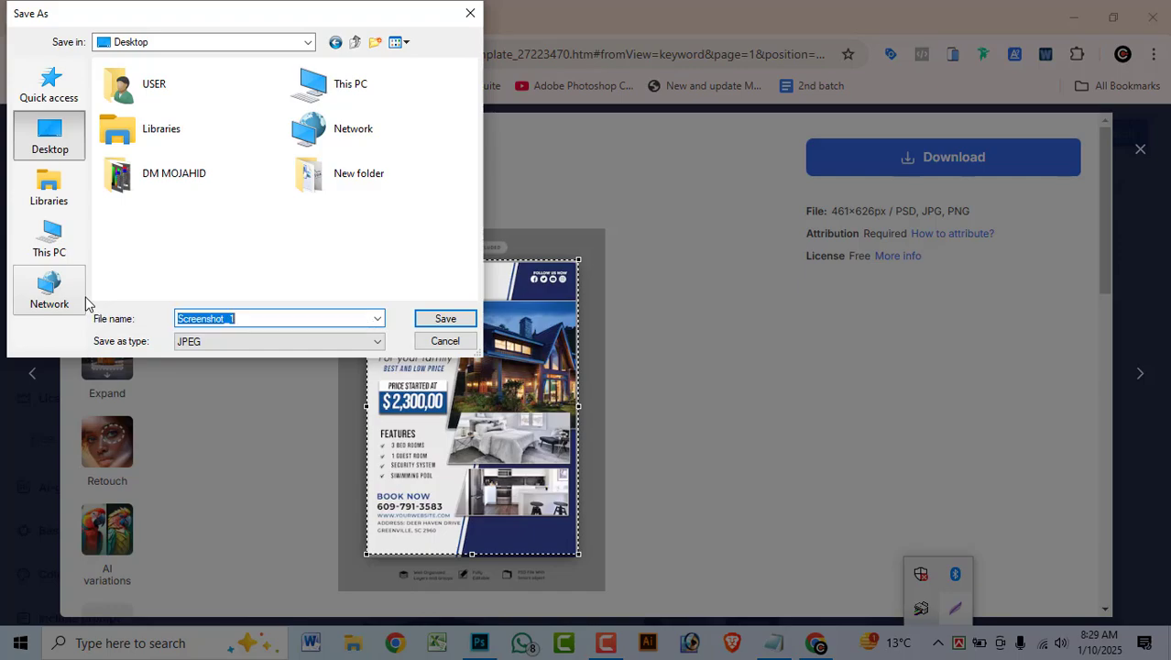
text(Real Estate Fly)
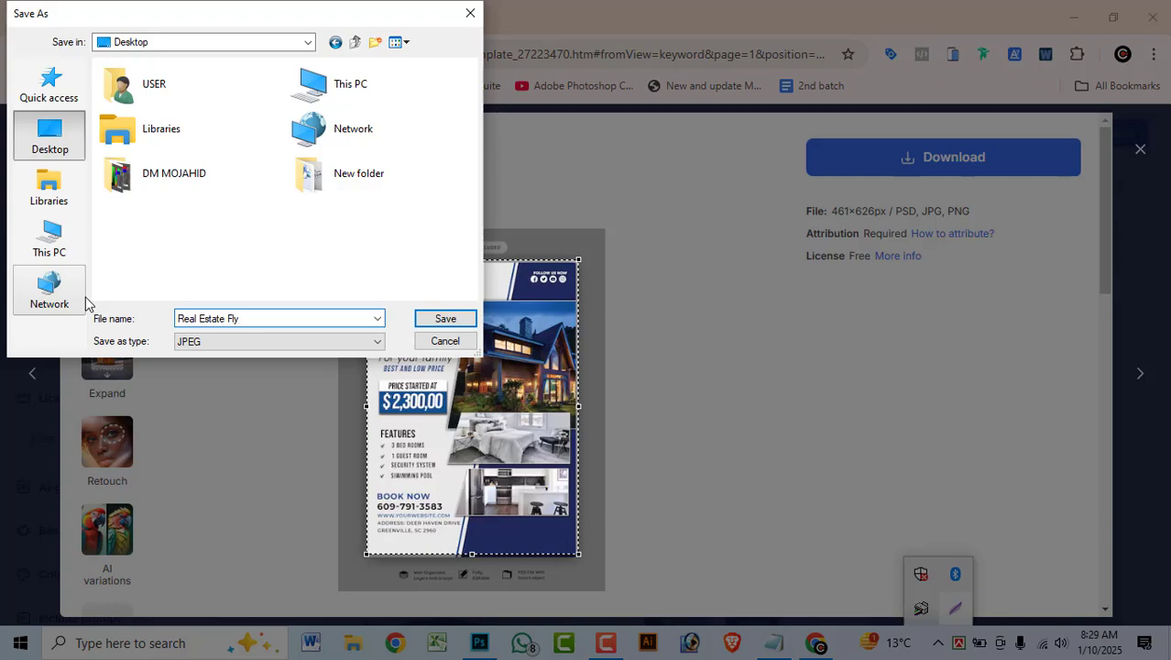
text(er)
key(Return)
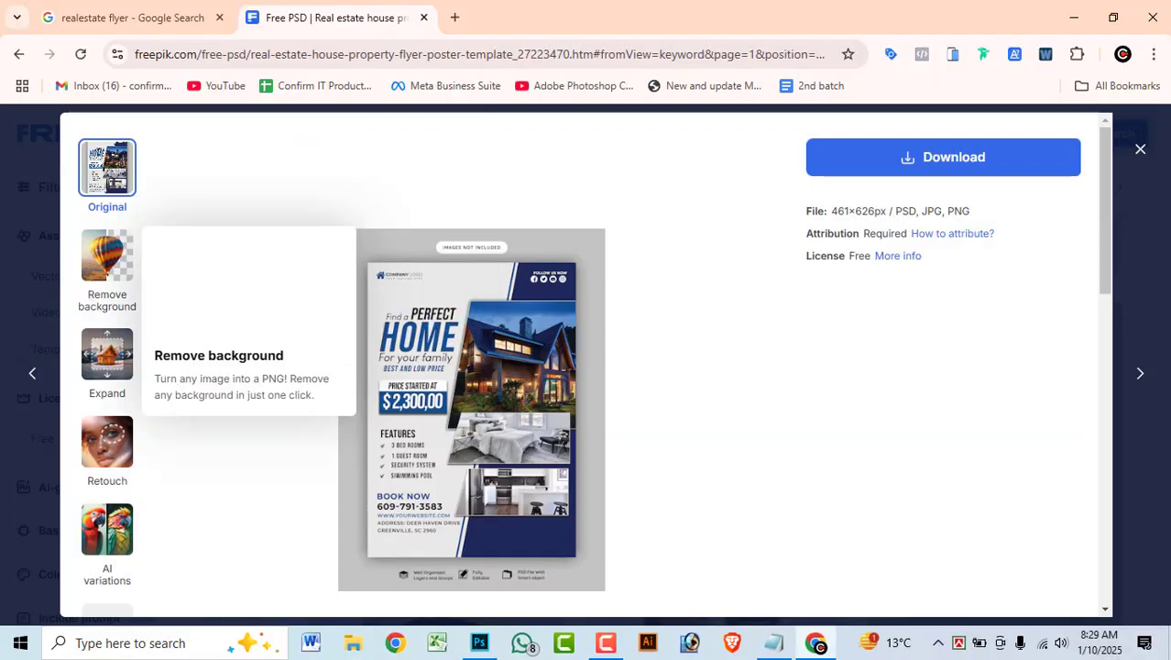
click(1073, 17)
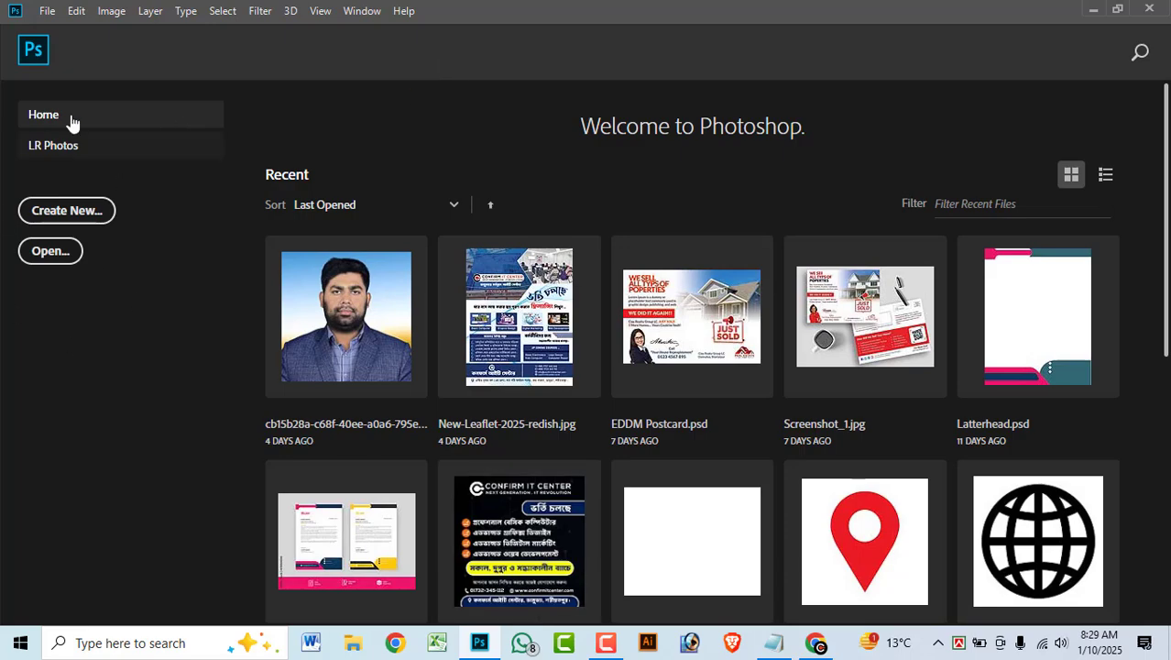
Create a Letter print document named "Real Estate Flyer", 8.5 x 11 in at 300 ppi, in CMYK Color mode.
click(48, 12)
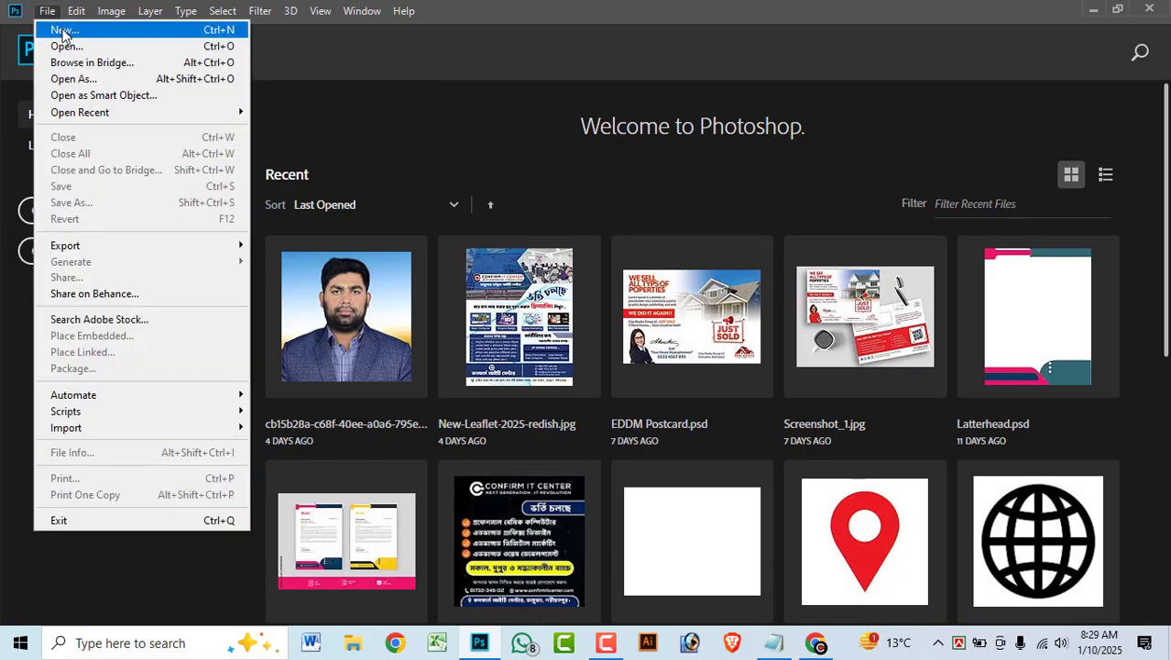
click(57, 26)
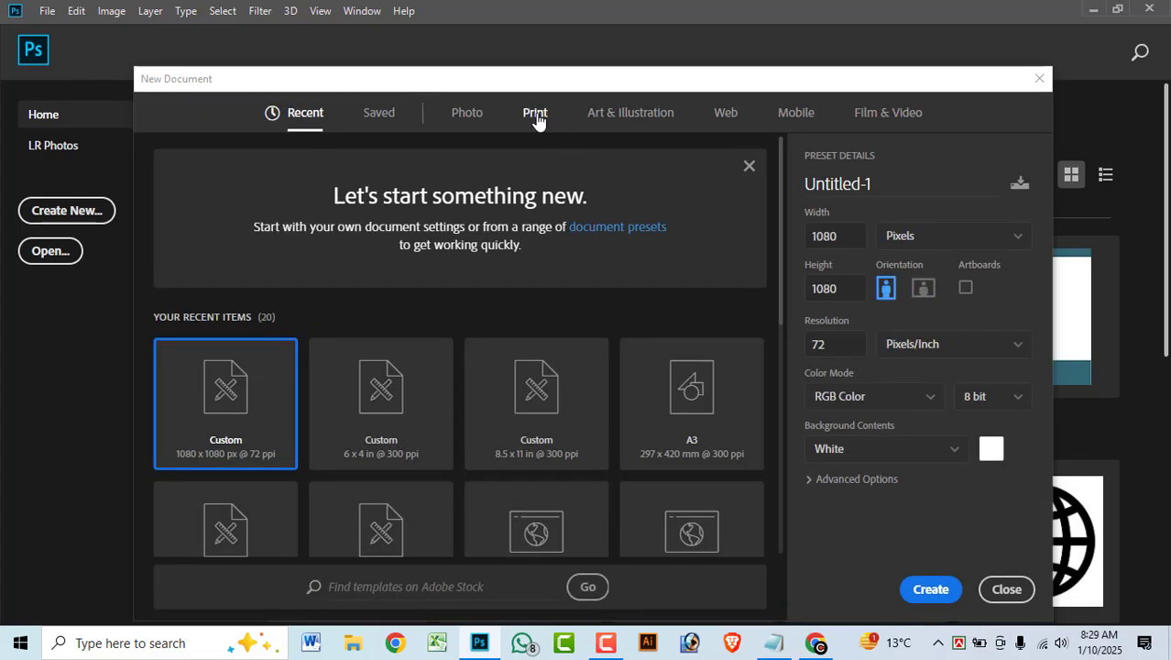
click(536, 117)
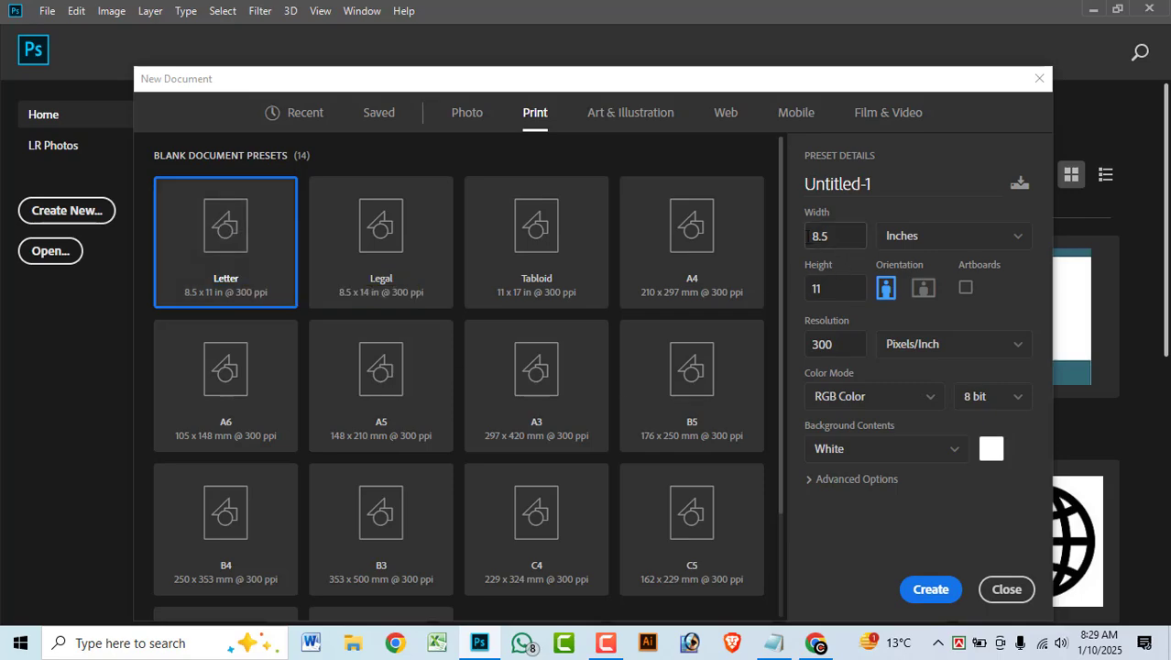
click(909, 198)
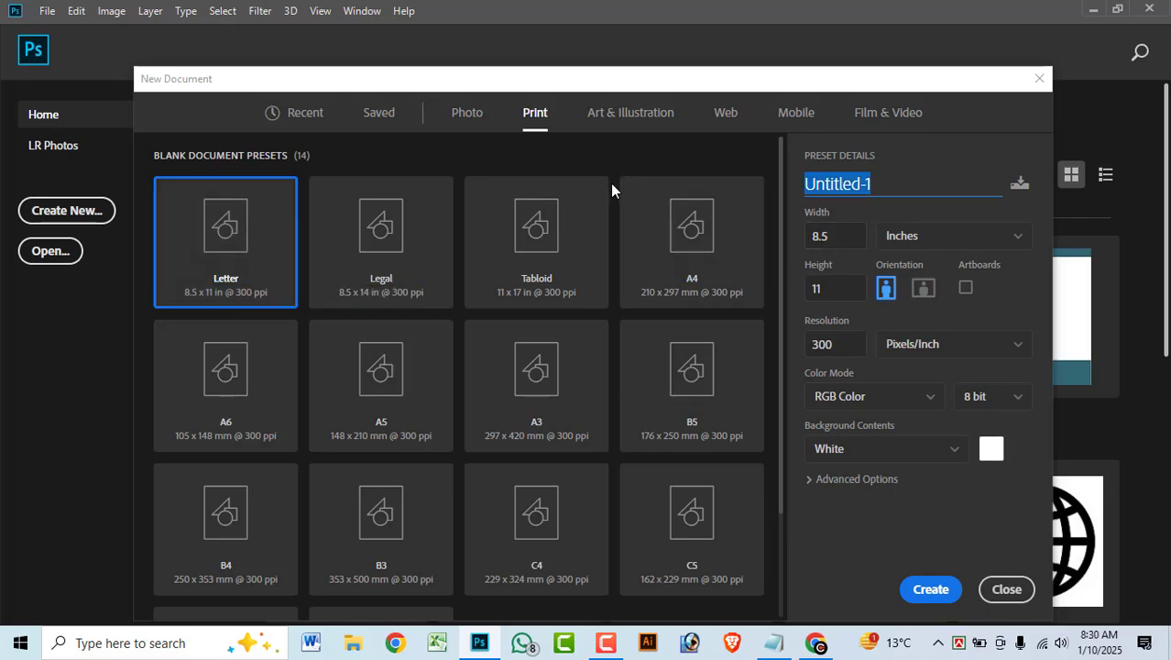
text(Tr)
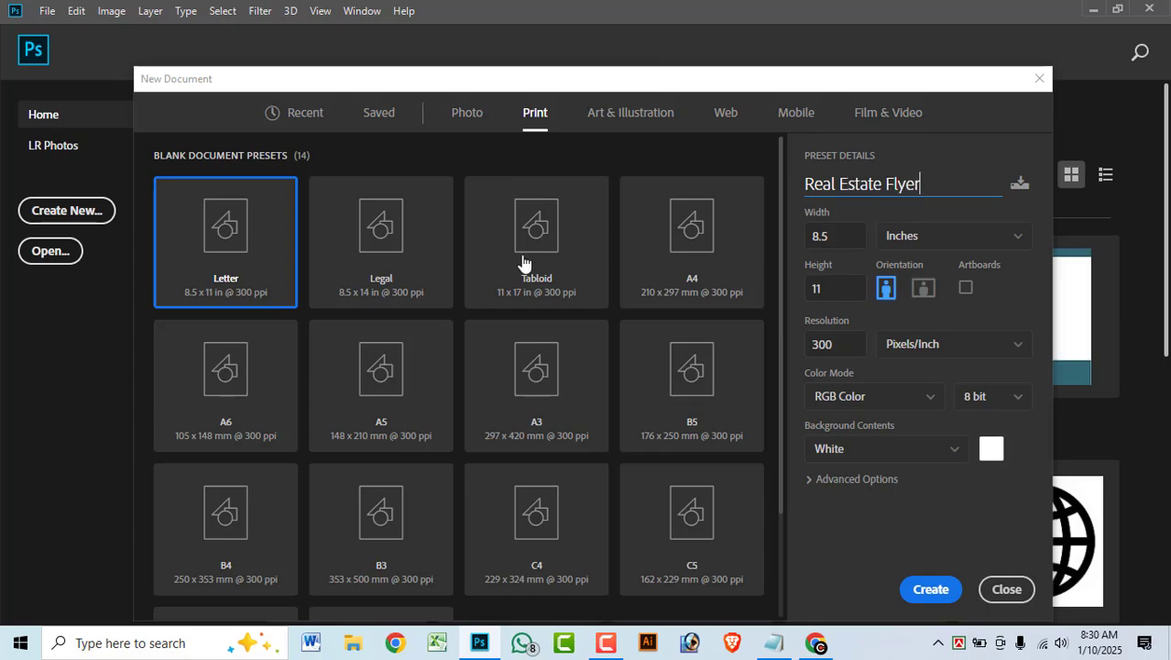
click(862, 396)
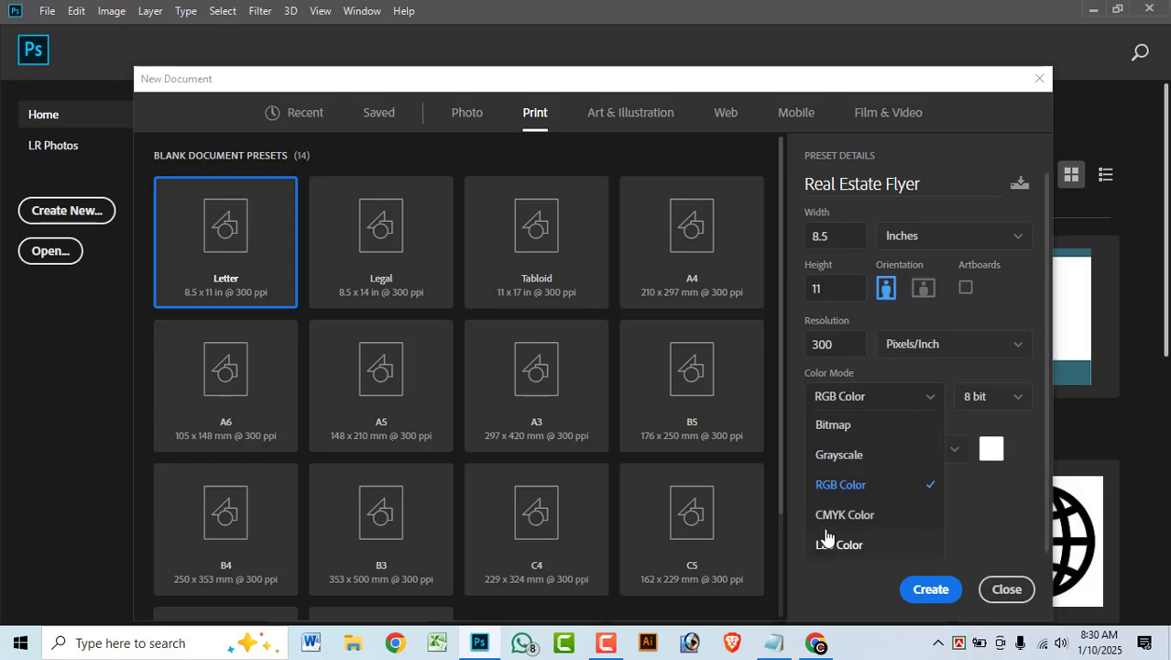
click(833, 516)
click(928, 588)
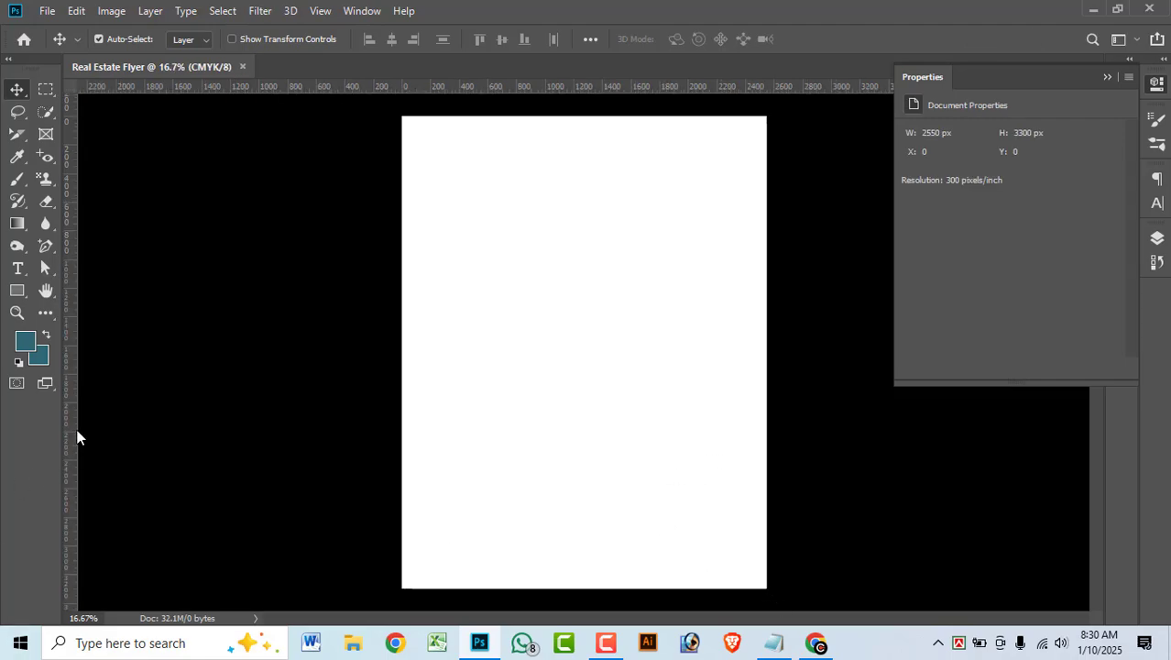
Place ruler guides along all four edges of the blank page and collapse the toolbar to a single column.
drag(77, 438, 400, 438)
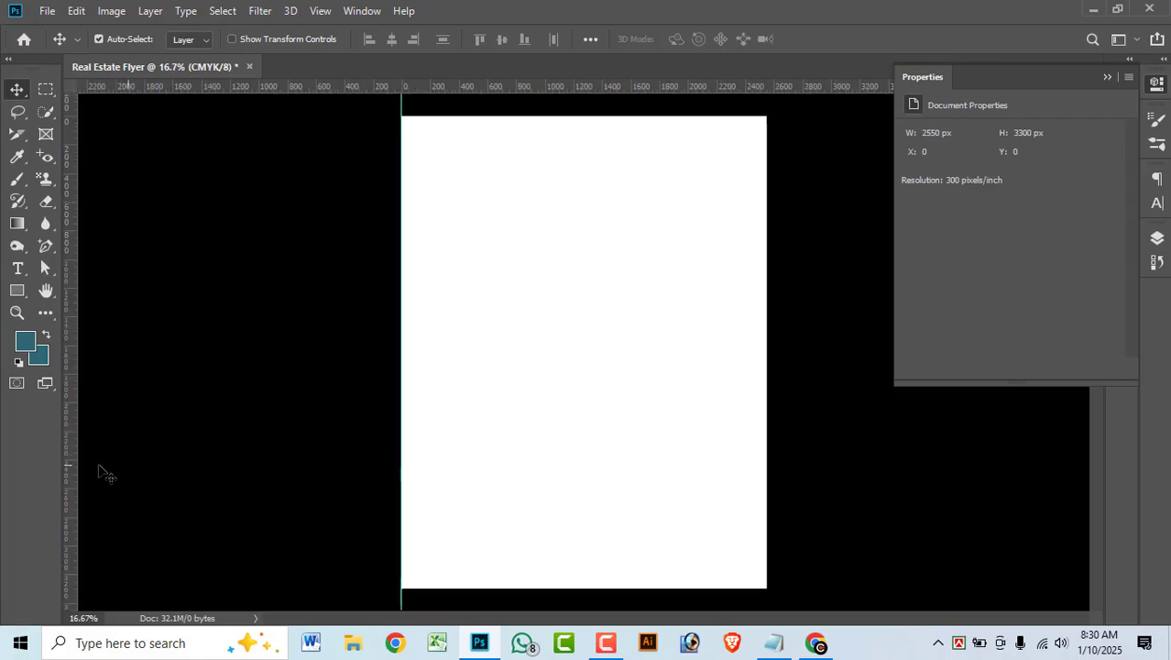
drag(73, 448, 770, 501)
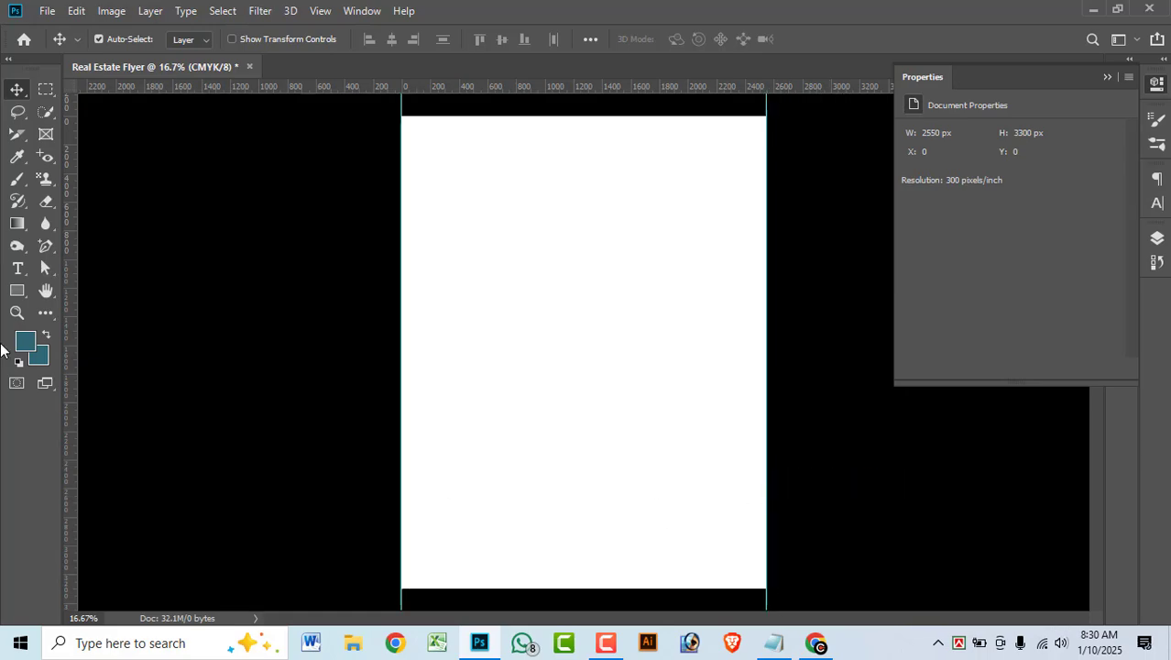
click(10, 61)
drag(622, 90, 639, 588)
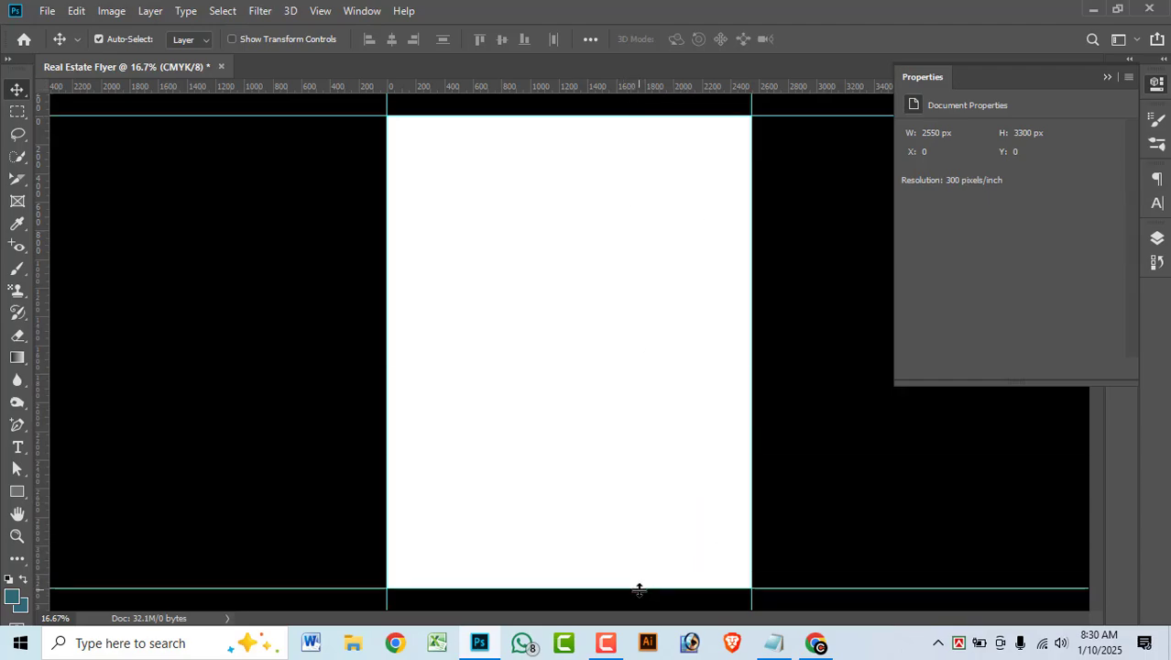
Reduce the canvas size to 8.25 x 10.75 inches, anchored at the centre.
key(ctrl+alt+c)
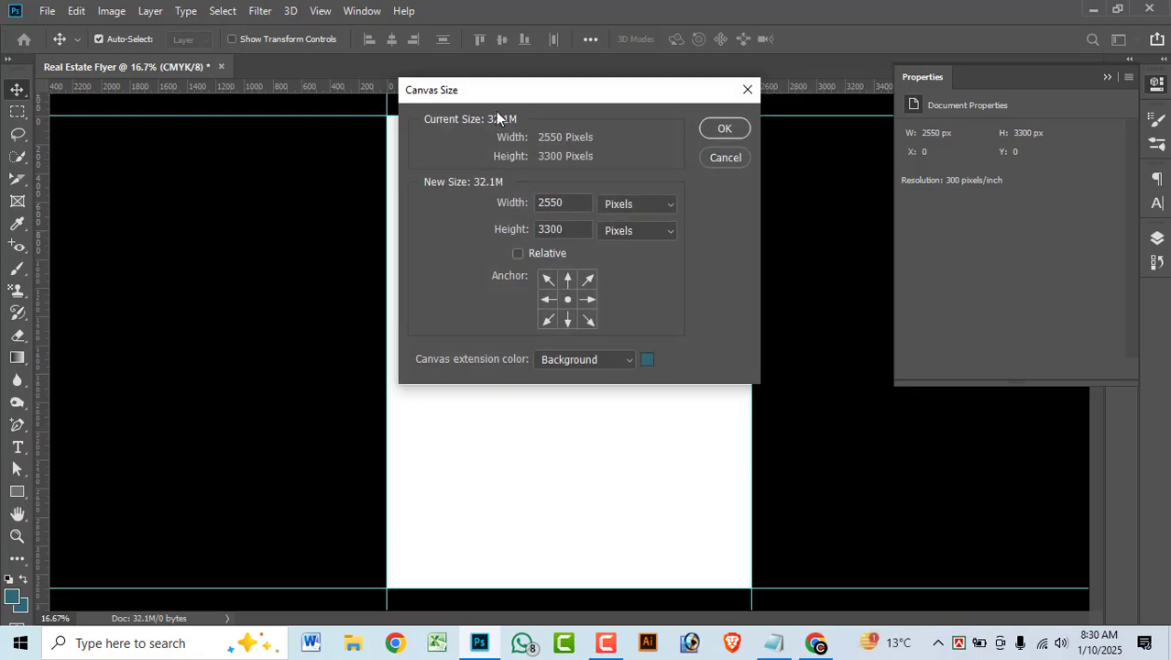
click(639, 211)
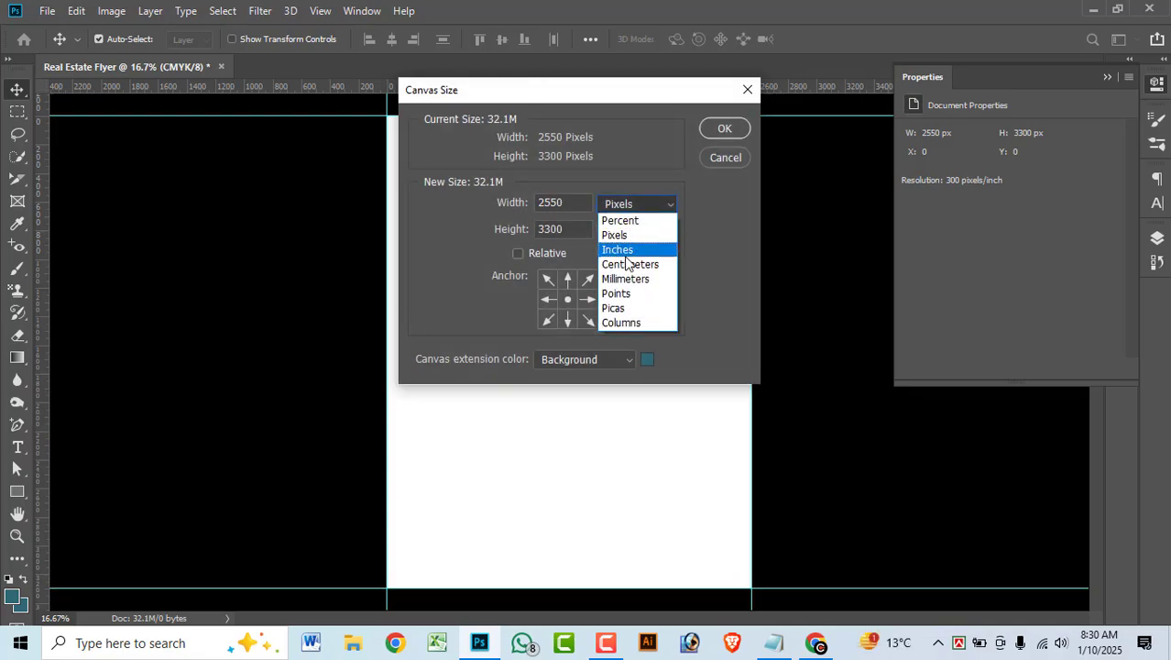
click(626, 250)
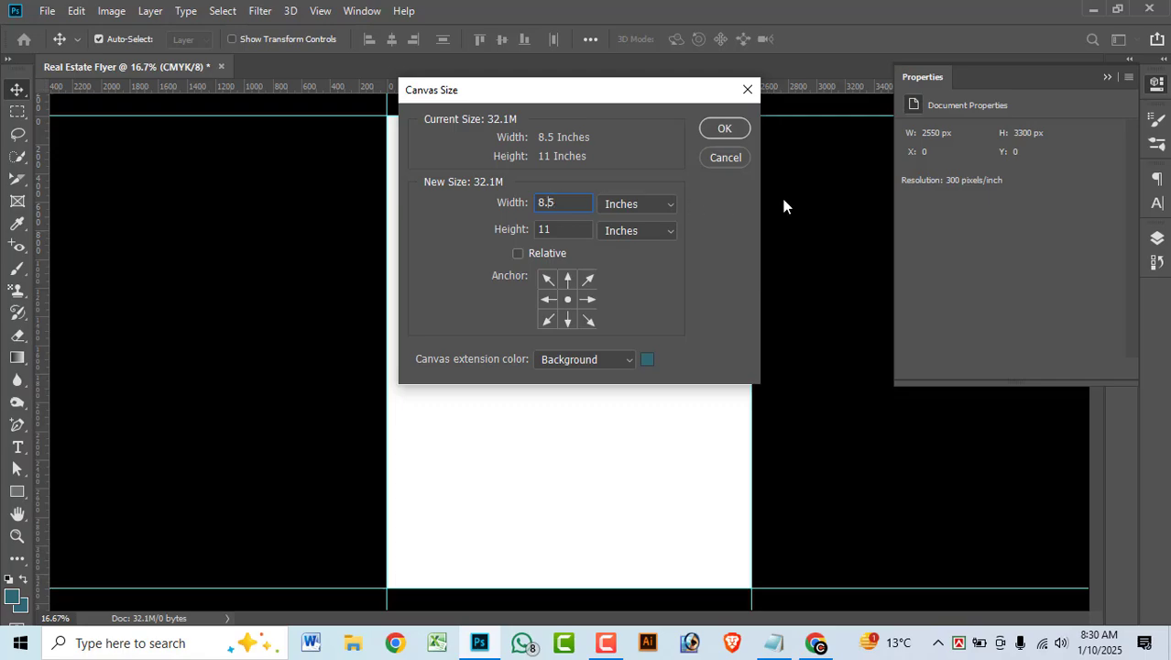
text(2)
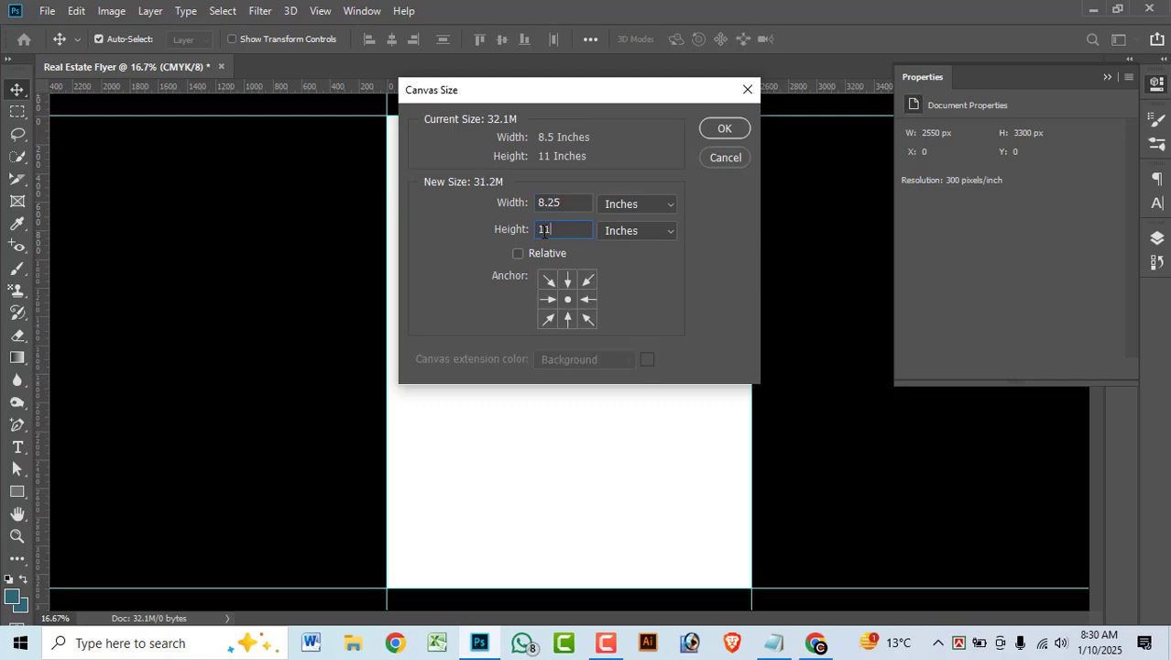
text(10)
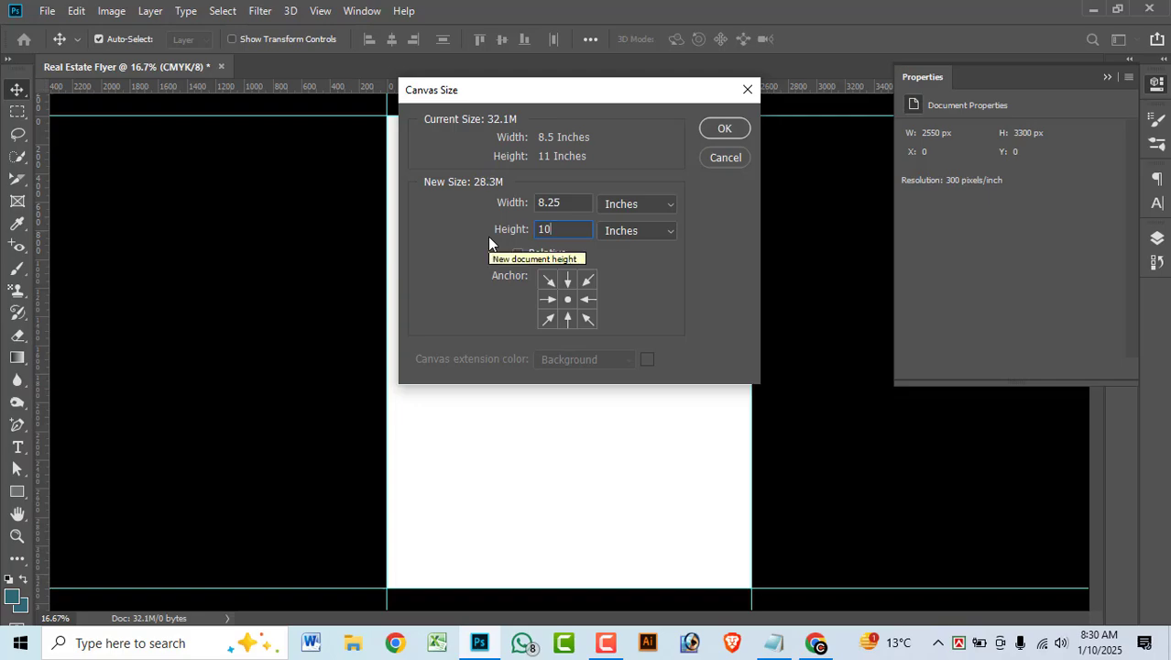
text(.)
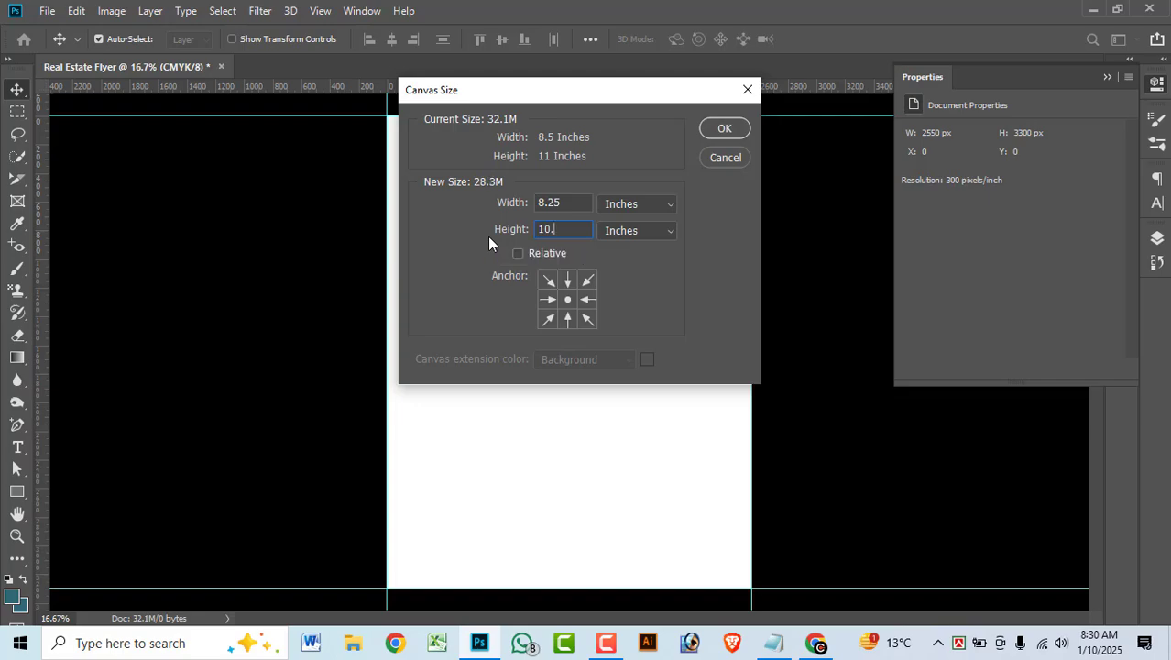
text(75)
click(724, 129)
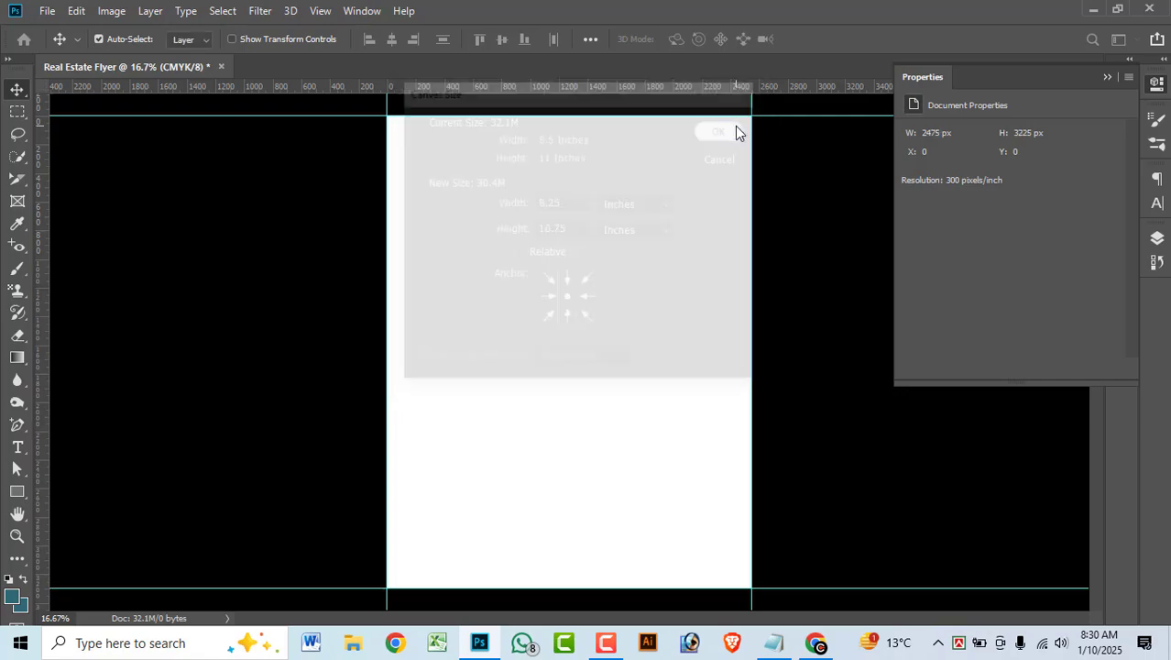
Add a second set of guides along the four edges of the reduced canvas to mark the safe margin.
drag(44, 319, 742, 341)
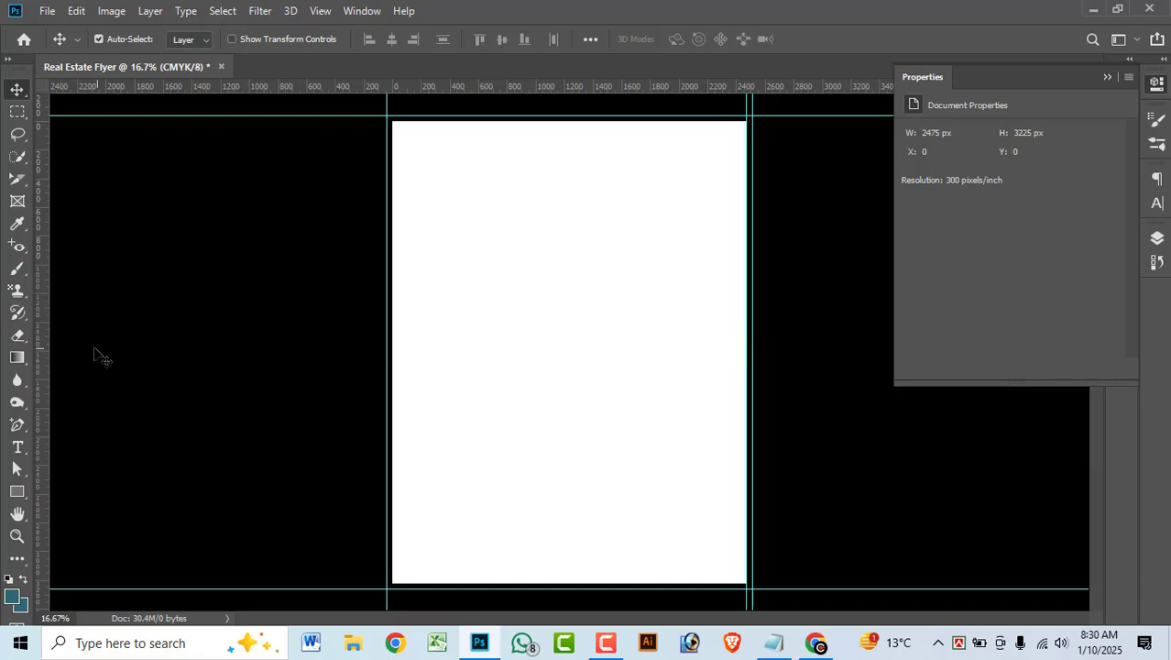
drag(43, 348, 391, 339)
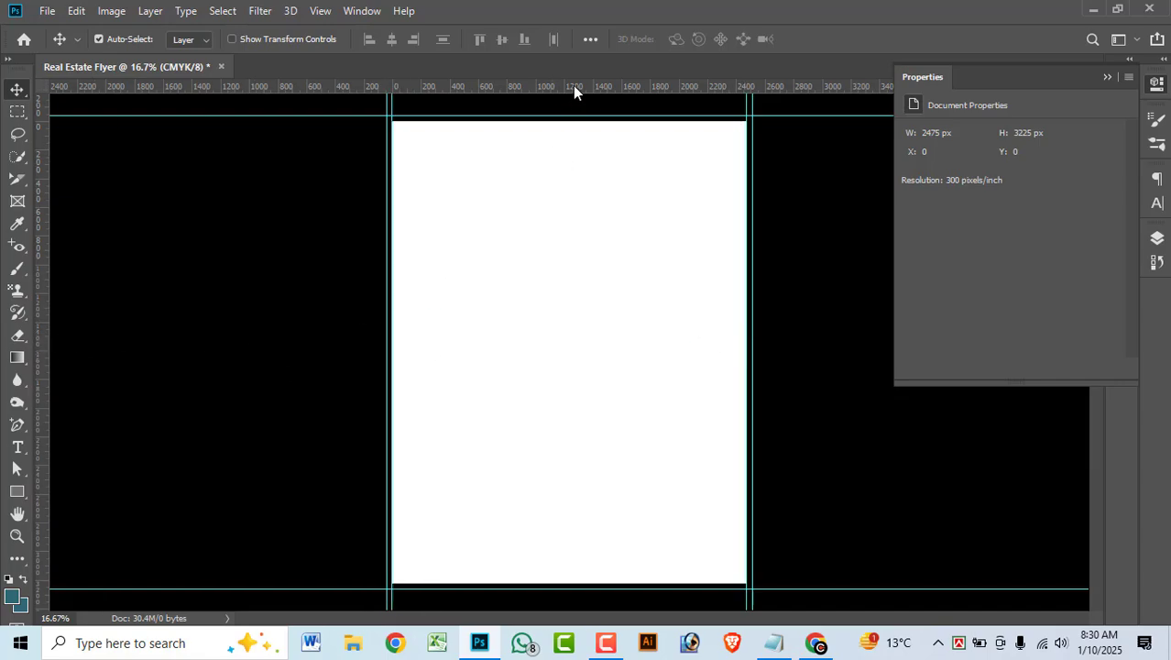
drag(575, 92, 519, 581)
drag(541, 85, 540, 121)
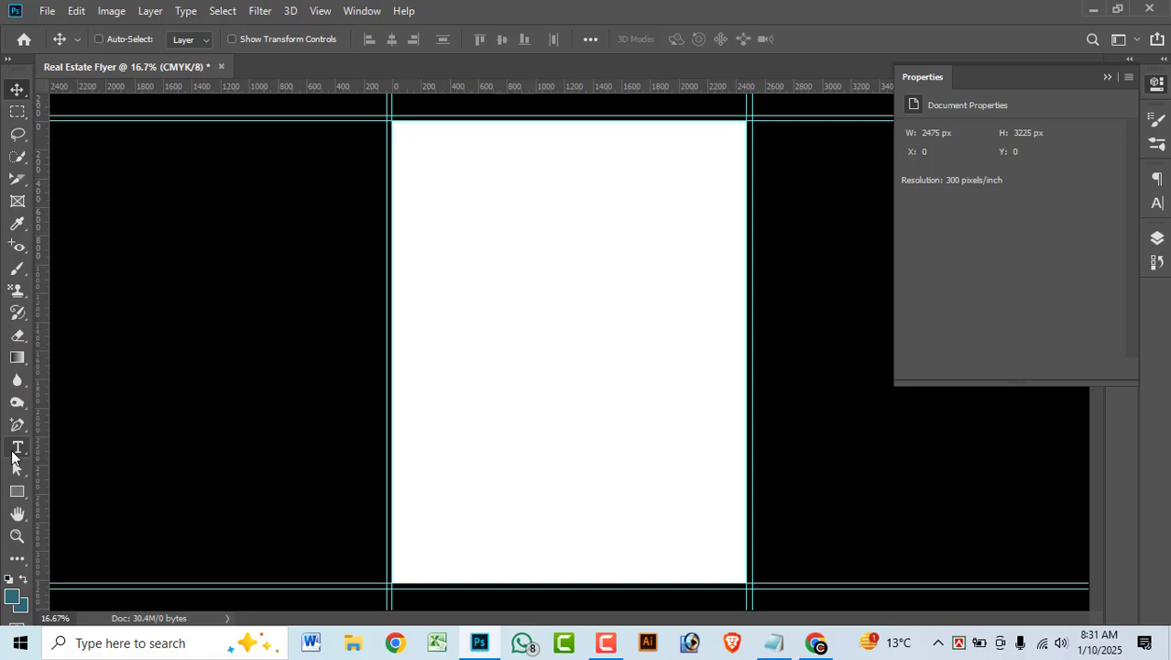
Enlarge the canvas to 8.75 x 11.25 inches around the centre to add the bleed.
key(ctrl+alt+c)
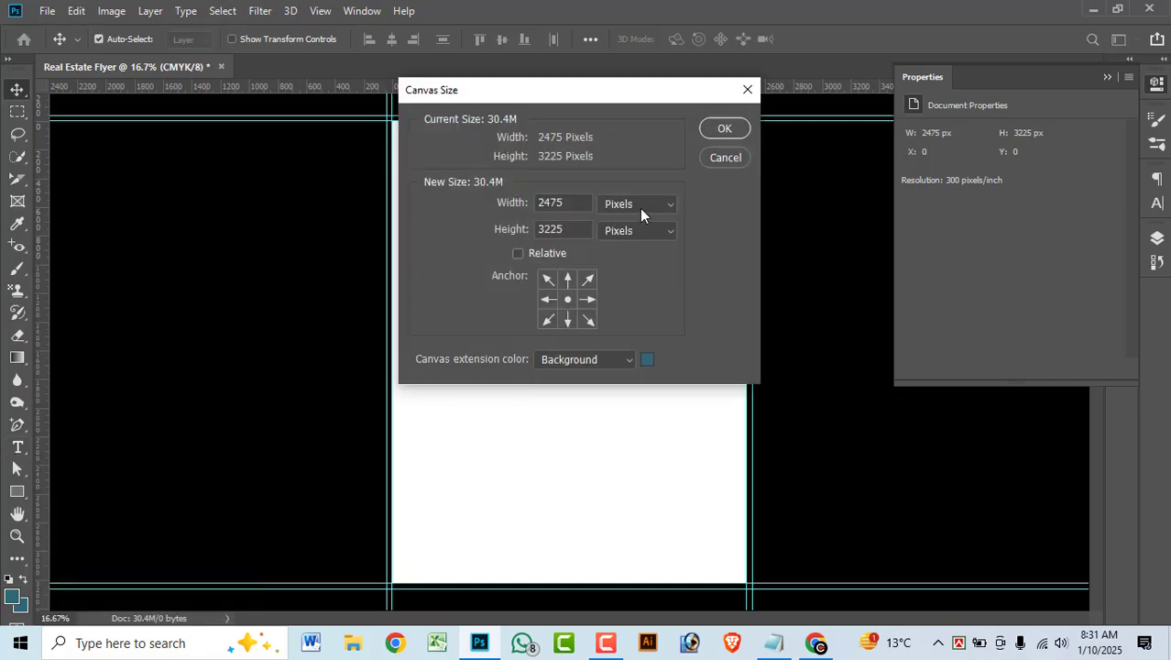
click(639, 209)
click(620, 244)
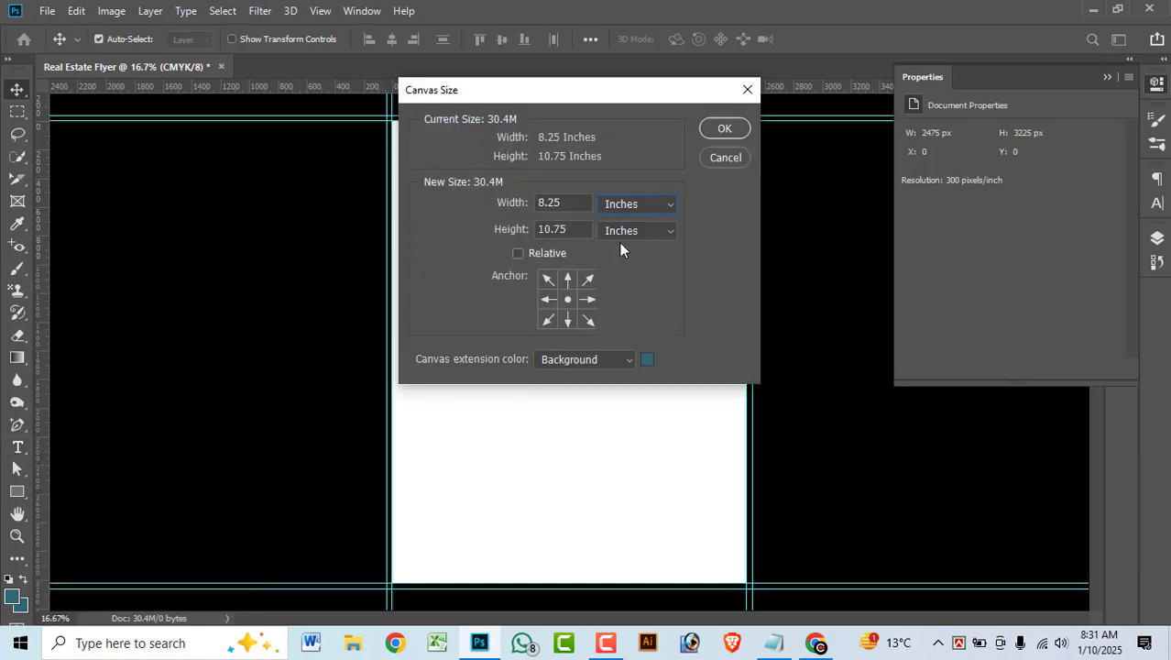
click(575, 201)
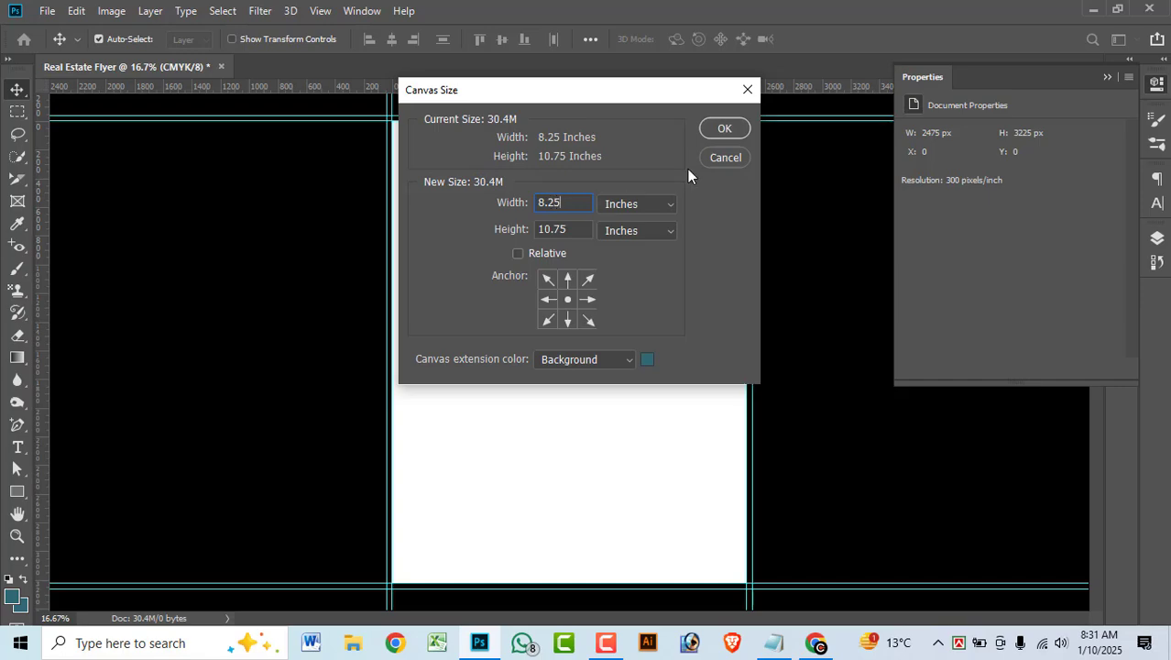
key(BackSpace)
key(BackSpace)
text(75)
drag(565, 228, 461, 225)
text(1)
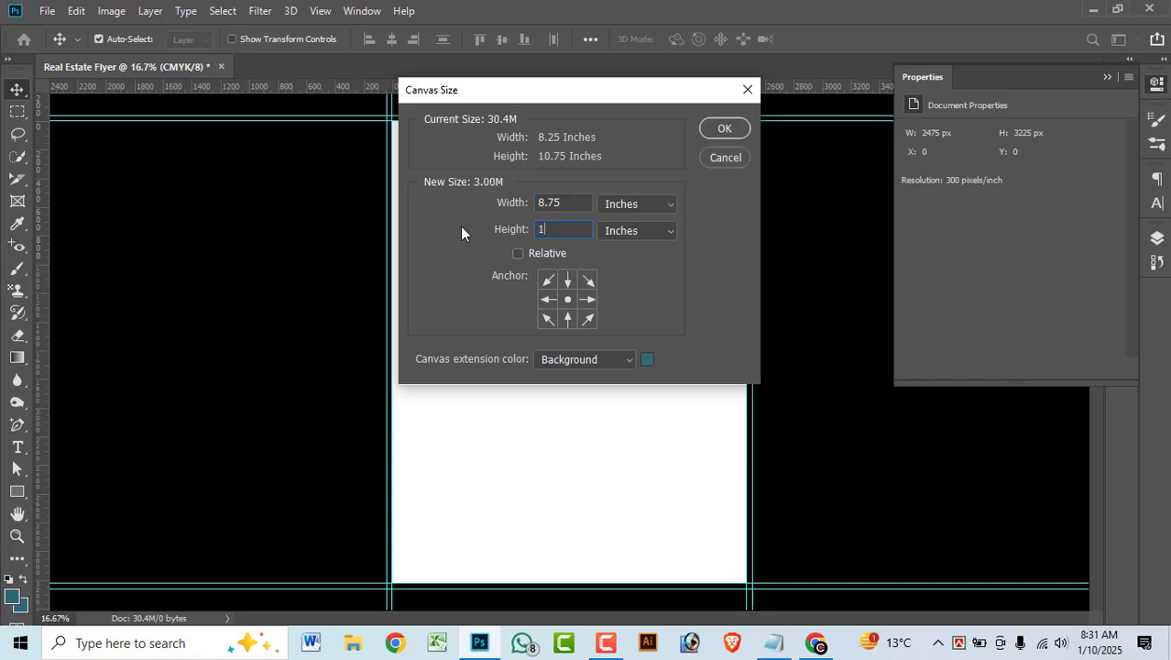
text(1.25)
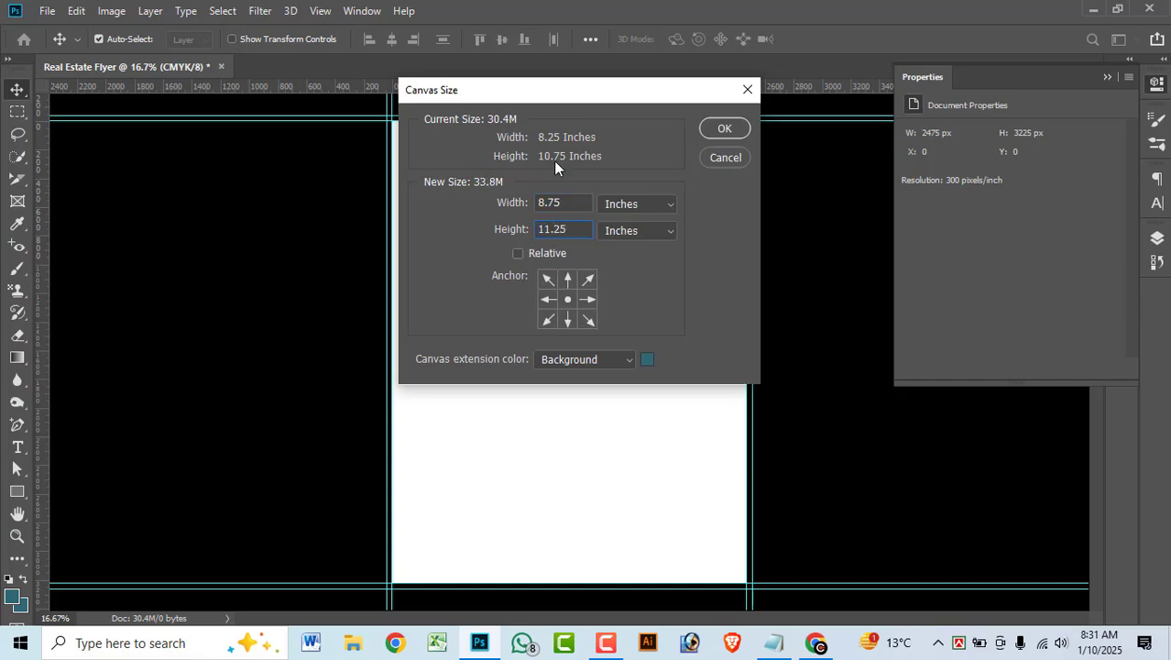
click(725, 129)
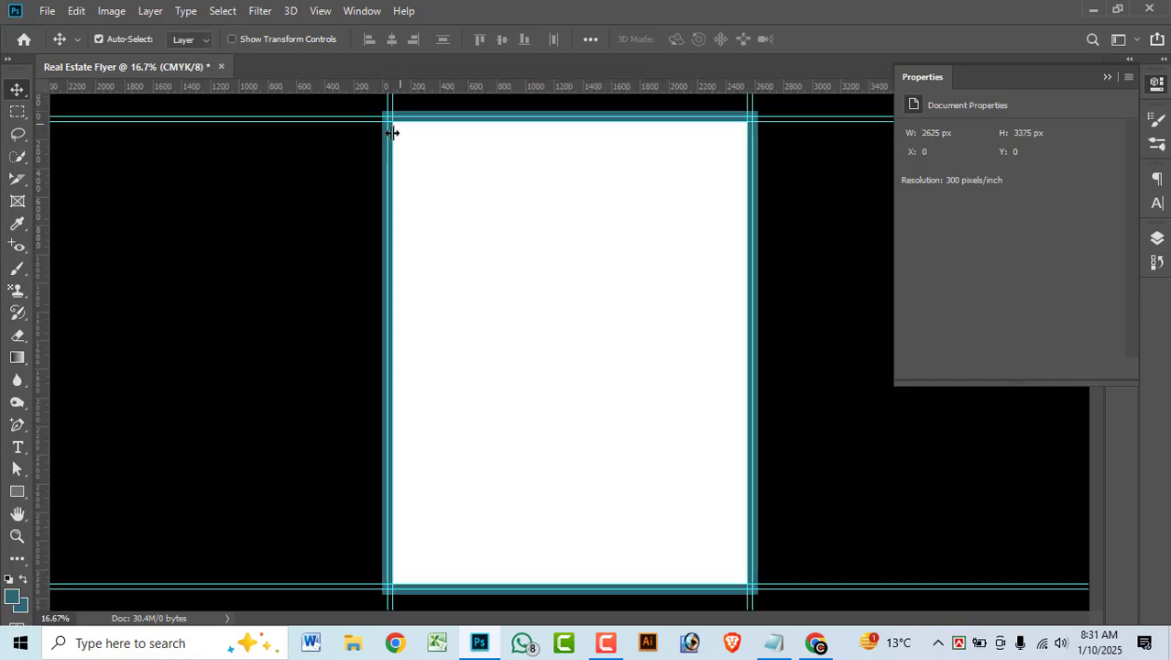
Add a white (ffffff) Solid Color fill layer above the Background layer.
click(1162, 240)
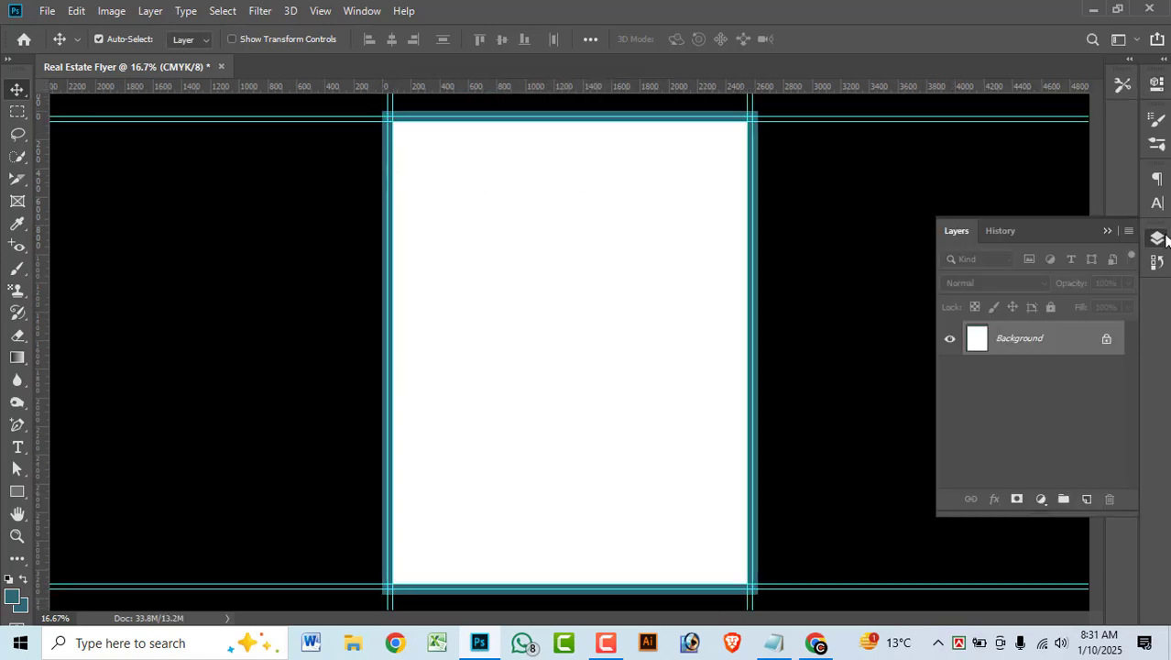
click(1042, 500)
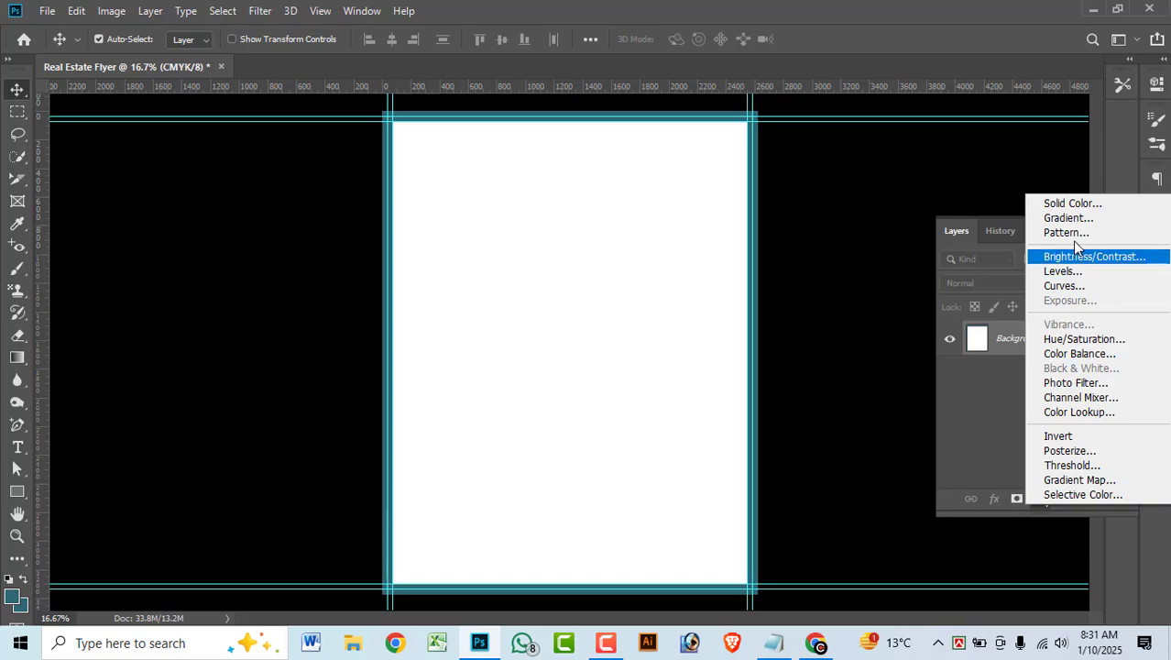
click(1063, 202)
drag(779, 445, 642, 322)
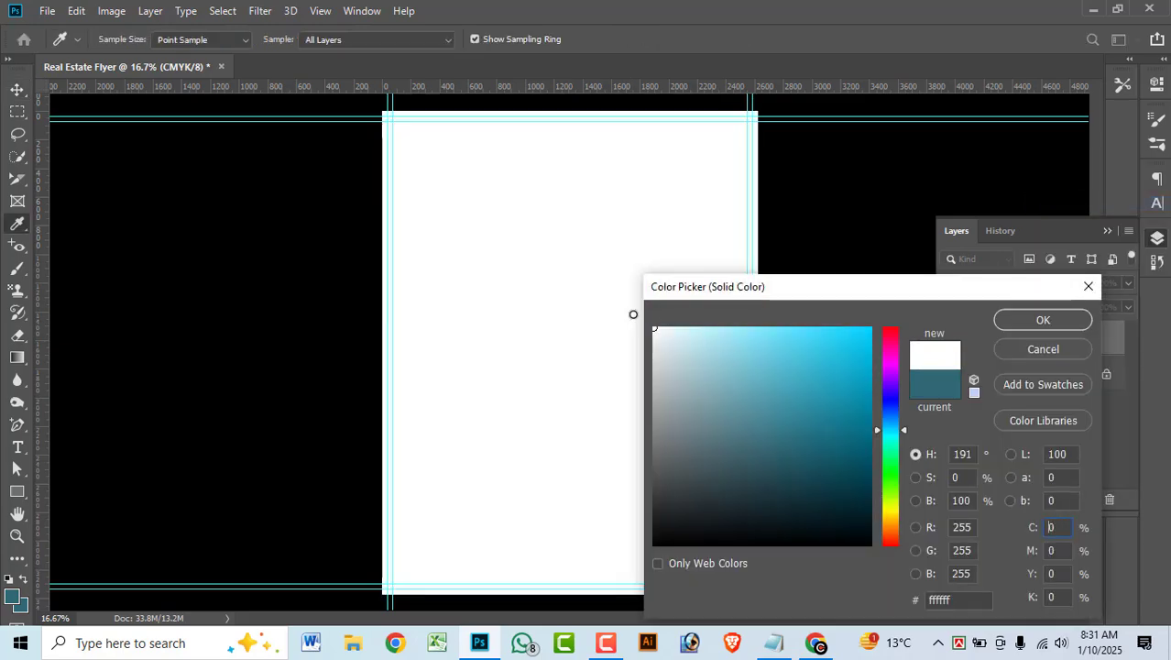
click(1041, 321)
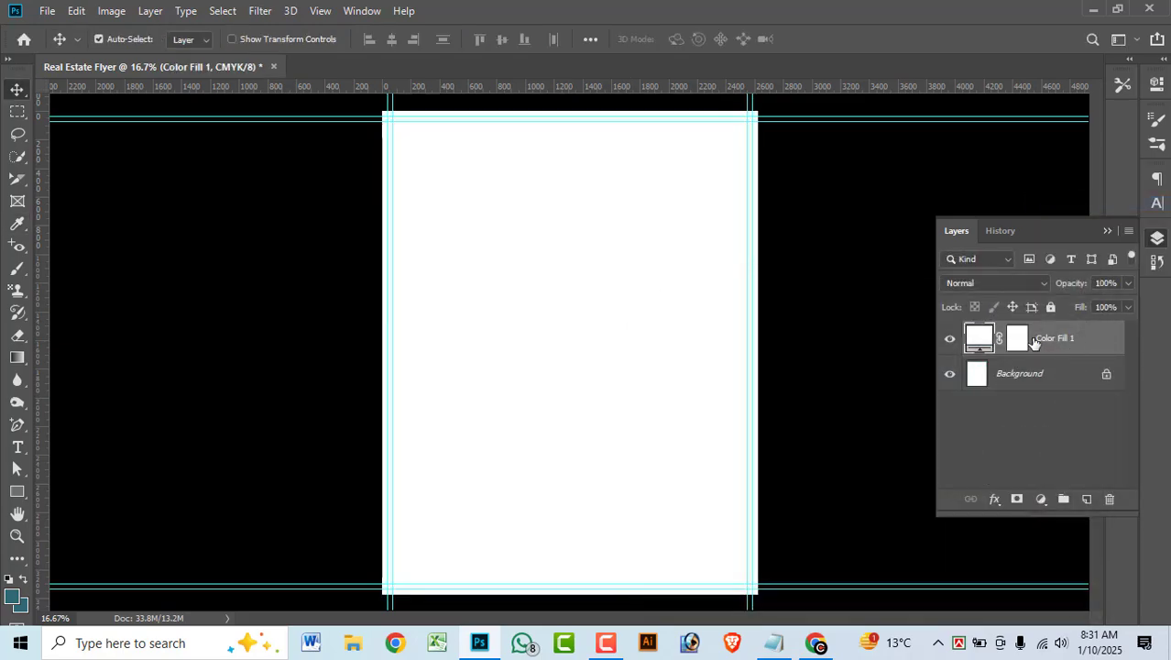
Group the white fill layer and name the group "BG".
key(ctrl+g)
double_click(1007, 332)
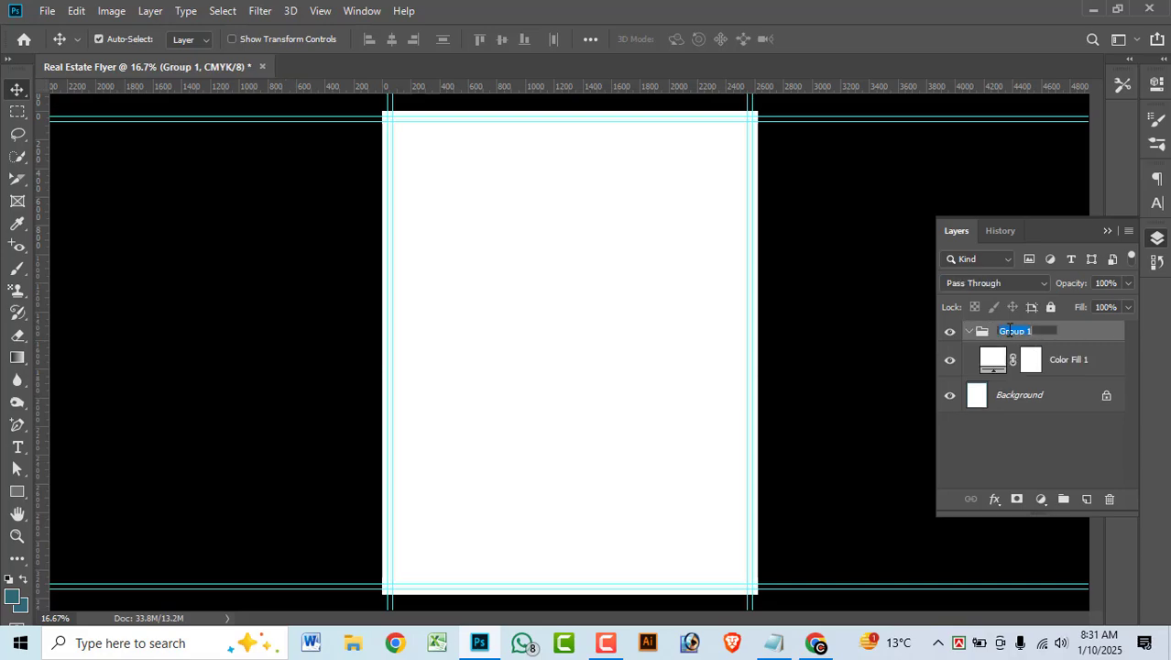
text(Bg)
key(Return)
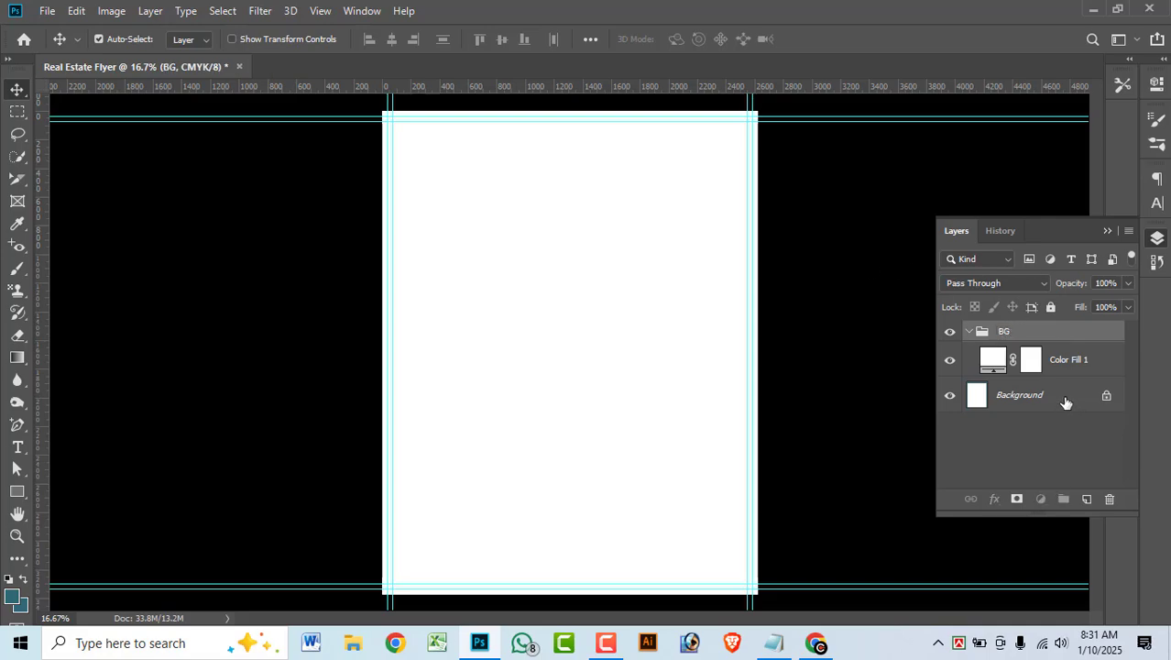
Delete the locked Background layer and collapse the BG group.
click(1064, 400)
key(Delete)
click(971, 333)
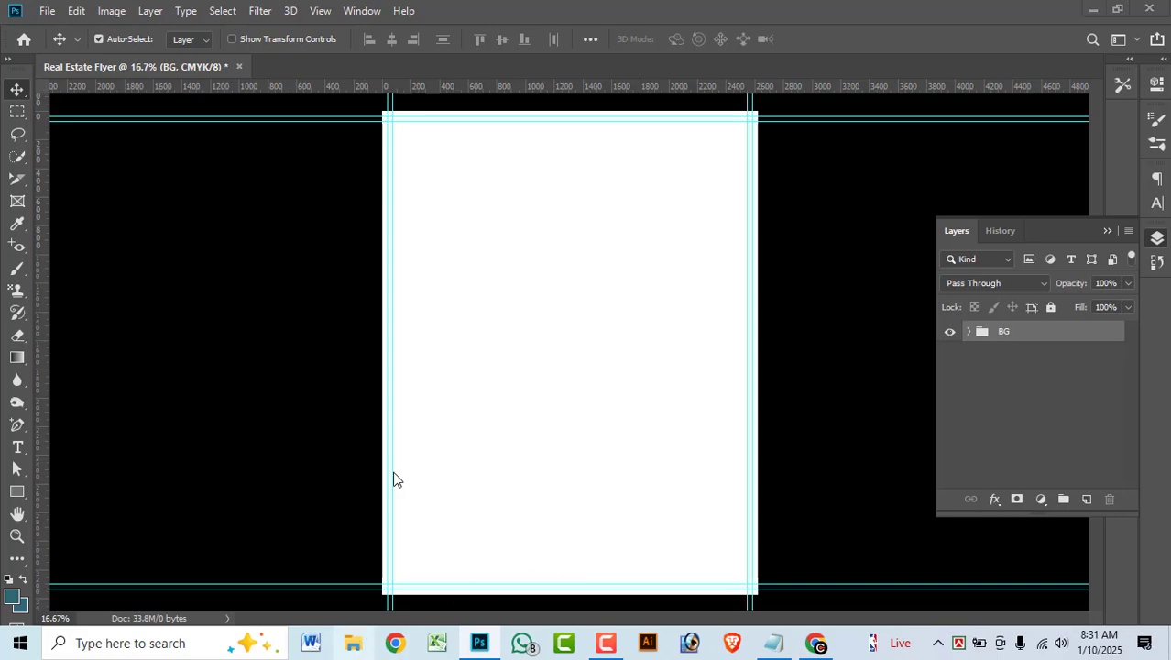
Open the Real Estate Flyer reference image from the Desktop folder in Photoshop and bring it into the flyer document.
key(super+e)
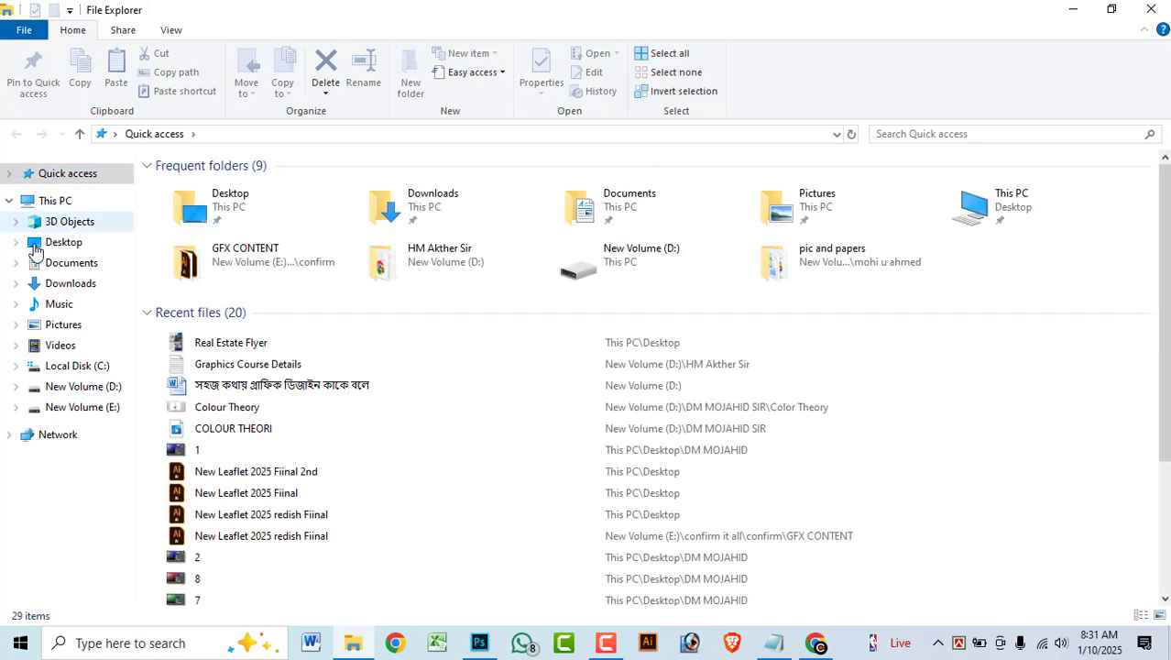
click(59, 242)
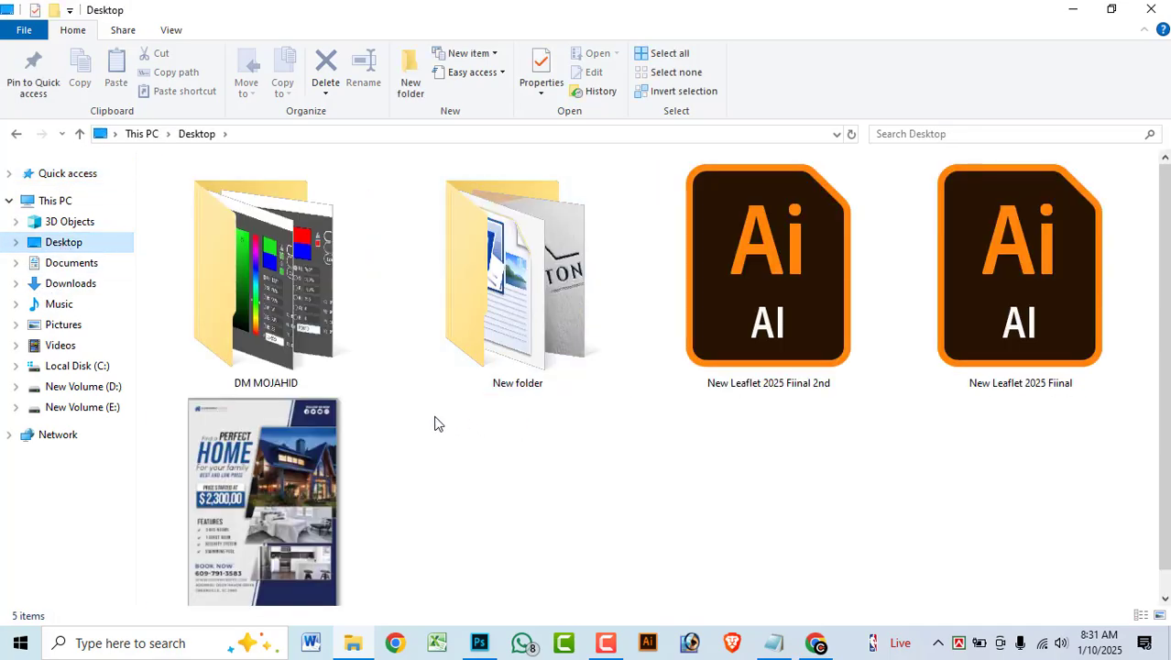
click(304, 474)
drag(322, 478, 710, 76)
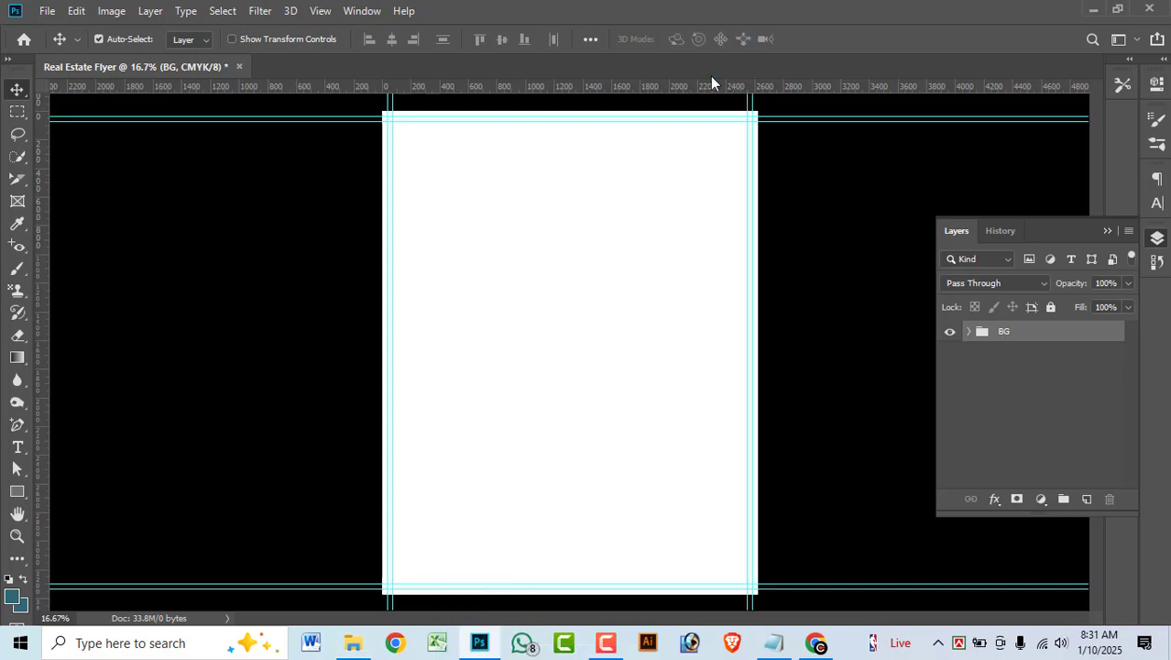
drag(561, 291, 621, 99)
Scale the reference image non-proportionally so it covers the whole canvas including the bleed.
key(ctrl+t)
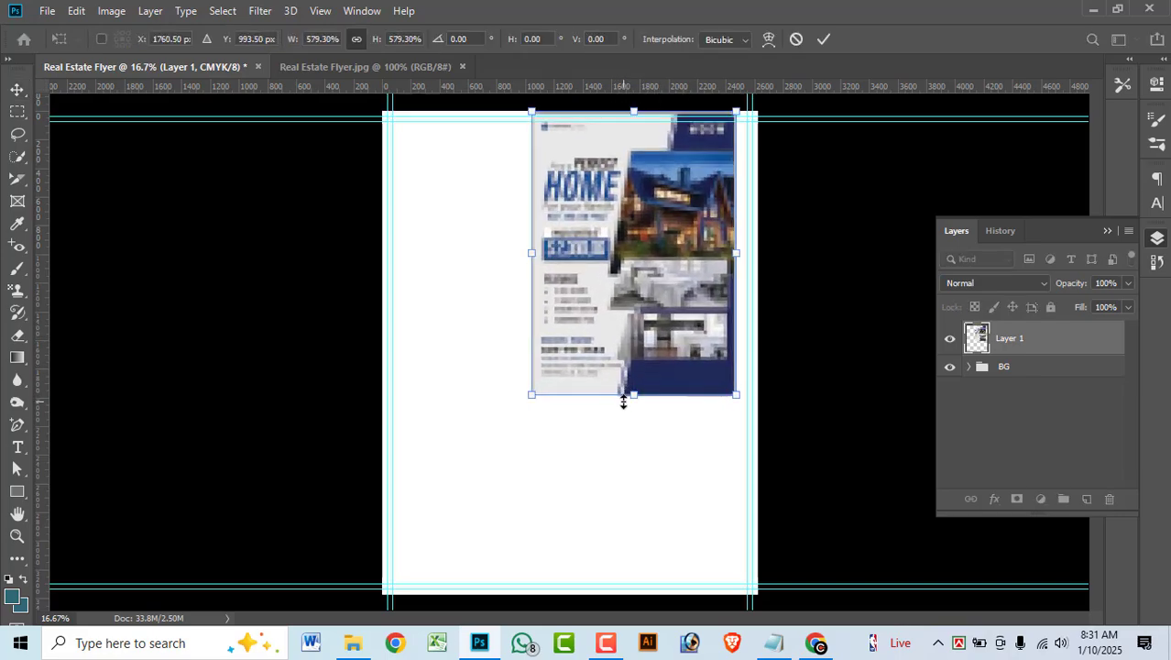
drag(634, 396, 545, 389)
drag(739, 358, 767, 365)
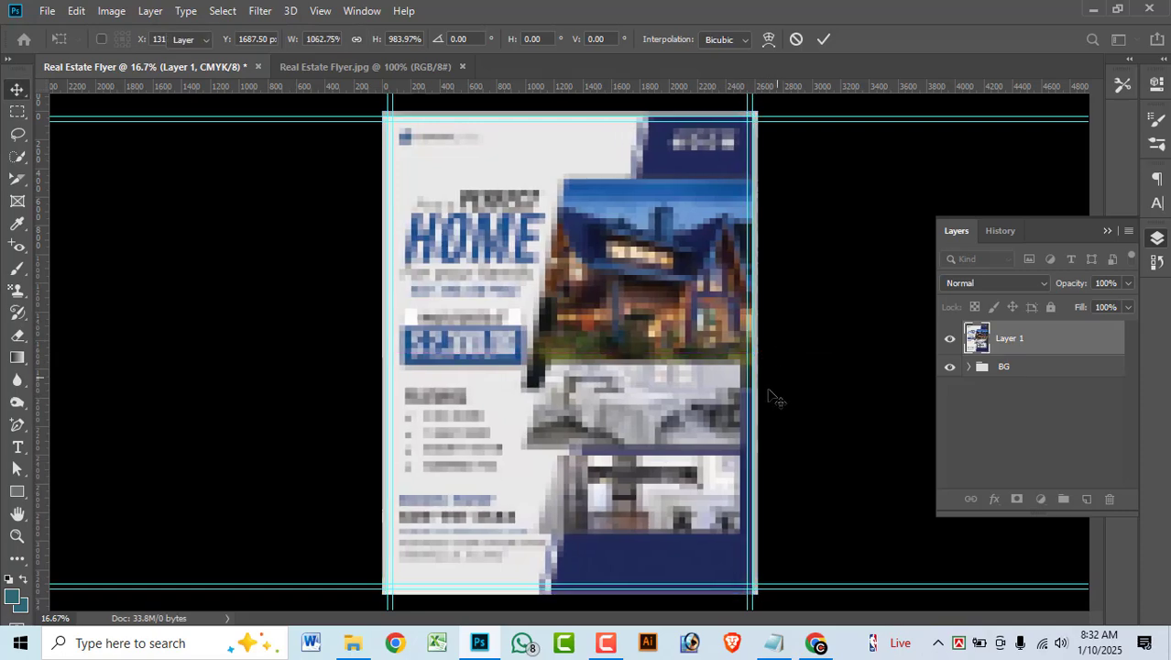
key(Return)
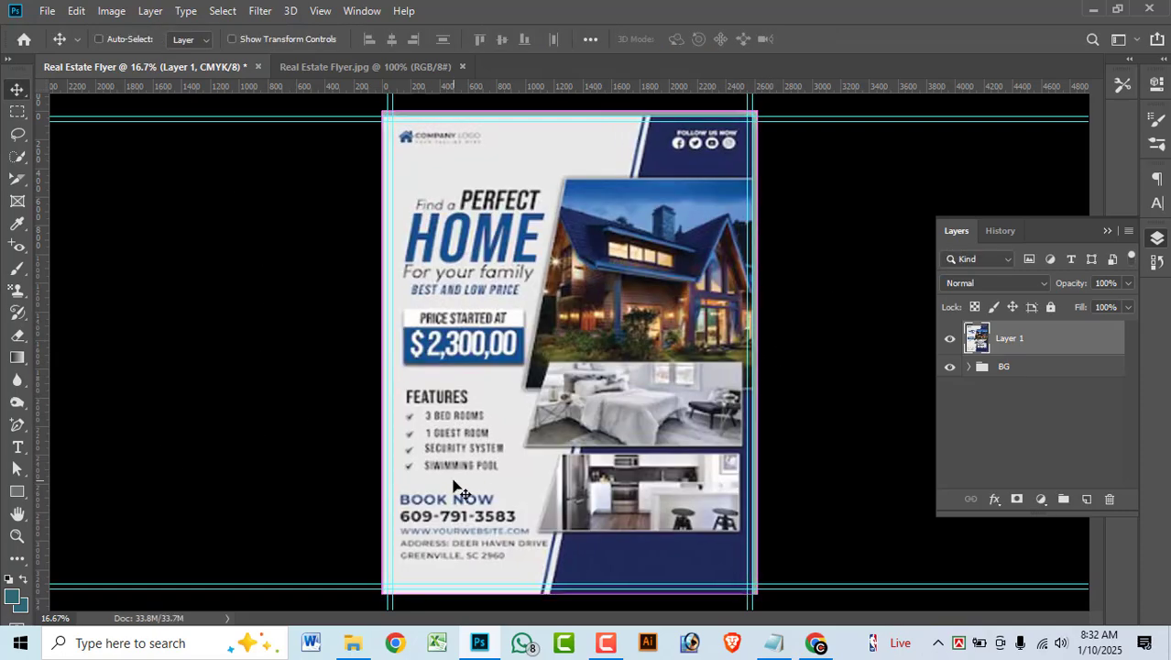
Save the document to the Desktop as Real Estate Flyer in Photoshop format and close the separate reference JPG.
key(ctrl+s)
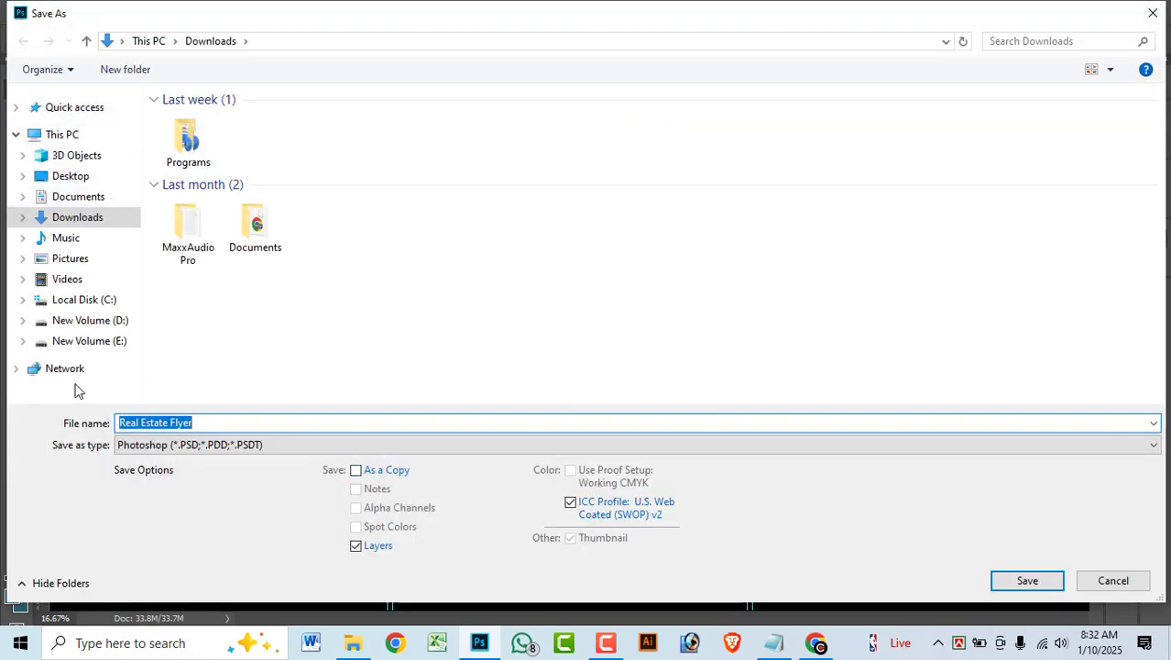
click(73, 176)
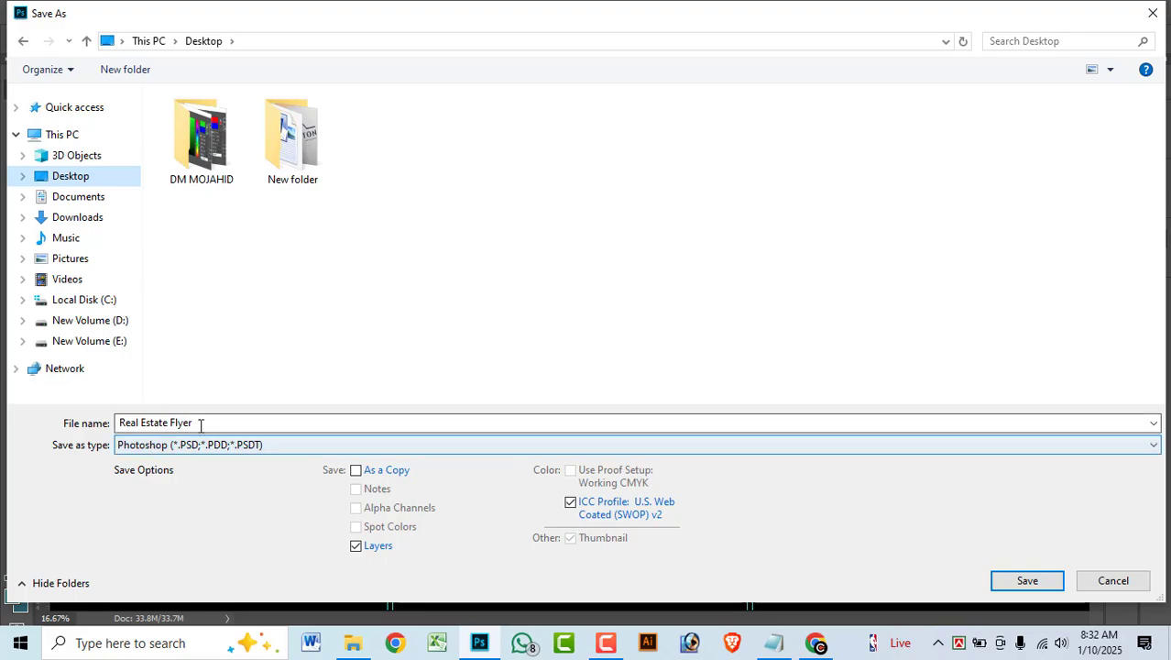
click(1028, 581)
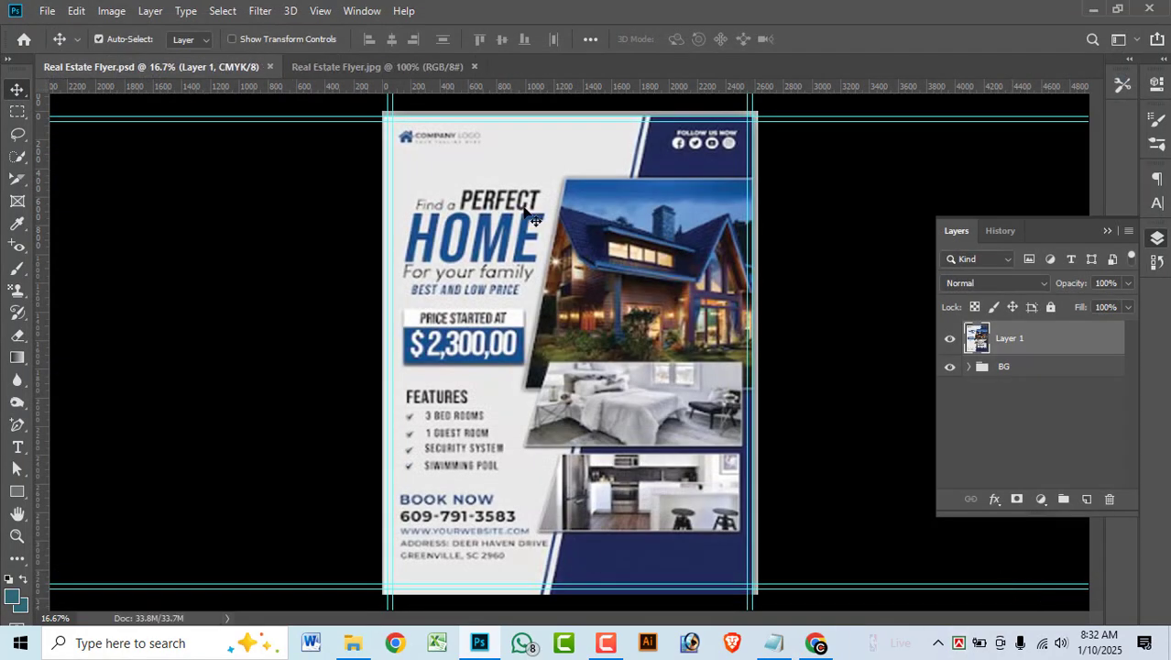
click(474, 67)
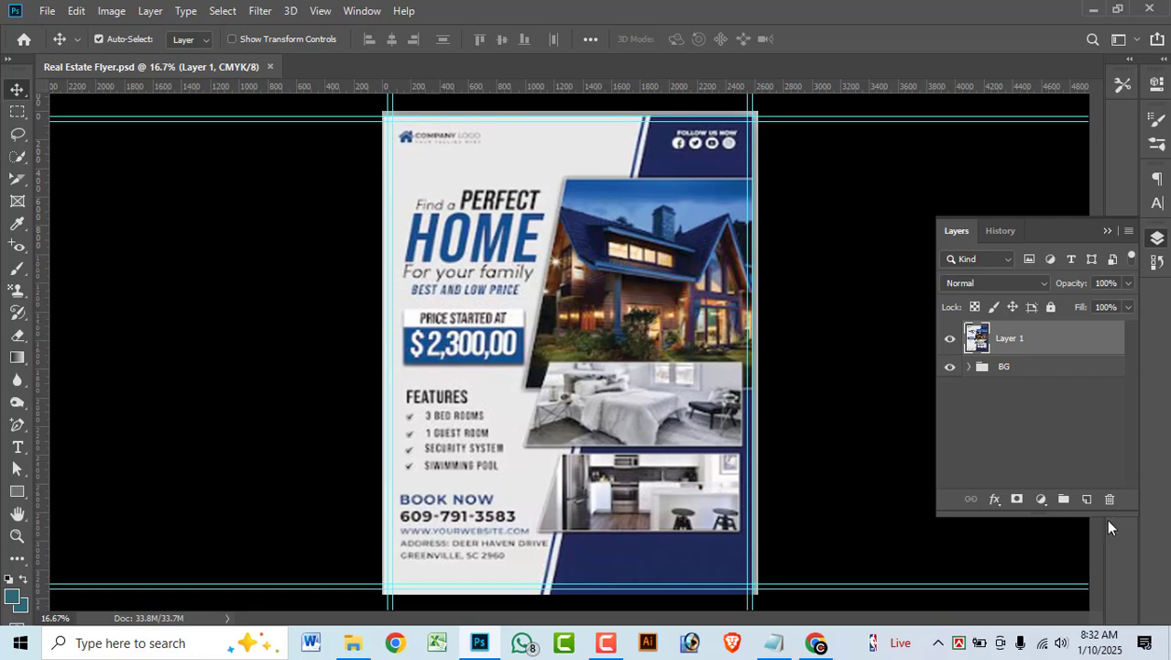
Draw a rectangle shape about 522 x 342 px above the BG group, near the reference's upper-right navy block.
click(1040, 366)
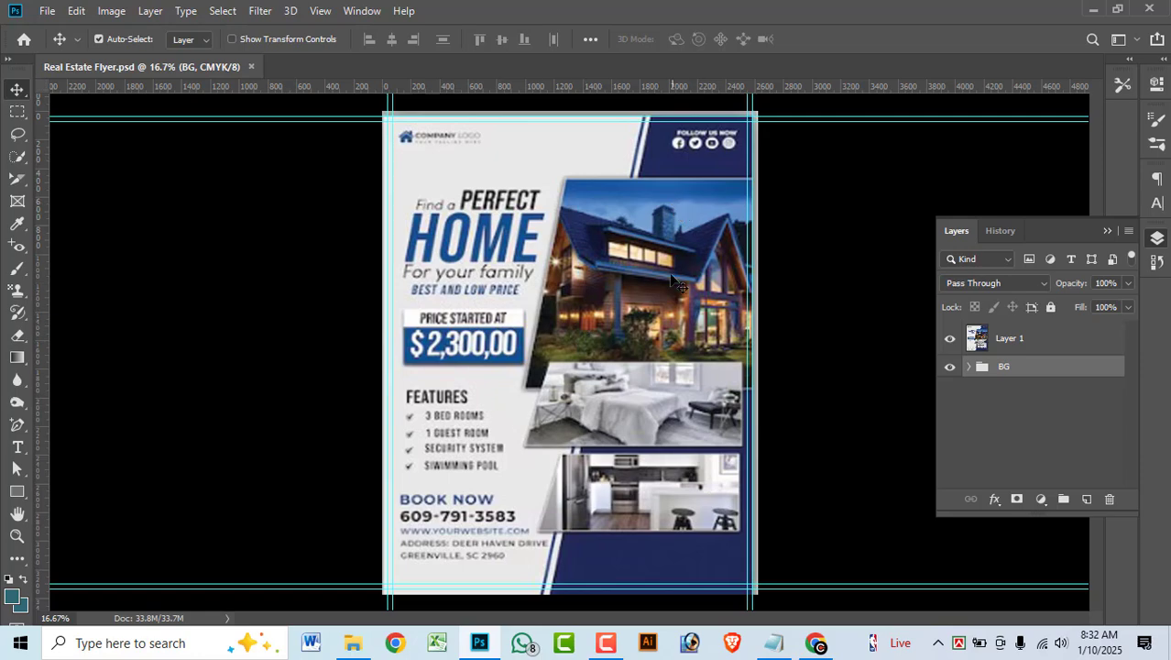
click(18, 492)
right_click(18, 494)
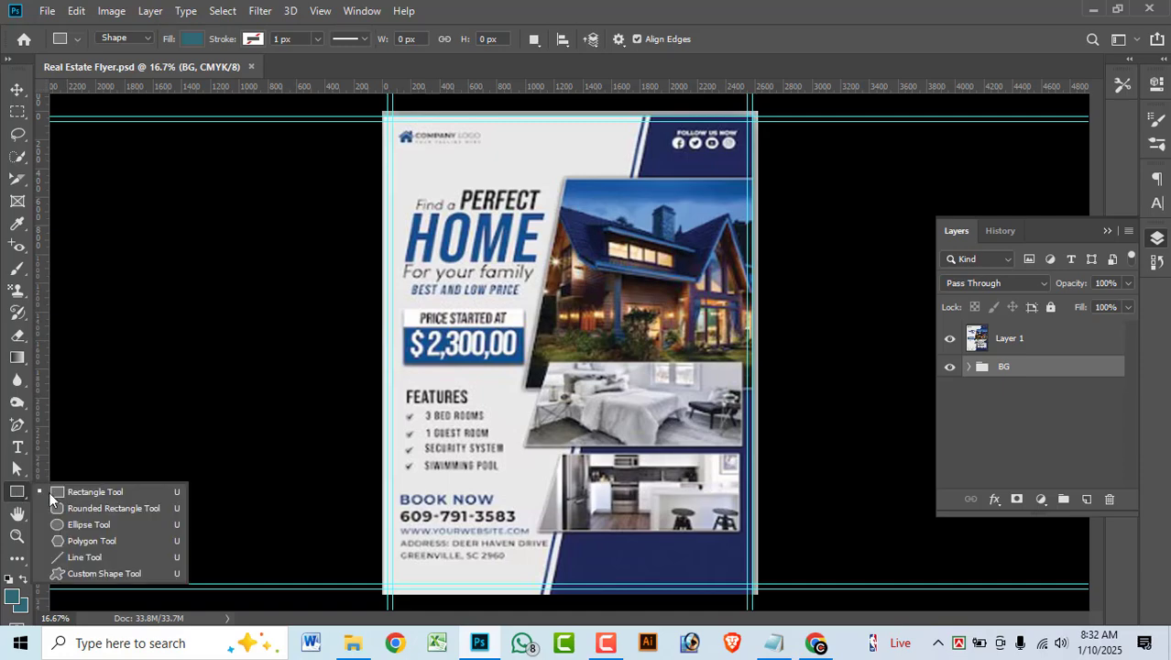
click(120, 492)
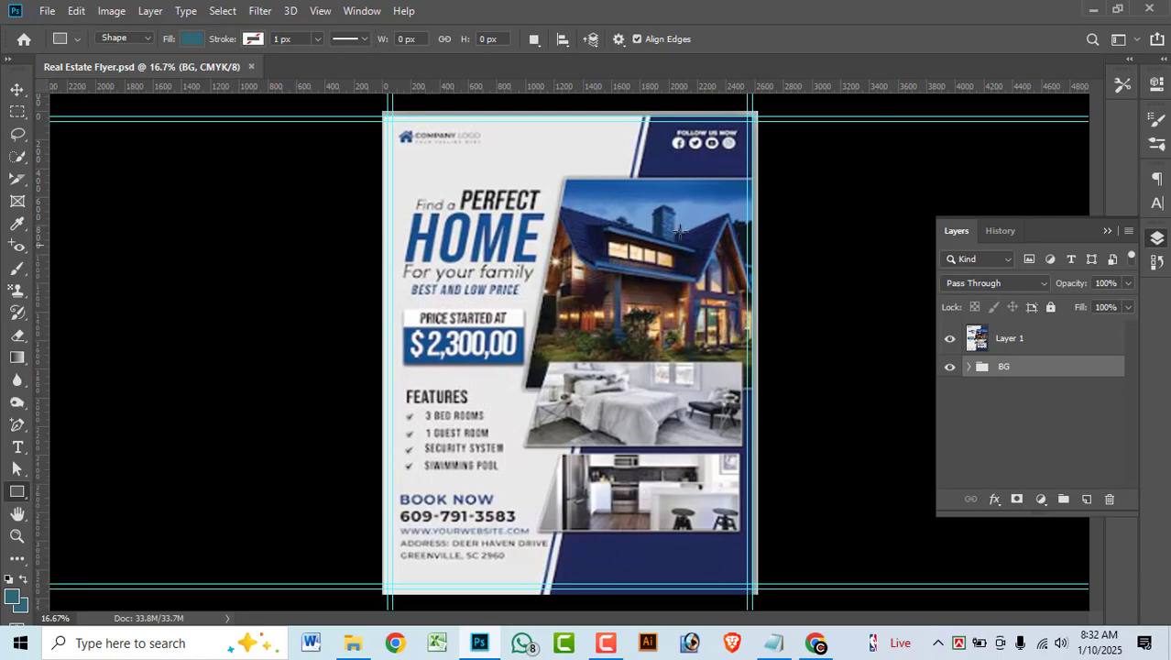
scroll(746, 145, up, 4)
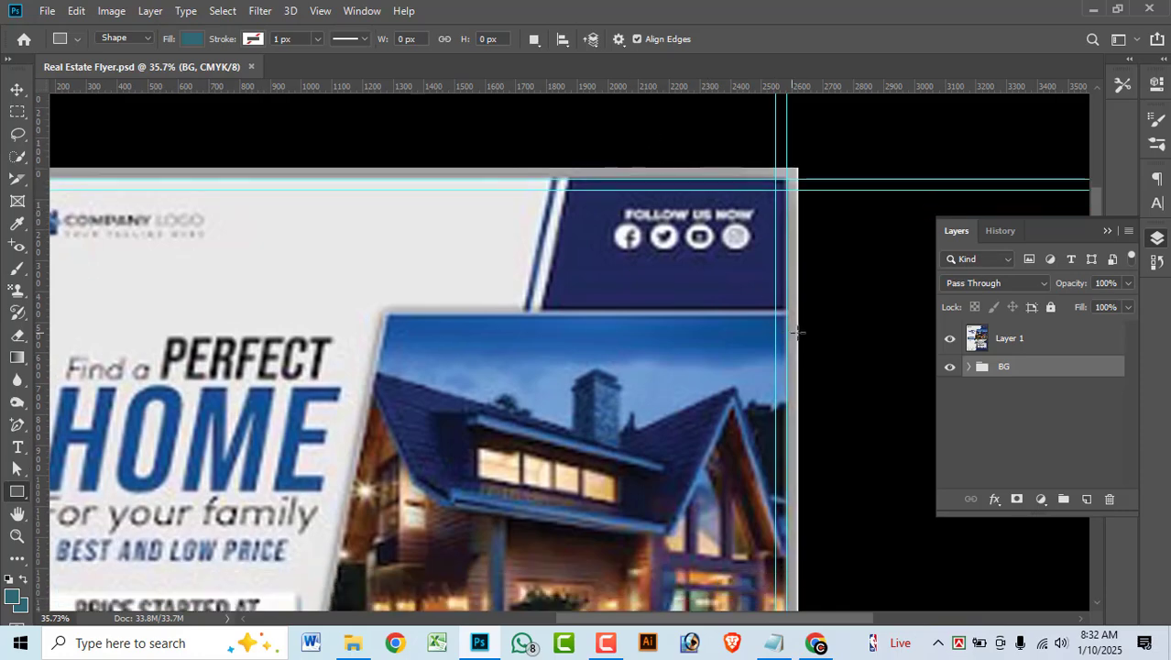
mouse_move(807, 315)
mouse_down()
mouse_move(618, 311)
mouse_move(414, 275)
mouse_move(487, 187)
mouse_move(543, 180)
mouse_move(545, 165)
mouse_move(779, 188)
mouse_move(758, 255)
mouse_move(727, 279)
mouse_move(725, 263)
mouse_up()
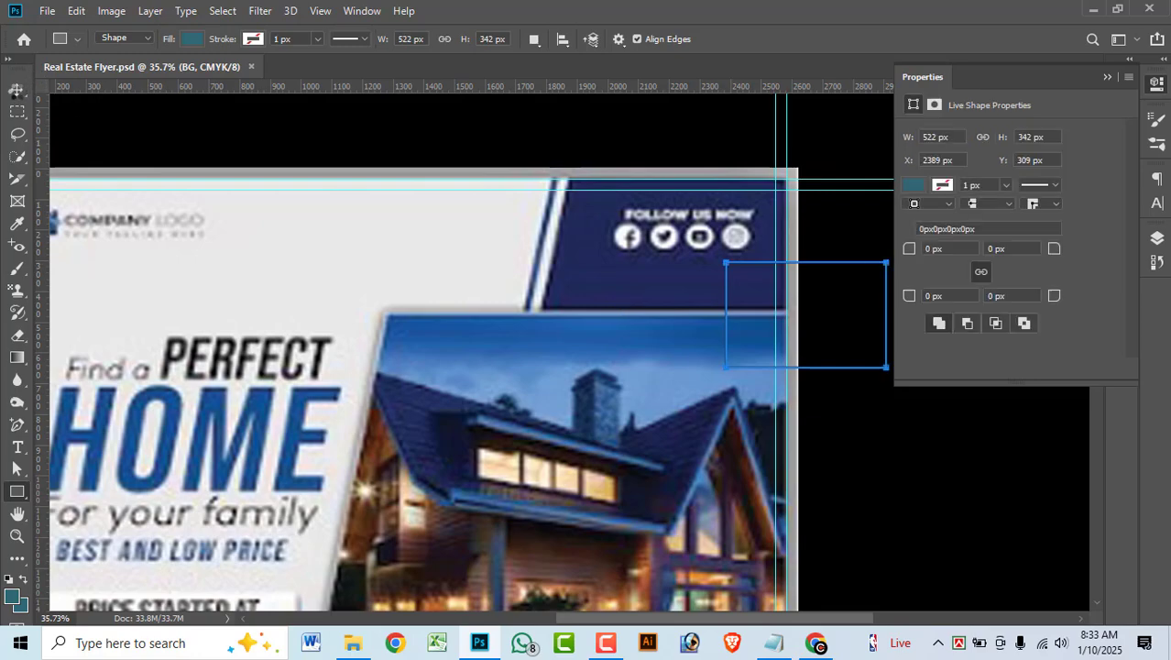
Move and resize the rectangle to about 740 x 468 px so it fills the page's upper-right corner over the navy block.
click(21, 90)
key(ctrl+t)
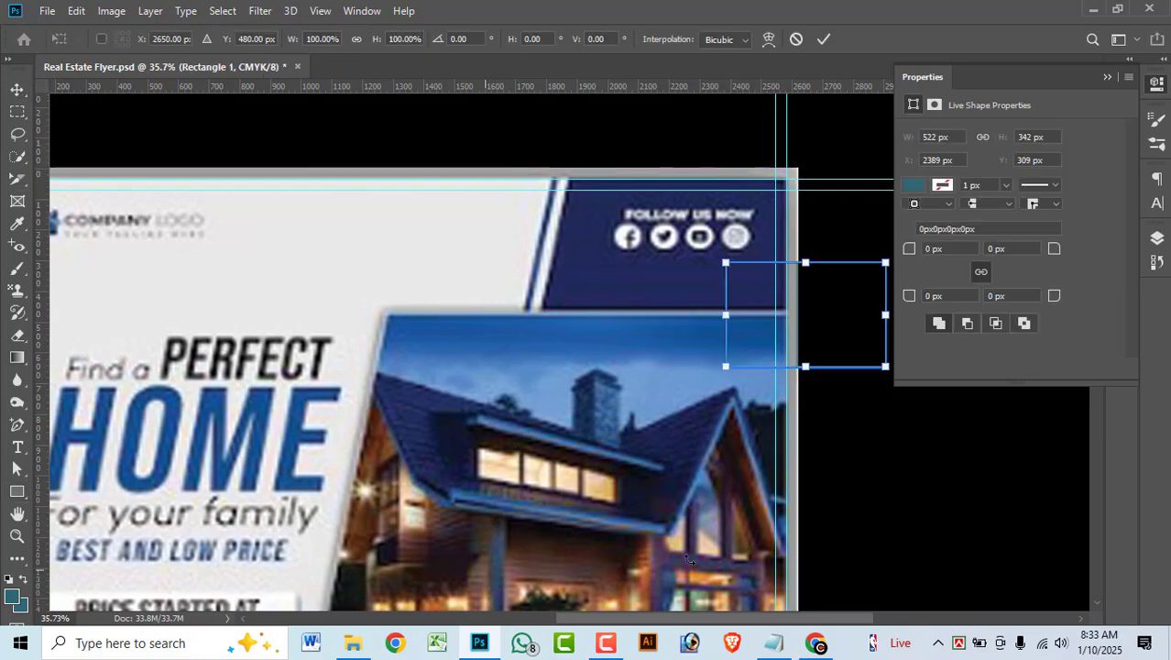
drag(753, 286, 734, 223)
drag(716, 271, 716, 313)
drag(798, 240, 797, 240)
drag(638, 238, 567, 238)
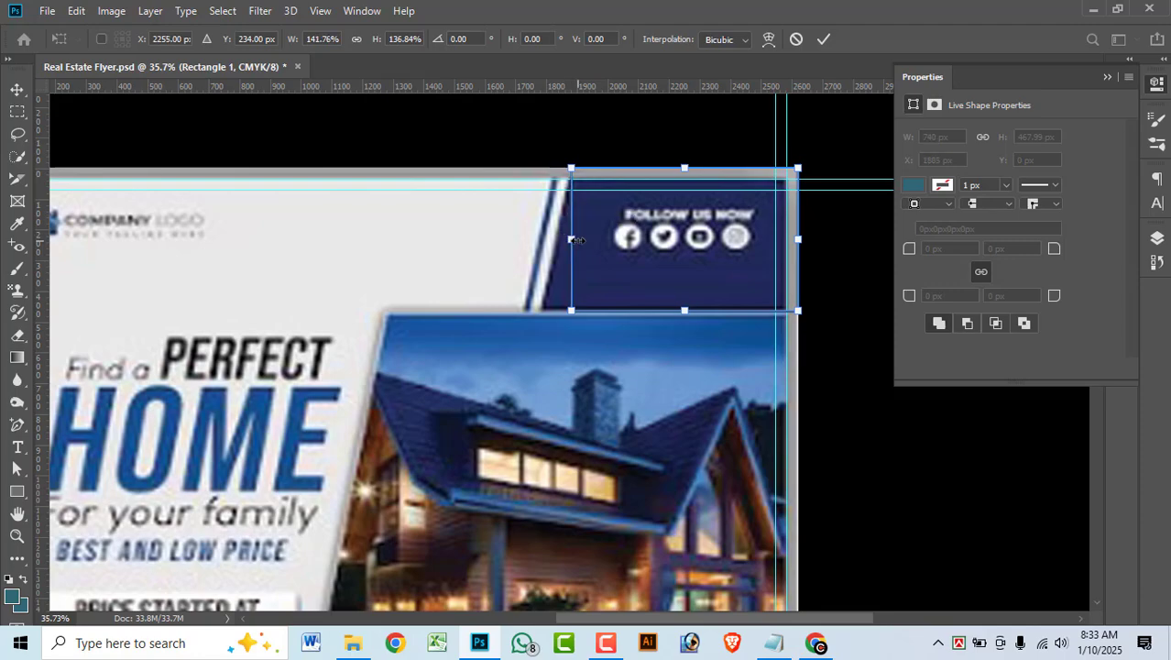
key(Return)
Slant the rectangle's left edge by moving its lower-left anchor point outward to match the reference, making it about 846 px wide.
key(a)
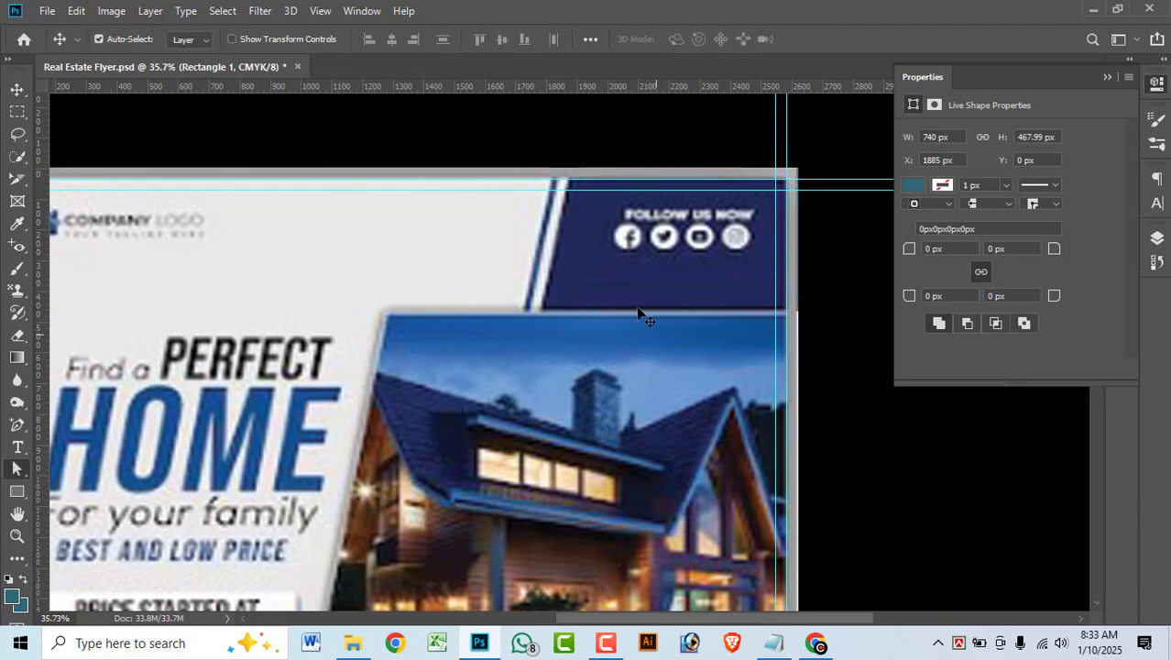
click(608, 305)
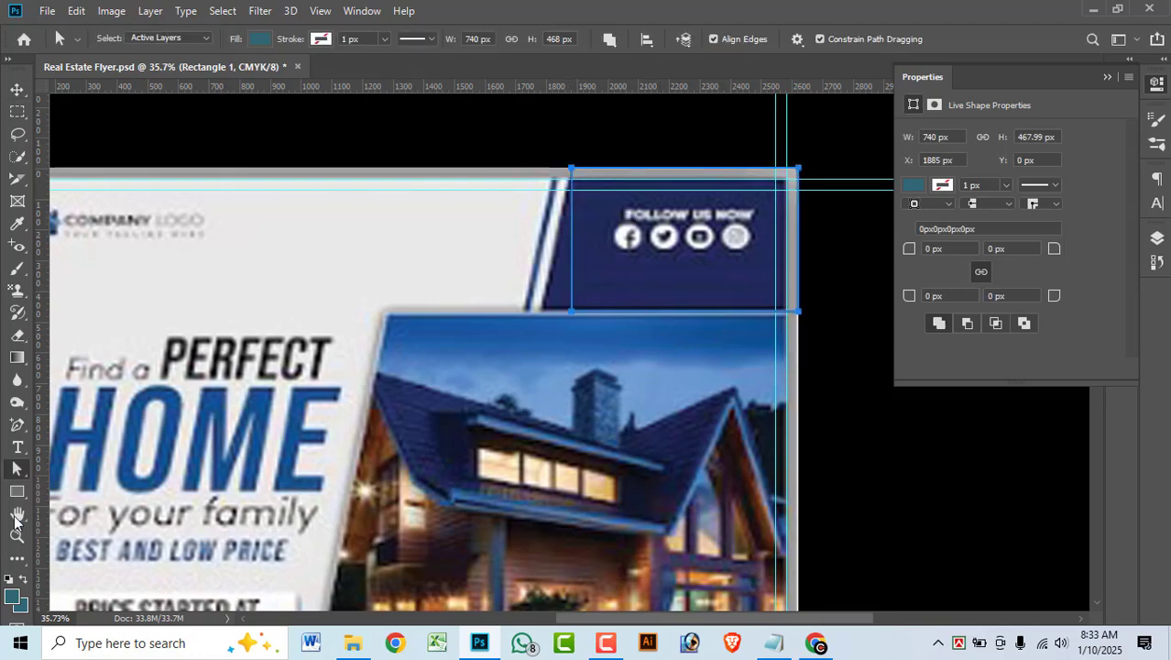
right_click(17, 469)
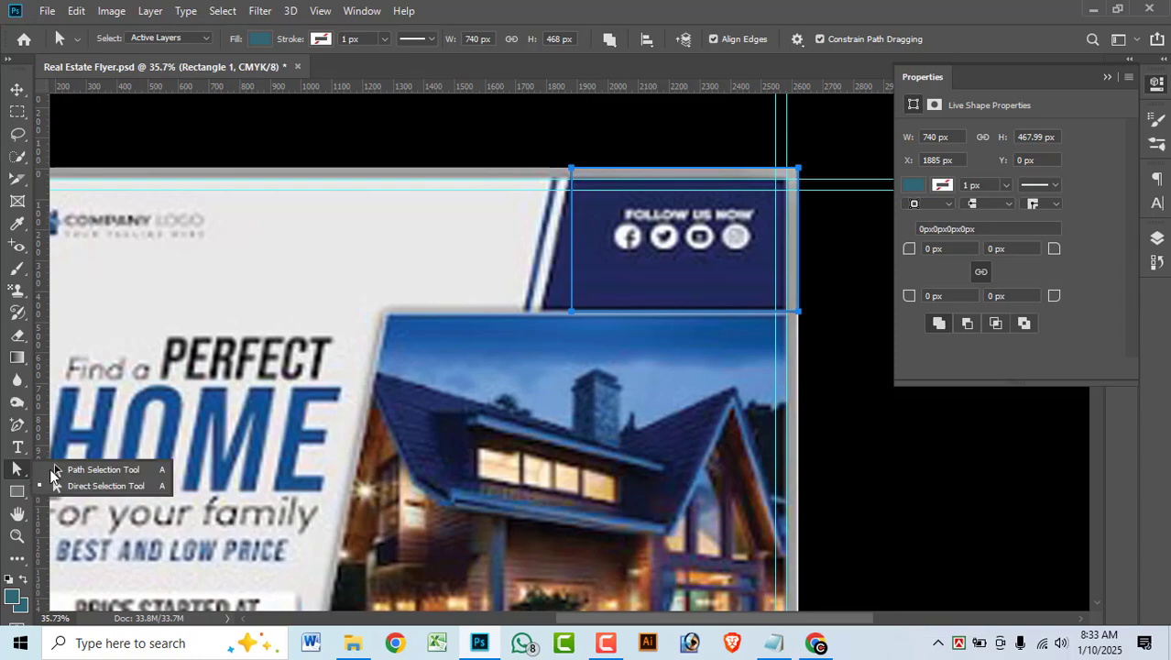
click(100, 485)
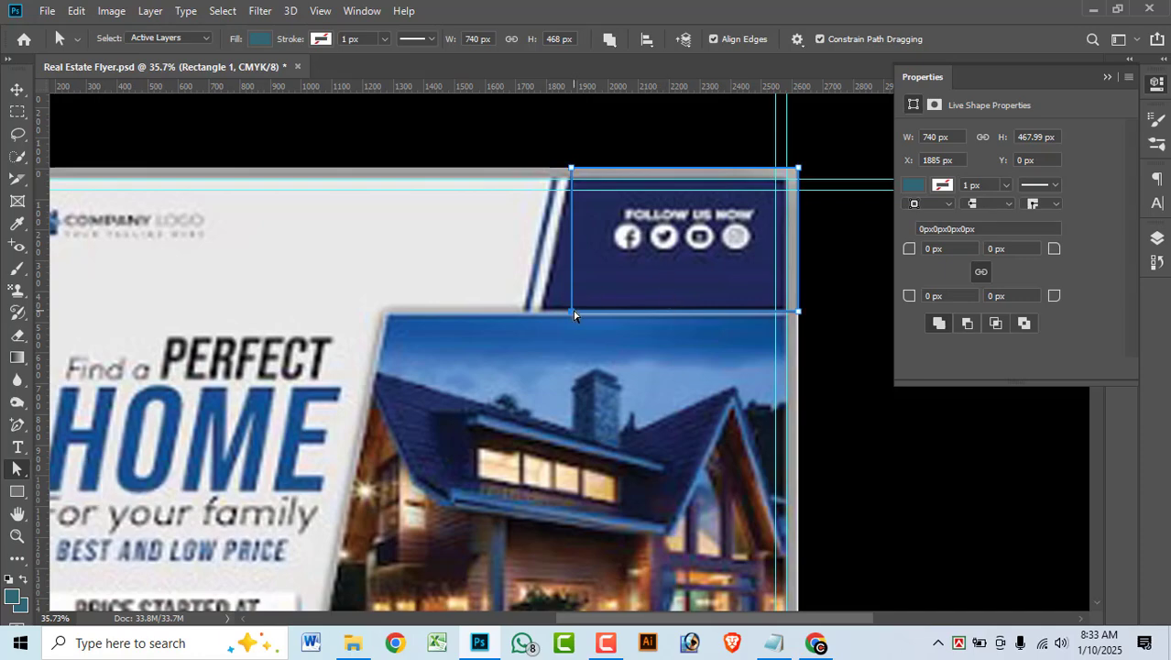
drag(573, 316, 541, 314)
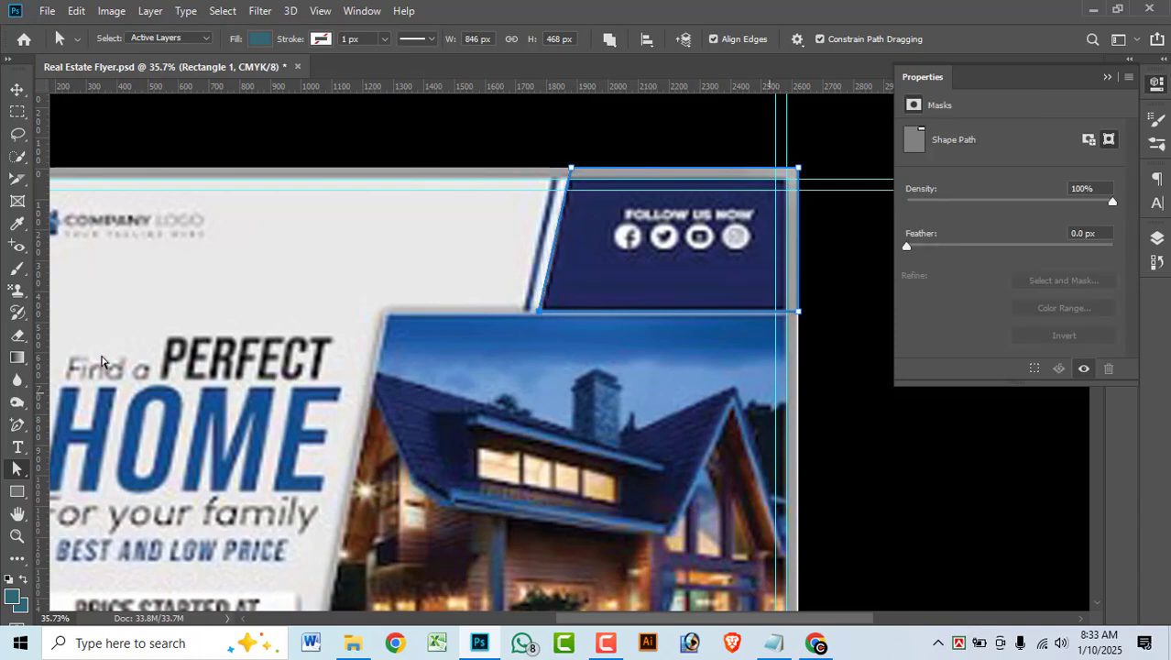
click(17, 89)
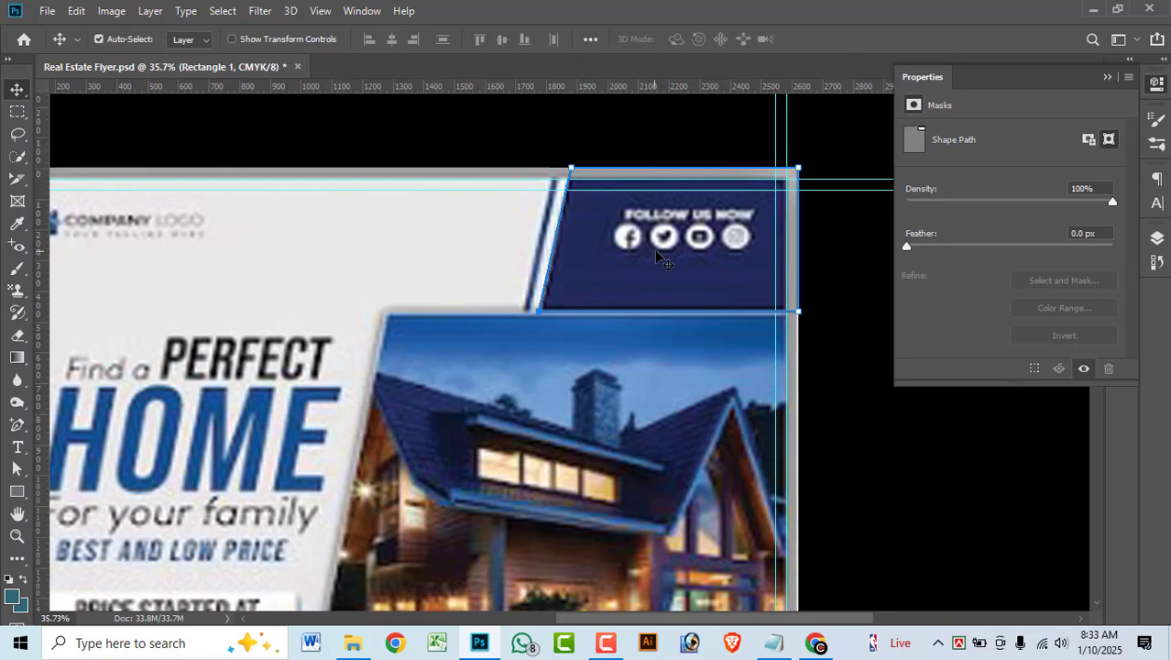
Duplicate the slanted shape layer and recolour the lower one with the light grey (e9e8e8) sampled from the reference.
click(1158, 240)
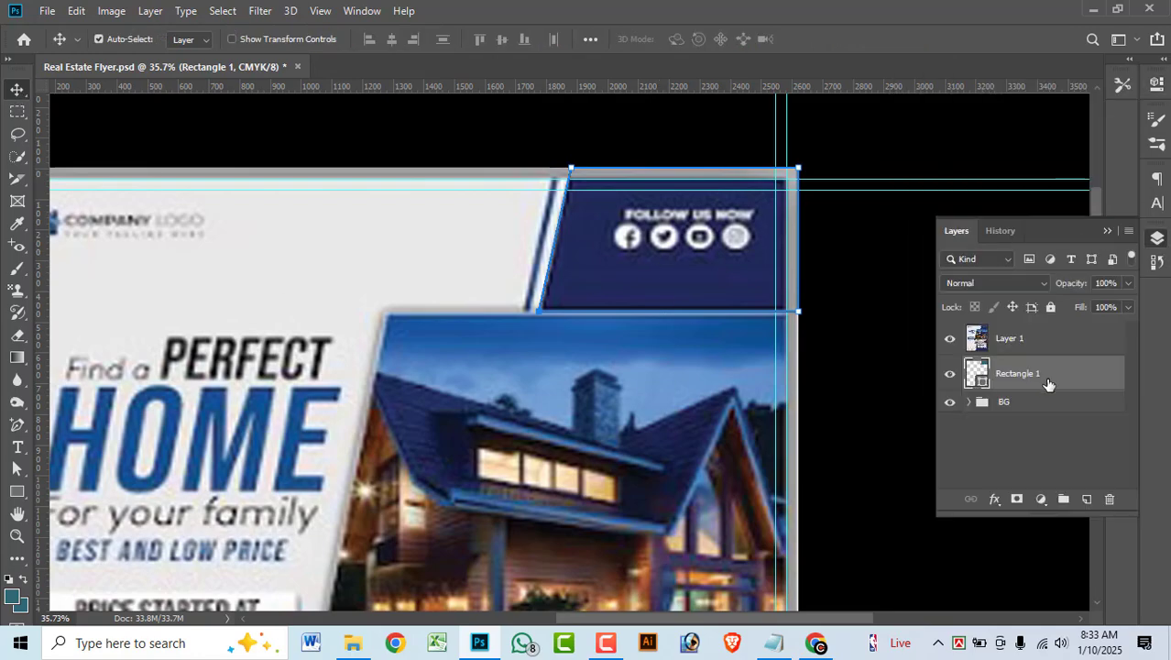
drag(1052, 380, 1087, 498)
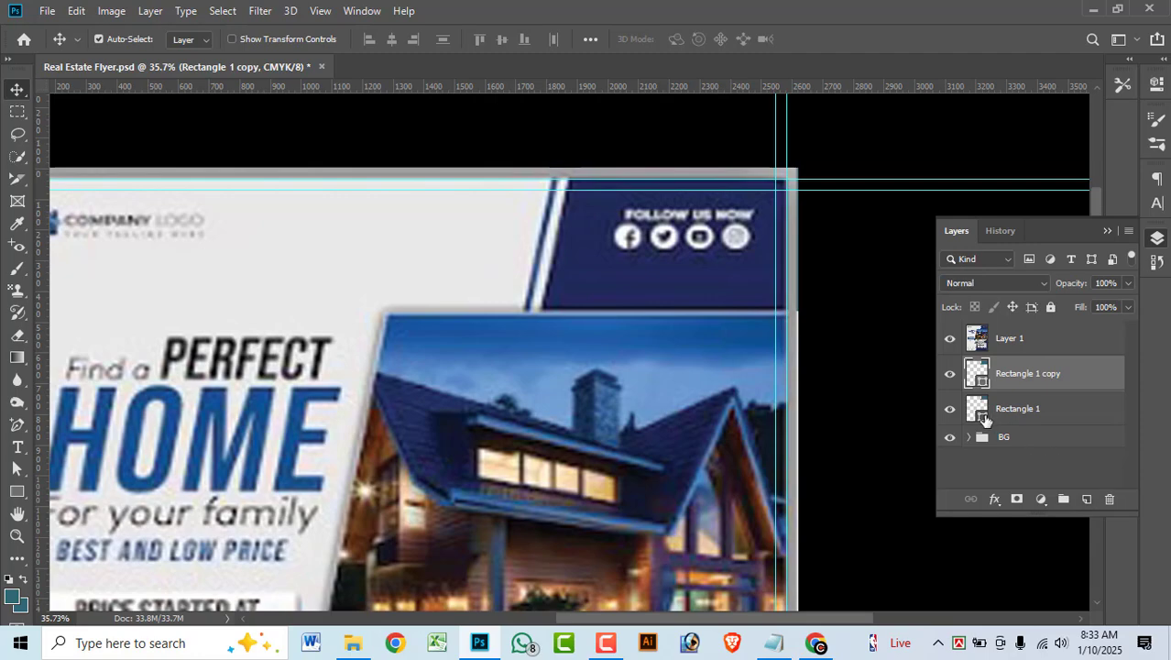
double_click(979, 409)
click(425, 241)
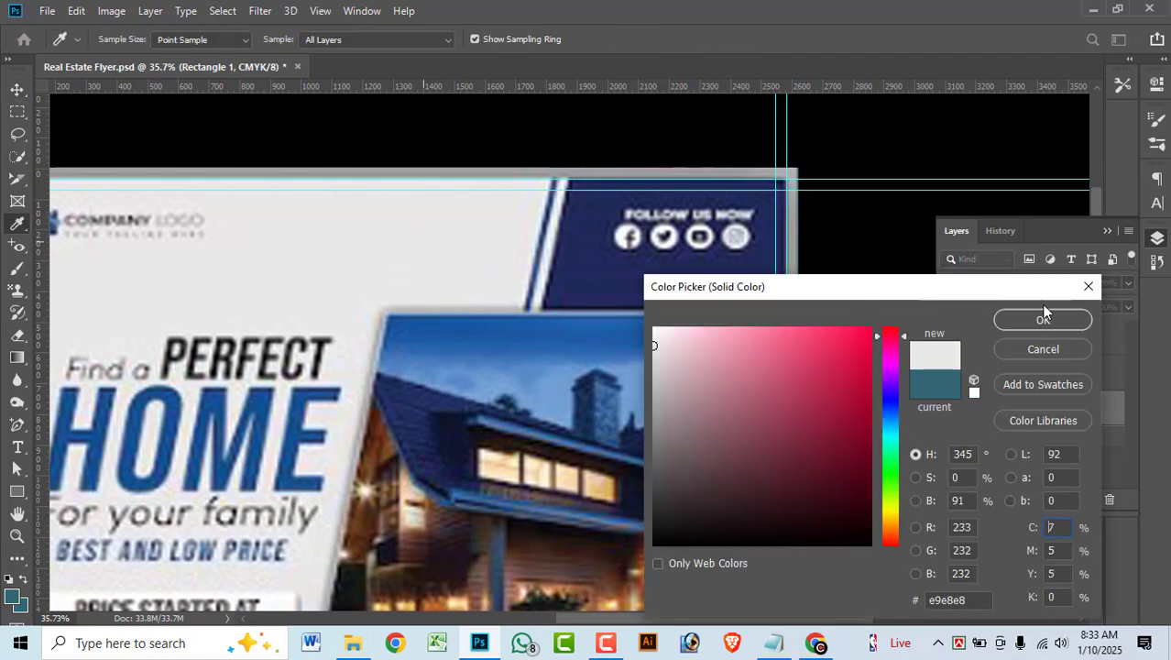
click(1044, 320)
Nudge the light grey slanted shape about 25 px to the left to form the stripe beside the navy block.
key(ctrl+t)
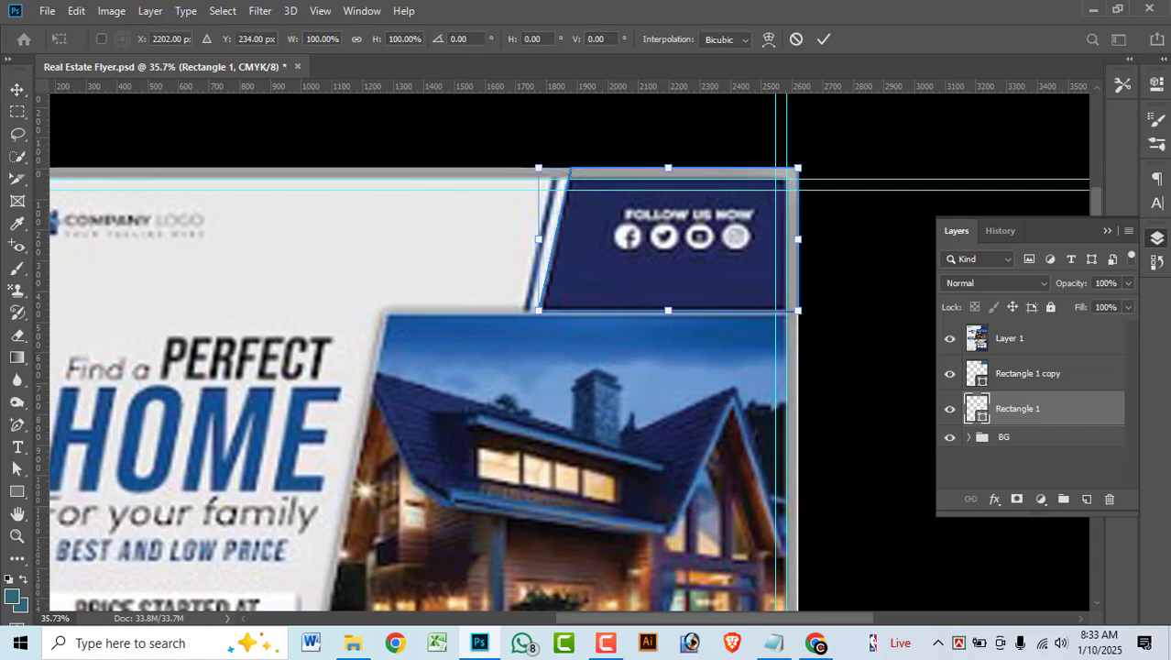
key(Left)
key(Left)
key(Left)
key(Left)
key(Left)
key(Left)
key(Left)
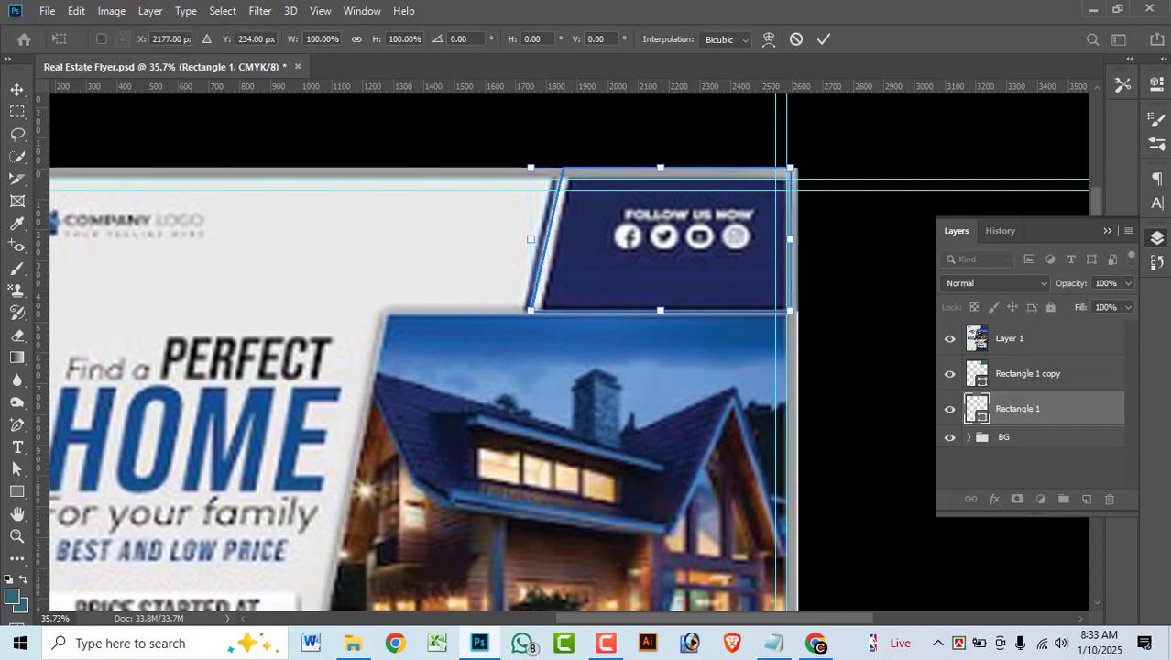
key(Return)
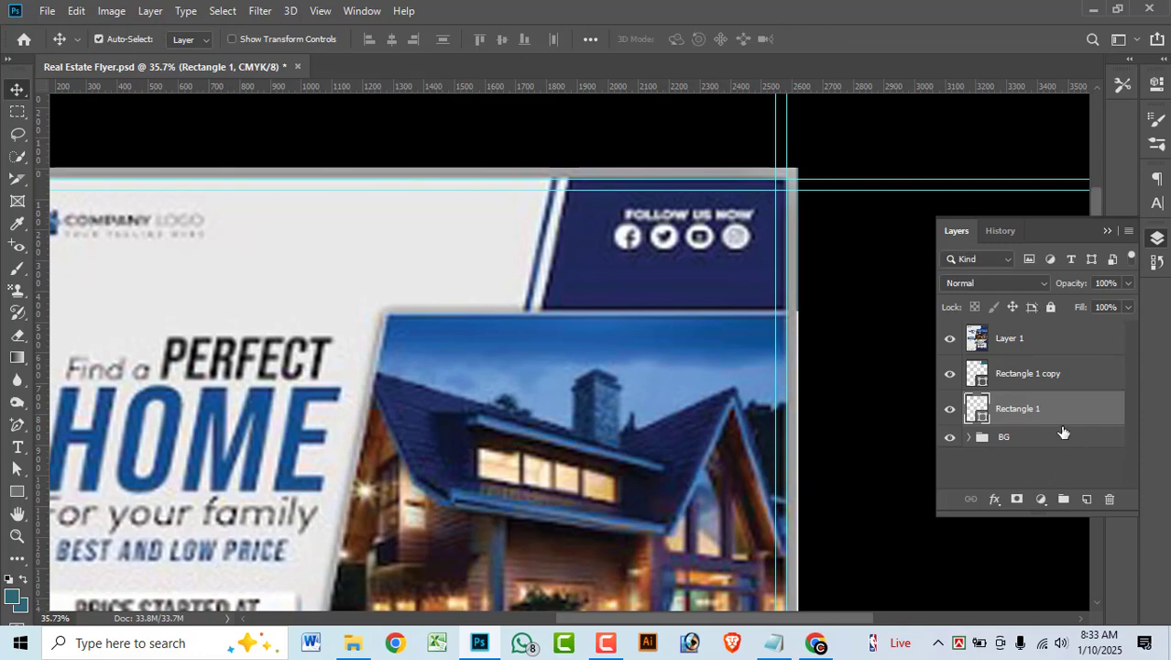
Duplicate the light grey shape layer and recolour the lower one, Rectangle 1, with navy sampled from the reference.
drag(1062, 430, 1087, 499)
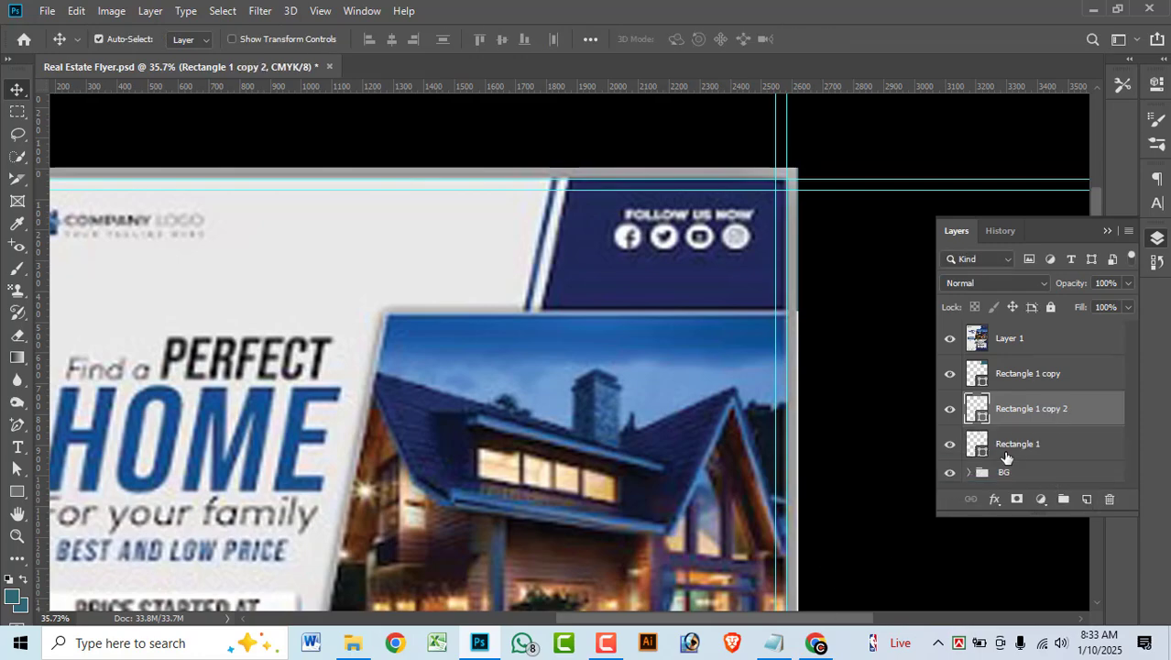
double_click(980, 453)
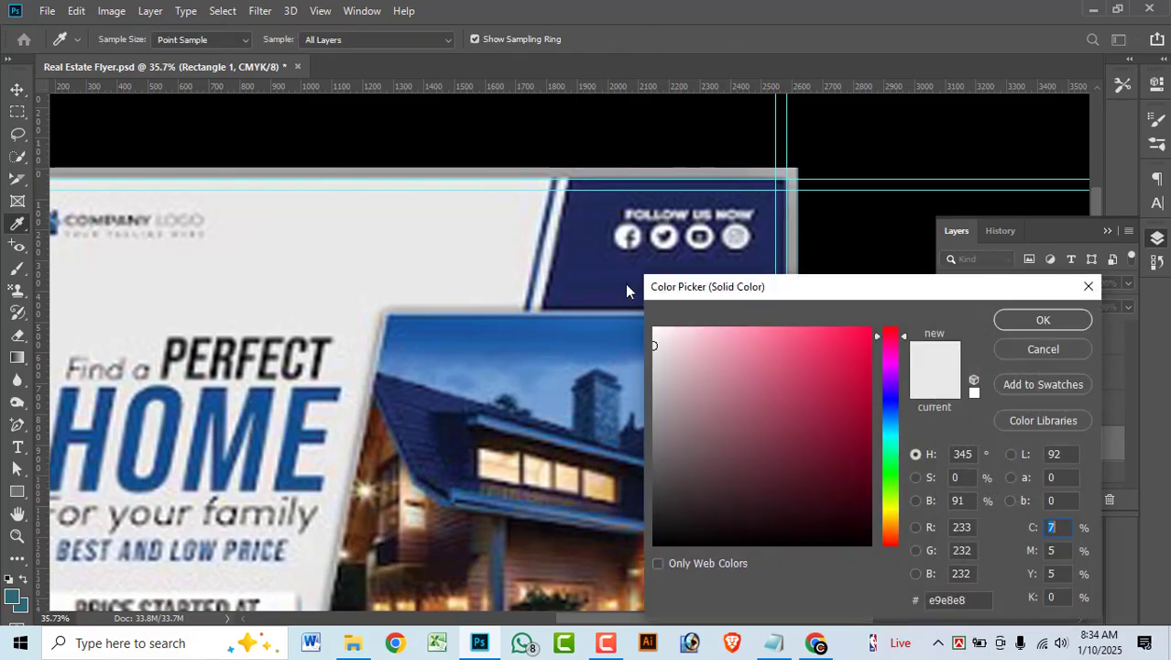
click(602, 272)
click(1041, 319)
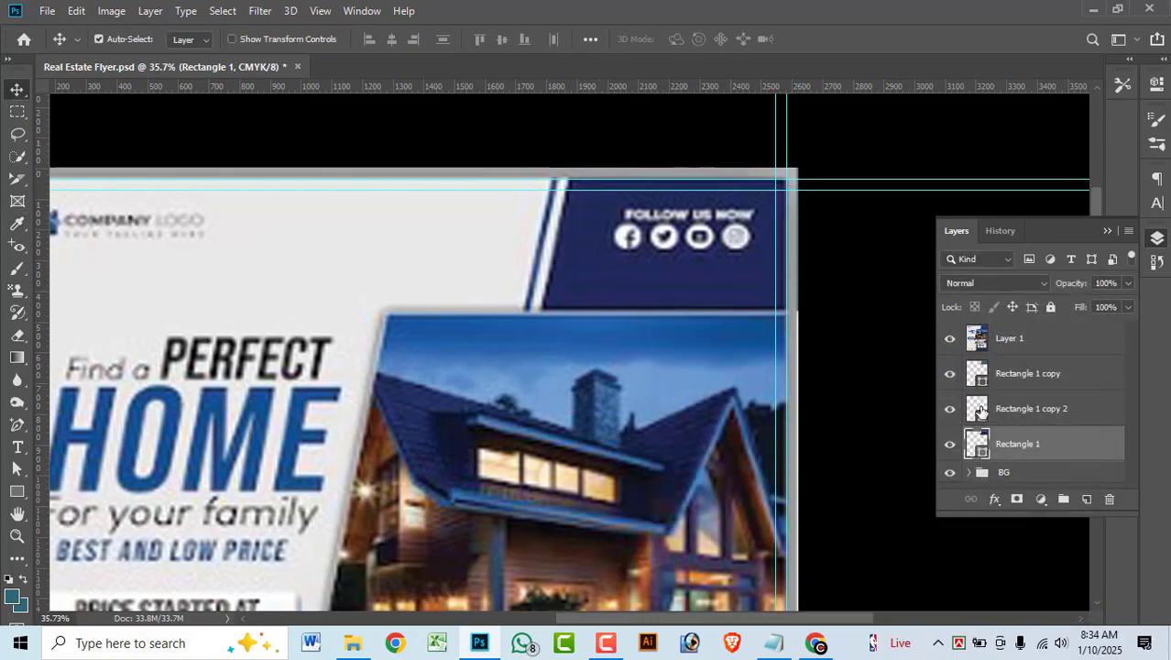
Recolour the topmost slanted shape, Rectangle 1 copy, with the navy sampled from the reference header block.
double_click(984, 383)
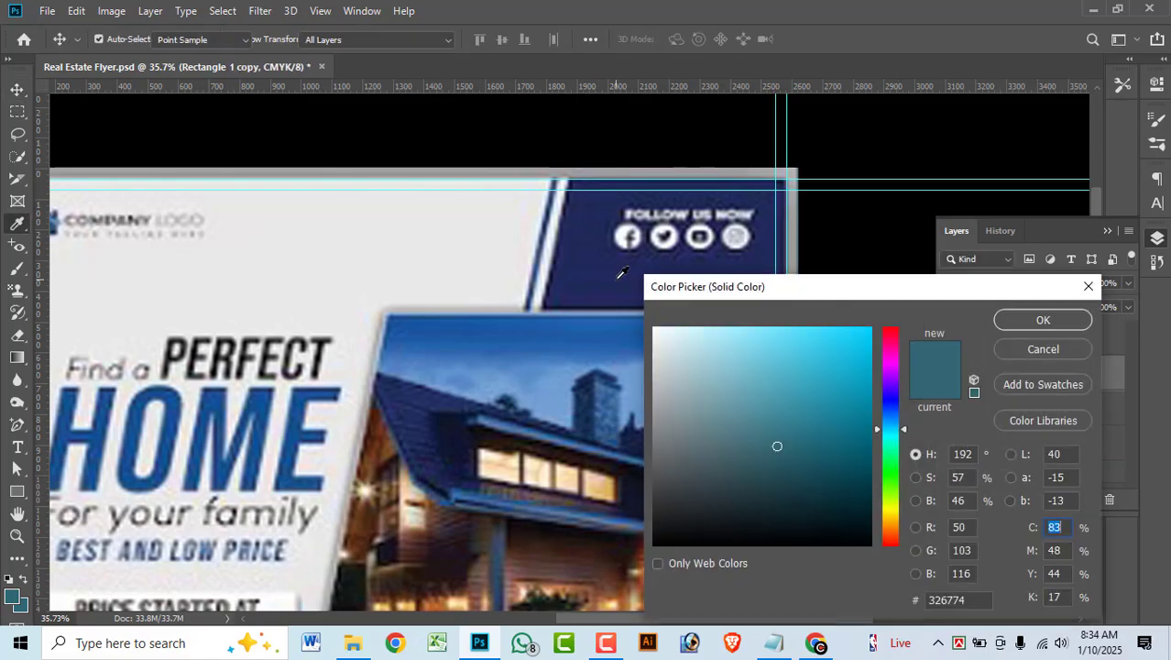
click(724, 262)
click(1034, 321)
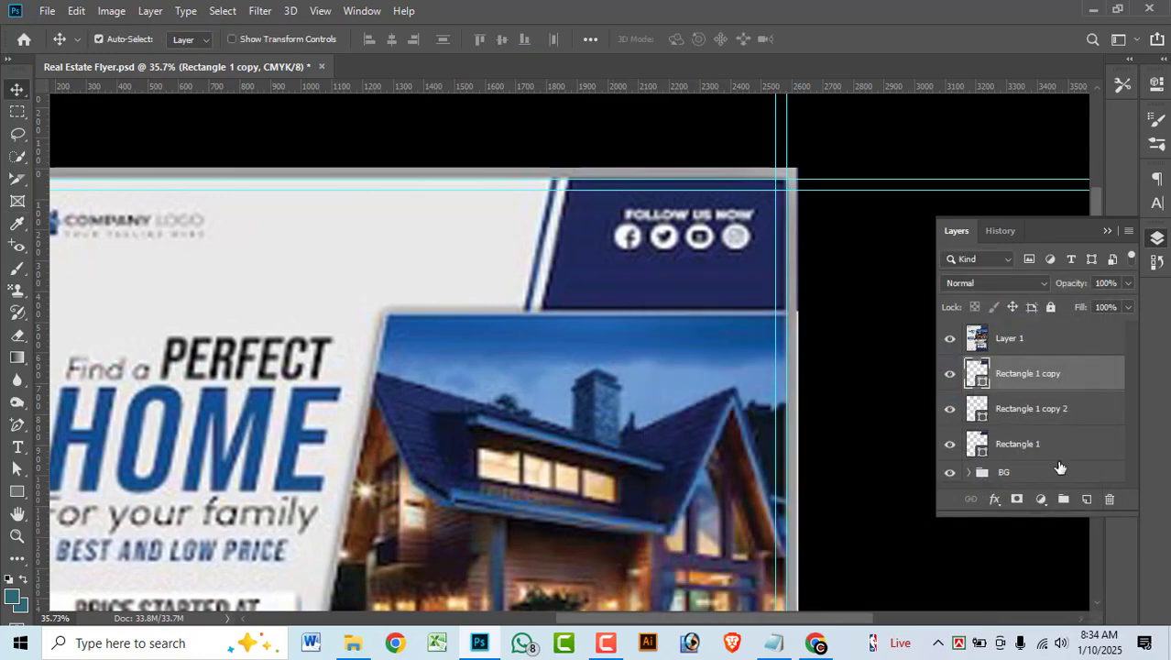
Nudge the lowest navy shape, Rectangle 1, left to X 2143 px to form the thin stripe beside the grey one.
click(1035, 448)
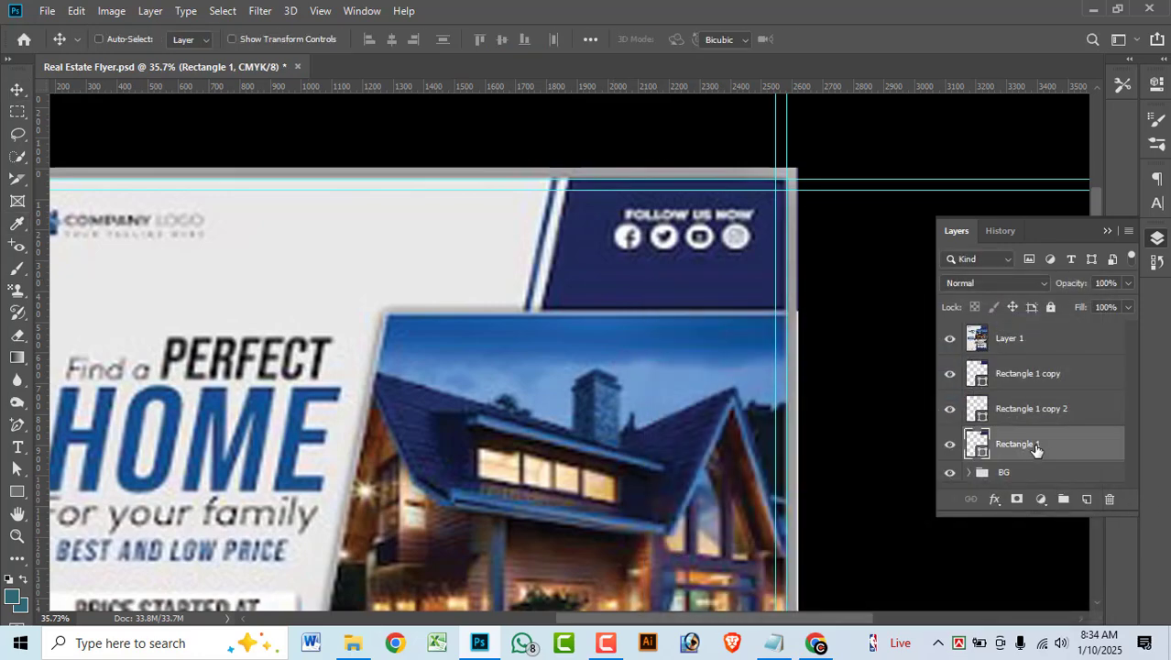
key(ctrl+t)
key(shift+Left)
key(shift+Left)
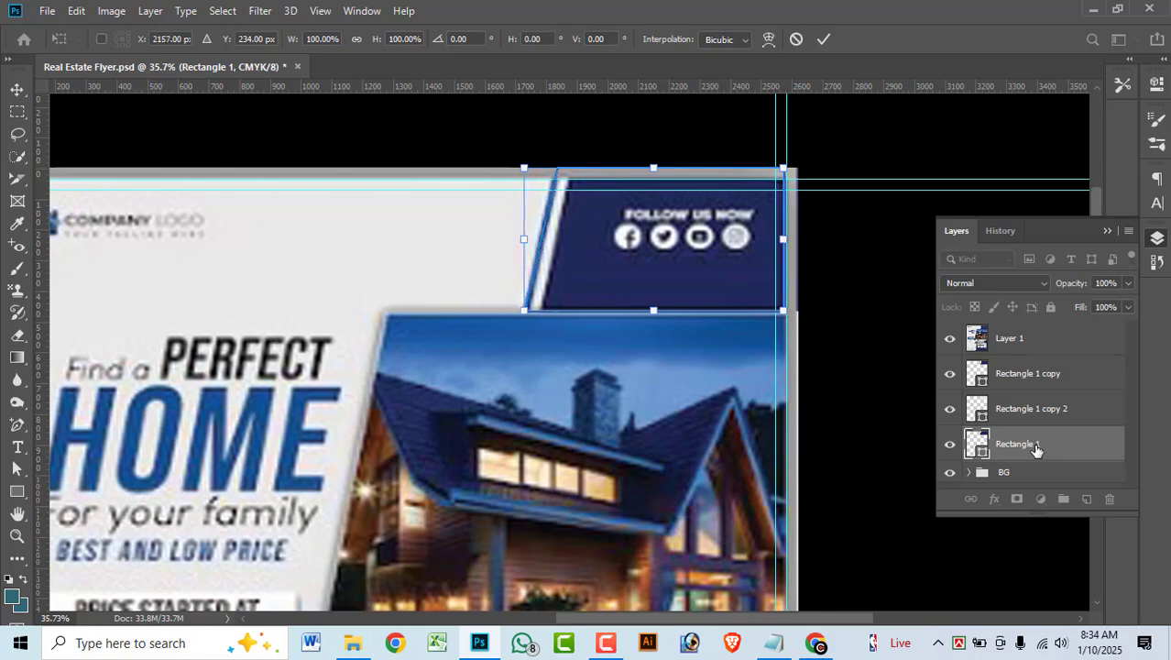
key(Left)
key(Left)
key(Left)
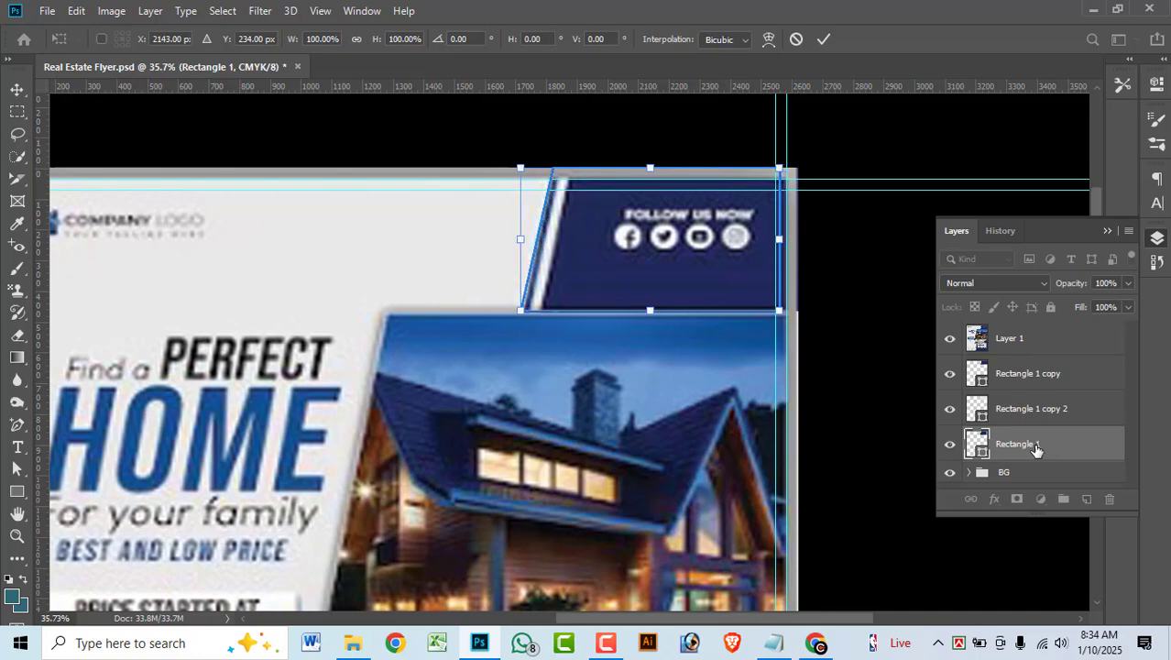
key(Return)
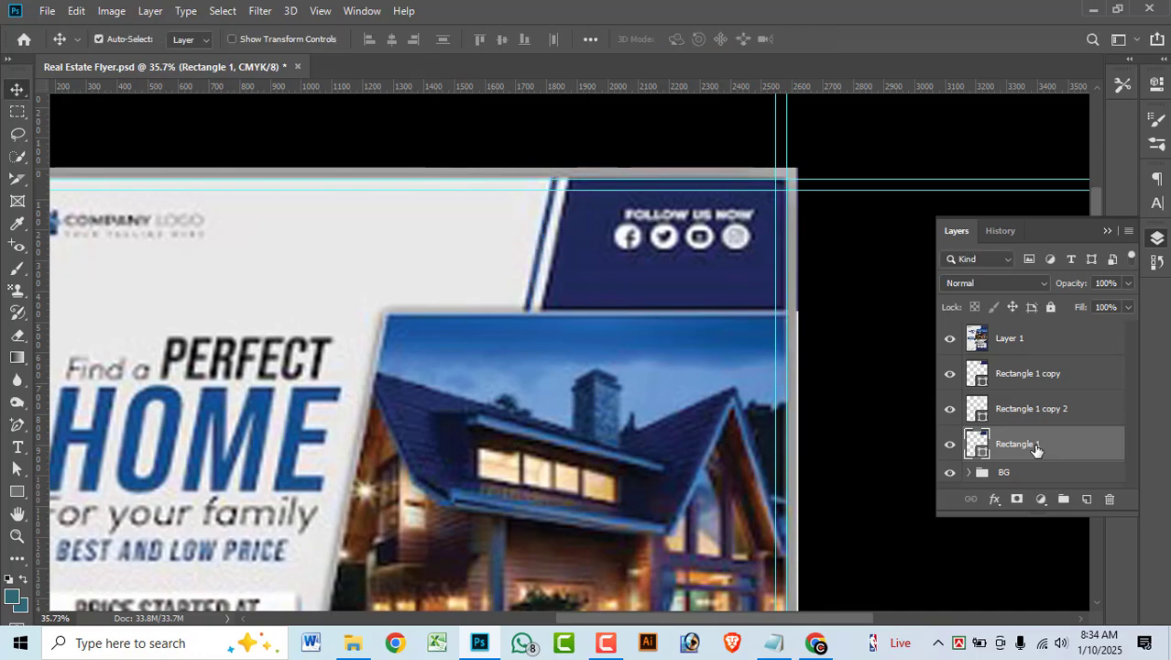
Group the three slanted header shapes and name the group 1.
shift+click(1035, 374)
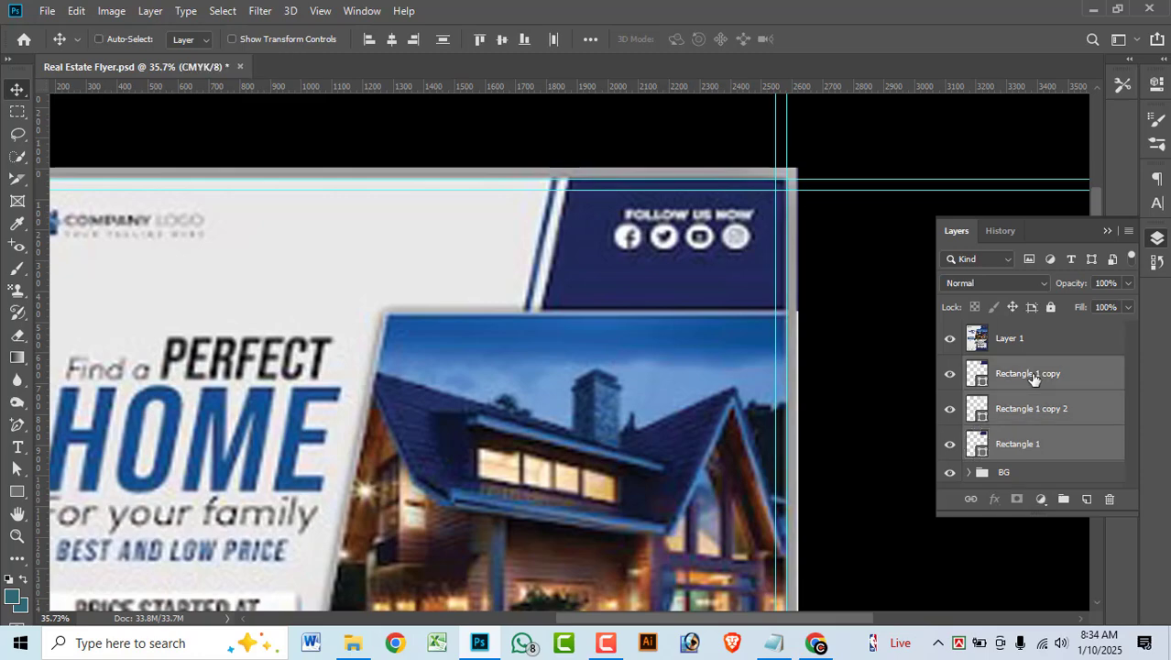
key(ctrl+g)
scroll(612, 383, down, 5)
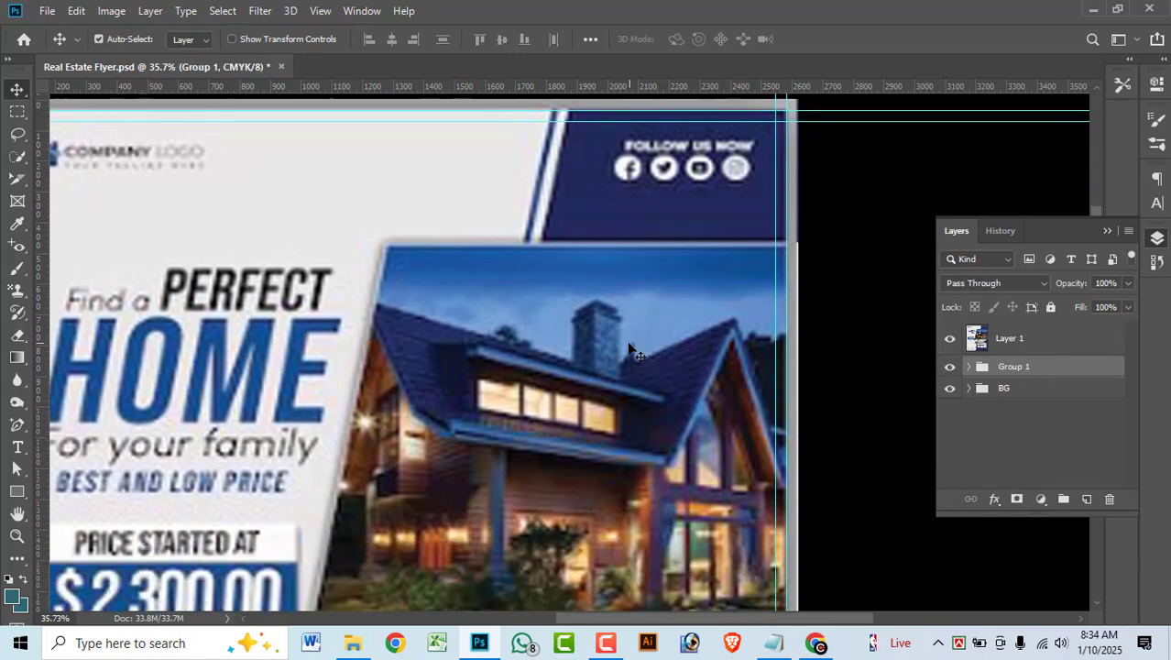
scroll(600, 387, down, 5)
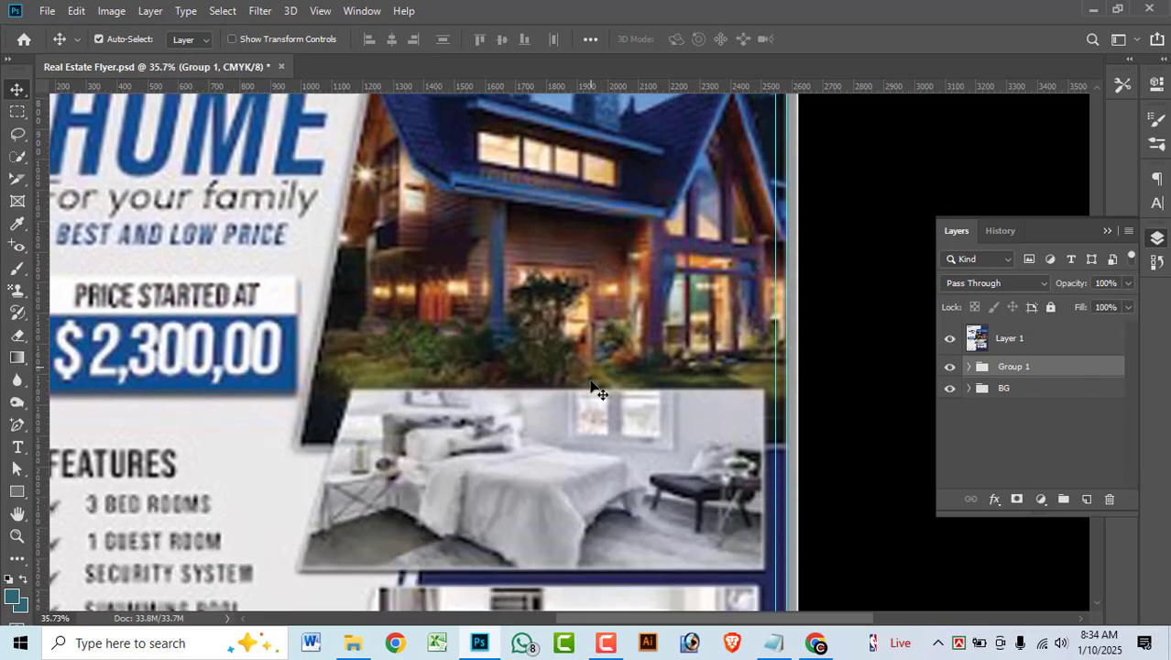
scroll(600, 387, up, 3)
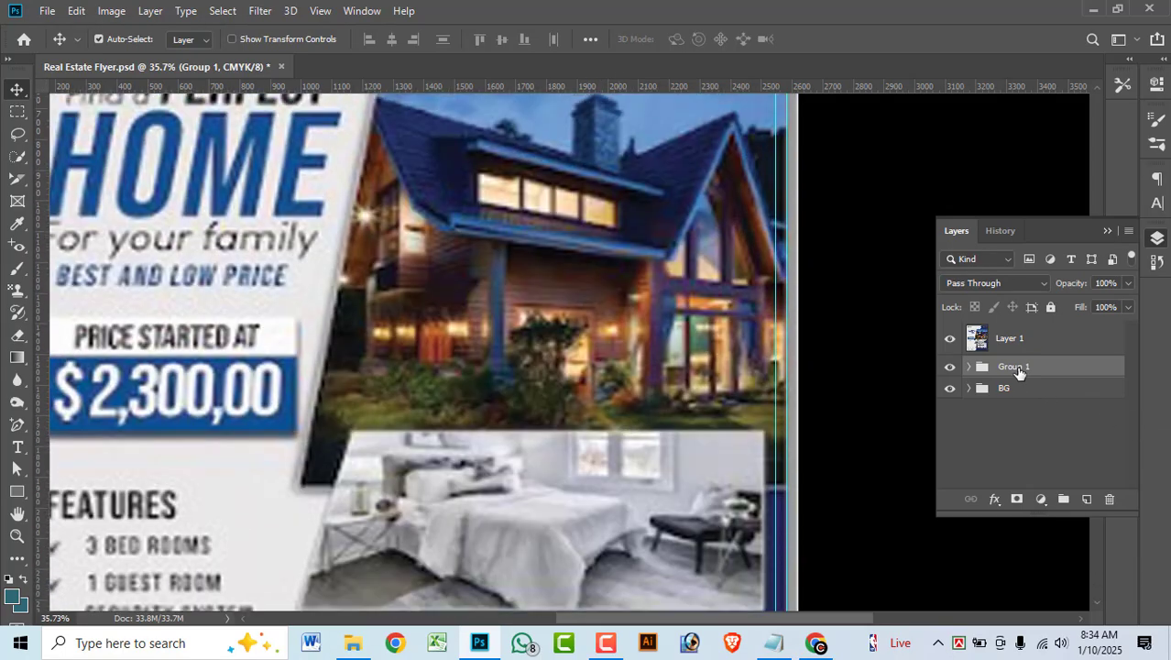
double_click(1014, 366)
text(1)
key(Return)
Duplicate group 1 and rename the copy 2.
key(ctrl+j)
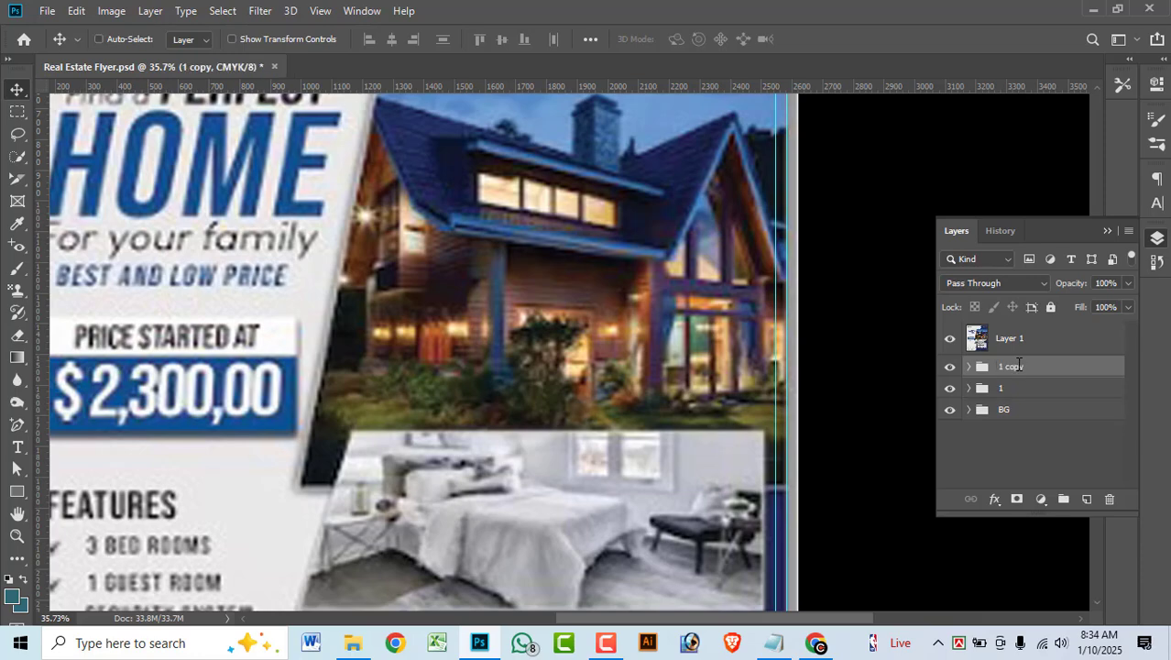
double_click(1012, 367)
text(2)
key(Return)
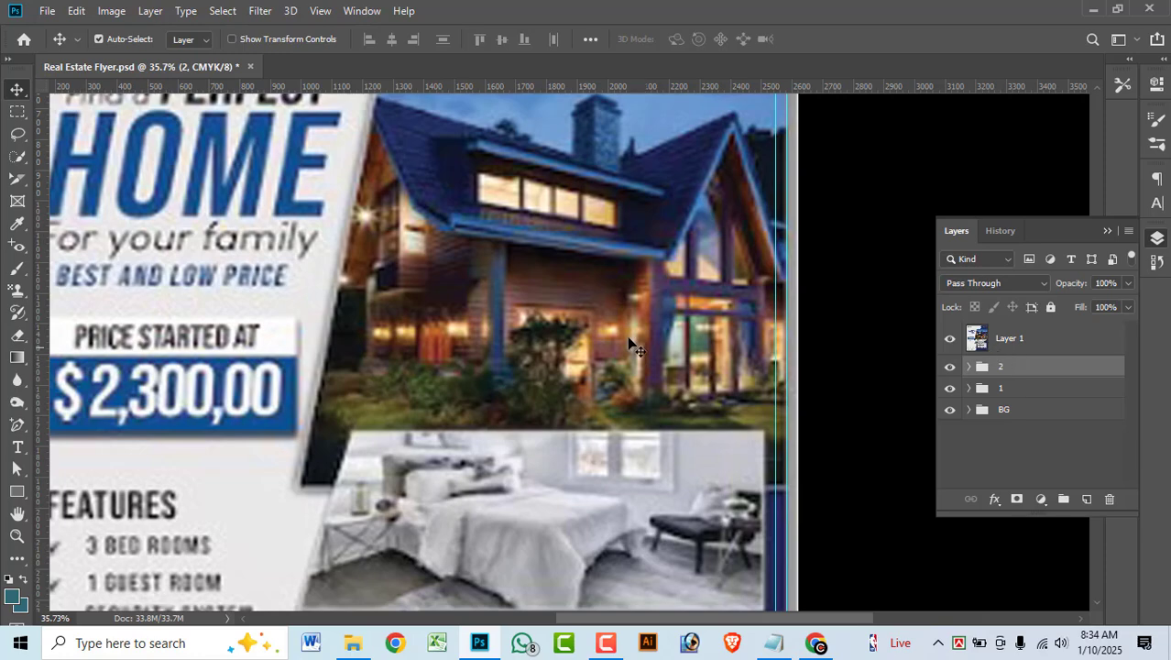
Check the header shapes with the reference image briefly hidden, and move group 2 beneath group 1 in the layer order.
scroll(628, 340, up, 3)
scroll(563, 311, up, 3)
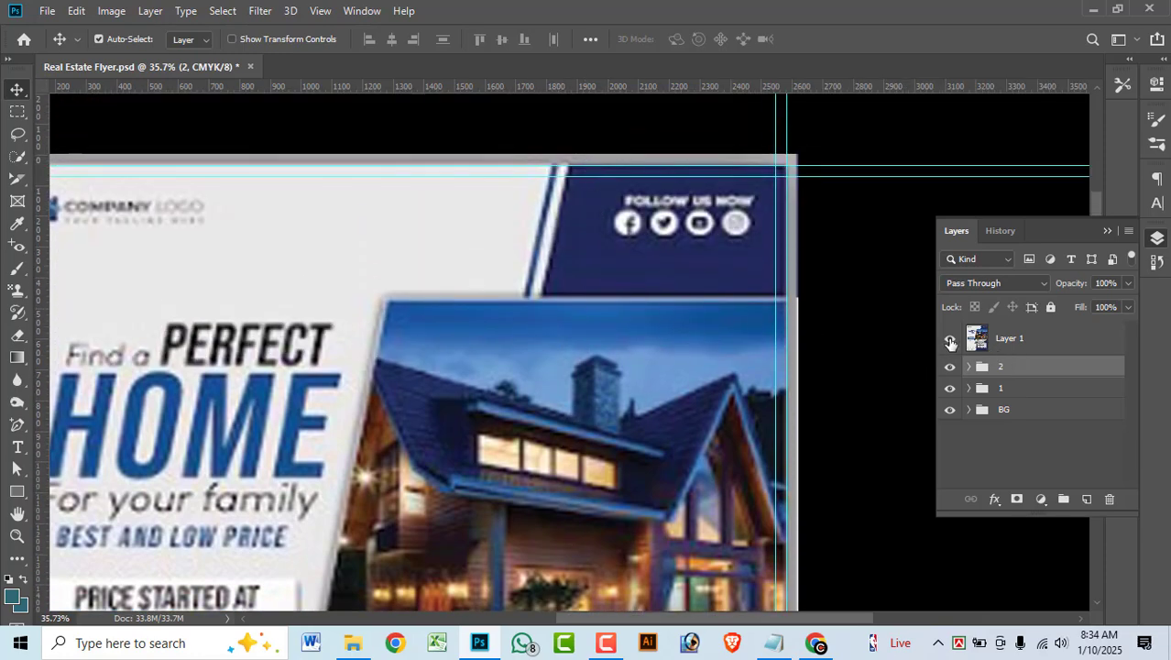
click(950, 339)
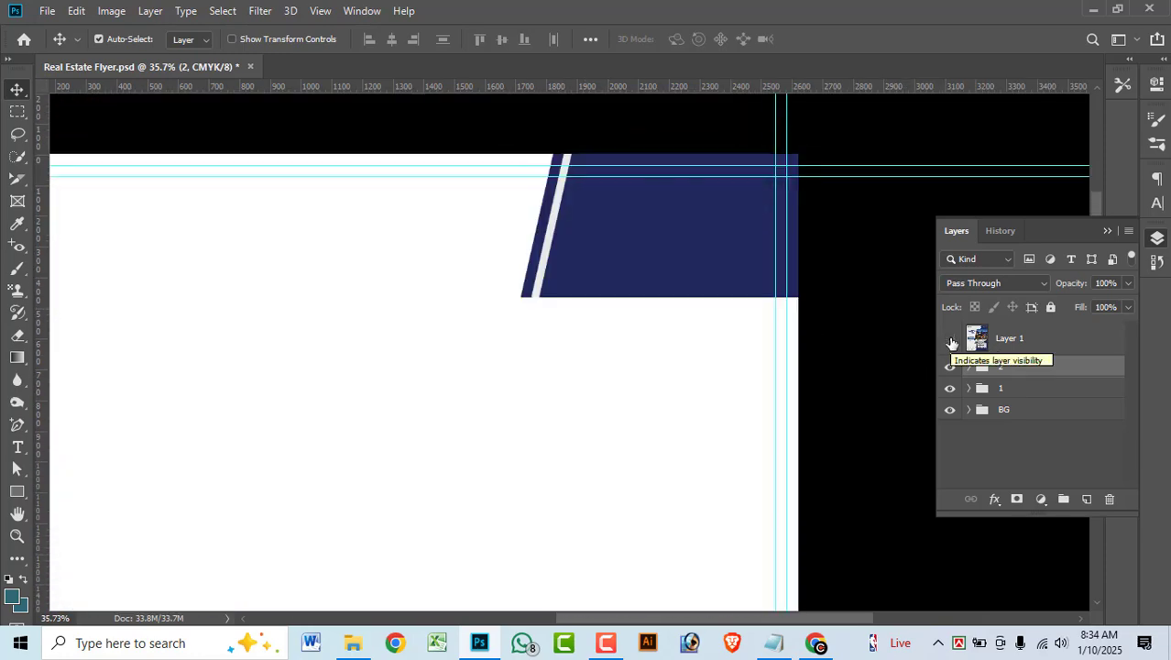
click(951, 339)
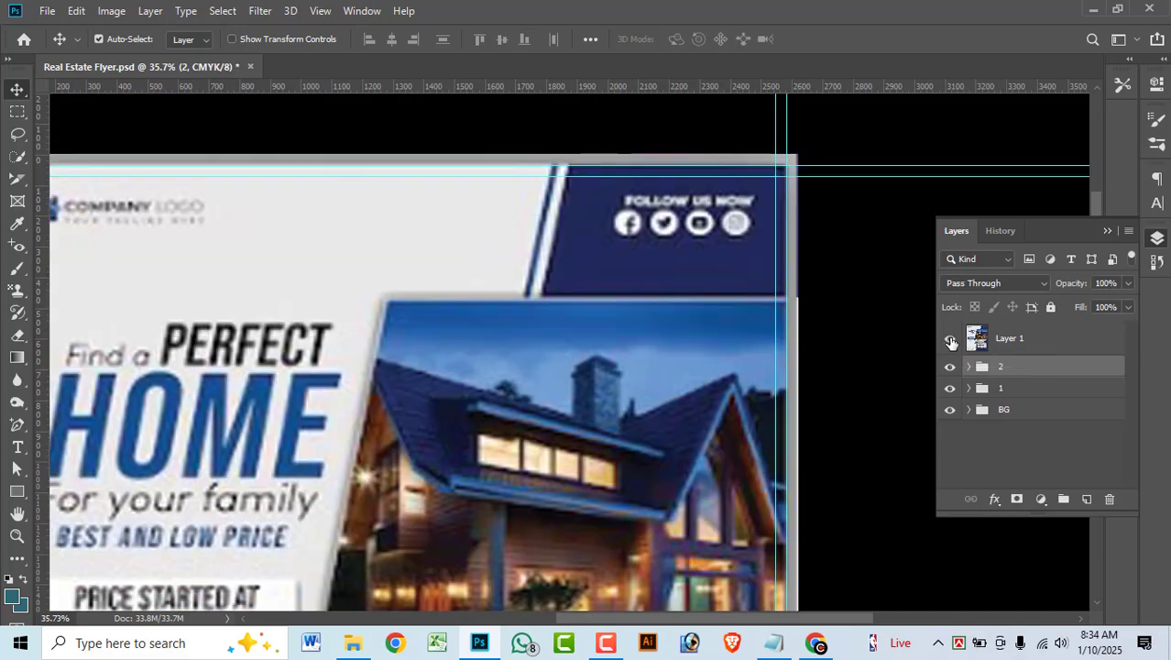
scroll(568, 367, down, 3)
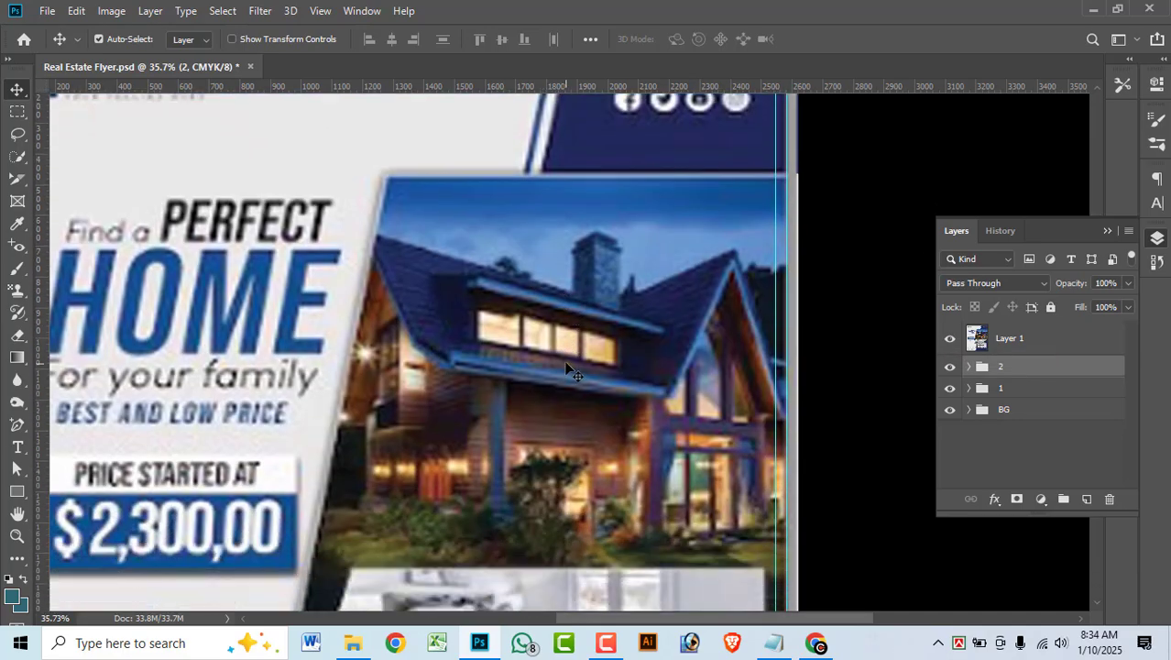
scroll(568, 371, down, 1)
scroll(568, 371, down, 1)
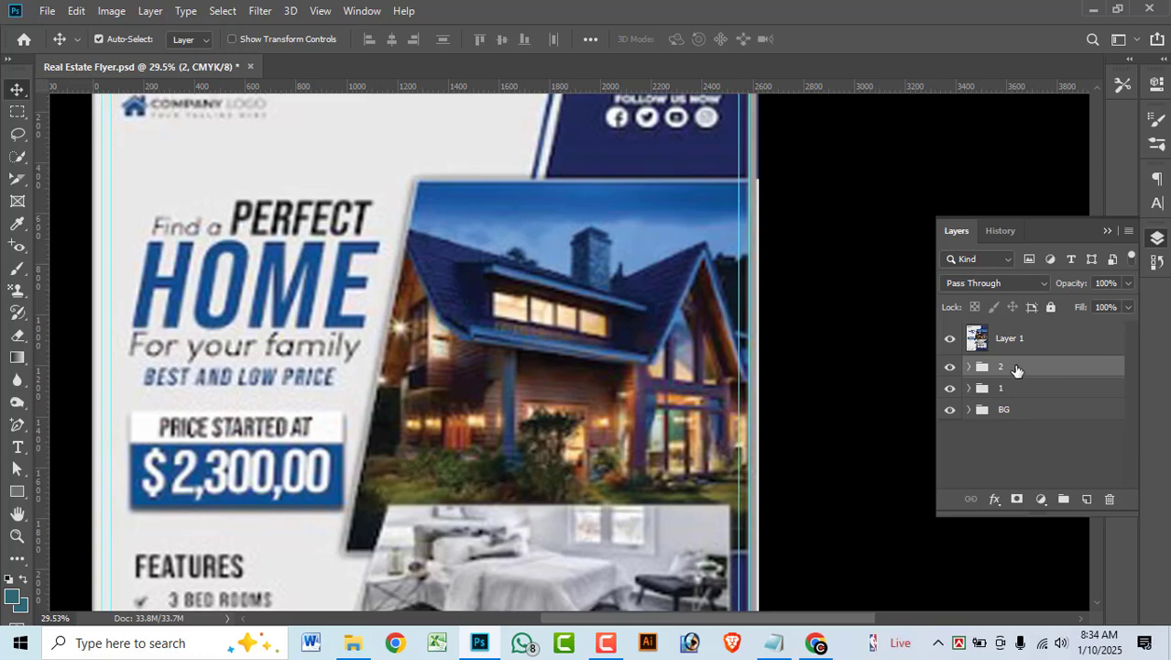
drag(1015, 368, 1025, 396)
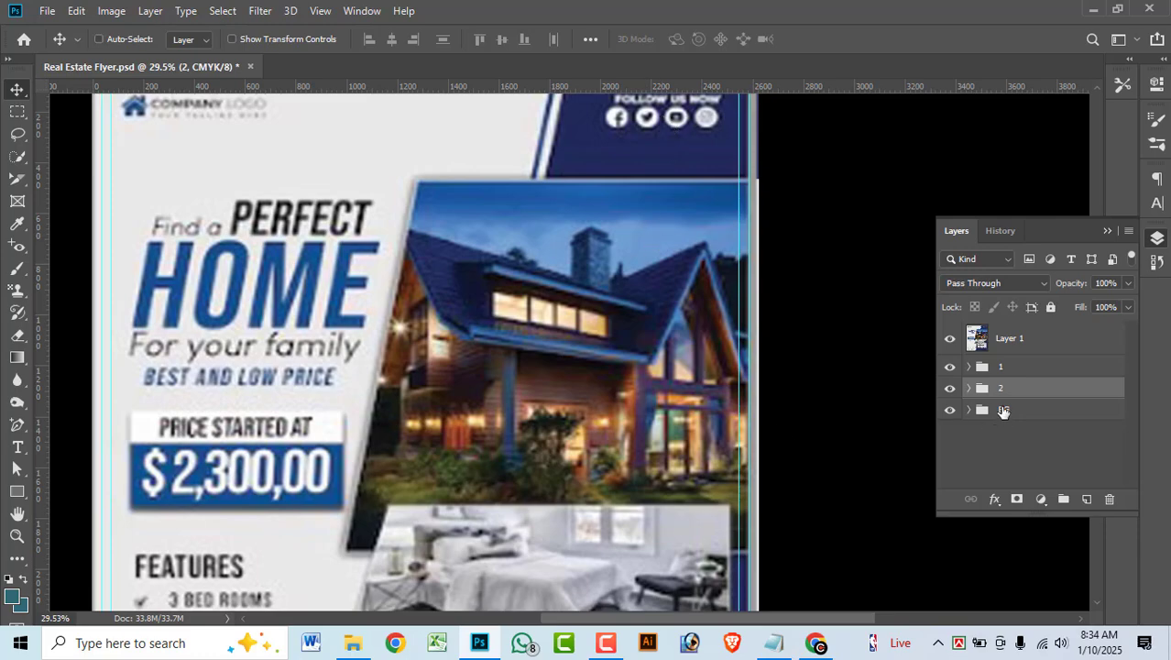
Move group 2 straight down to the top edge of the reference house photo and scale it proportionally to about 148%.
key(ctrl+t)
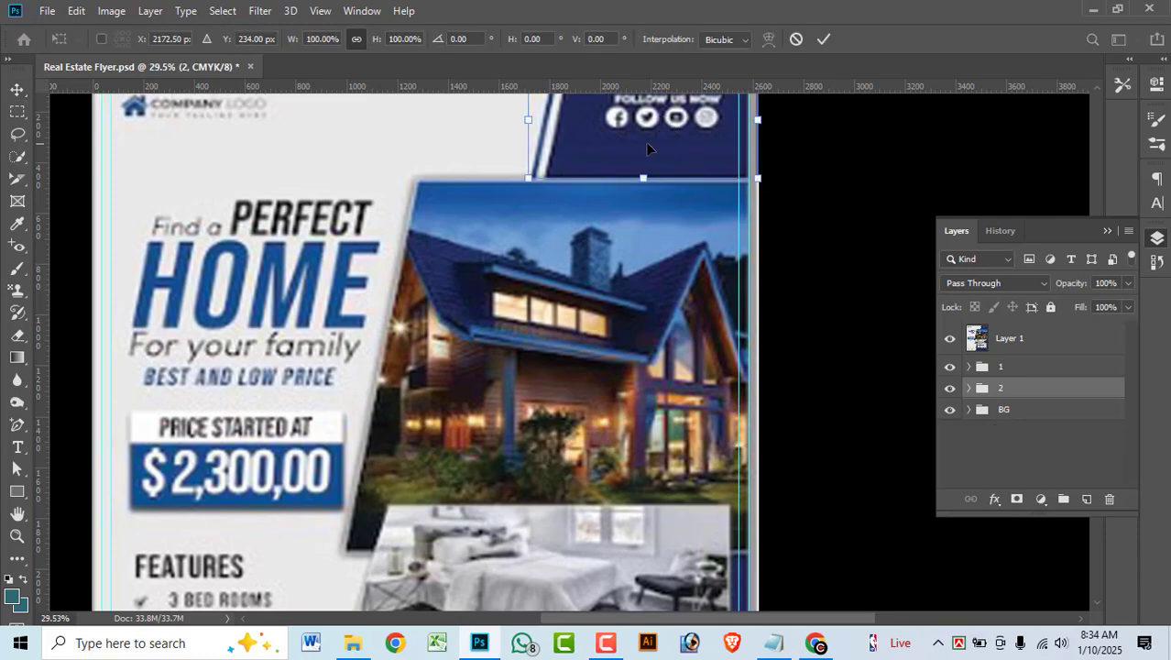
drag(665, 145, 674, 276)
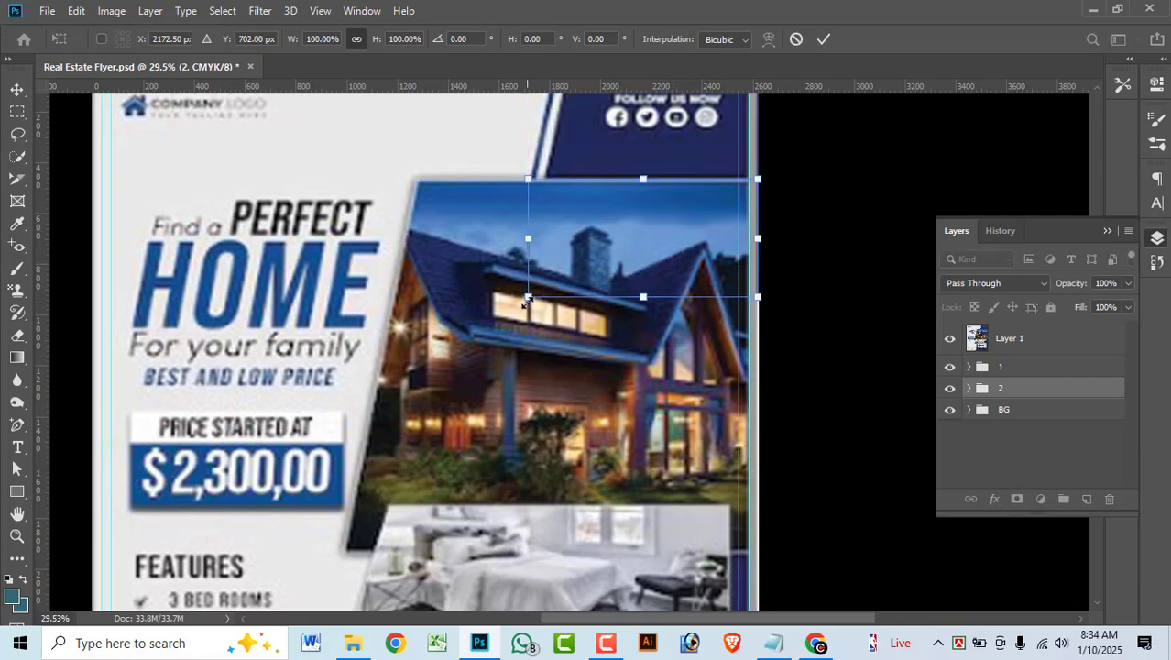
drag(528, 299, 437, 401)
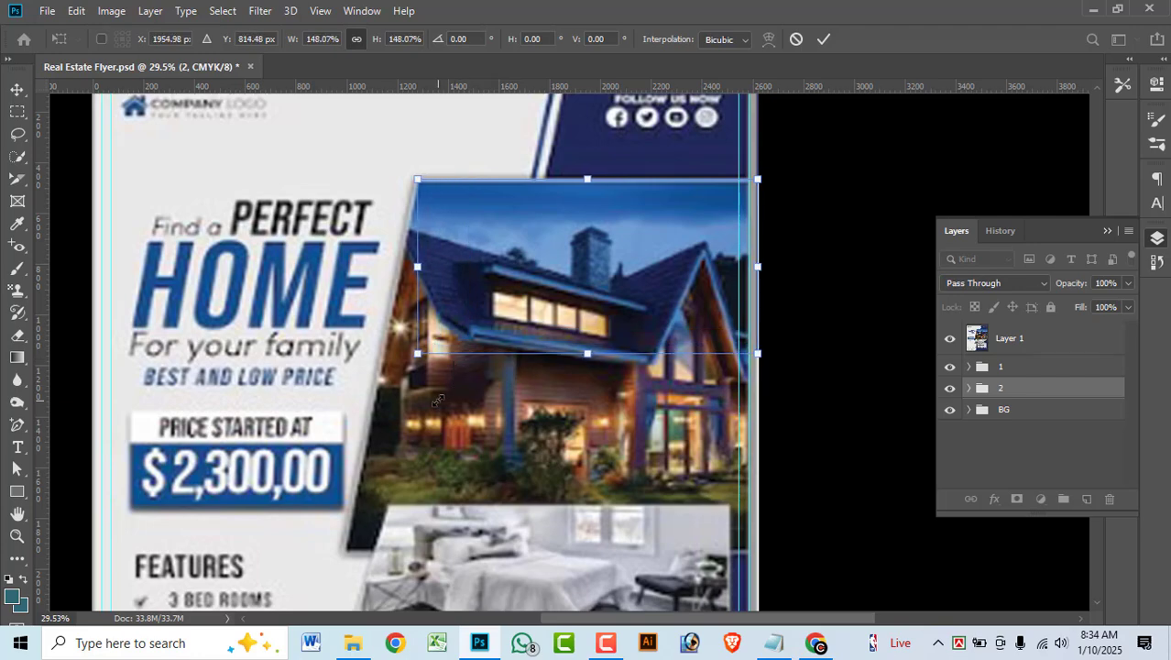
key(Return)
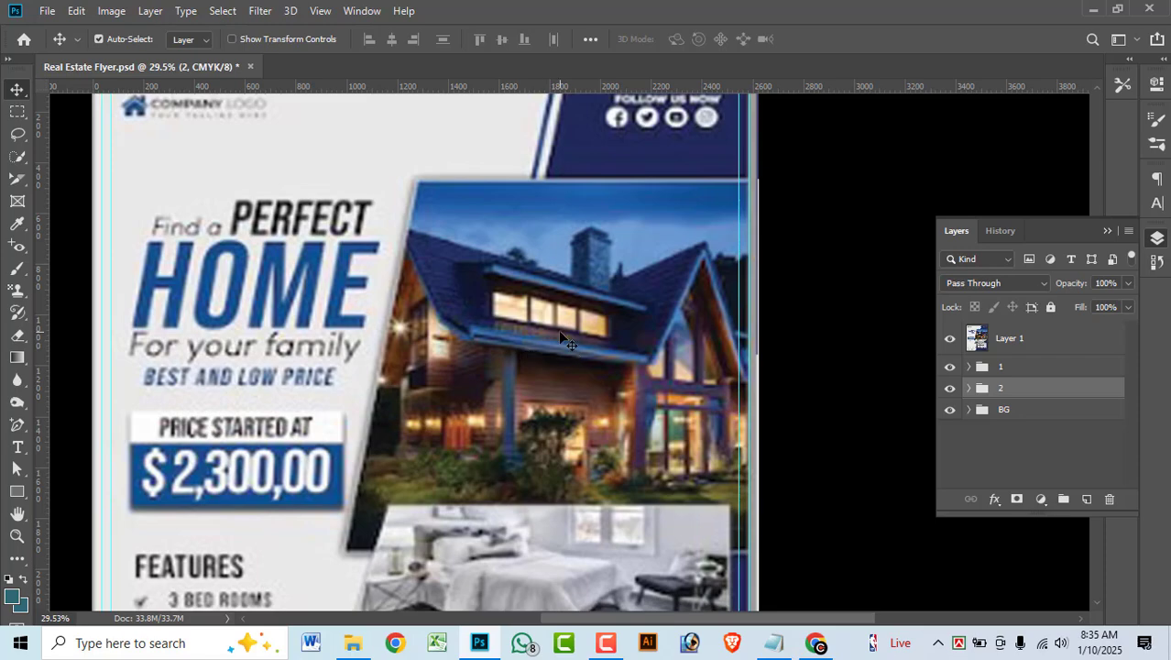
Delete the Rectangle 1 copy 2 and Rectangle 1 shapes from group 2, keeping only Rectangle 1 copy.
click(970, 389)
click(1043, 427)
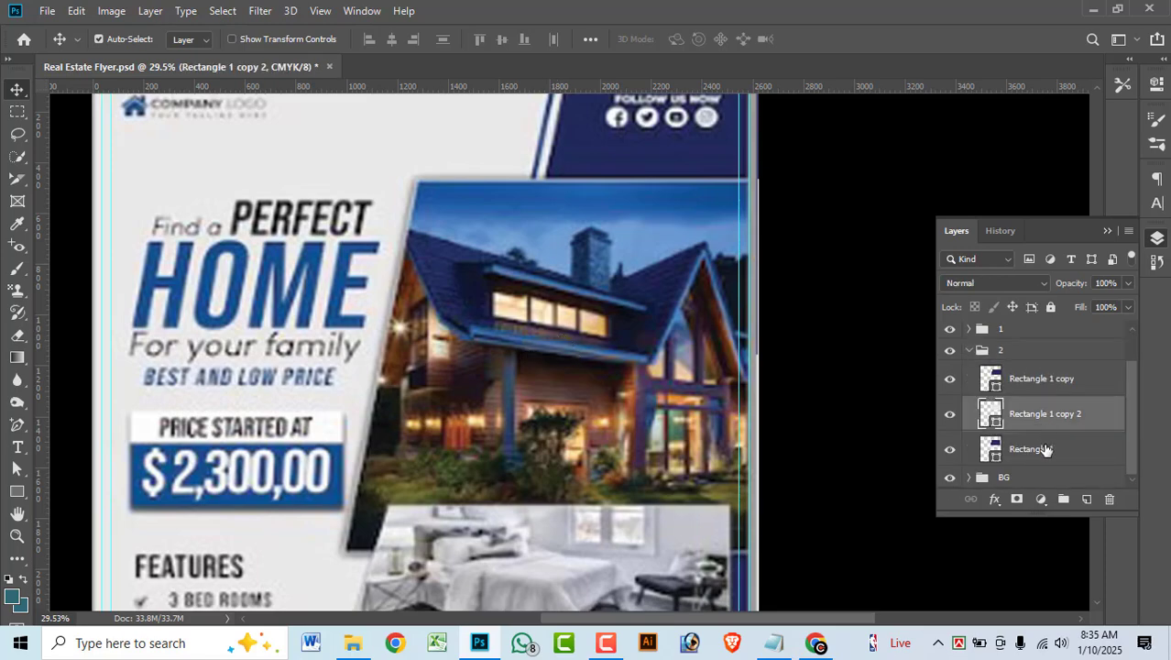
shift+click(1037, 454)
key(Delete)
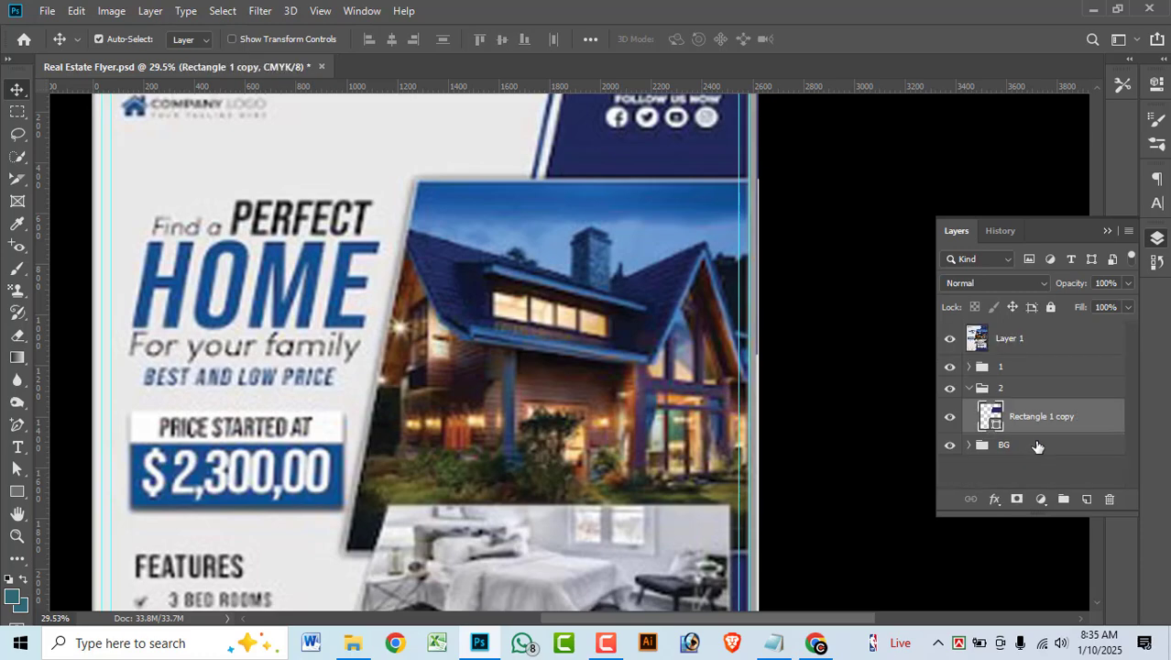
Reshape Rectangle 1 copy by its anchor points to the house photo's slanted outline, about 1642 by 1488 px, and check it without the reference.
key(a)
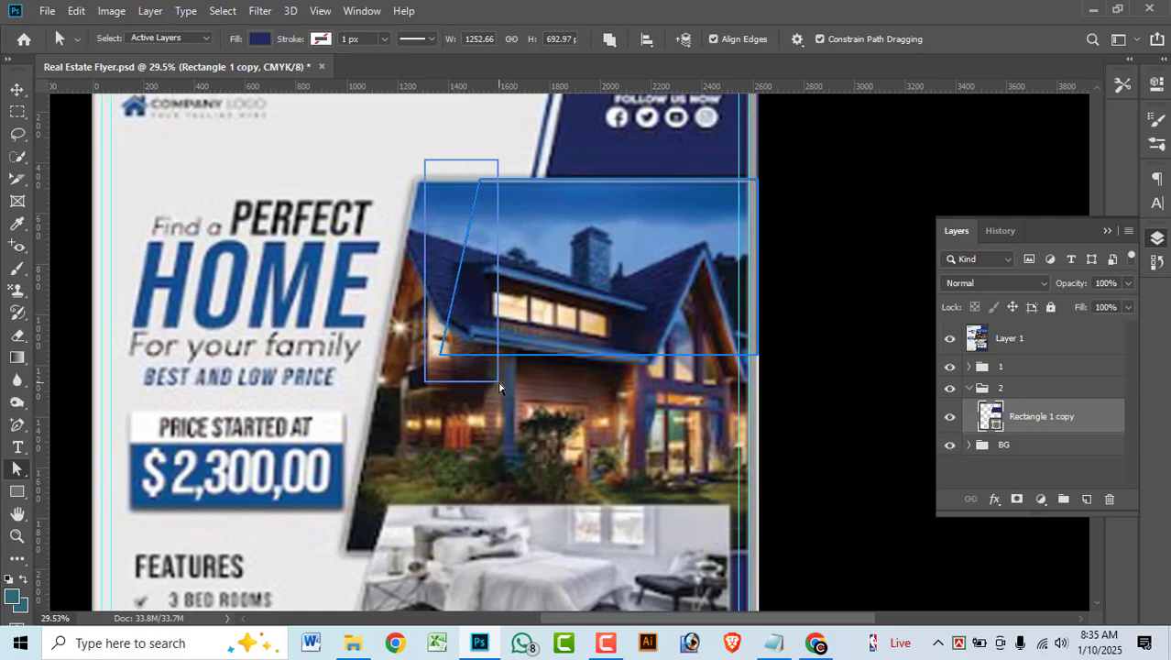
click(467, 352)
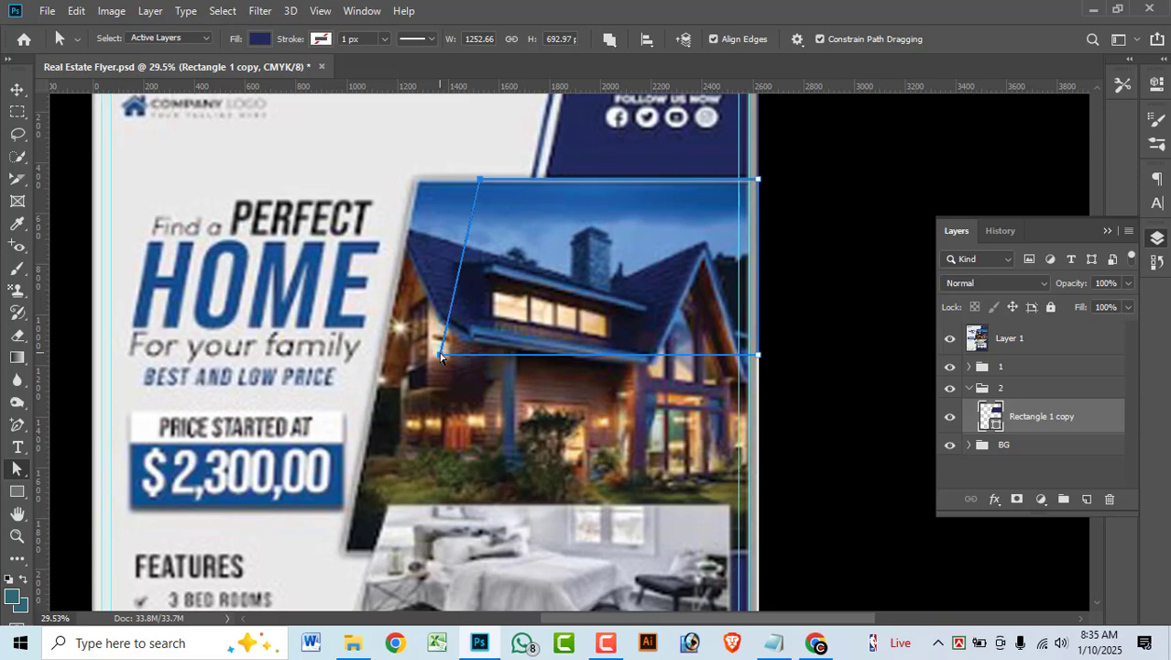
drag(440, 355, 378, 357)
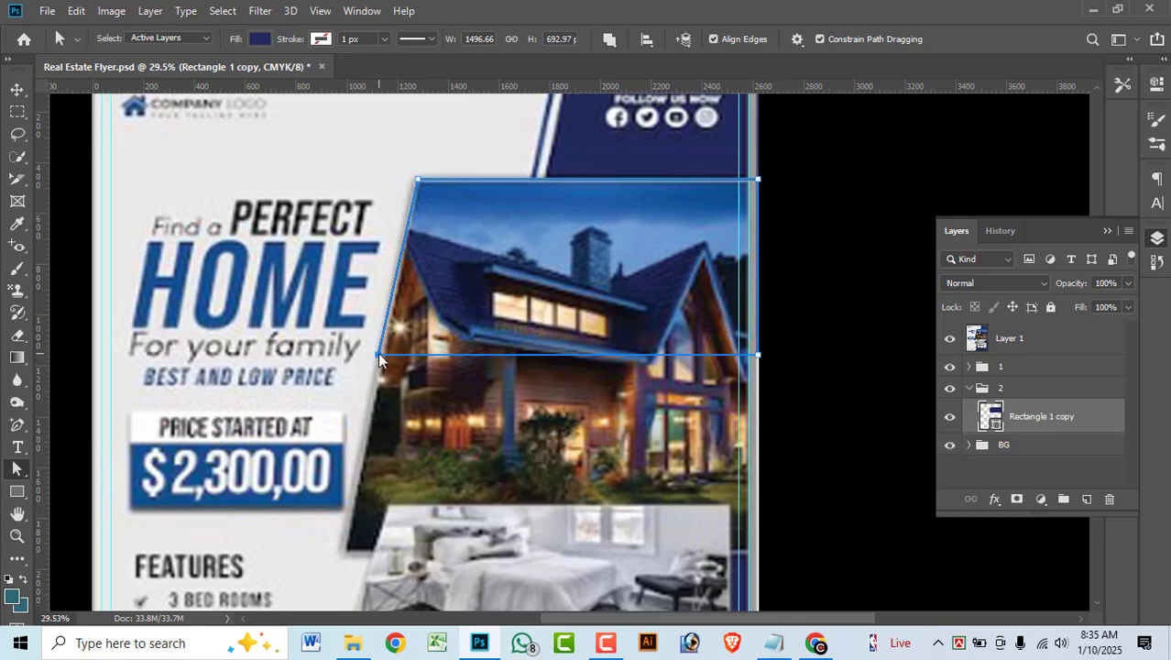
drag(379, 356, 341, 553)
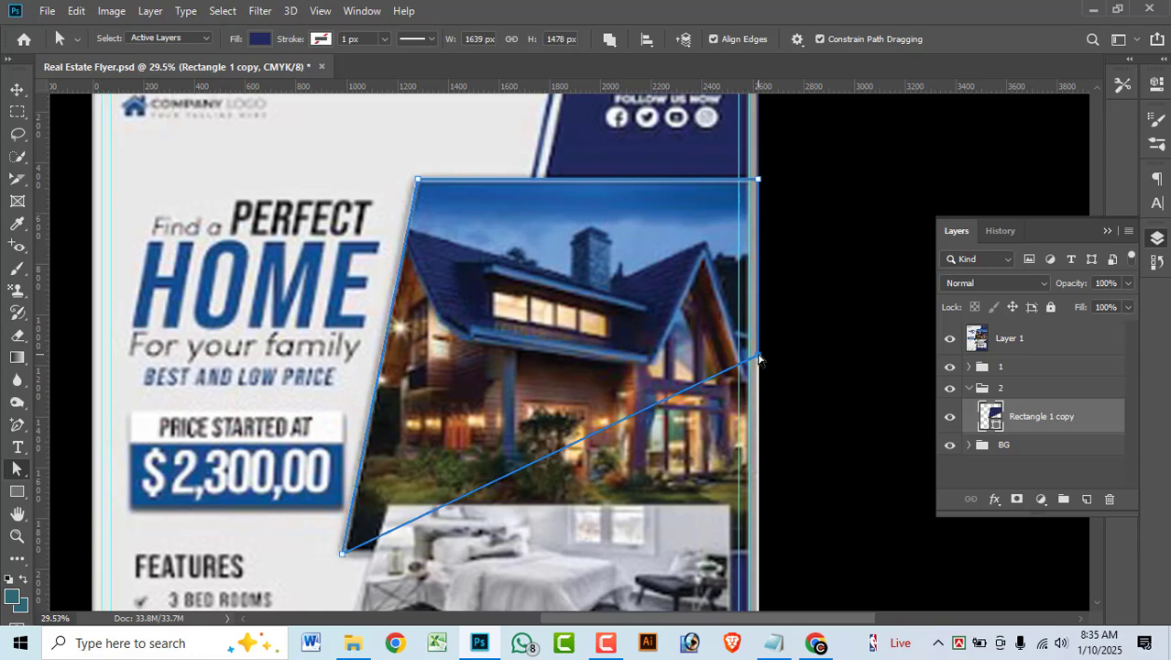
drag(759, 359, 764, 559)
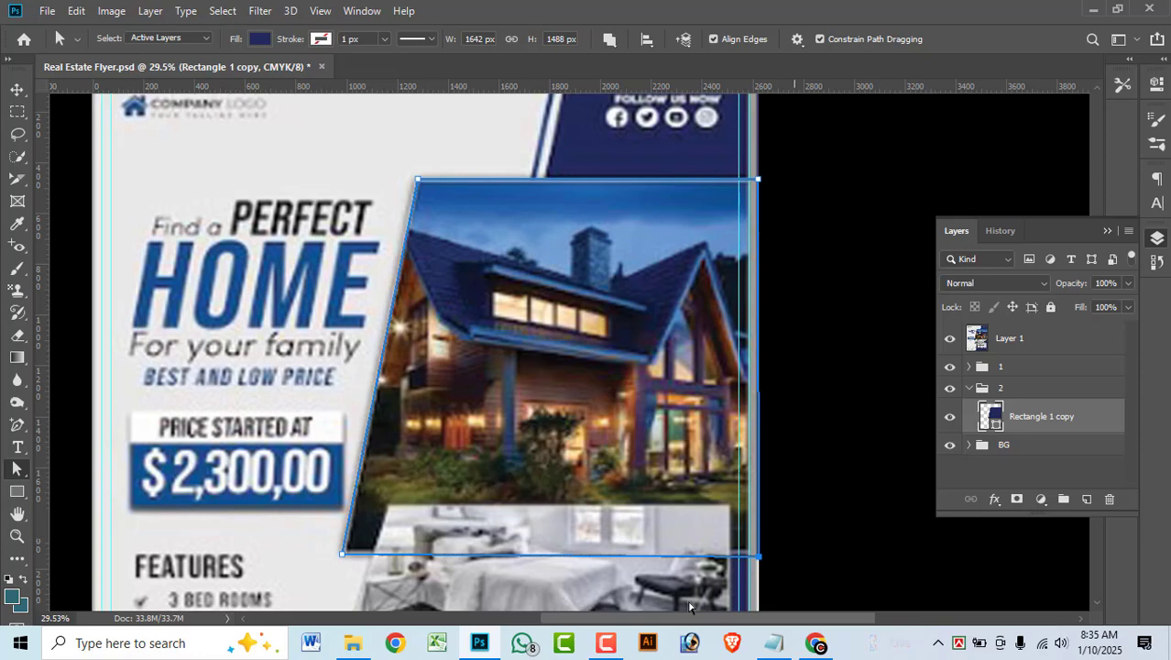
click(15, 89)
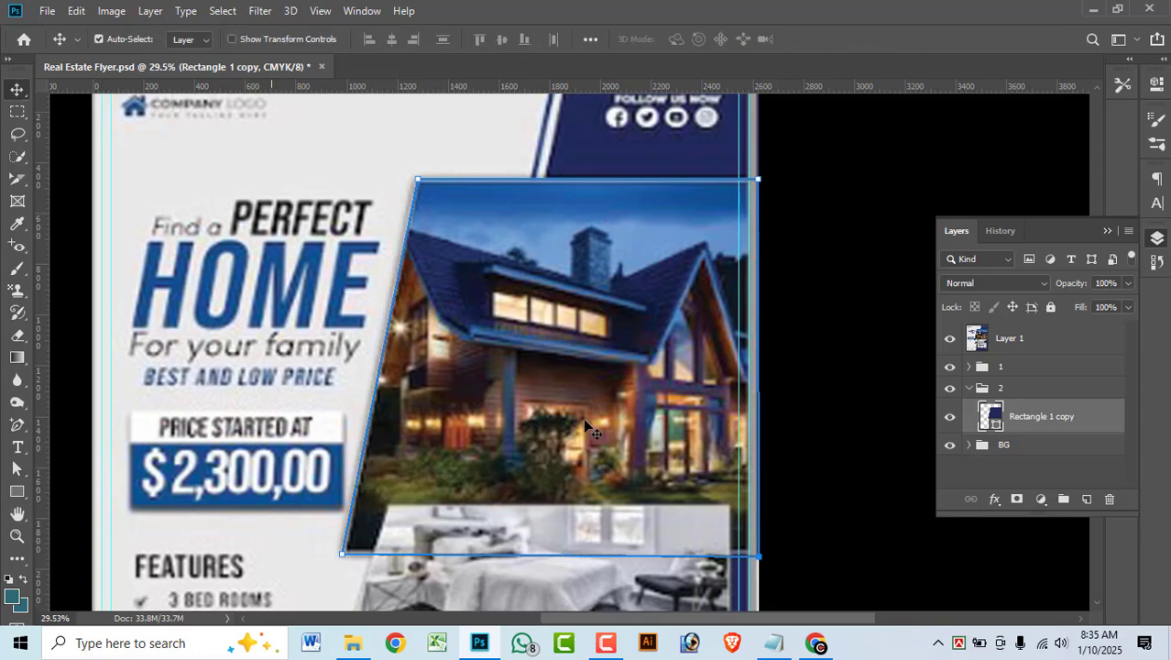
click(951, 337)
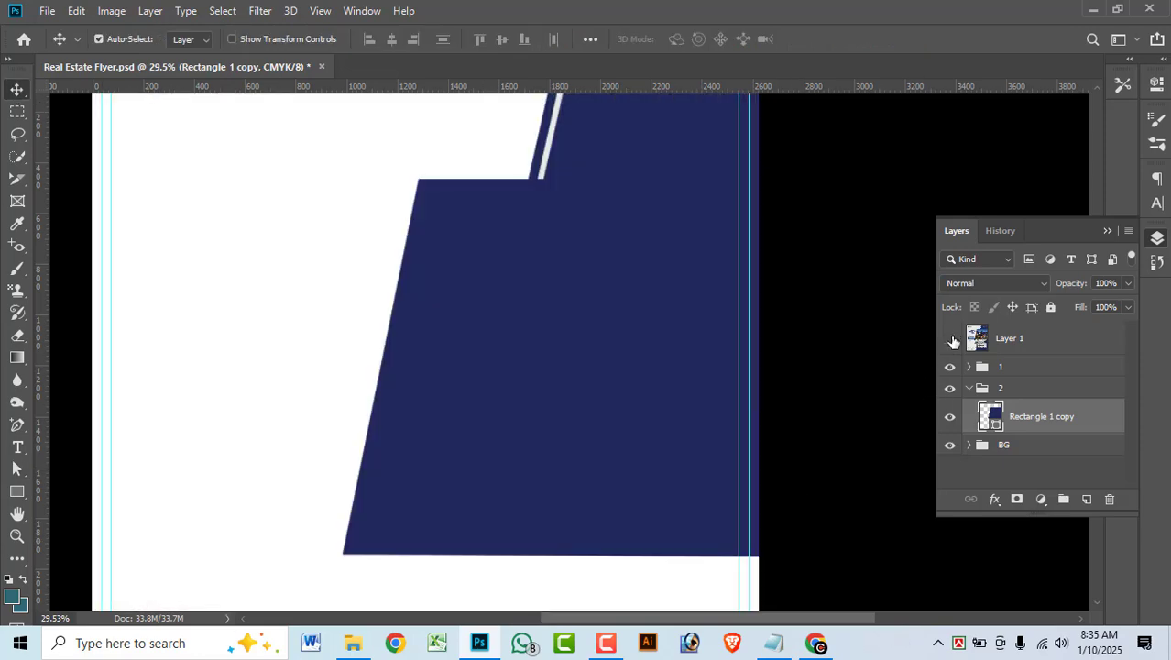
click(952, 338)
click(951, 339)
click(951, 339)
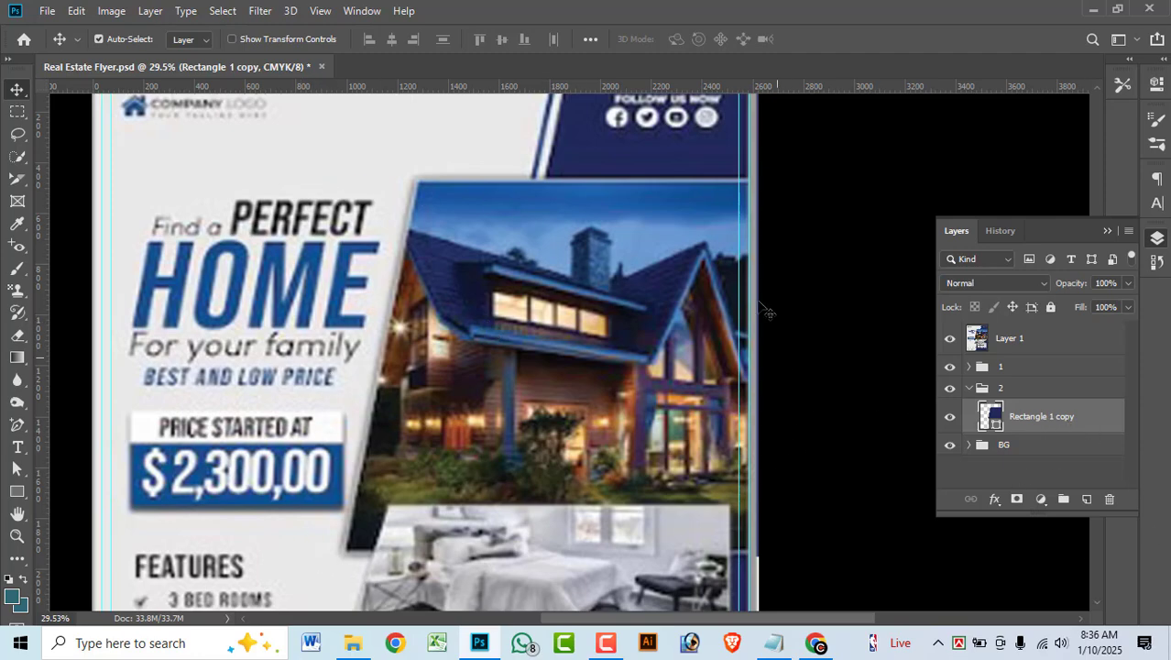
Duplicate the house photo shape and recolour the lower one, Rectangle 1 copy, with the grey (c0b5ba) sampled from the reference photo's edge.
drag(1038, 424, 1087, 499)
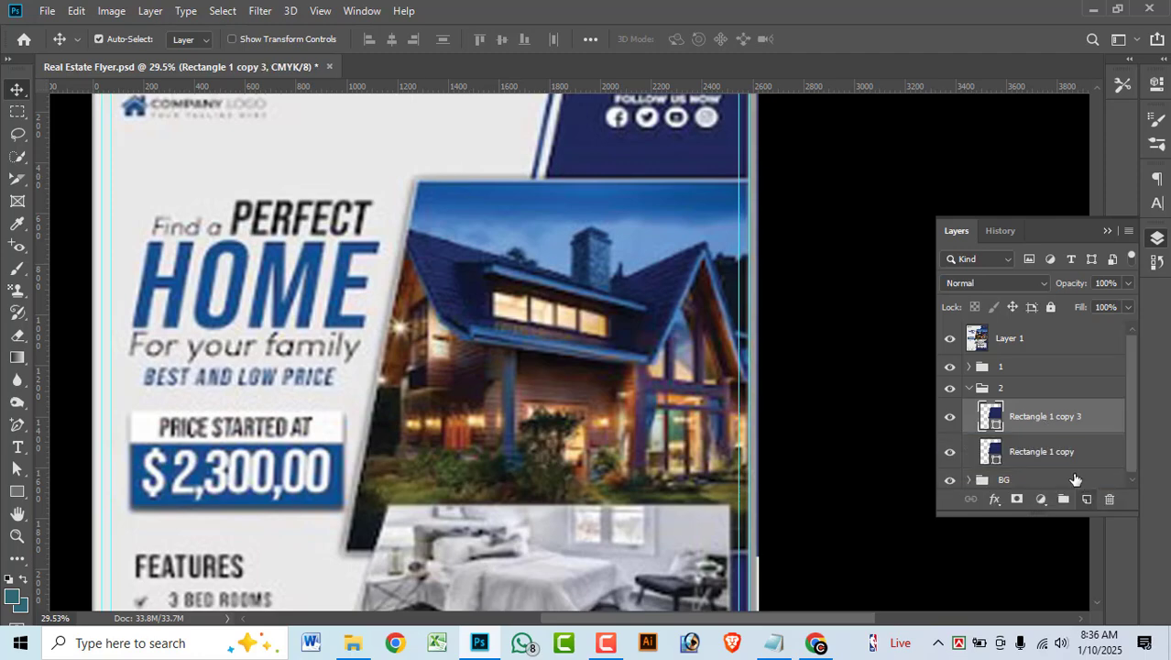
double_click(995, 458)
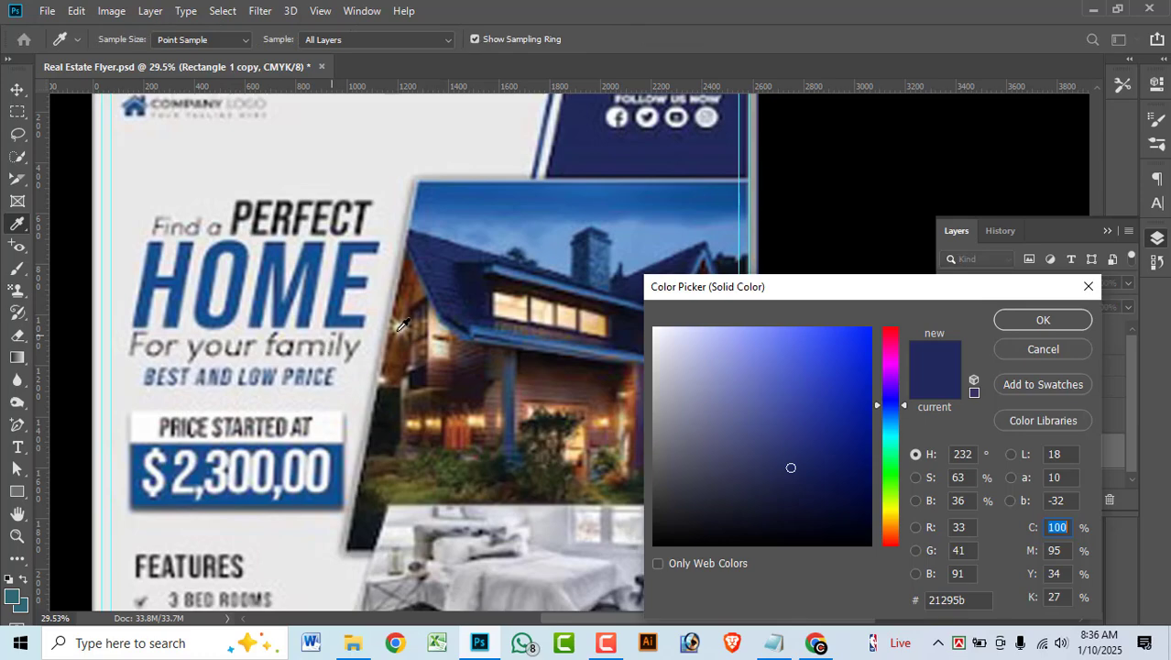
click(396, 298)
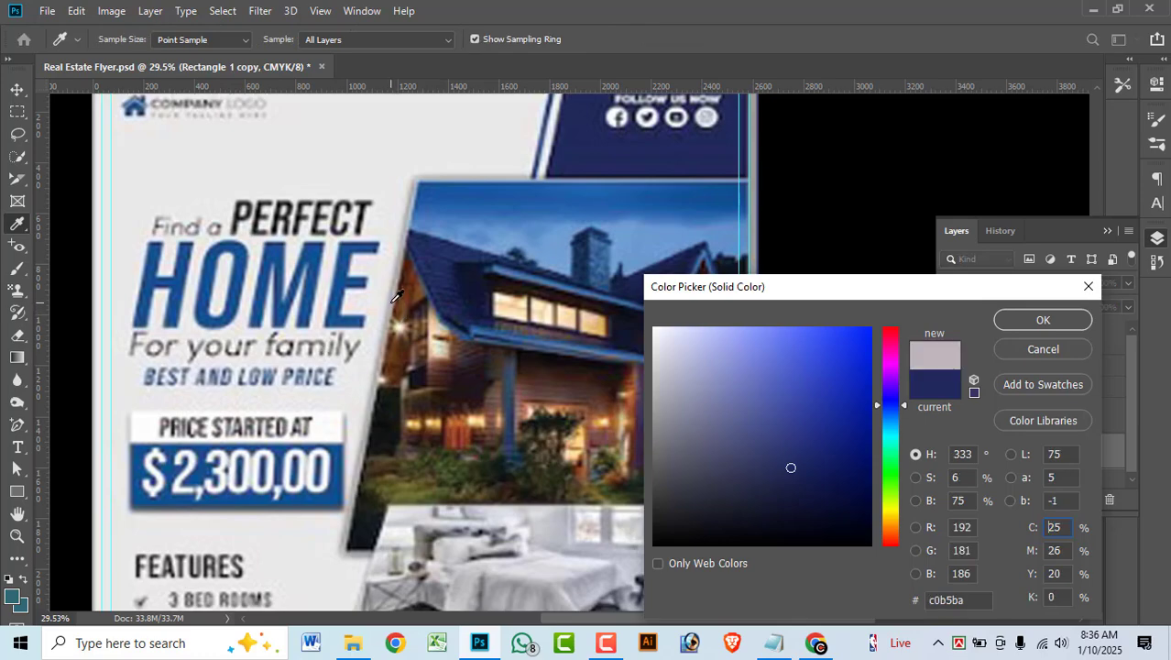
click(1044, 320)
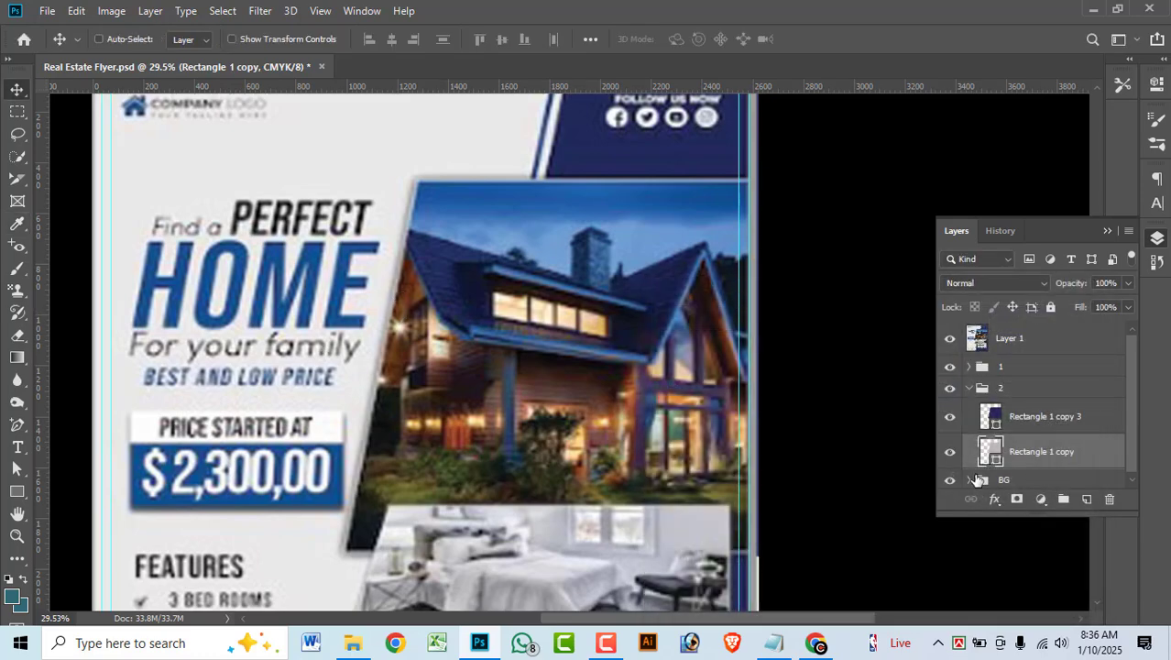
Stretch the grey Rectangle 1 copy outward to about 100.9% width and 101.1% height so it borders the blue house shape's left and bottom edges.
key(ctrl+t)
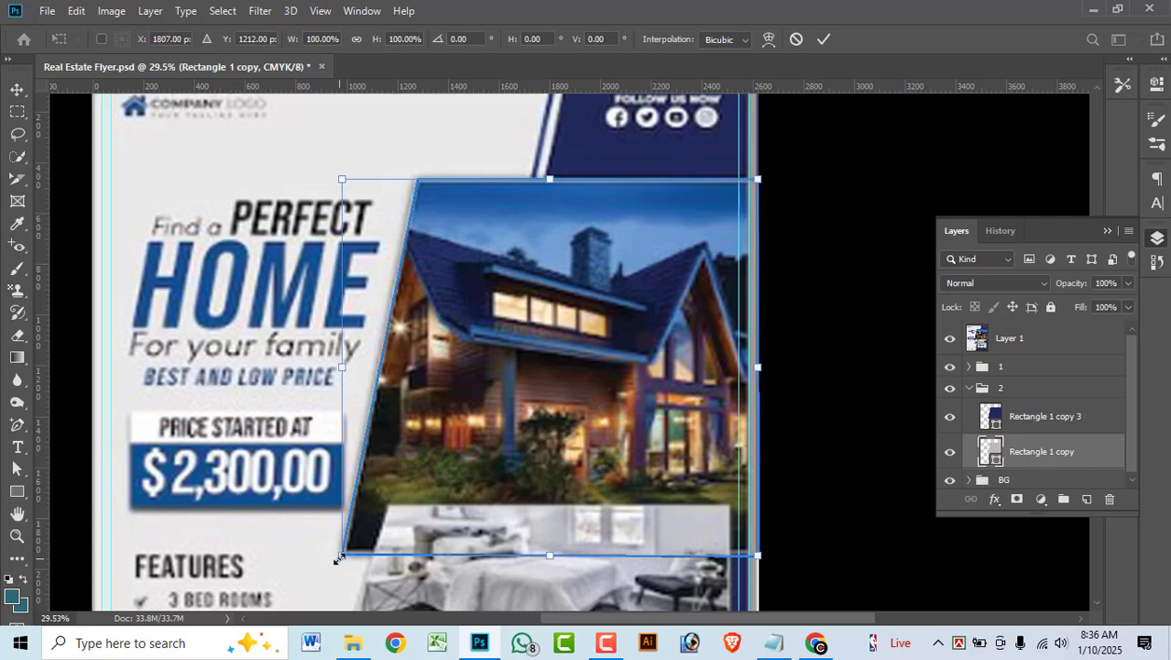
drag(333, 562, 333, 564)
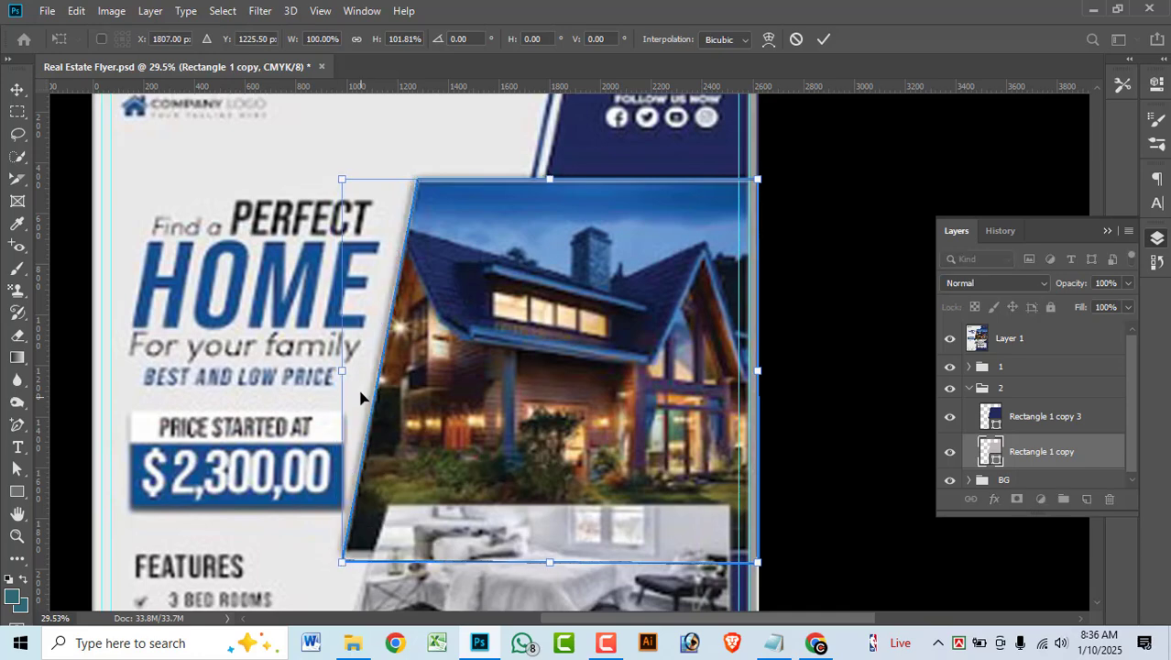
scroll(360, 385, up, 5)
scroll(443, 353, down, 5)
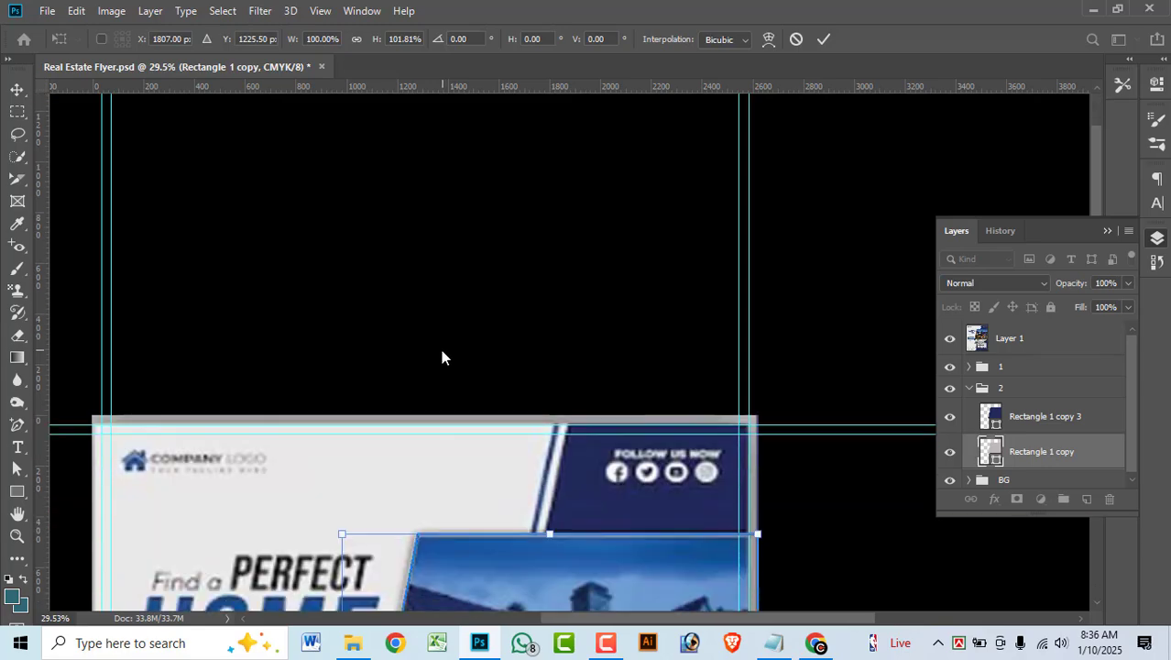
scroll(322, 432, down, 1)
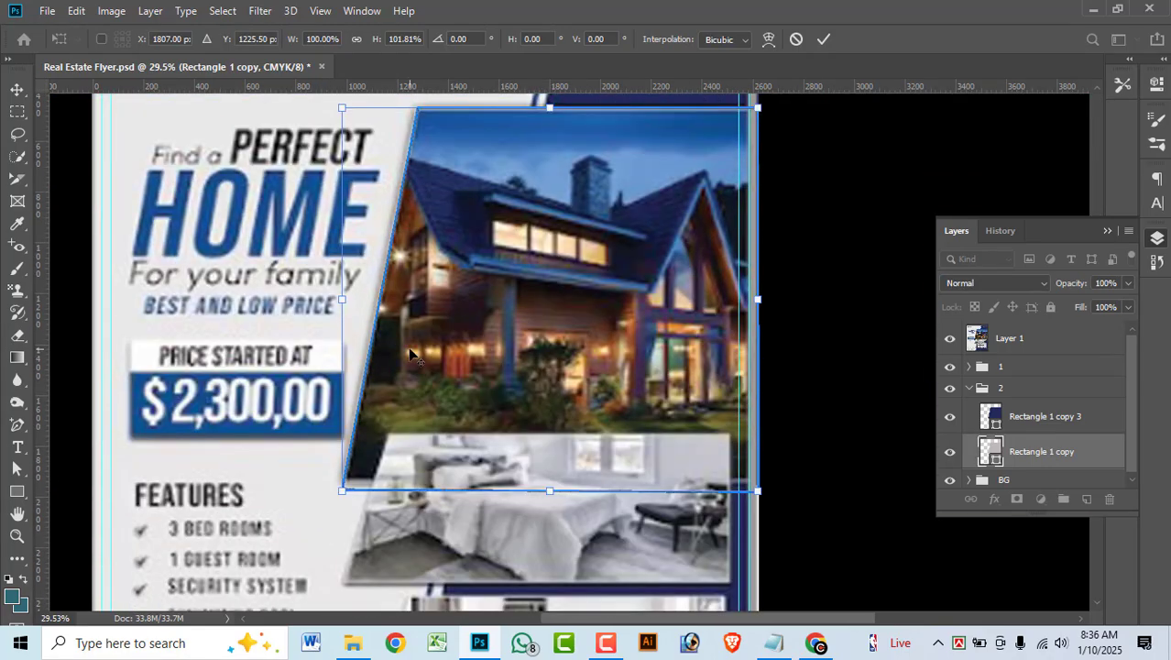
scroll(410, 353, up, 3)
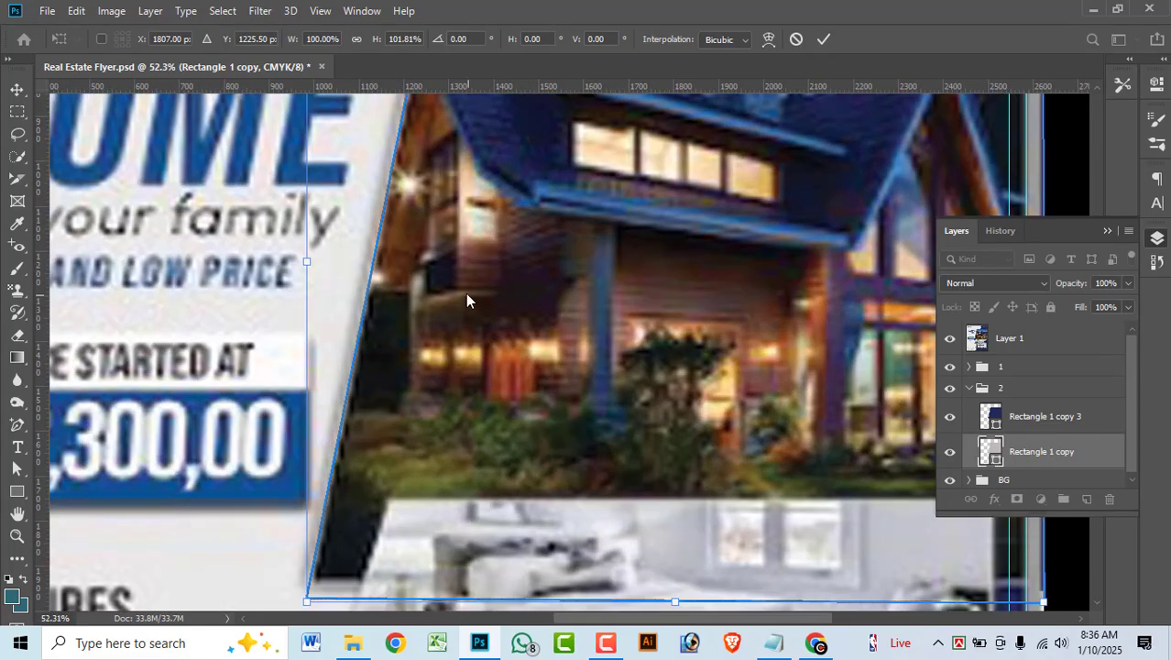
scroll(309, 340, up, 2)
scroll(347, 352, down, 1)
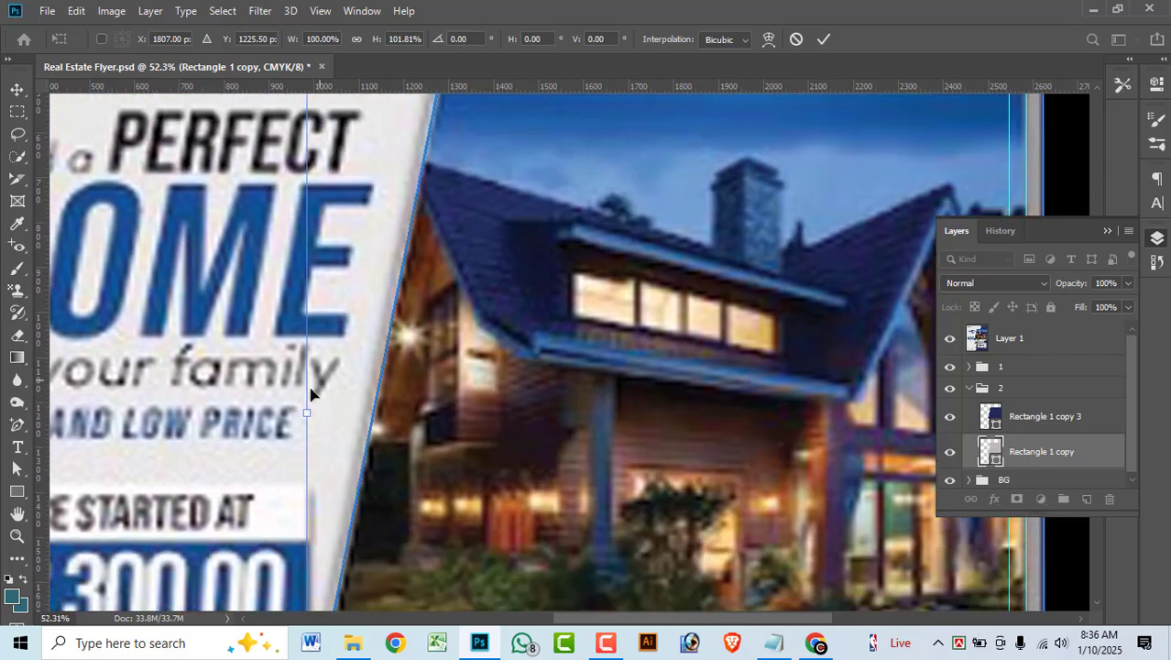
drag(301, 415, 294, 412)
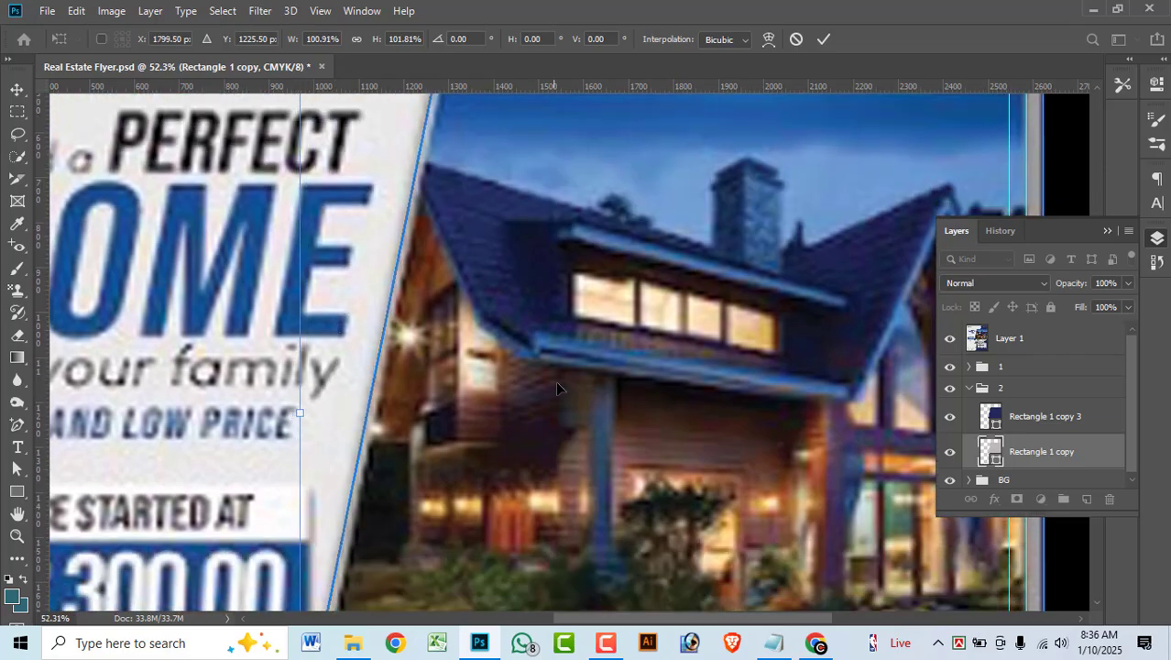
scroll(557, 380, down, 3)
scroll(581, 382, down, 2)
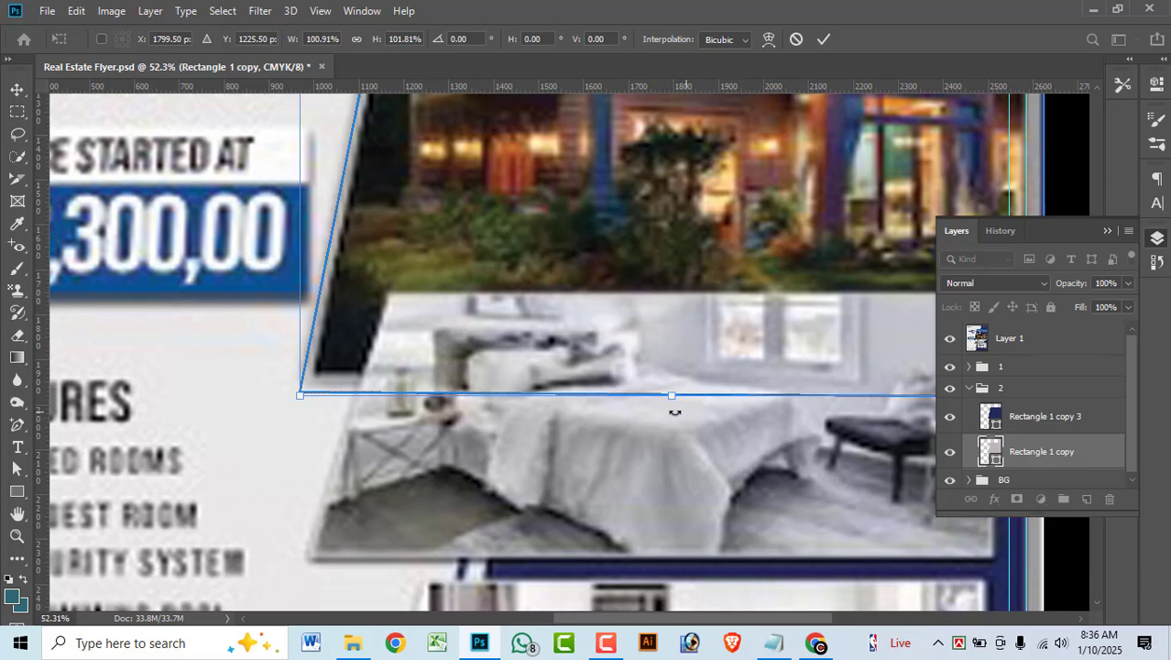
drag(677, 396, 679, 396)
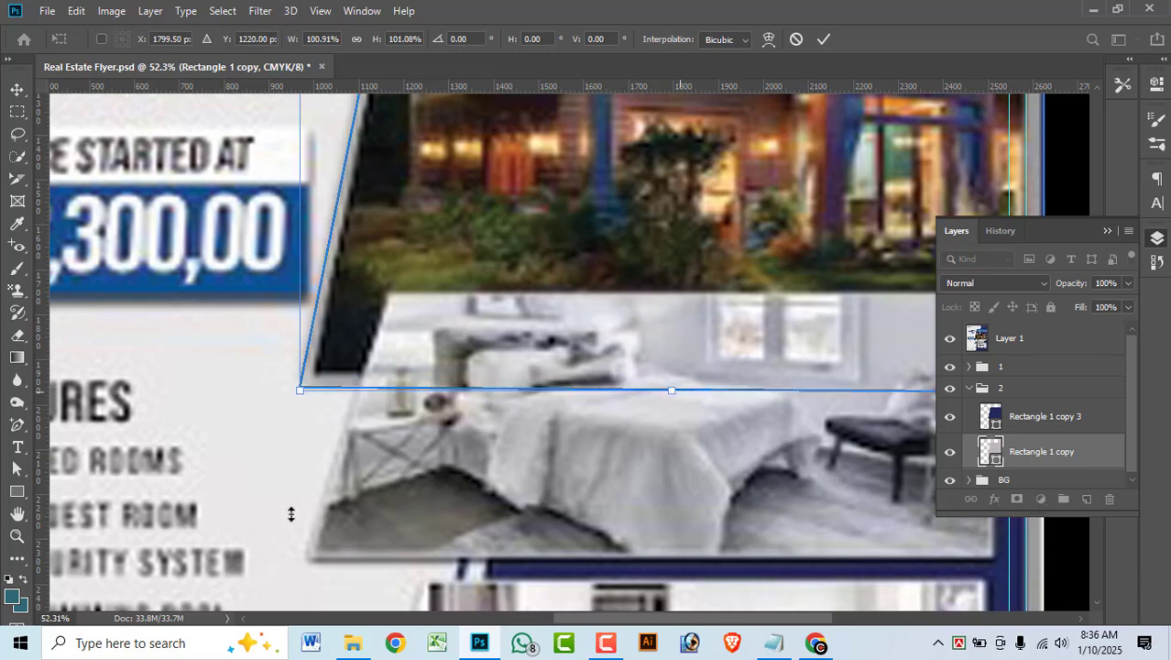
click(18, 92)
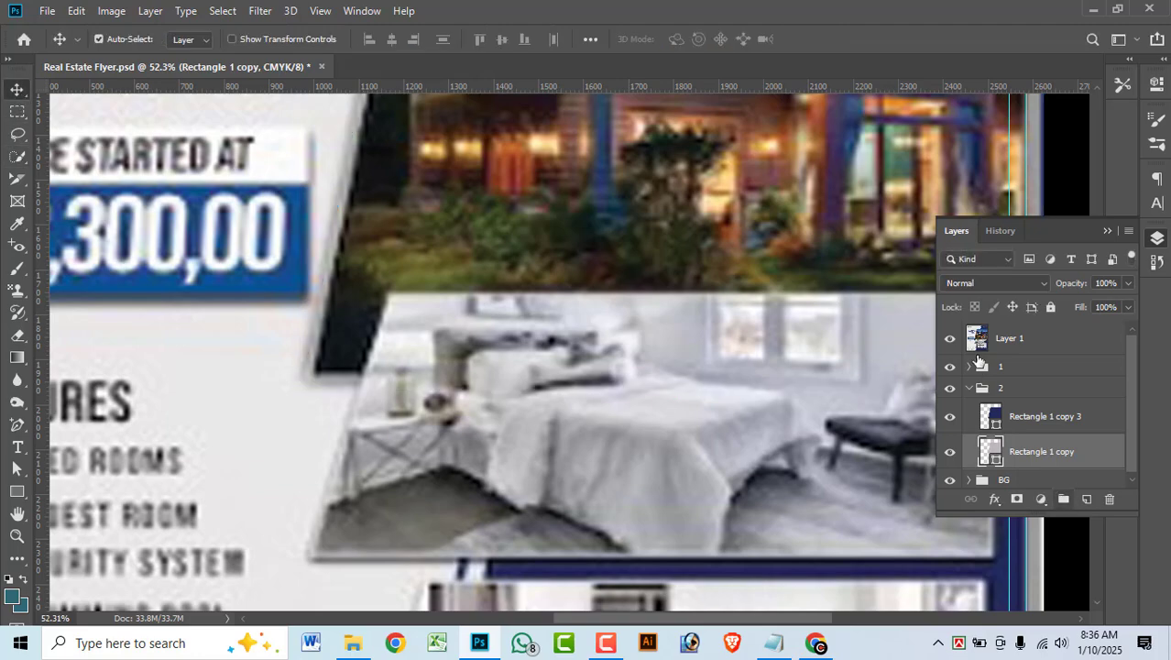
Check the grey border with the reference hidden, collapse group 2, and show the reference again.
click(950, 339)
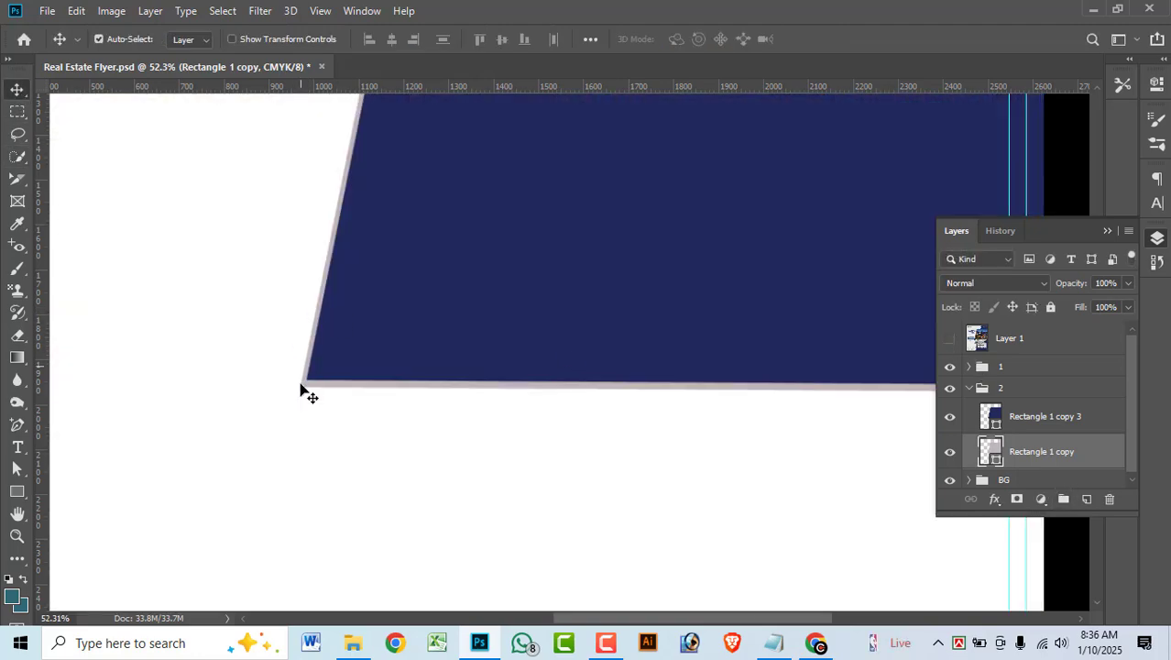
scroll(366, 446, down, 5)
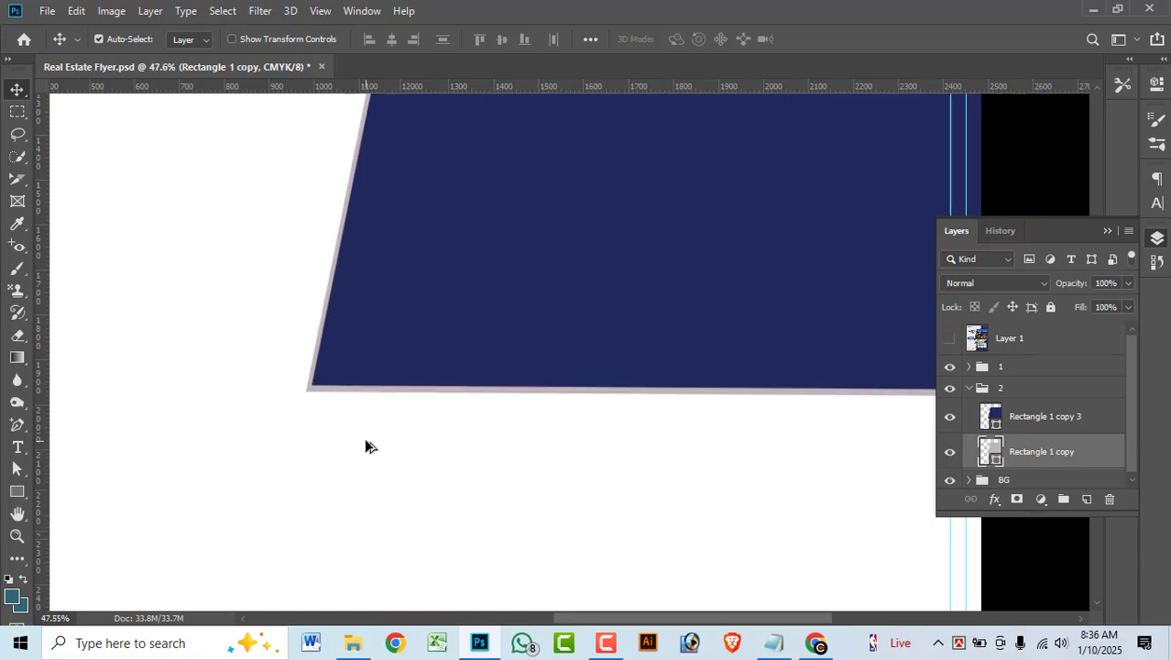
scroll(379, 394, down, 4)
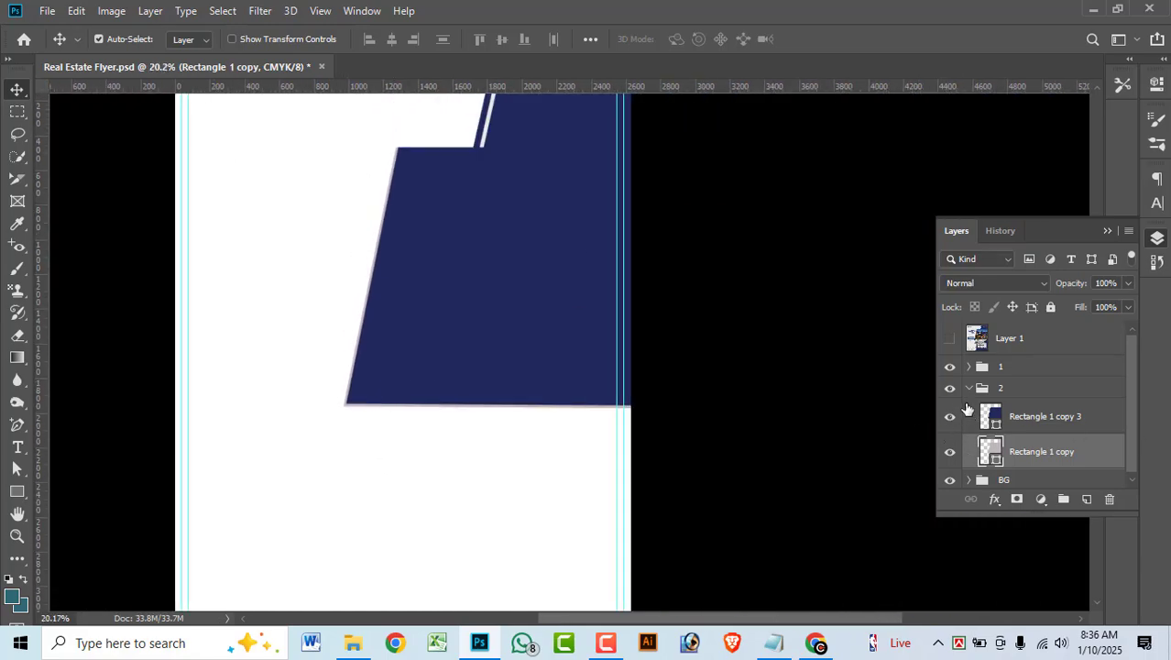
click(994, 388)
click(969, 388)
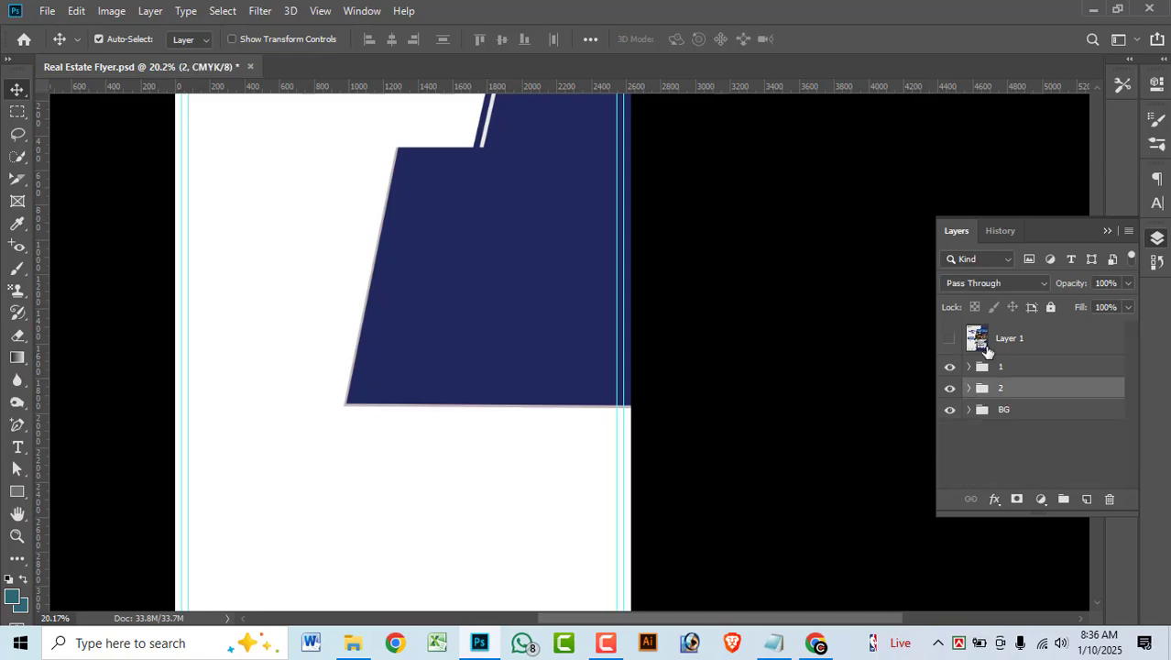
click(949, 338)
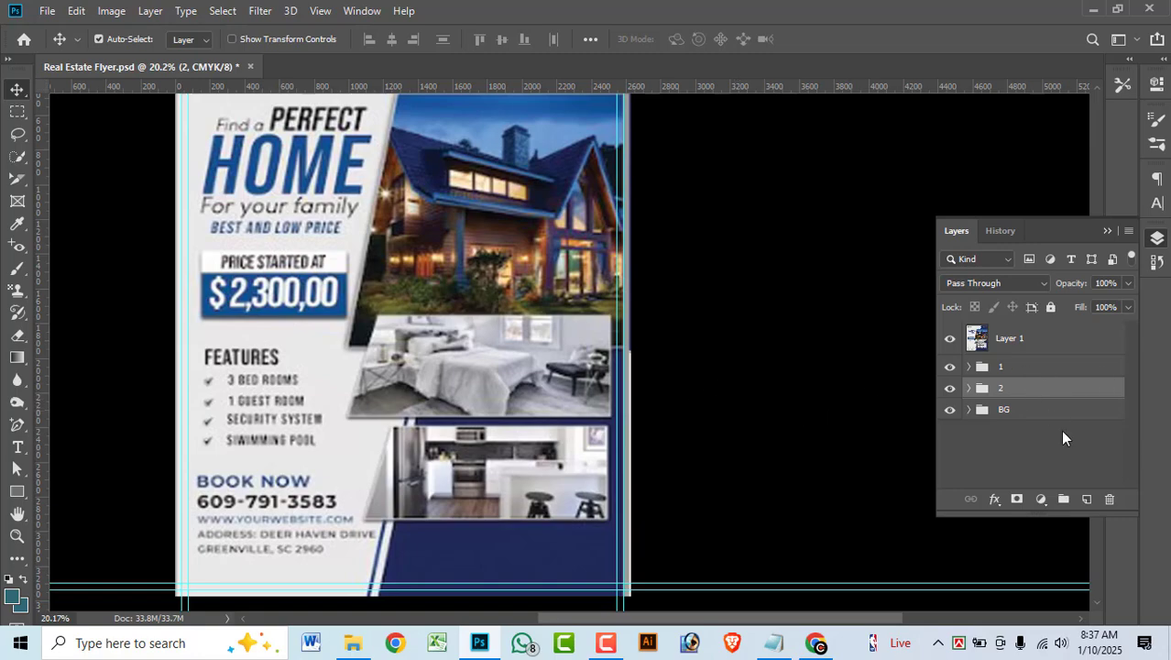
Draw a rectangle shape about 1194 by 506 px above group 1, near the reference bedroom photo.
click(1036, 410)
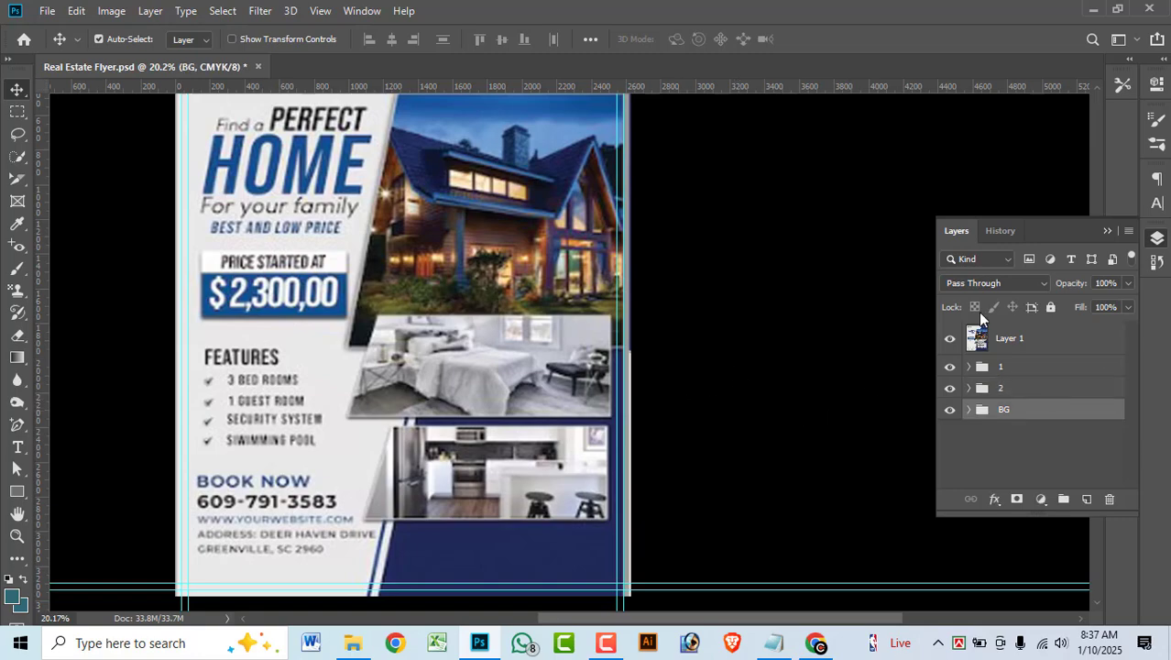
click(1017, 369)
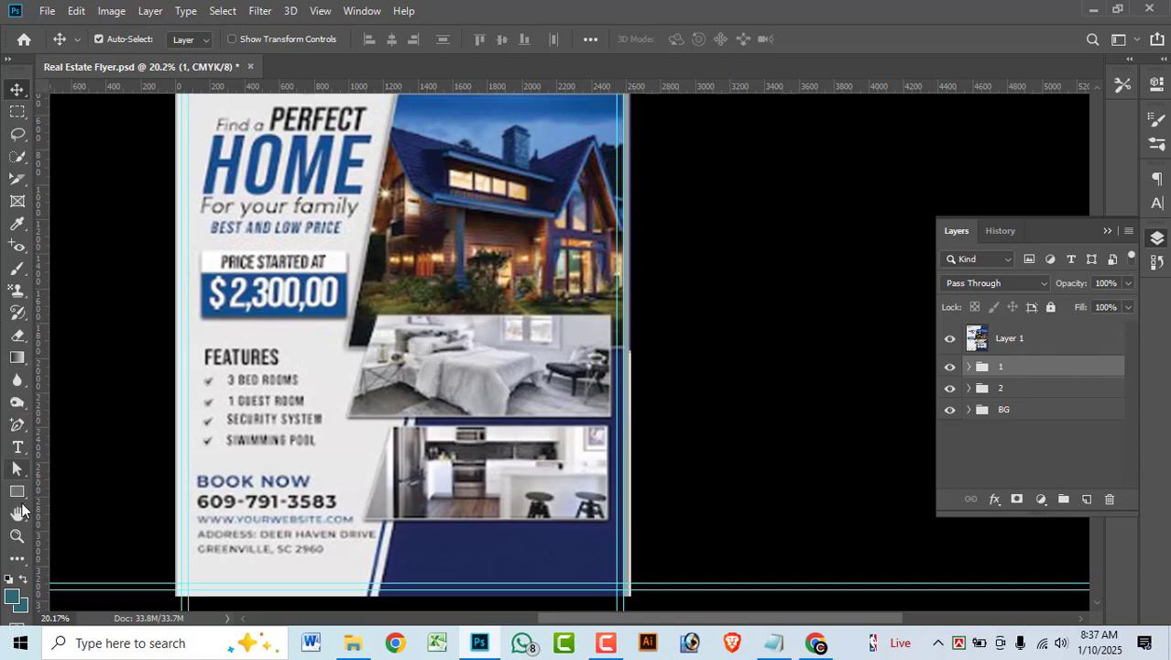
click(17, 491)
click(97, 488)
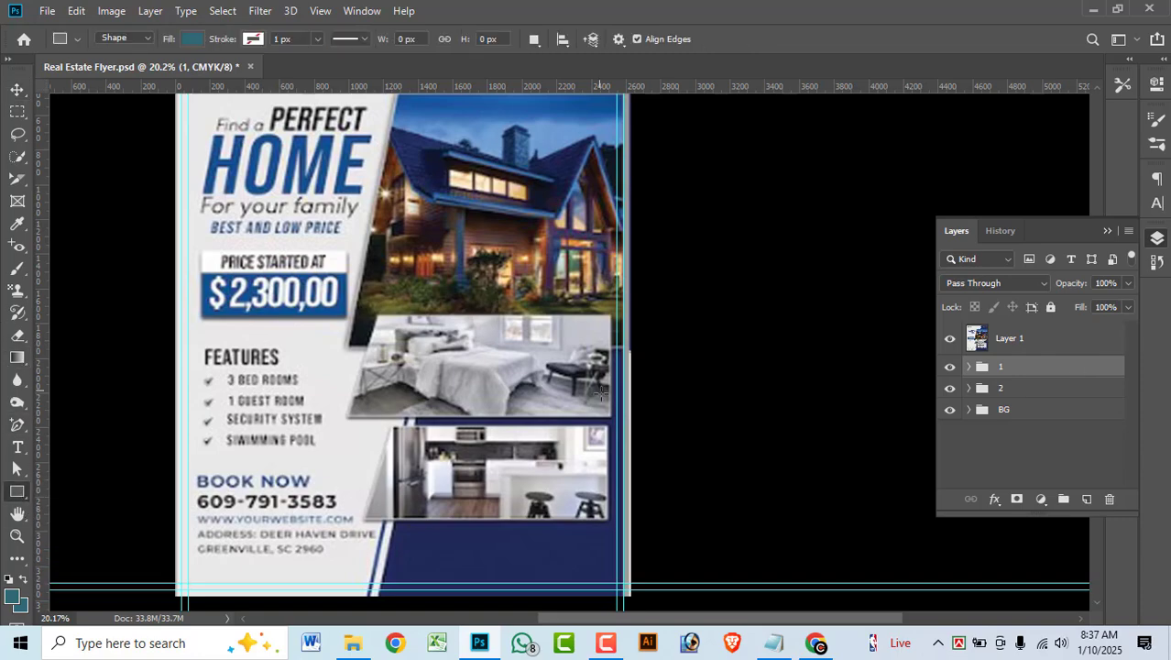
drag(614, 417, 513, 373)
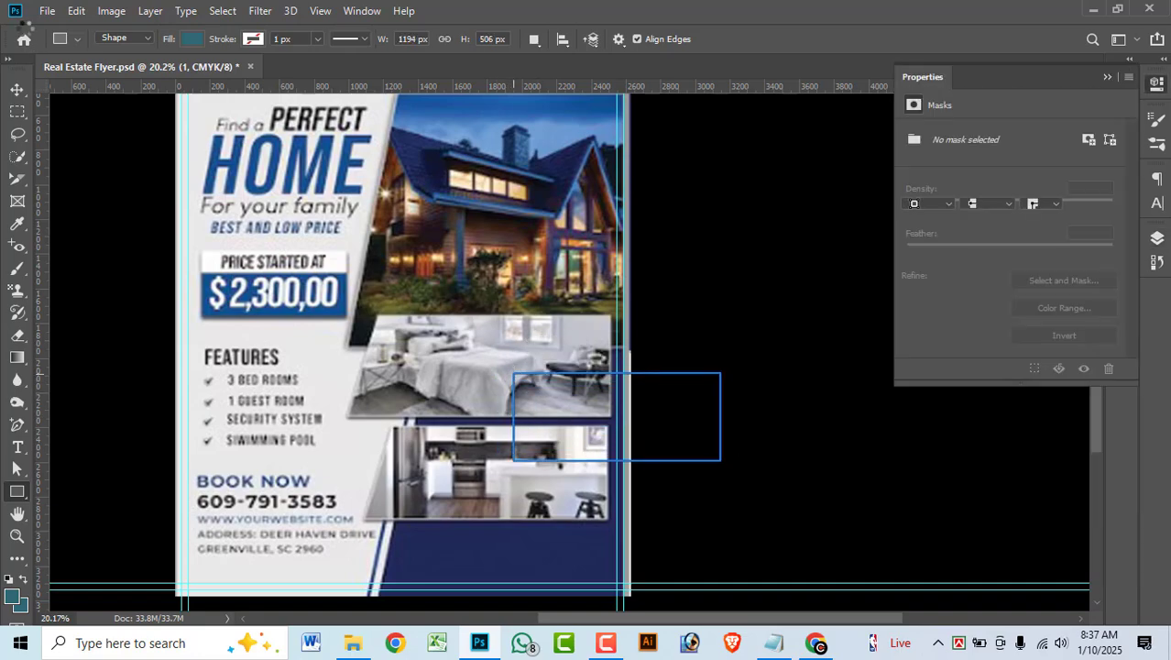
Move the new rectangle over the reference bedroom photo and stretch it to about 1323 by 580 px.
click(17, 92)
key(ctrl+t)
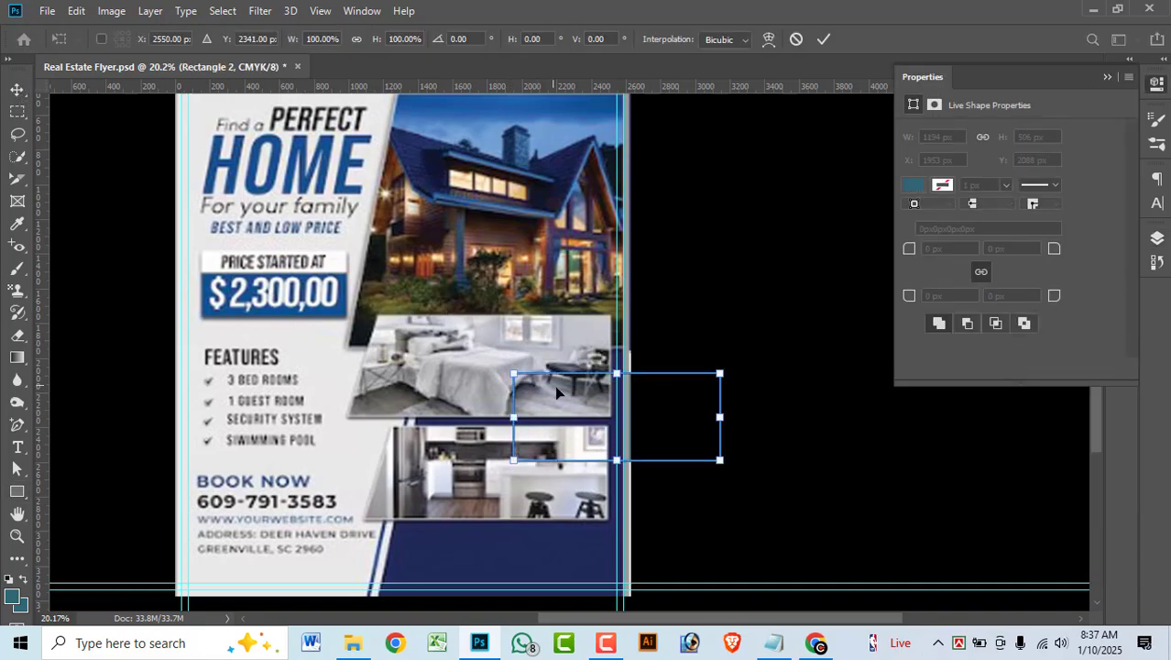
drag(555, 392, 448, 354)
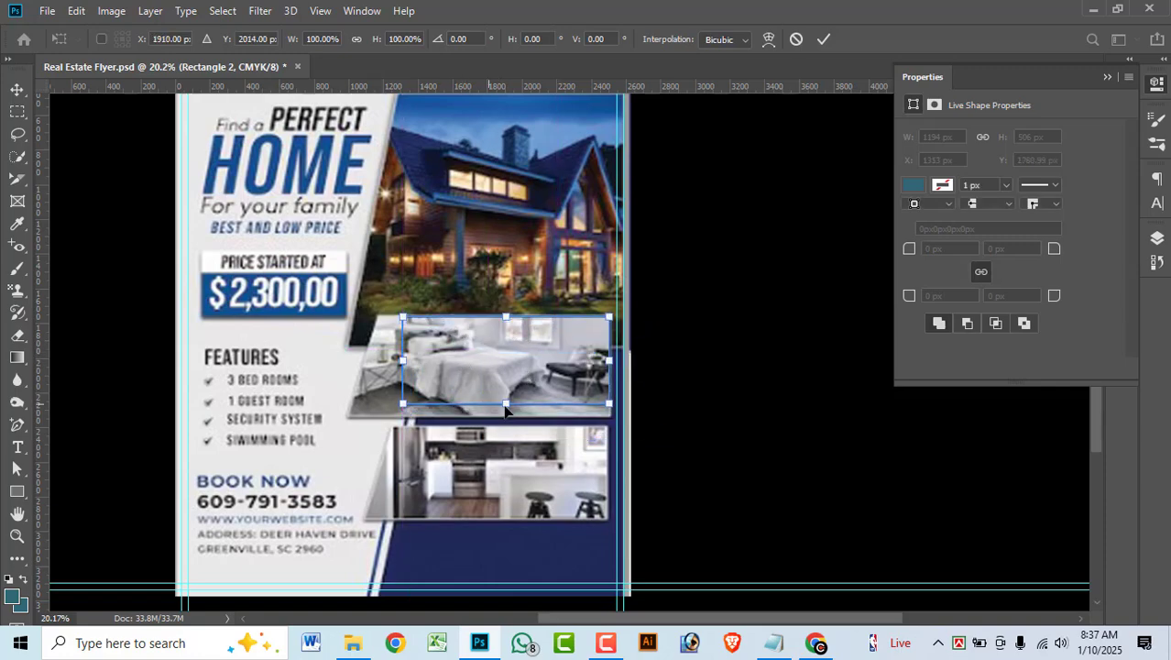
drag(506, 399, 509, 413)
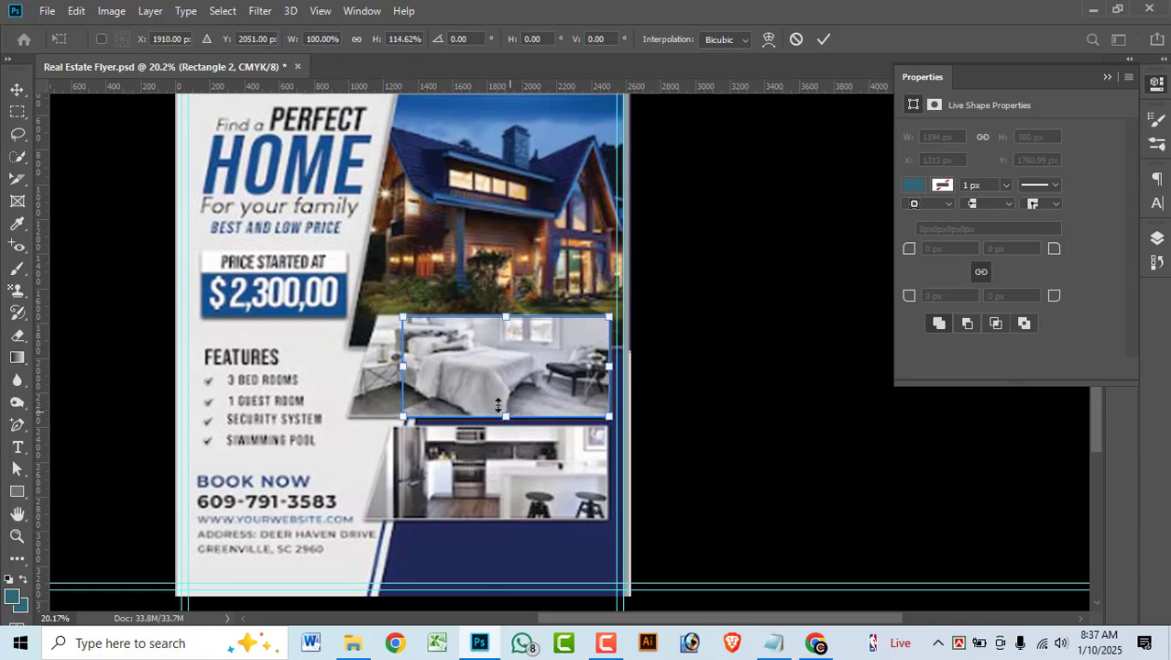
drag(402, 364, 383, 365)
key(Return)
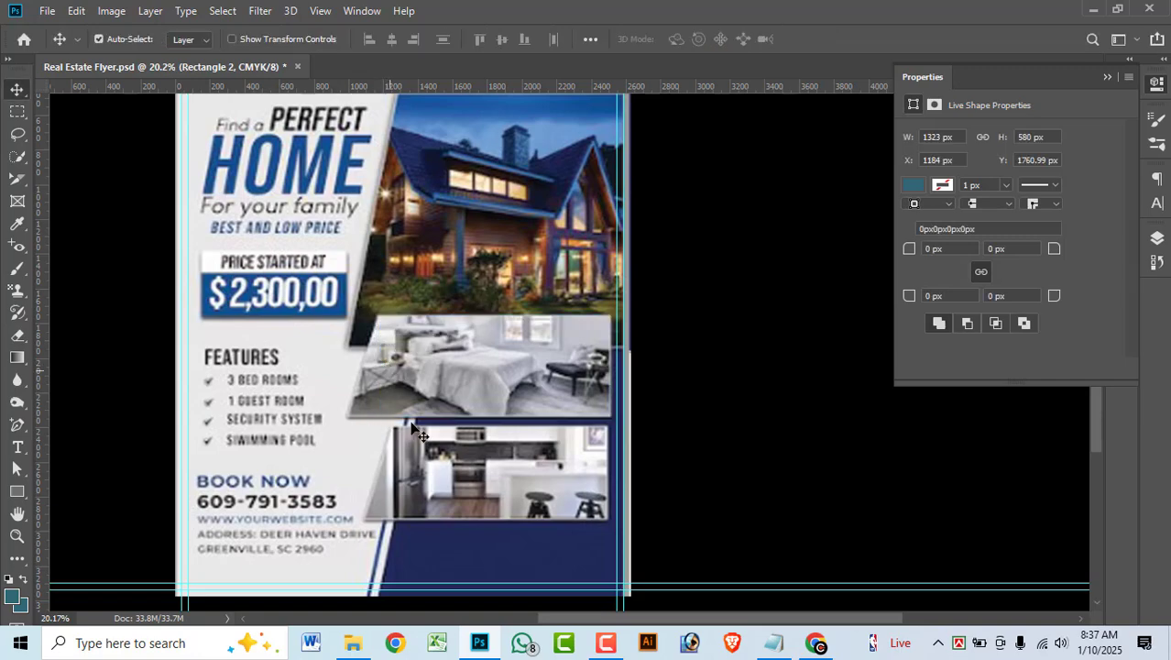
Move the rectangle's lower-left anchor outward to match the bedroom photo's slanted edge, making the shape about 1521 px wide.
key(a)
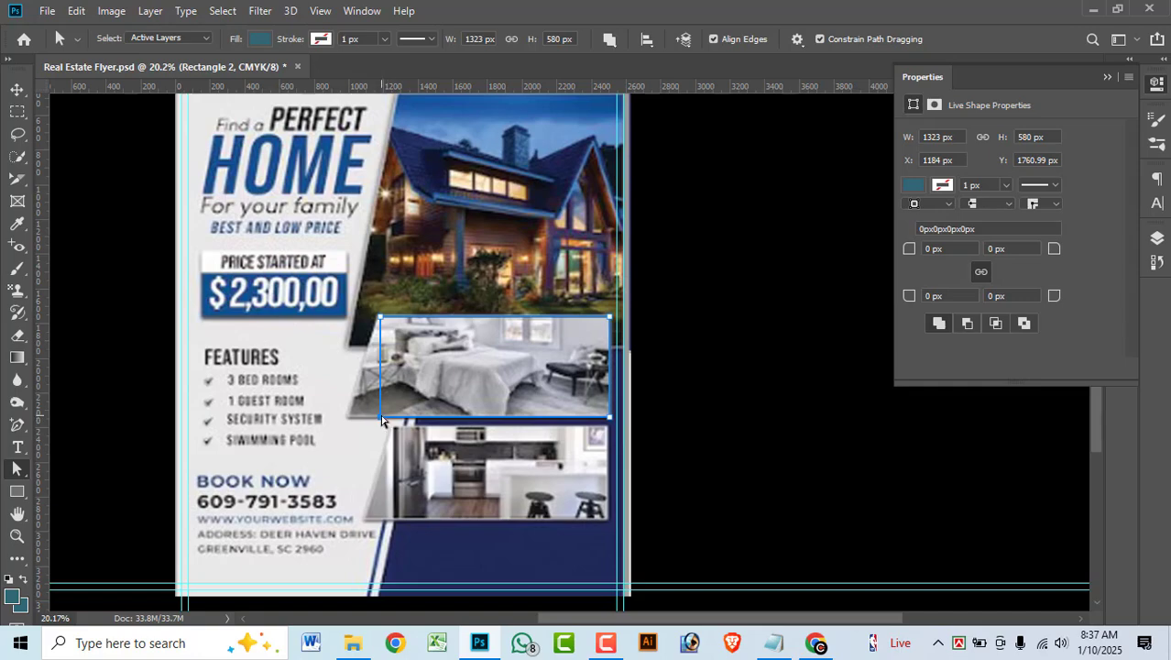
drag(381, 420, 347, 419)
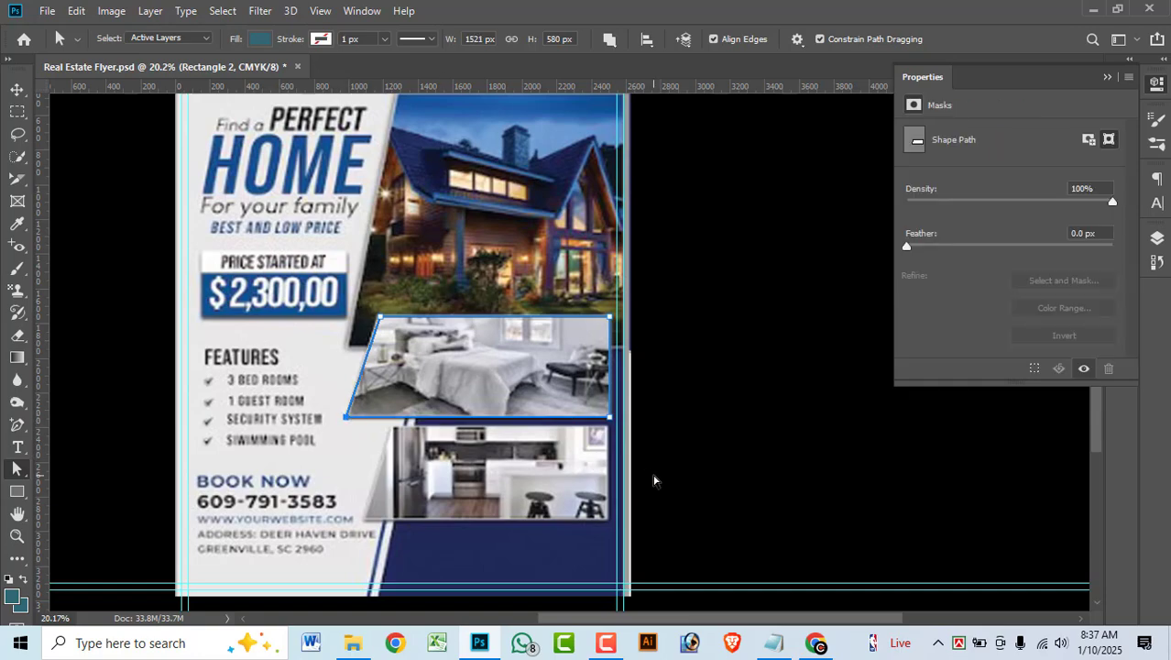
click(577, 383)
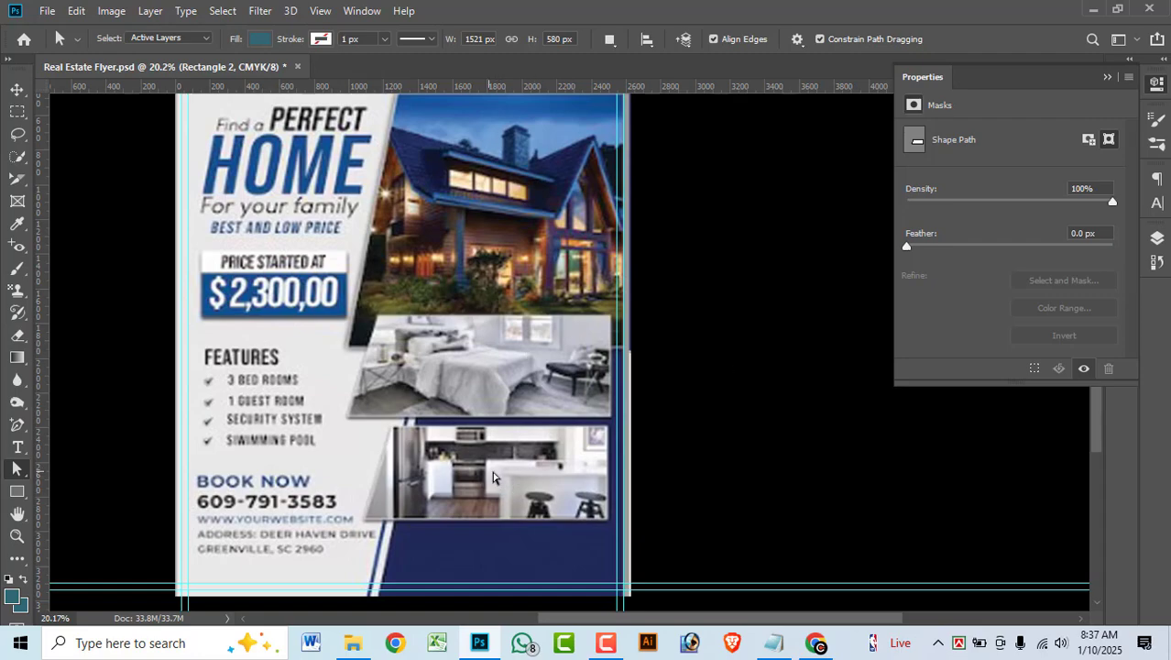
click(16, 89)
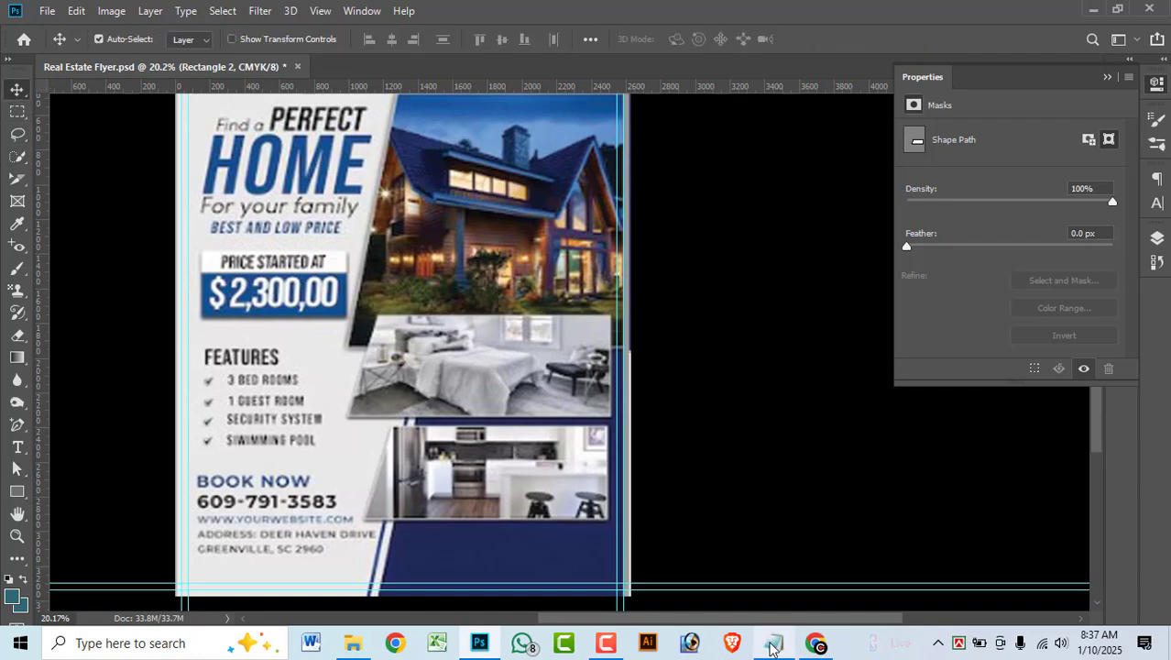
Duplicate the bedroom photo shape, move the copy down over the kitchen photo, and resize it to about 1462 by 545 px.
key(ctrl+j)
key(ctrl+t)
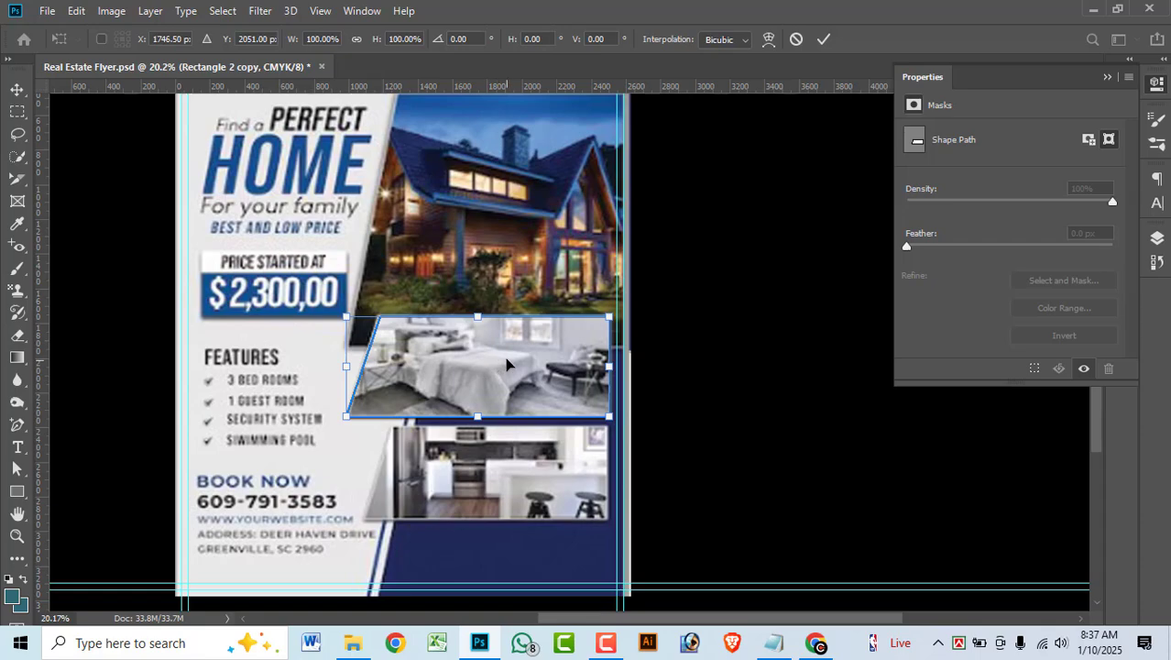
drag(507, 364, 498, 473)
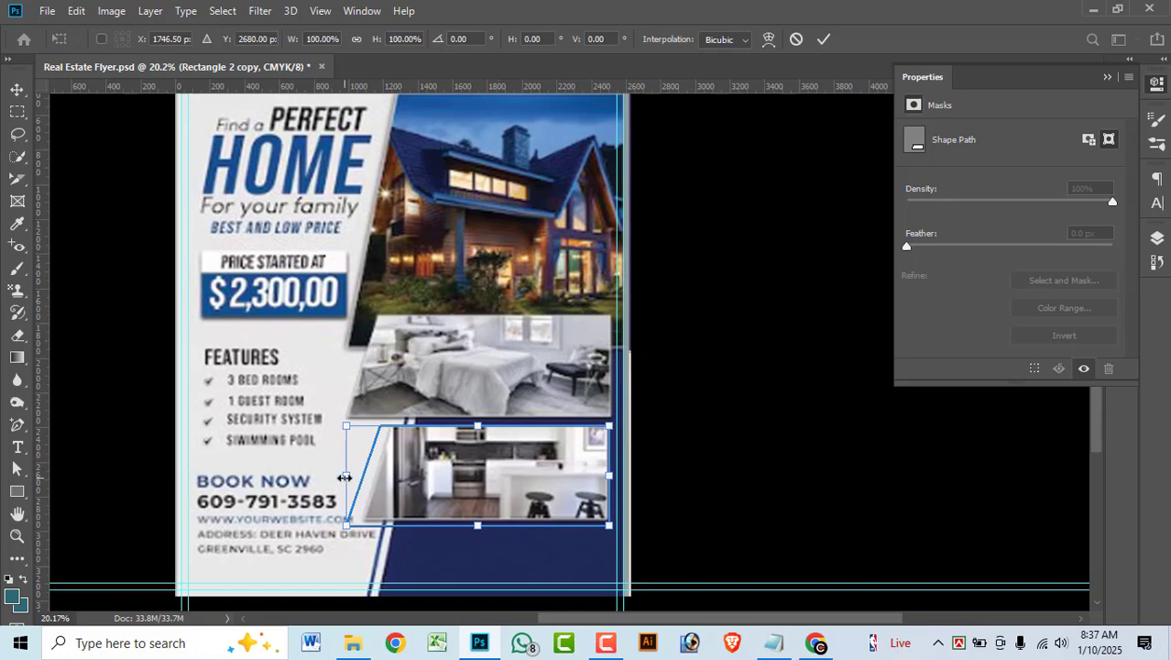
drag(344, 478, 355, 477)
drag(482, 527, 482, 521)
key(Return)
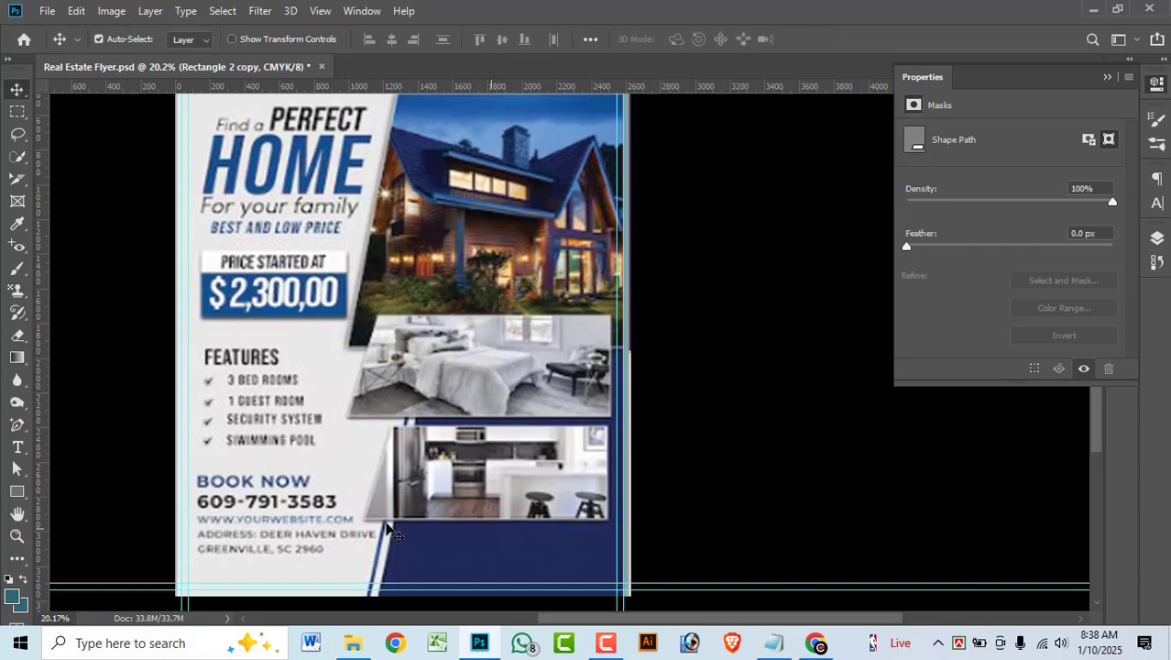
Adjust the copy's two left anchor points to follow the kitchen photo's slanted edge, then deselect the shape.
key(a)
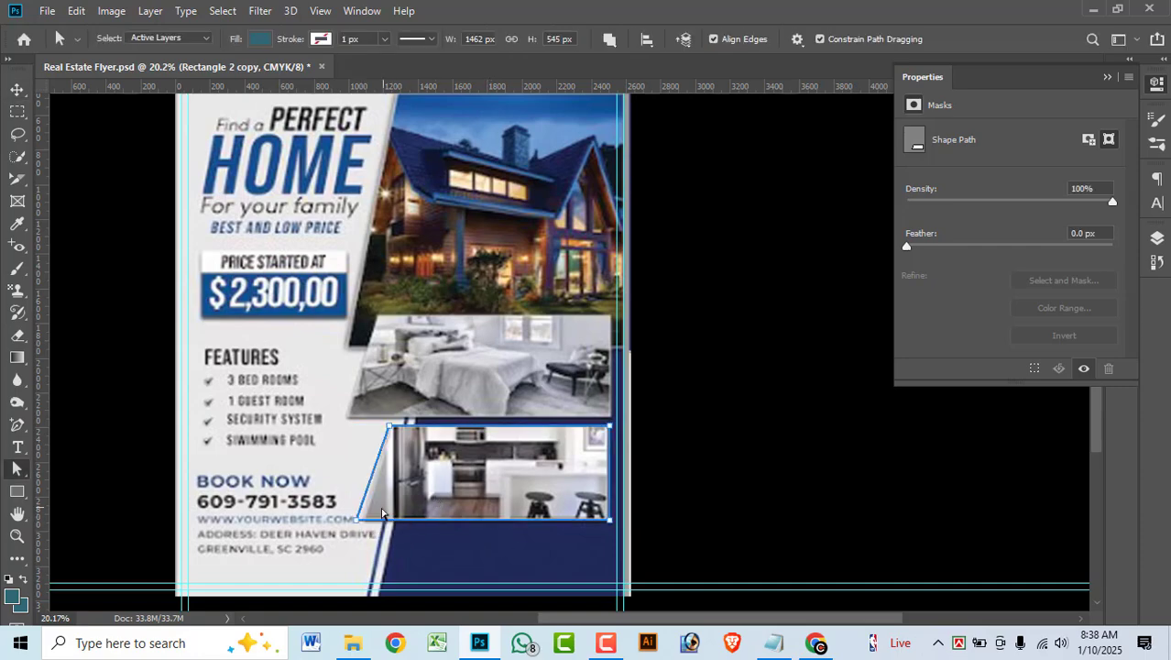
drag(355, 524, 364, 524)
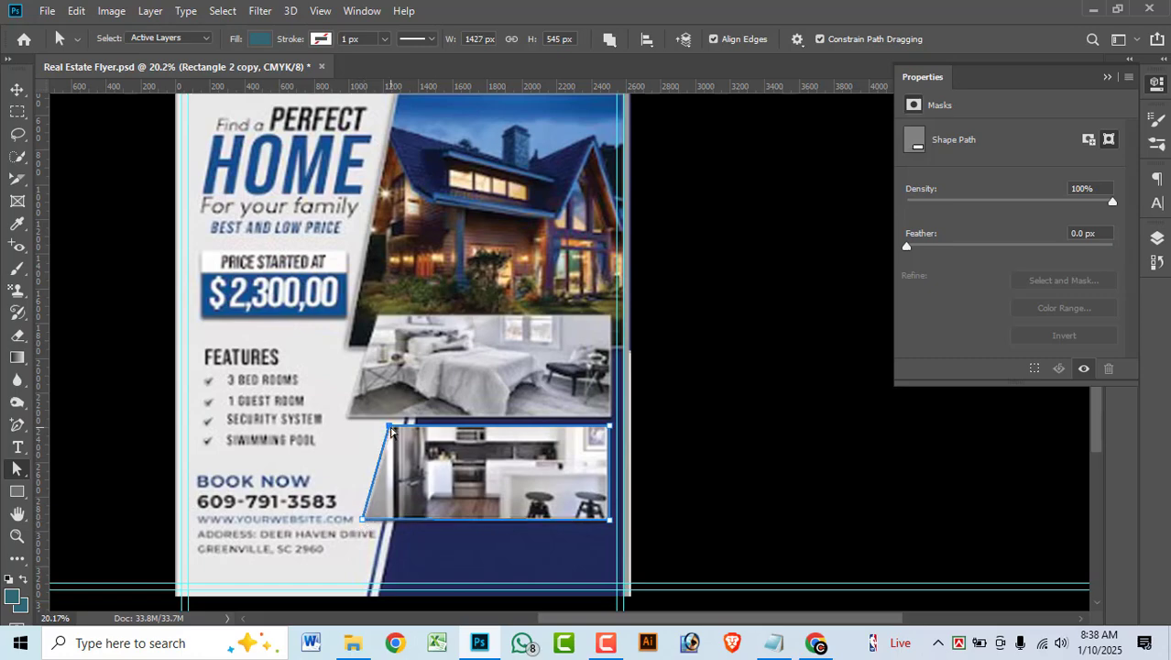
drag(392, 428, 395, 428)
click(17, 90)
click(708, 344)
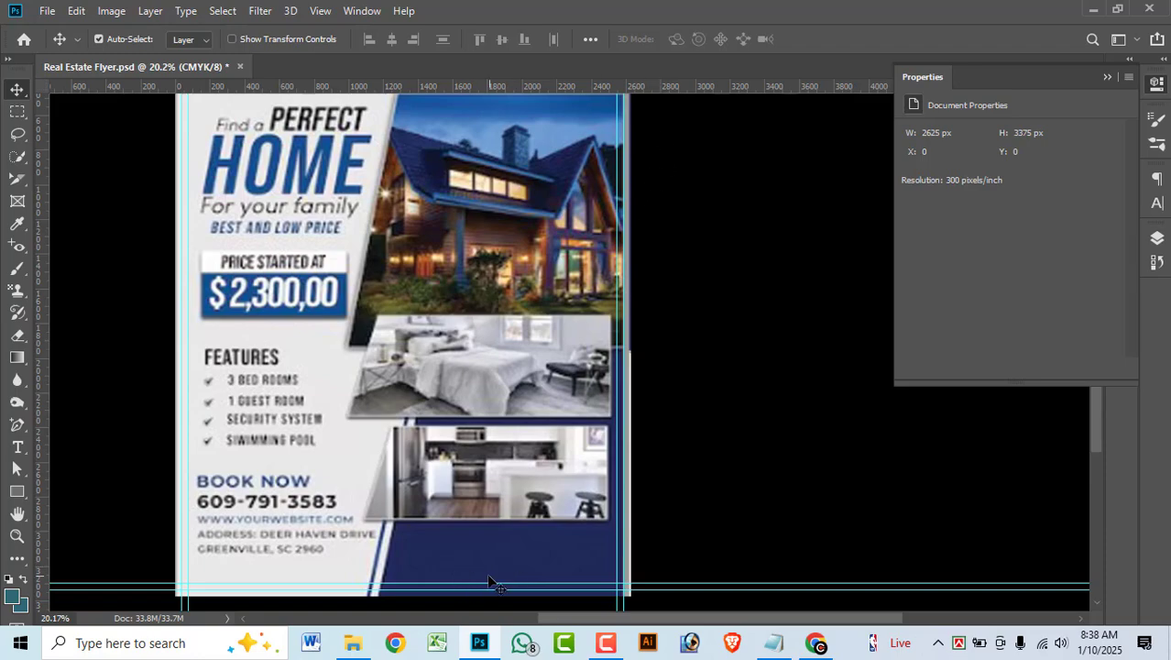
Hide the reference Layer 1 and check the new photo shapes against the rest of the flyer layout.
click(1159, 240)
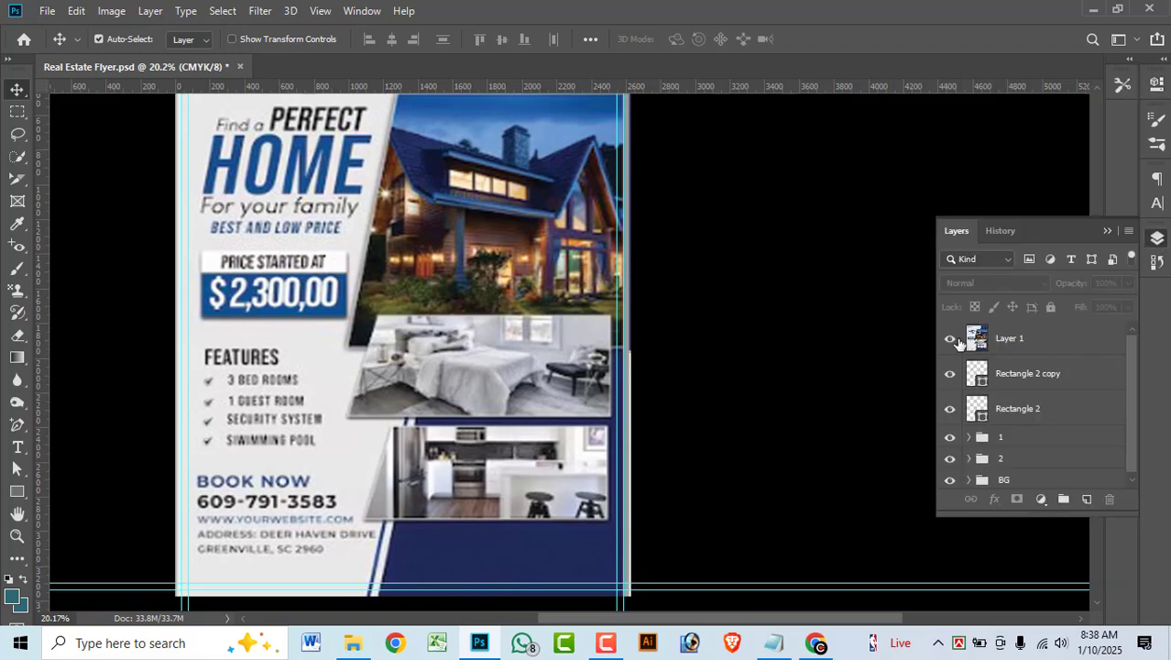
click(949, 338)
scroll(598, 308, up, 4)
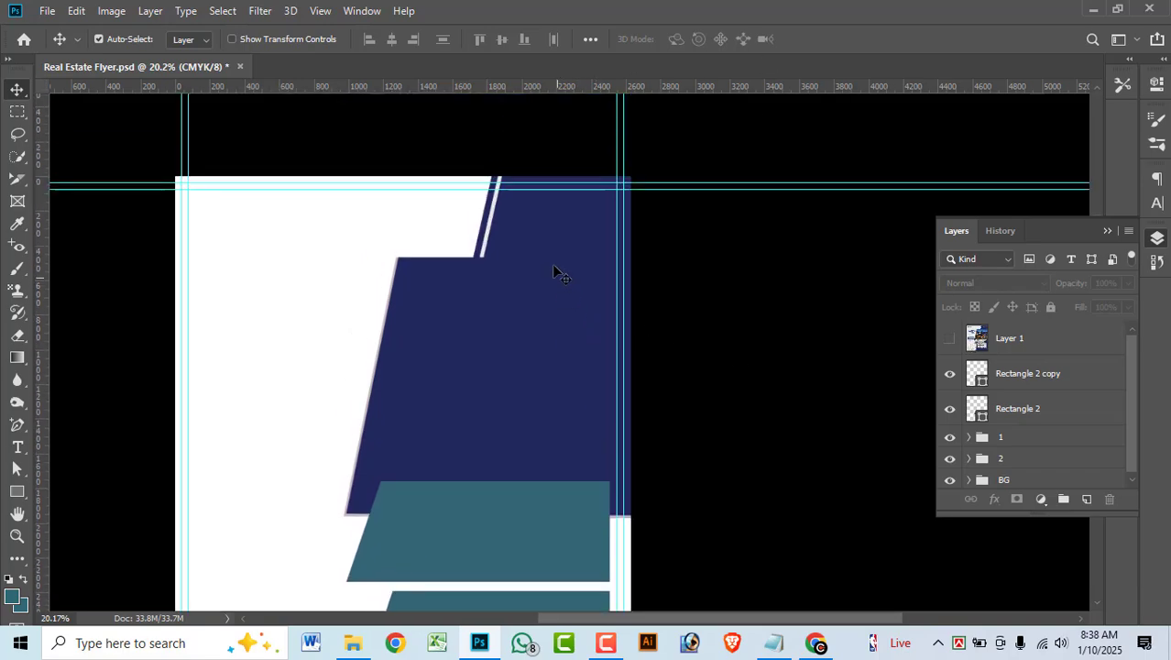
Duplicate the header shapes group 1 and show the reference Layer 1 again.
scroll(517, 503, down, 4)
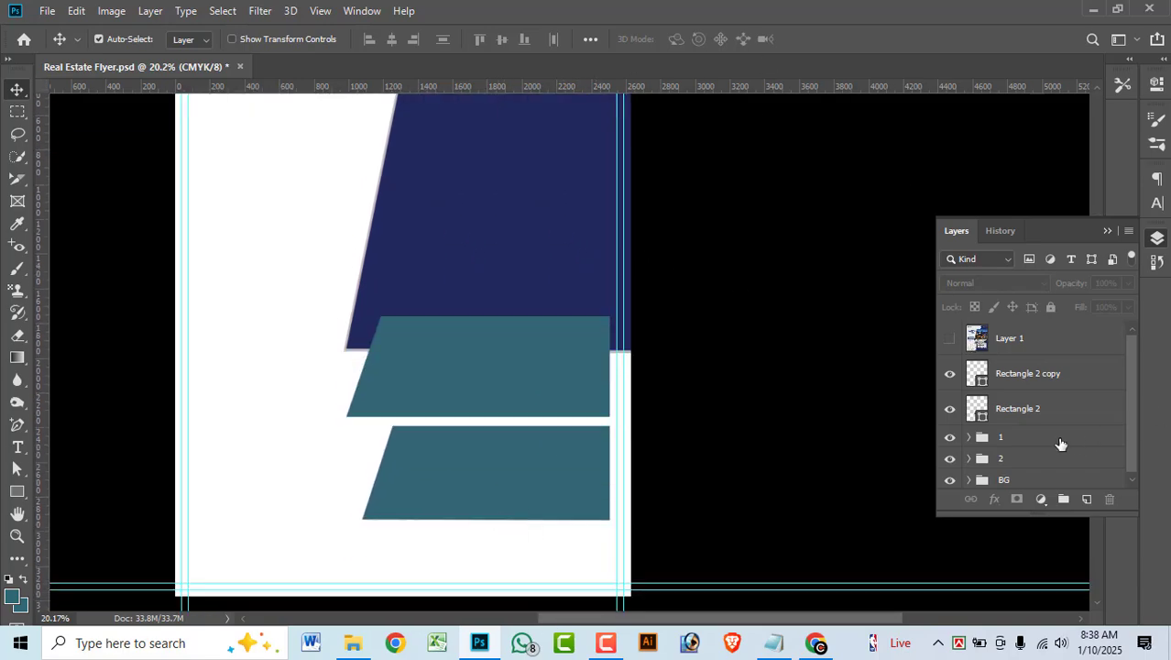
click(1047, 444)
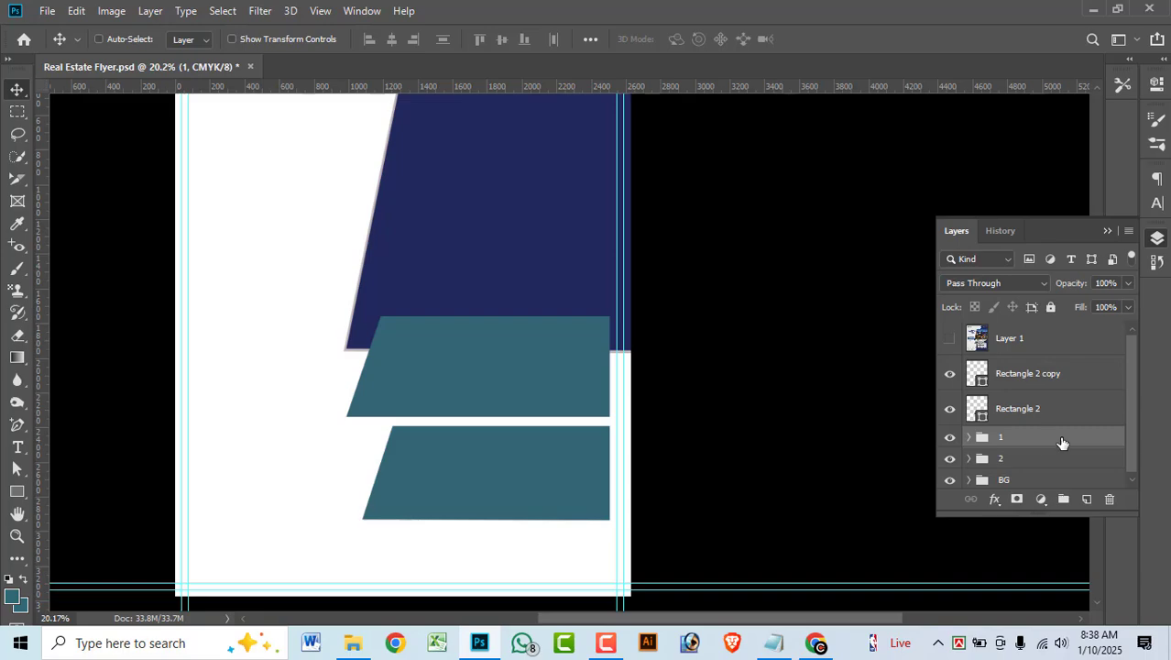
key(ctrl+j)
key(ctrl+t)
scroll(1081, 435, down, 1)
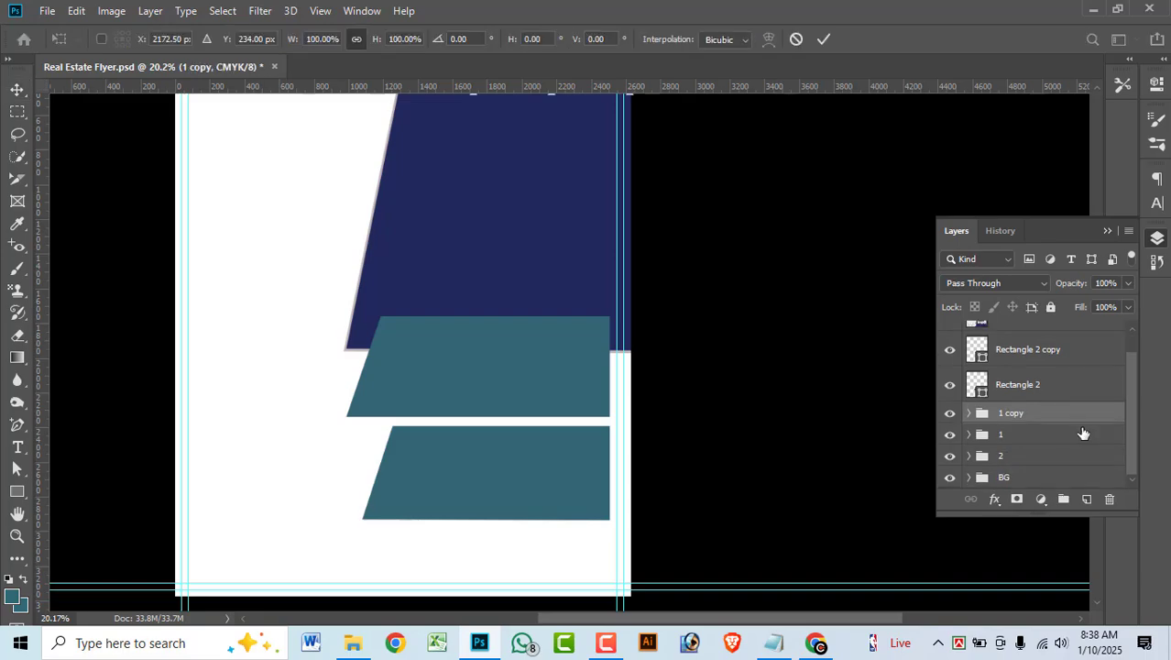
scroll(971, 357, up, 1)
click(950, 338)
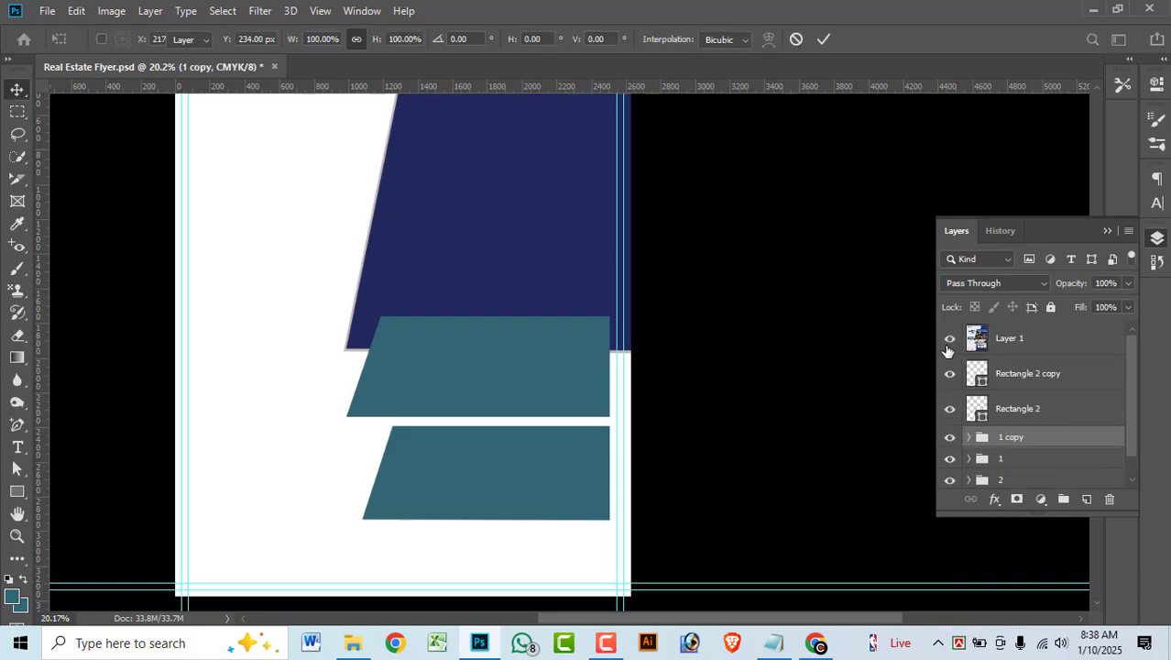
scroll(511, 281, up, 2)
scroll(540, 274, up, 2)
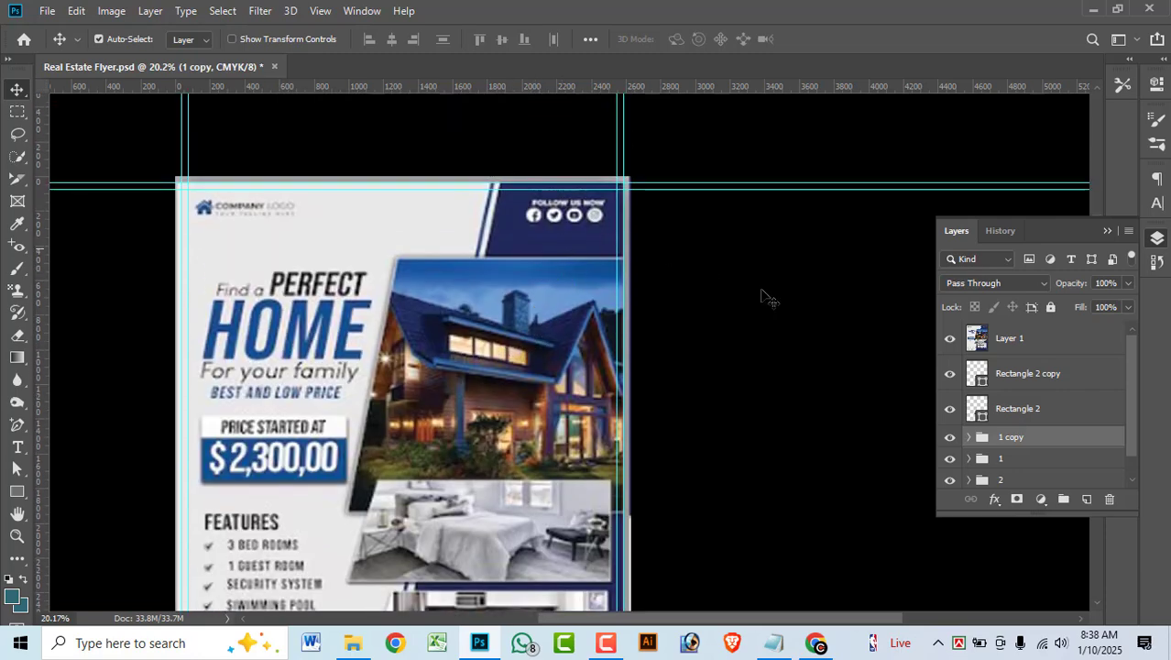
Move the group 1 copy to the flyer's bottom-right corner and enlarge it until it reaches the reference footer's slanted stripe.
key(ctrl+t)
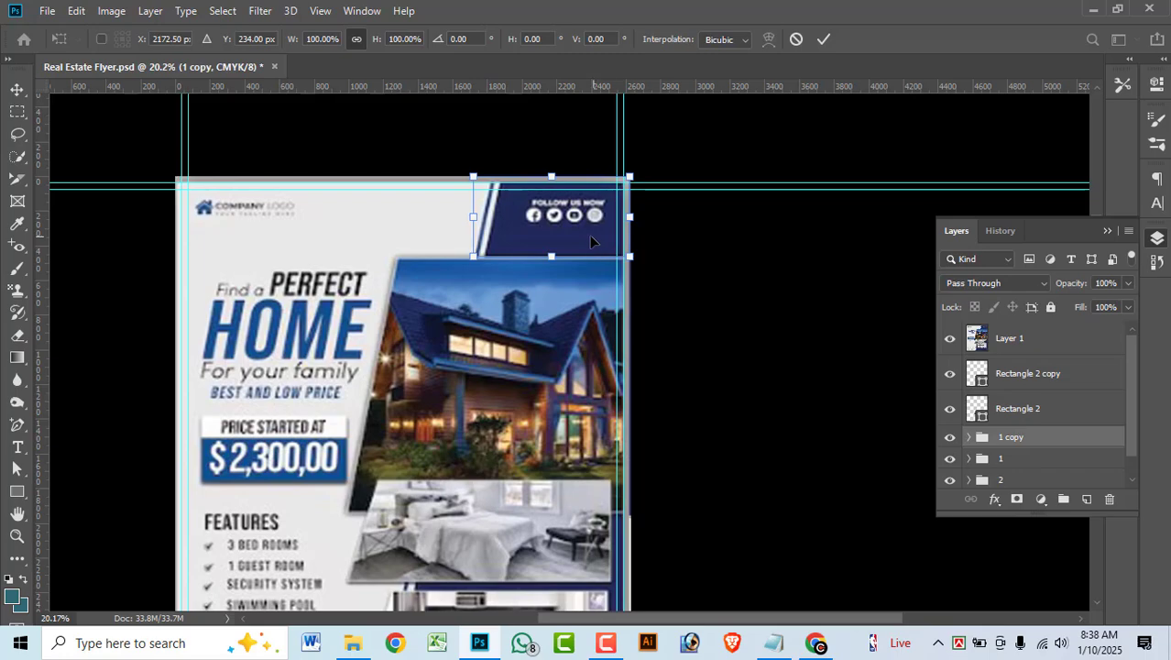
drag(601, 241, 551, 545)
scroll(642, 275, down, 5)
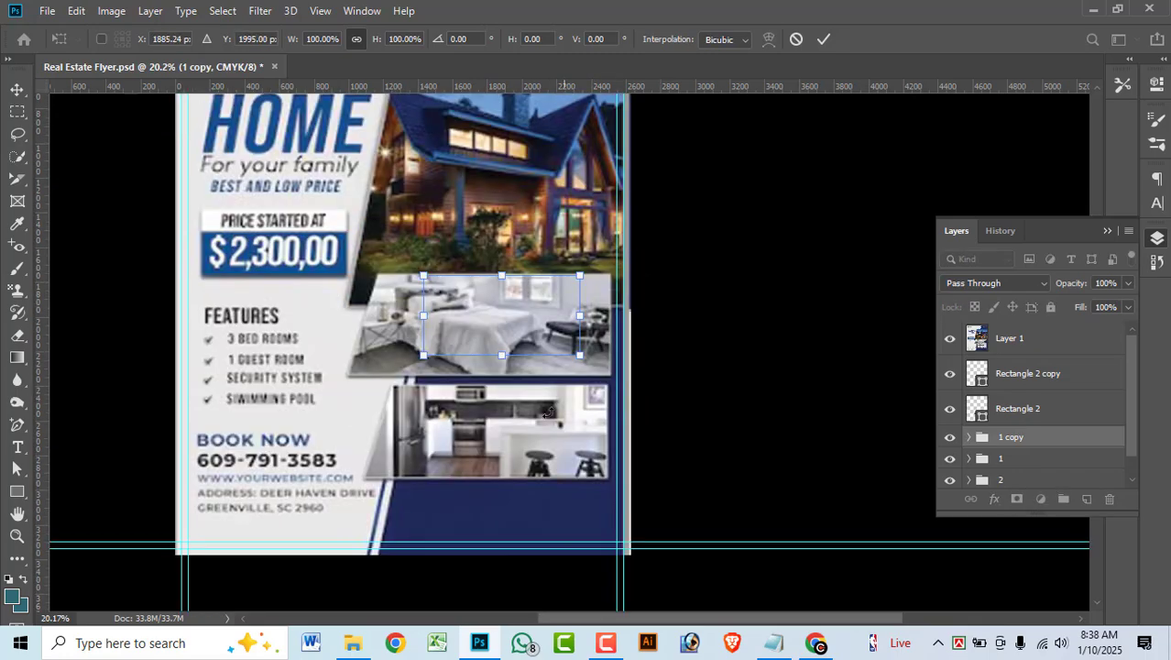
drag(555, 288, 604, 484)
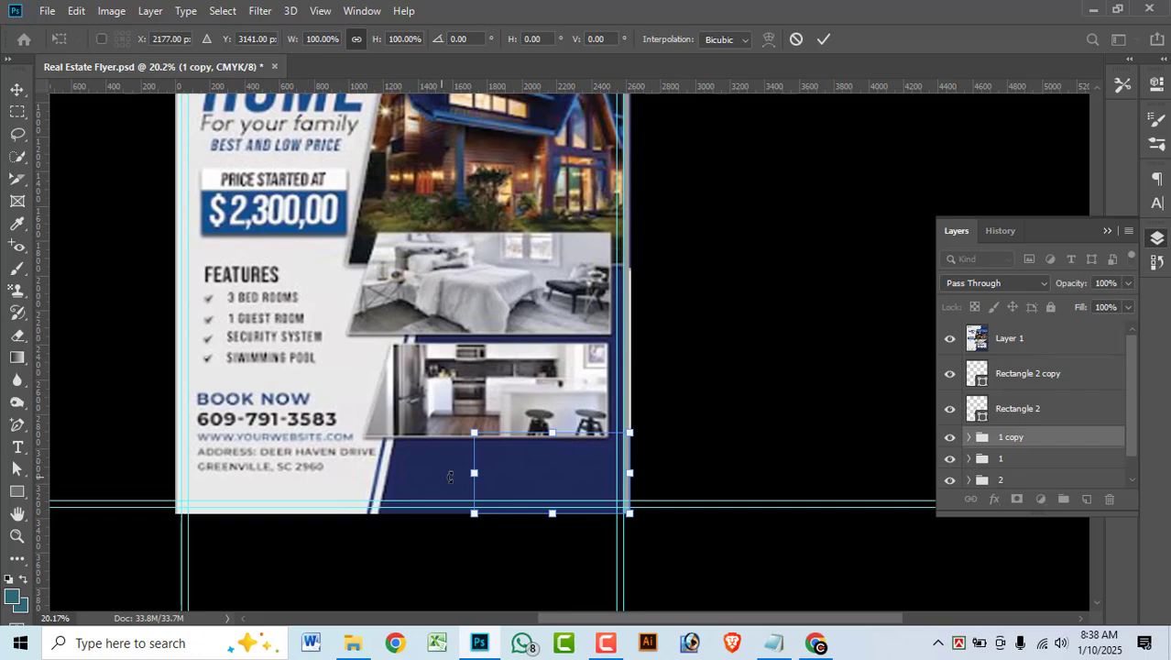
drag(474, 474, 366, 471)
key(Return)
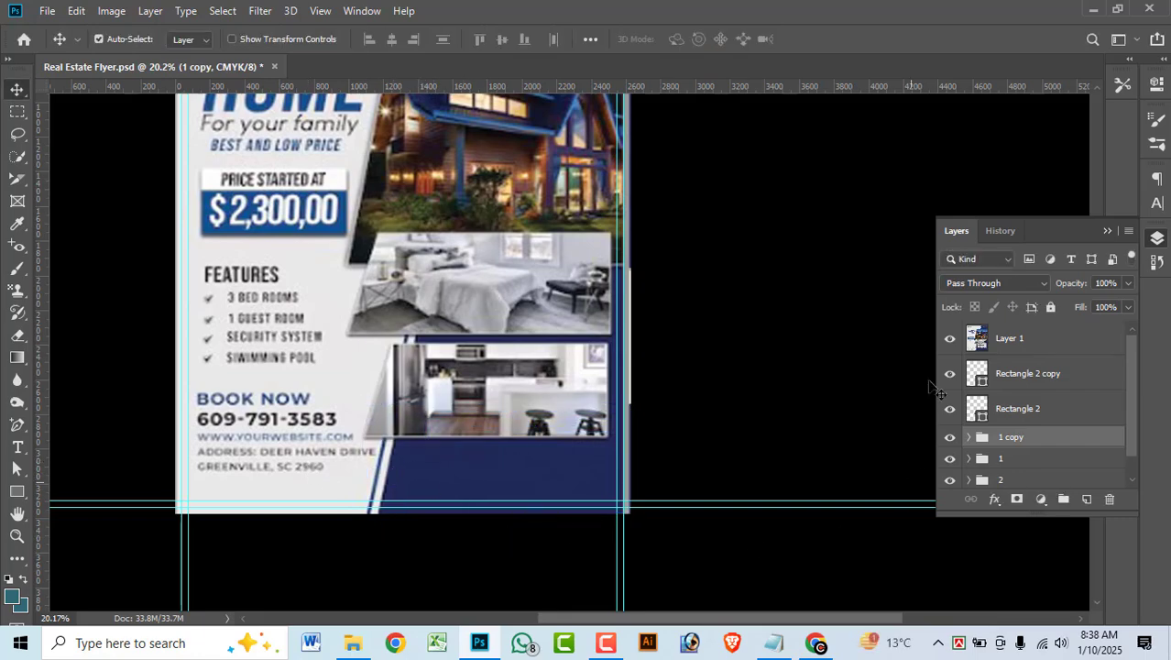
Compare the footer with the reference, hide Layer 1, and nudge the outer navy stripe right so that less of it shows.
click(949, 338)
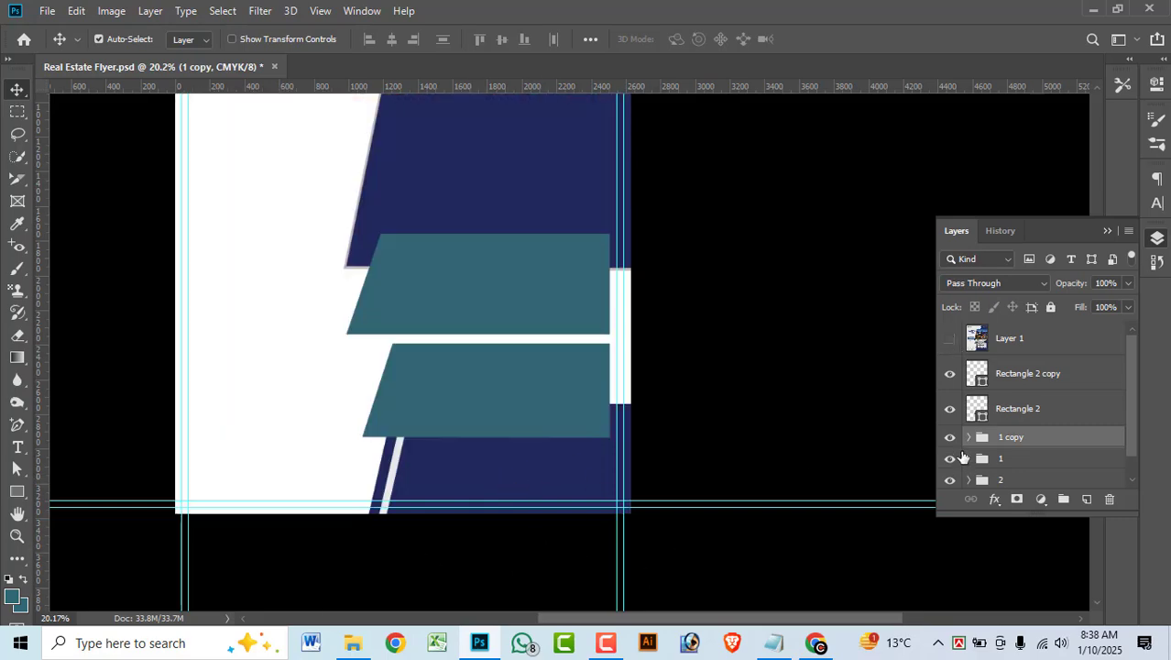
click(951, 343)
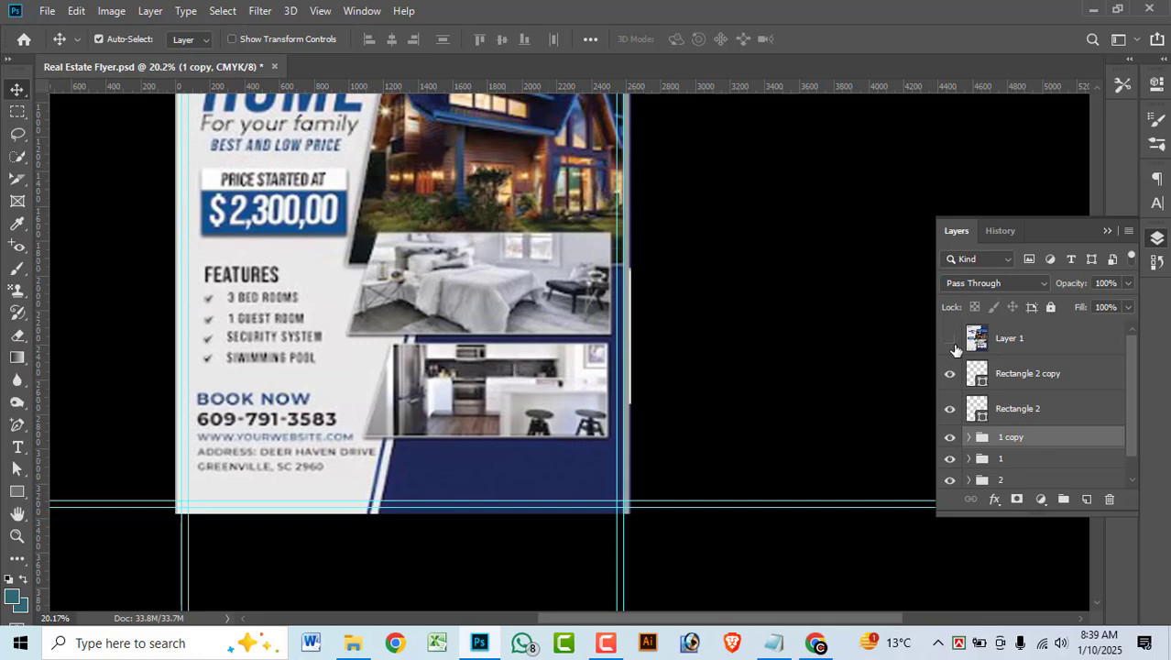
click(952, 343)
click(951, 343)
click(951, 343)
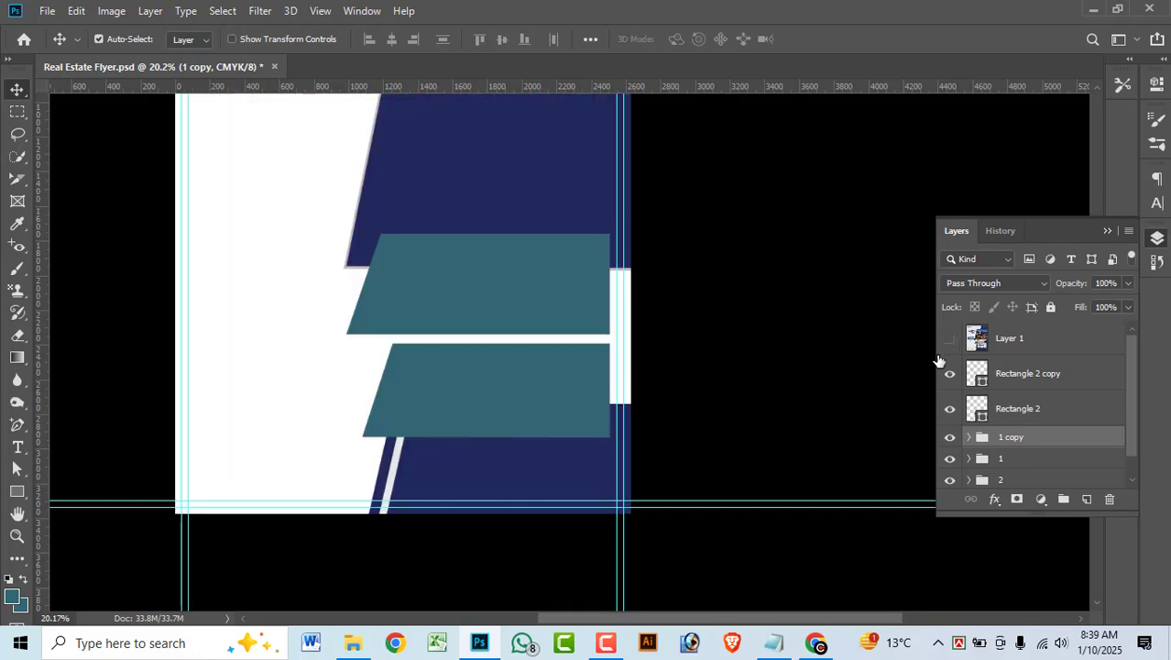
click(384, 473)
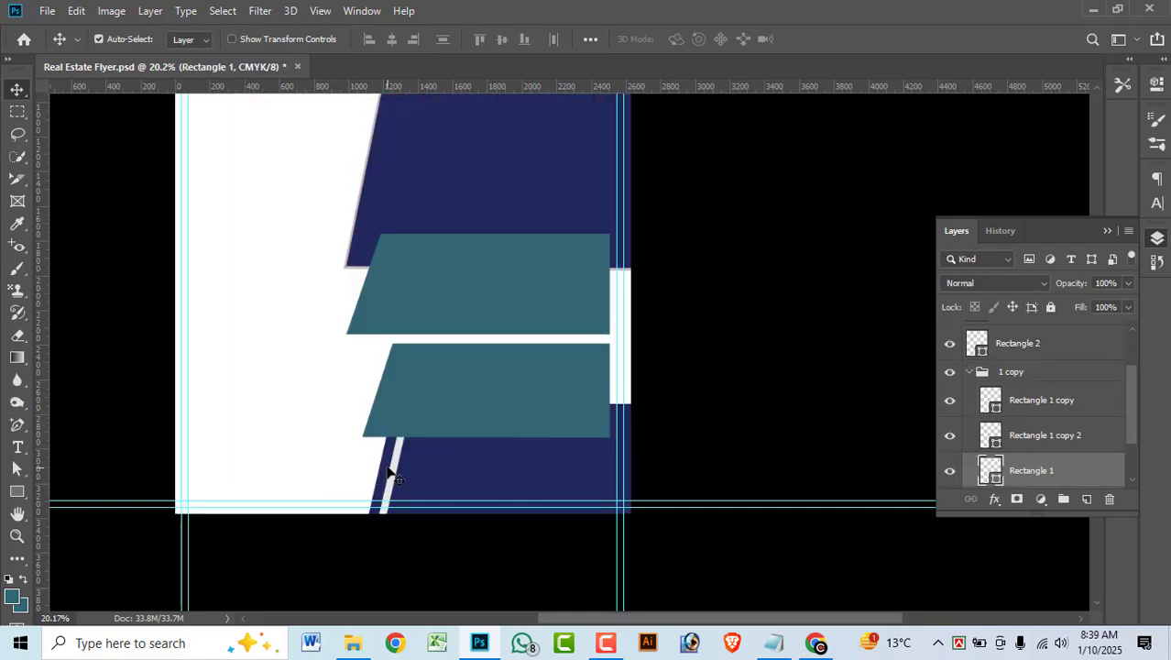
drag(389, 472, 401, 475)
key(Right)
key(Right)
key(Right)
key(Right)
key(Right)
key(Right)
key(Right)
key(Right)
key(Right)
key(Right)
key(Right)
key(Right)
key(Right)
key(Right)
key(Right)
scroll(1041, 367, up, 2)
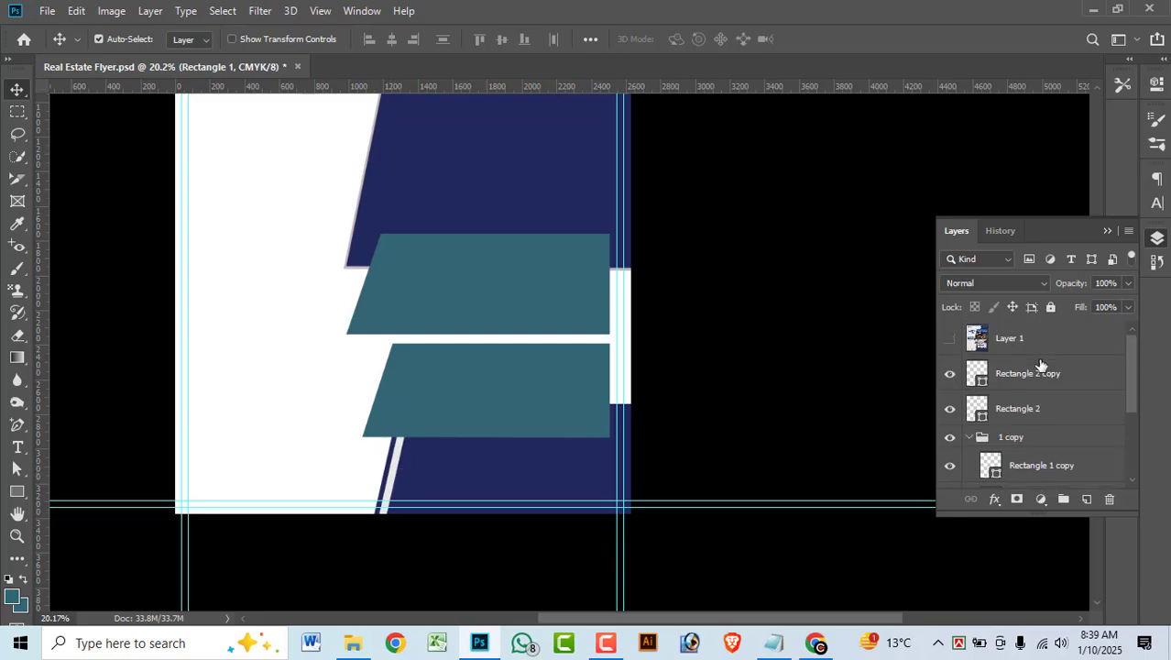
Show the reference Layer 1 and add two vertical guides marking the lower ends of the footer's slanted stripes.
click(947, 347)
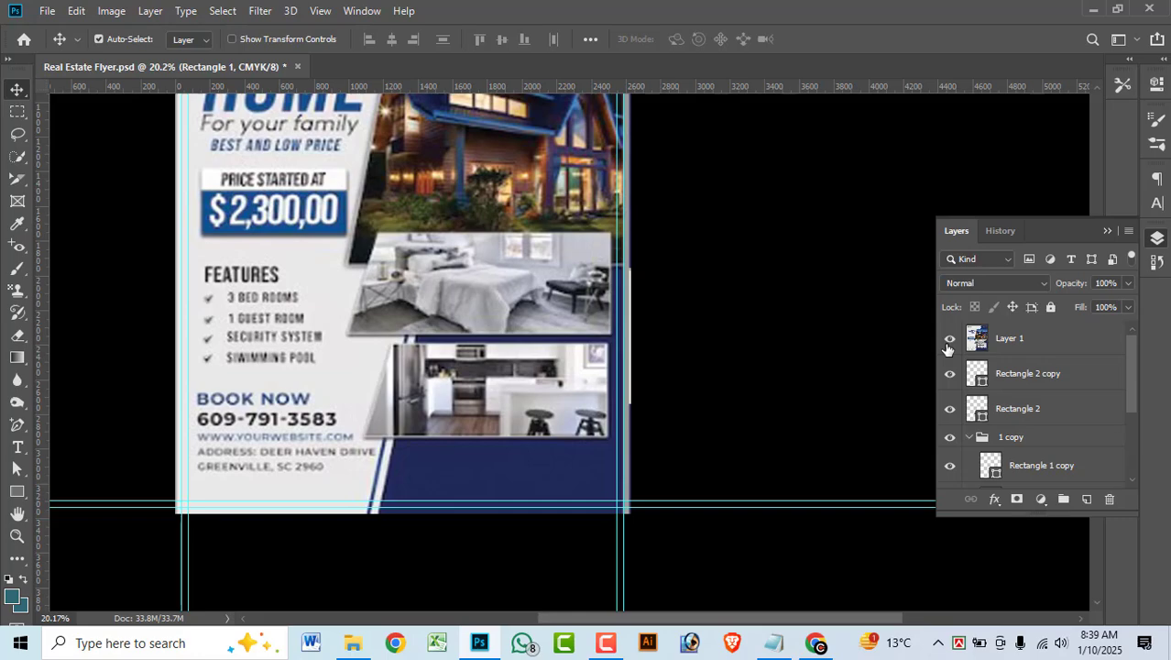
click(947, 348)
click(947, 347)
drag(42, 445, 364, 468)
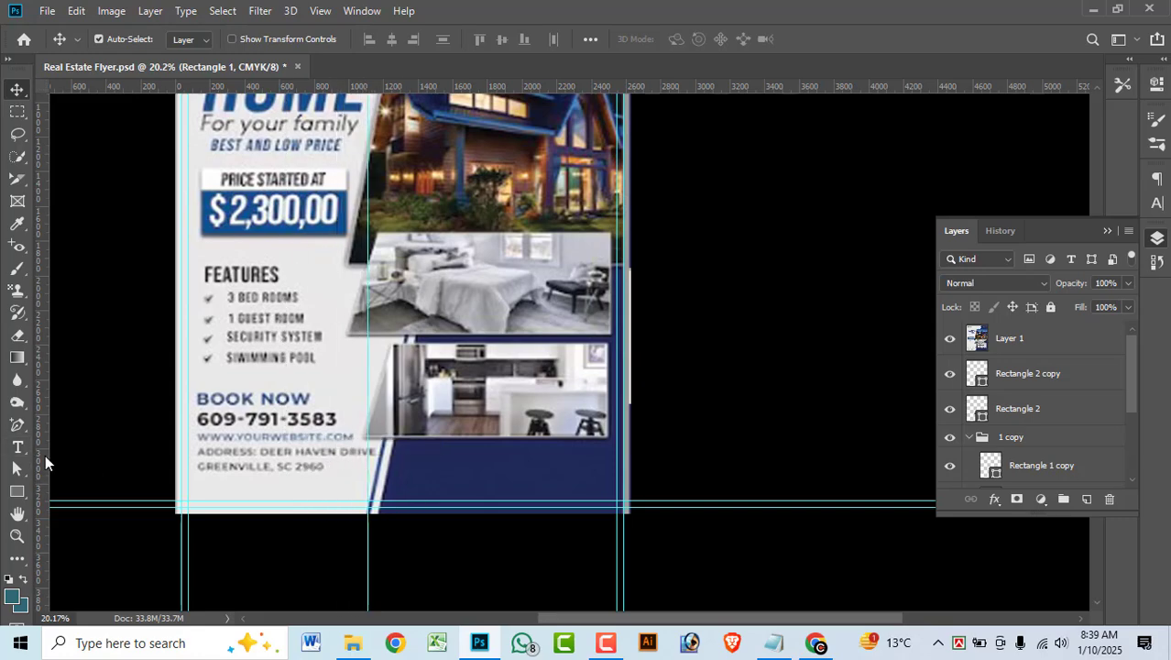
drag(45, 454, 382, 477)
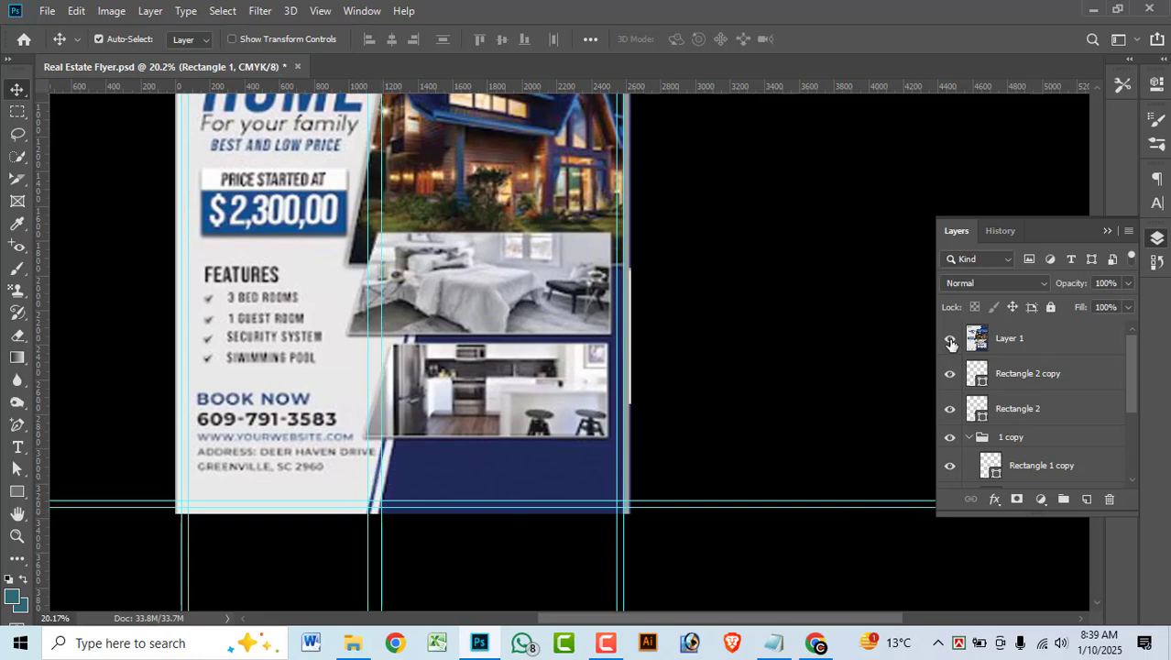
Hide the reference, shift the whole group 1 copy left to line its stripes up with the new guides, and save the file.
click(950, 341)
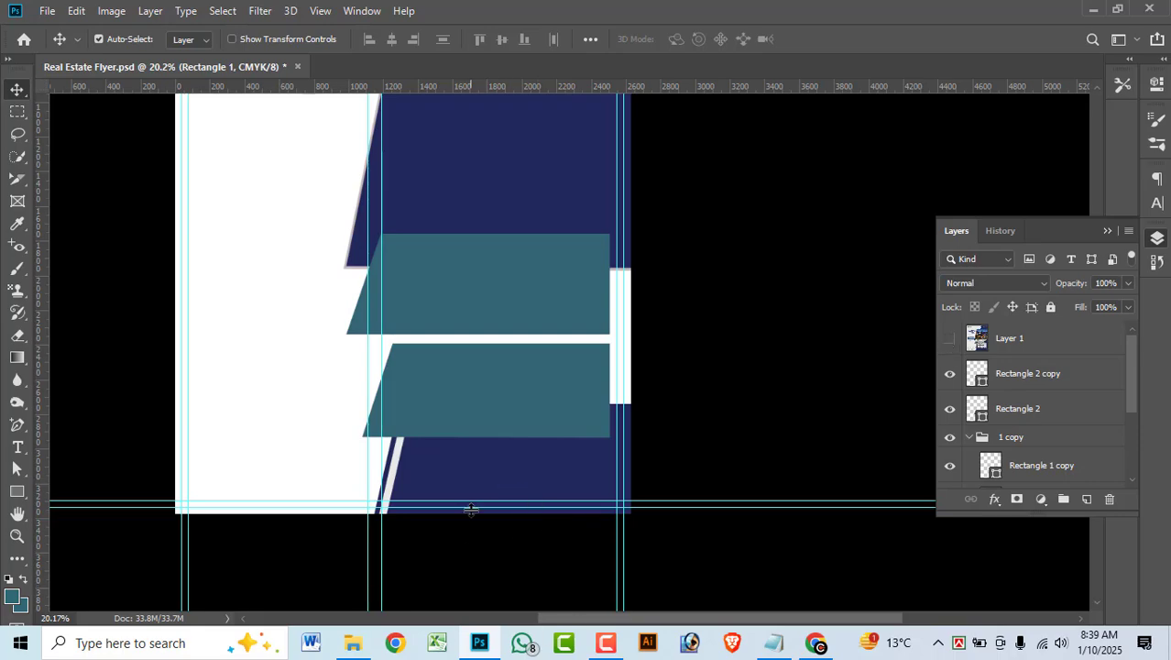
click(563, 473)
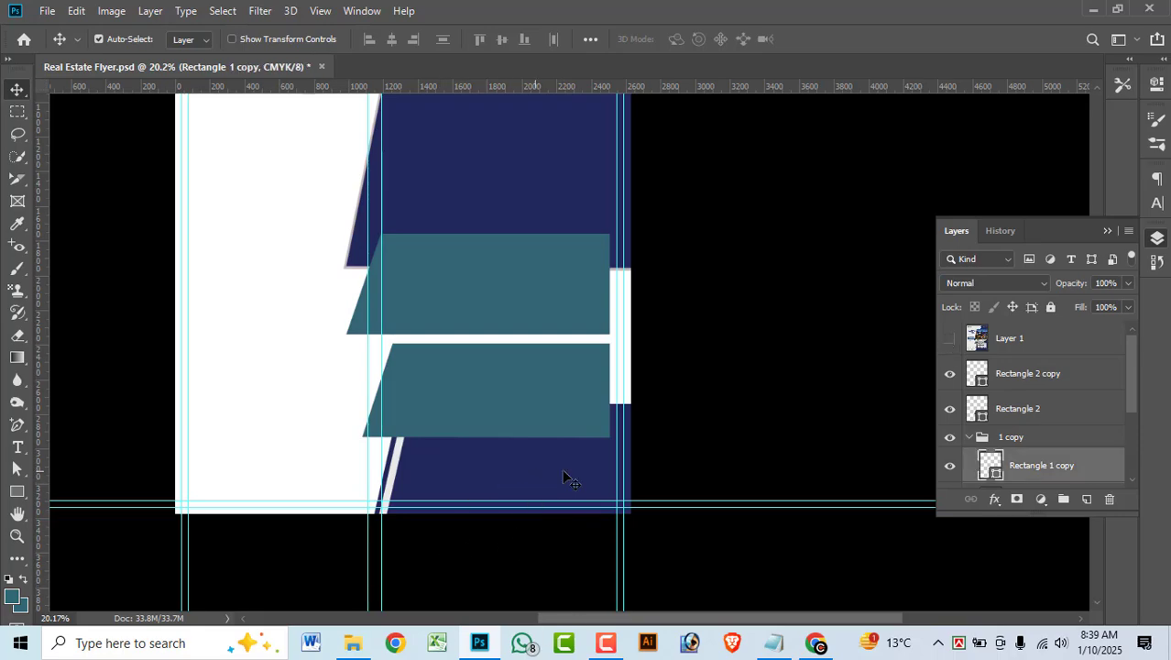
click(1022, 444)
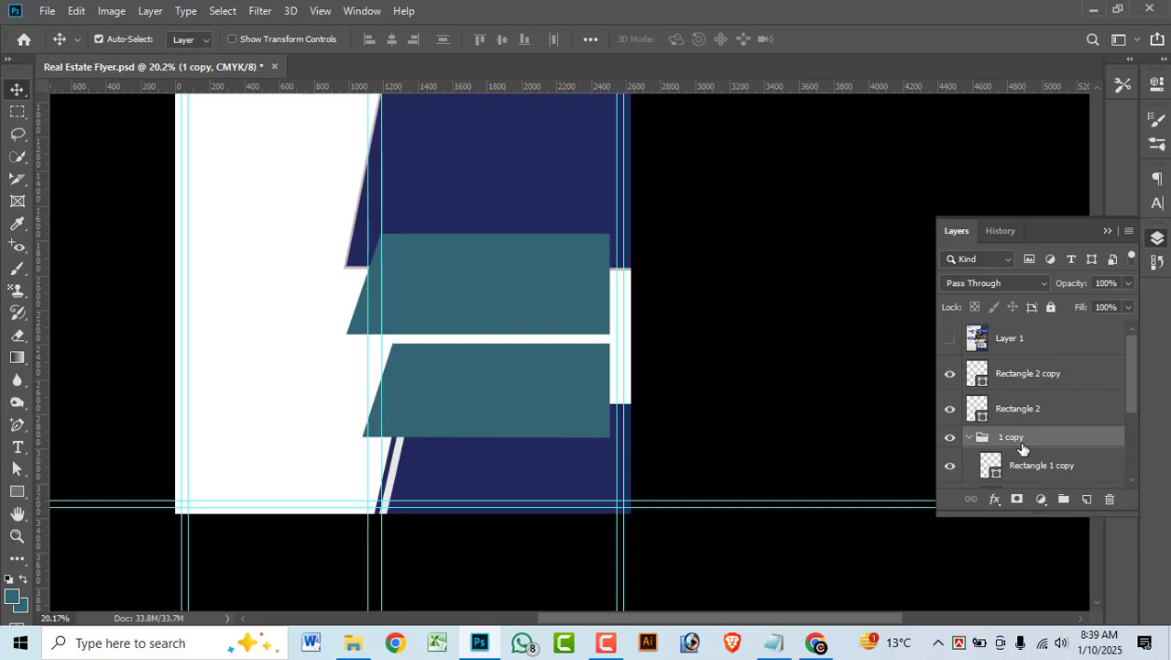
key(shift+Left)
key(shift+Left)
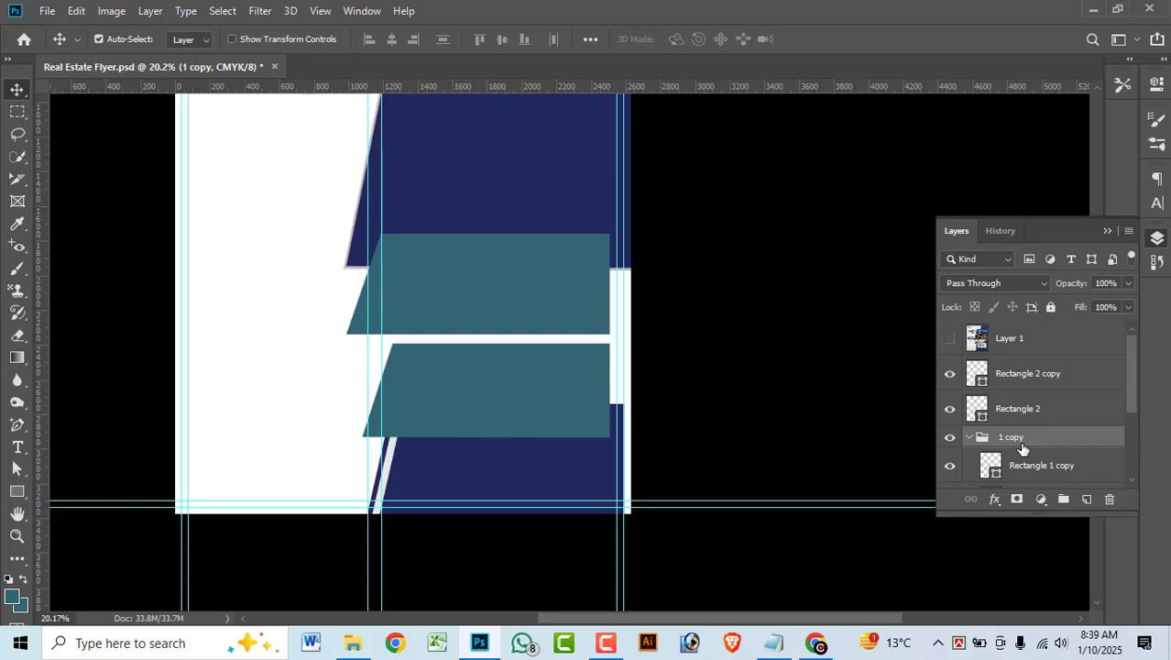
key(ctrl+s)
Extend the right edge of the footer's navy rectangle to the flyer's right edge, deselect it, and save the file.
click(559, 481)
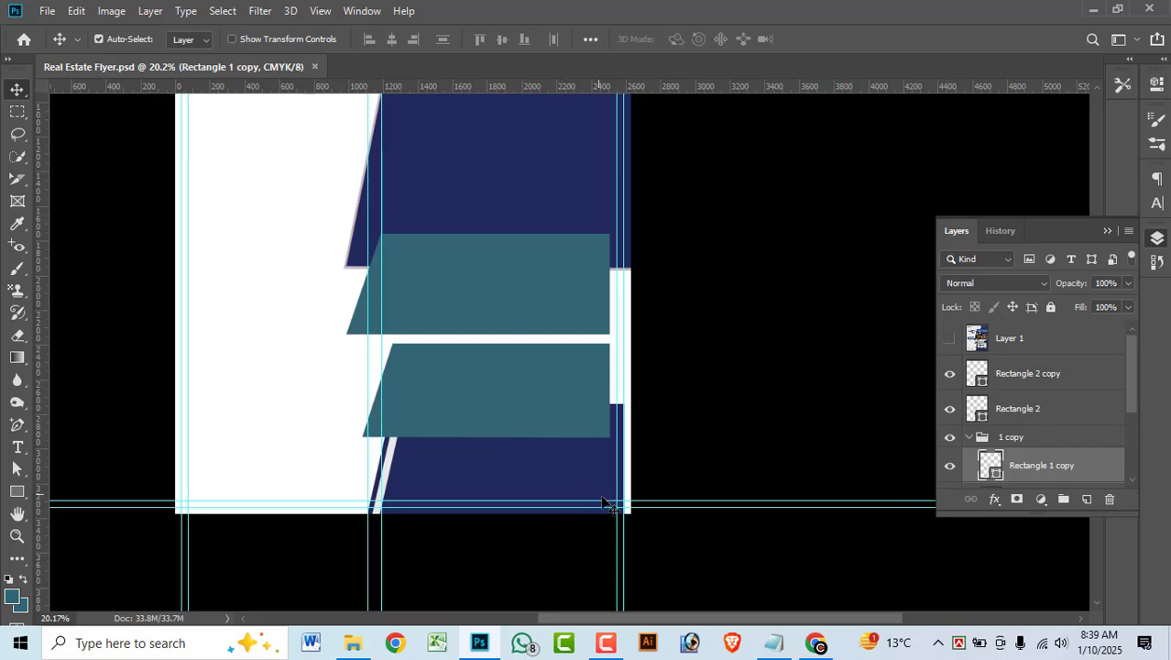
key(a)
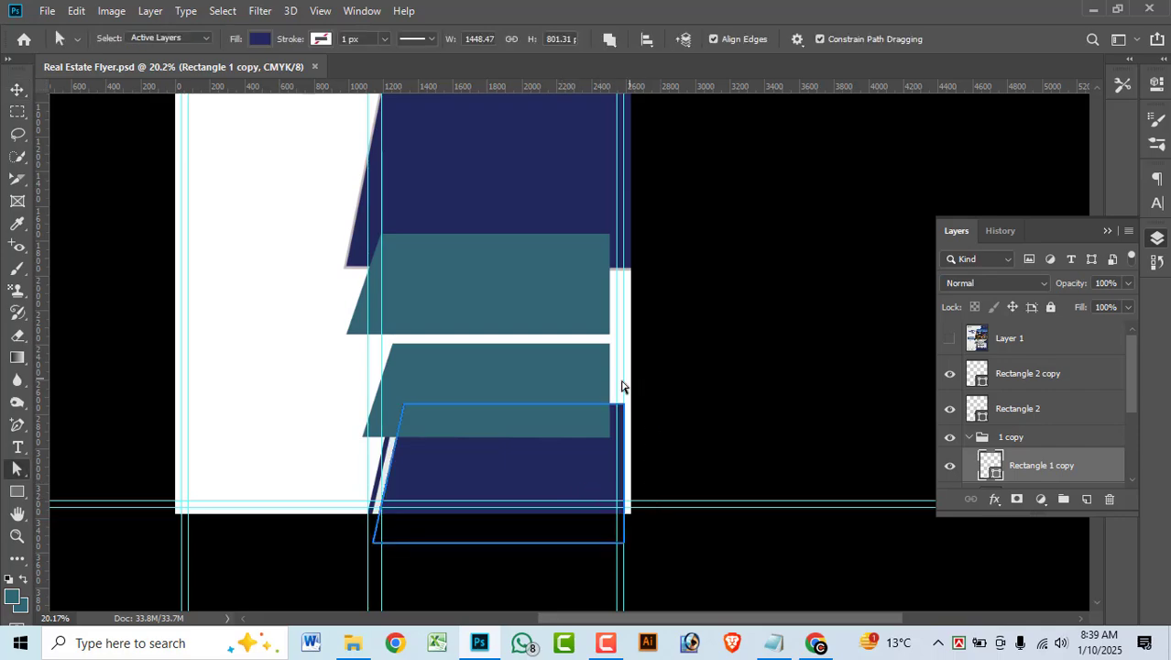
drag(612, 380, 638, 548)
click(15, 89)
ctrl+click(737, 393)
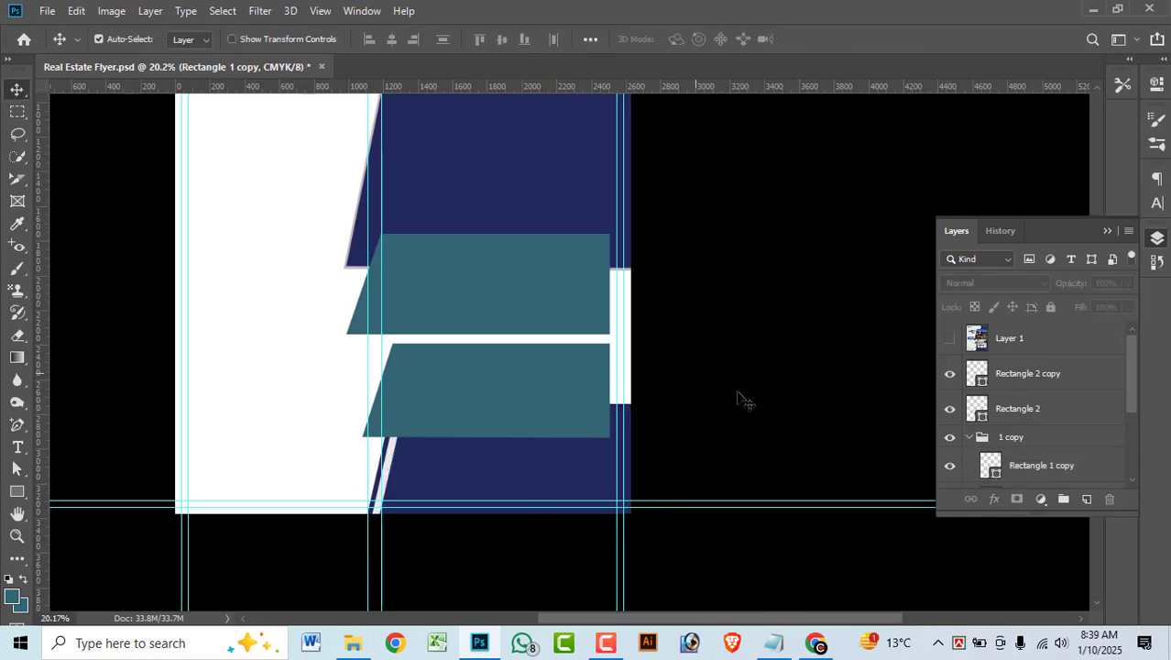
key(ctrl+s)
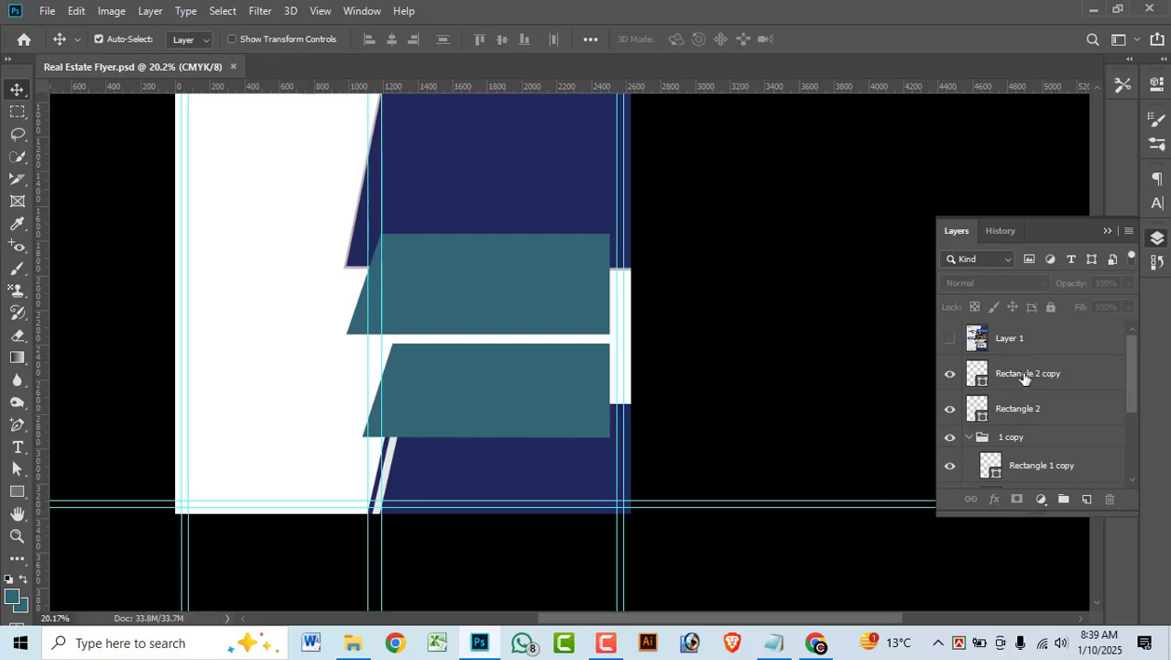
Toggle the reference Layer 1 to compare the whole layout with the original flyer, leaving the reference hidden.
click(950, 339)
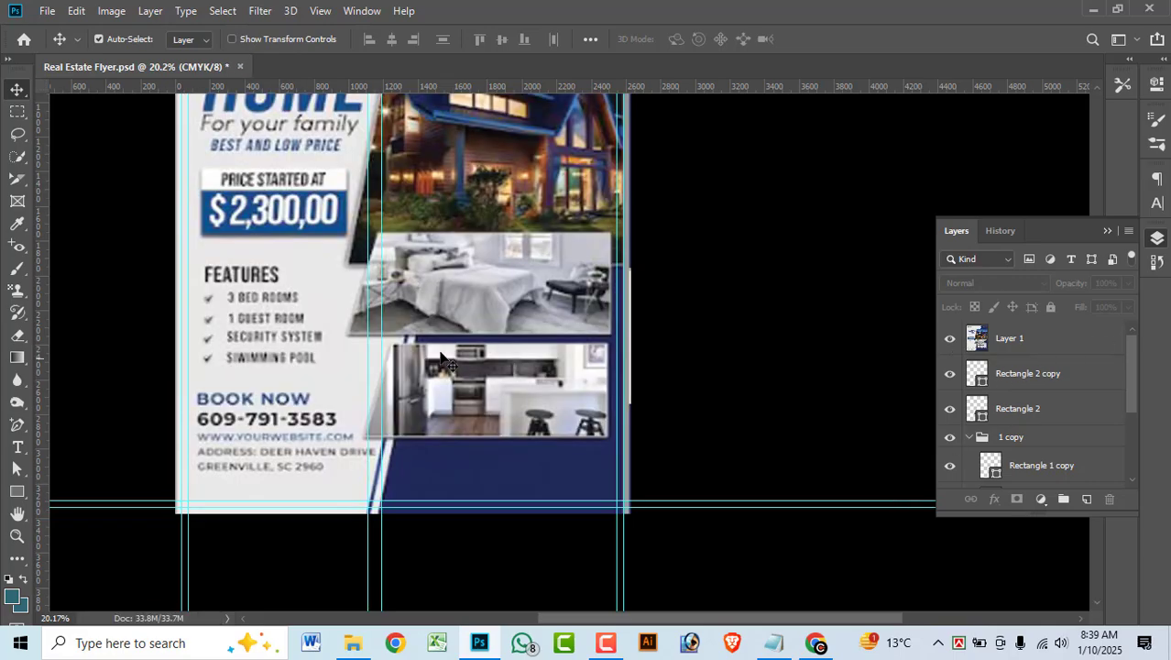
scroll(442, 362, down, 1)
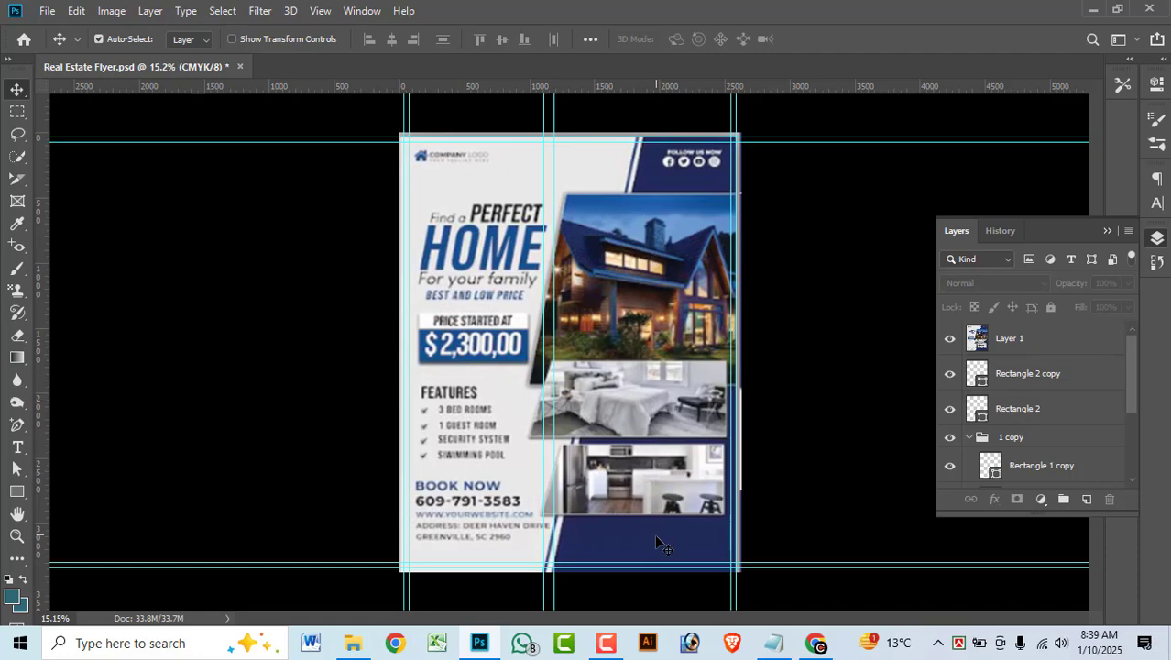
click(950, 339)
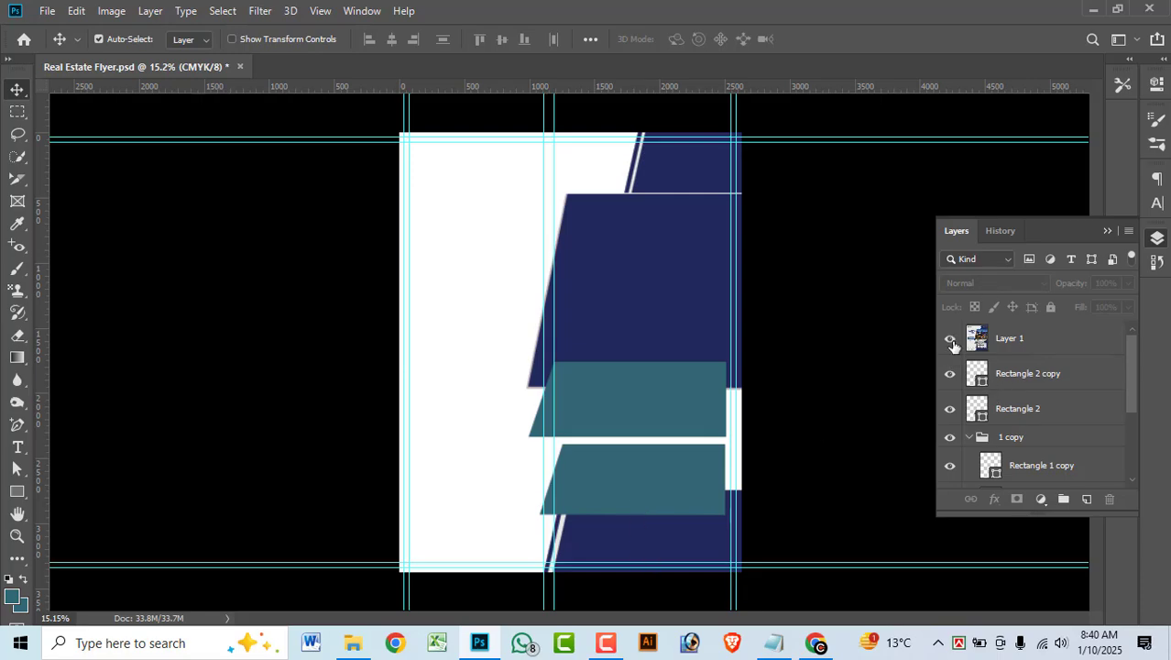
click(950, 339)
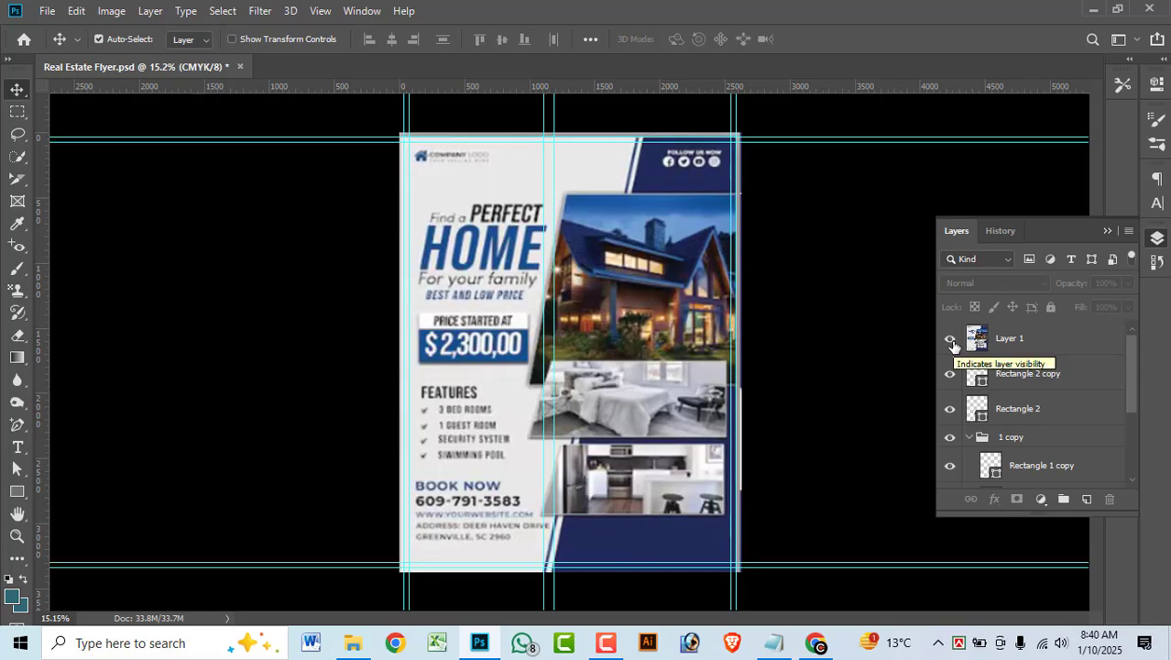
click(952, 342)
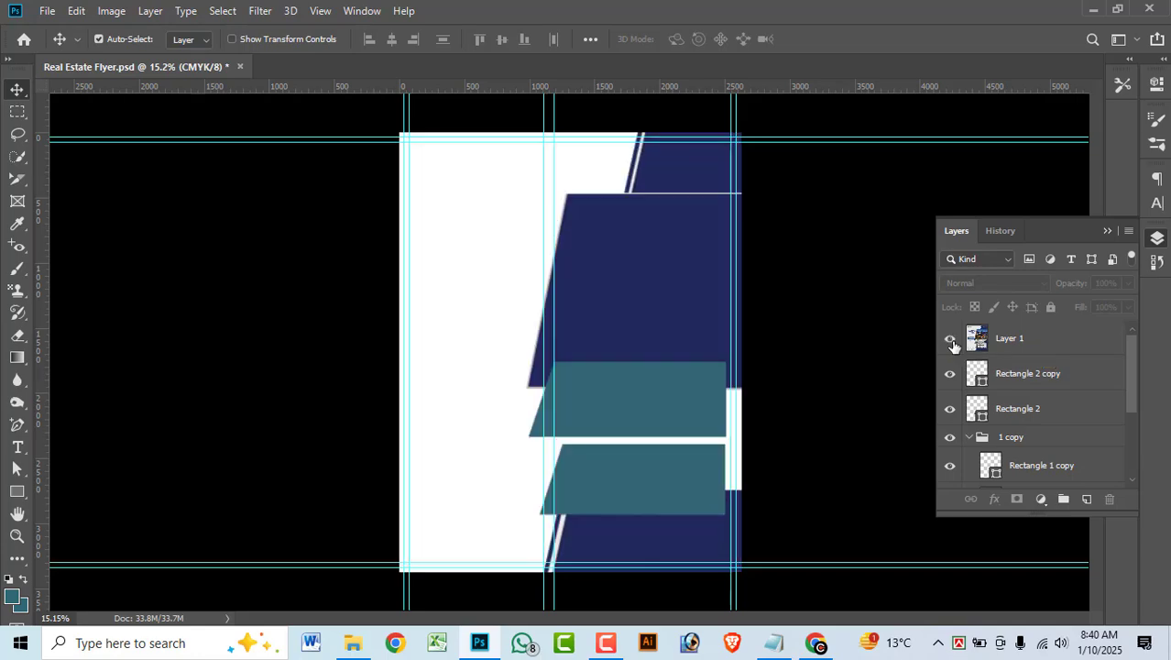
click(950, 339)
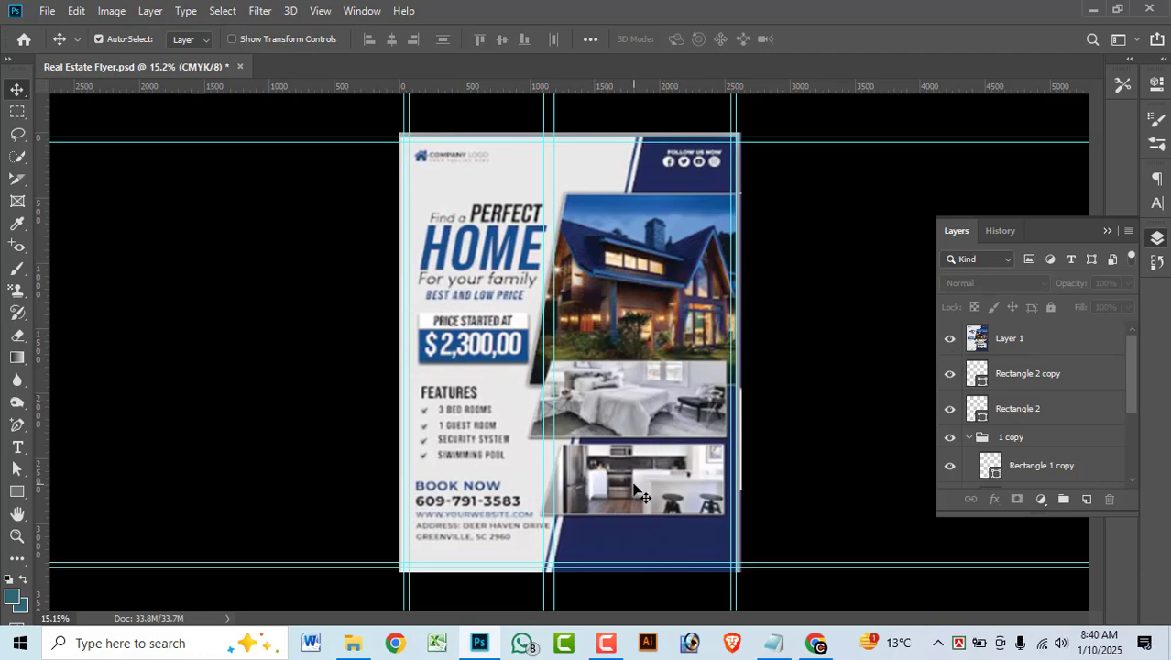
click(950, 340)
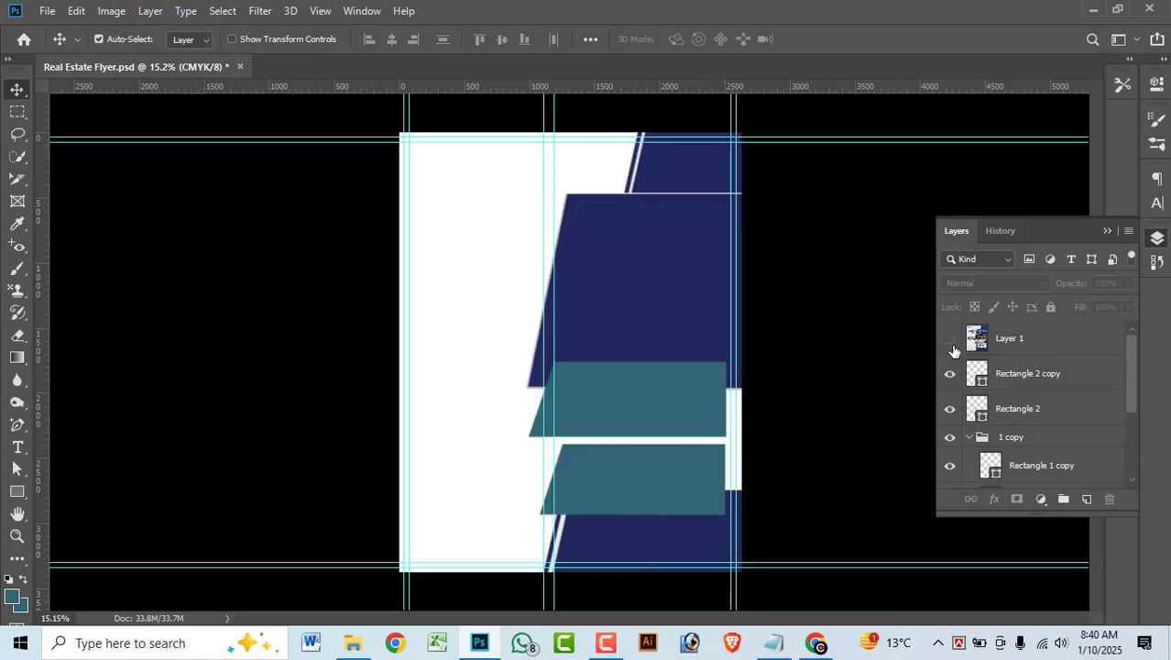
Select the large slanted navy photo frame, switch to Chrome, and search Google Images for "modern house".
click(666, 268)
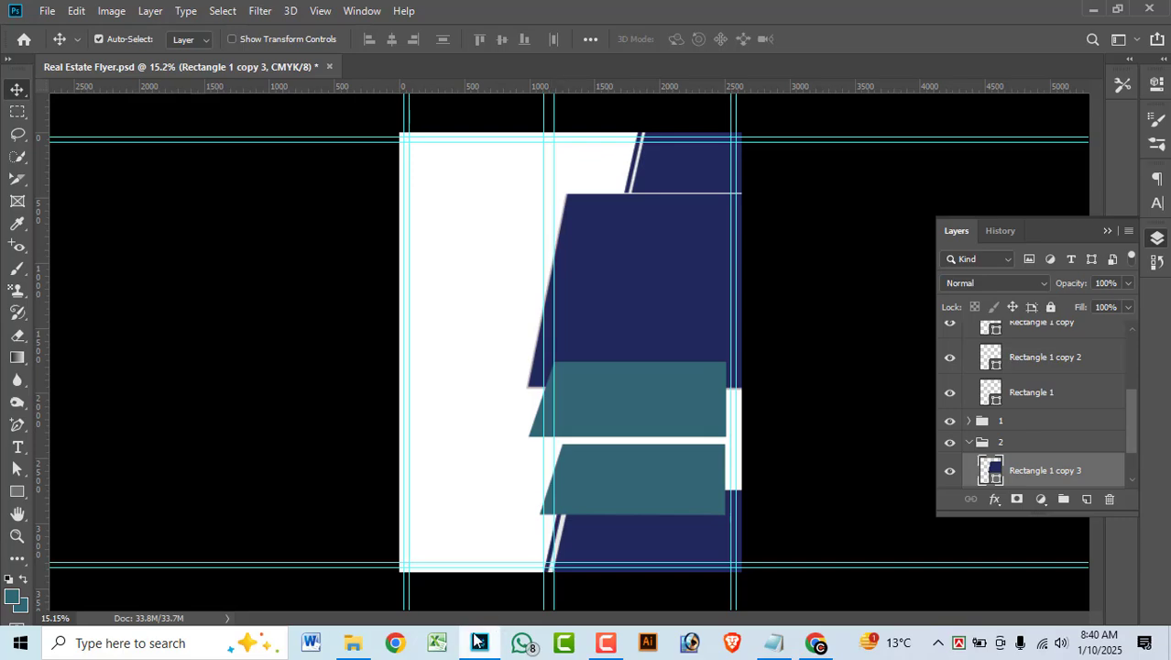
click(397, 644)
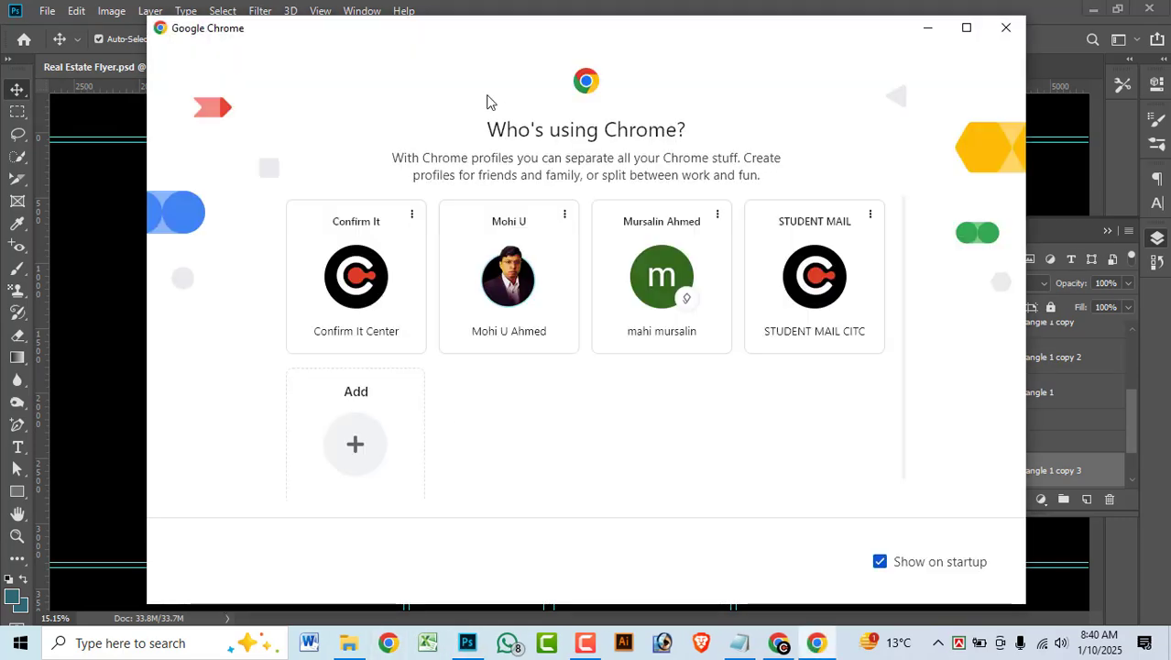
click(409, 283)
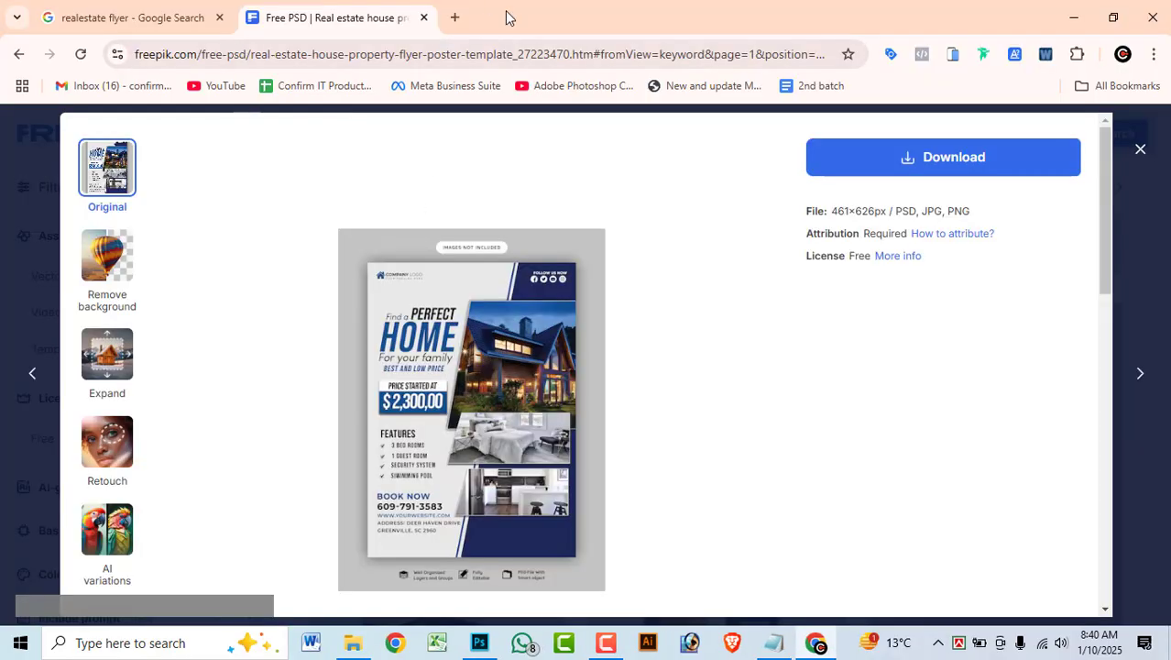
click(423, 17)
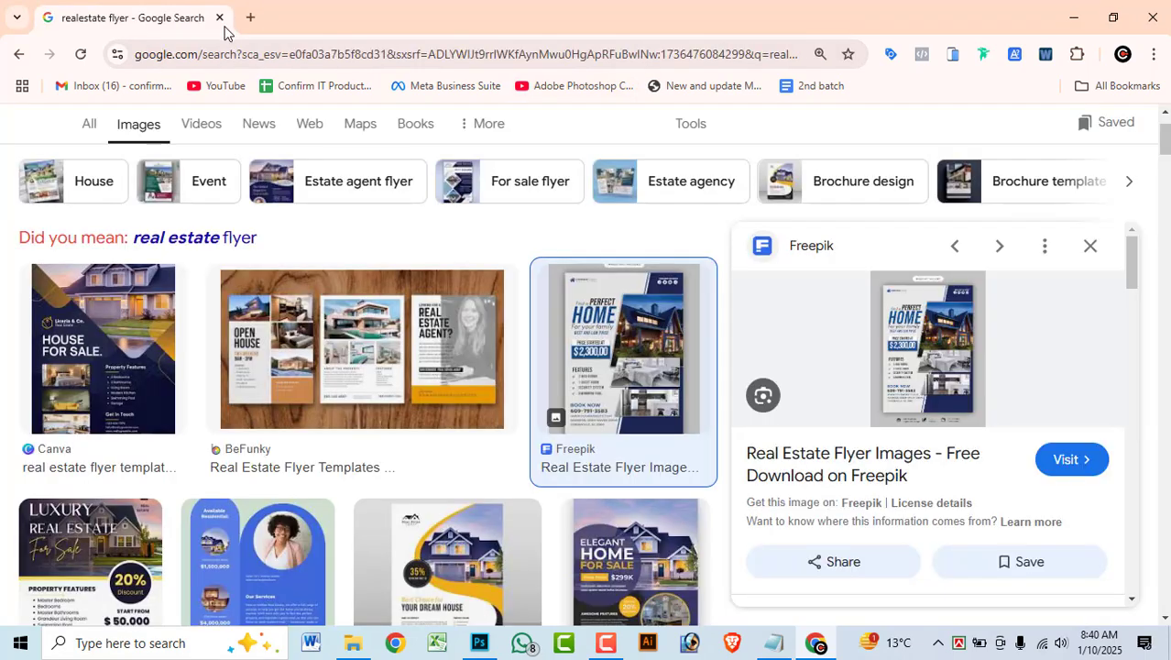
click(251, 24)
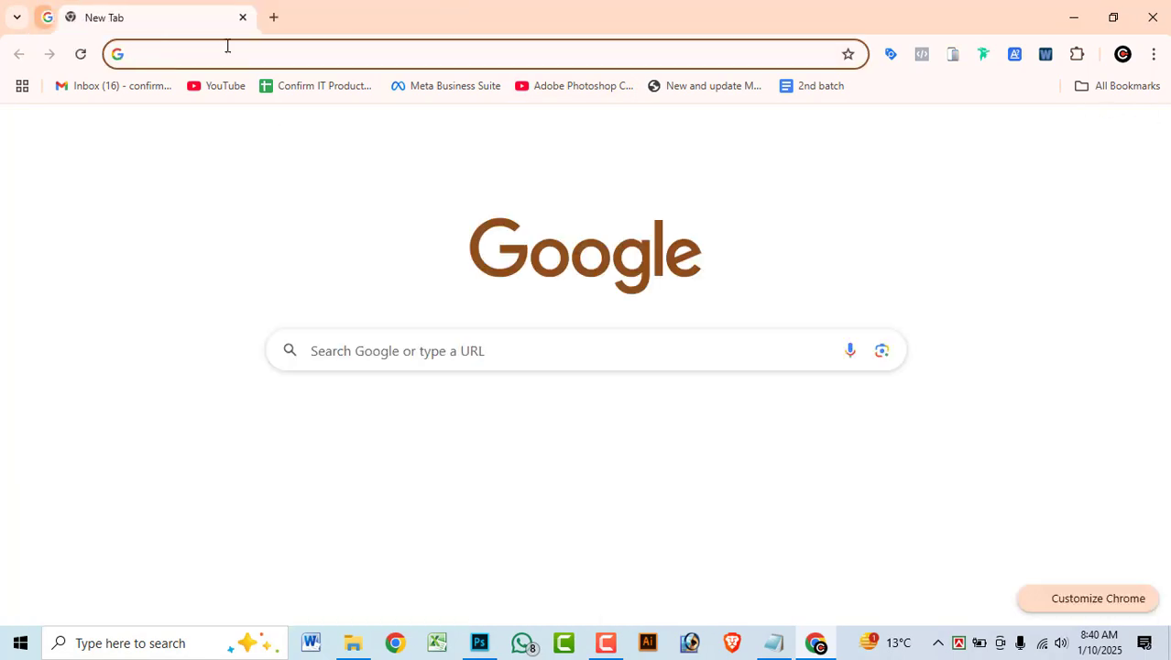
click(239, 44)
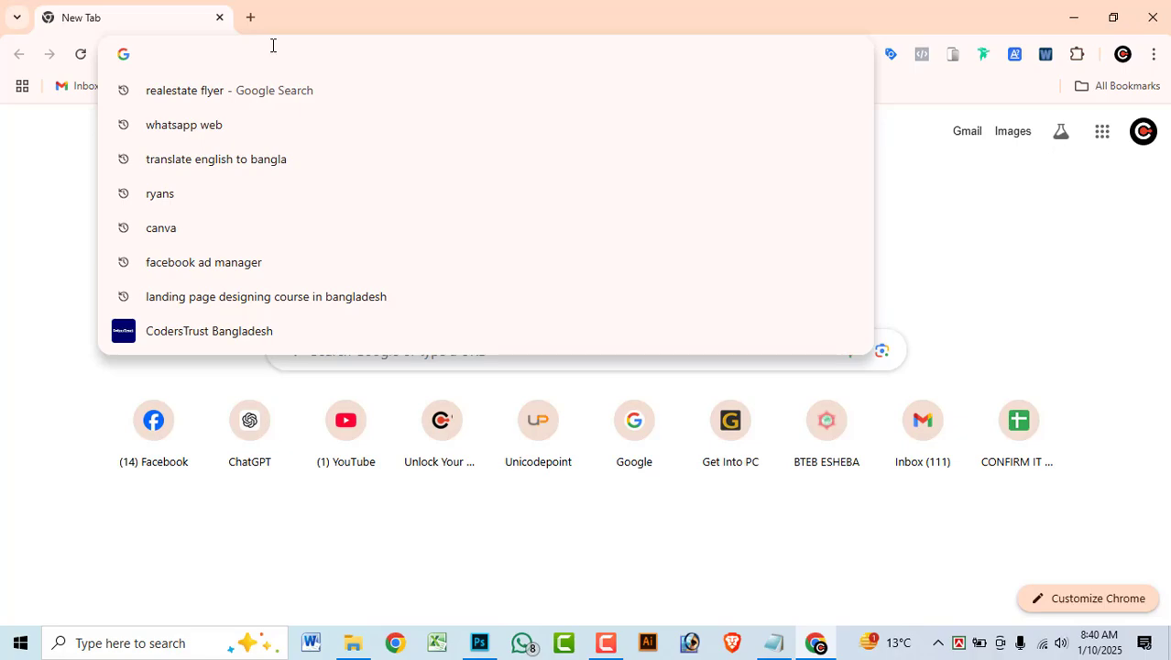
text(moder)
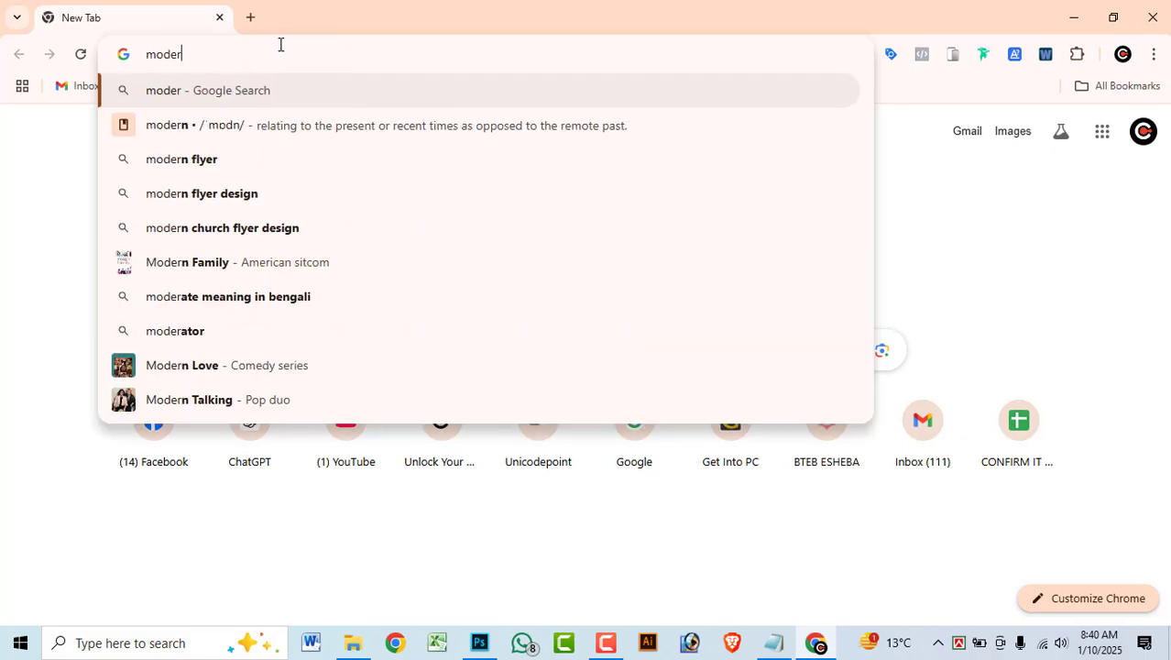
text(n house)
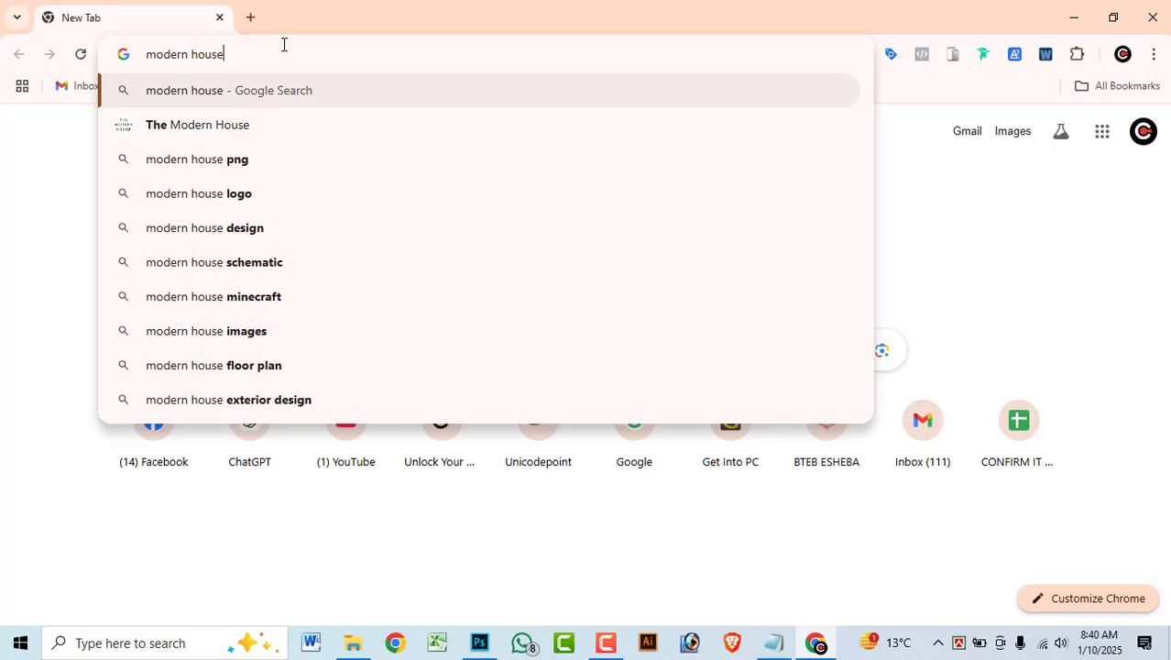
key(Return)
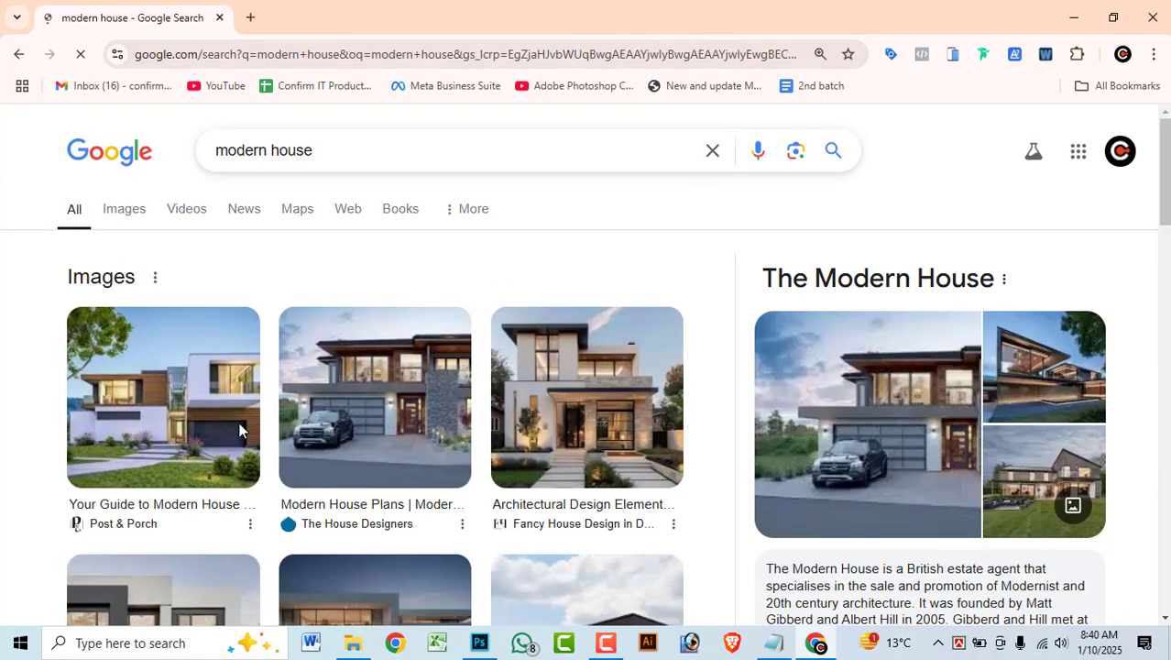
click(135, 220)
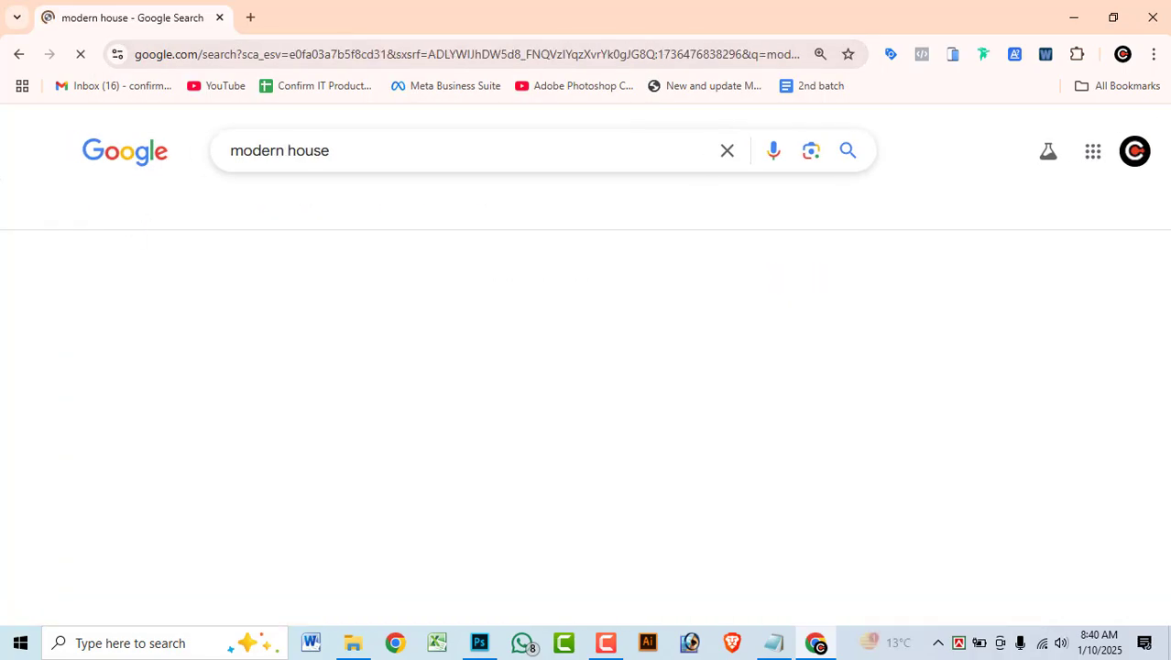
Open the Vintage & Specialty Wood result showing a two-storey house beside a pool and copy its image.
scroll(531, 453, down, 2)
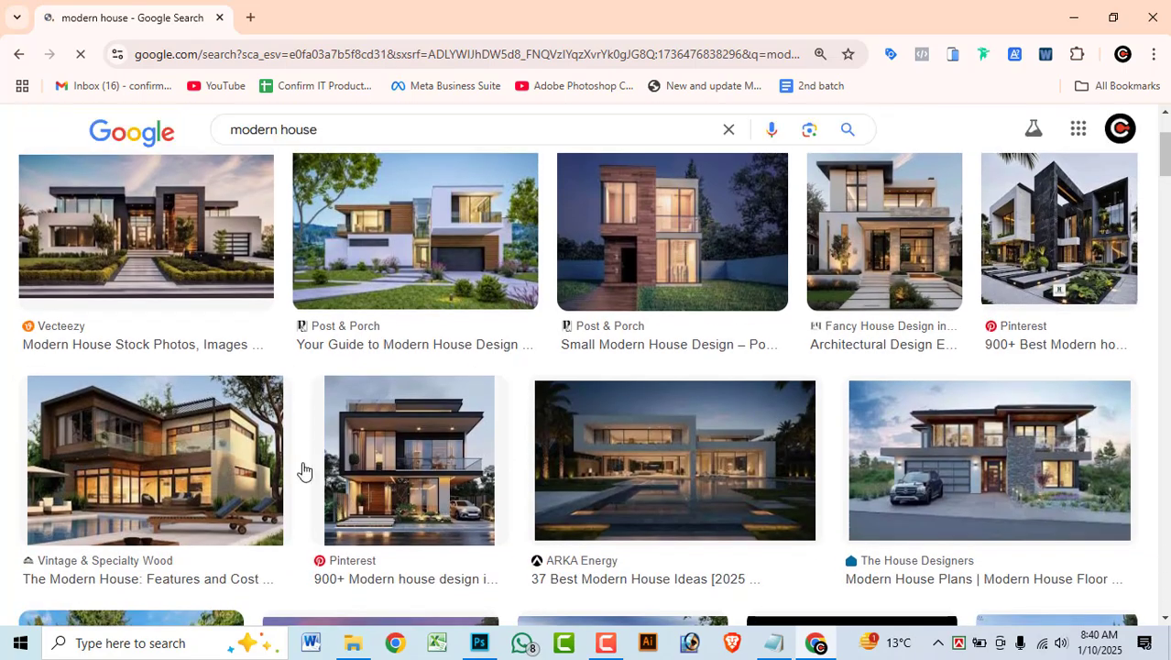
click(79, 476)
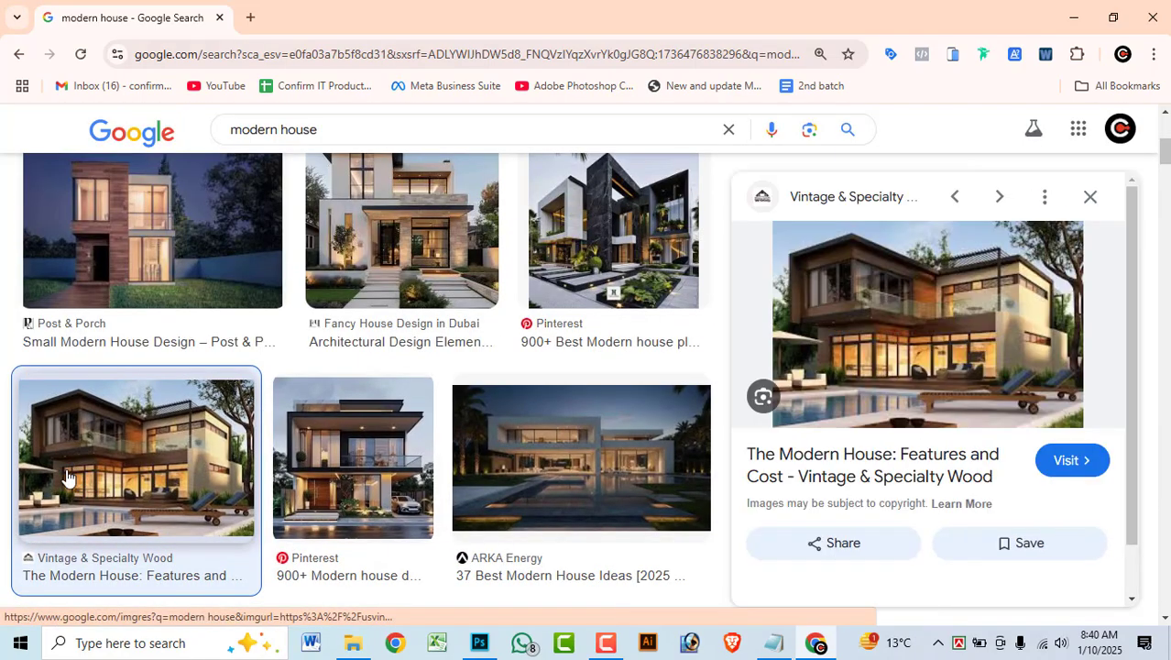
right_click(927, 348)
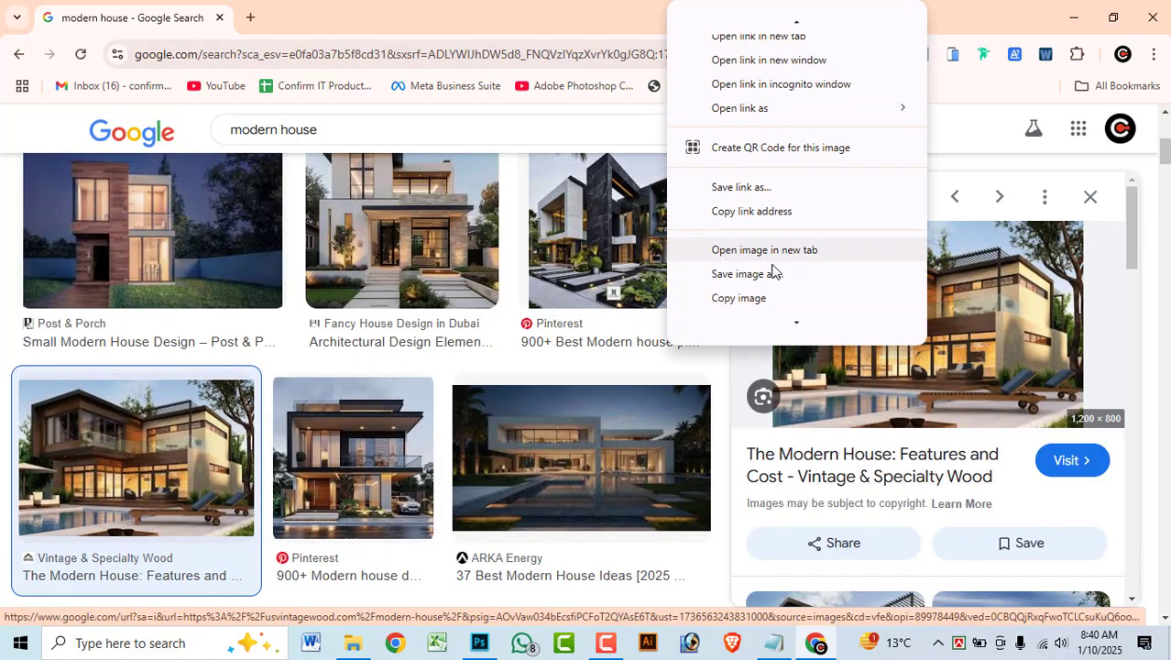
click(751, 298)
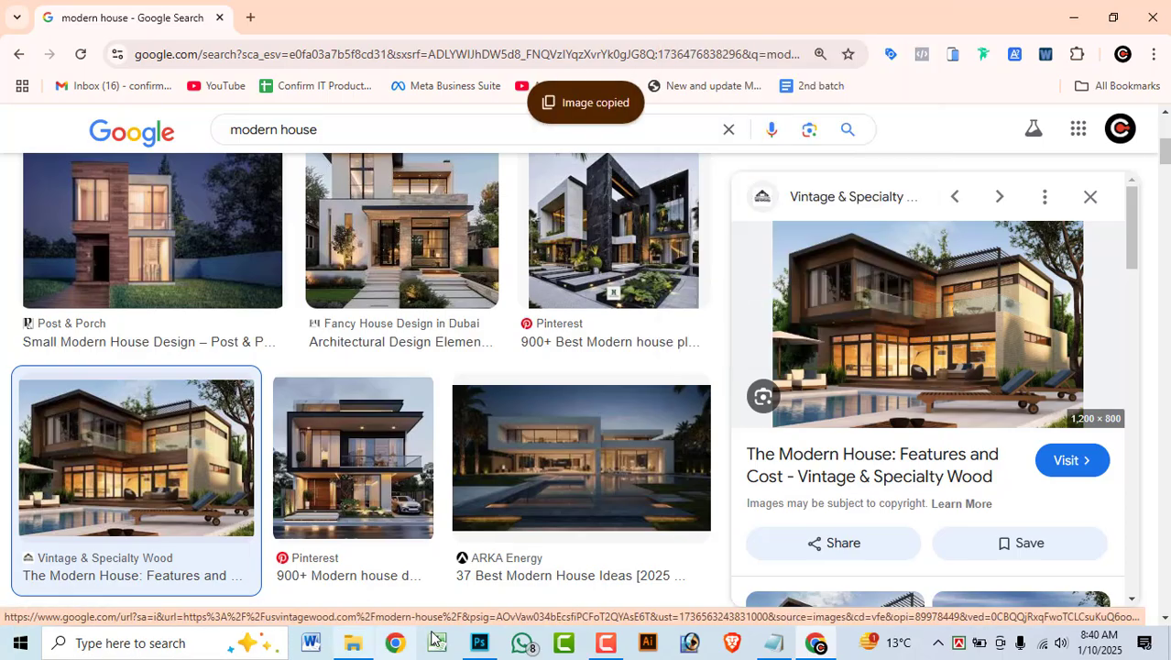
Switch to Photoshop, paste the copied house photo above the large slanted frame's layer, and move it up over the frame.
click(480, 644)
key(ctrl)
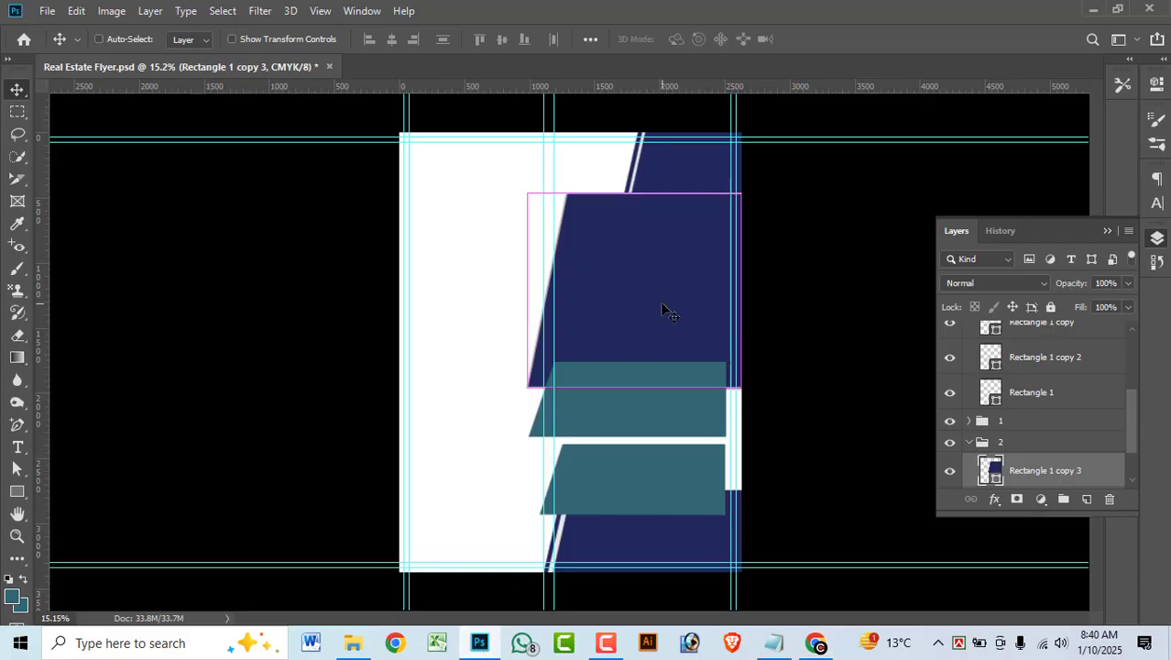
key(ctrl+v)
drag(625, 340, 675, 225)
Enlarge the house photo until it covers the large slanted frame and clip it to the frame with a clipping mask.
key(ctrl+t)
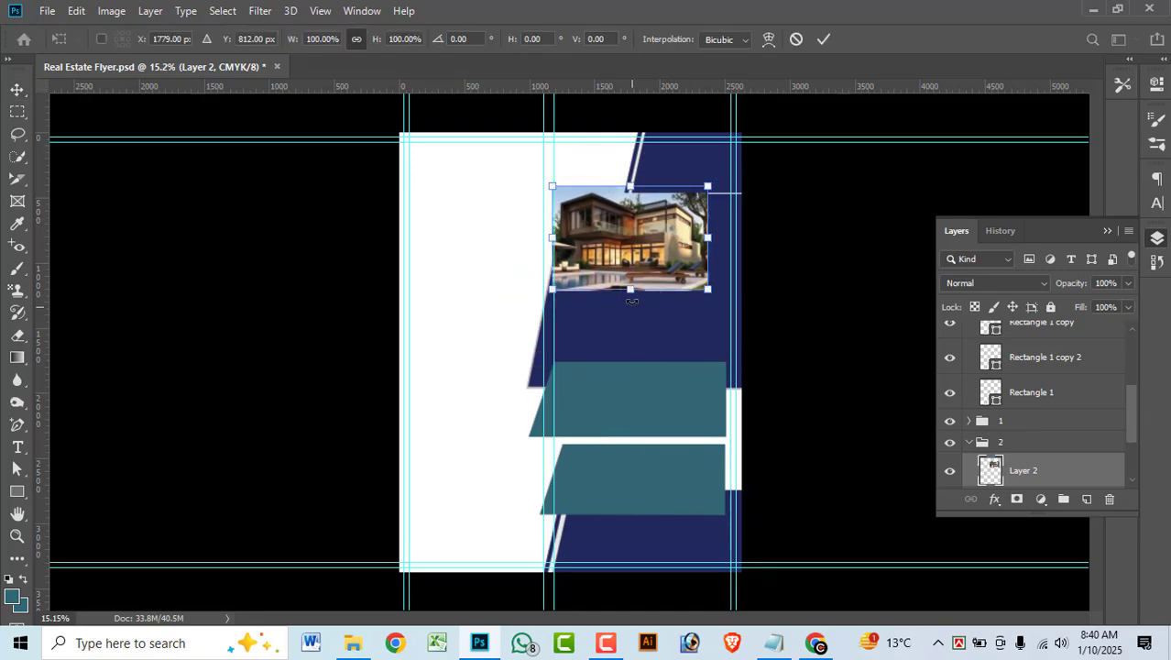
drag(630, 291, 662, 306)
drag(632, 198, 633, 182)
drag(635, 251, 636, 257)
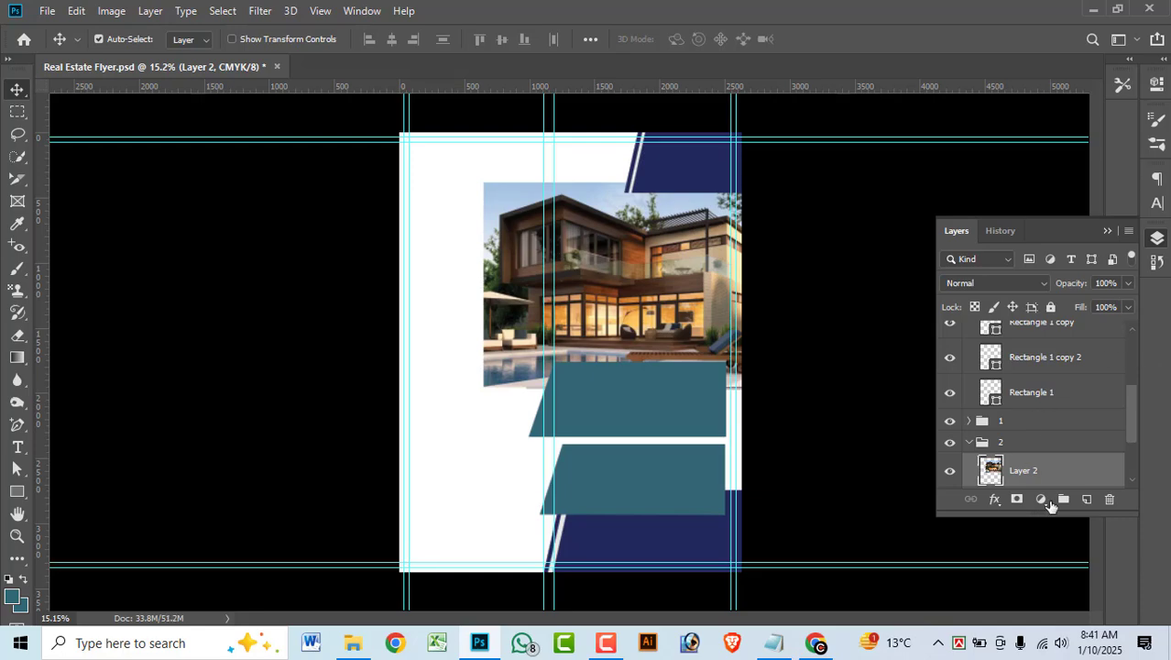
right_click(1043, 470)
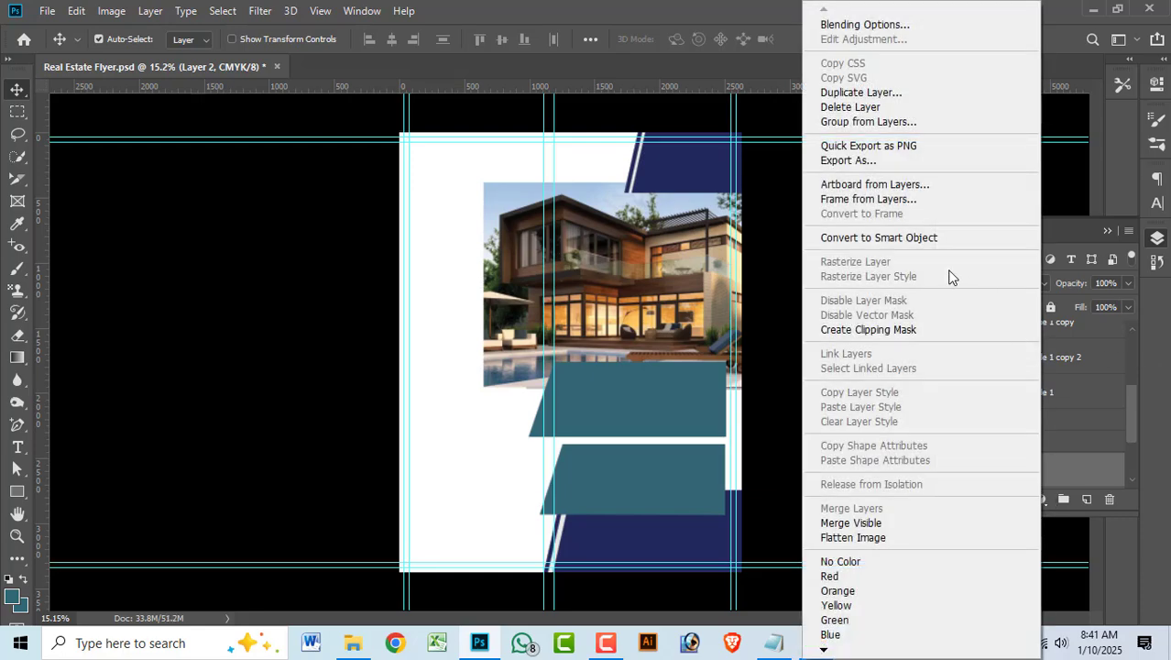
click(885, 331)
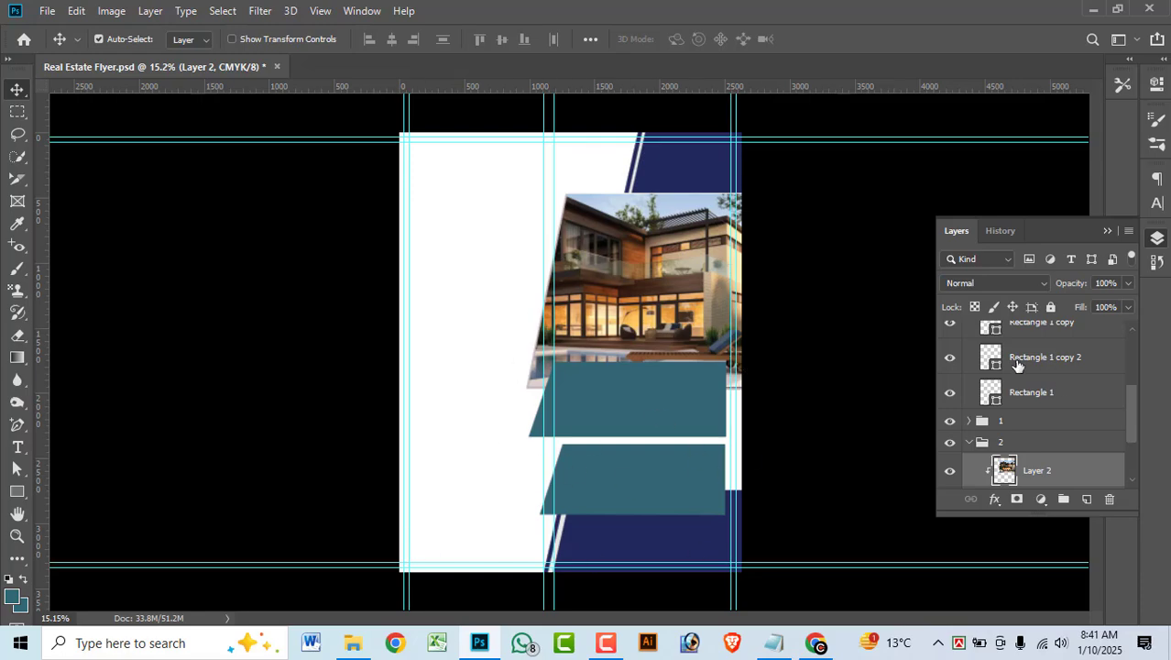
Toggle the reference Layer 1 to compare the clipped house photo with the original flyer, leaving the reference hidden.
scroll(1026, 369, up, 3)
click(949, 341)
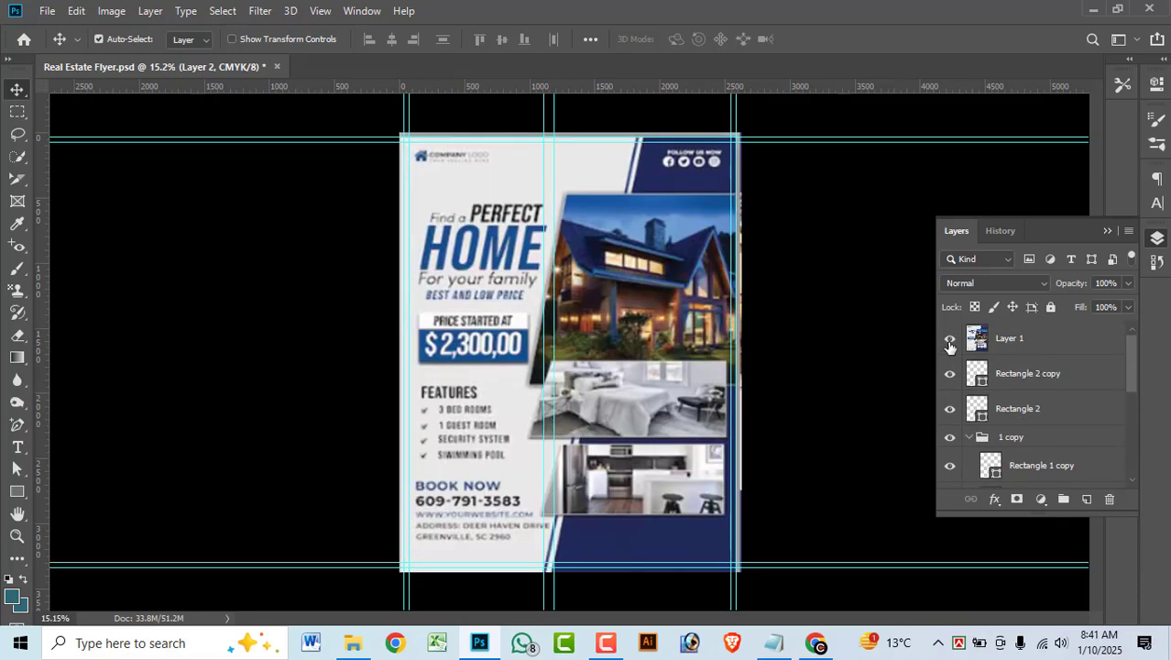
click(950, 341)
click(950, 340)
click(951, 341)
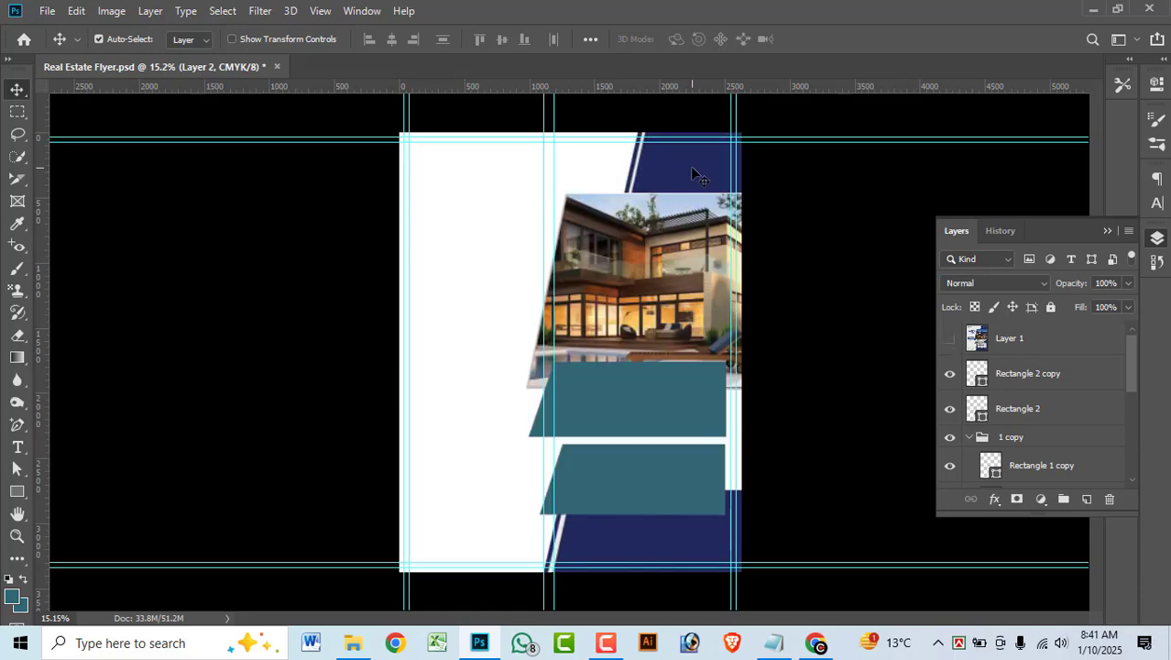
click(949, 341)
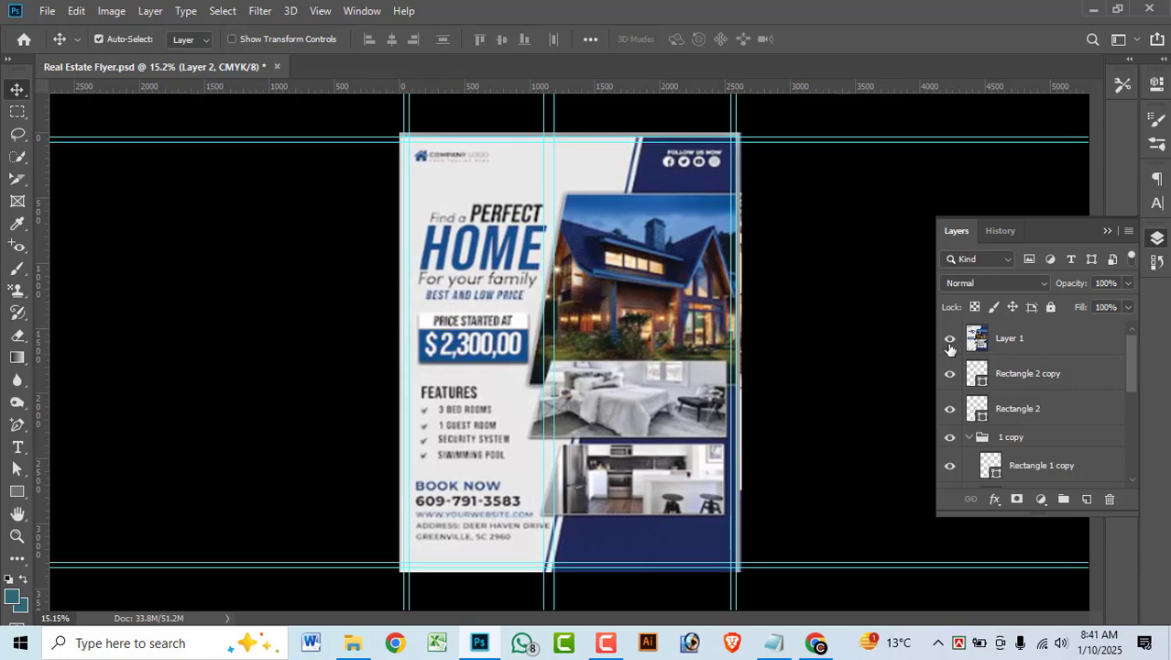
click(949, 341)
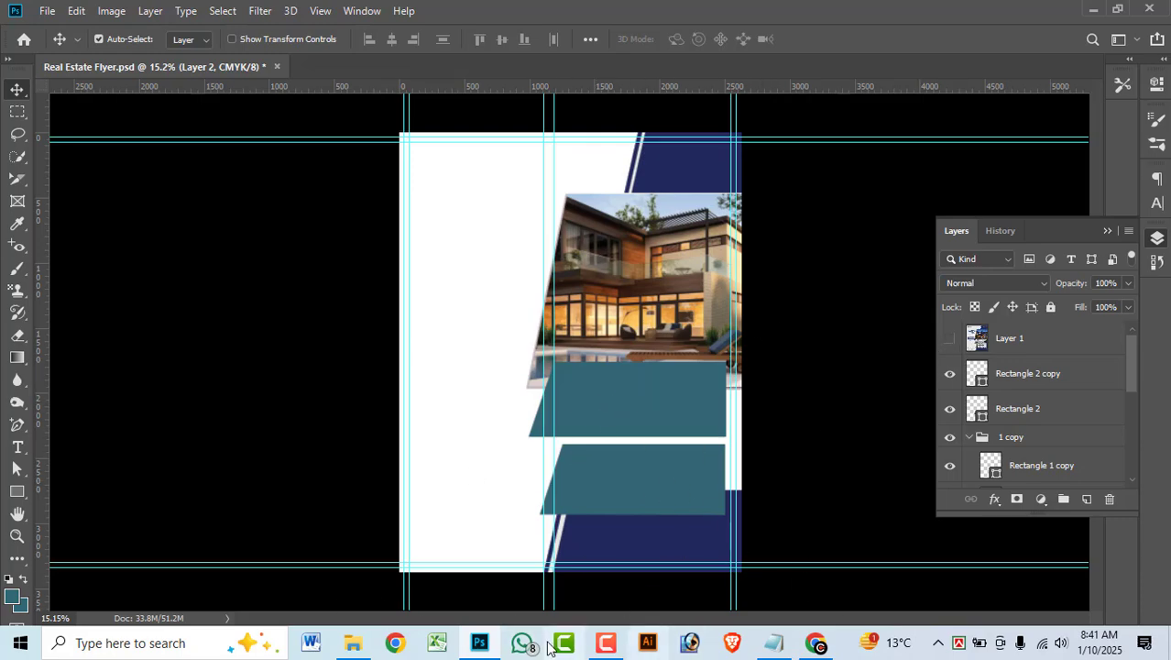
Switch to Chrome and change the Google Images search to "modern house badroom".
mouse_move(775, 651)
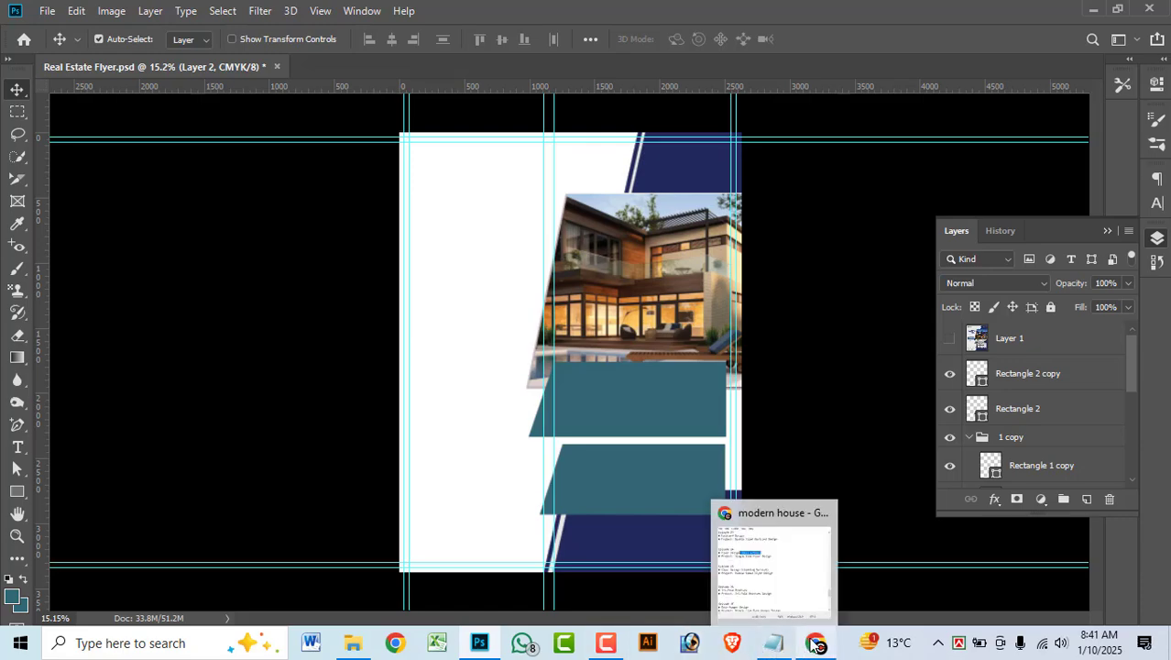
click(816, 642)
click(345, 130)
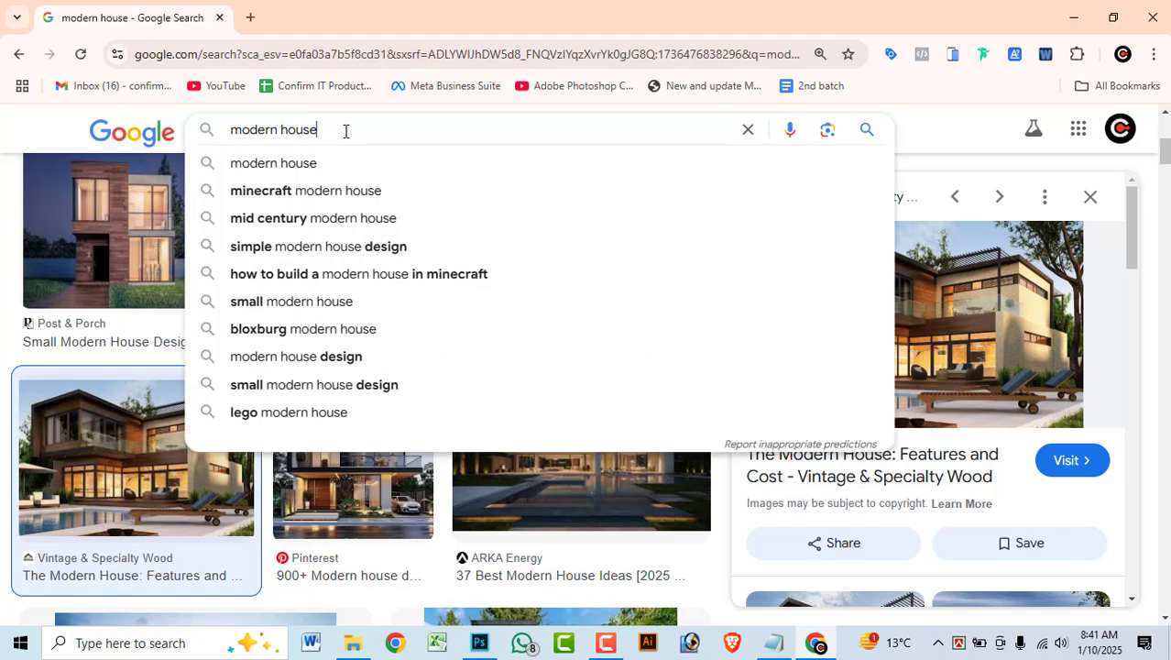
text(ba)
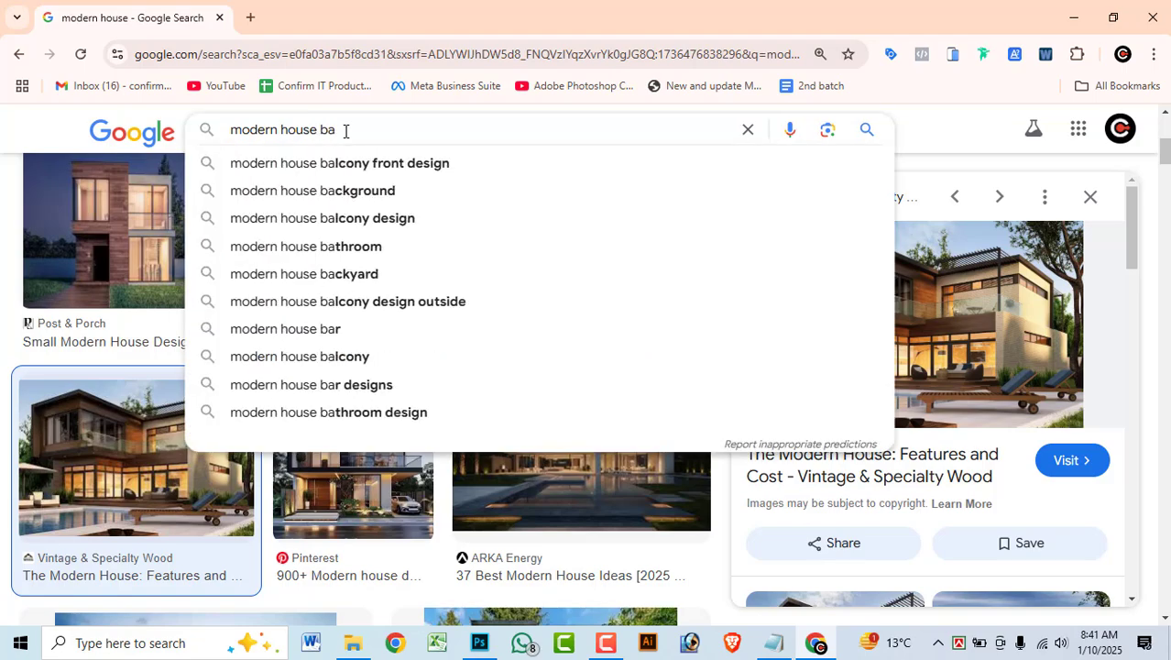
text(diroom)
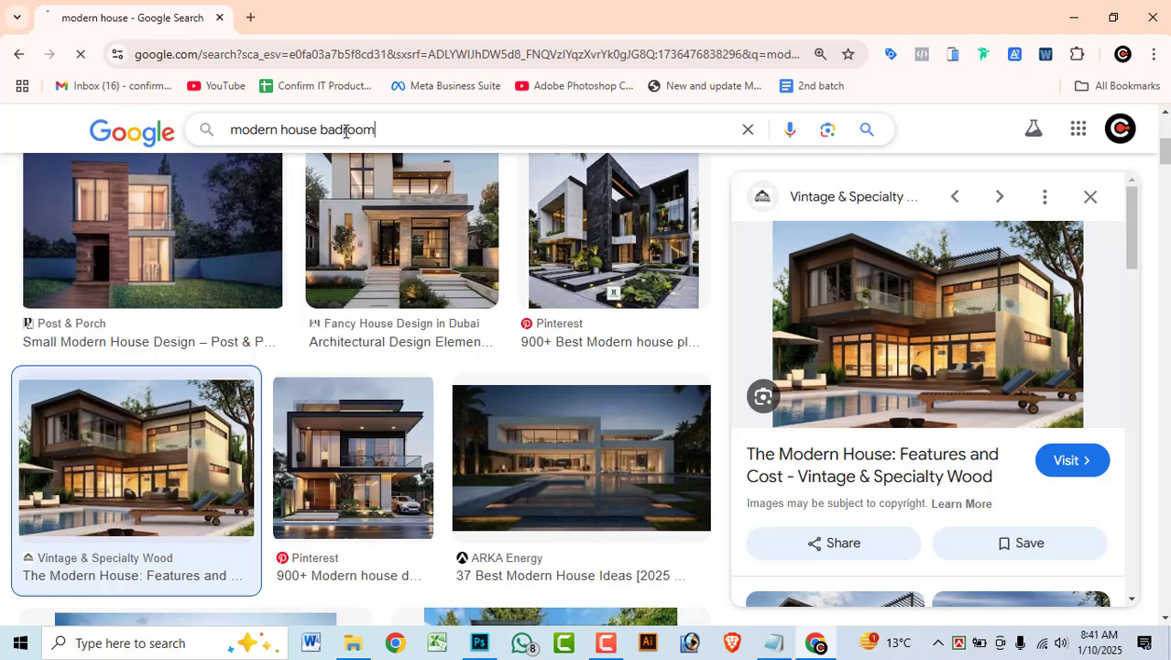
key(Return)
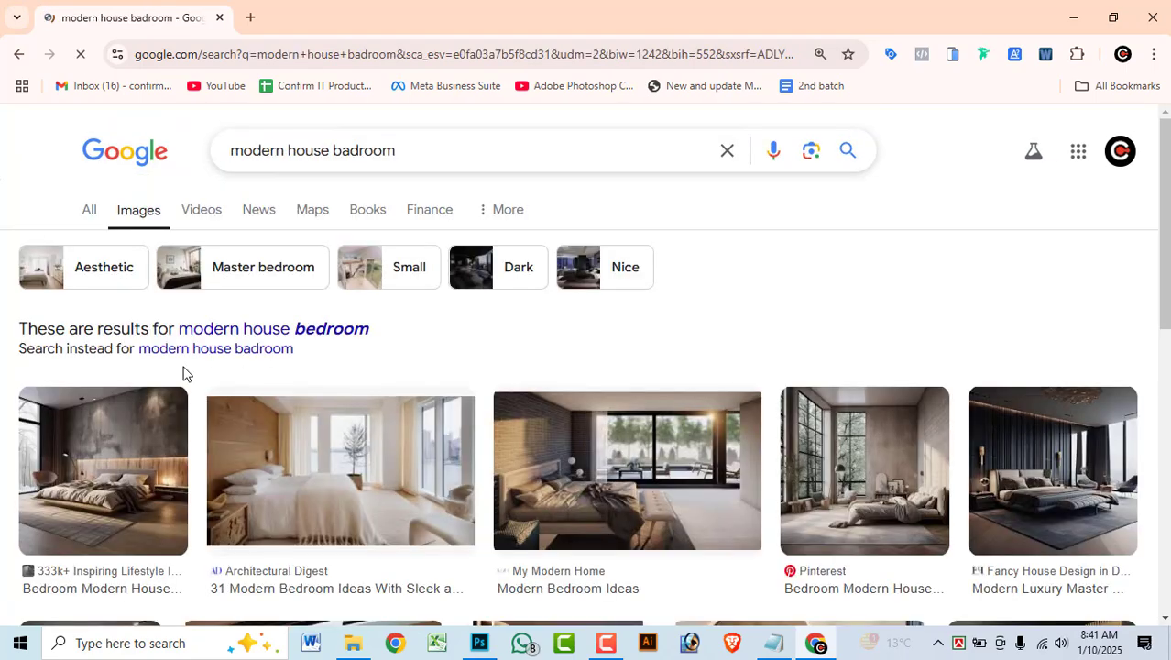
Find the Decorilla bedroom photo with the white bed and wooden dressers through the related images and copy it.
scroll(495, 449, down, 2)
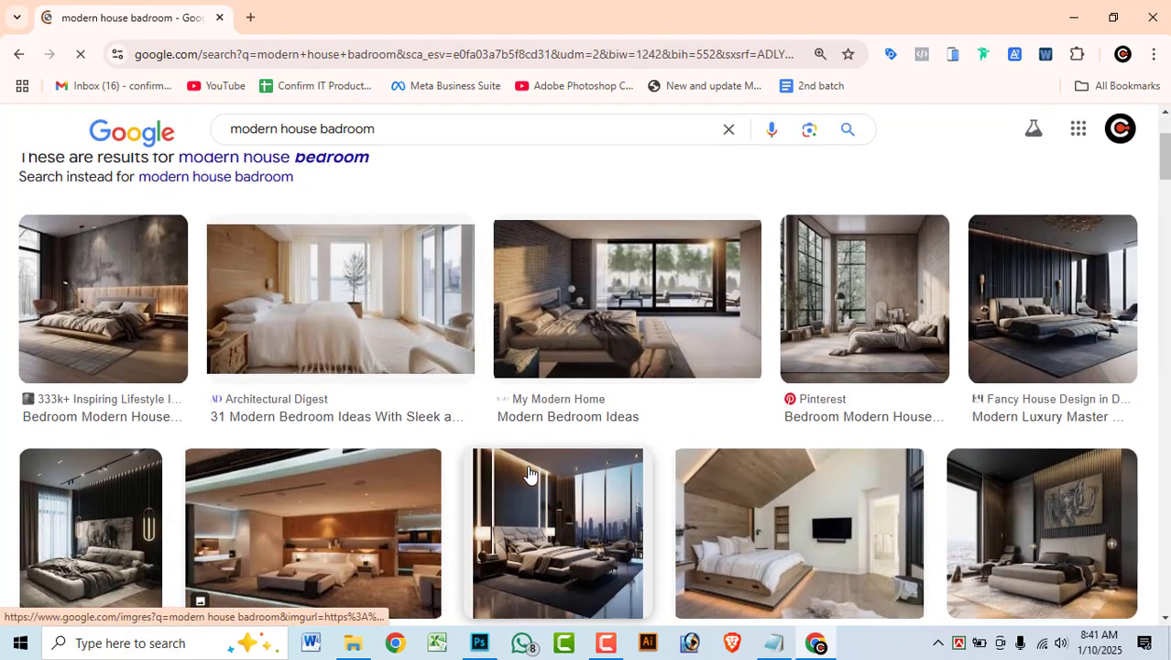
click(372, 319)
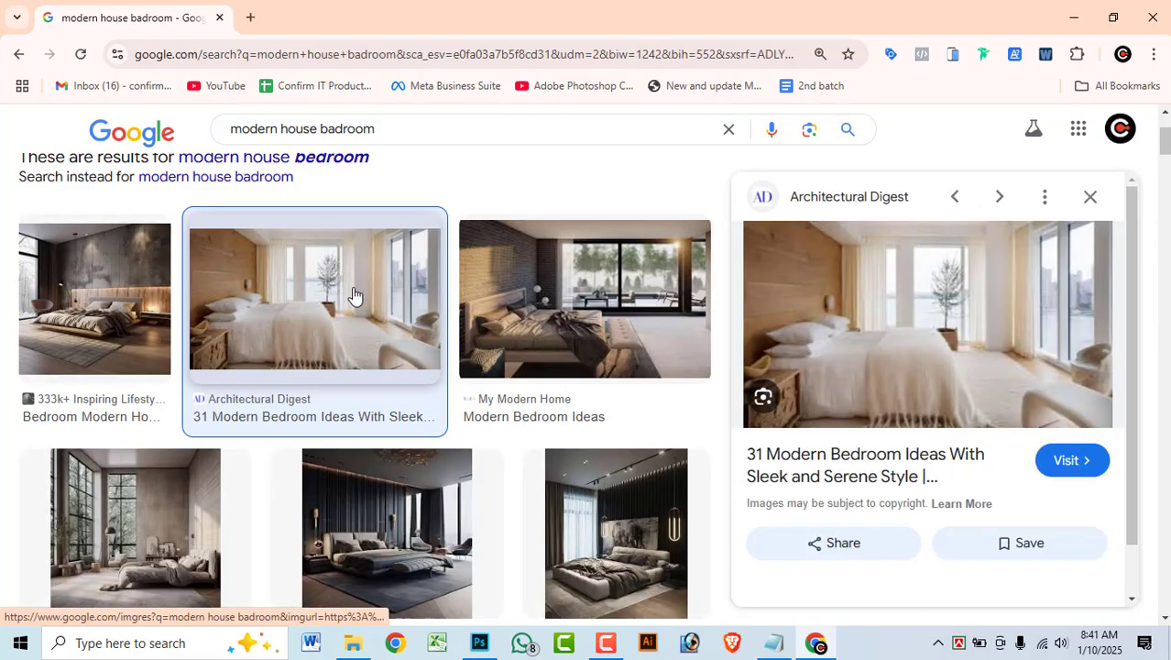
scroll(1053, 372, down, 7)
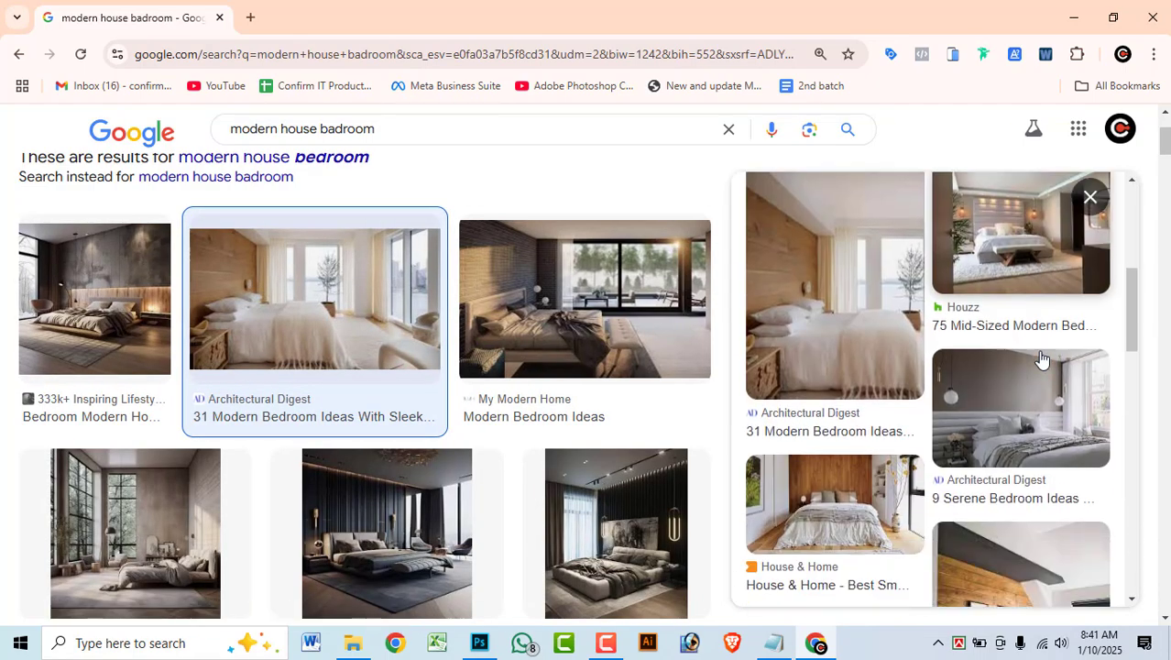
scroll(910, 319, down, 5)
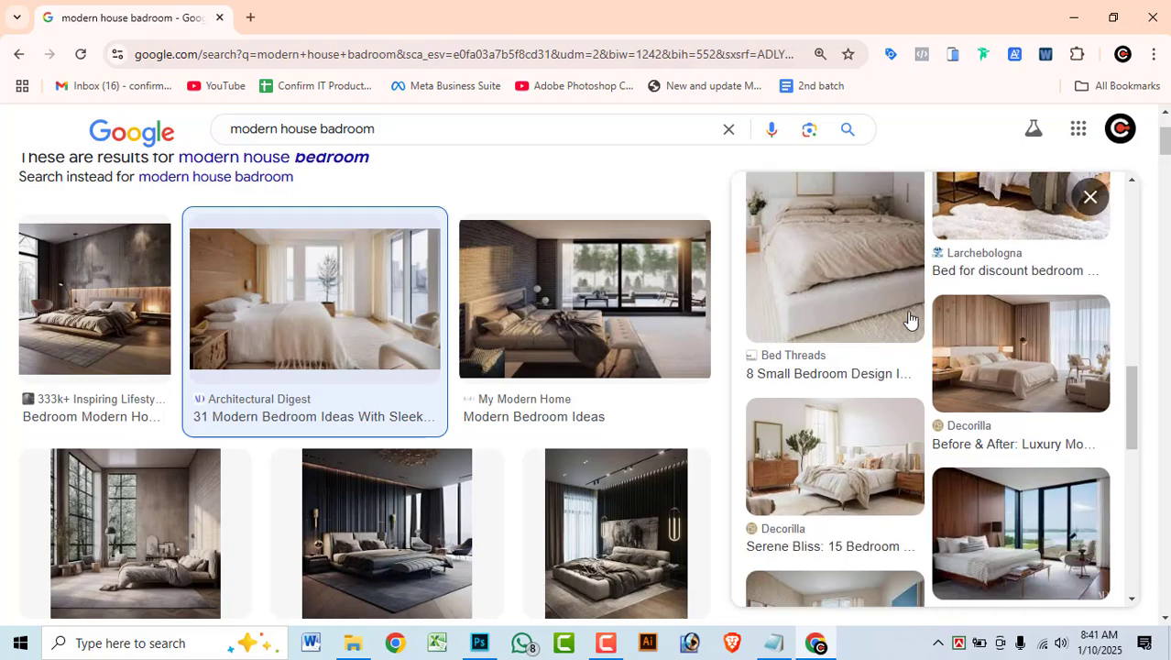
click(836, 454)
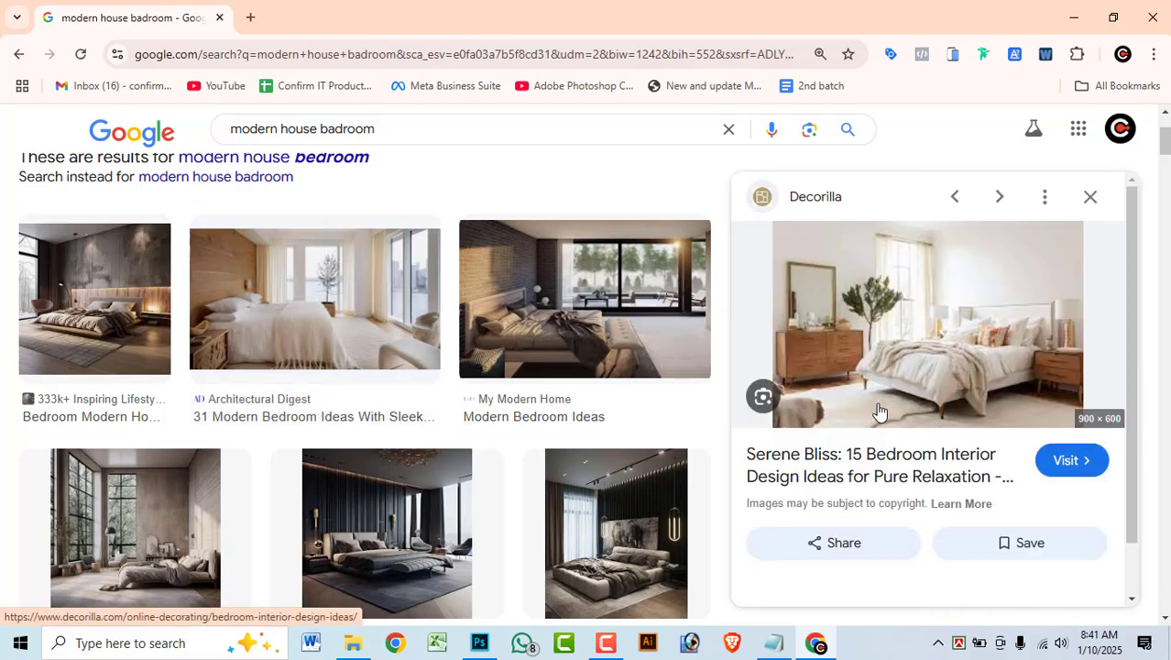
right_click(963, 313)
scroll(768, 573, down, 1)
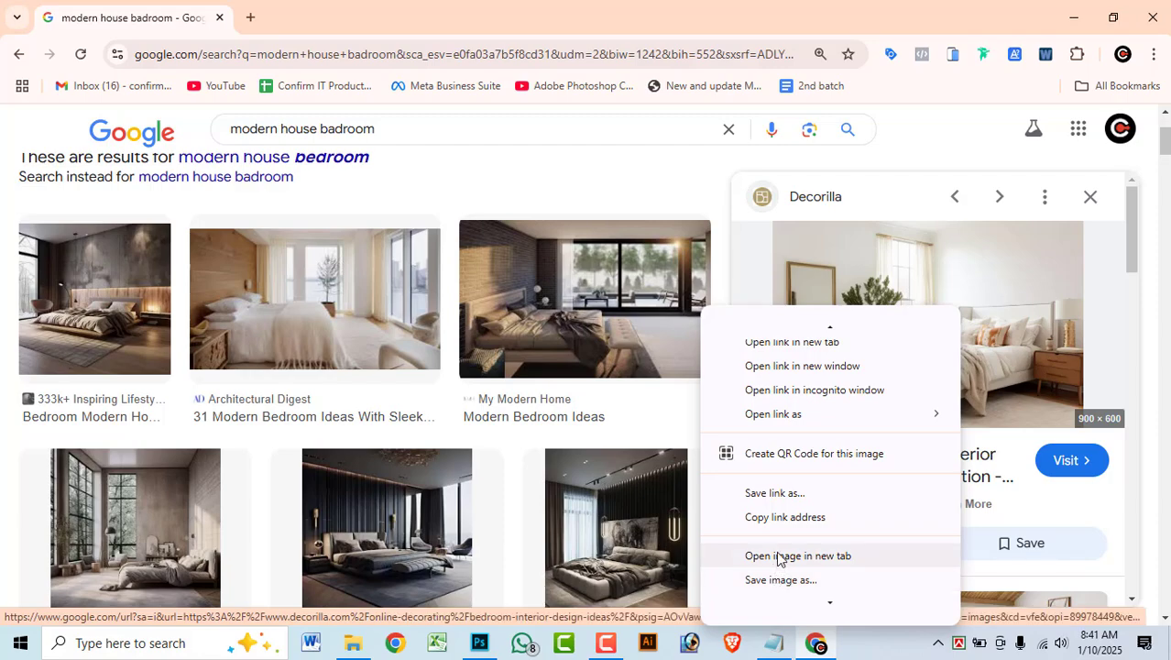
scroll(806, 526, down, 2)
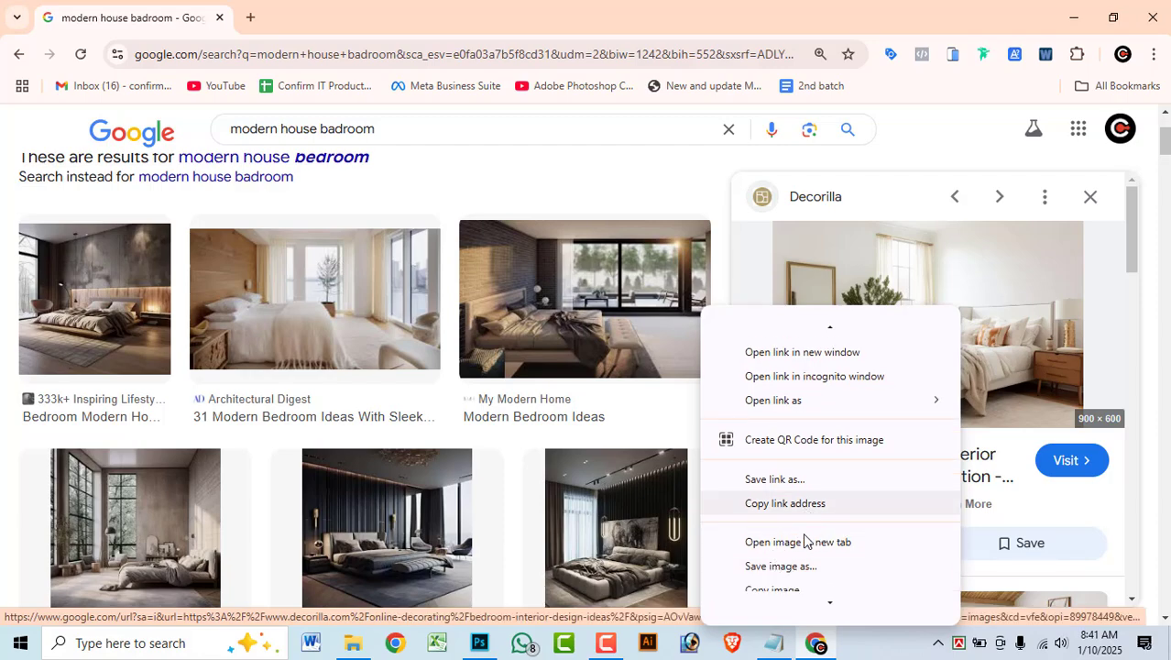
click(788, 579)
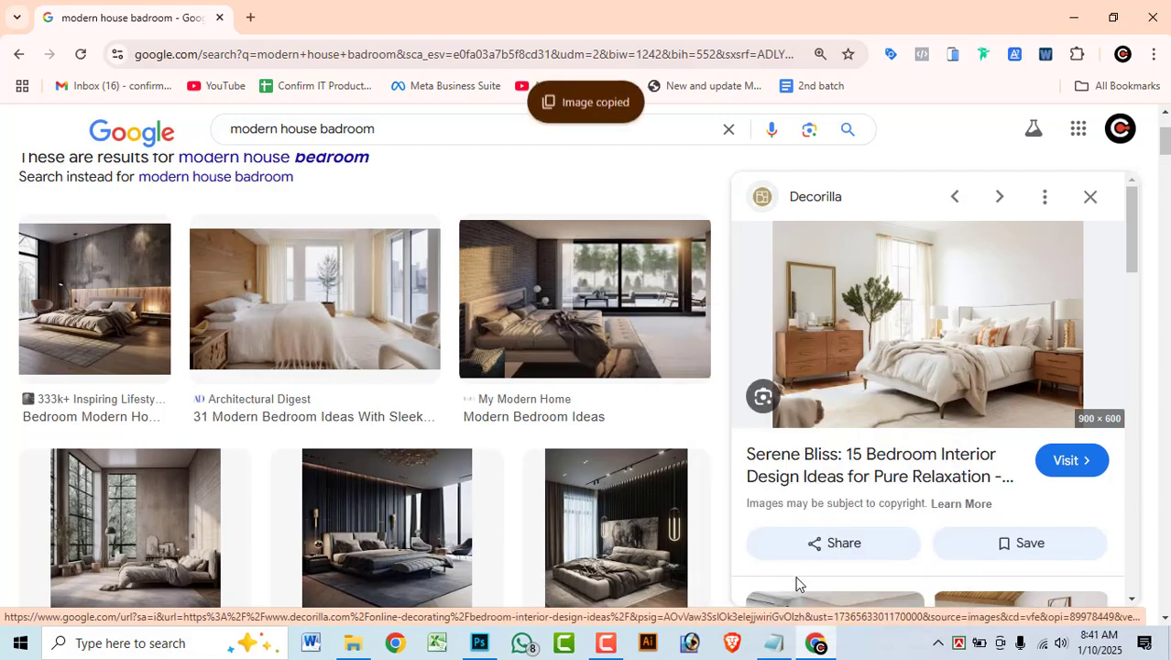
Switch to Photoshop, paste the bedroom photo above the upper small frame's Rectangle 2 layer, and move it over that frame.
click(479, 642)
click(654, 392)
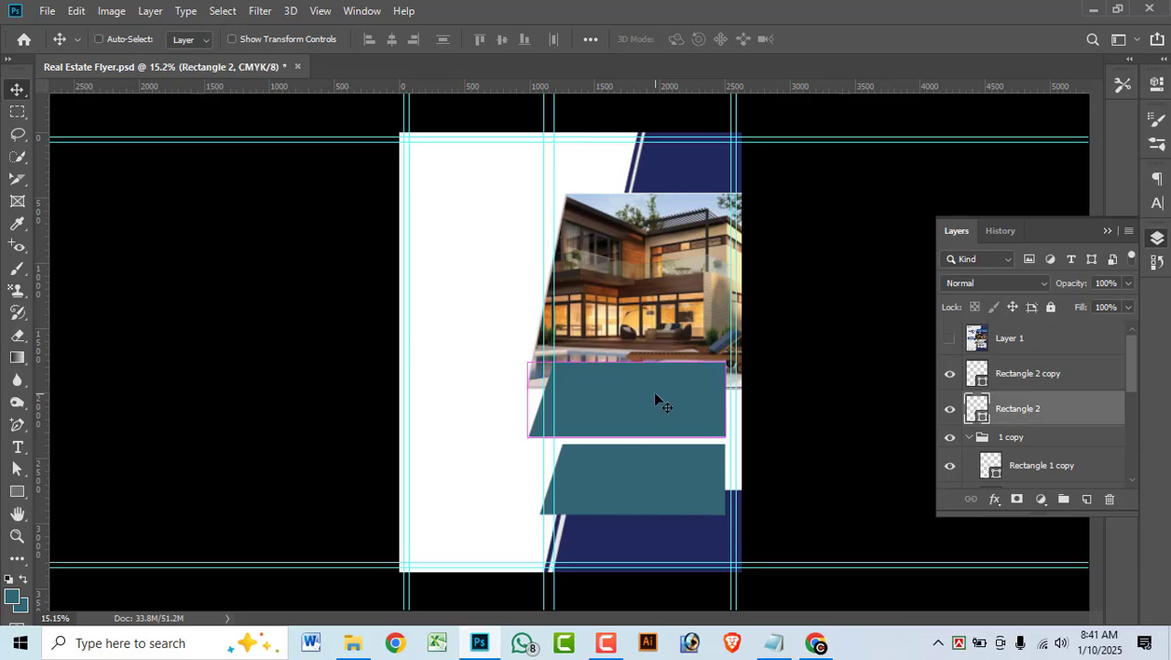
key(ctrl+v)
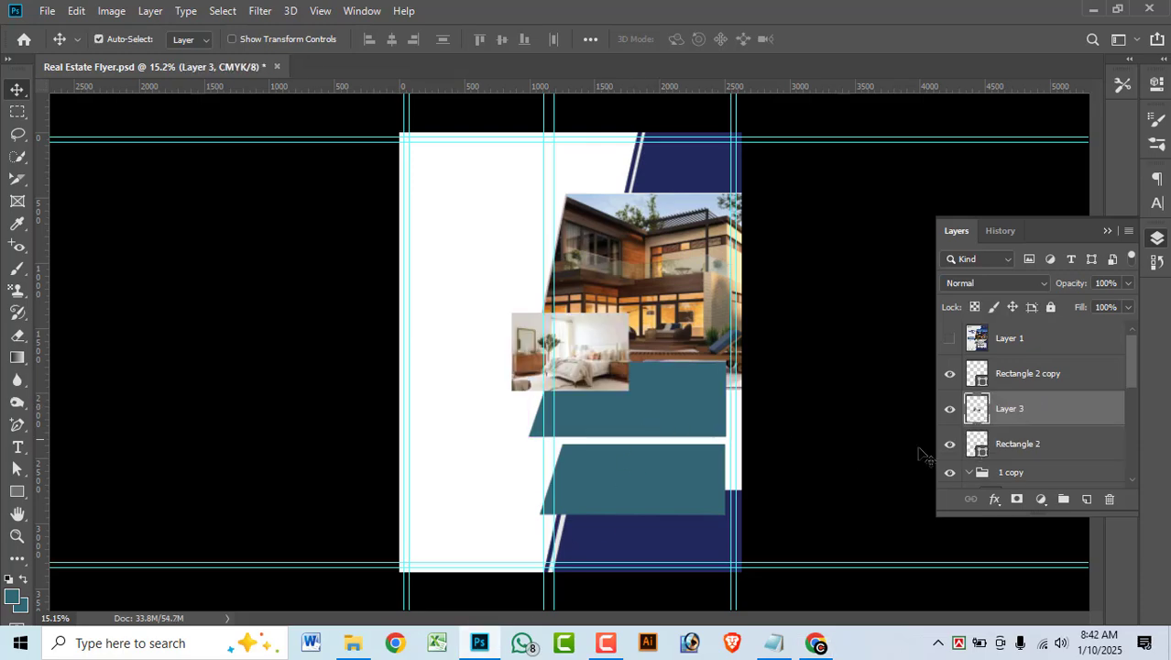
click(950, 443)
click(950, 444)
drag(597, 358, 619, 477)
Enlarge the bedroom photo to cover the upper small frame and clip it to the frame with a clipping mask.
key(ctrl+t)
drag(633, 407, 641, 397)
key(Return)
right_click(1037, 411)
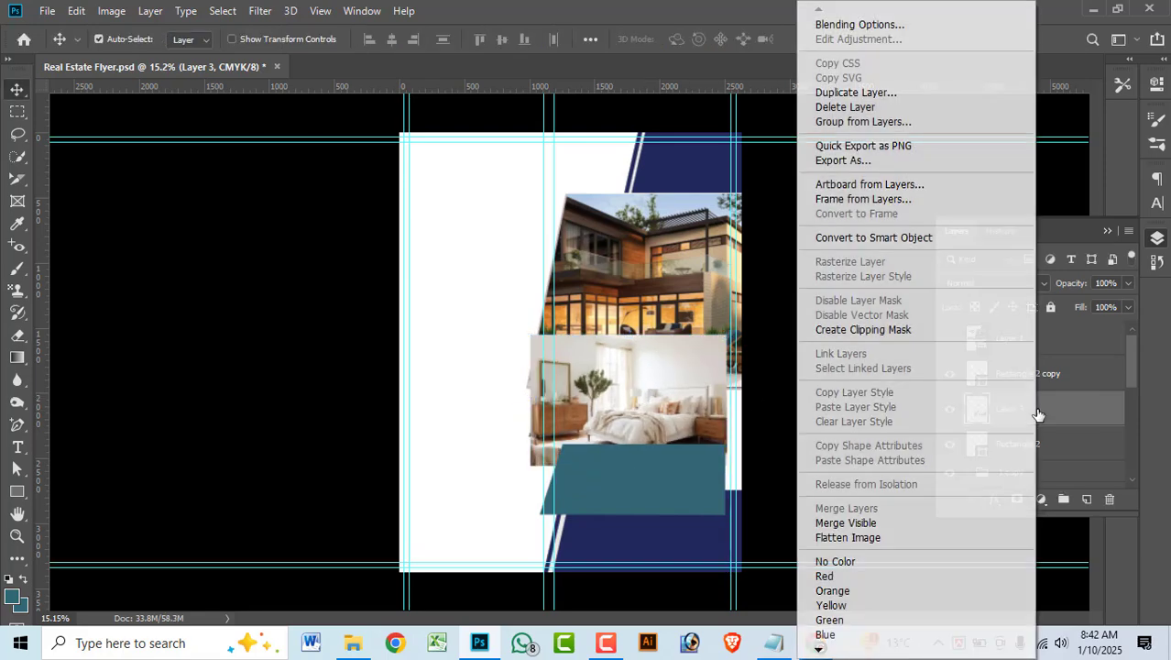
click(879, 329)
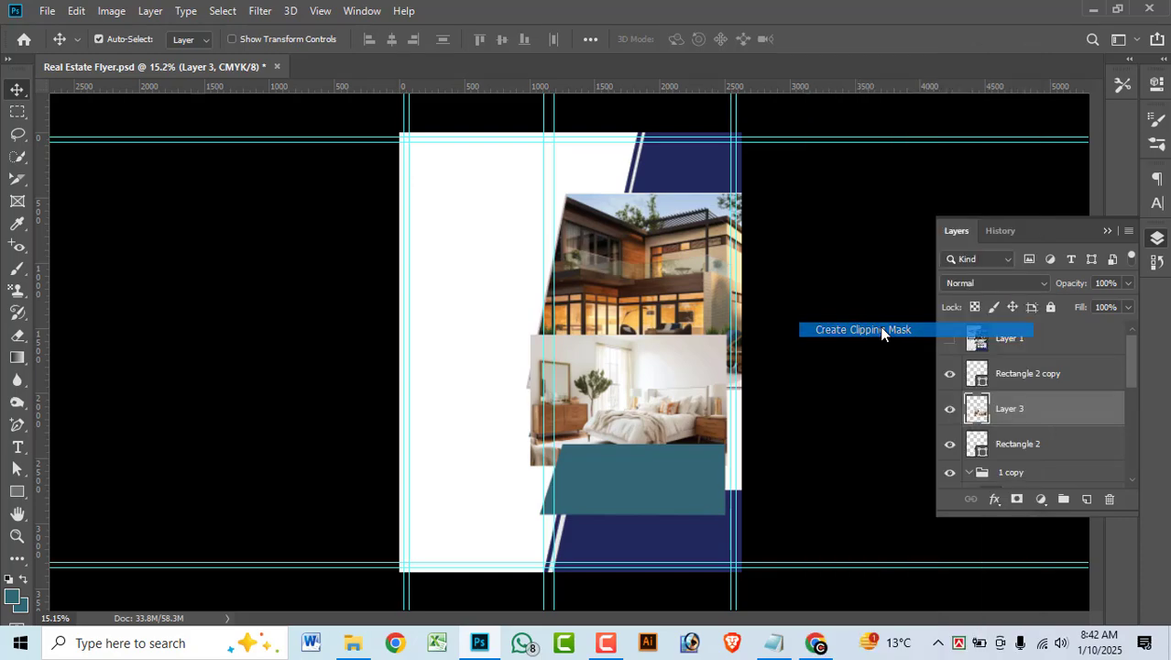
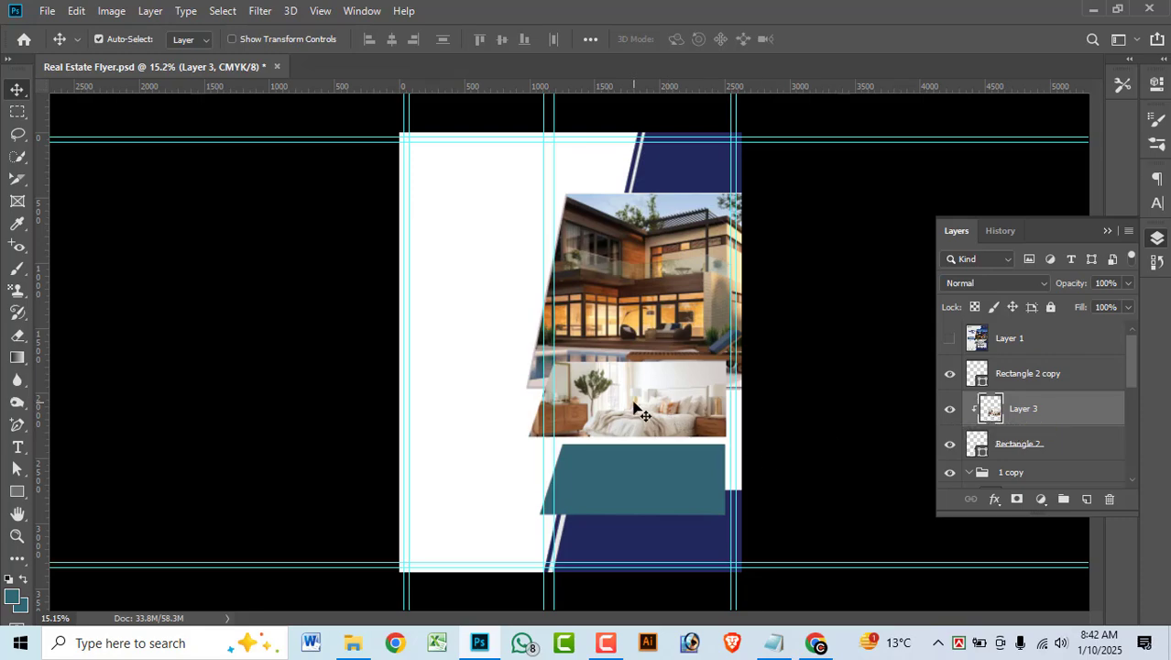
drag(647, 414, 649, 414)
Select the lower small frame's layer, switch to Chrome, and change the Google Images search to "modern house kitchen".
click(643, 488)
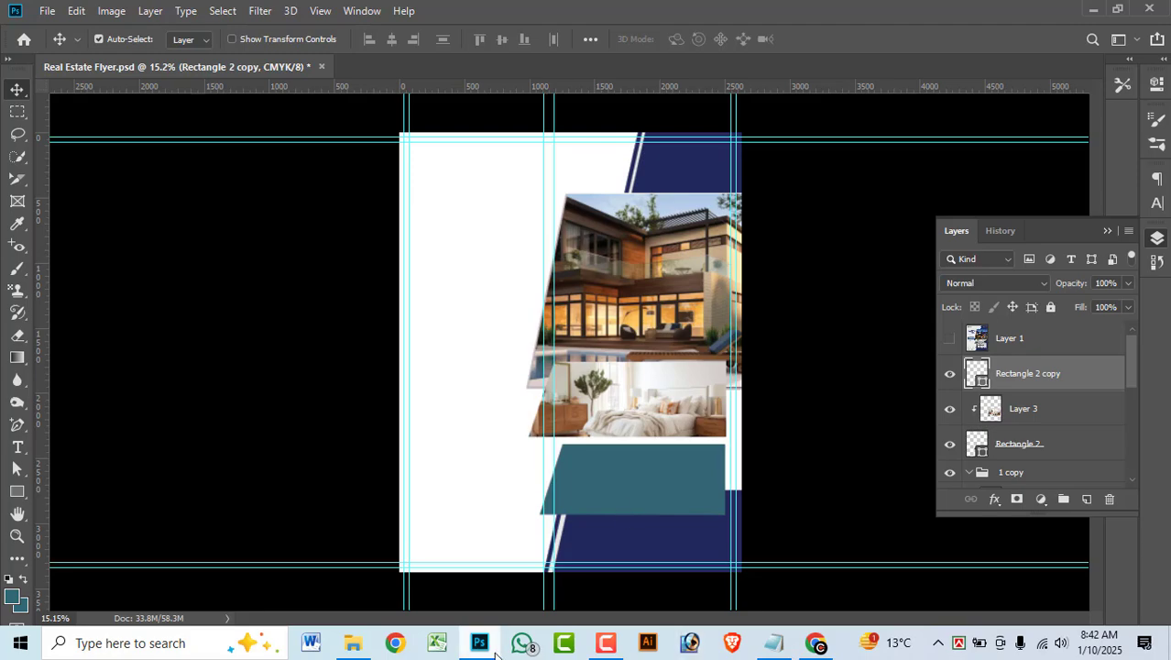
click(818, 644)
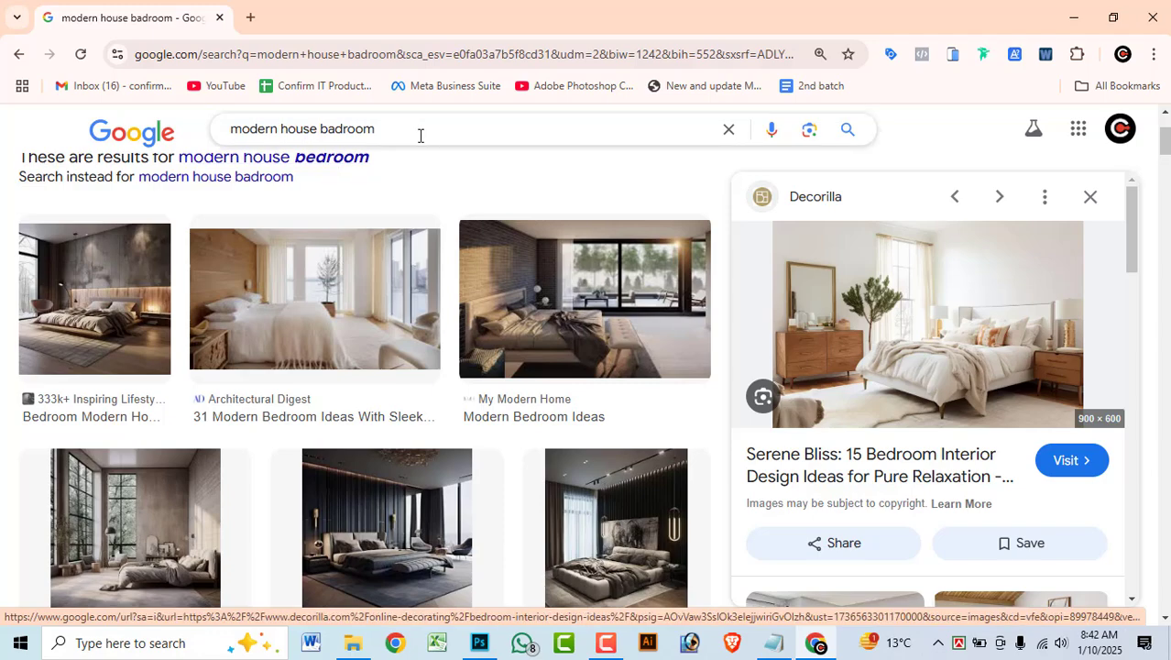
drag(427, 132, 309, 125)
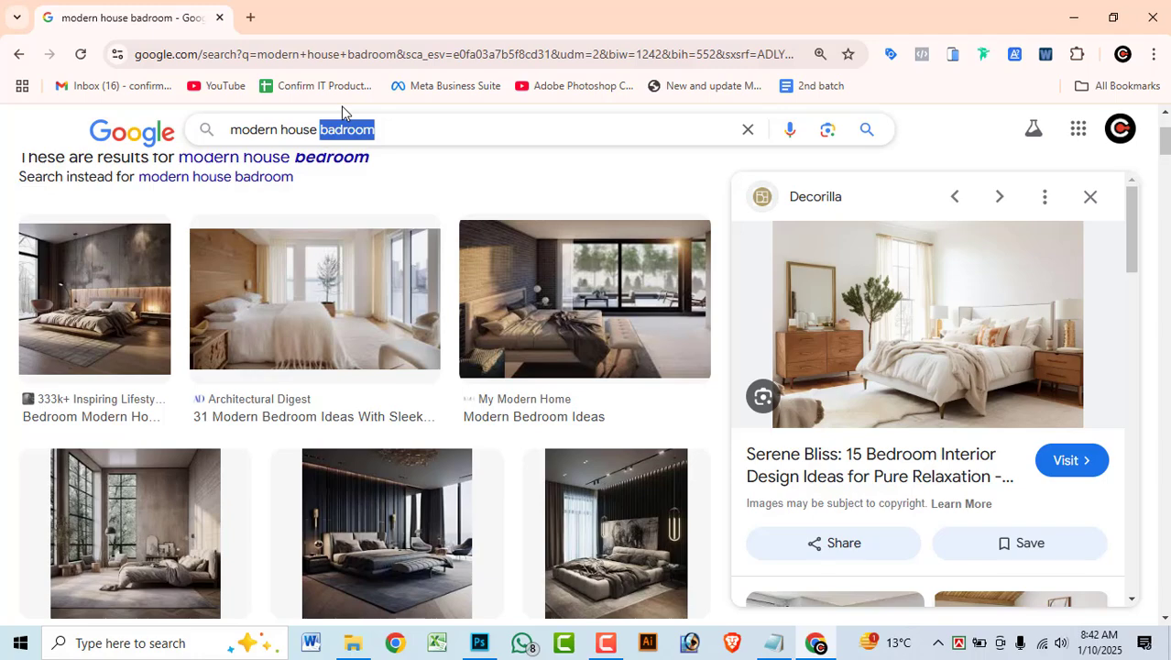
text(kitchen)
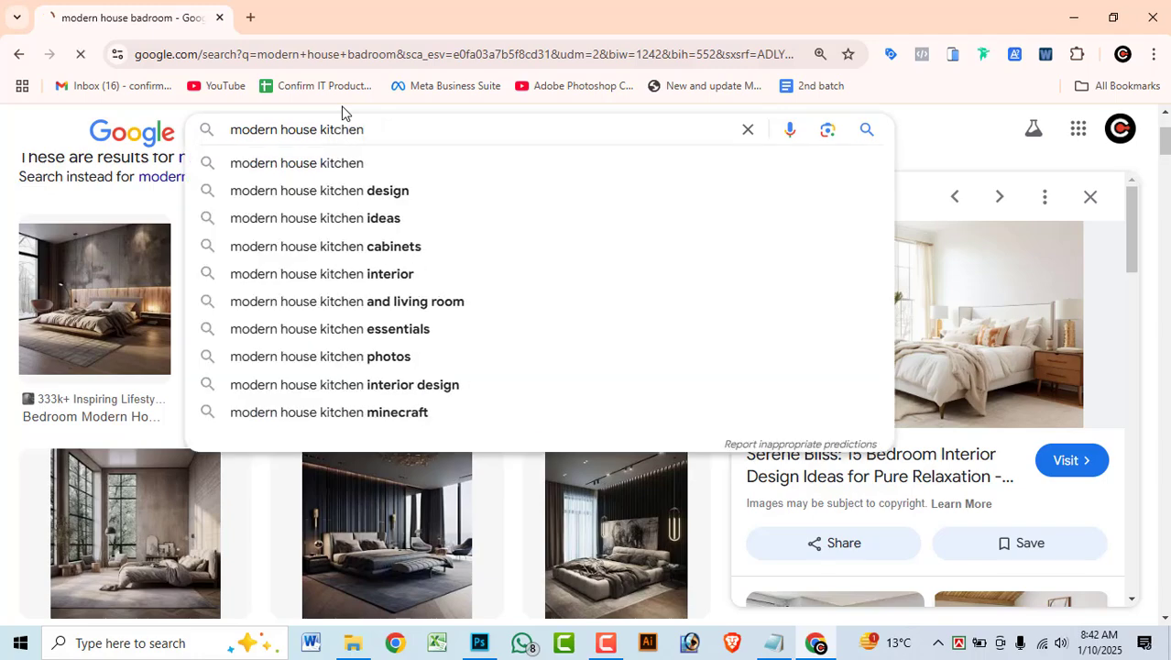
key(Return)
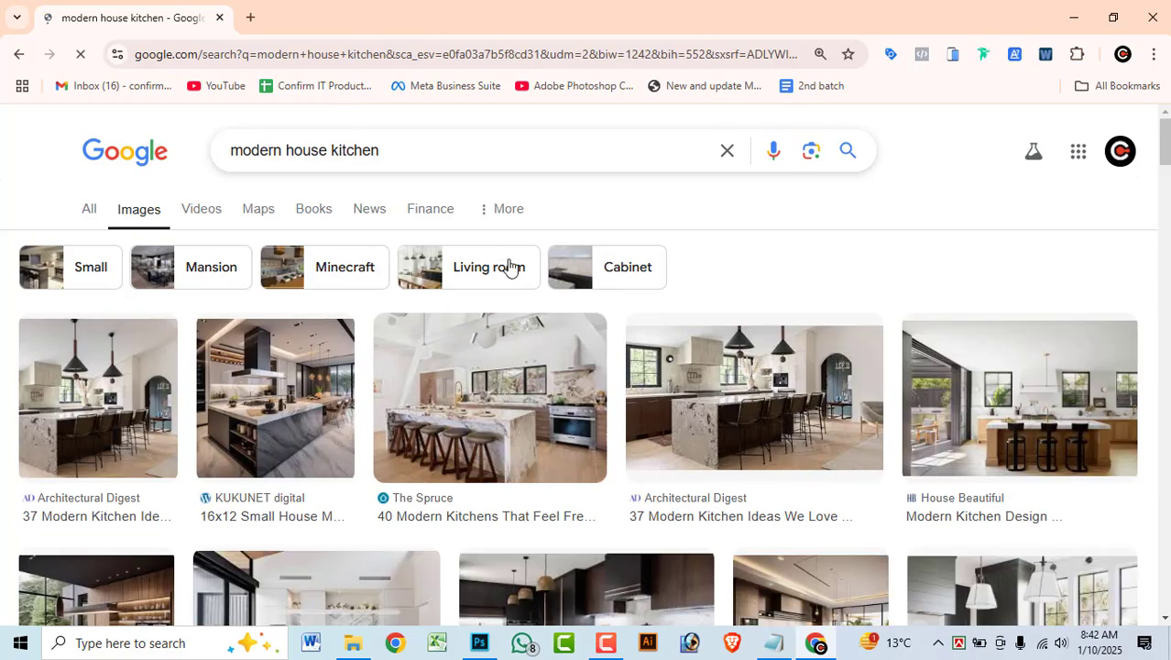
Find the Fancy House Design kitchen photo with the marble island and bar stools and copy the image.
scroll(489, 266, down, 2)
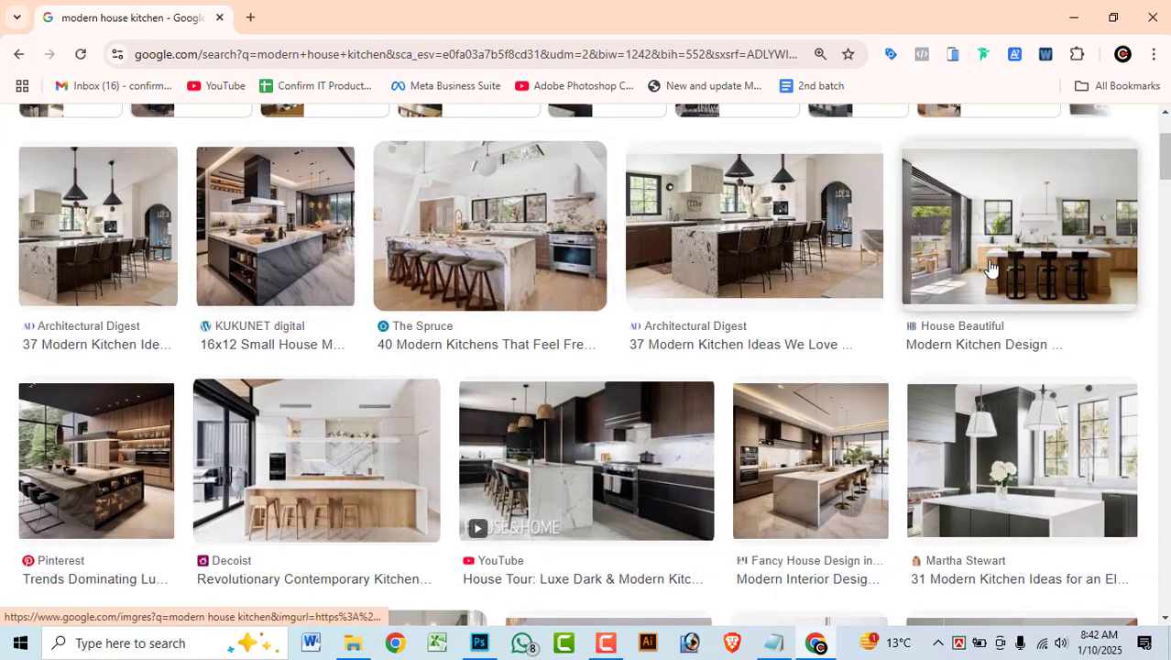
scroll(875, 265, down, 2)
scroll(870, 265, down, 1)
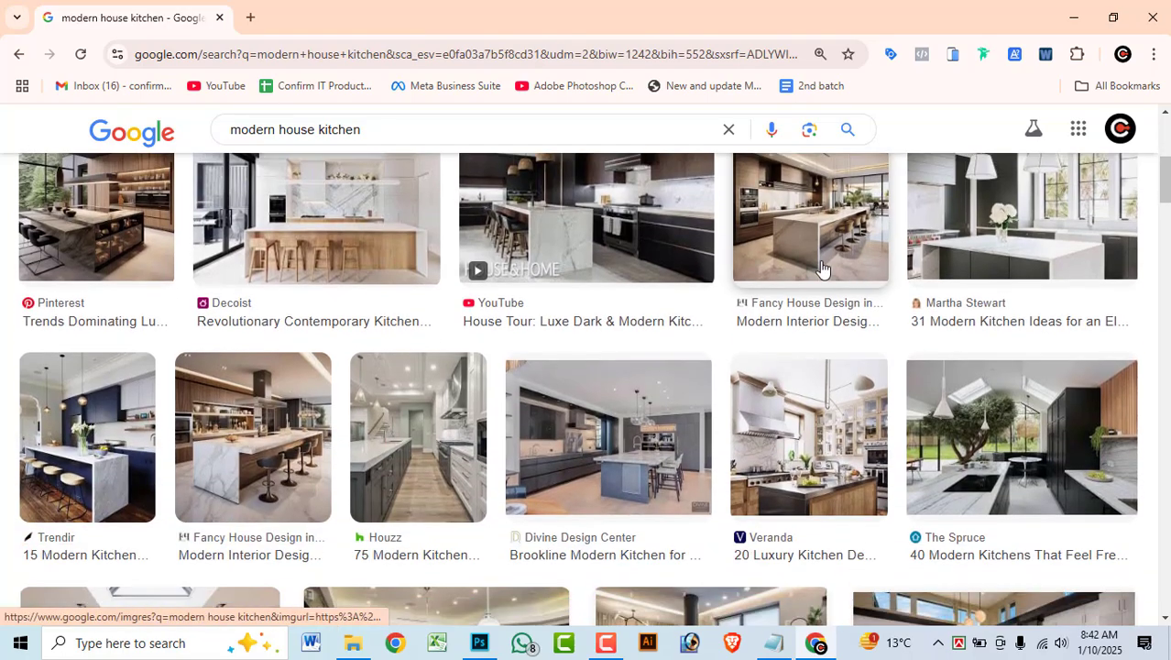
click(286, 453)
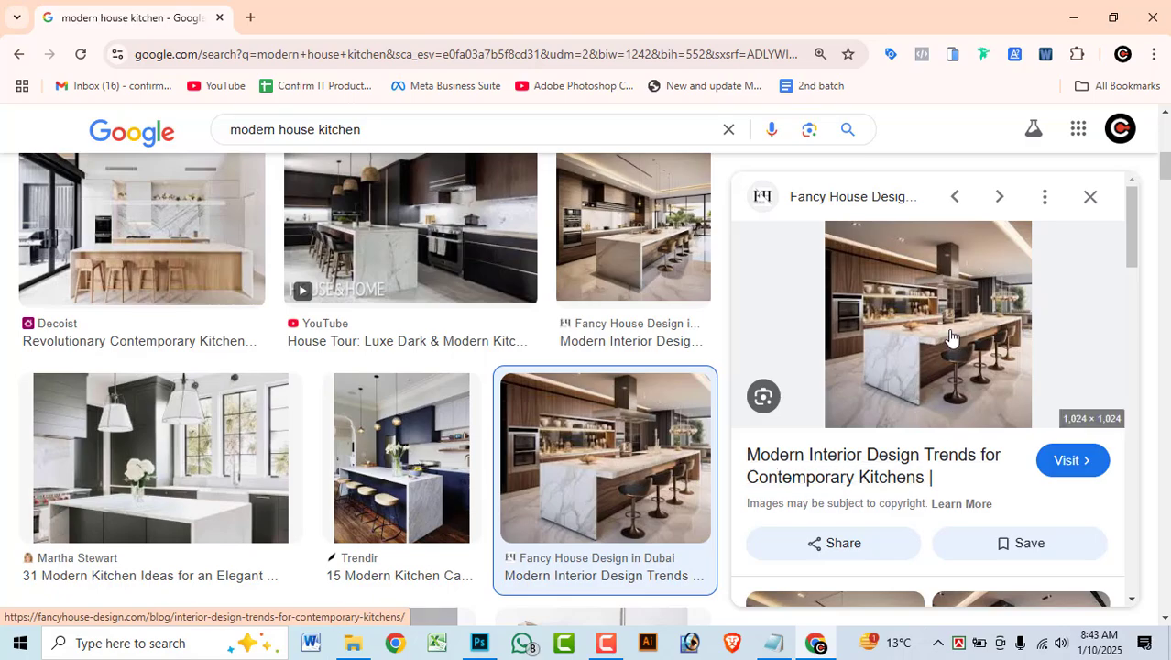
right_click(951, 337)
click(822, 268)
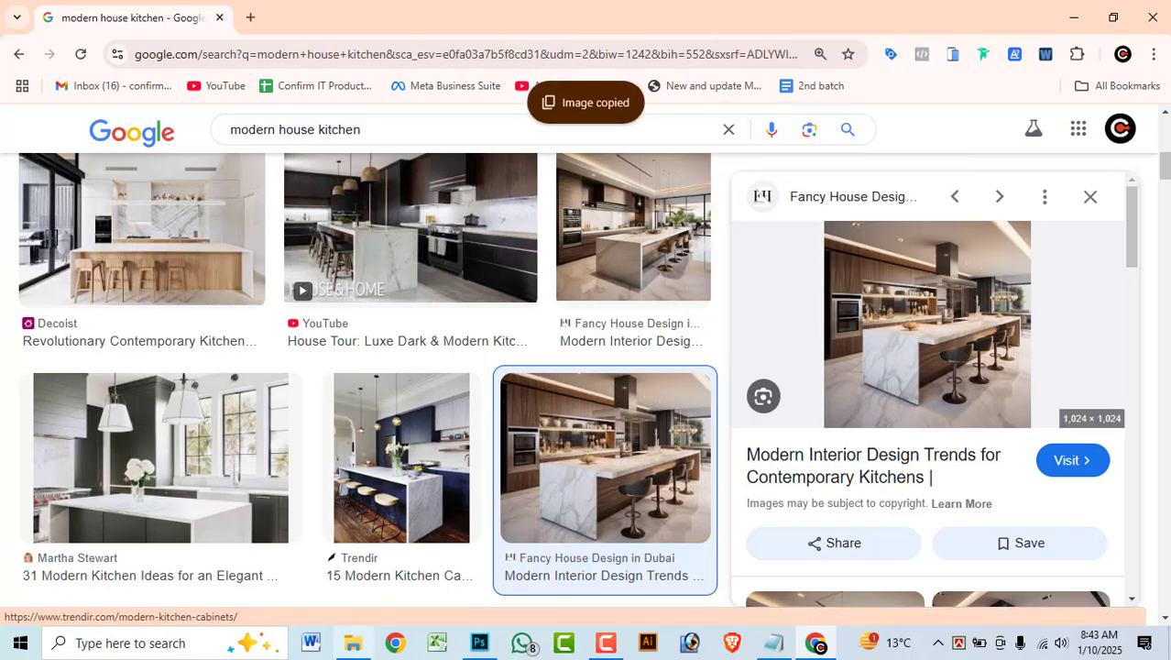
Switch to Photoshop, paste the kitchen photo above Rectangle 2 copy, and enlarge it to about 150% over the lower small frame.
click(480, 643)
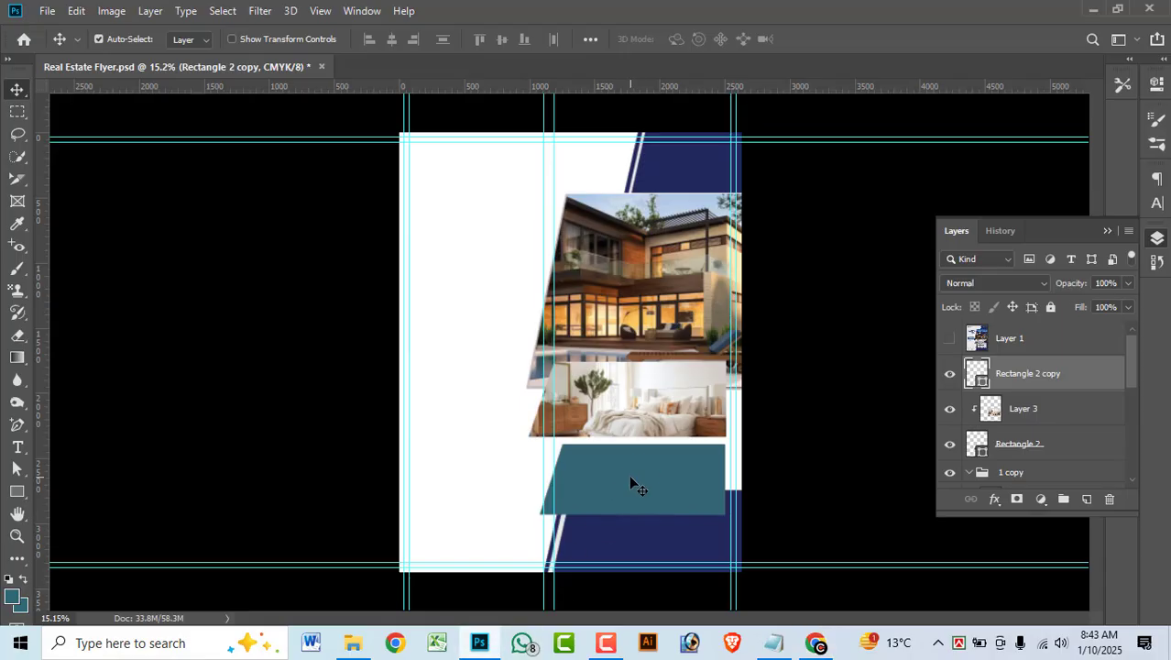
key(ctrl+v)
drag(596, 397, 730, 467)
key(ctrl+t)
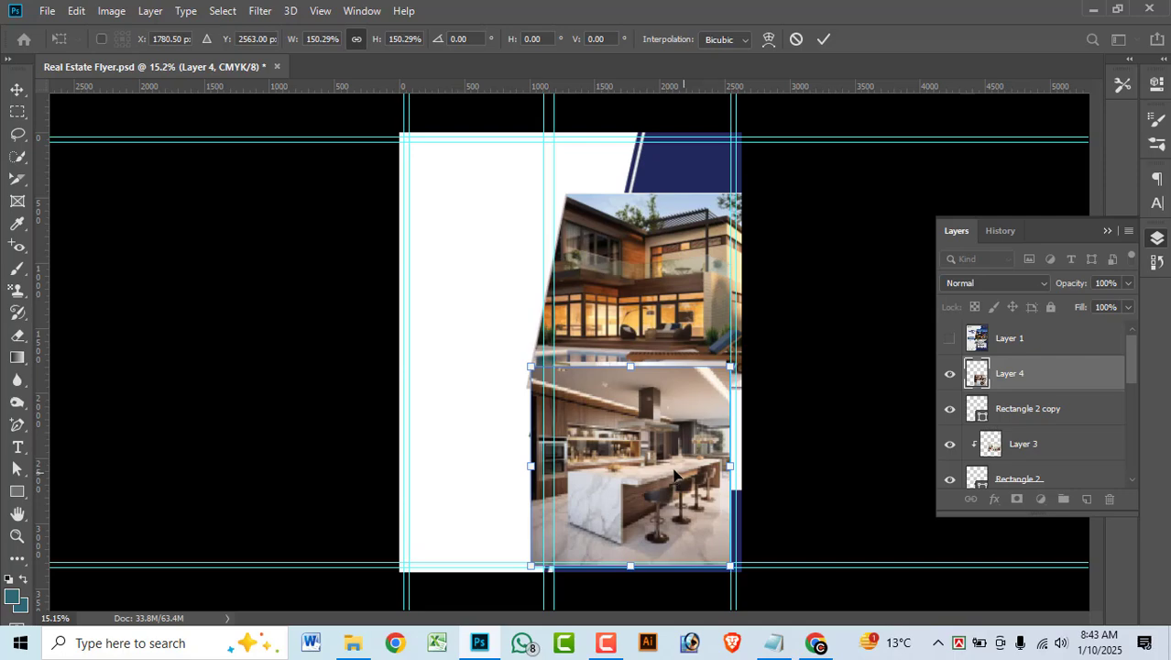
key(Return)
Clip the kitchen photo to the lower small frame, shift it down to show the cabinets and island, and save the document.
right_click(1023, 379)
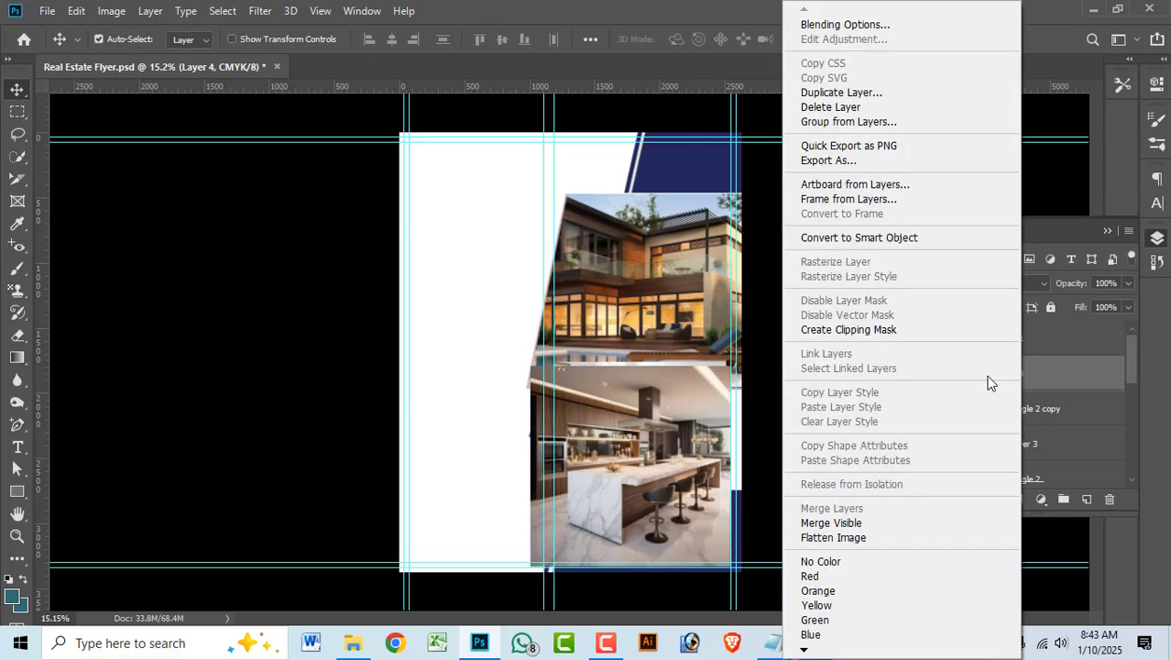
click(880, 332)
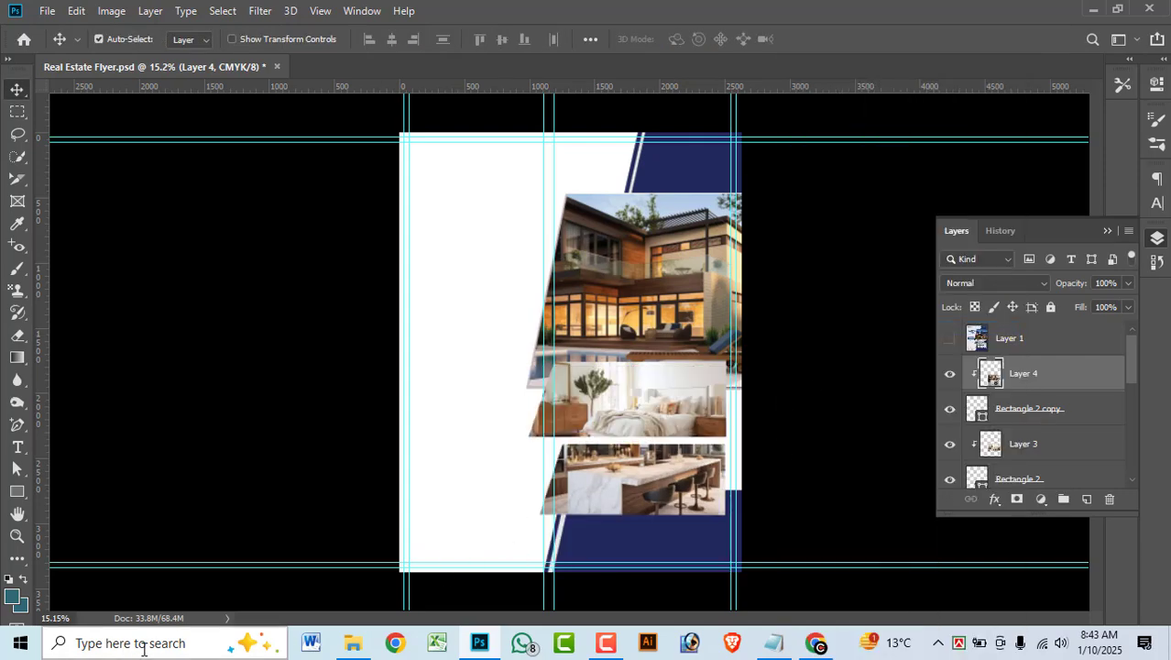
drag(657, 492, 647, 505)
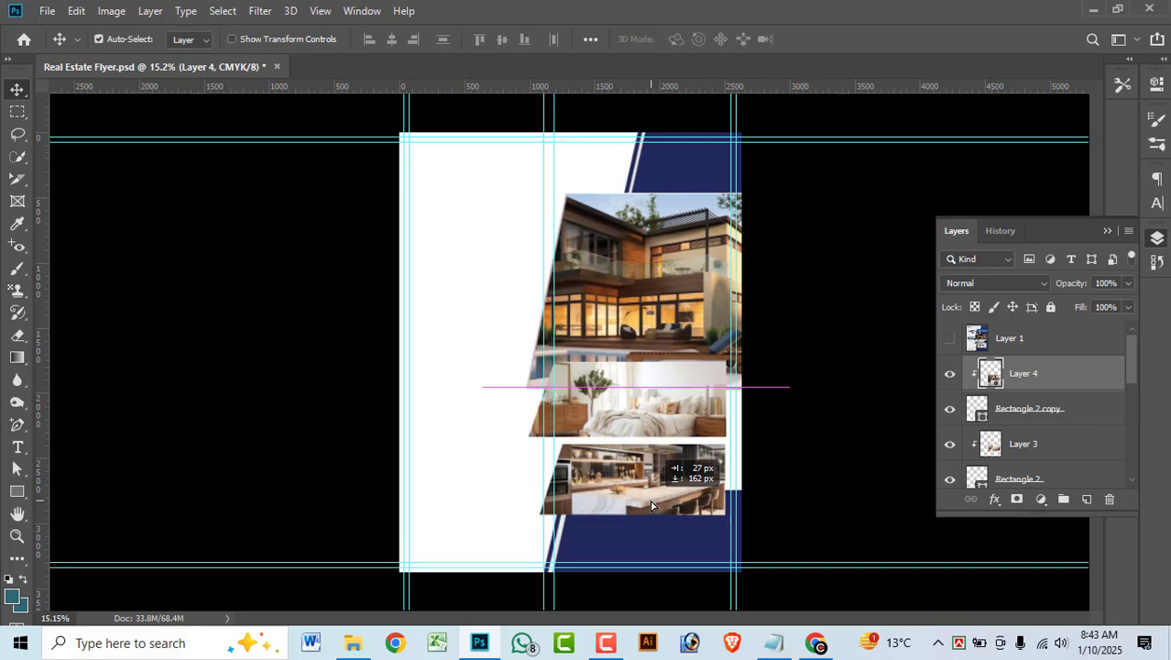
key(ctrl)
key(ctrl+s)
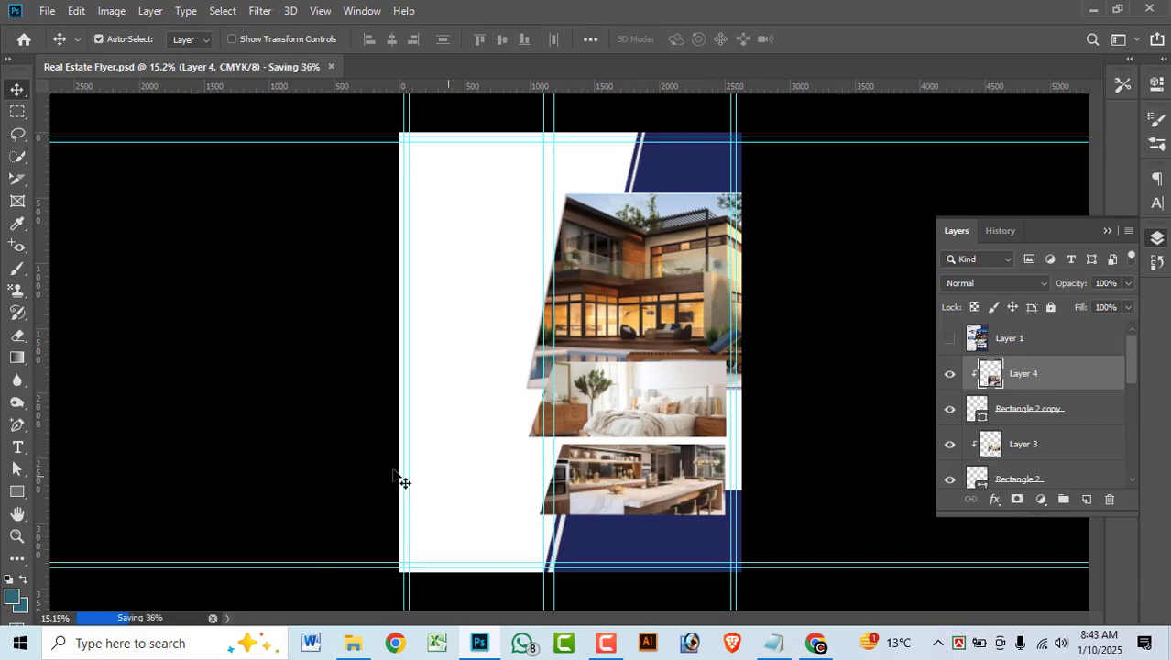
Toggle the reference Layer 1 repeatedly to compare the three clipped photos with the original flyer, leaving the reference hidden.
click(950, 341)
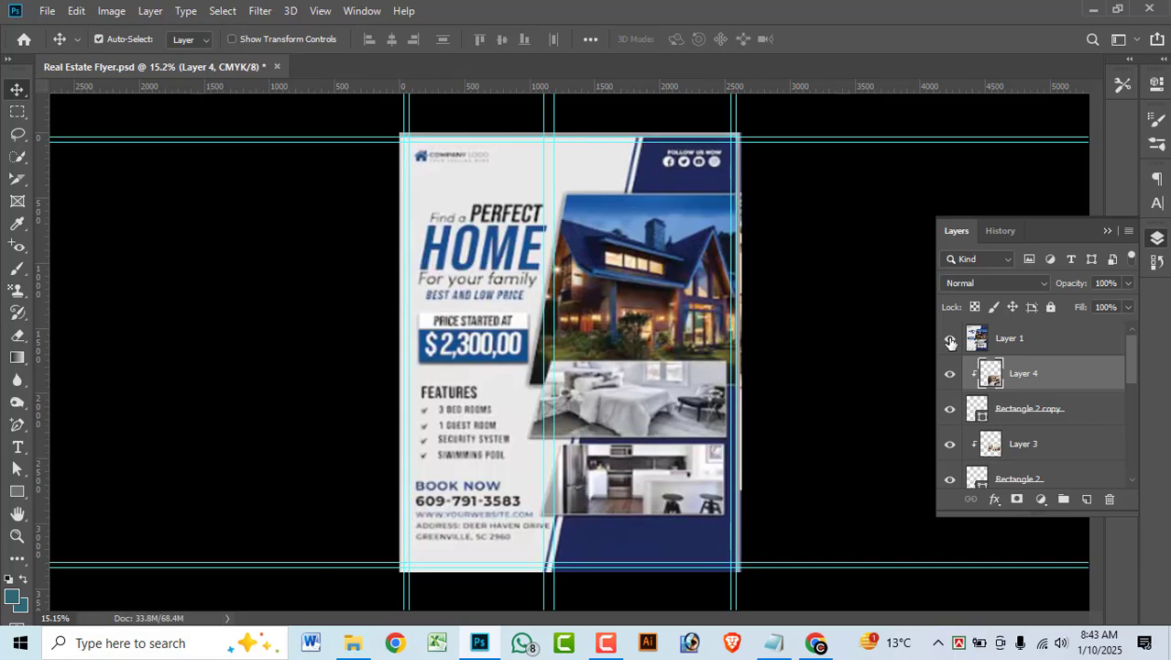
click(950, 341)
click(950, 341)
click(950, 341)
click(950, 341)
click(950, 341)
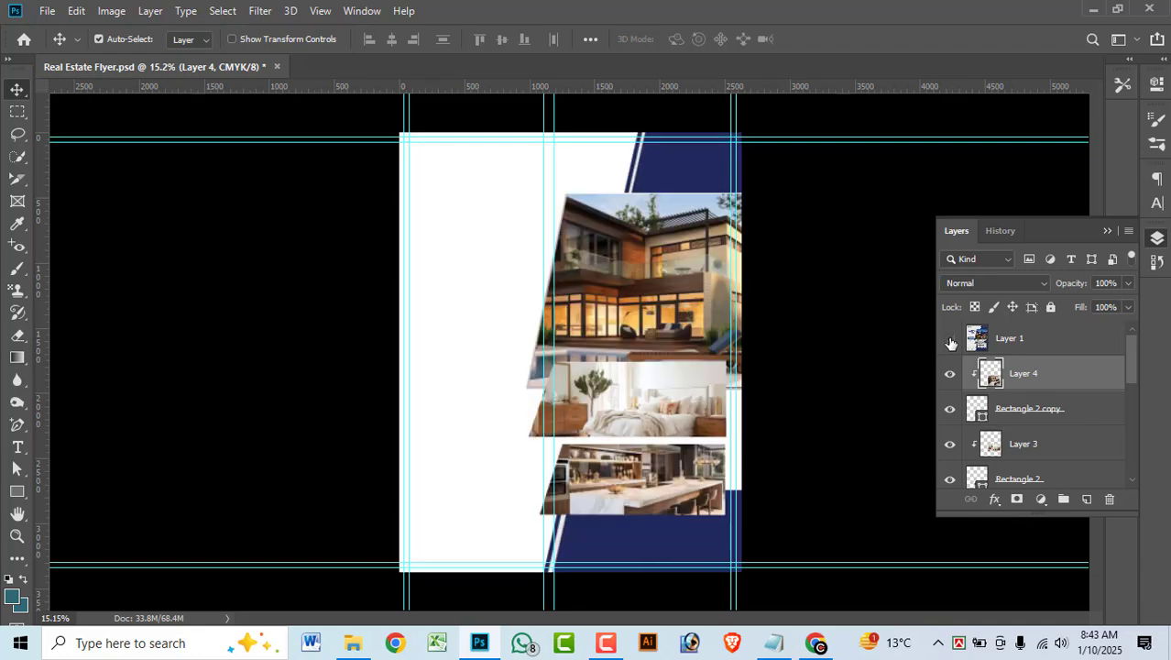
click(950, 341)
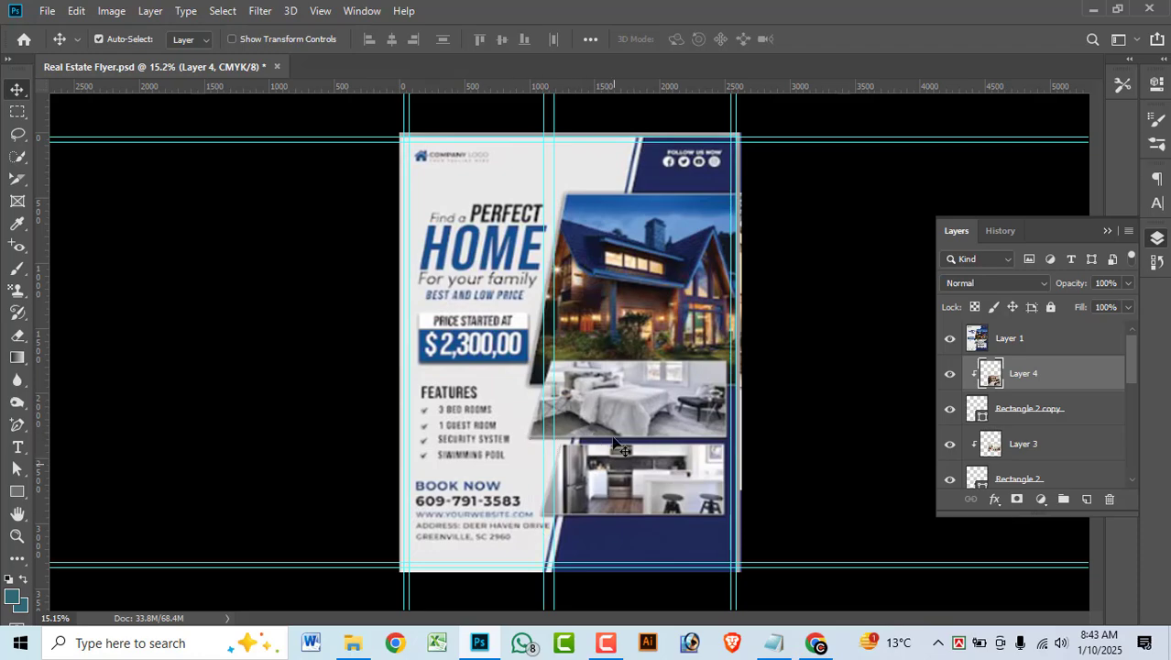
click(950, 346)
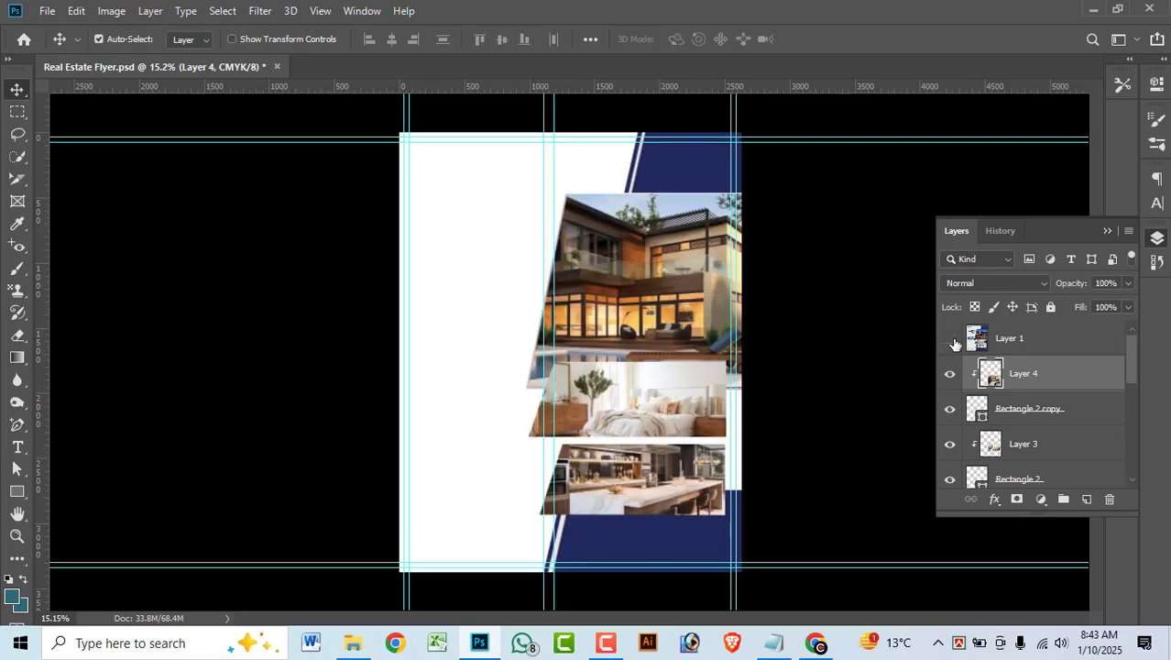
Add an outside Stroke layer style to Rectangle 2 copy, the kitchen photo's frame, with the light grey colour e3e3e3.
click(1035, 415)
right_click(1037, 417)
click(877, 25)
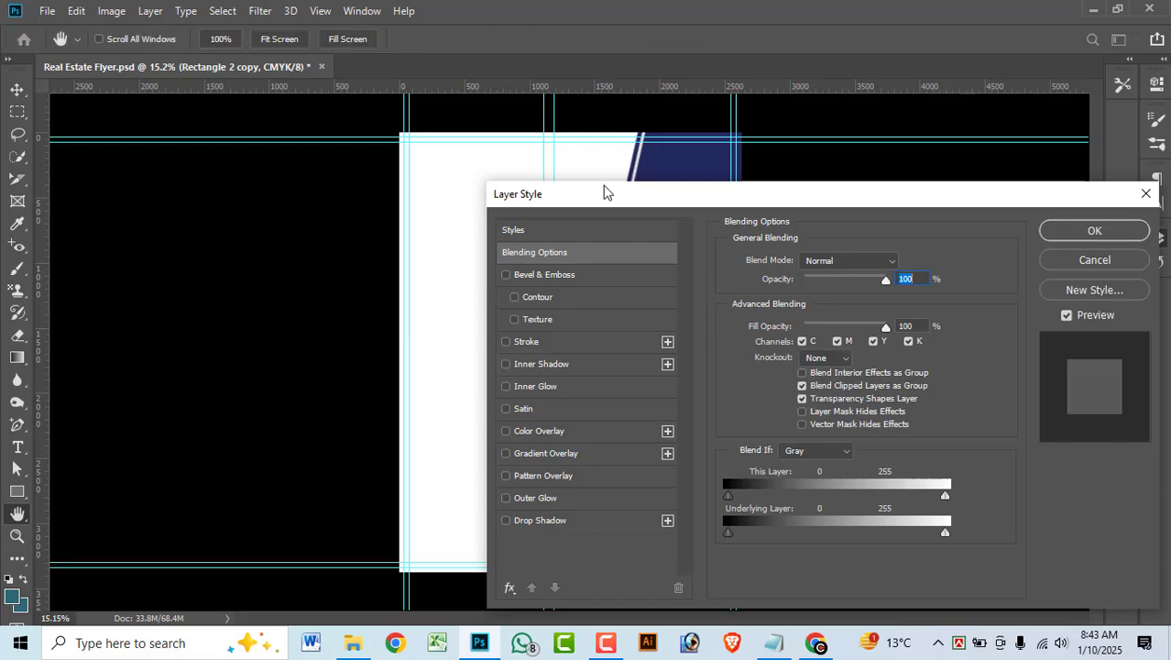
mouse_move(607, 192)
mouse_down()
mouse_move(873, 162)
mouse_move(812, 118)
mouse_up()
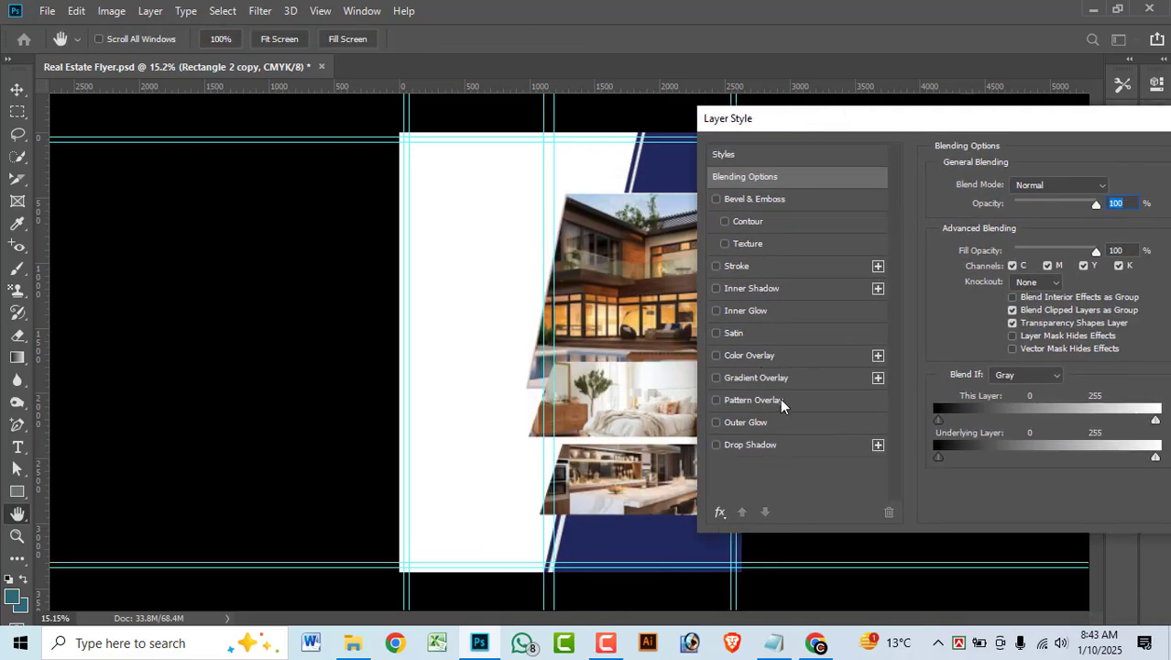
click(740, 267)
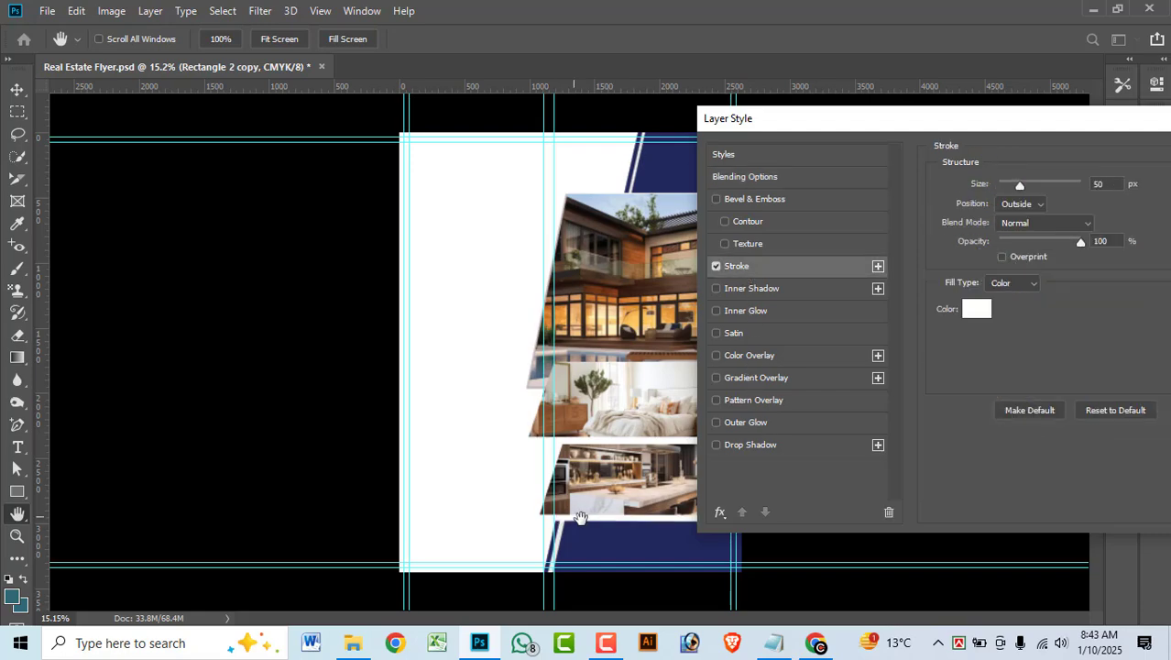
click(976, 310)
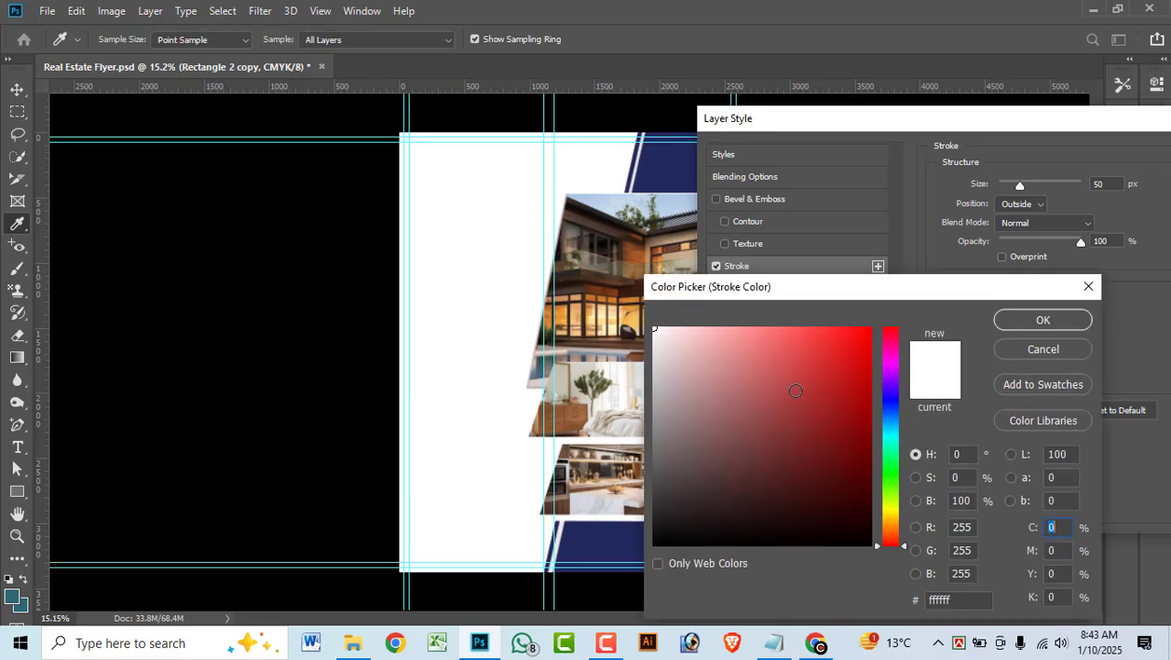
drag(684, 353, 652, 351)
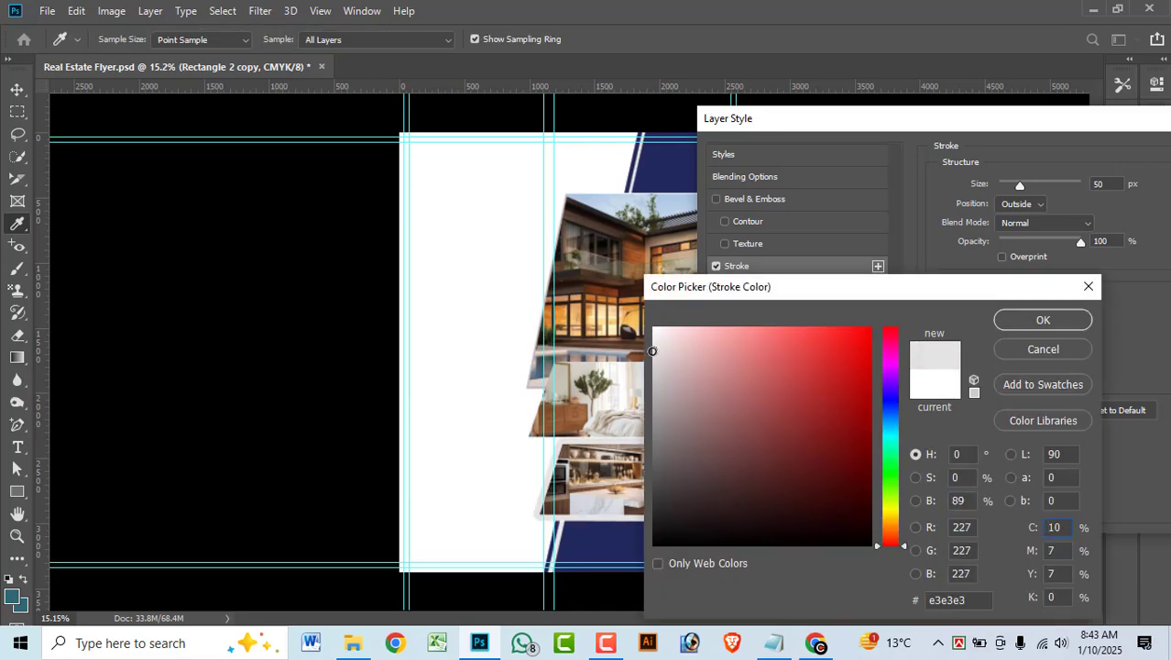
click(1046, 319)
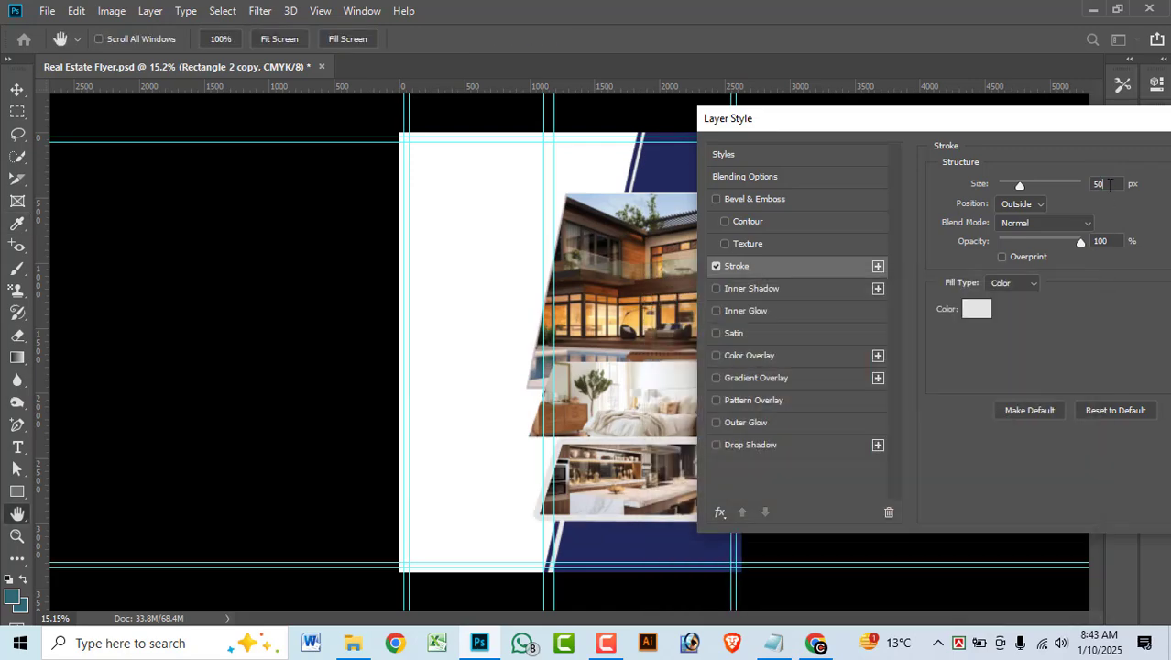
Reduce the stroke size of Rectangle 2 copy to 15 px and apply the layer style.
scroll(1109, 185, down, 15)
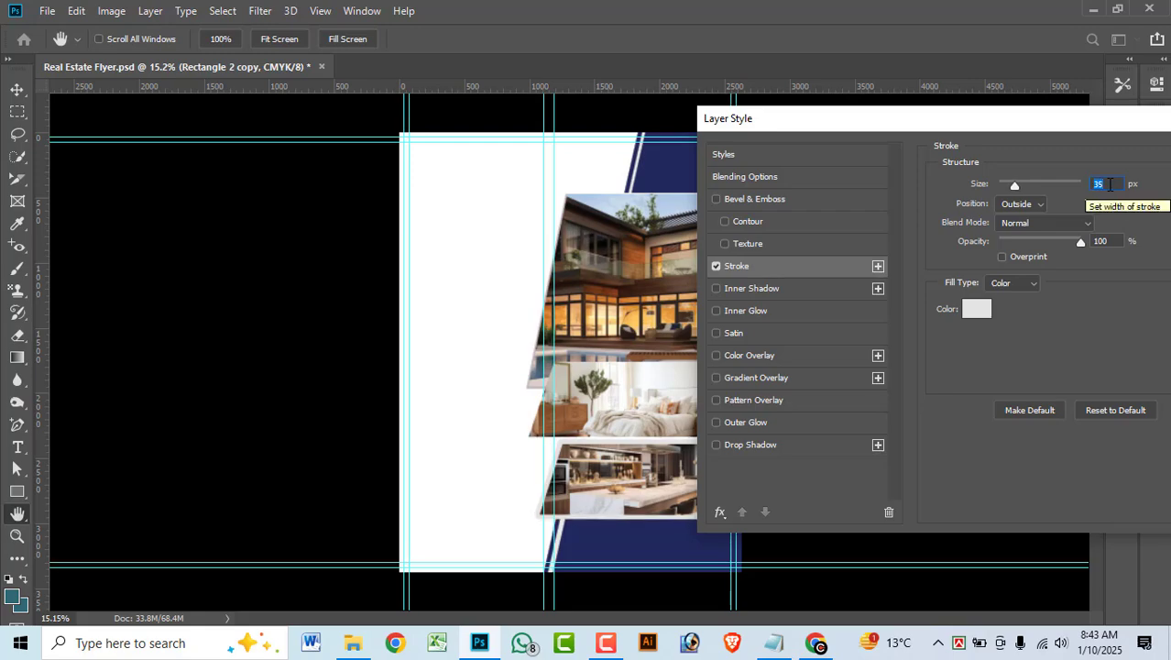
scroll(1110, 184, down, 10)
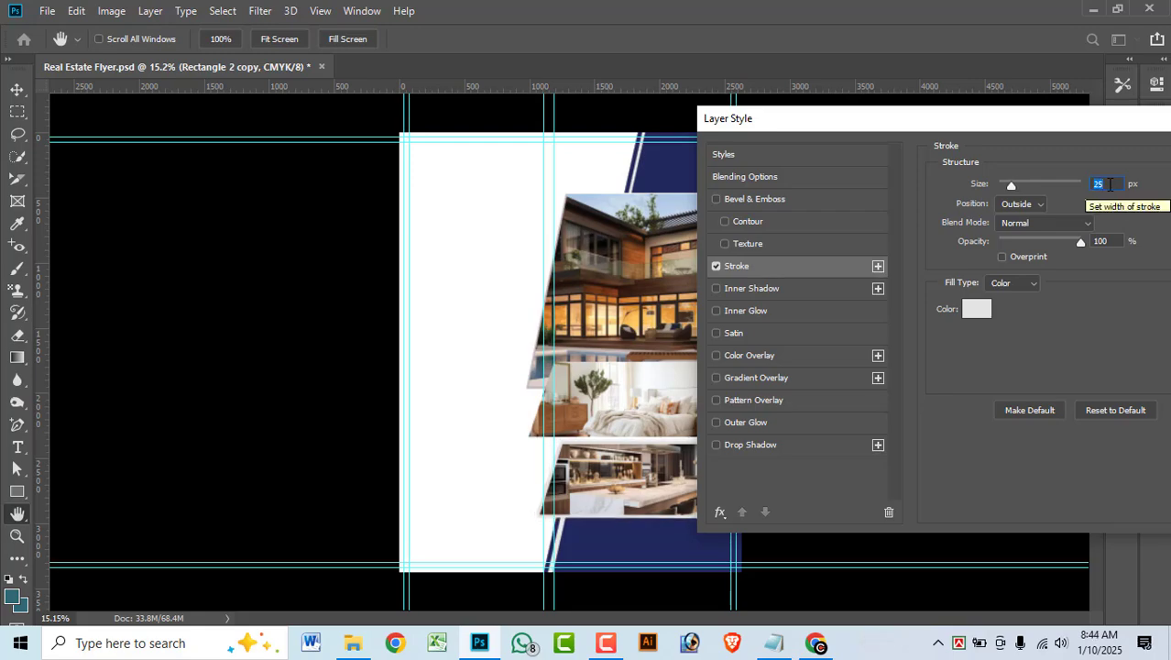
scroll(1110, 184, down, 8)
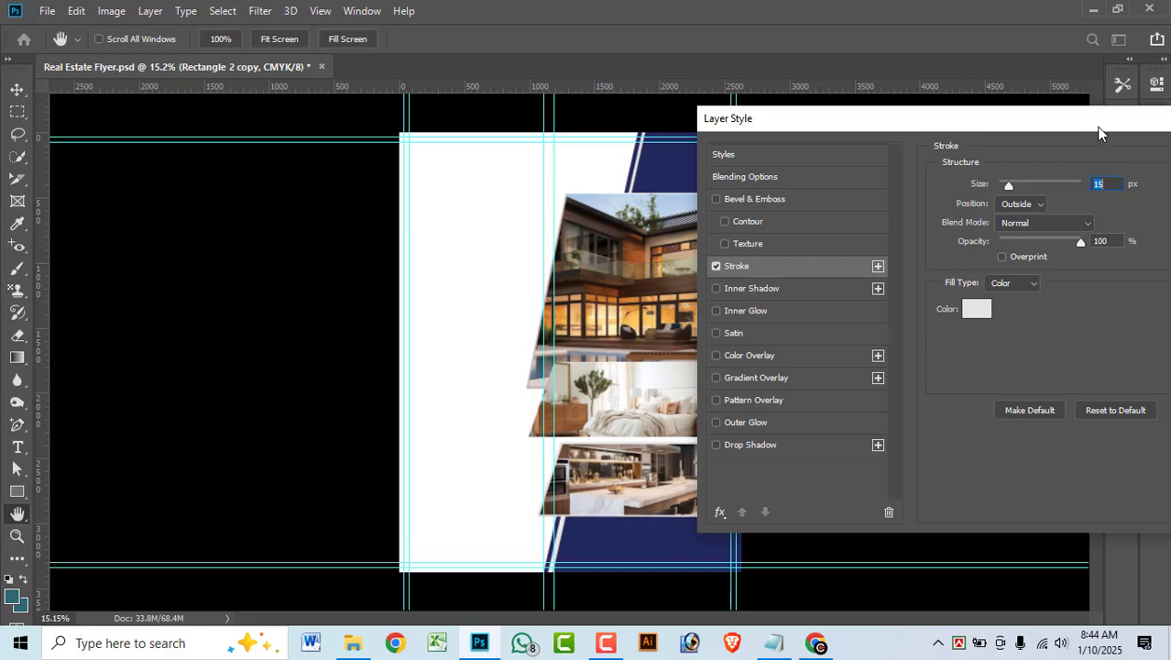
drag(1097, 133, 936, 141)
click(1138, 159)
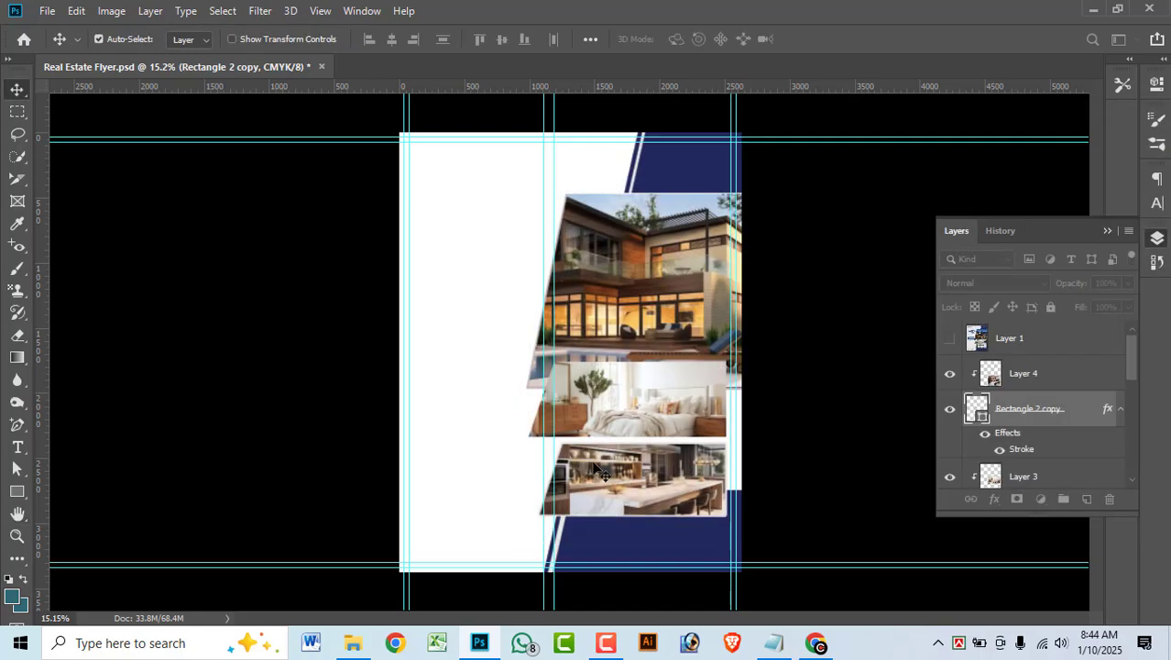
Copy the layer style of Rectangle 2 copy and paste it onto Rectangle 2, the bedroom photo's frame.
right_click(1080, 415)
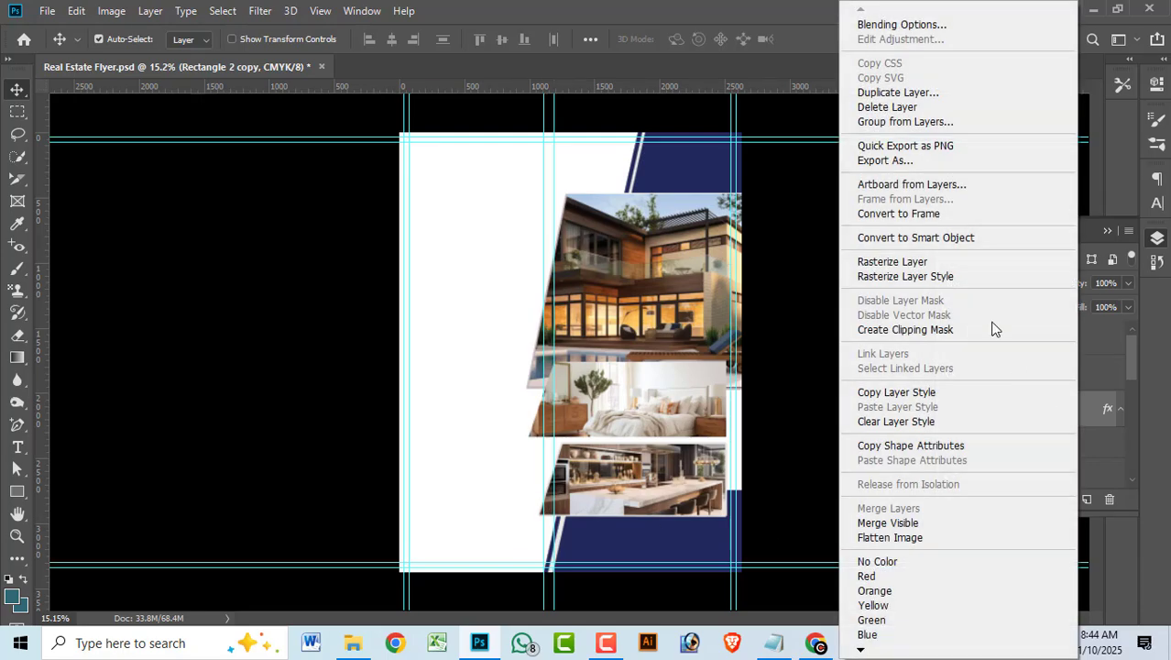
click(903, 395)
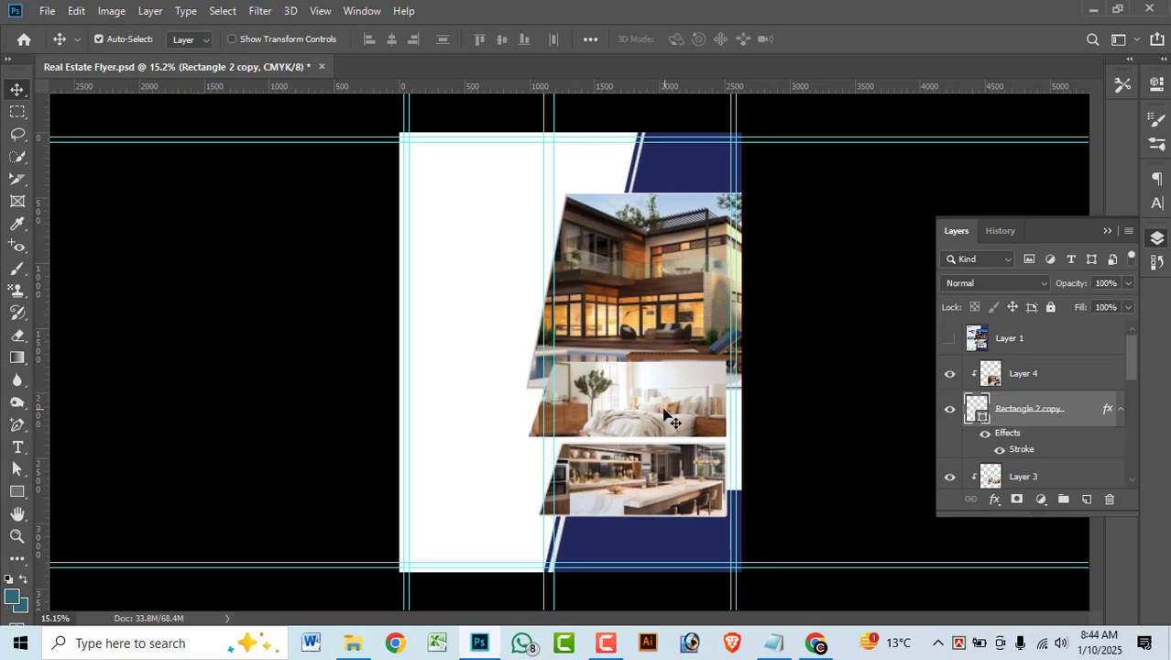
click(678, 421)
scroll(1007, 461, down, 2)
click(1018, 444)
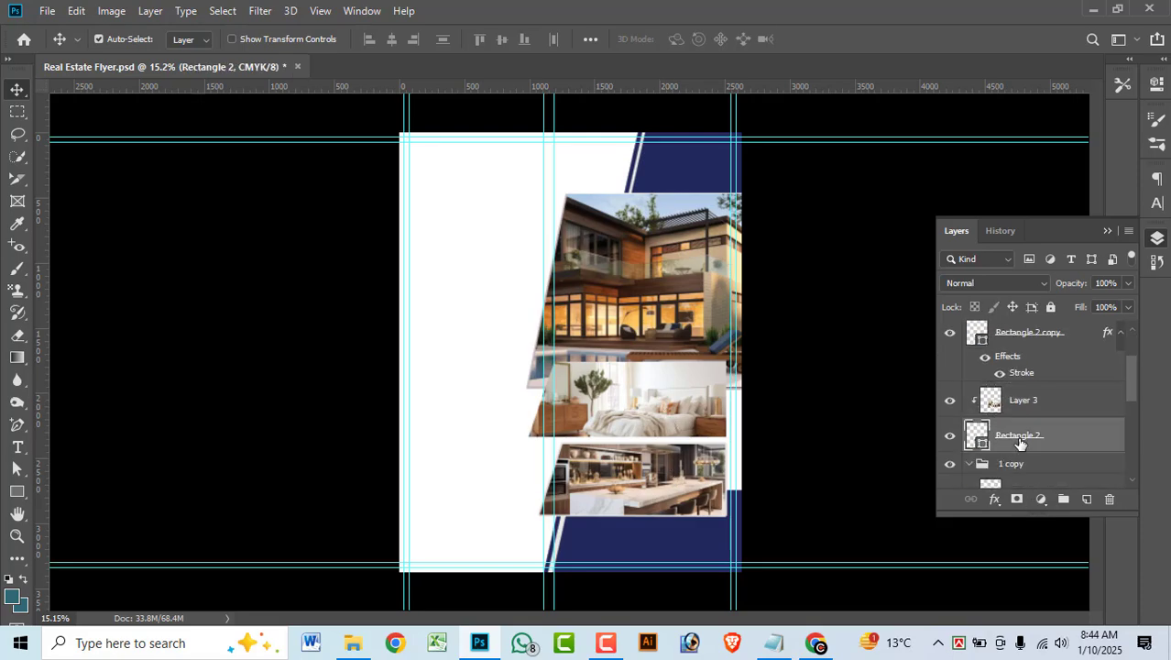
right_click(1018, 443)
click(861, 406)
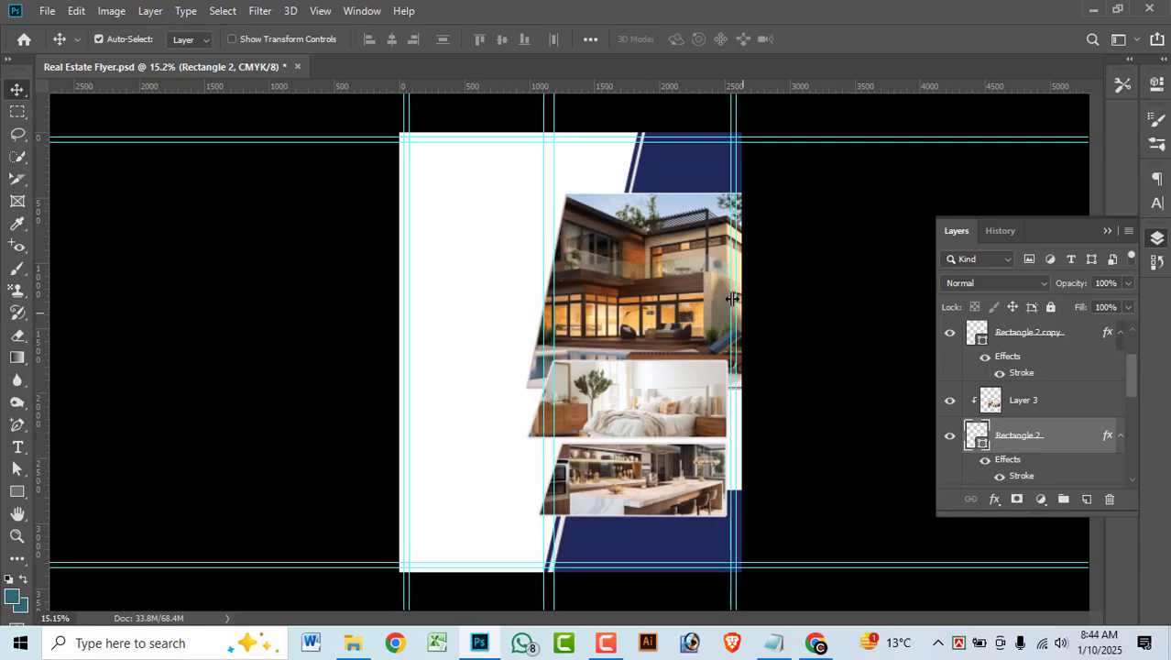
Delete the Rectangle 1 copy layer behind the large house photo and paste the copied stroke style onto Rectangle 1 copy 3.
click(603, 282)
scroll(1069, 441, down, 3)
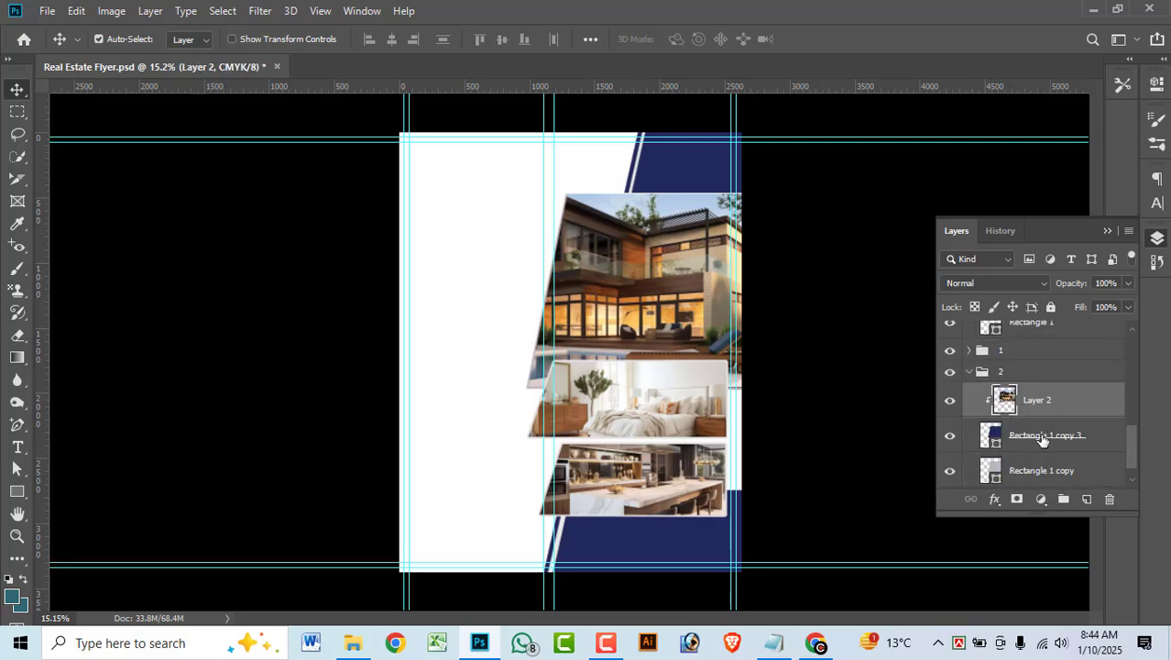
click(1039, 450)
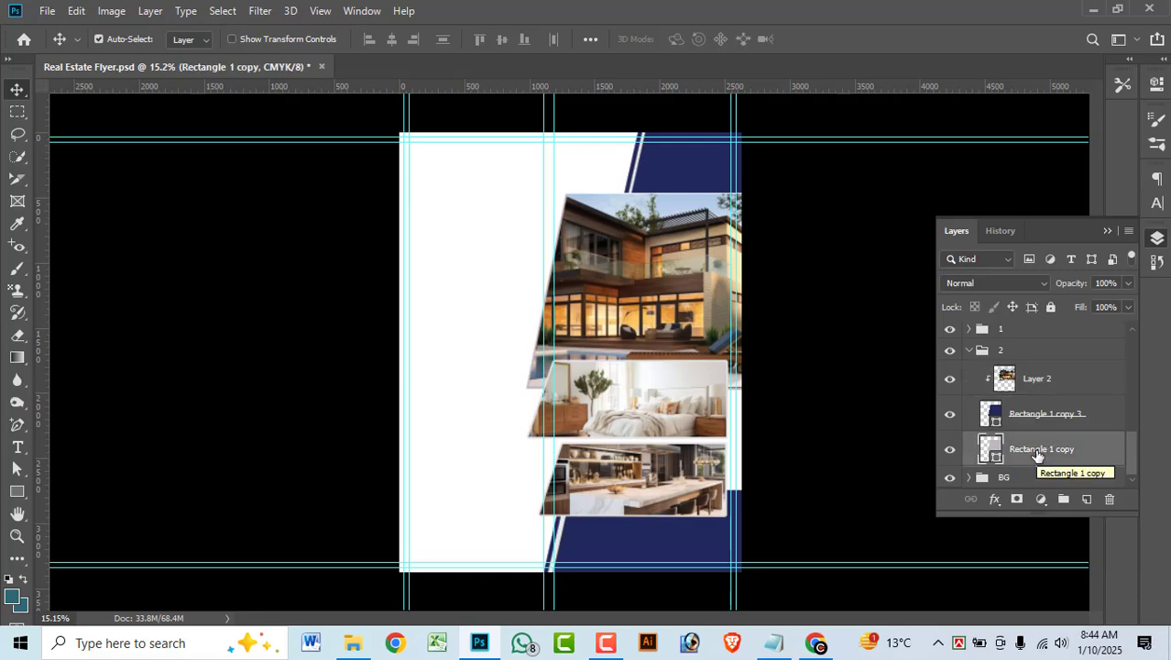
key(Delete)
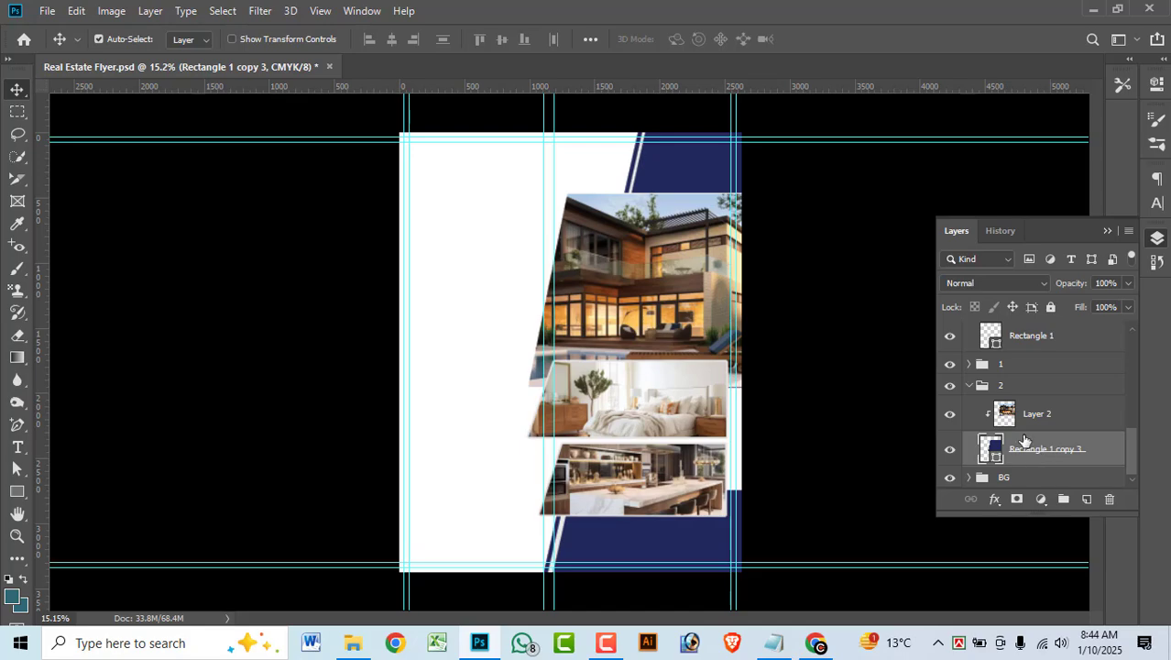
right_click(1052, 462)
click(883, 405)
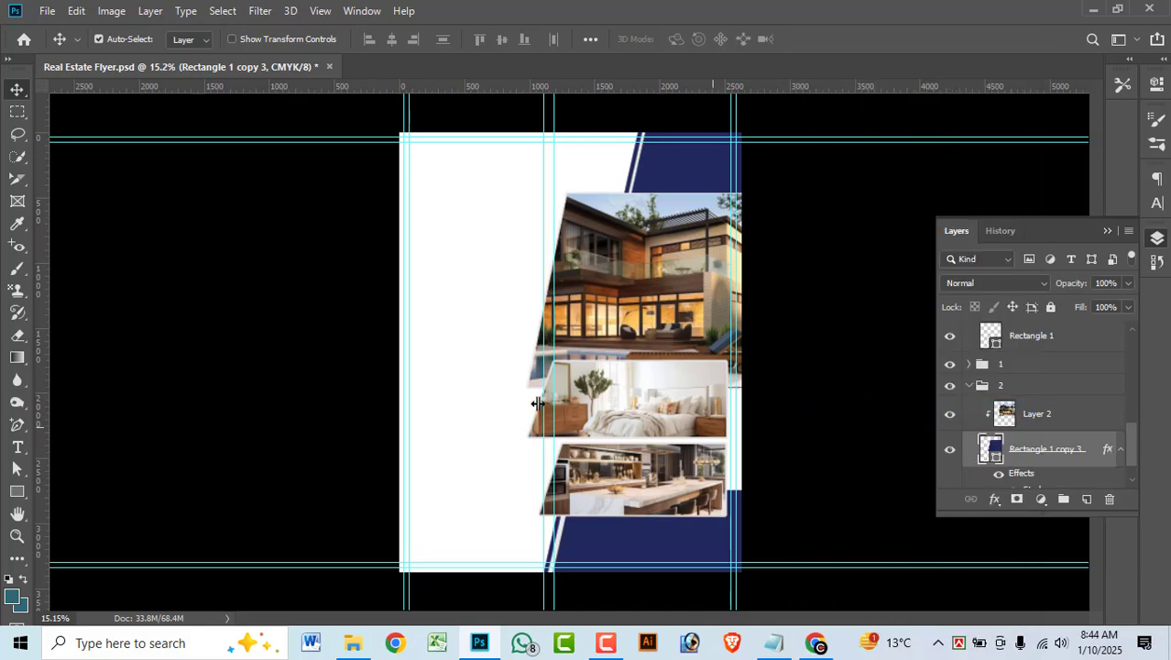
Slightly increase the stroke size of Rectangle 1 copy 3, the large house photo's frame, and save the document.
double_click(1109, 450)
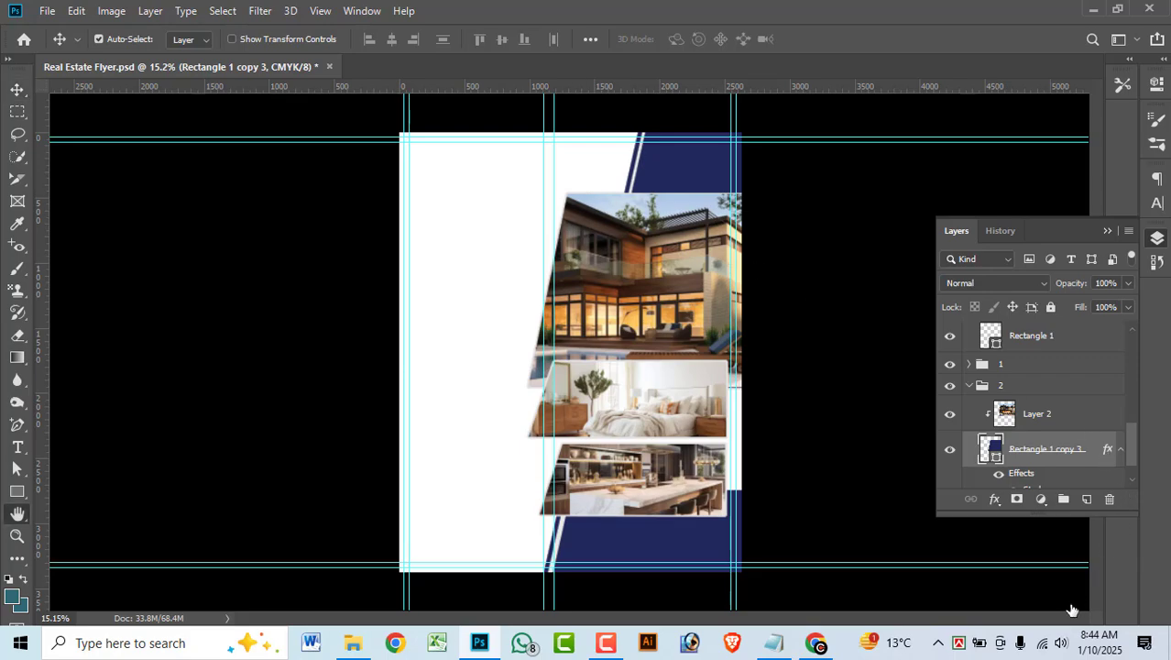
click(584, 277)
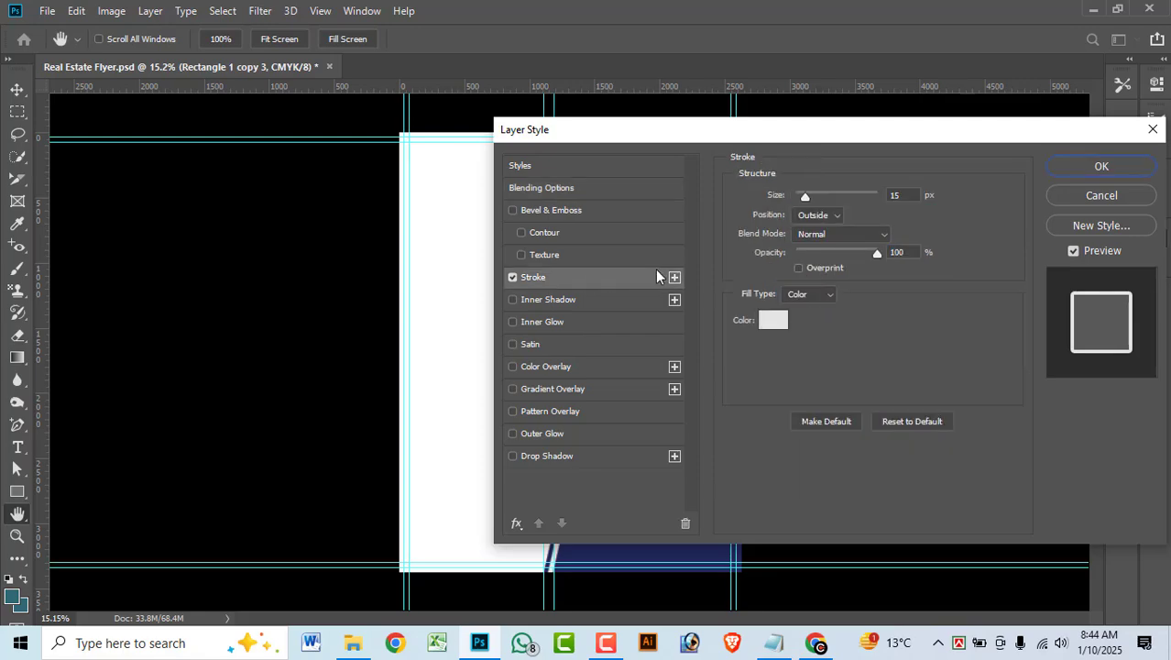
double_click(904, 196)
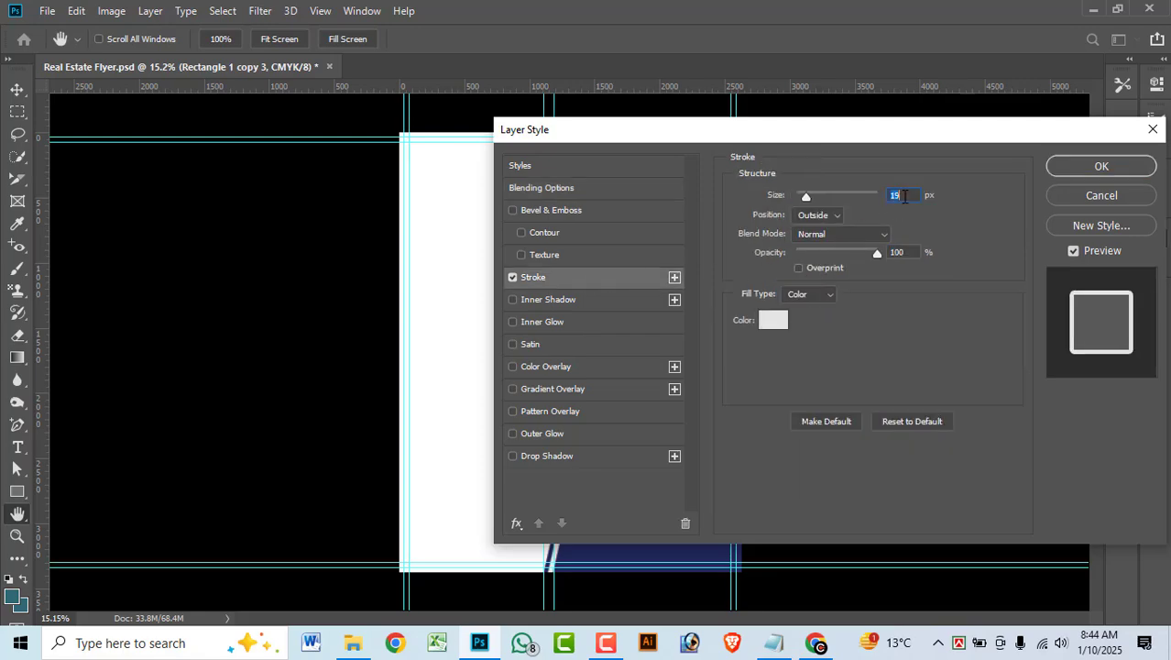
click(1116, 162)
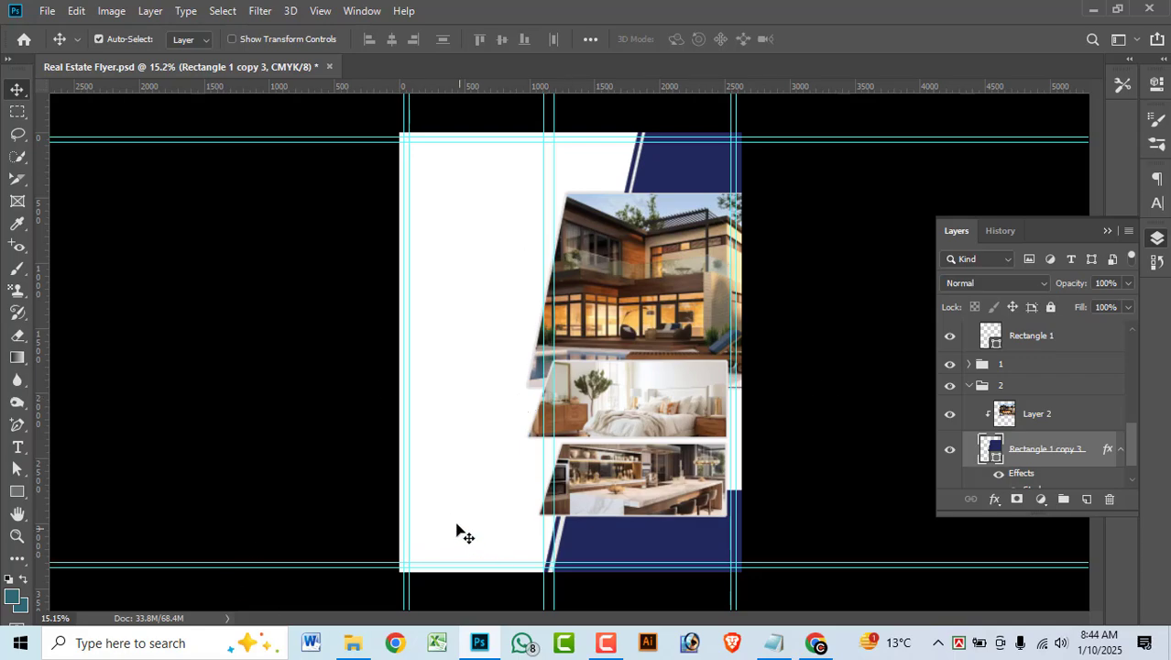
key(ctrl+s)
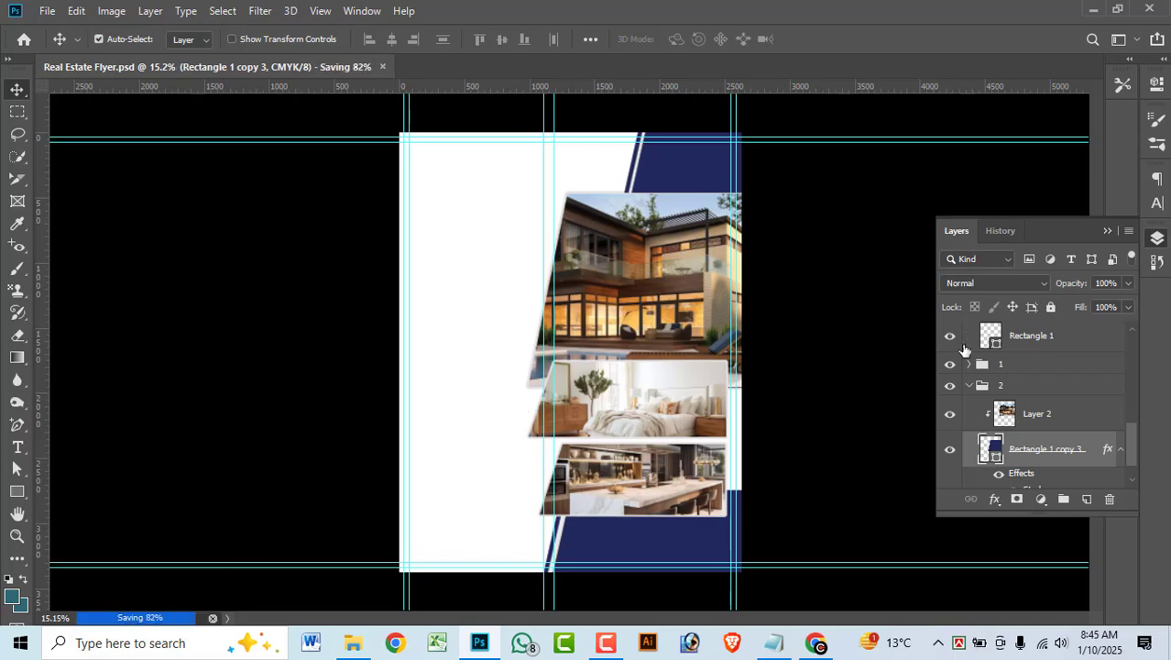
Toggle the reference Layer 1 on and off to compare the stroked photo frames with the original flyer.
scroll(964, 349, down, 6)
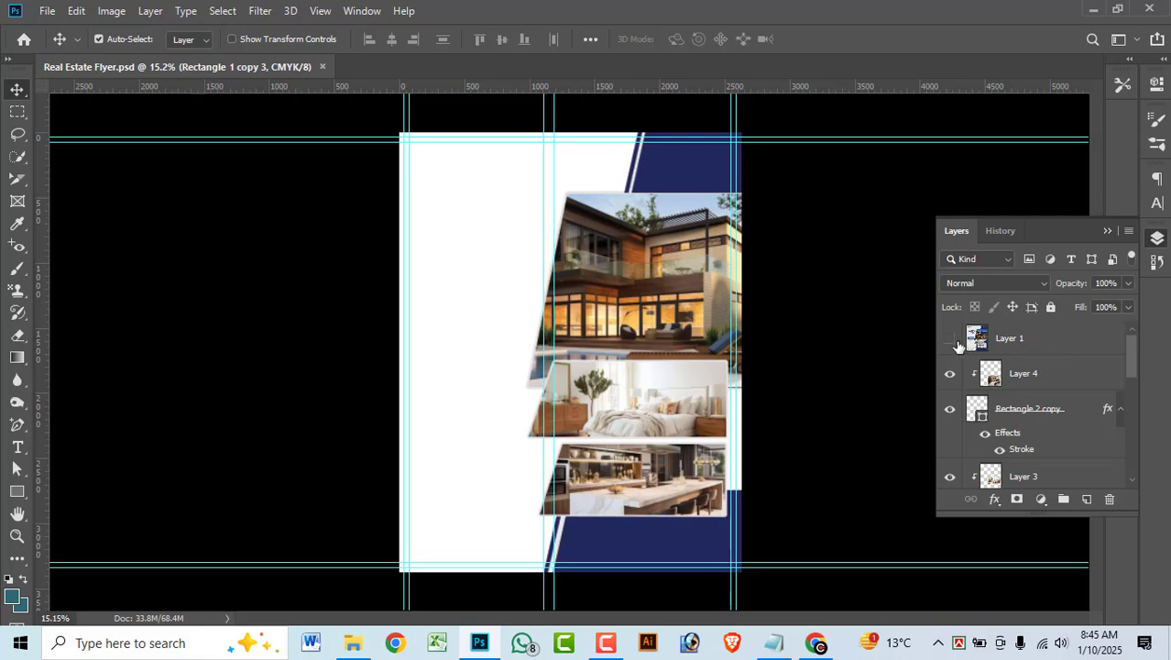
click(950, 339)
click(949, 339)
click(950, 339)
click(950, 339)
click(950, 339)
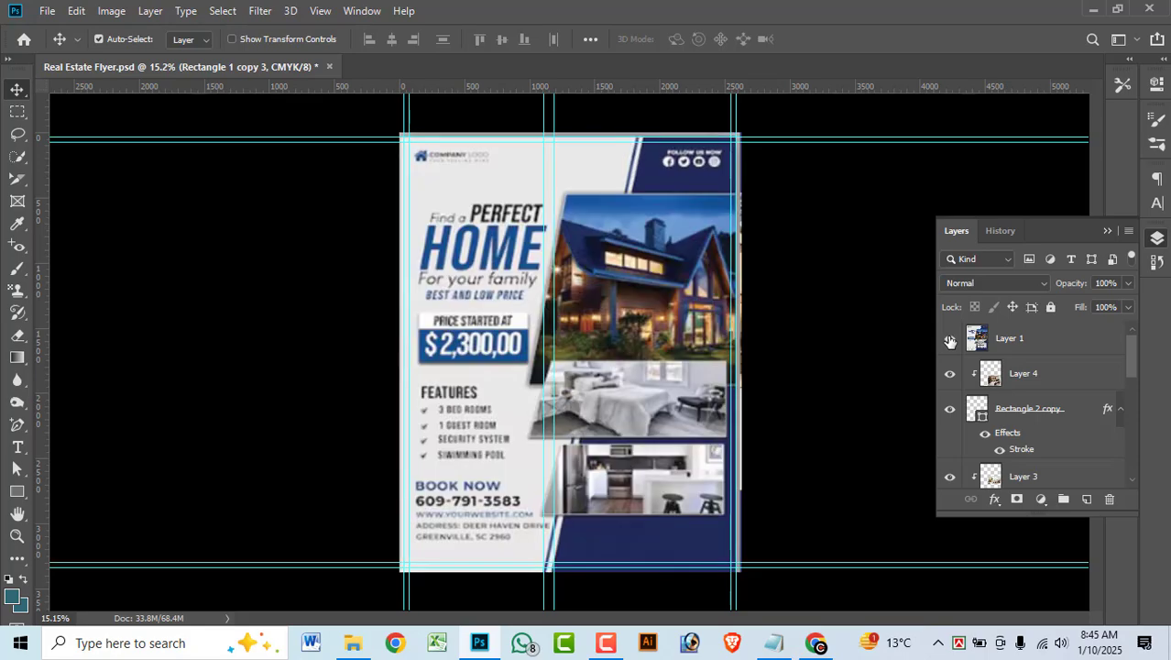
click(950, 339)
click(950, 339)
Switch to Chrome, search Google Images for "realestate logo png", and look through the results for a suitable logo.
click(818, 645)
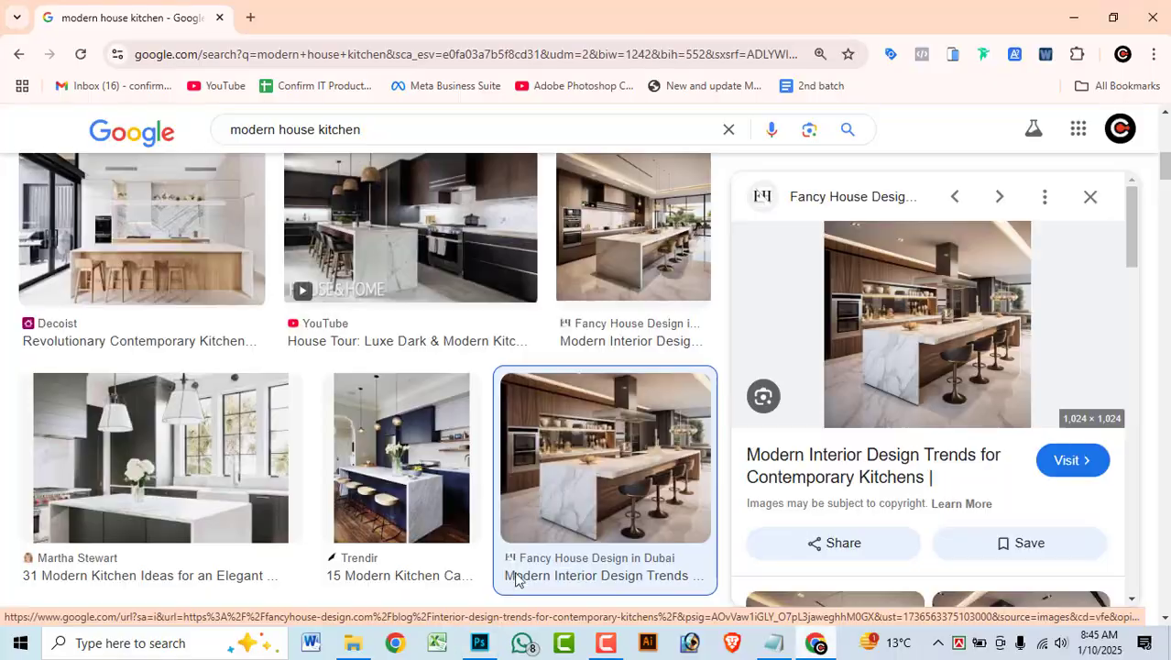
drag(356, 128, 0, 131)
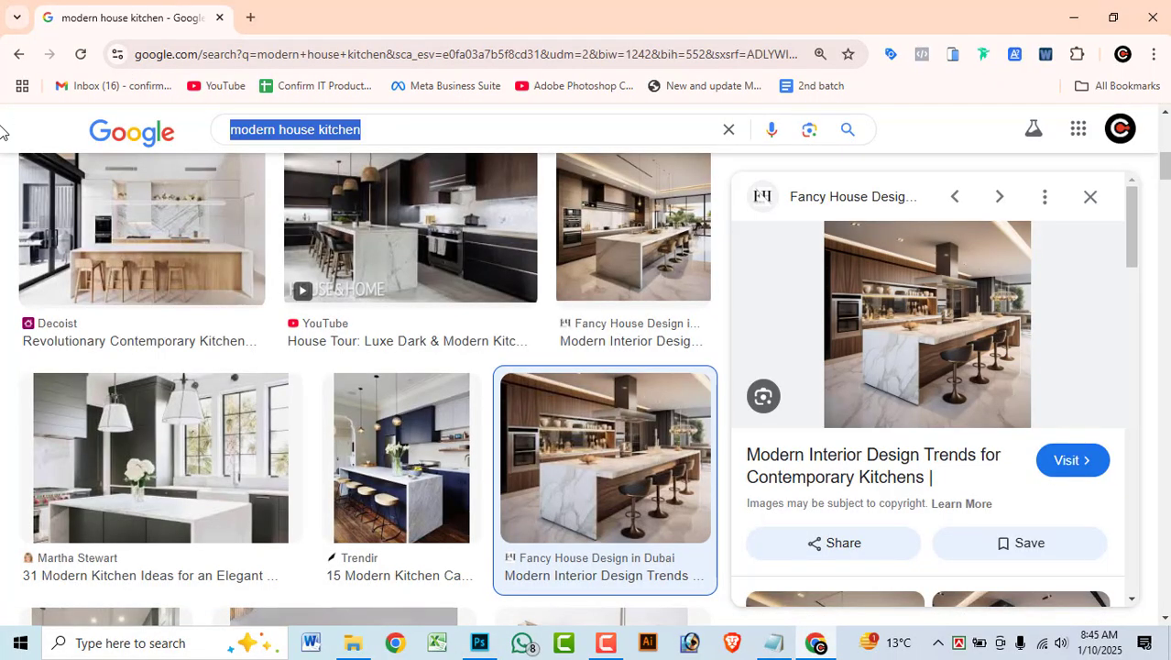
text(real)
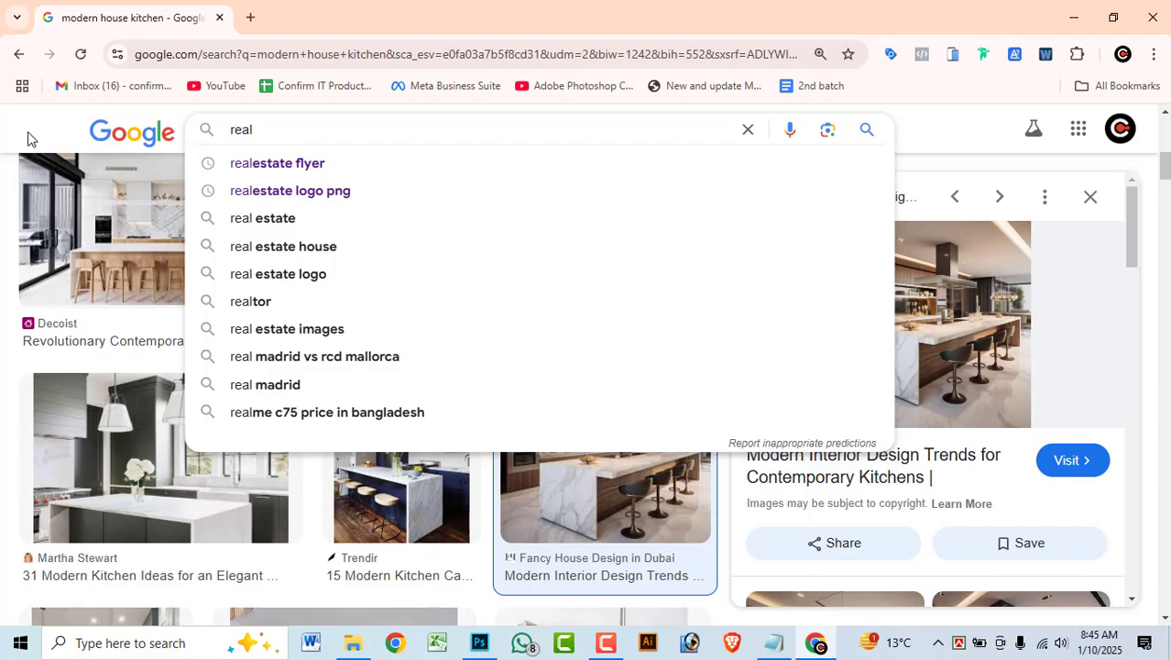
click(299, 191)
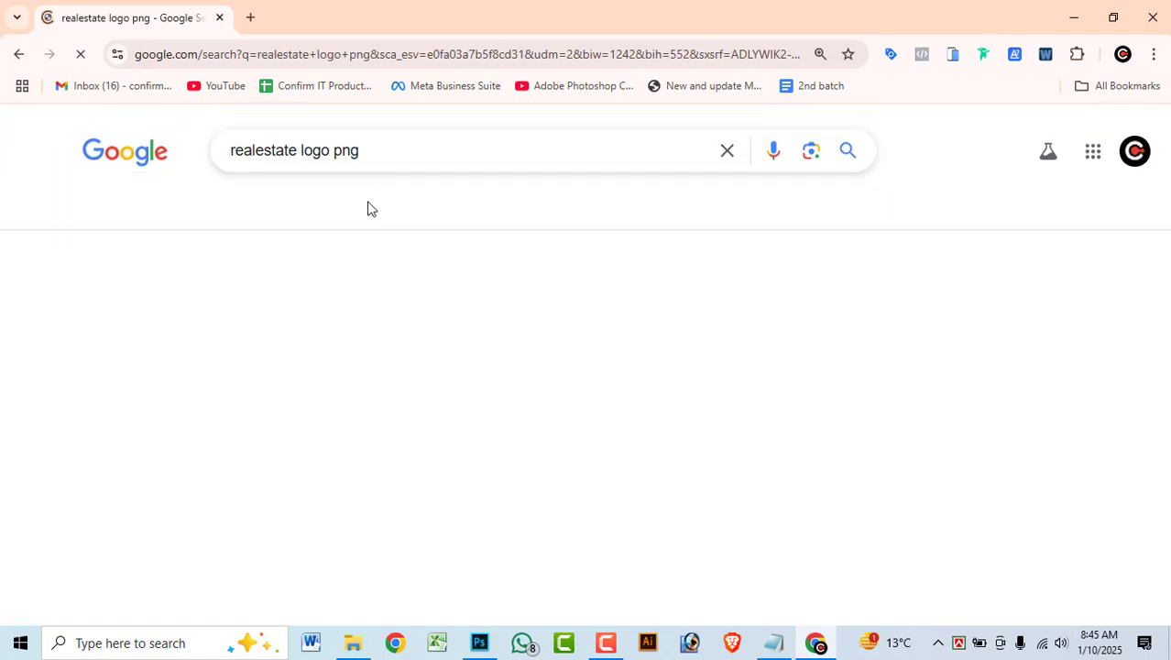
scroll(765, 349, down, 2)
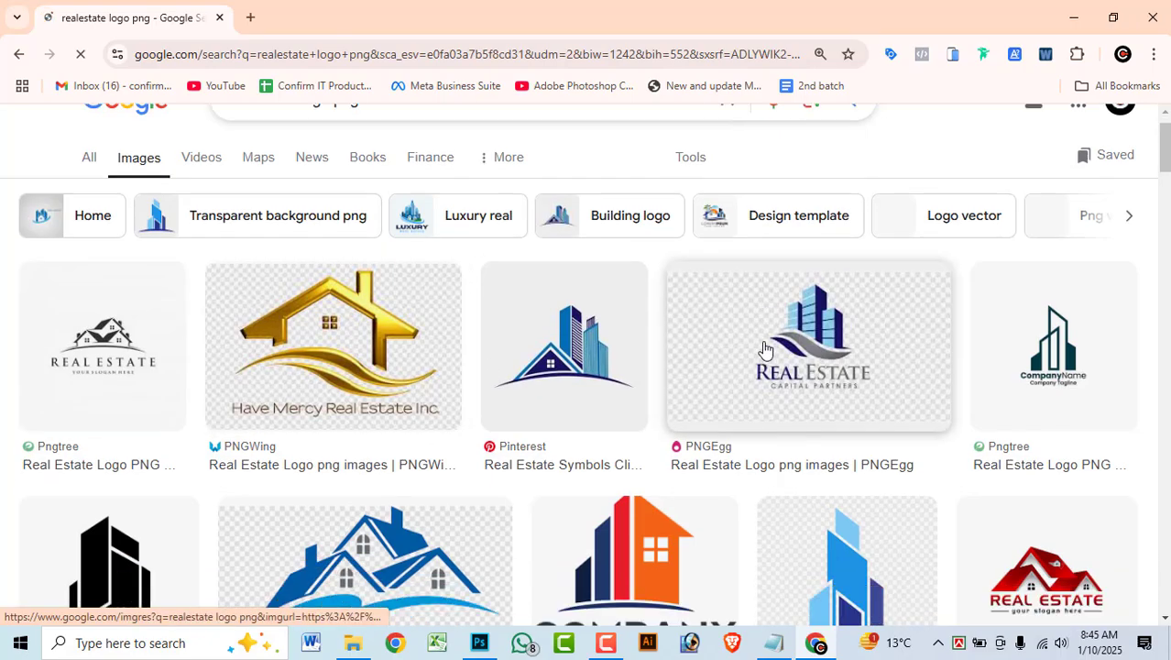
scroll(765, 348, down, 7)
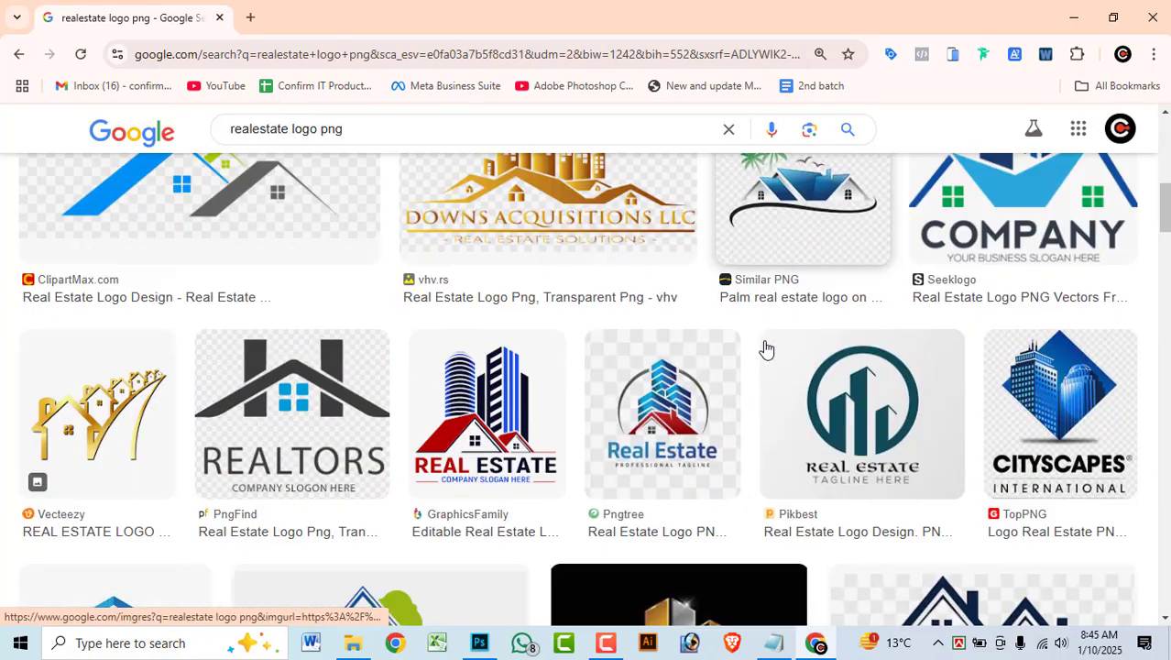
Look through the "realestate logo png" image results for a logo with a transparent background.
scroll(765, 349, down, 5)
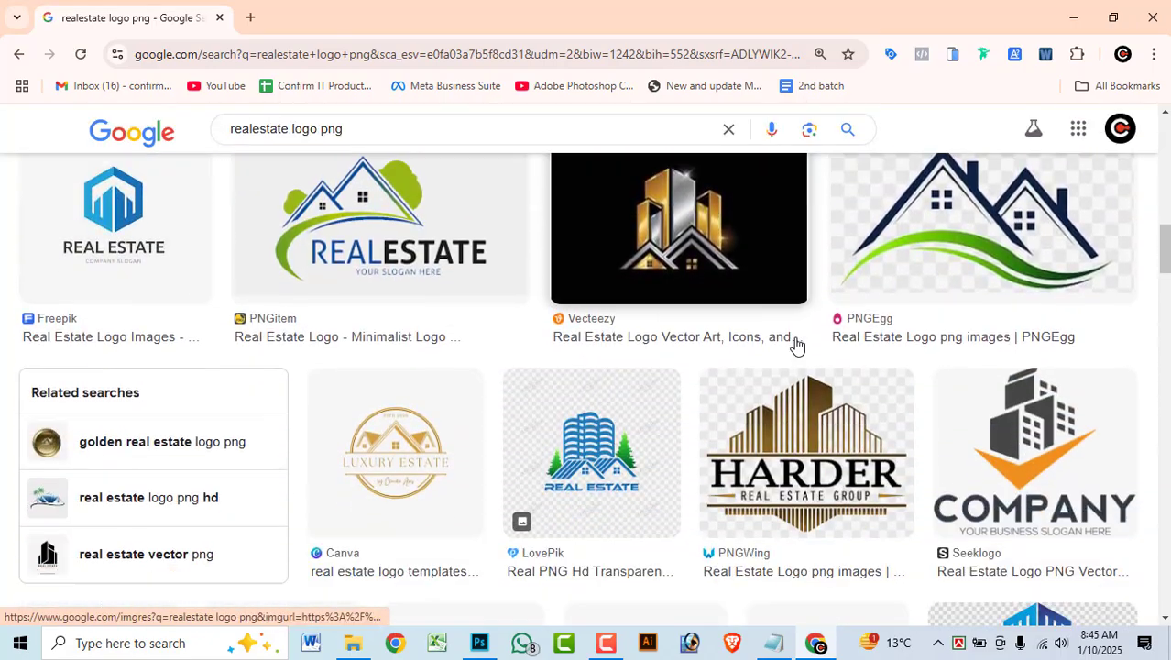
scroll(796, 344, down, 10)
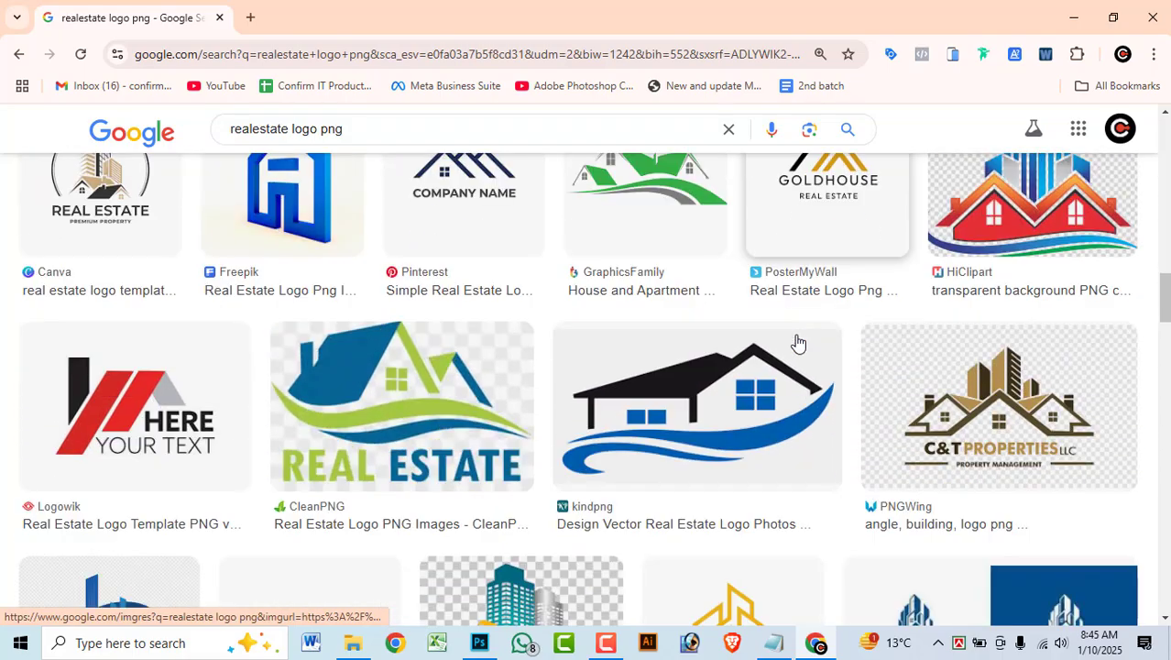
scroll(796, 348, down, 6)
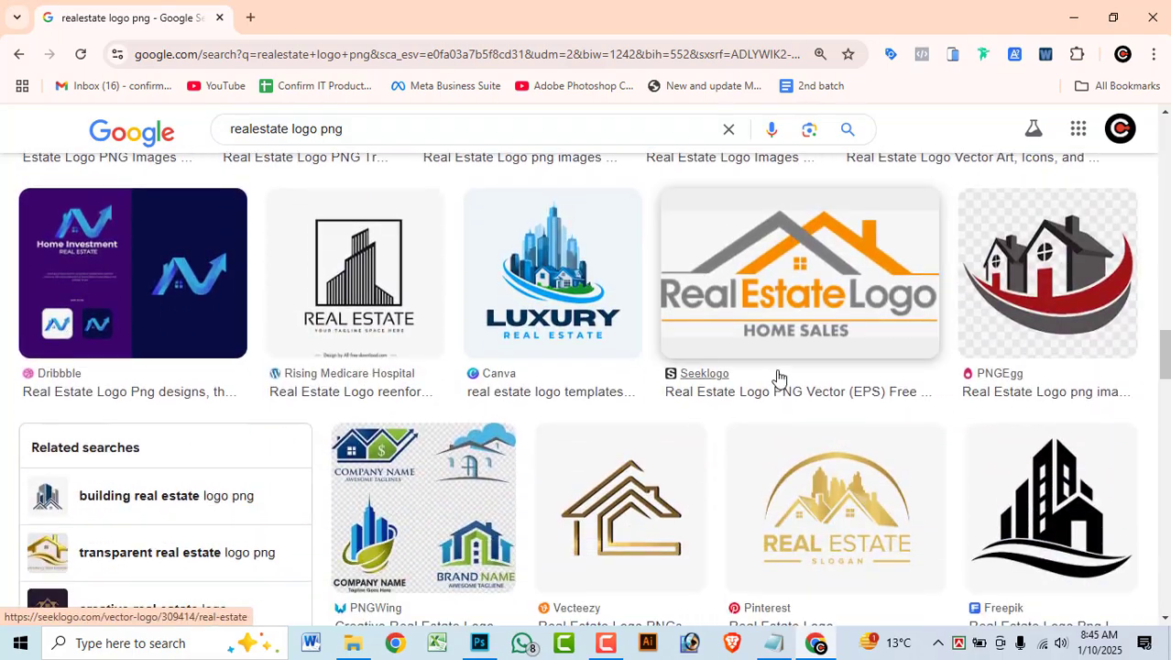
scroll(777, 376, down, 10)
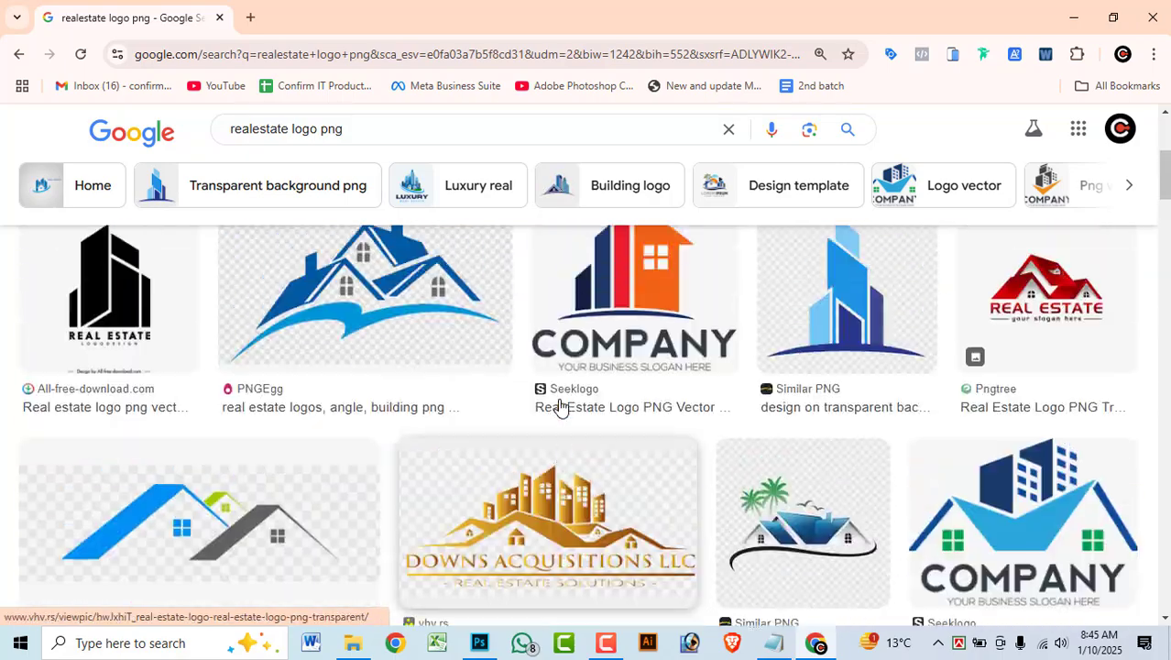
scroll(560, 407, up, 4)
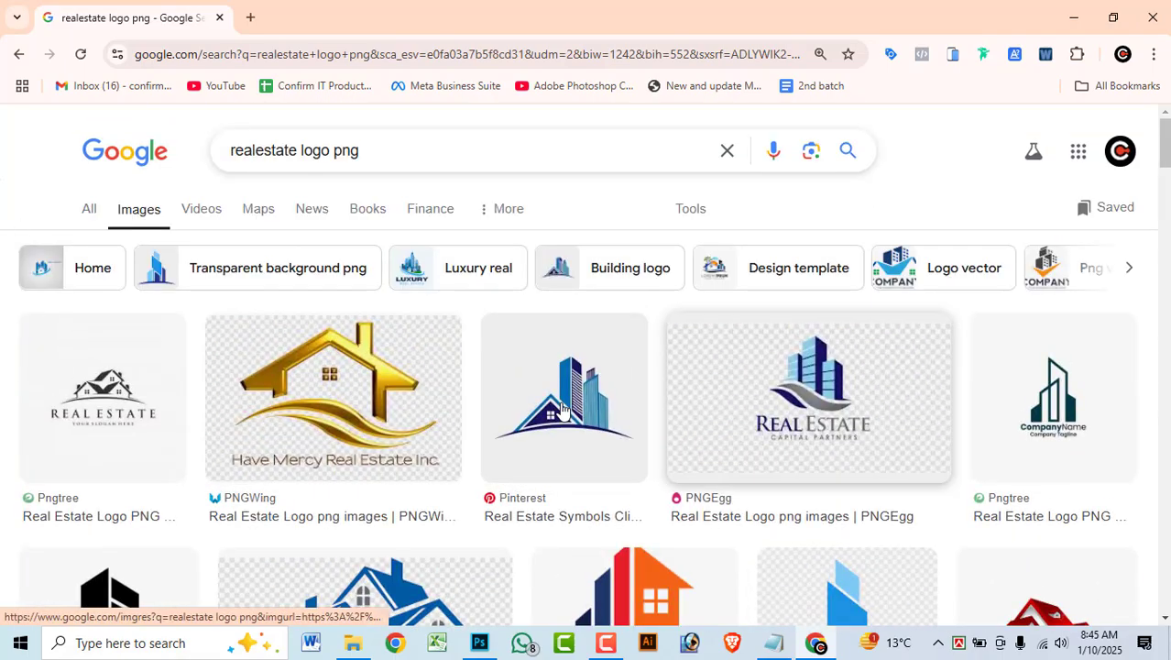
scroll(236, 411, down, 4)
scroll(485, 406, up, 4)
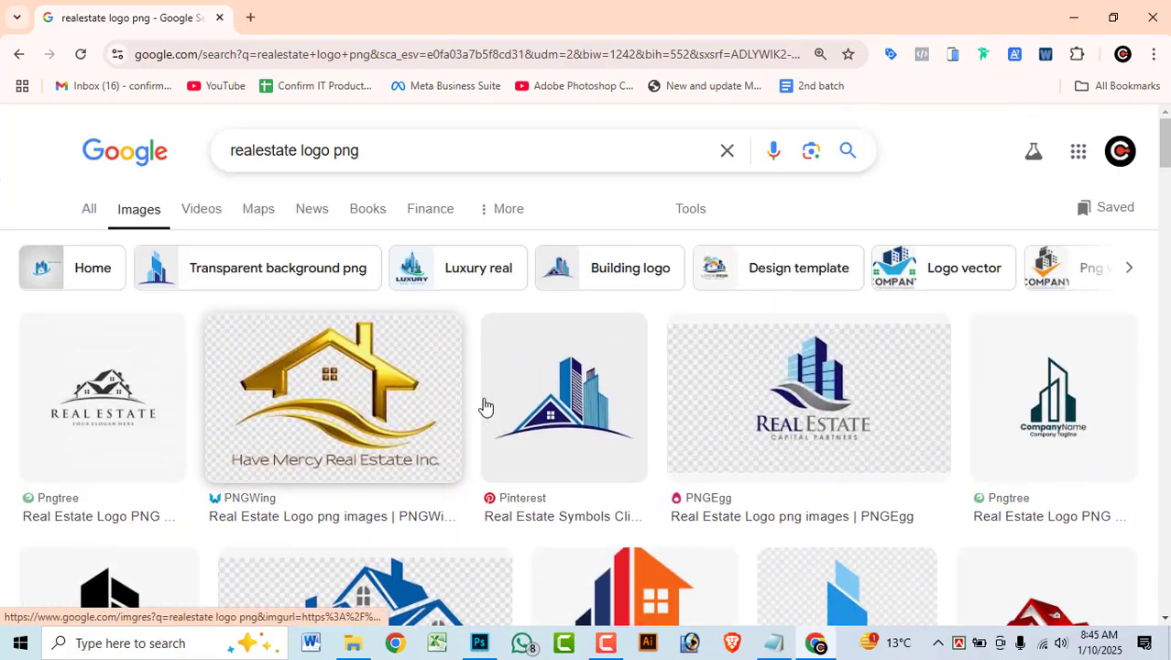
scroll(286, 406, down, 2)
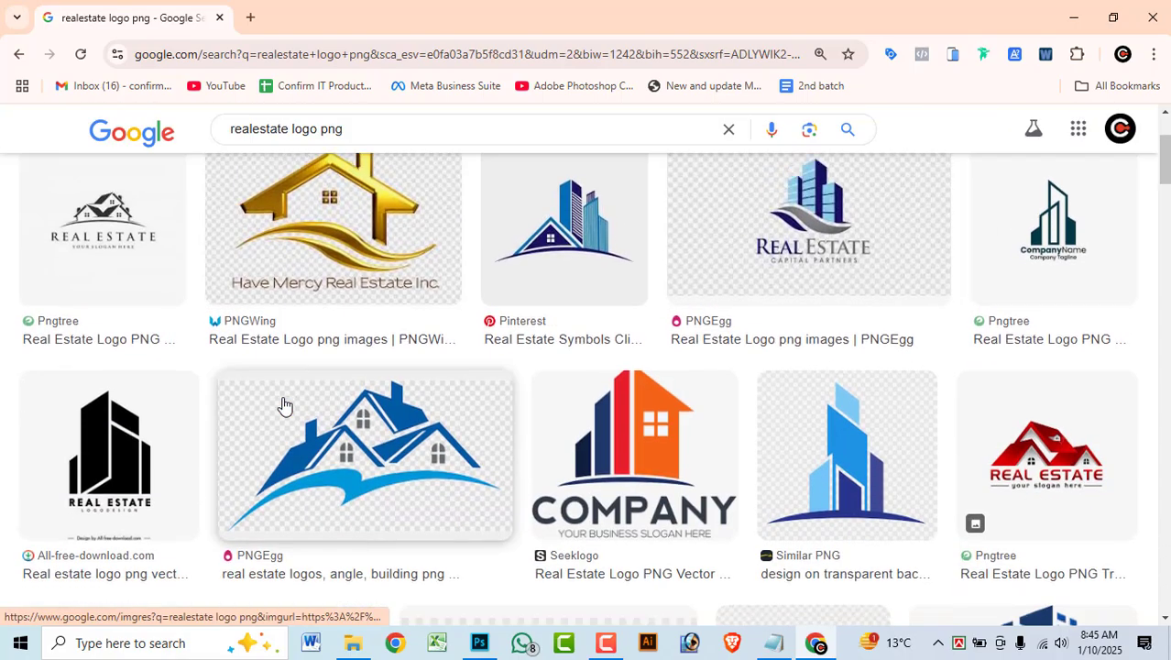
scroll(284, 406, down, 3)
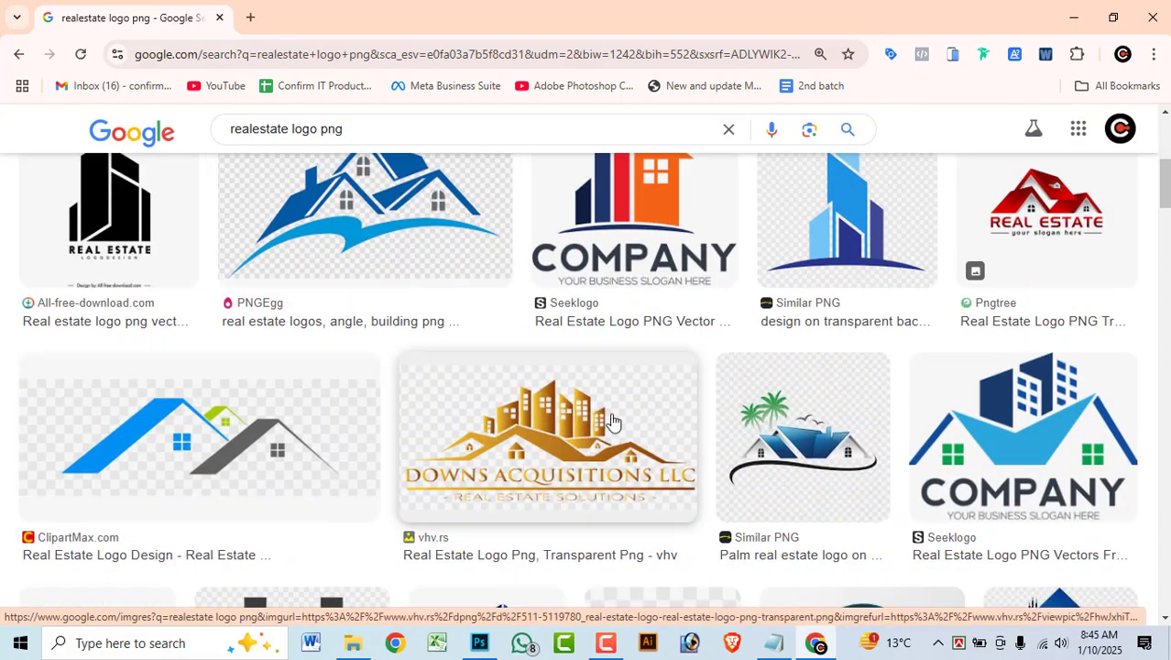
scroll(613, 422, down, 3)
scroll(566, 385, up, 2)
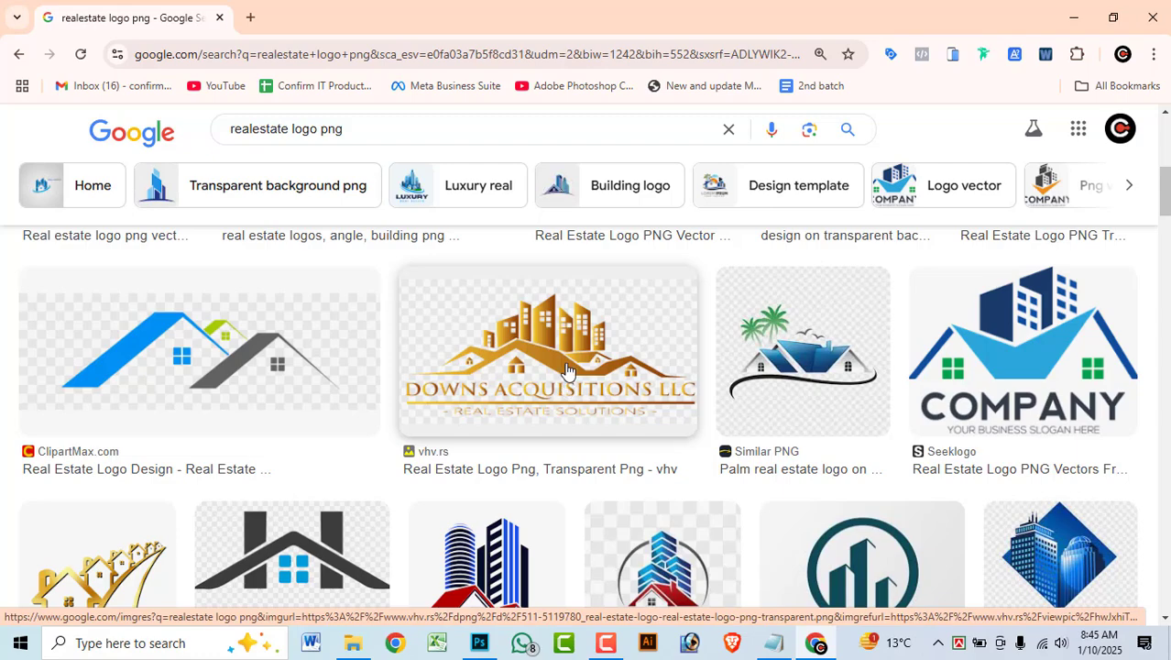
Open the preview of the gold Downs Acquisitions LLC logo and copy the image.
click(566, 368)
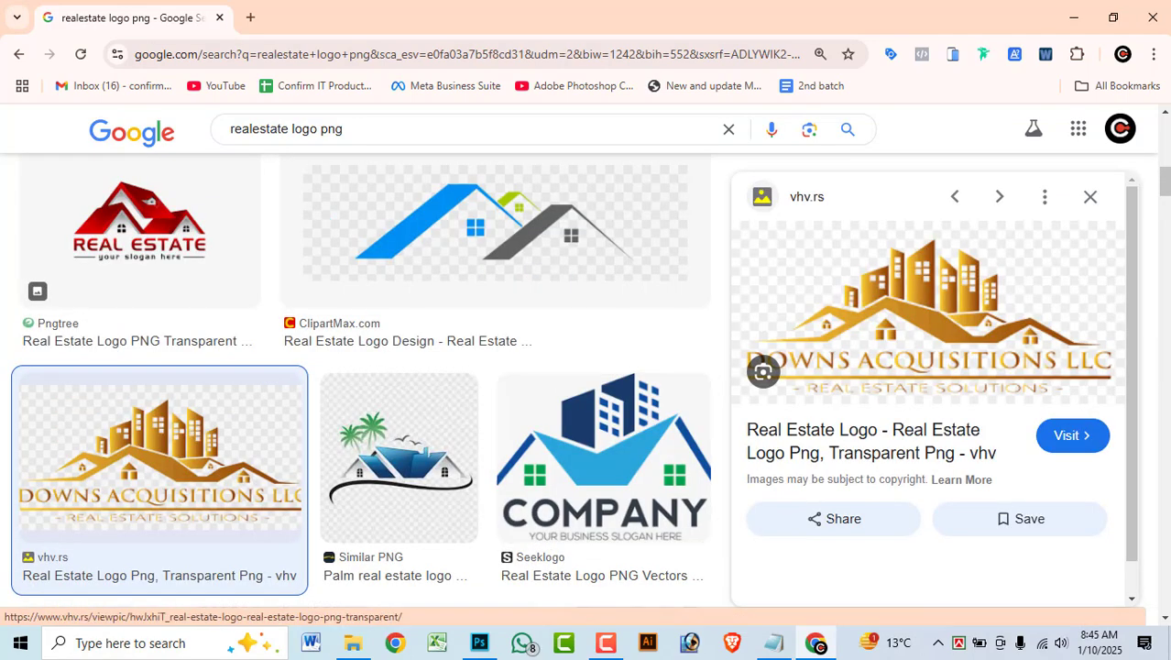
right_click(915, 327)
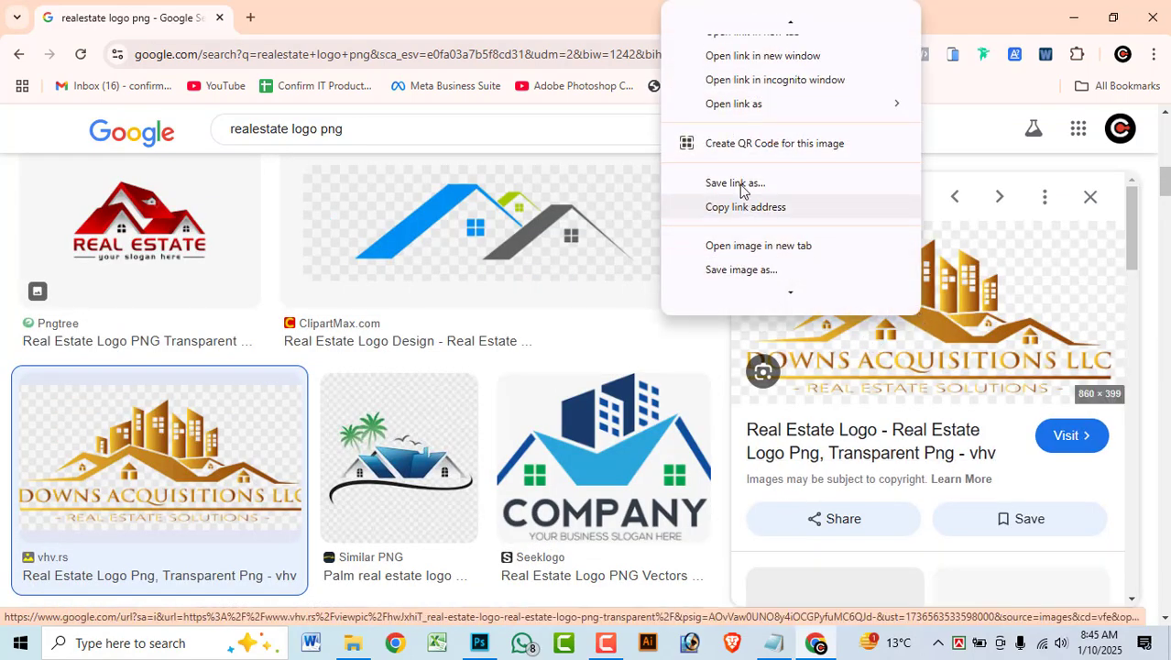
mouse_move(764, 291)
click(758, 242)
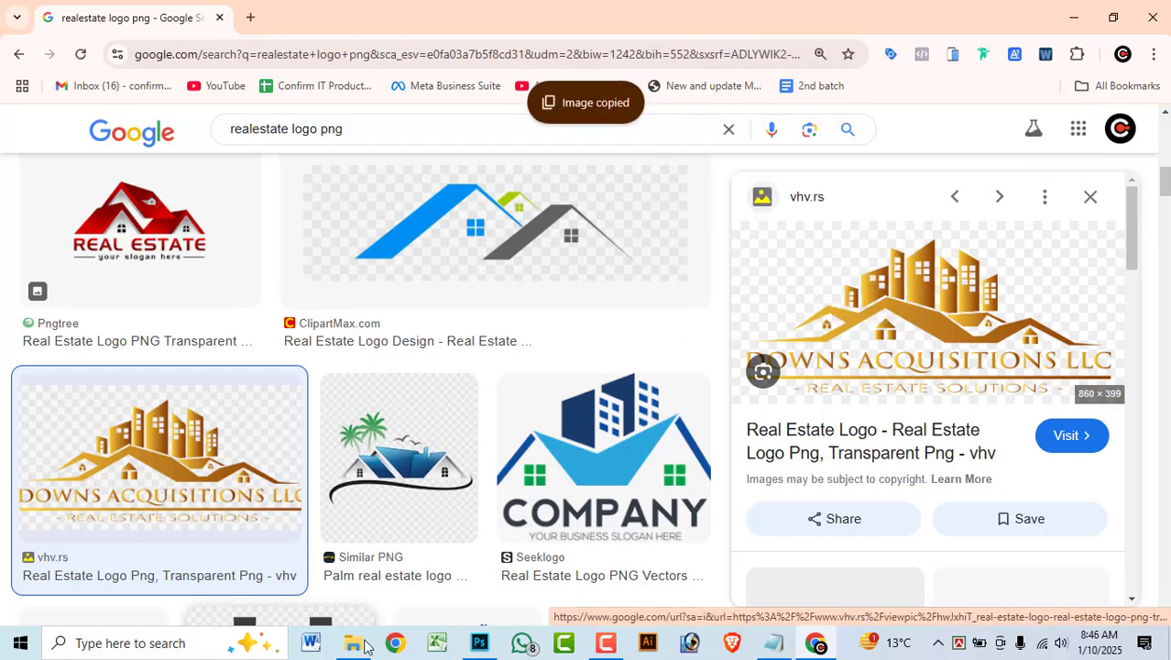
Switch to Photoshop, paste the copied logo above Layer 1 of the flyer and enlarge it to about 262%.
click(479, 643)
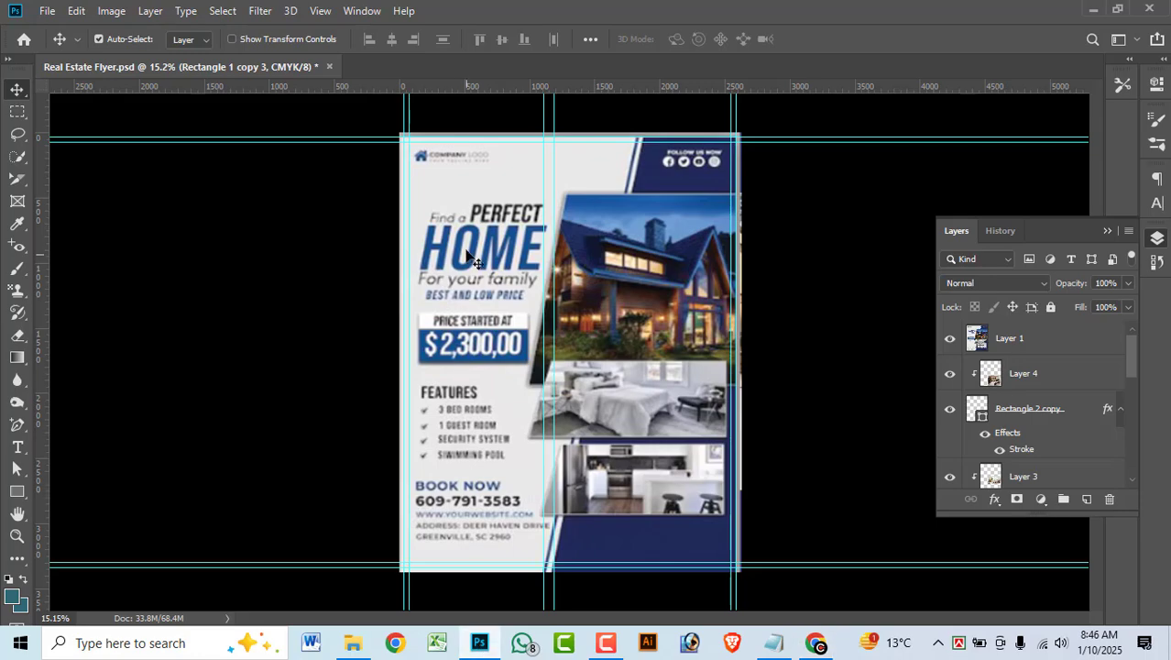
click(1016, 344)
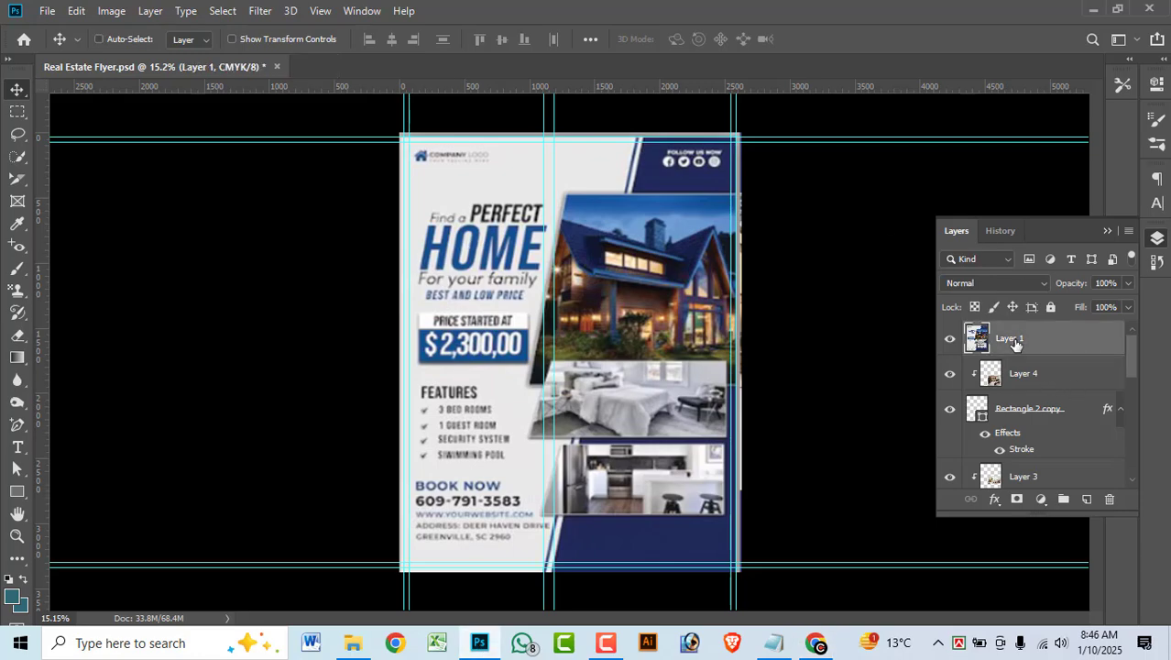
key(ctrl+v)
drag(594, 364, 600, 427)
key(ctrl+t)
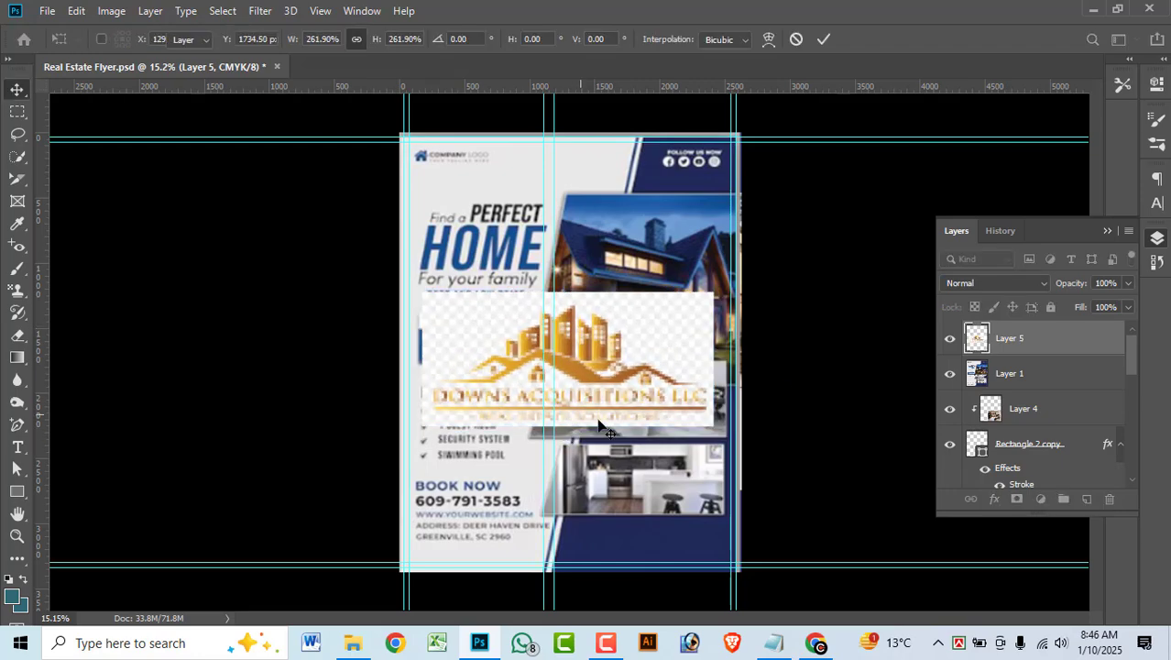
key(Return)
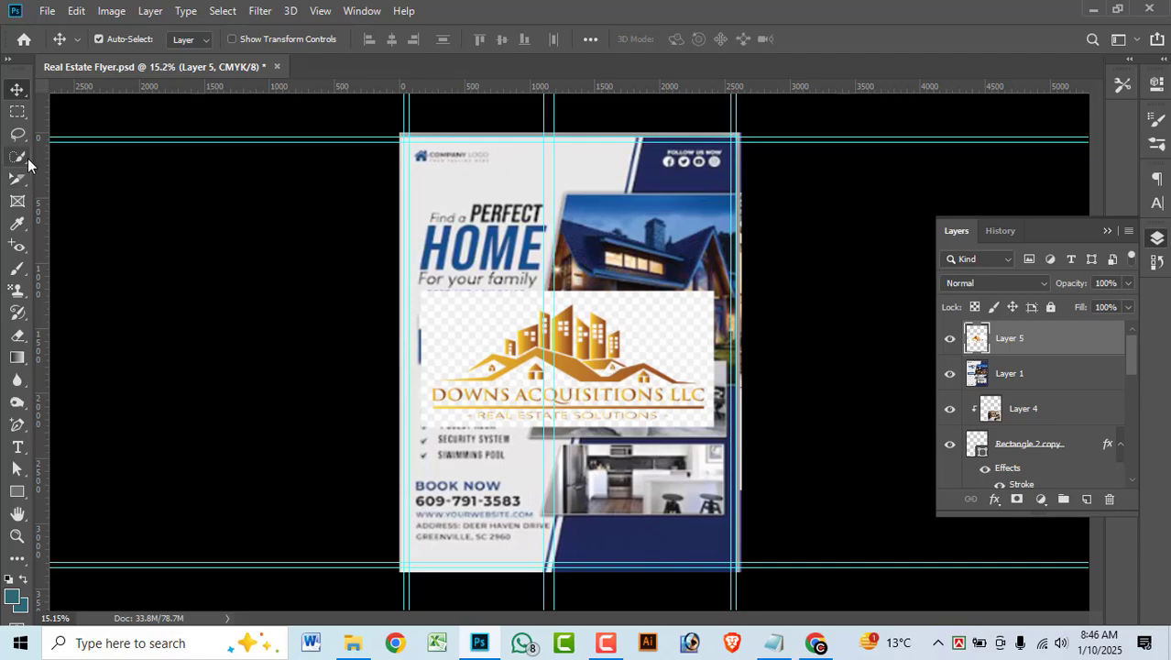
Try to isolate the pasted logo by using Select Subject and deleting the selected area.
click(18, 156)
click(97, 157)
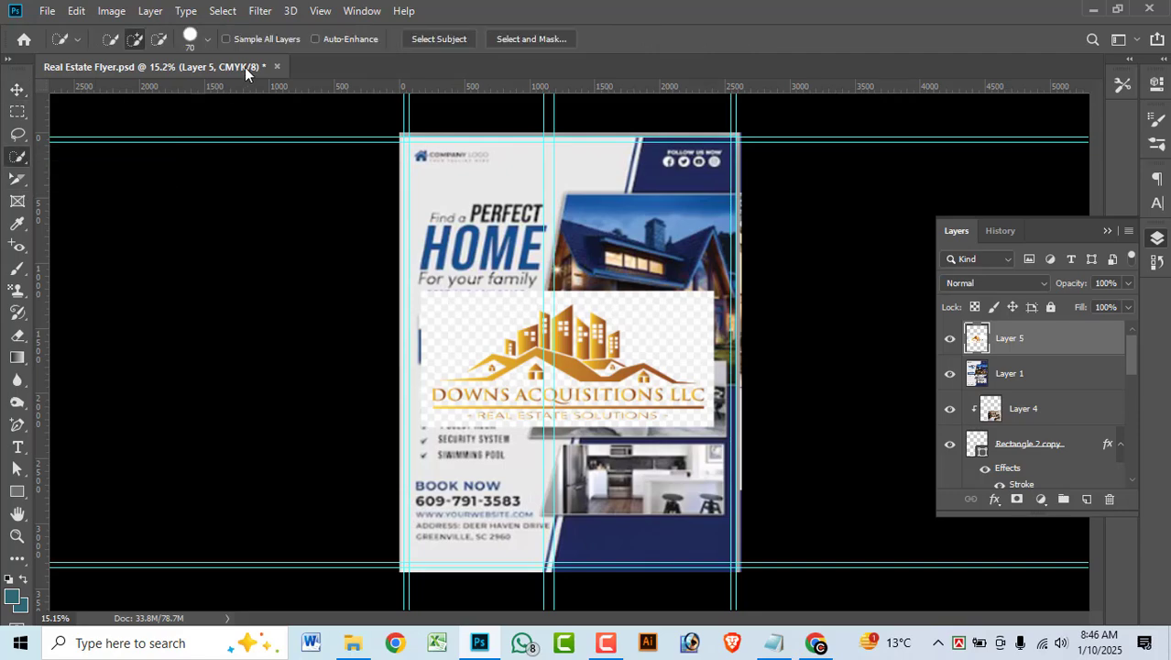
click(439, 39)
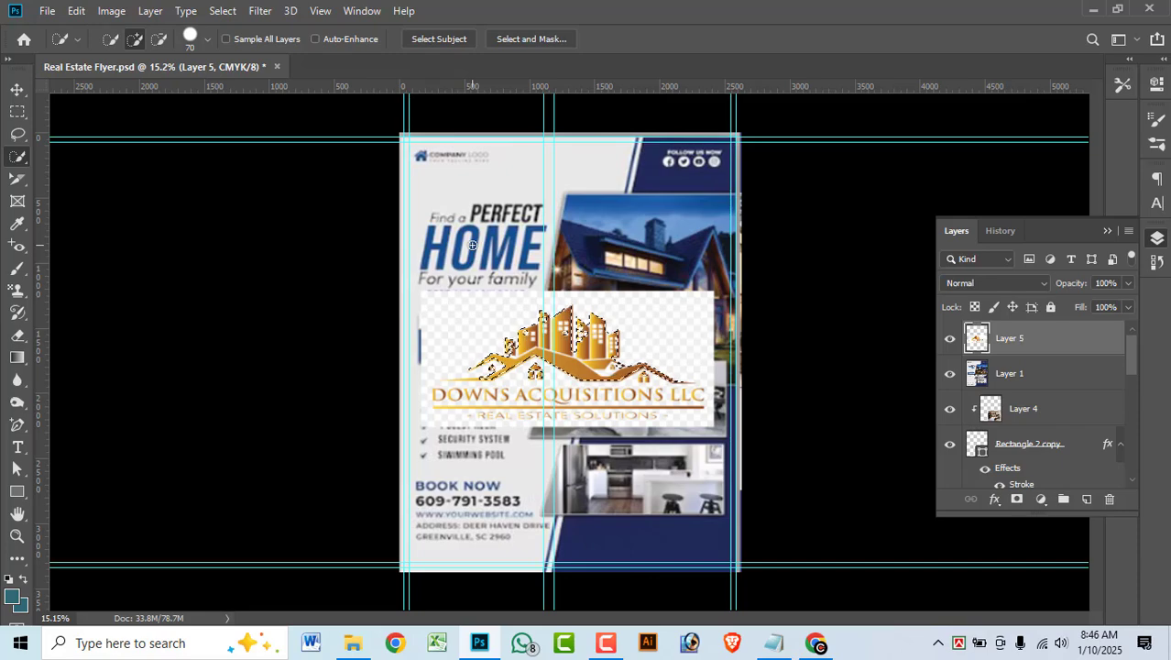
key(Delete)
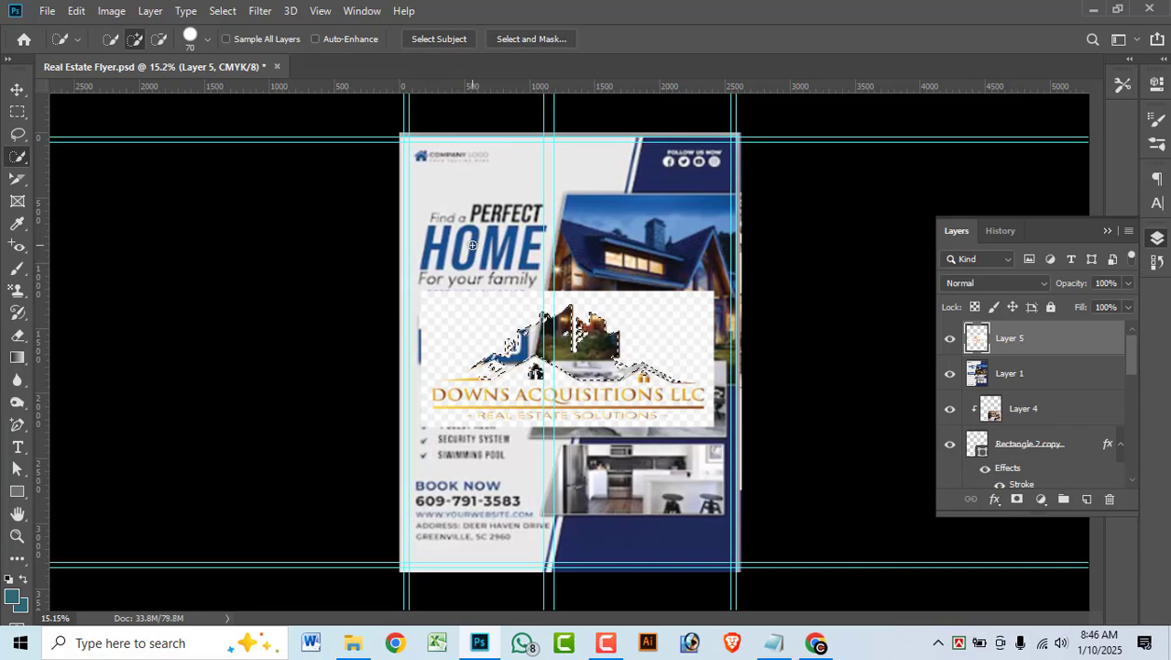
Undo the last deletion, clear the selection and remove the pasted logo layer.
key(ctrl+z)
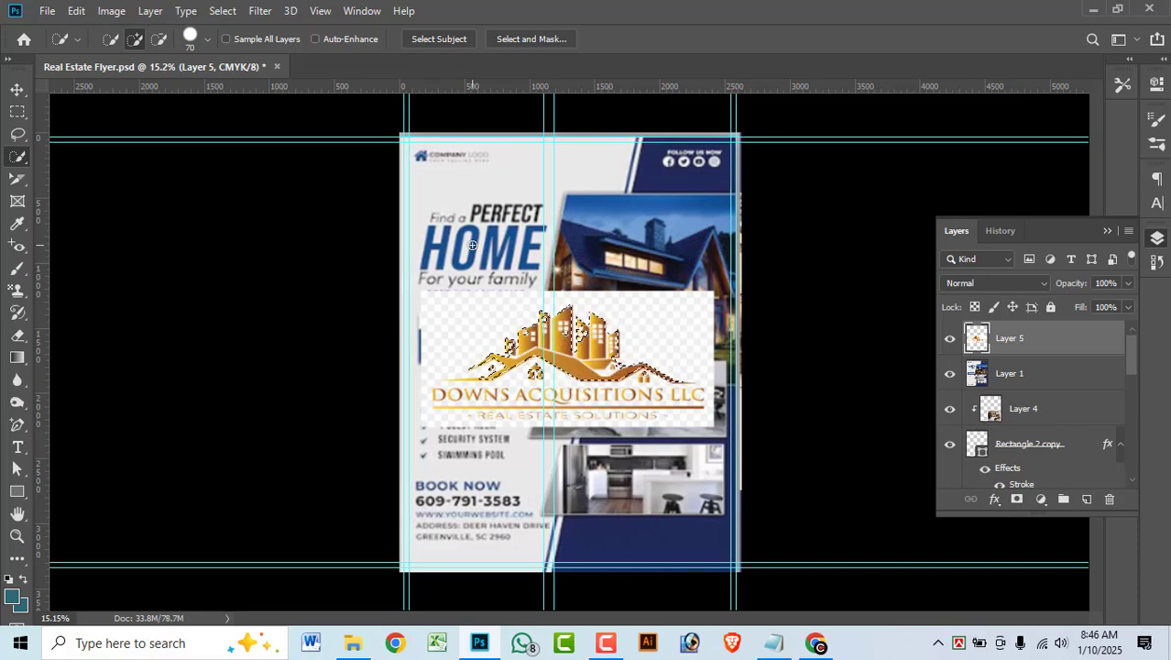
key(ctrl+d)
click(17, 88)
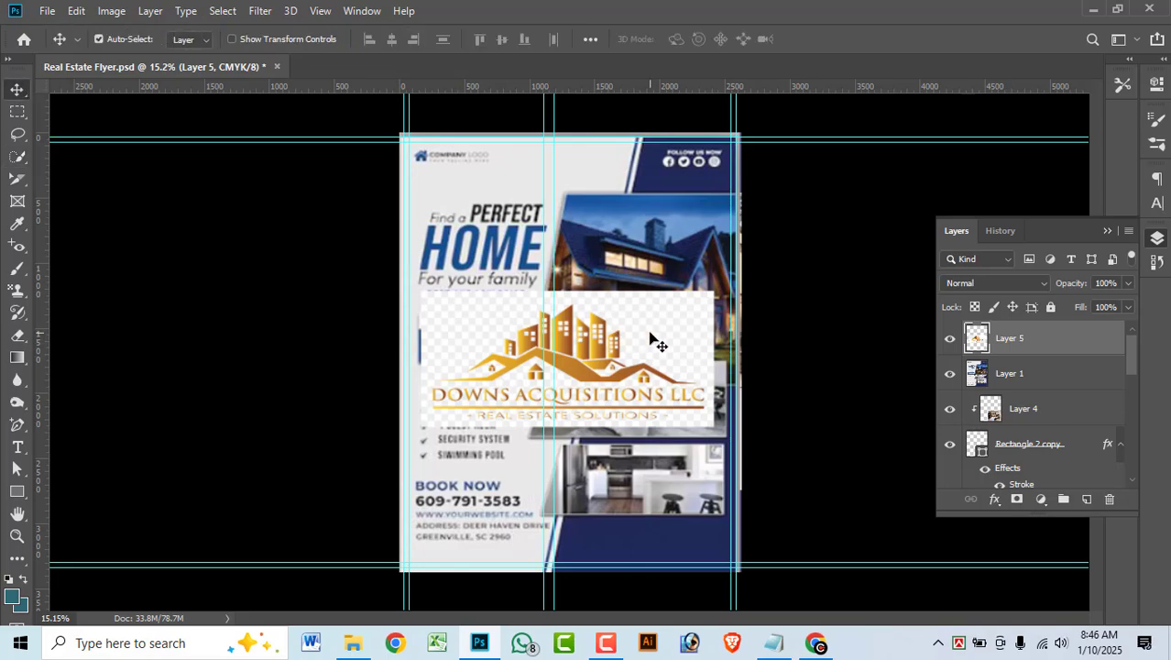
key(Delete)
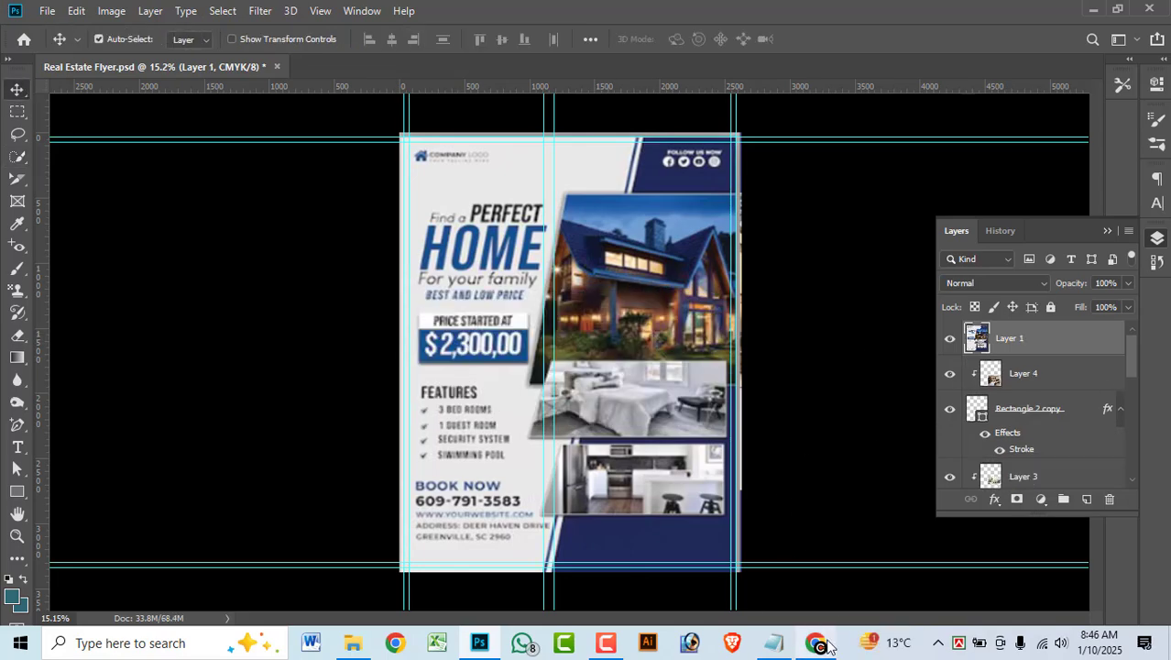
Switch to Chrome and save the gold Downs Acquisitions LLC logo to the Desktop as a PNG image under its suggested file name.
click(816, 642)
right_click(919, 324)
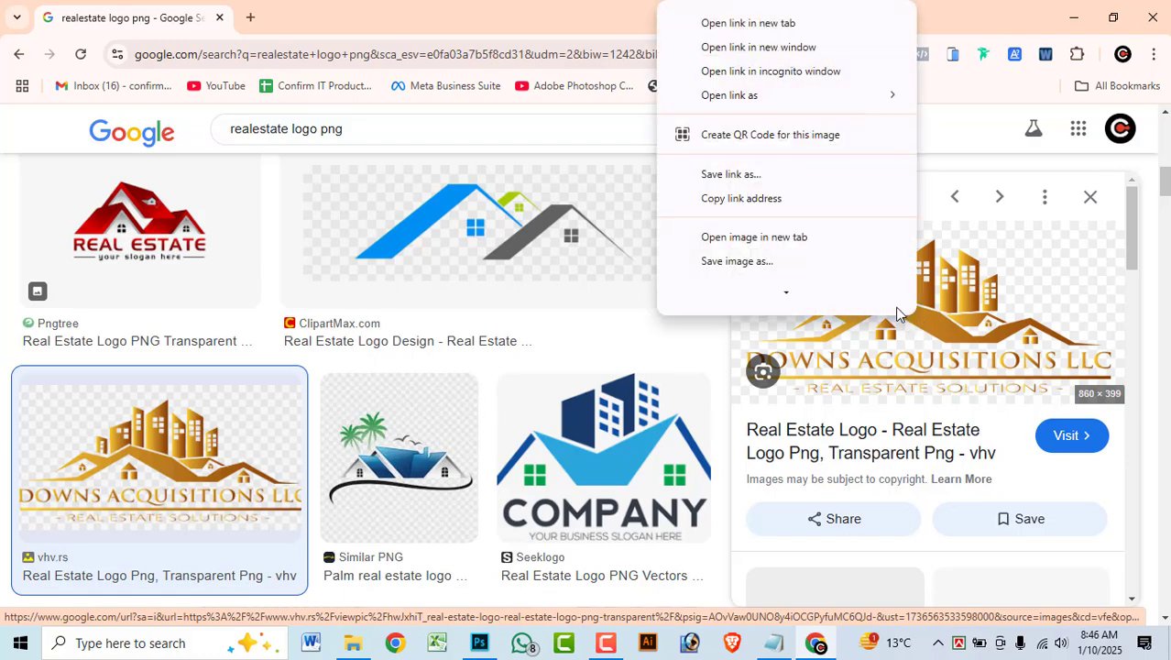
click(766, 258)
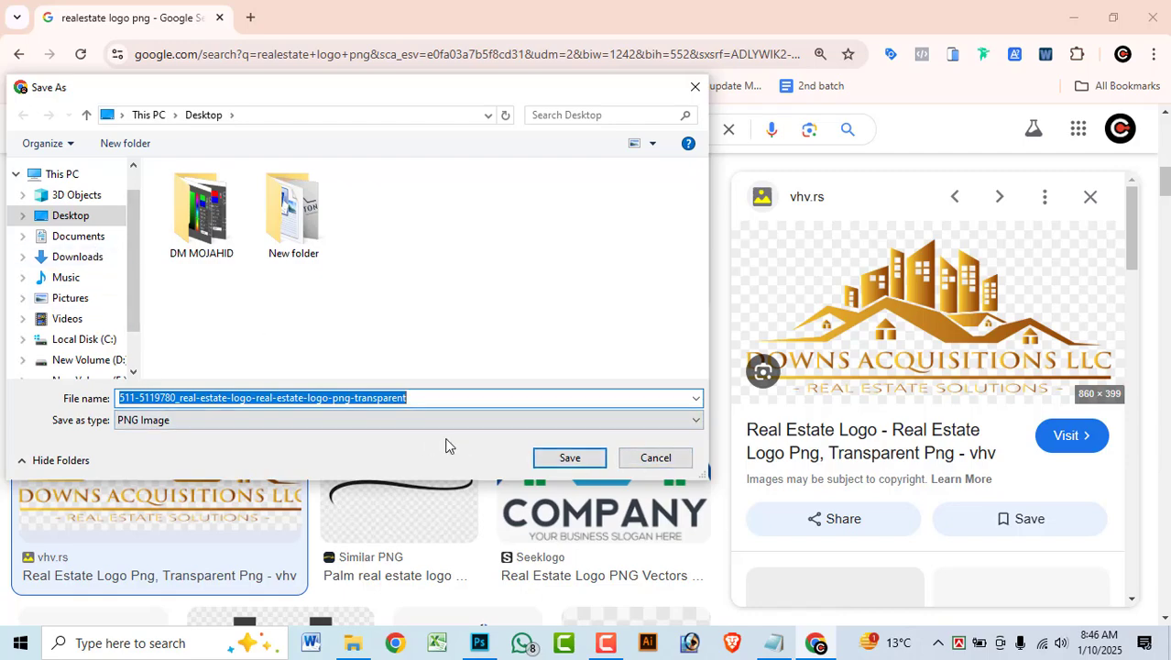
click(542, 457)
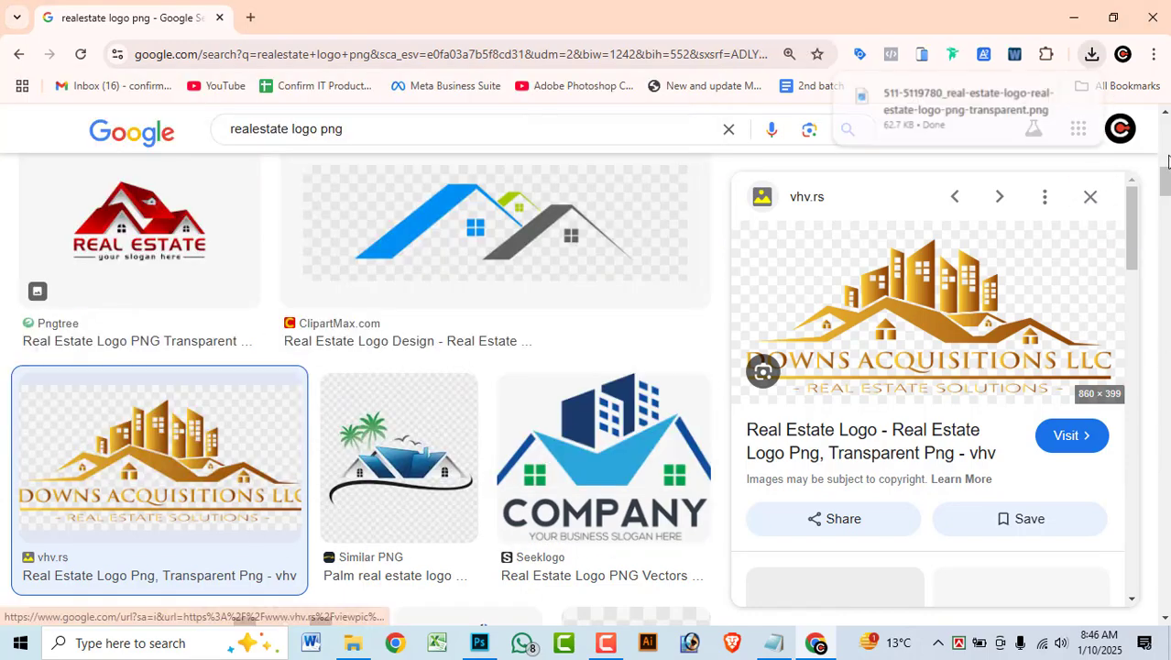
Open the downloaded logo PNG as a separate document in Photoshop to inspect its background, and close it.
click(1046, 95)
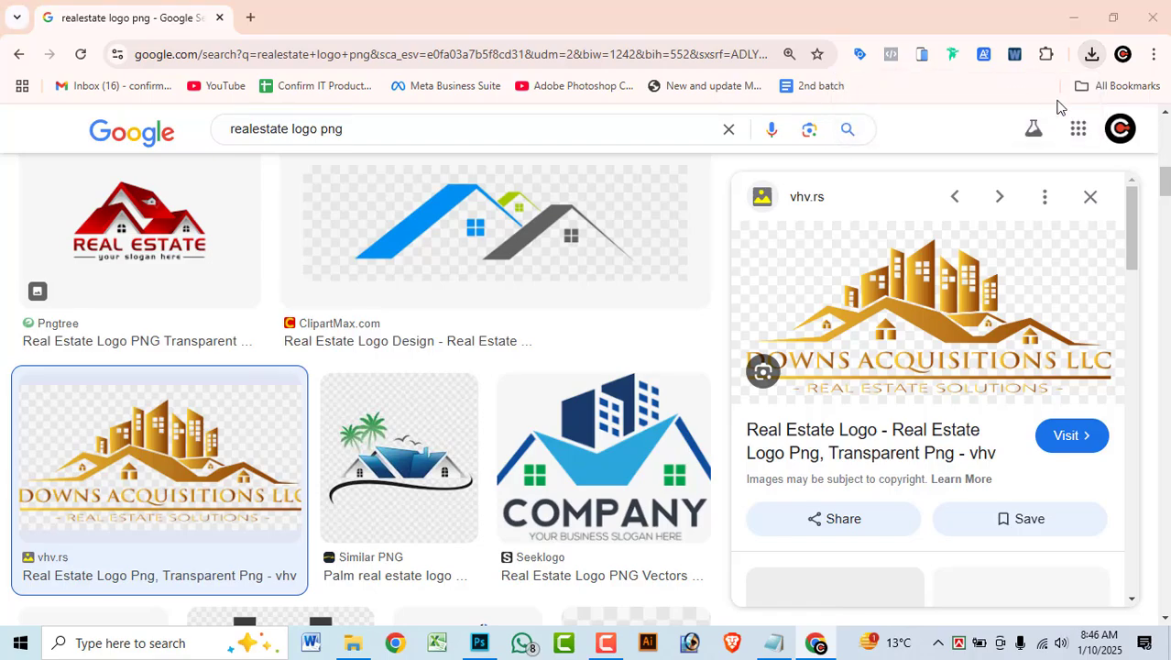
drag(384, 220, 477, 441)
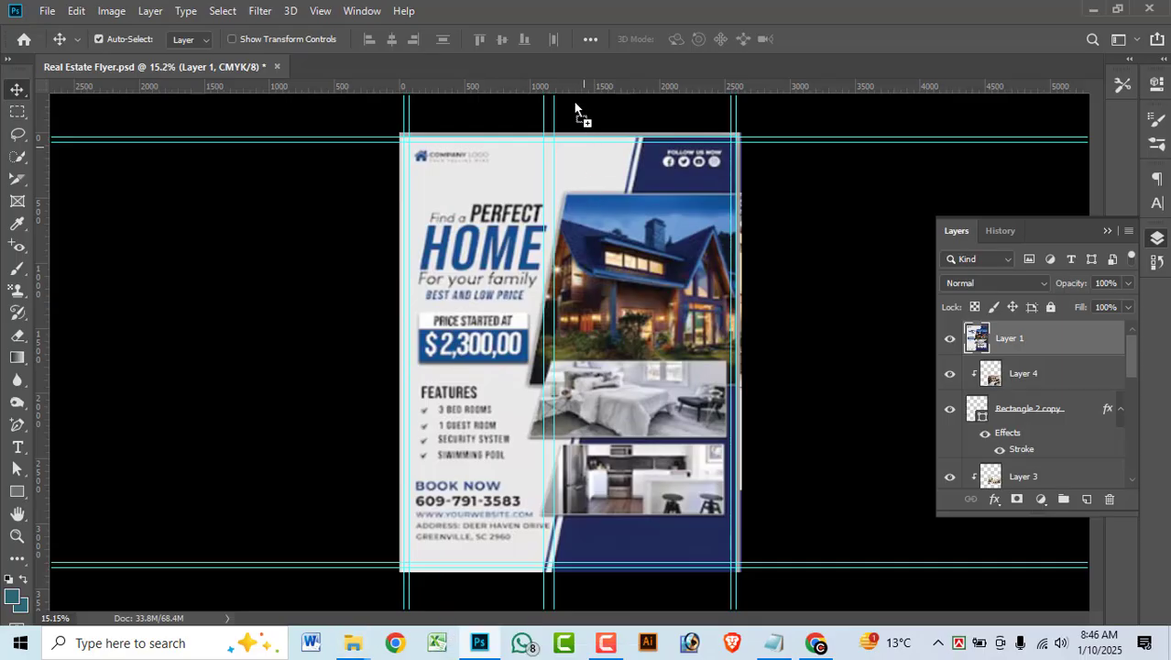
drag(575, 108, 567, 69)
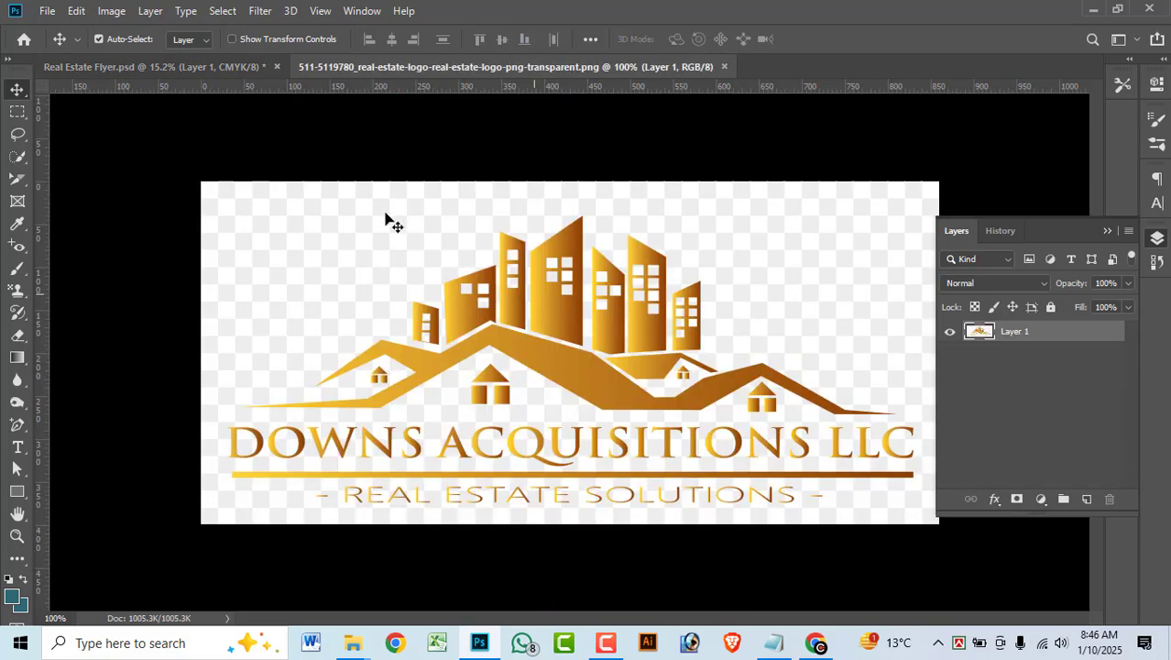
click(723, 66)
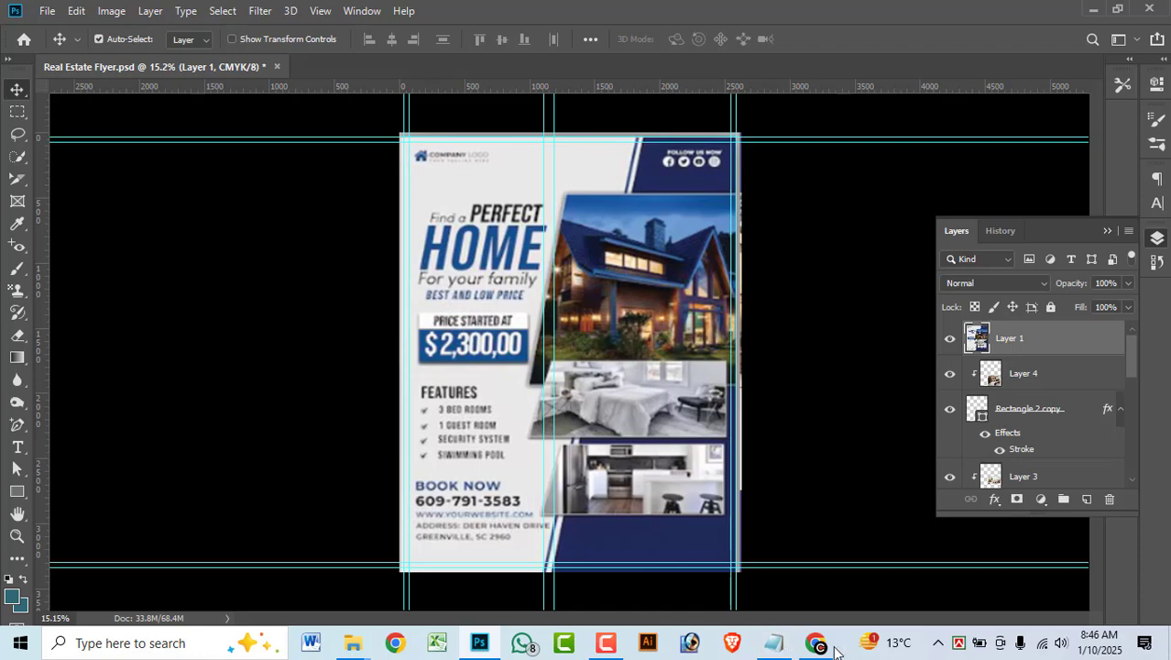
Switch to Chrome and open the preview of the black house-roof REAL ESTATE logo from Pngtree.
click(796, 644)
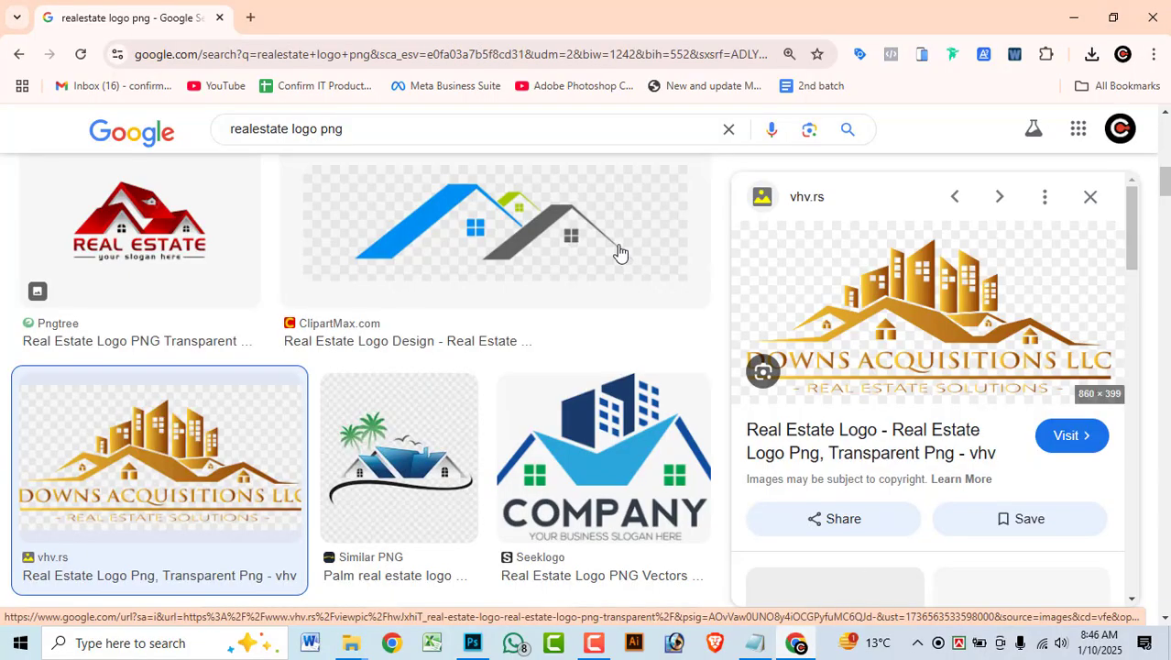
scroll(208, 354, down, 5)
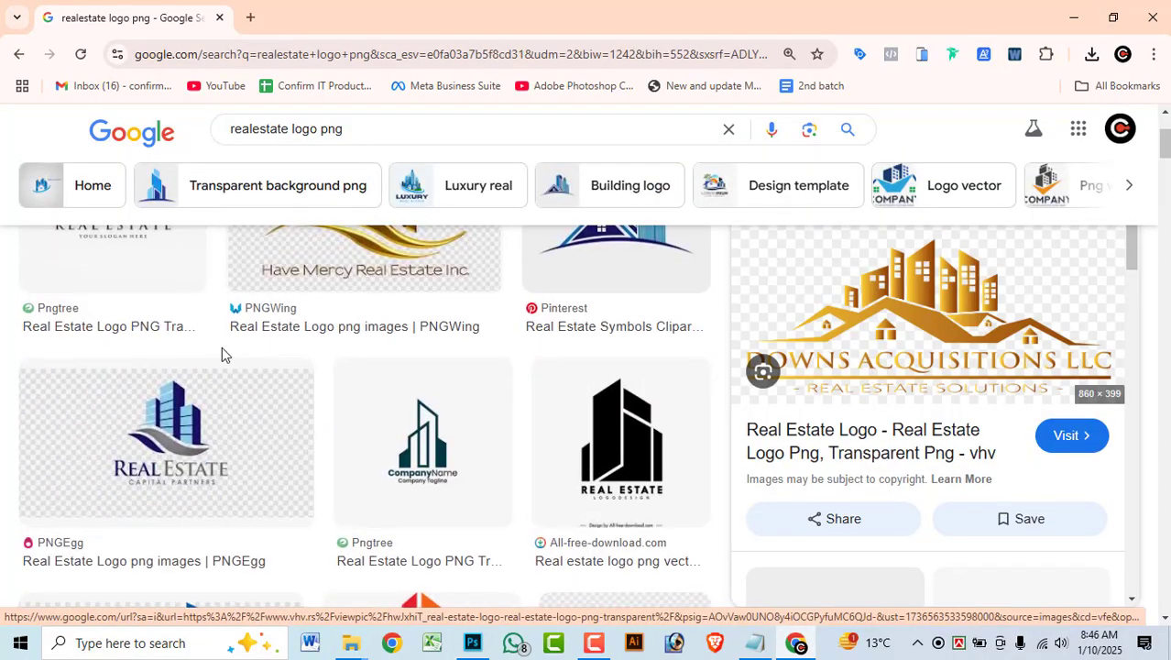
scroll(221, 350, up, 3)
scroll(269, 398, down, 3)
scroll(270, 397, up, 3)
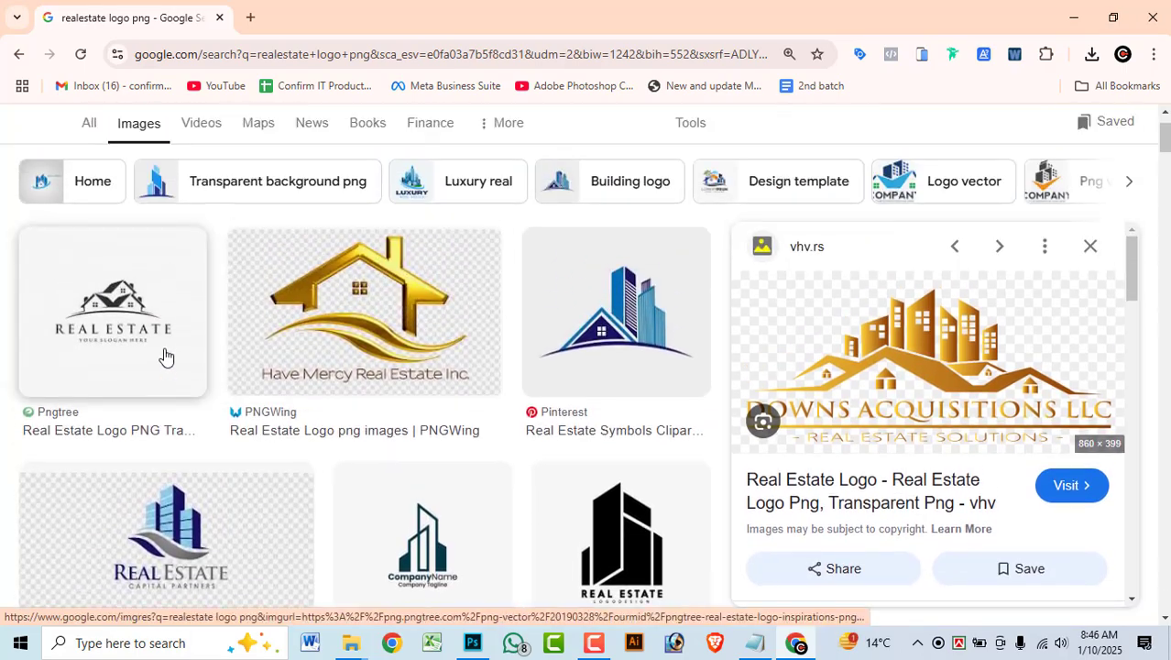
click(151, 349)
Check the file type offered for saving the Pngtree logo, and leave without saving it.
right_click(953, 366)
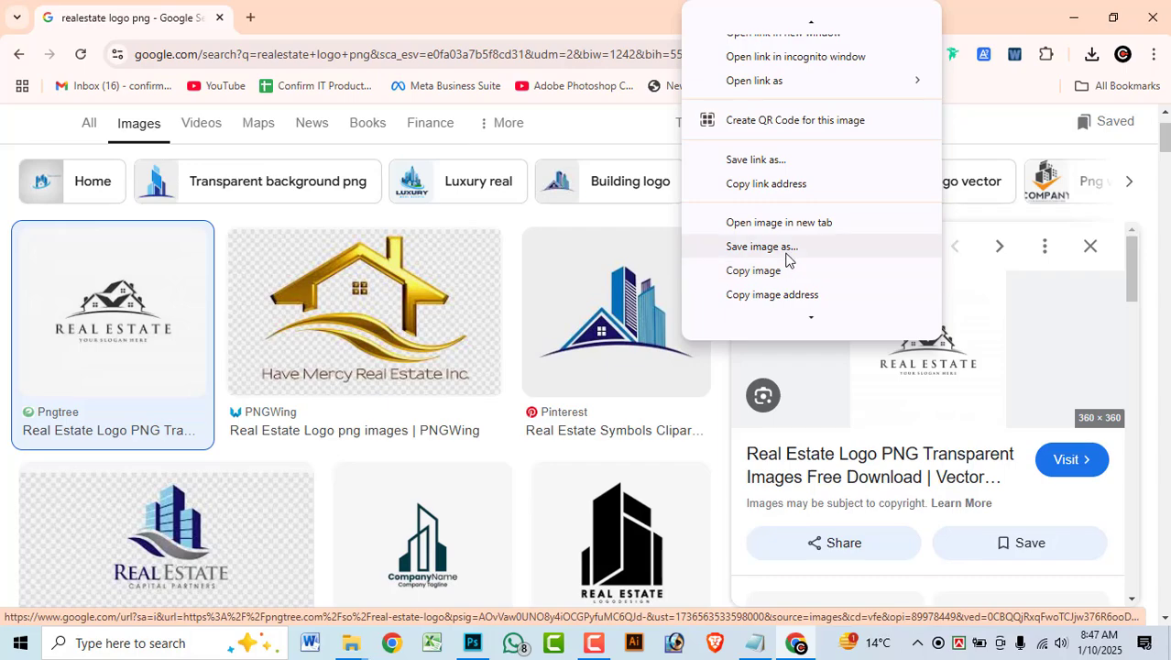
click(784, 247)
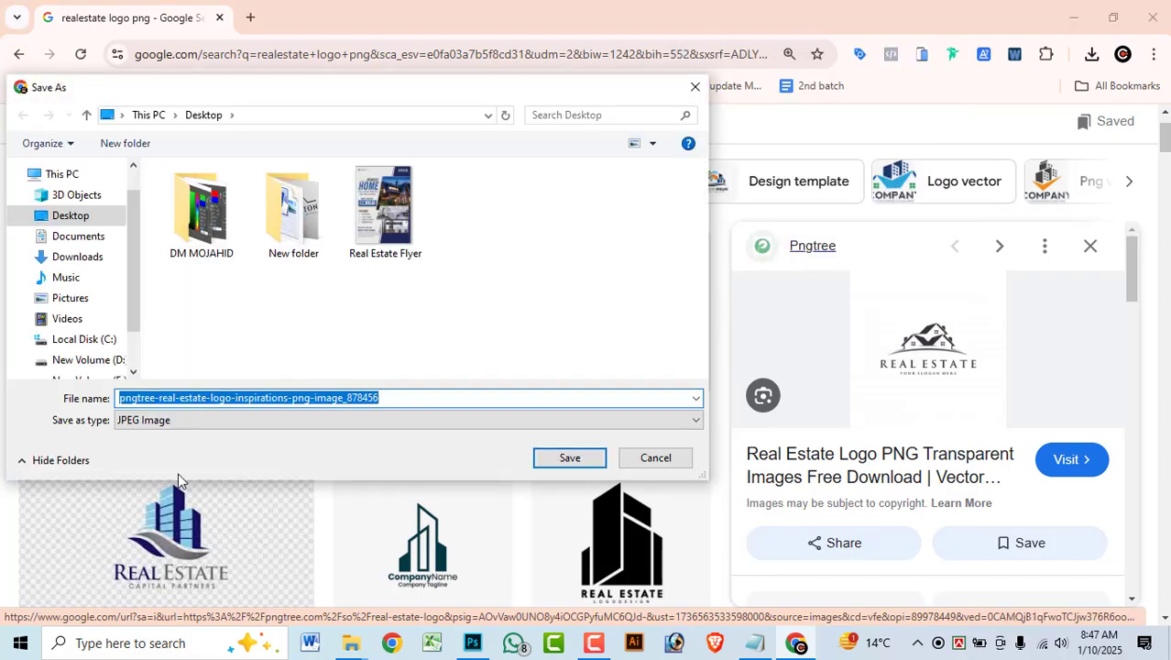
click(660, 459)
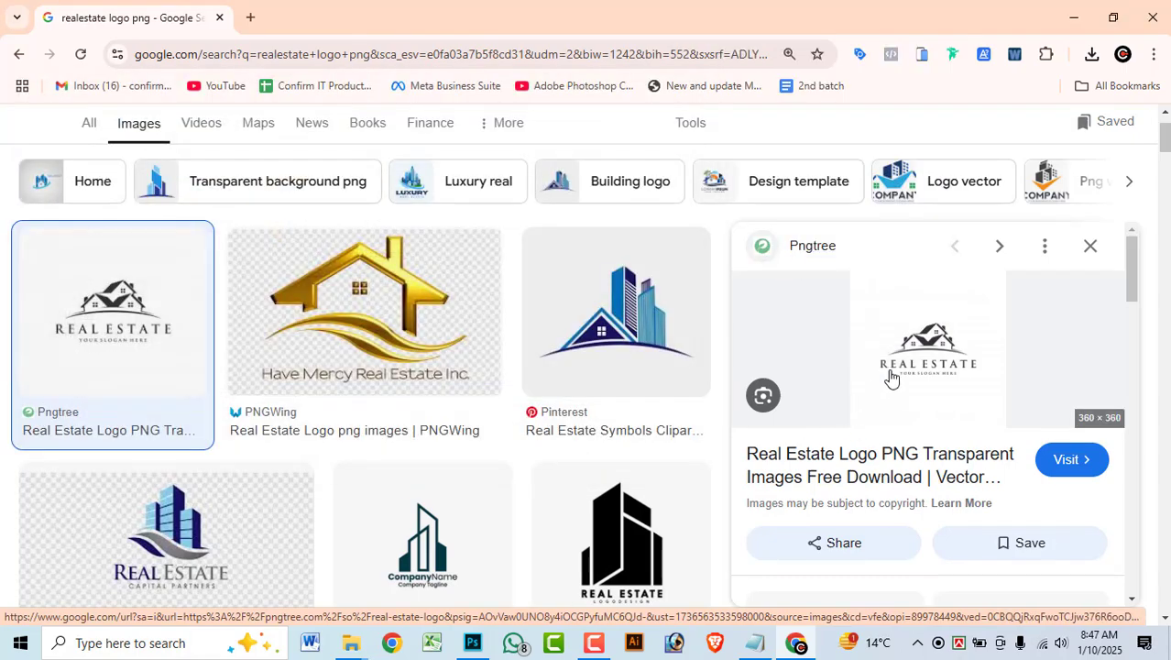
Copy the Pngtree REAL ESTATE logo image, switch to Photoshop, paste it into the flyer and enlarge it over the house photo.
right_click(890, 378)
click(966, 284)
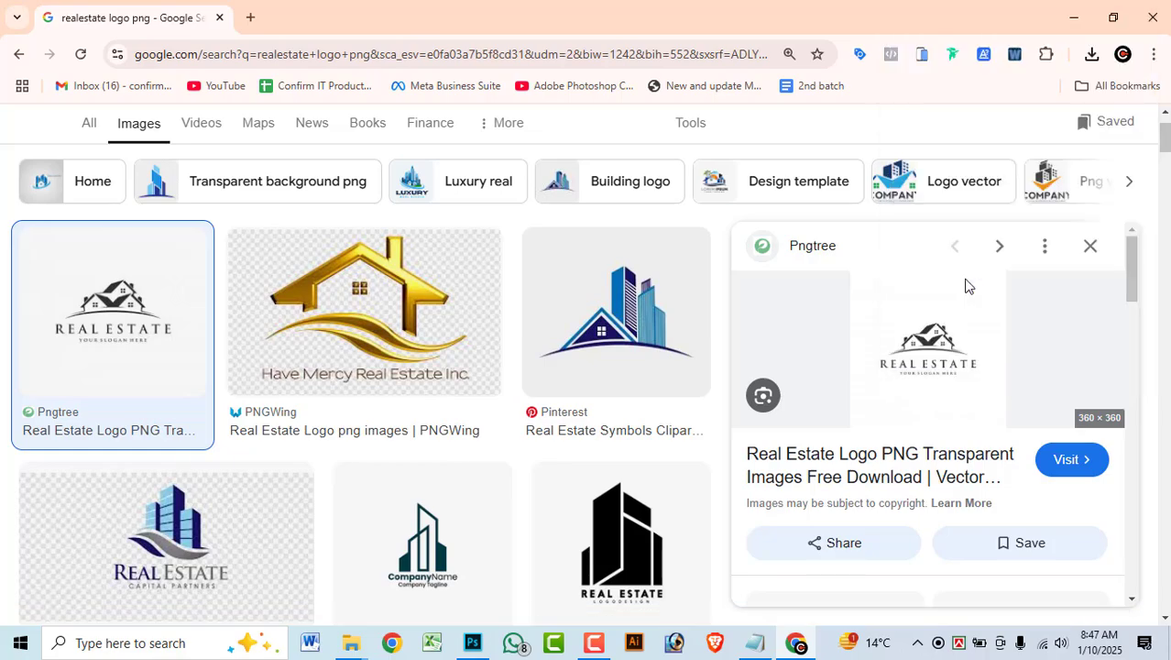
click(473, 643)
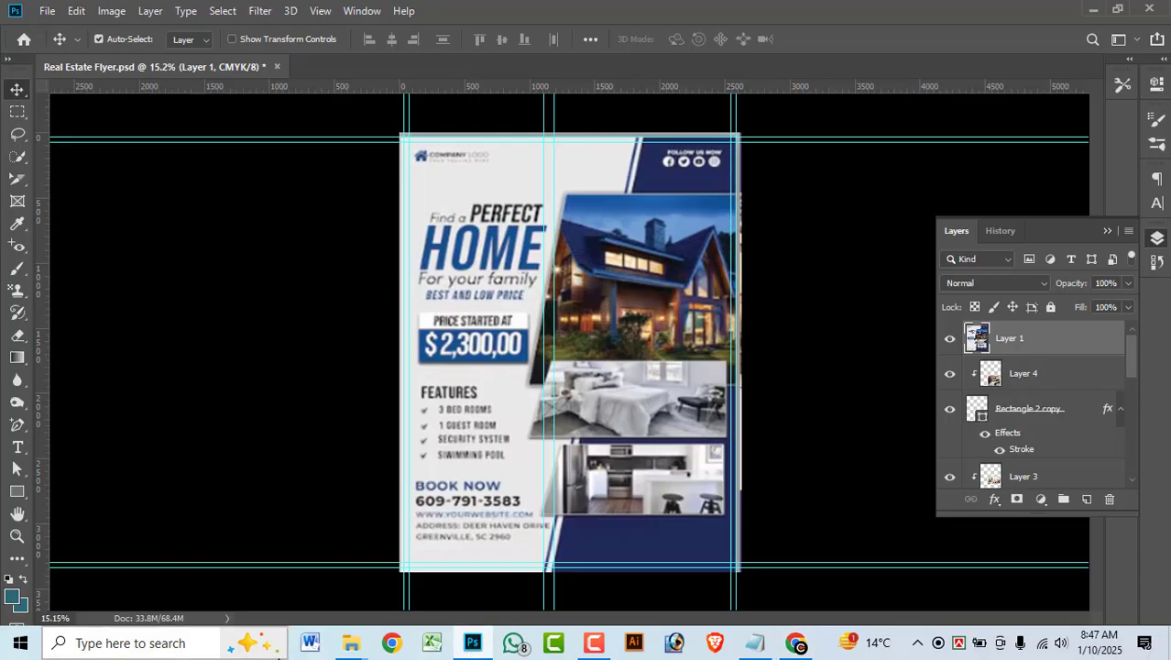
key(ctrl+v)
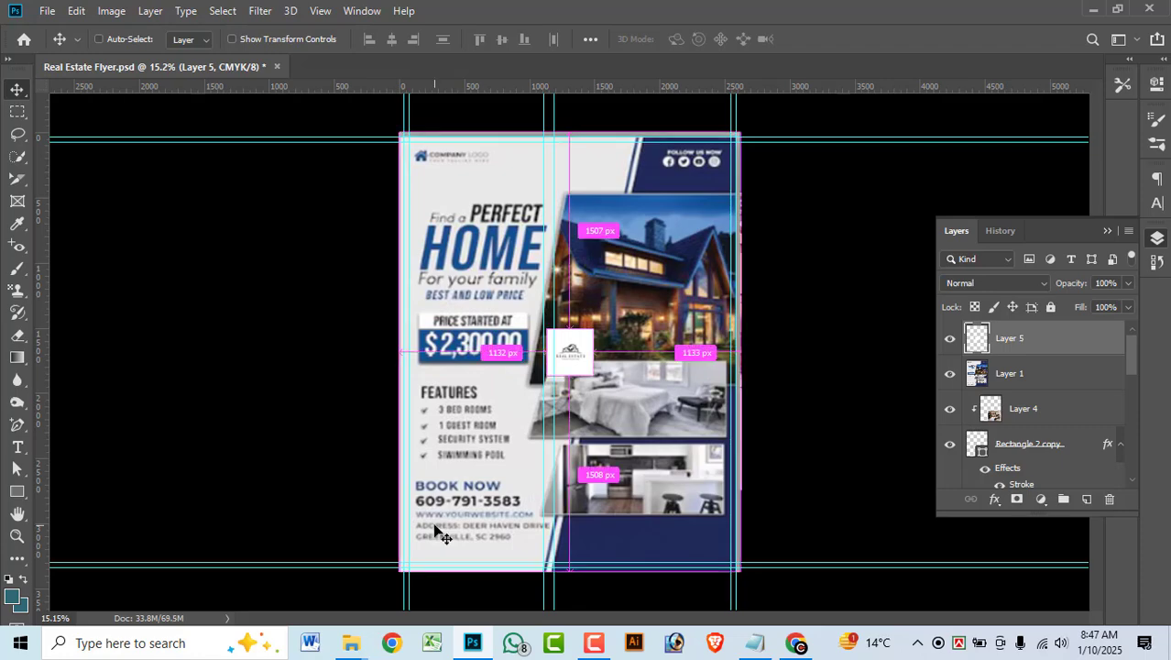
key(ctrl+t)
drag(575, 336, 591, 192)
key(Return)
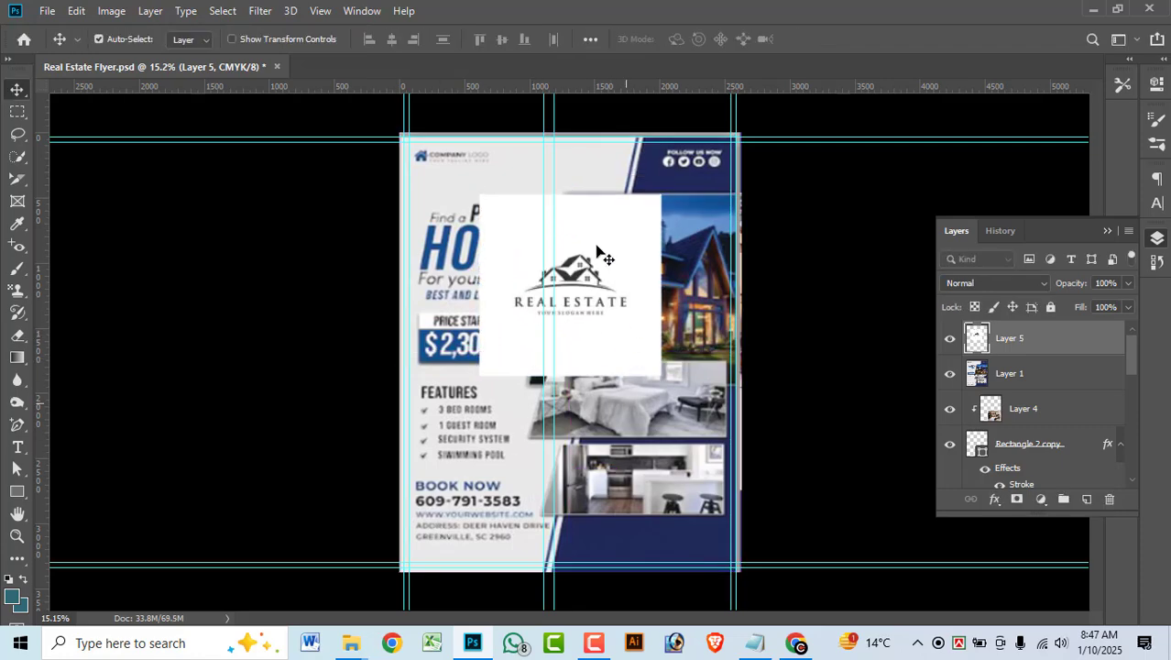
Remove the logo's white background with the Magic Wand tool, and clear the selection.
key(w)
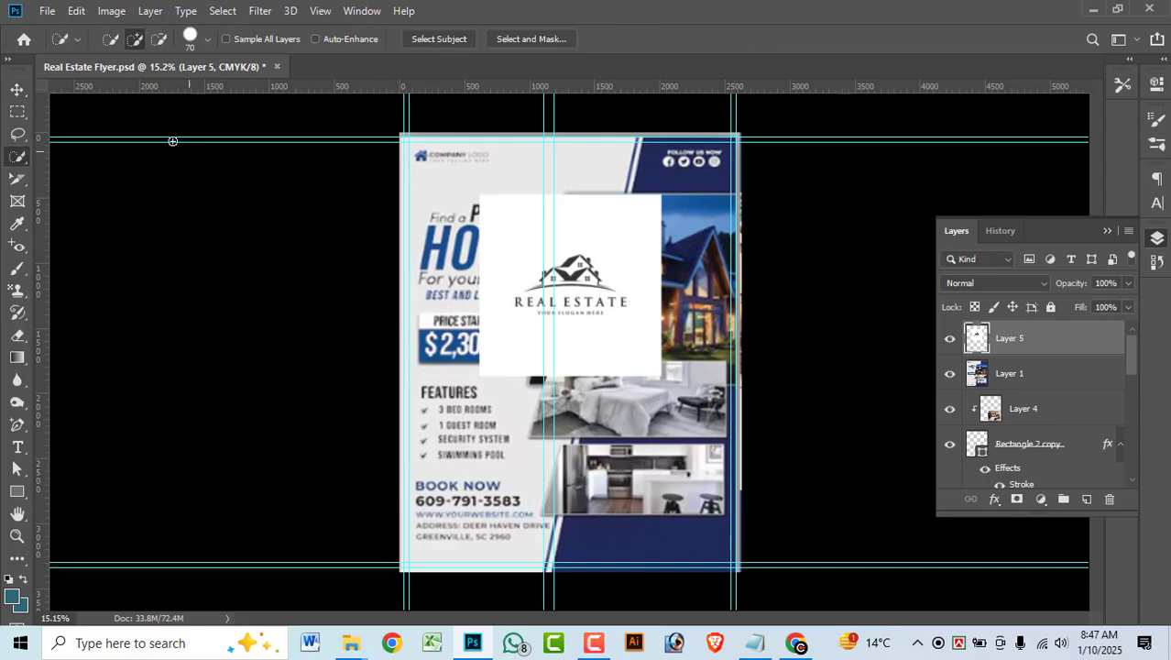
right_click(9, 167)
click(91, 175)
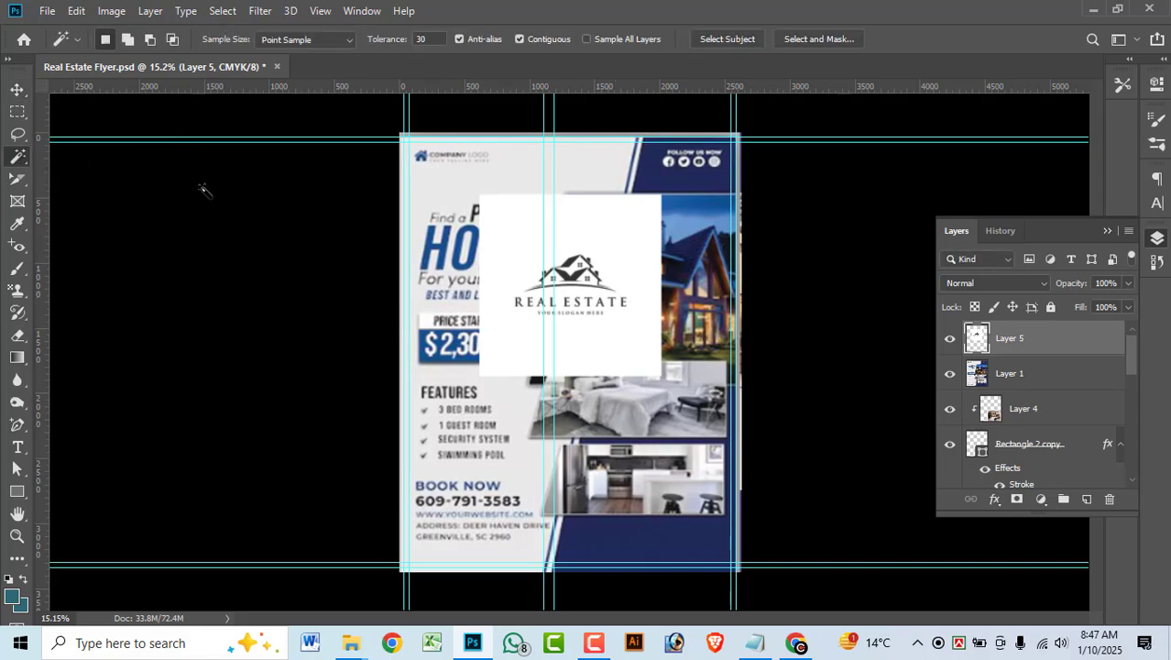
click(613, 226)
key(Delete)
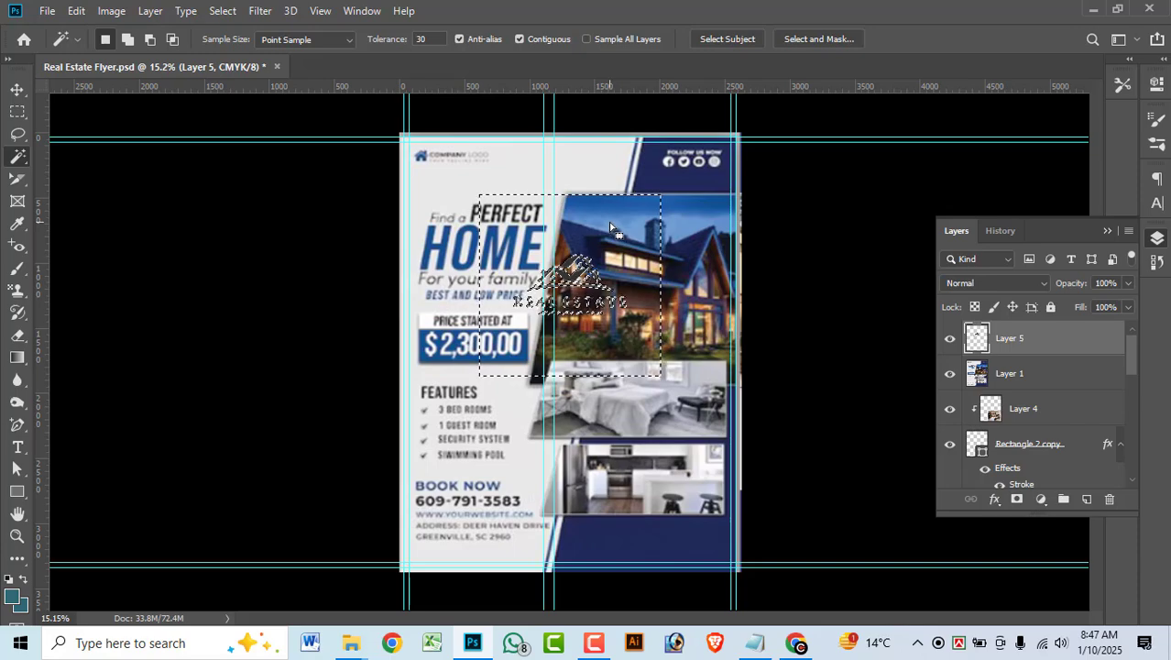
key(ctrl+d)
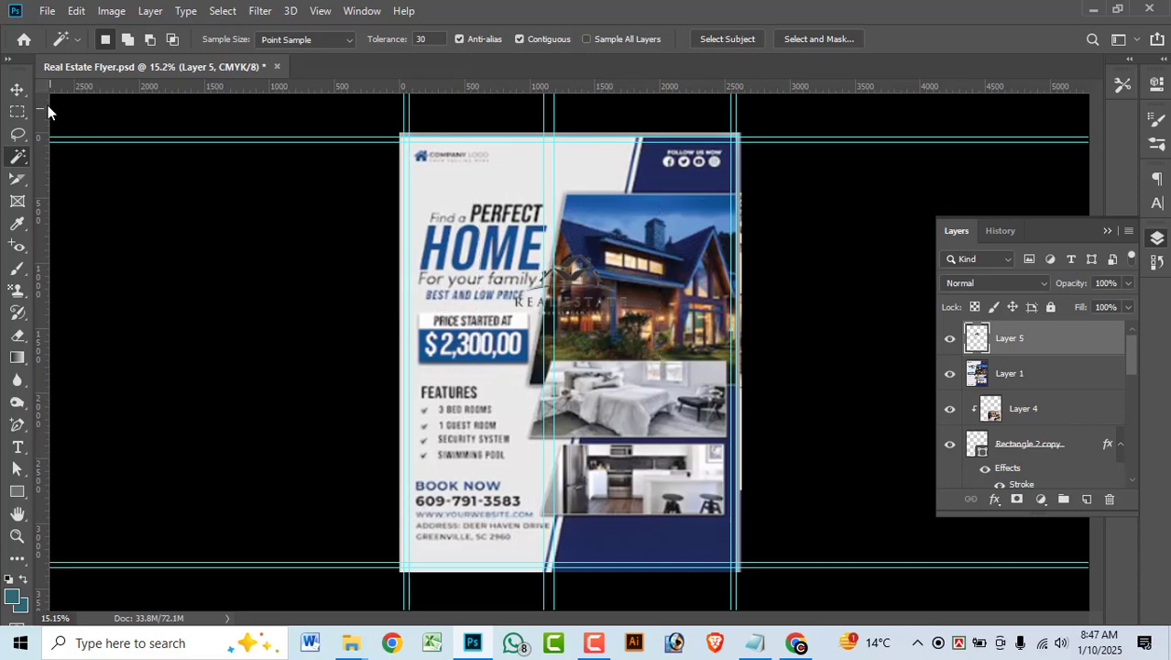
Move the logo to the flyer's upper-left corner and scale it down to sit above the "Find a PERFECT" heading.
click(17, 89)
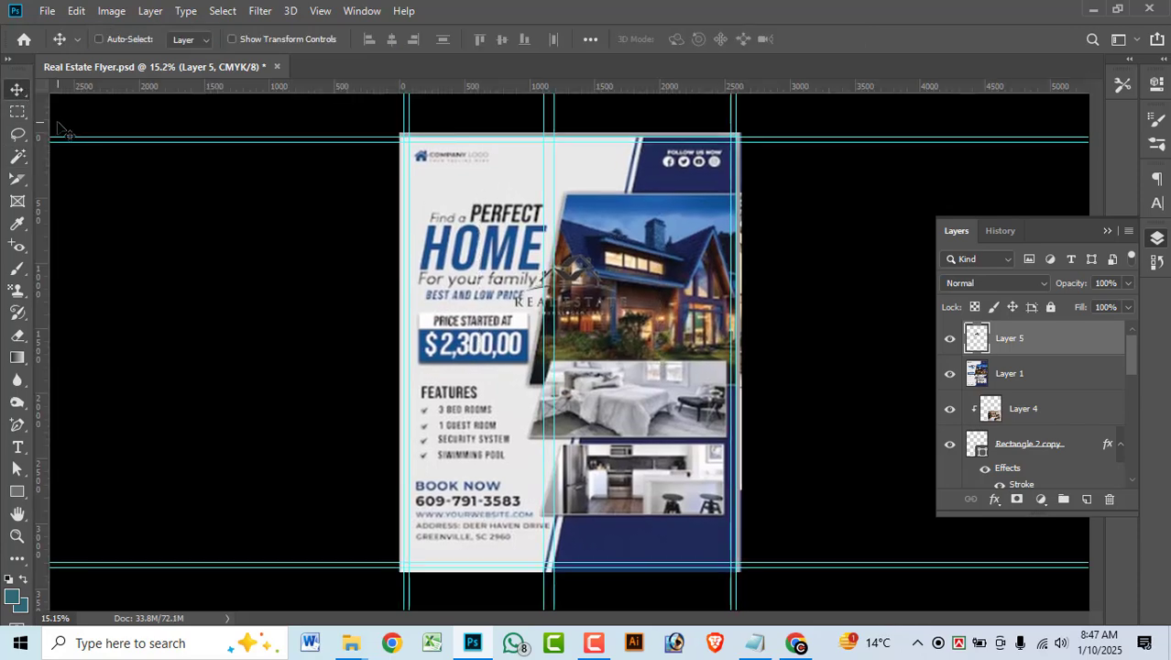
key(ctrl+t)
drag(599, 284, 495, 172)
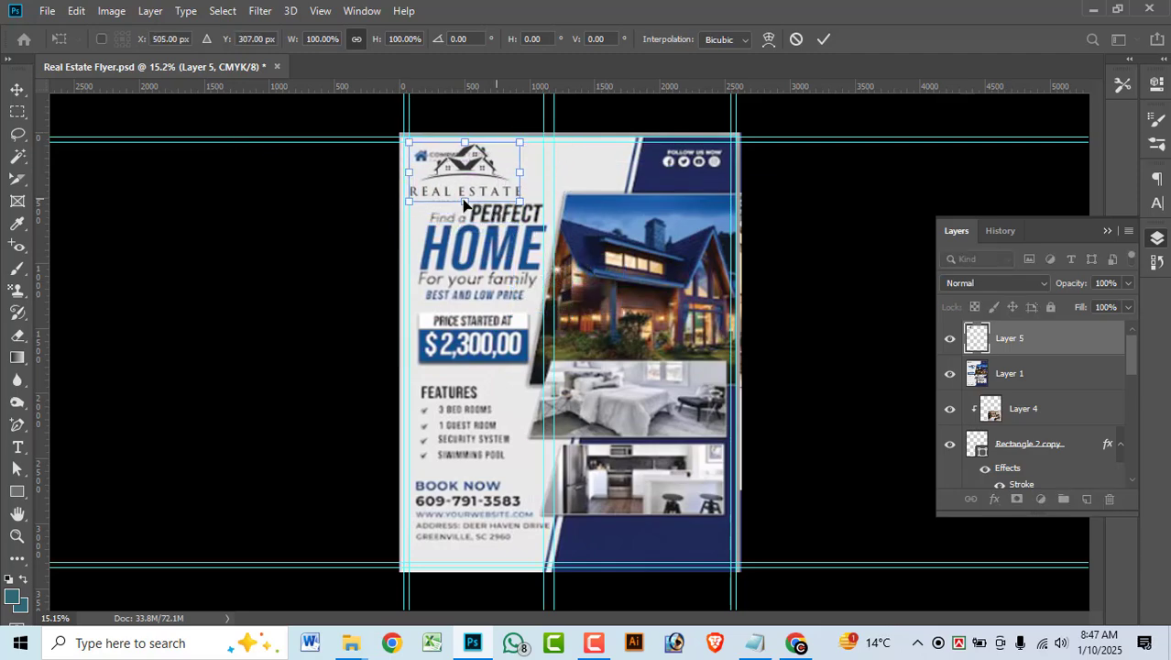
drag(467, 209, 461, 175)
key(Return)
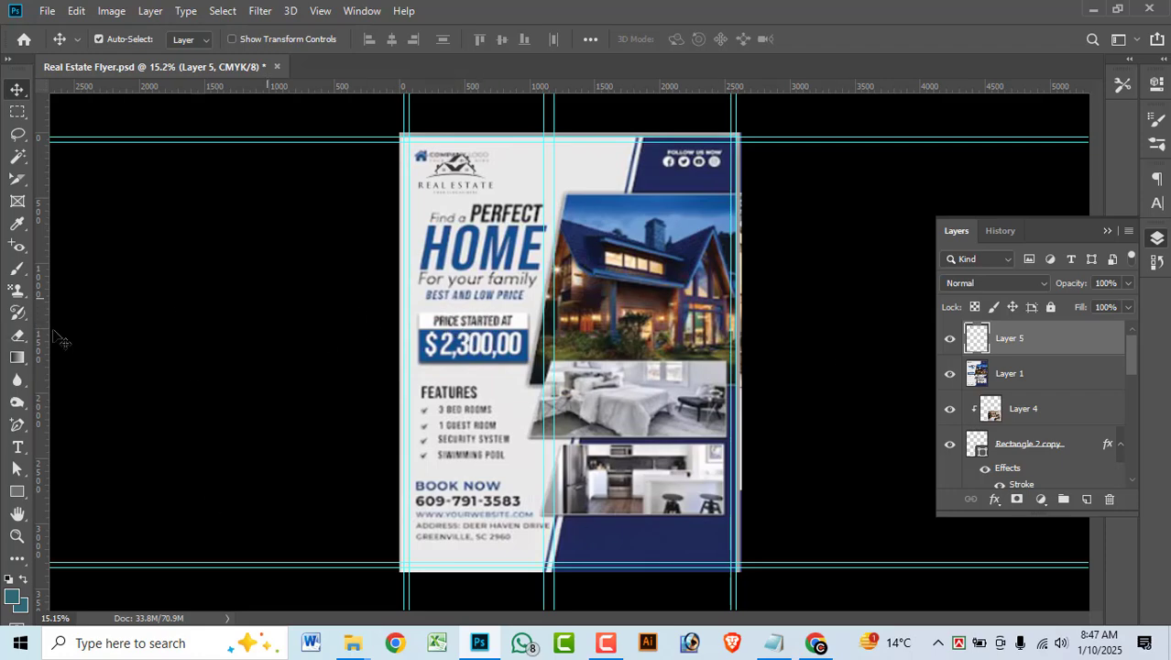
Draw a teal rectangle about 766 × 146 px near the PRICE STARTED AT strip.
click(16, 491)
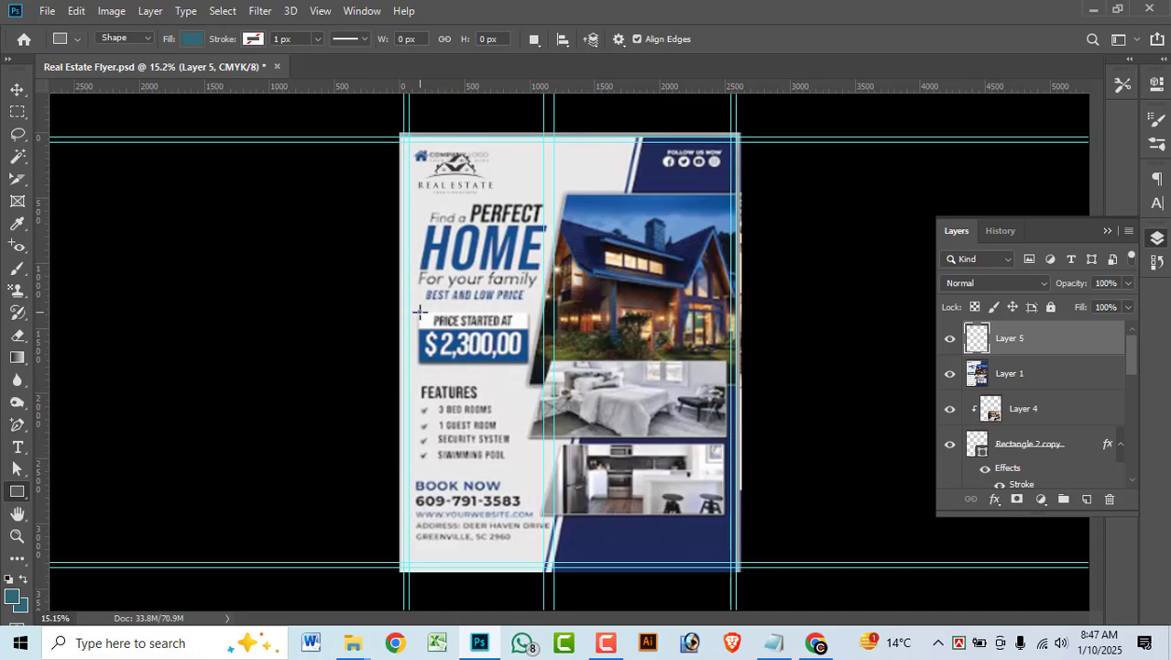
drag(420, 311, 470, 321)
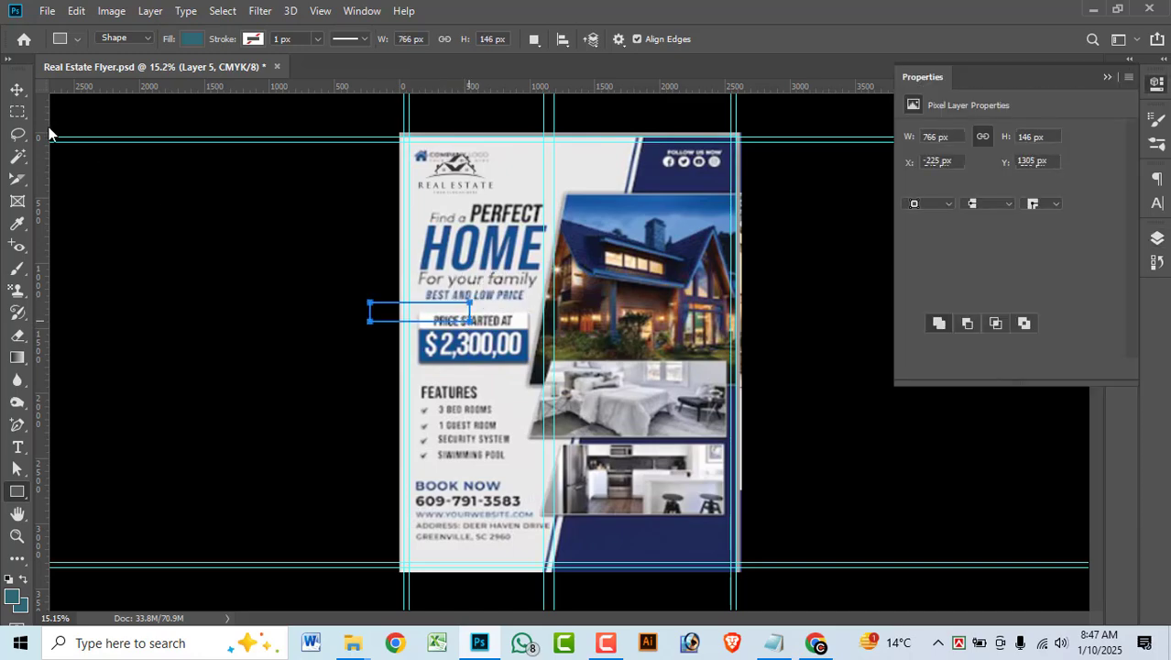
click(16, 90)
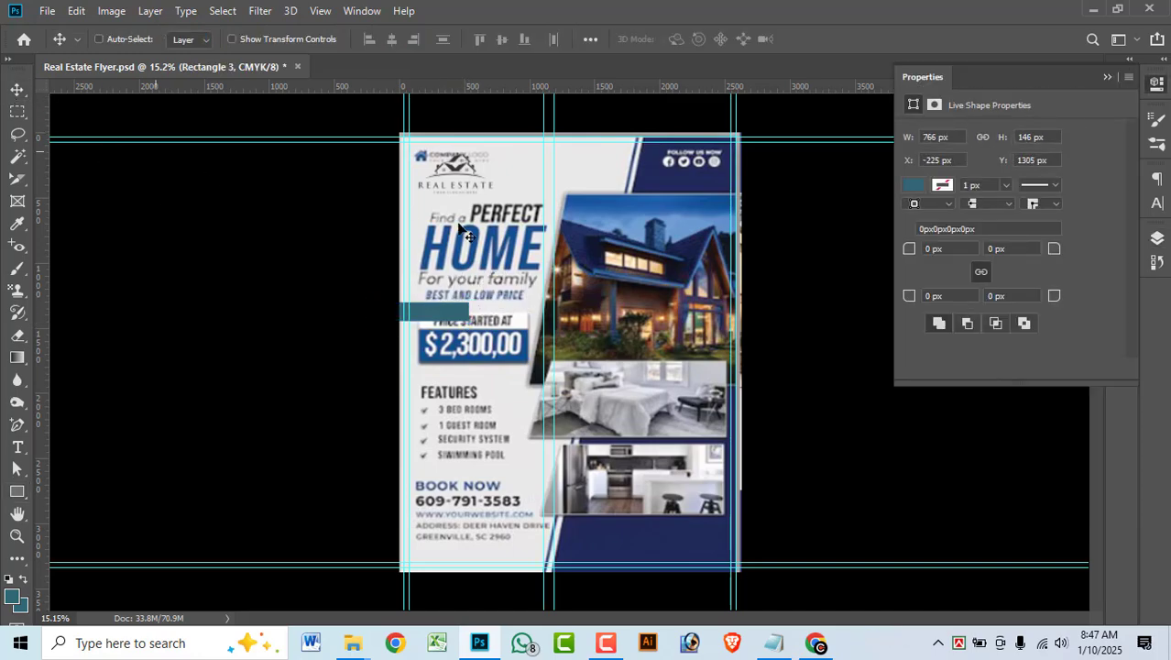
Move and resize the rectangle to about 841 × 116 px so it covers the white PRICE STARTED AT strip.
key(ctrl+t)
drag(459, 309, 494, 314)
scroll(493, 317, up, 3)
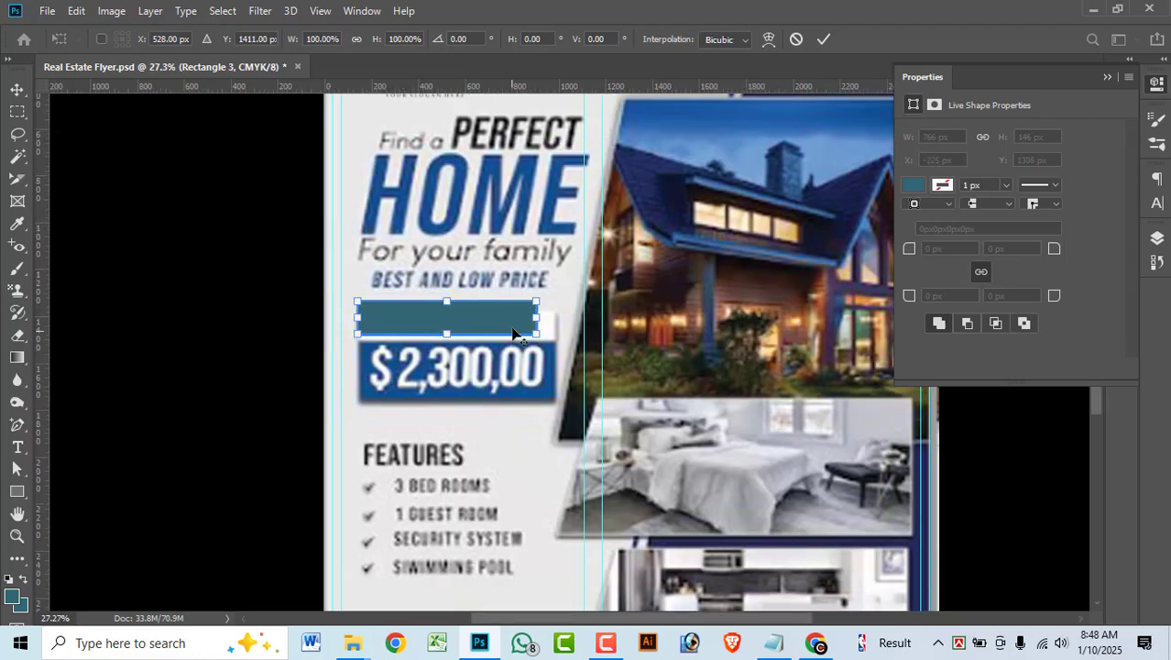
scroll(512, 332, up, 3)
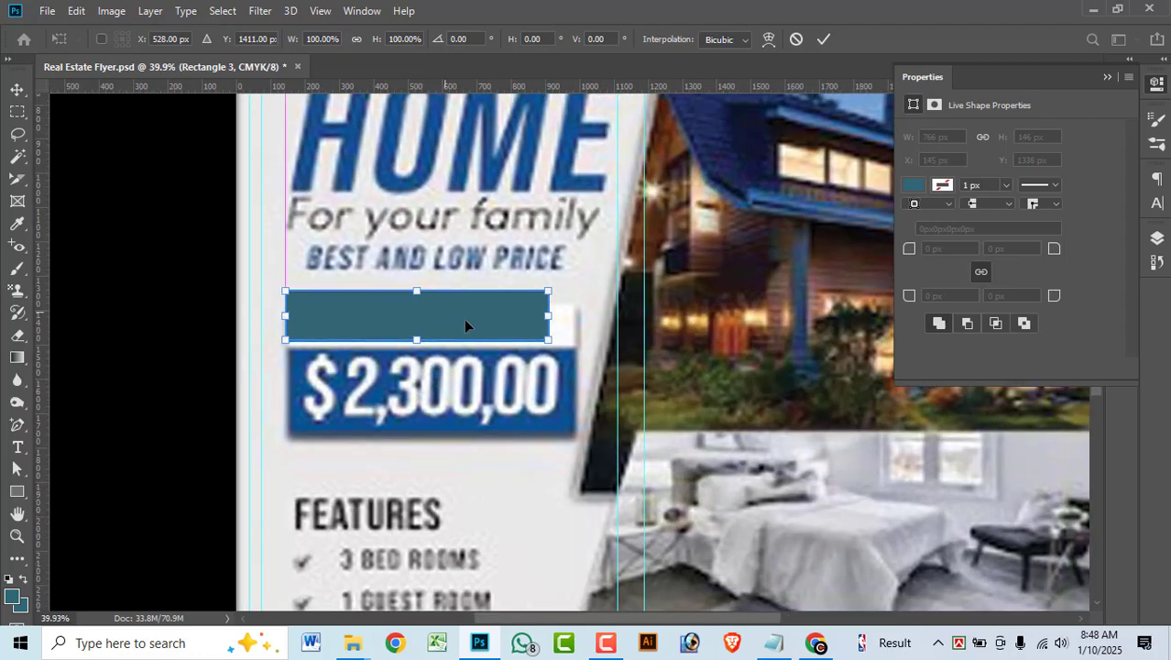
drag(464, 320, 425, 305)
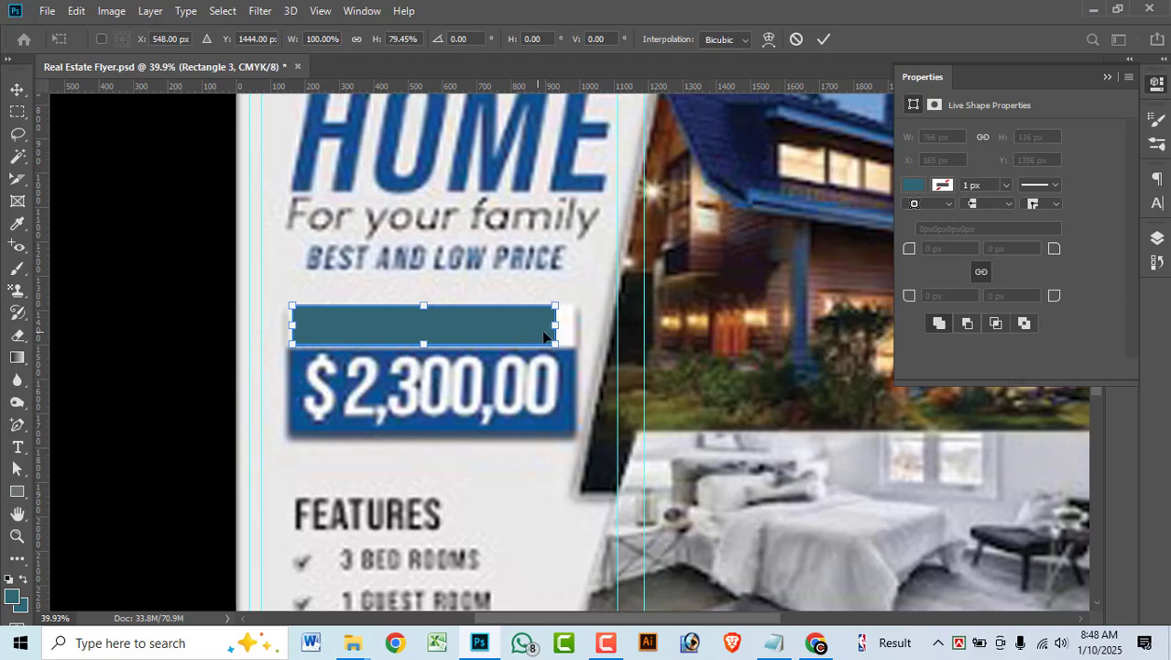
drag(555, 325, 573, 325)
key(Return)
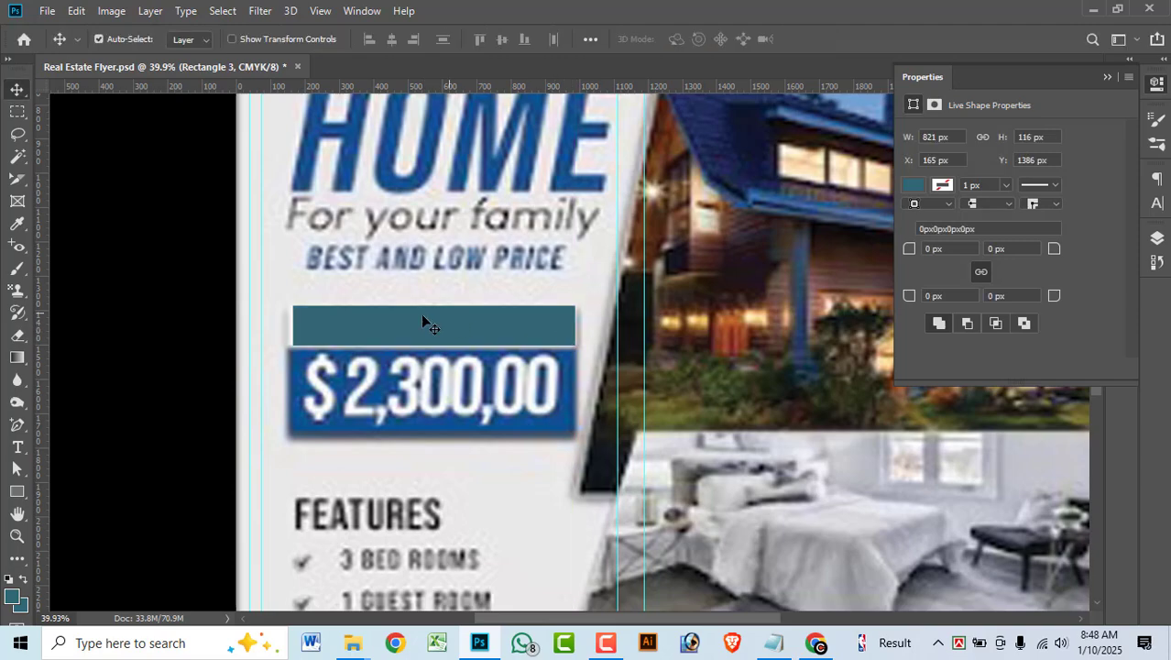
key(ctrl+t)
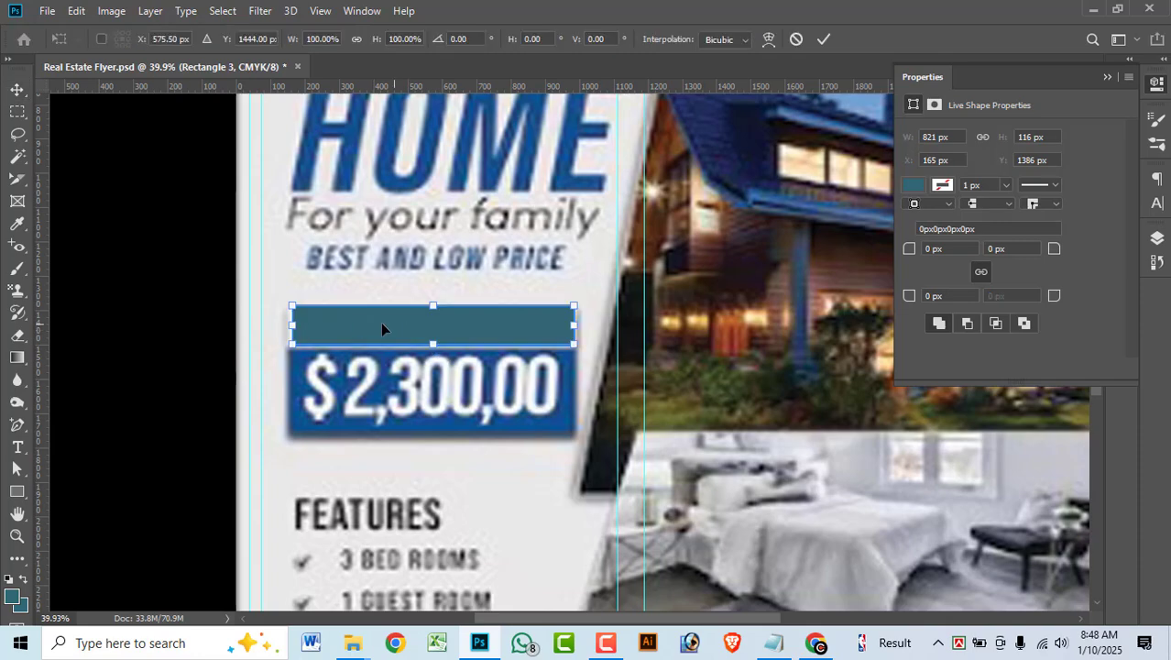
drag(294, 324, 295, 324)
key(Return)
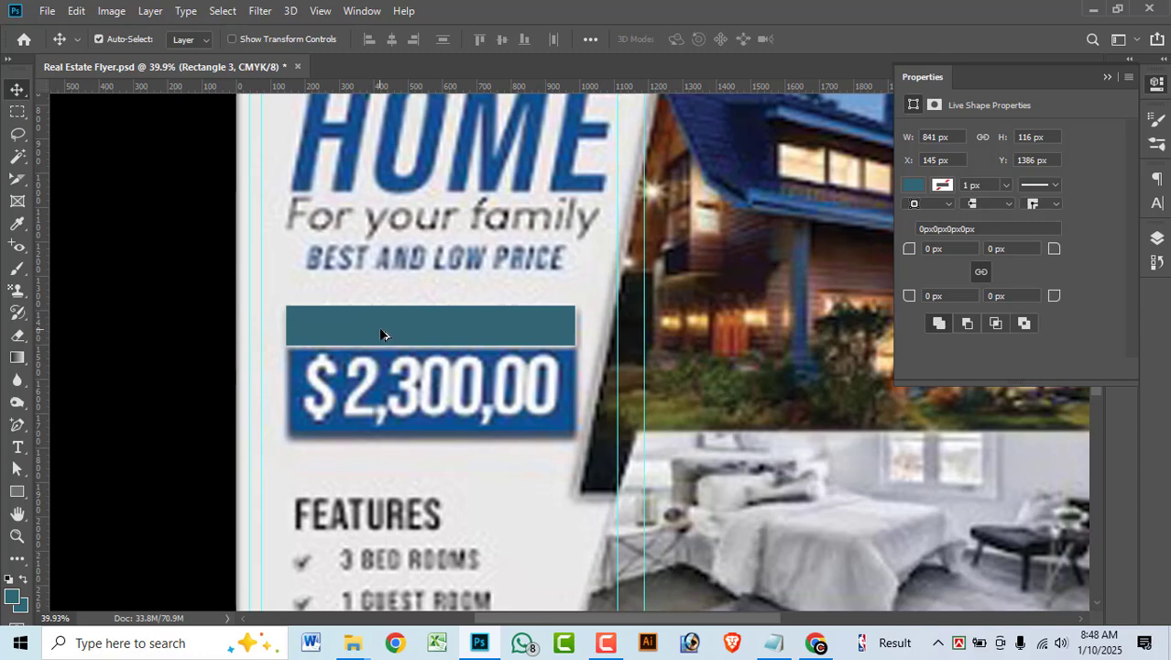
Duplicate the rectangle onto the blue $2,300,00 box and resize the copy to about 841 × 259 px.
drag(381, 333, 432, 434)
key(ctrl+t)
key(Return)
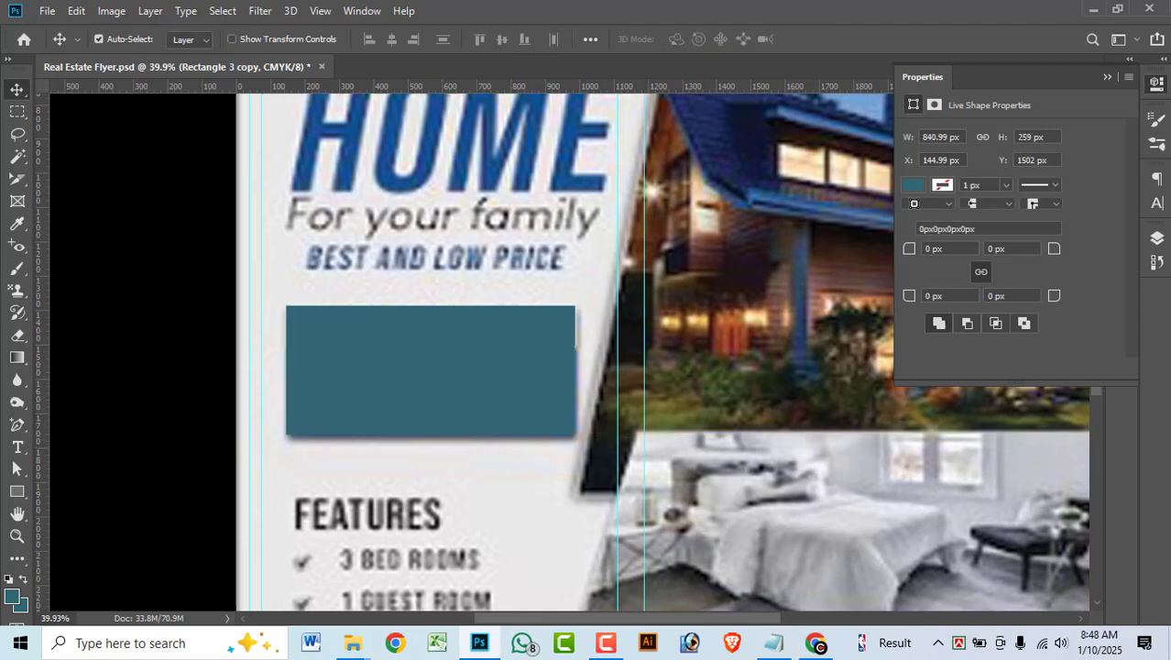
Move both rectangle layers together beneath the flyer reference image, Layer 1.
click(1157, 237)
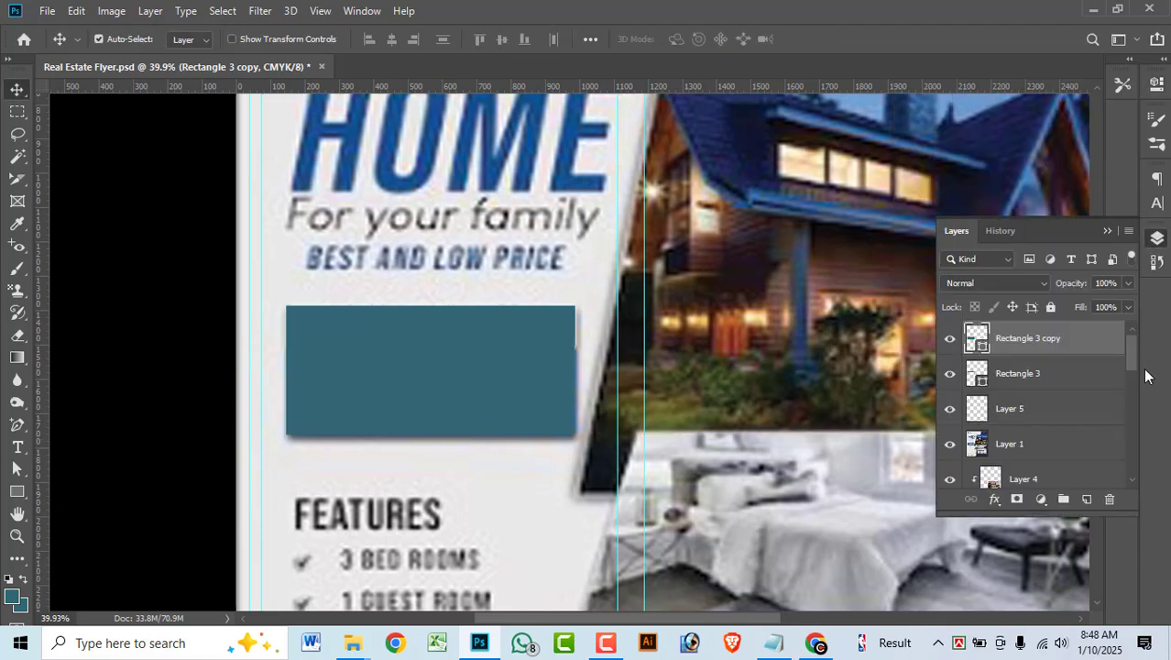
shift+click(1023, 390)
drag(1029, 392, 1033, 456)
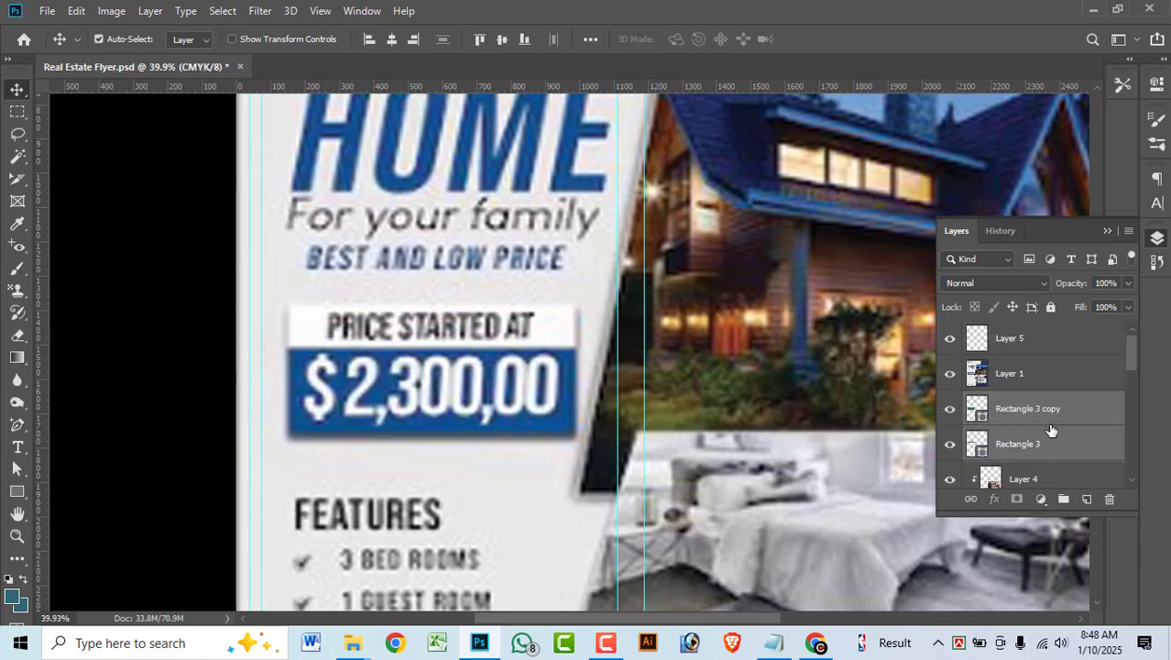
Fill Rectangle 3 with the off-white fffcf9 sampled from the PRICE STARTED AT strip.
click(1054, 414)
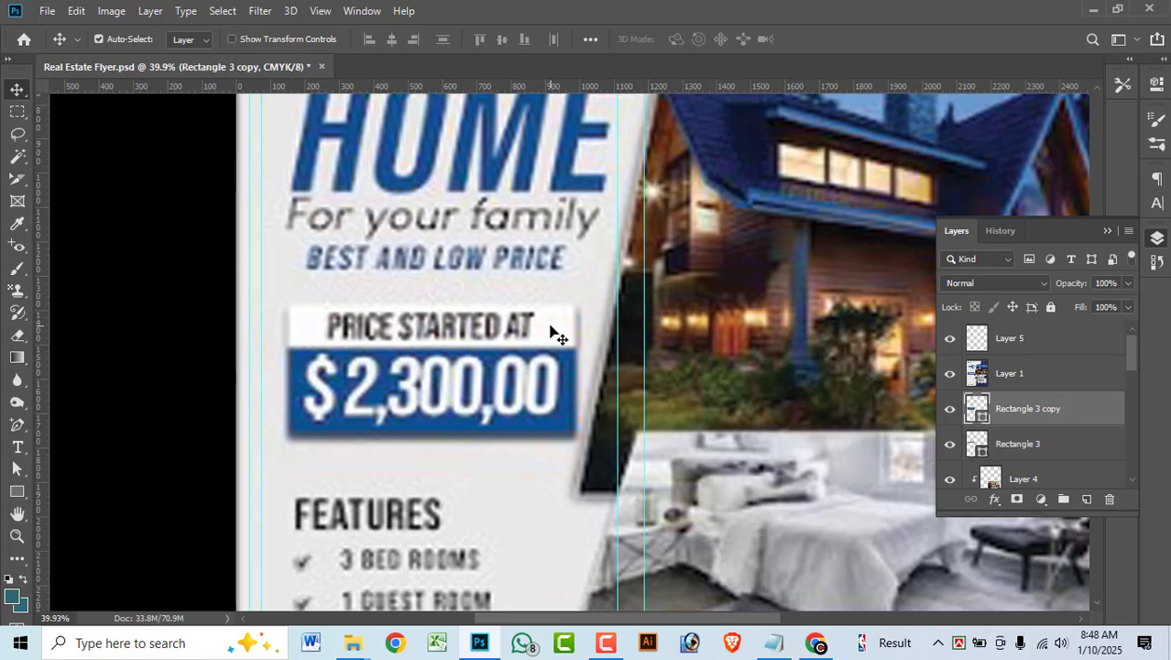
double_click(982, 456)
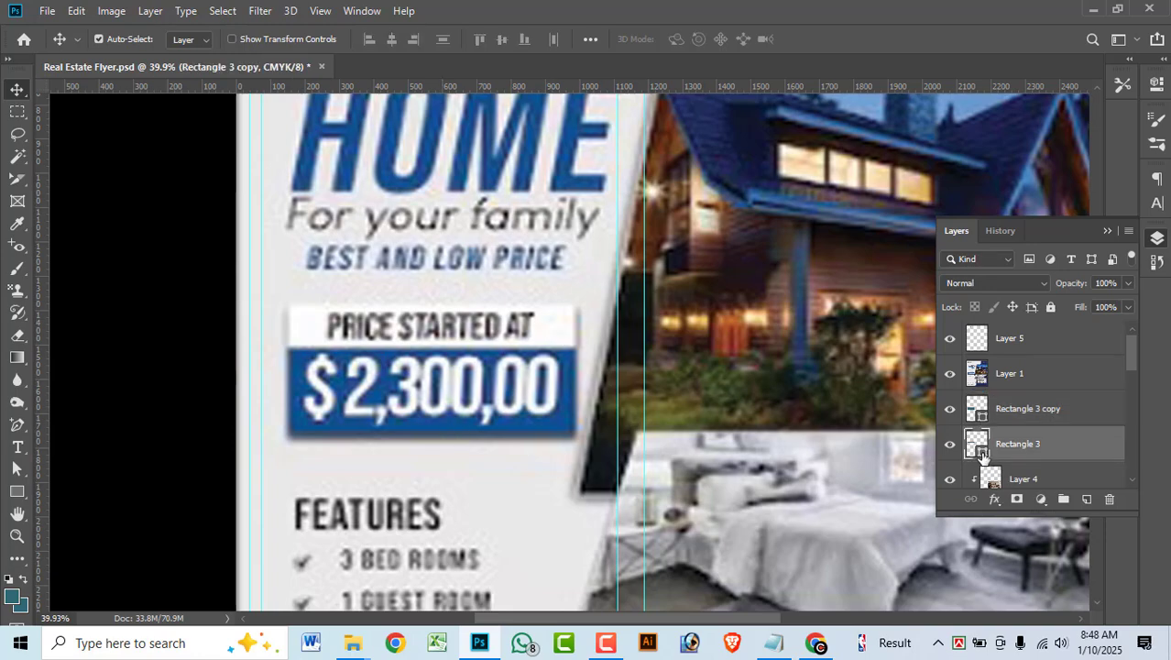
click(569, 318)
click(564, 323)
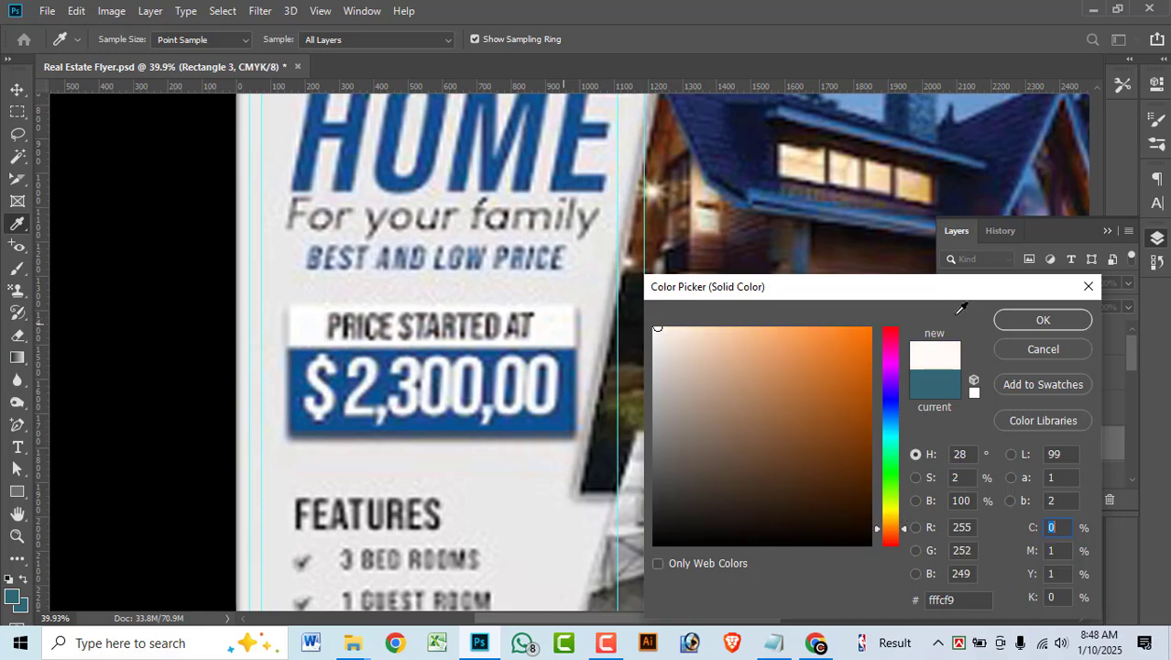
click(1020, 322)
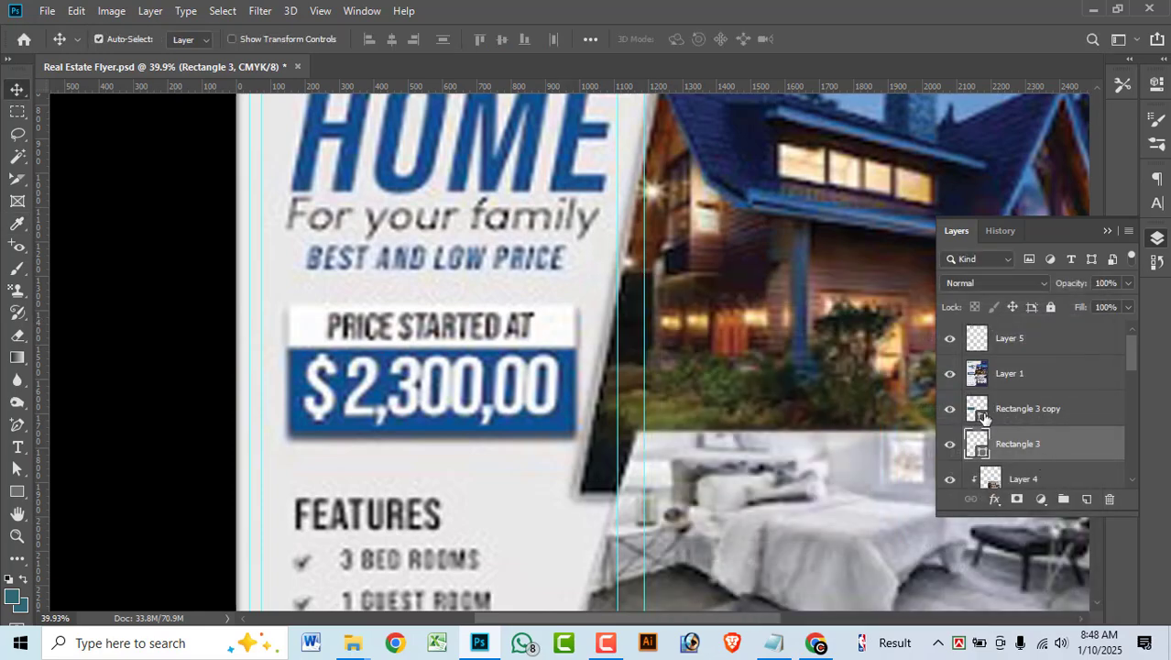
Fill Rectangle 3 copy with the blue sampled from the $2,300,00 price box.
double_click(983, 420)
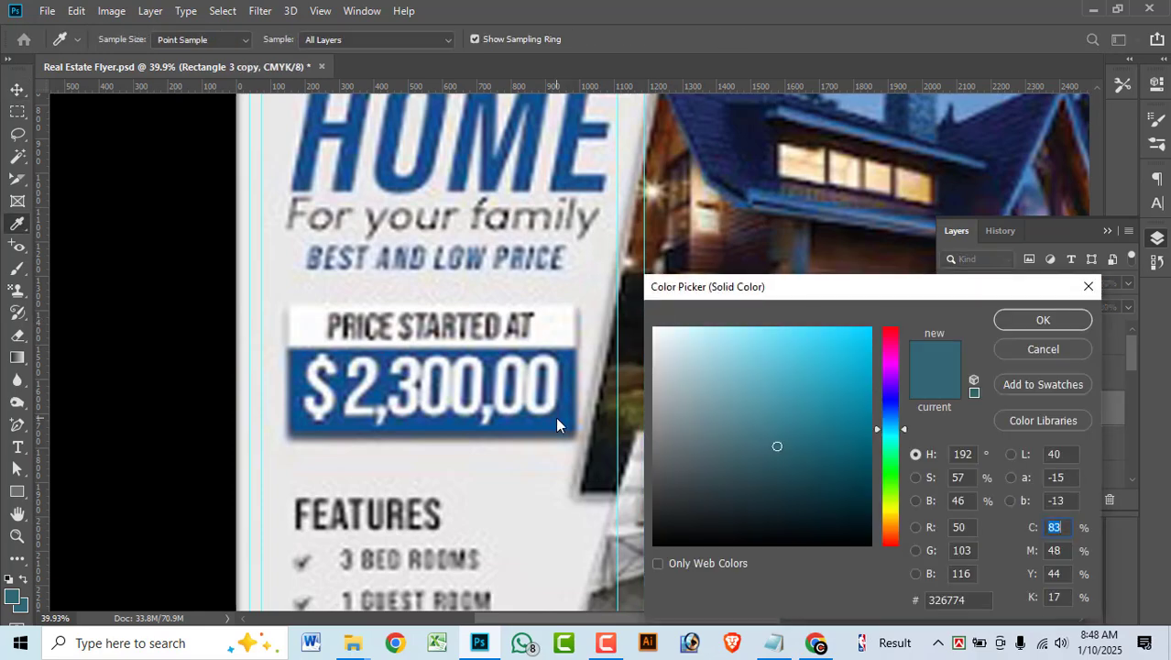
click(563, 413)
click(1043, 320)
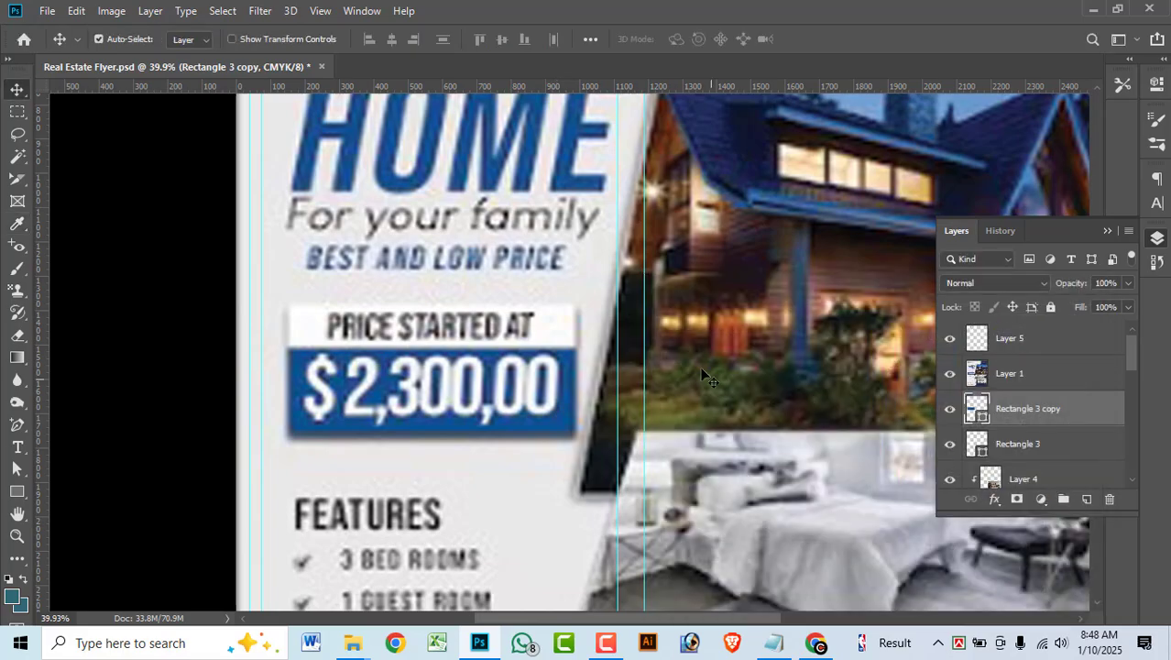
Add centered 13 pt Lato Bold text reading "Find a PERFECT", "HOME", "For your family" and "BEST AND LOW PRICE" on four lines.
scroll(683, 414, up, 2)
scroll(683, 415, up, 5)
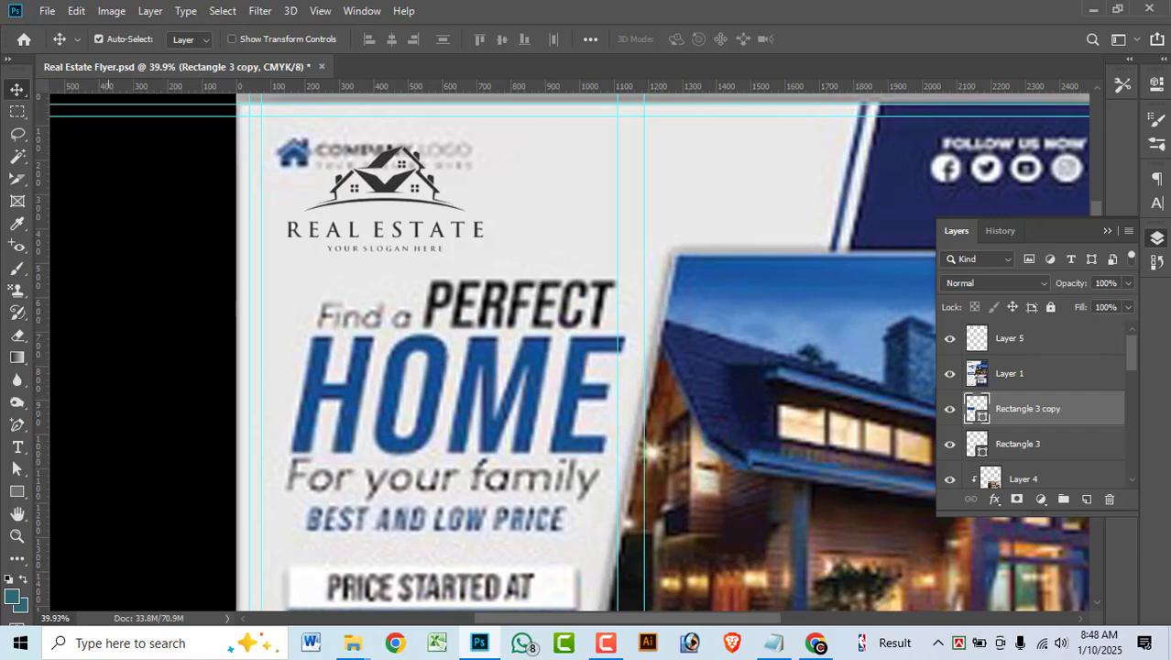
click(18, 447)
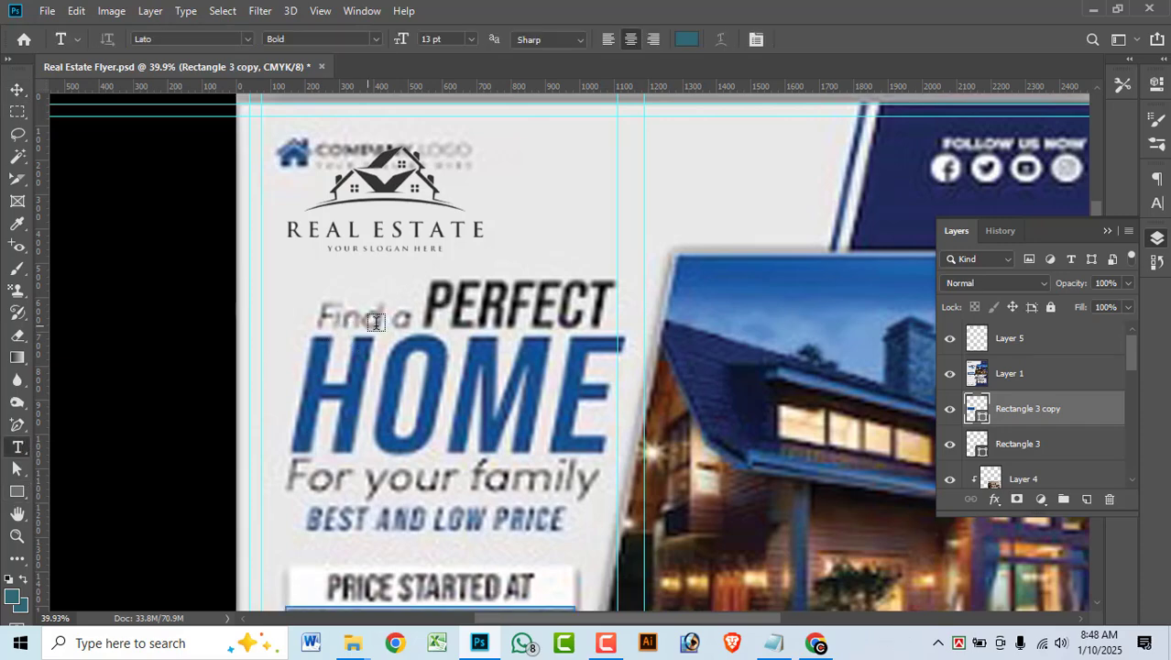
click(281, 296)
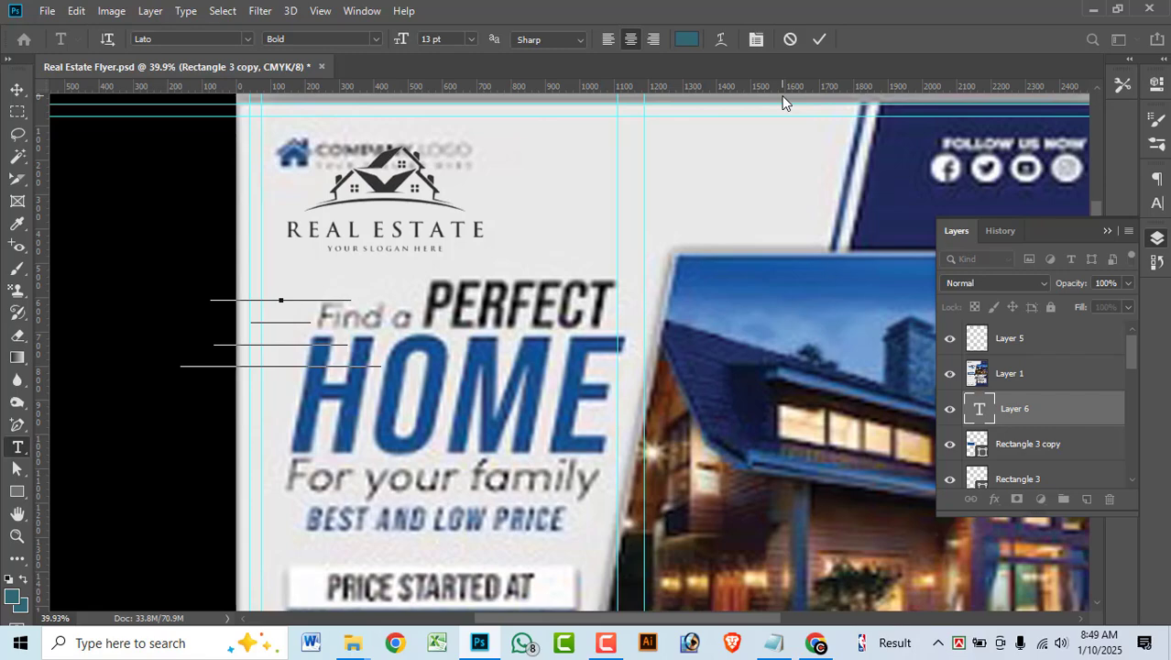
Place the headline text layer above Layer 1 and move the text to the empty area beside the REAL ESTATE logo.
click(17, 89)
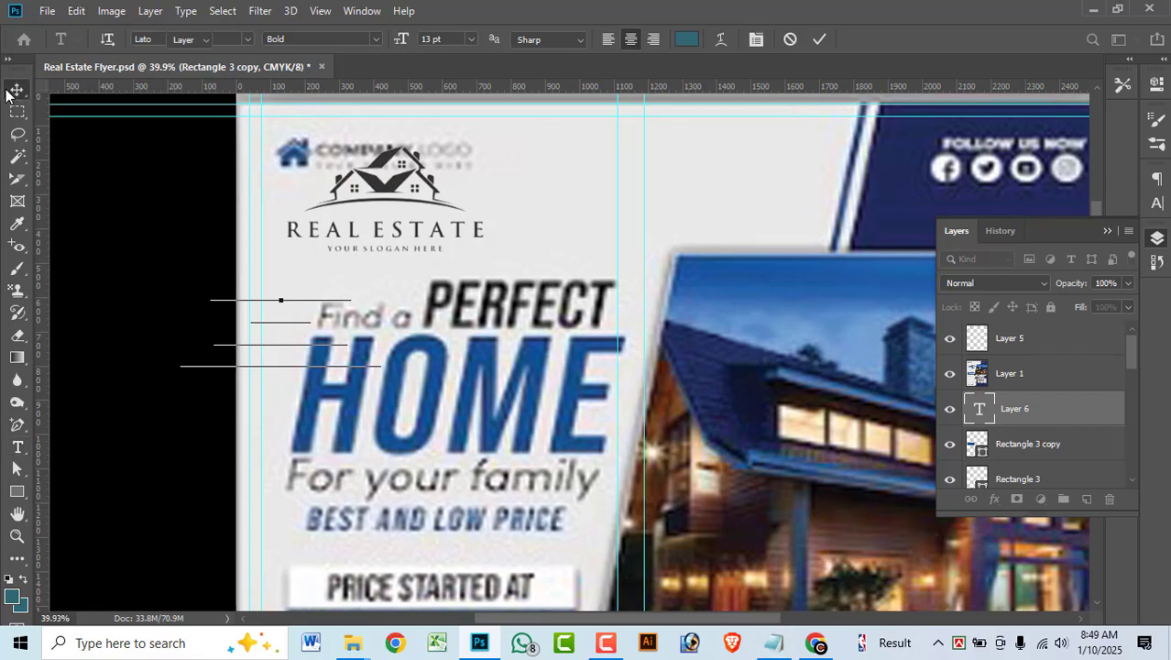
drag(1055, 415, 1053, 356)
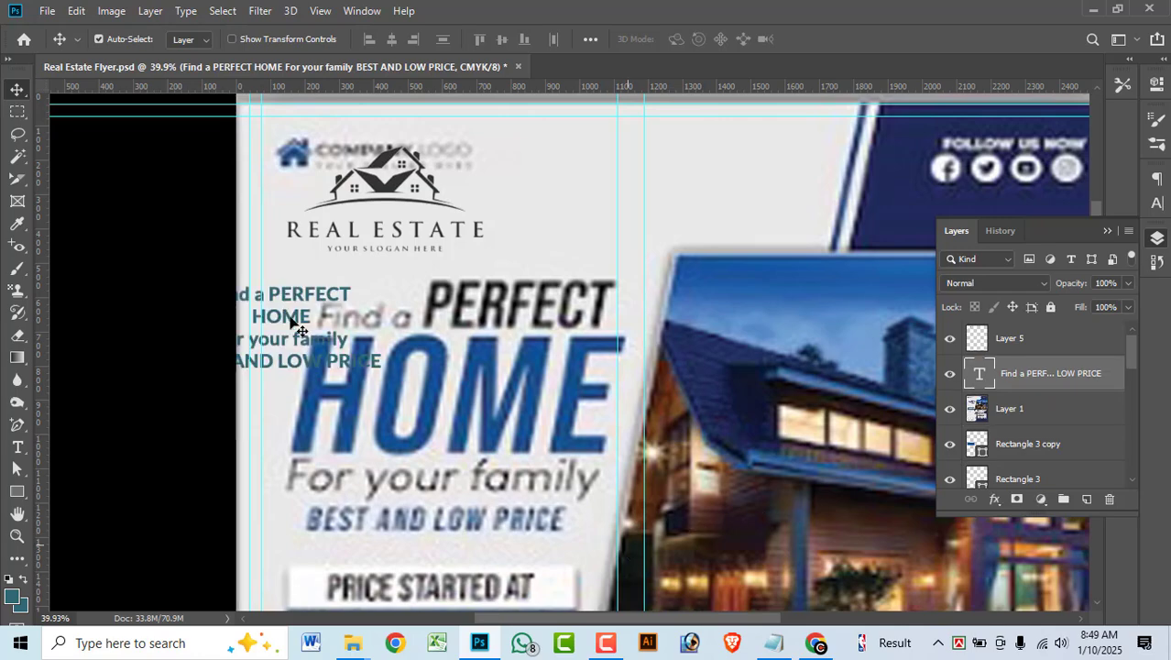
drag(302, 323, 599, 200)
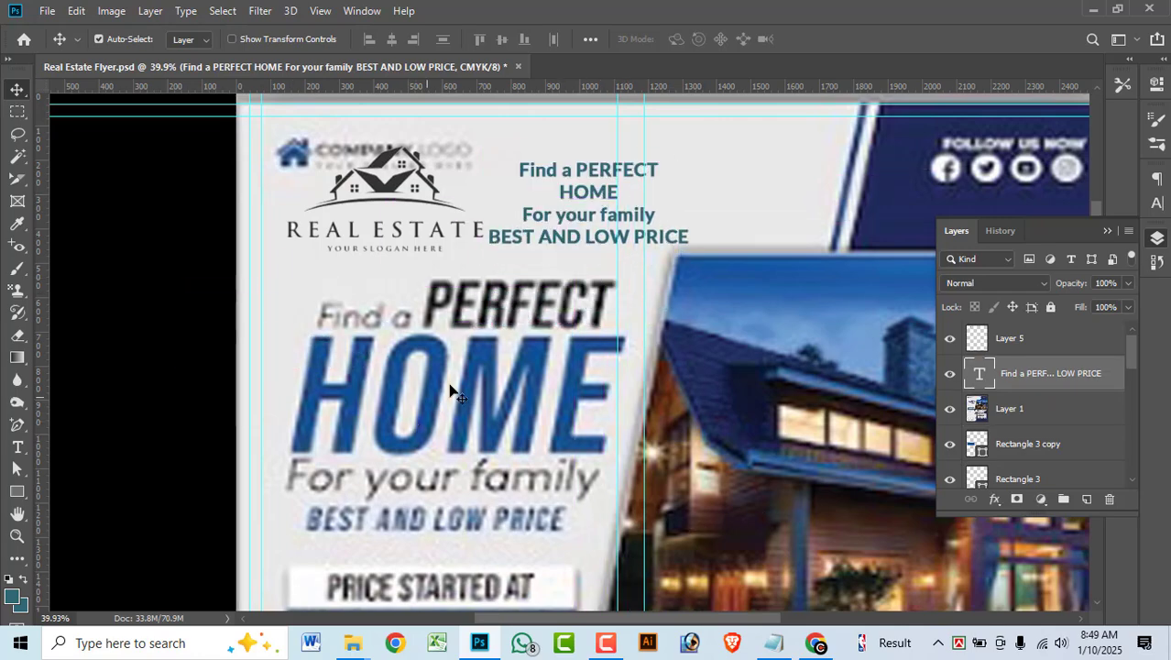
Change the font style of the whole headline text beside the logo to Lato Regular.
double_click(581, 177)
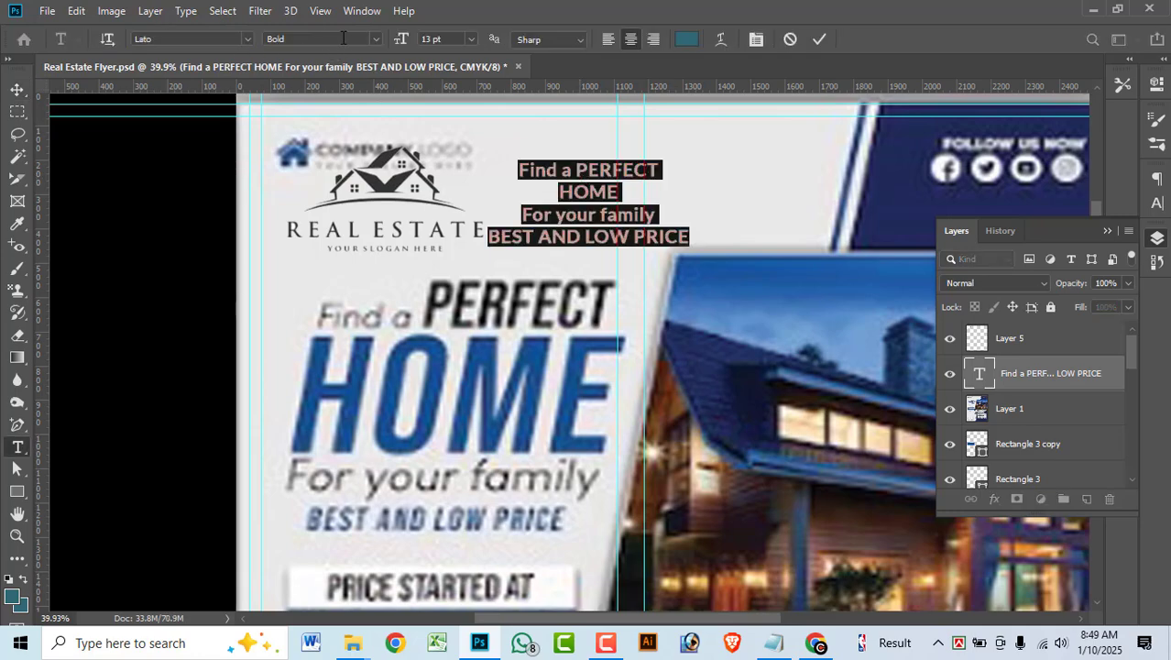
click(379, 41)
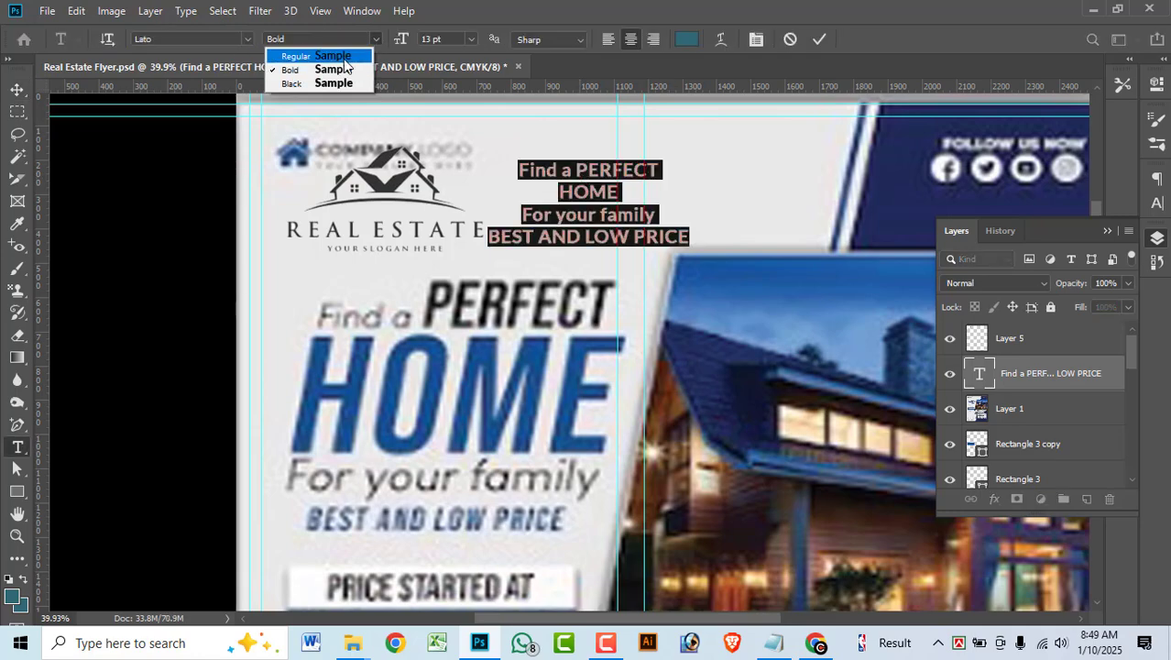
click(298, 53)
click(589, 171)
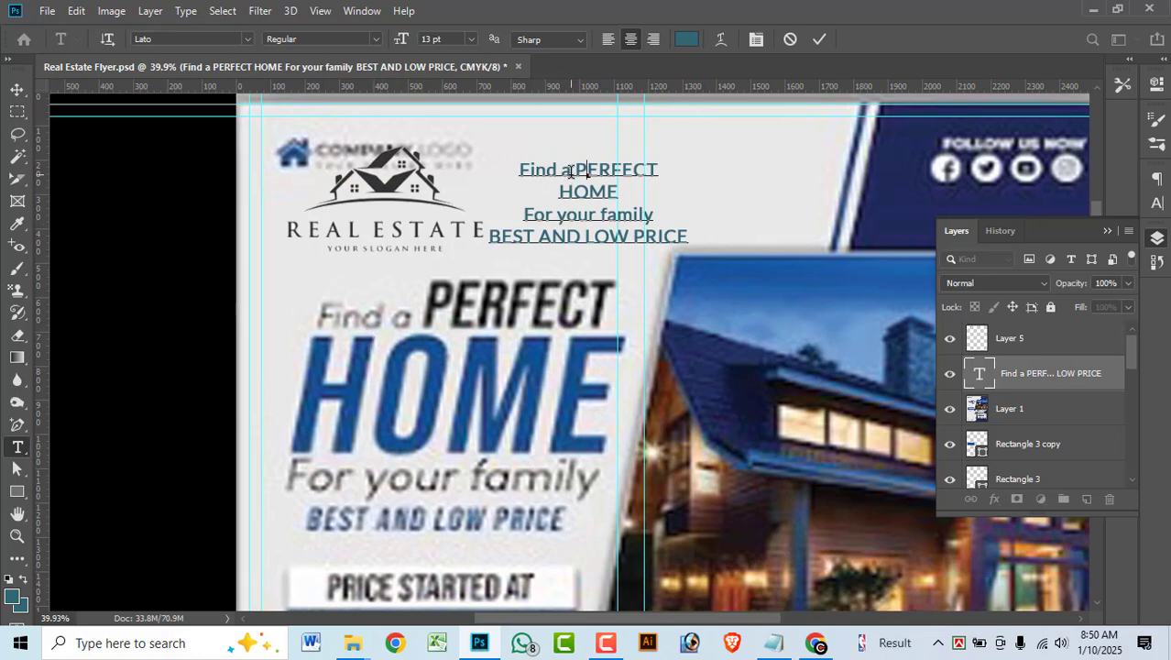
drag(572, 170, 516, 170)
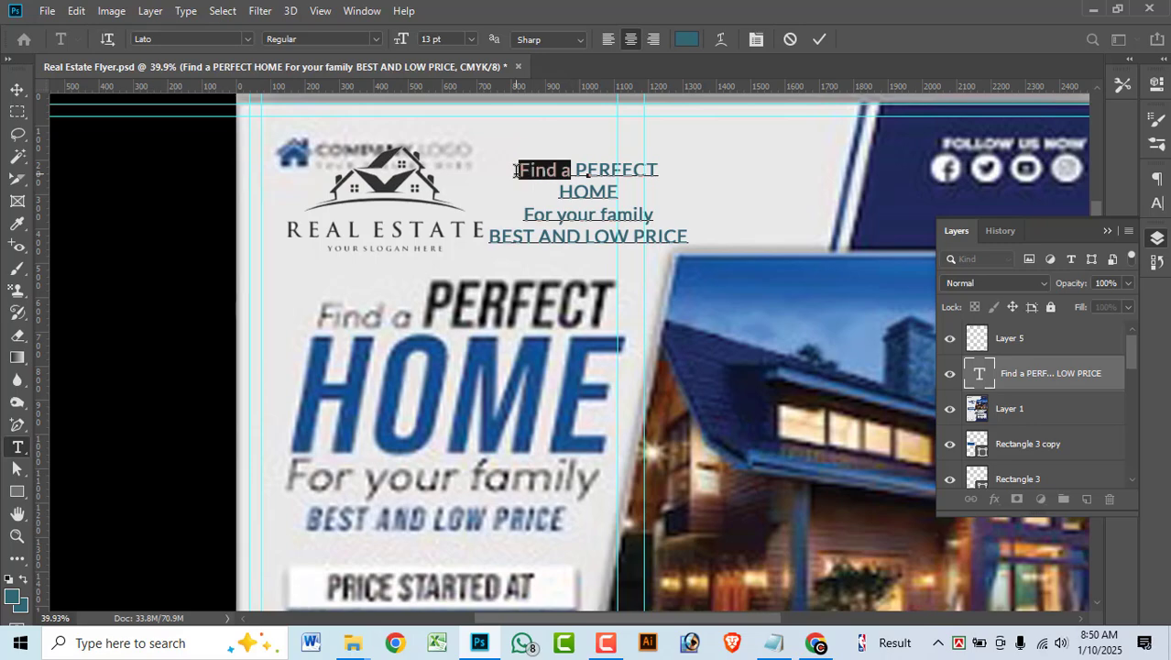
click(224, 38)
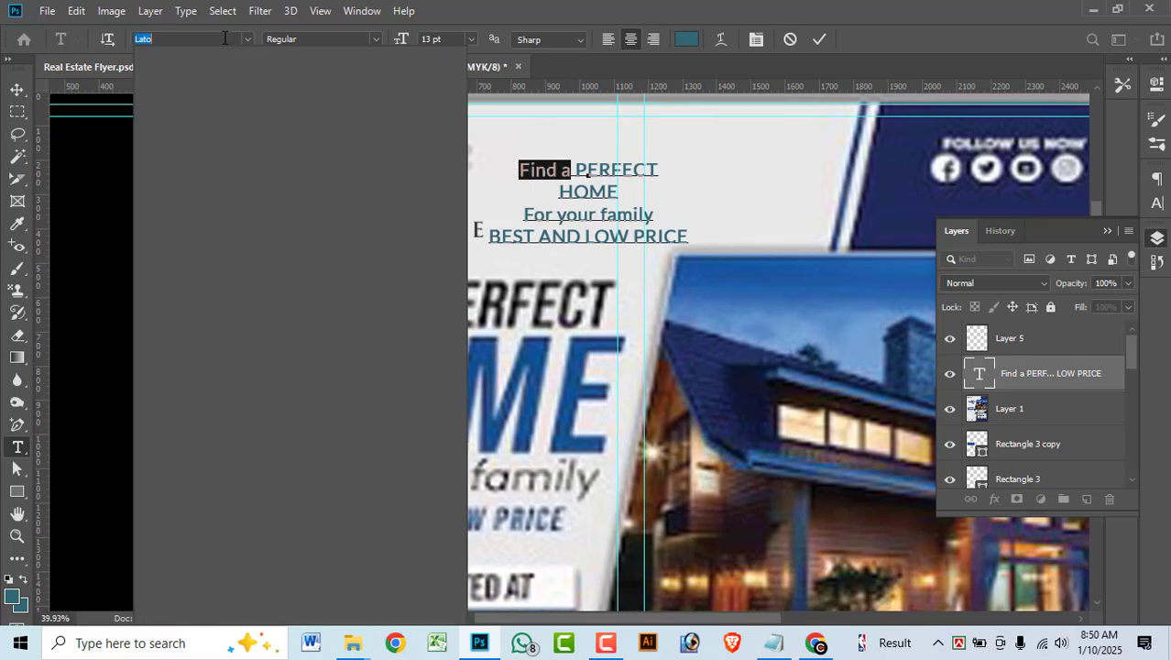
text(MOSTS)
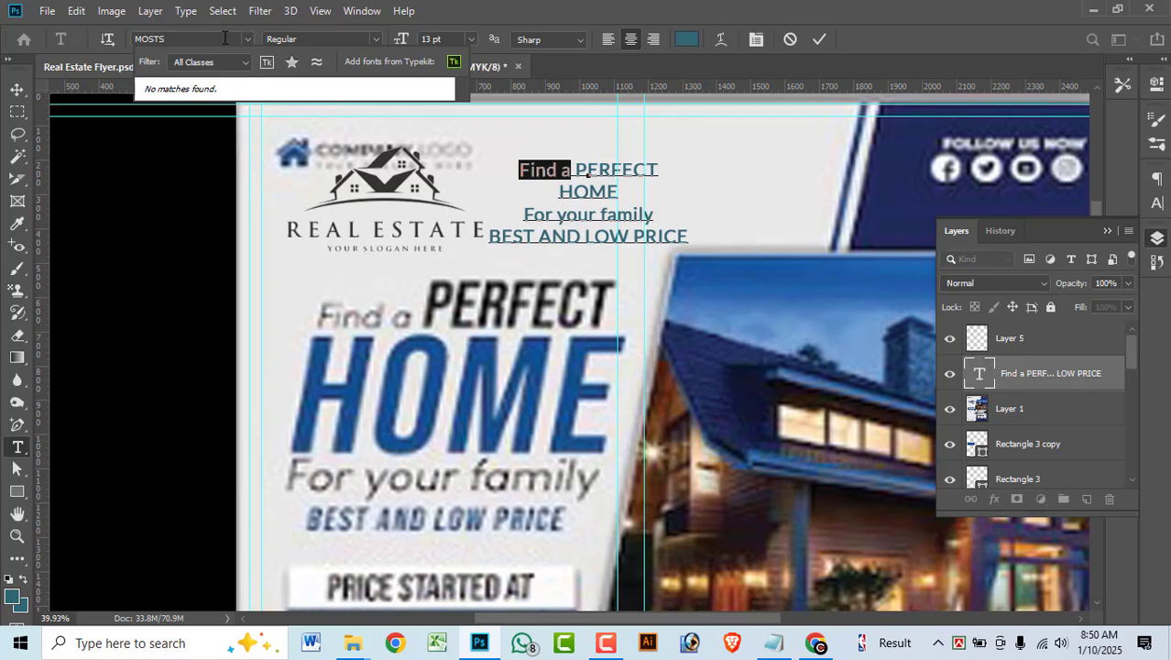
key(BackSpace)
key(BackSpace)
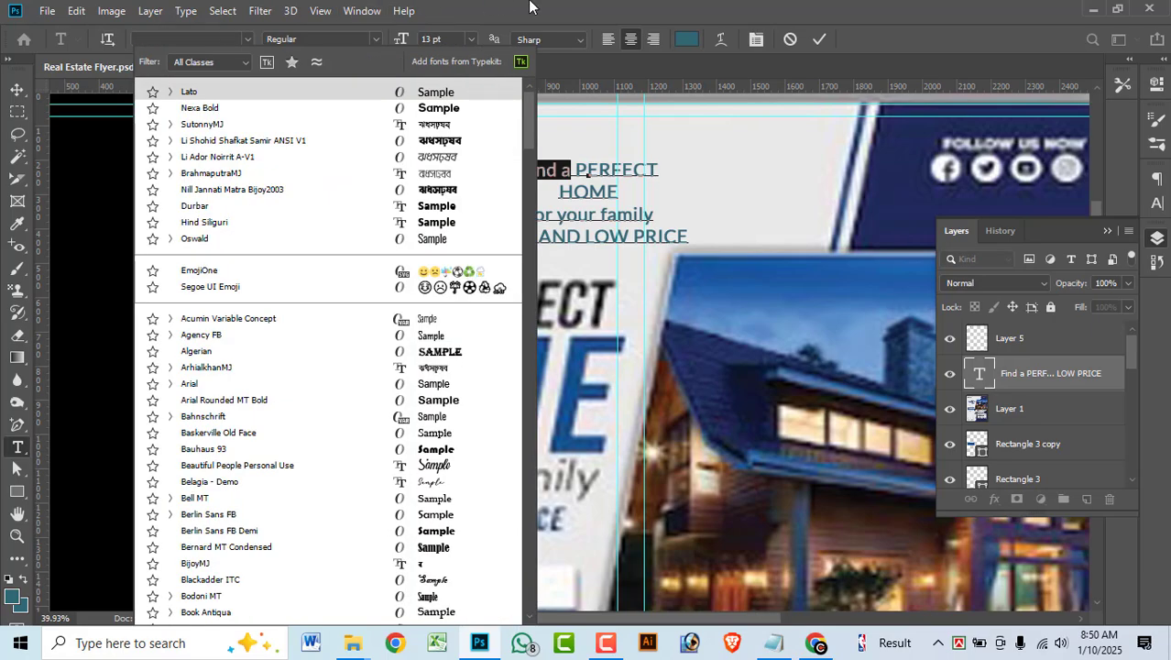
key(Escape)
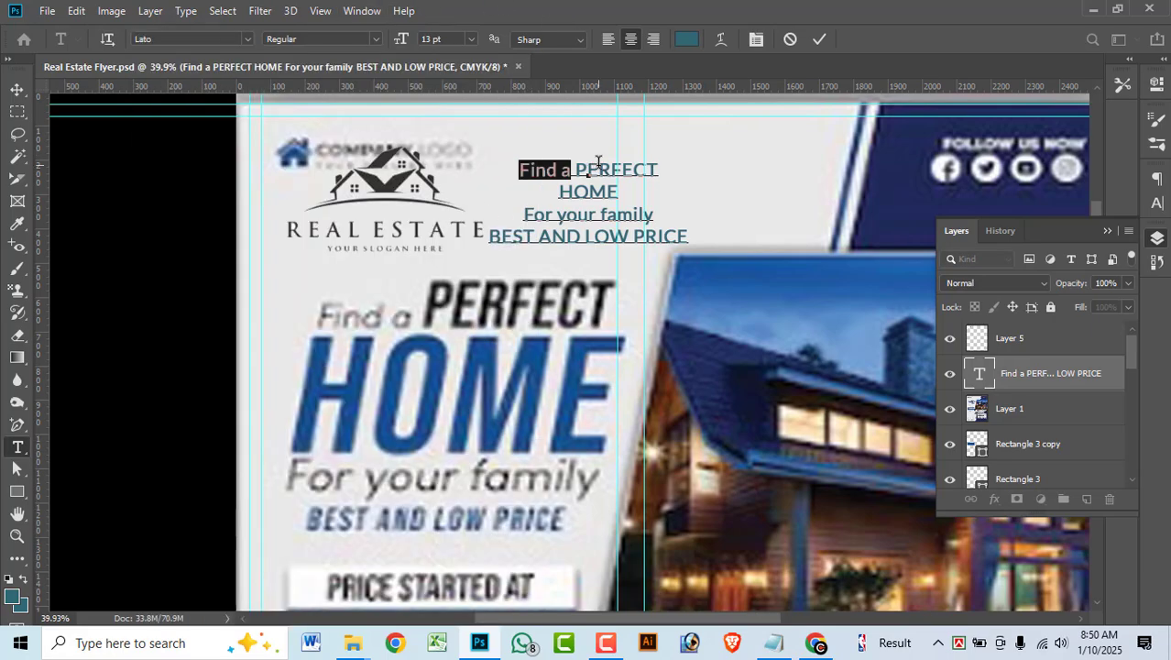
Enlarge the word PERFECT in the new headline to 28 pt and apply faux italic.
drag(575, 170, 660, 170)
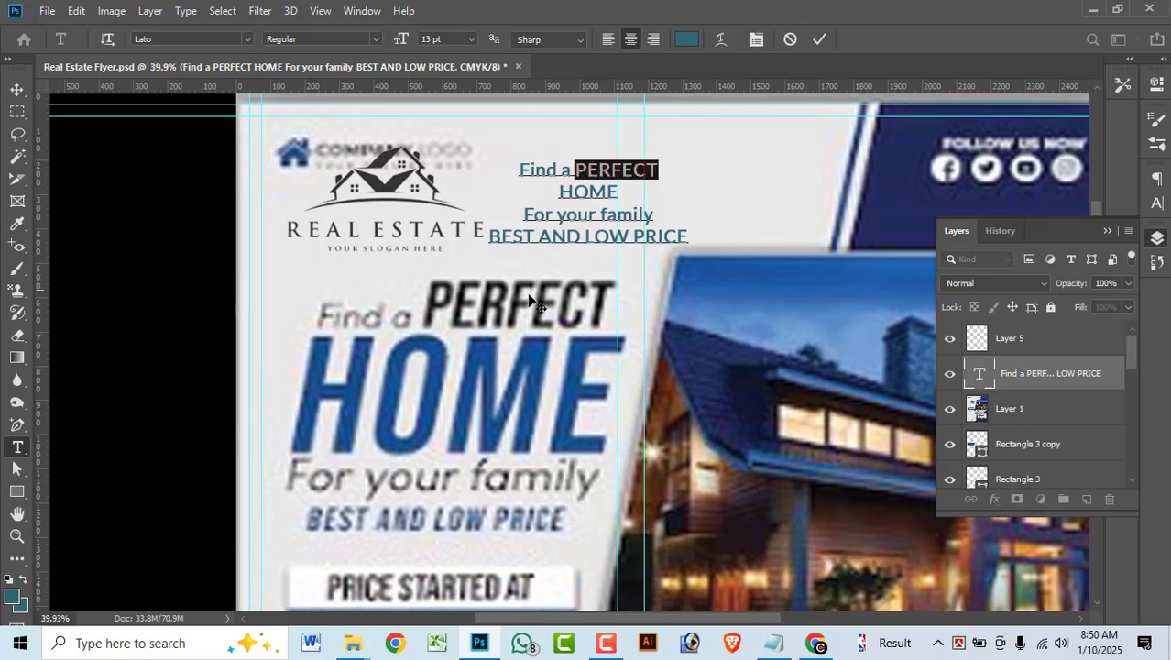
scroll(446, 39, up, 8)
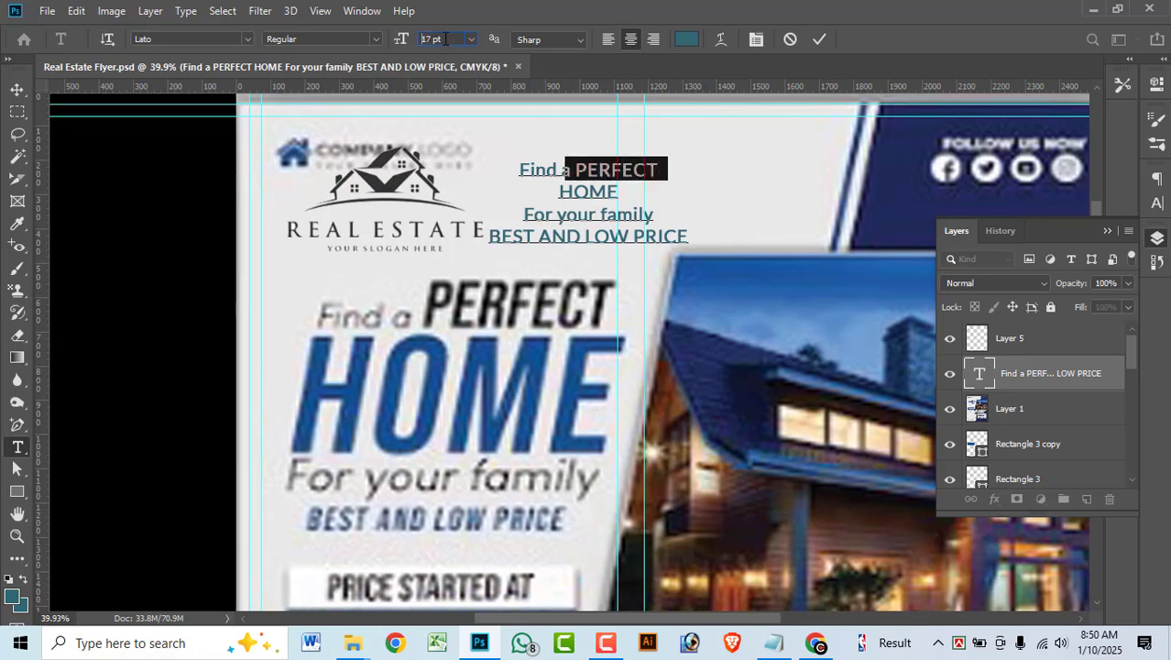
scroll(445, 39, up, 7)
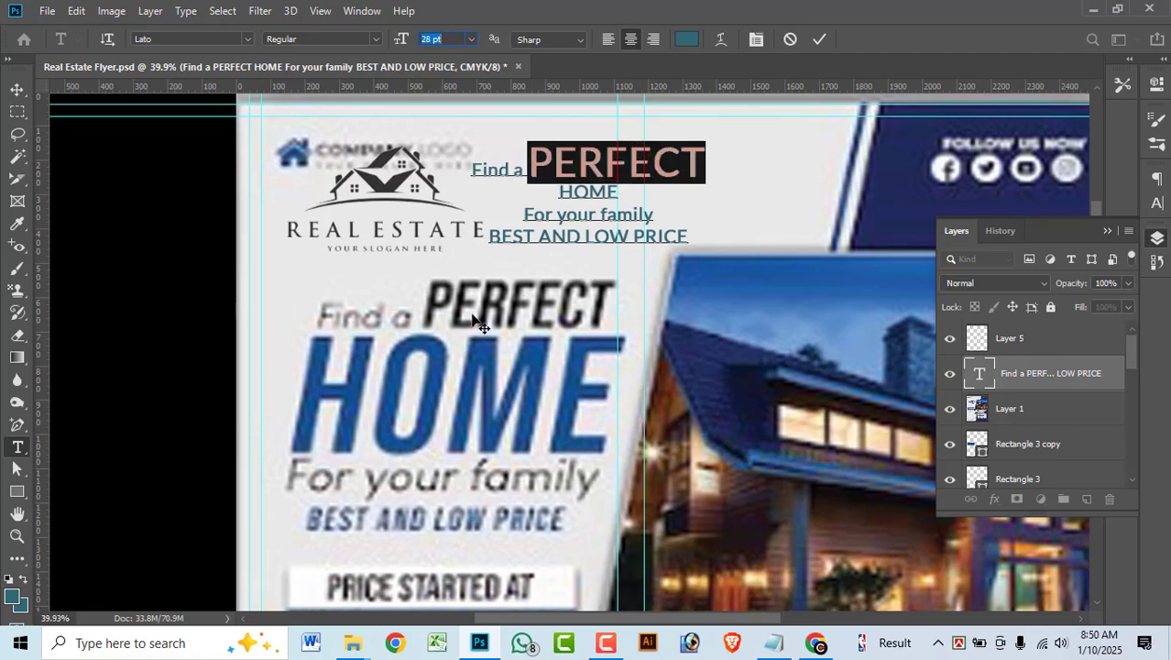
click(1158, 204)
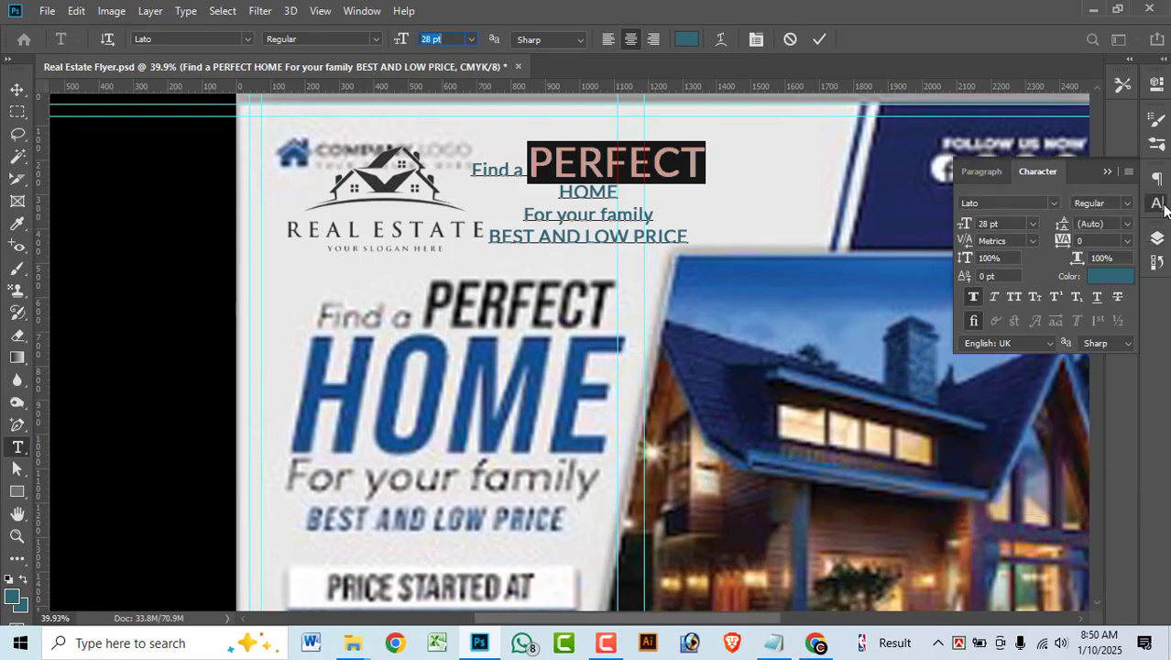
click(995, 298)
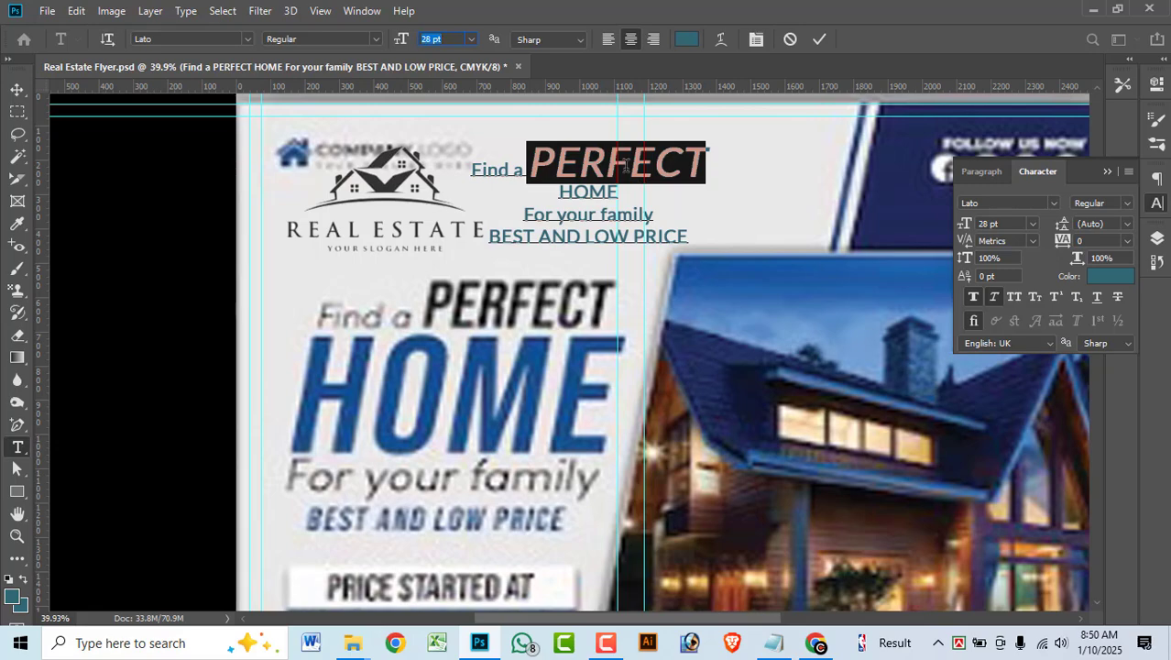
Enlarge the word HOME in the new headline to 51 pt.
double_click(601, 192)
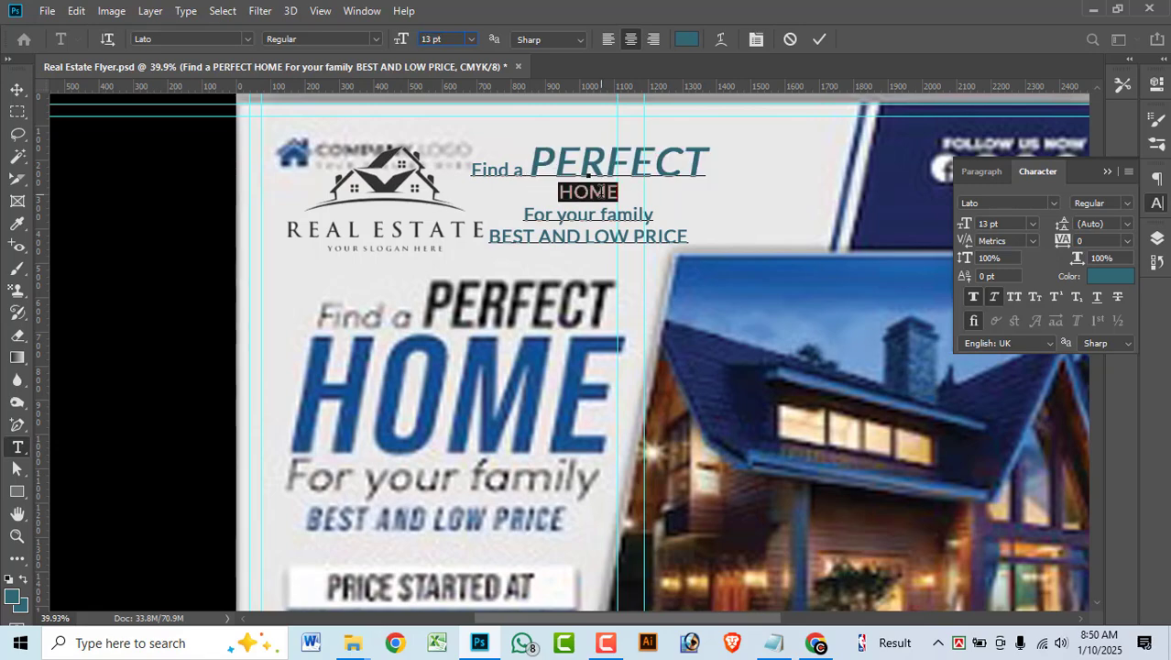
key(Up)
key(Up)
key(Up)
key(Up)
key(Up)
key(Up)
key(Up)
key(Up)
key(Up)
key(Up)
key(Up)
key(Up)
key(Up)
key(Up)
key(Up)
key(Up)
key(Up)
key(Up)
key(Up)
key(Up)
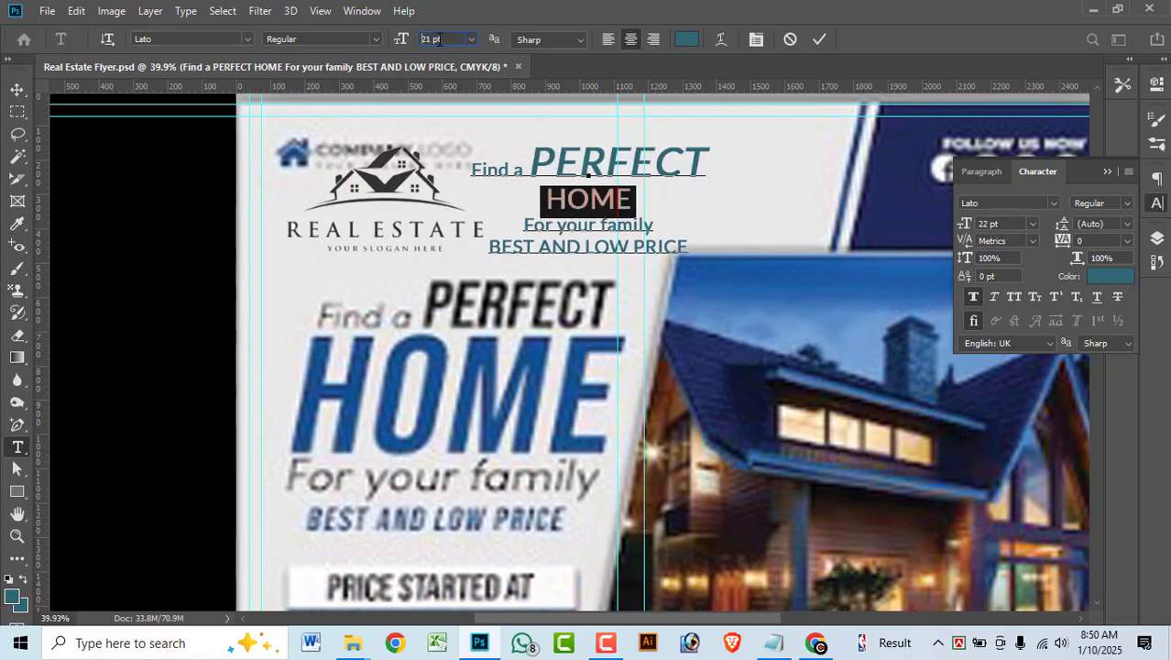
key(Up)
key(Up)
key(Up)
key(Up)
key(Up)
key(Up)
key(Up)
key(Up)
key(Up)
key(Up)
key(Up)
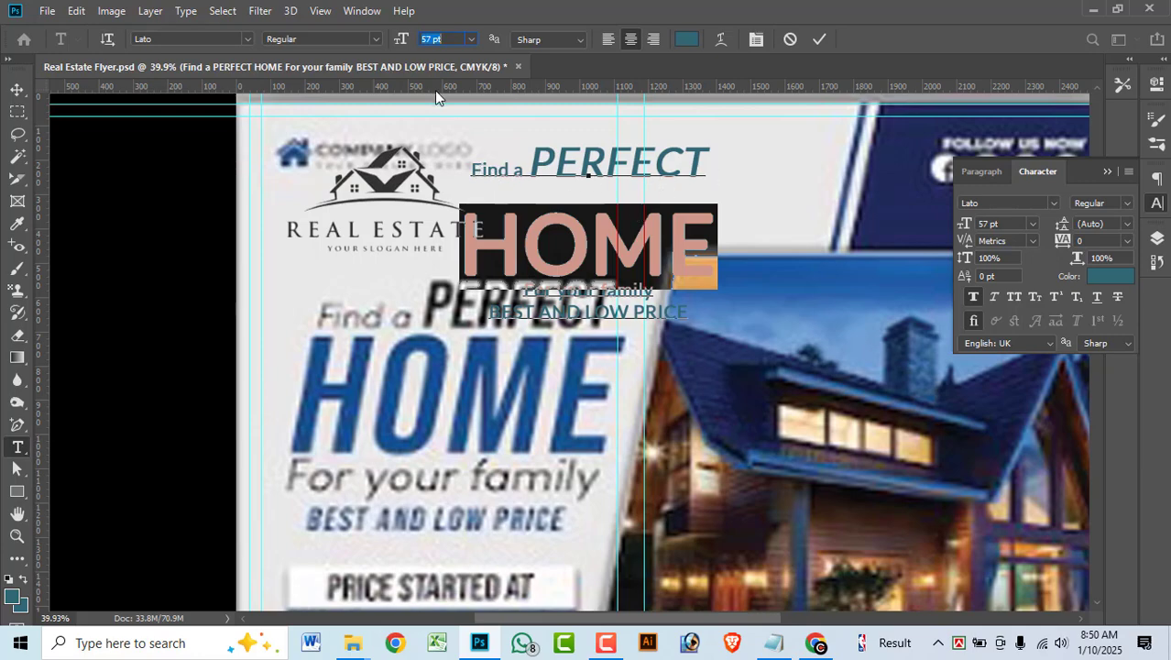
key(Down)
key(Down)
key(Down)
key(Down)
key(Down)
key(Down)
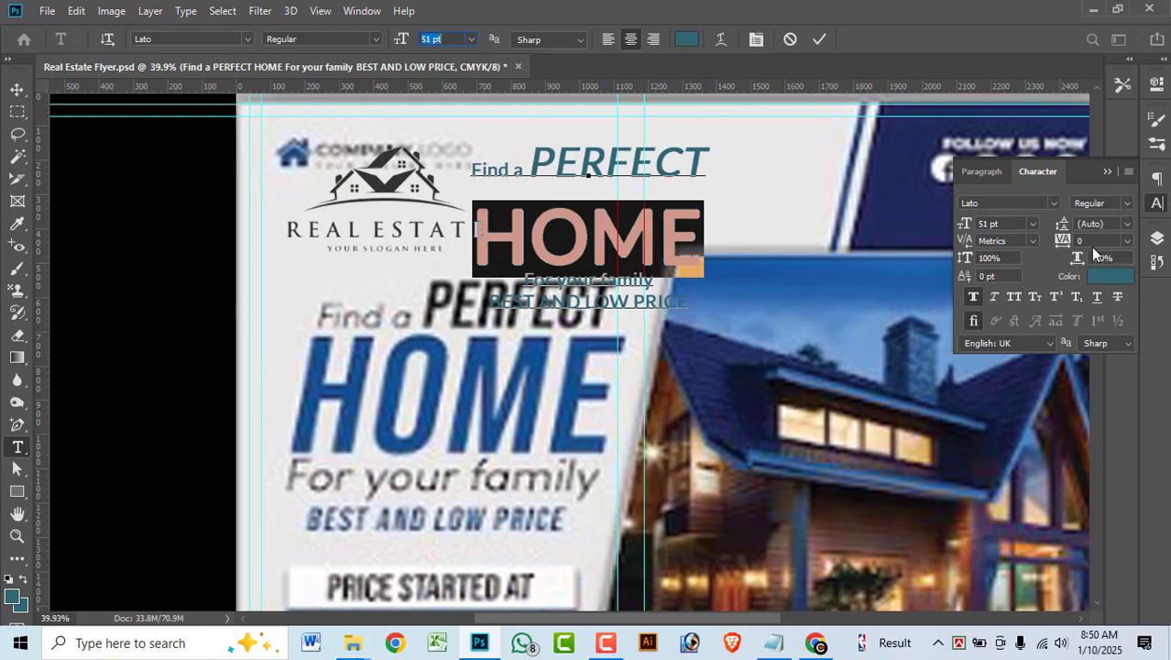
Set the leading of the HOME line to 43 pt.
click(1109, 224)
scroll(1109, 225, up, 5)
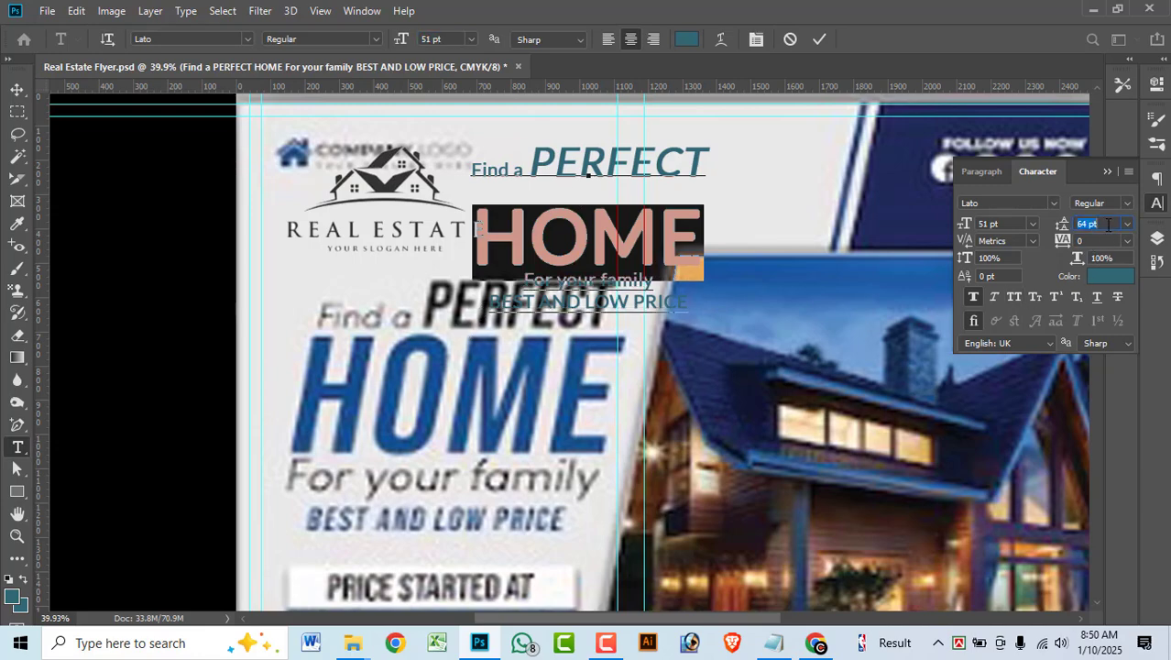
scroll(1109, 224, down, 20)
scroll(1109, 224, down, 3)
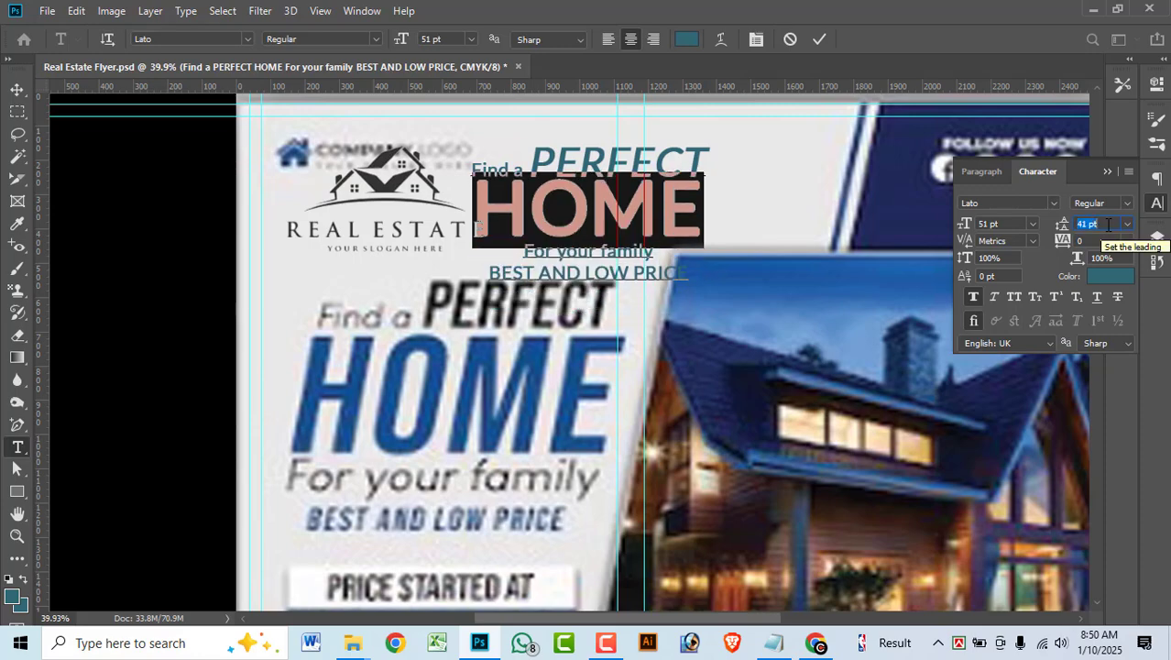
scroll(1109, 224, up, 2)
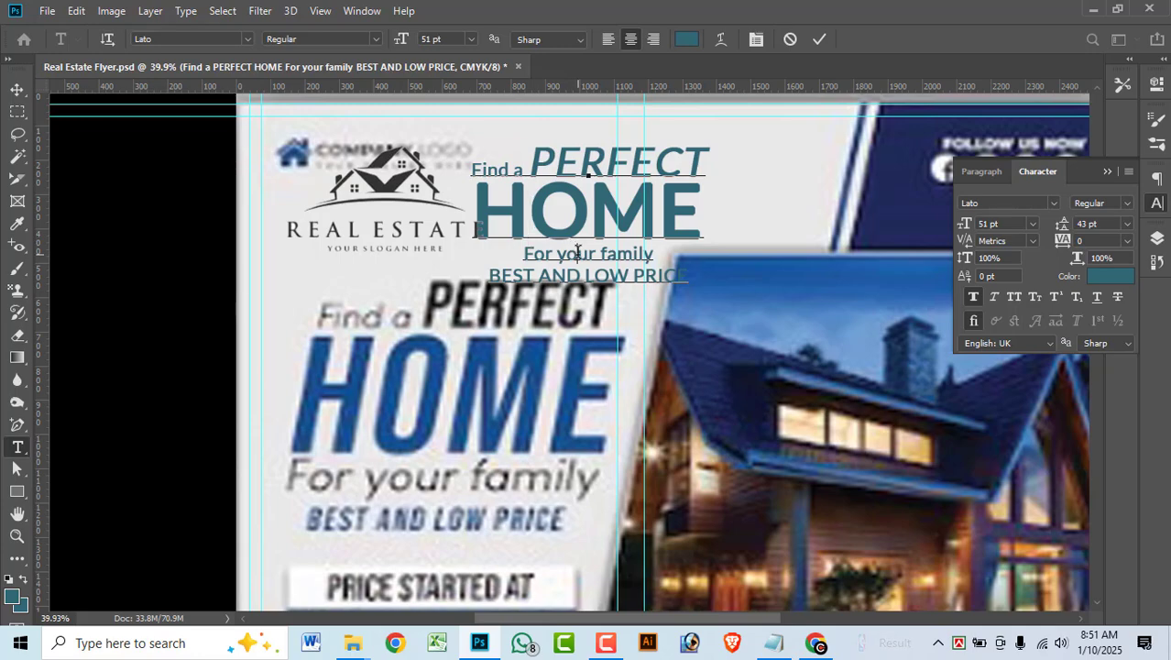
Set the "For your family" line to 24 pt with 23 pt leading.
triple_click(577, 253)
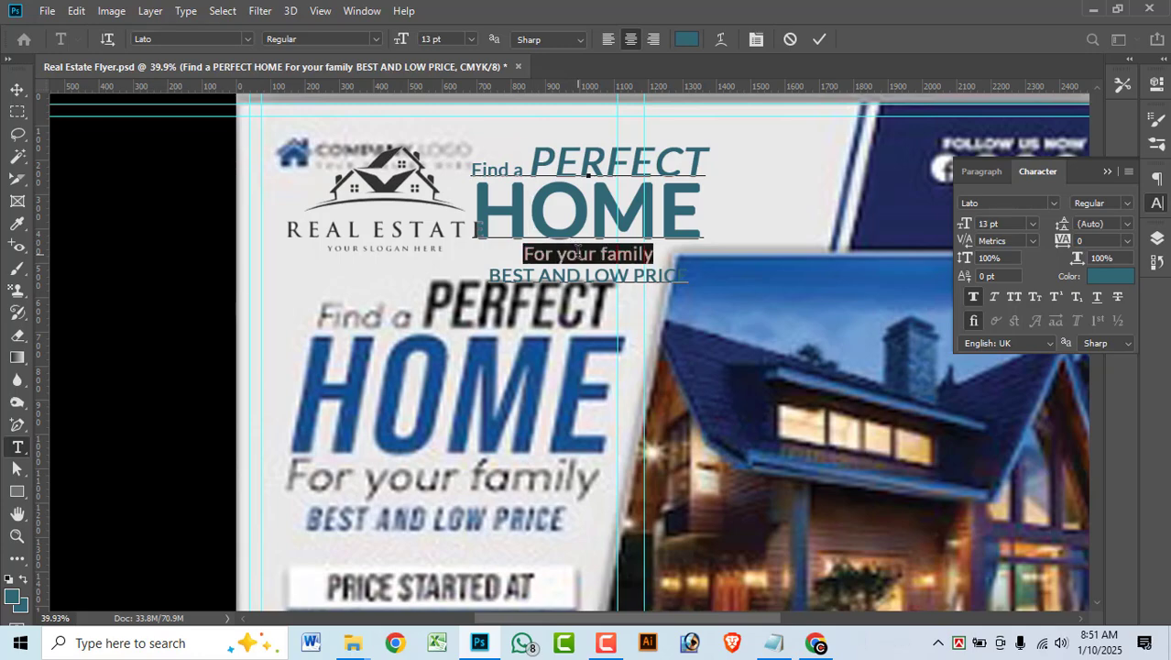
click(448, 39)
scroll(448, 39, up, 13)
scroll(446, 39, down, 1)
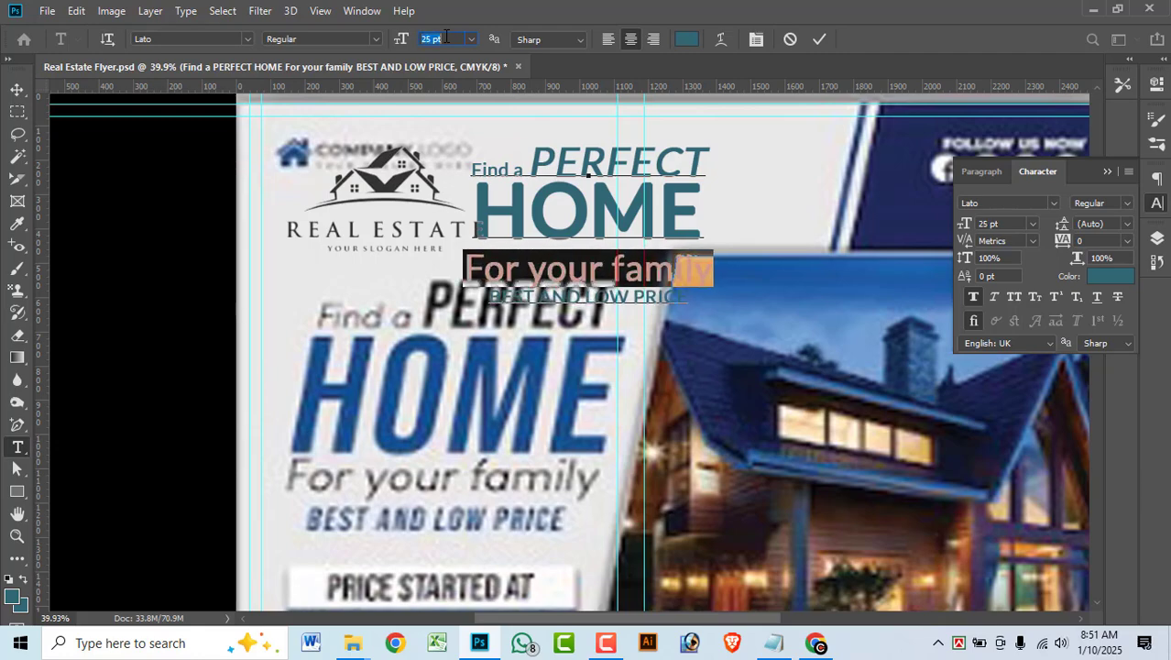
scroll(446, 38, down, 1)
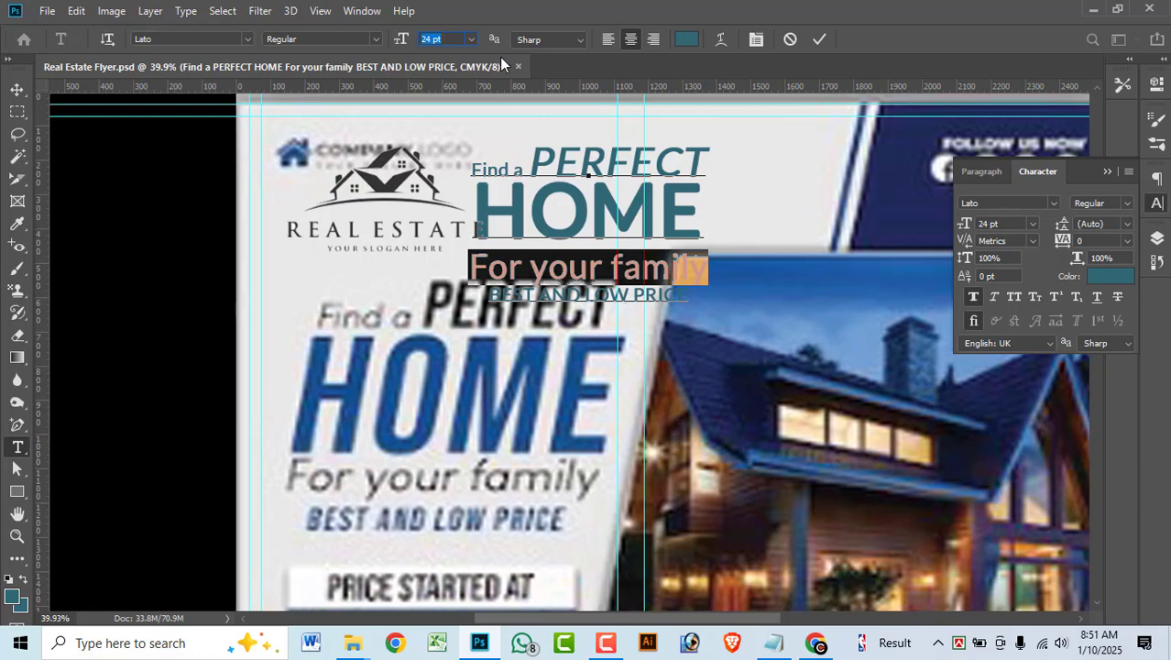
click(1113, 225)
scroll(1111, 225, down, 6)
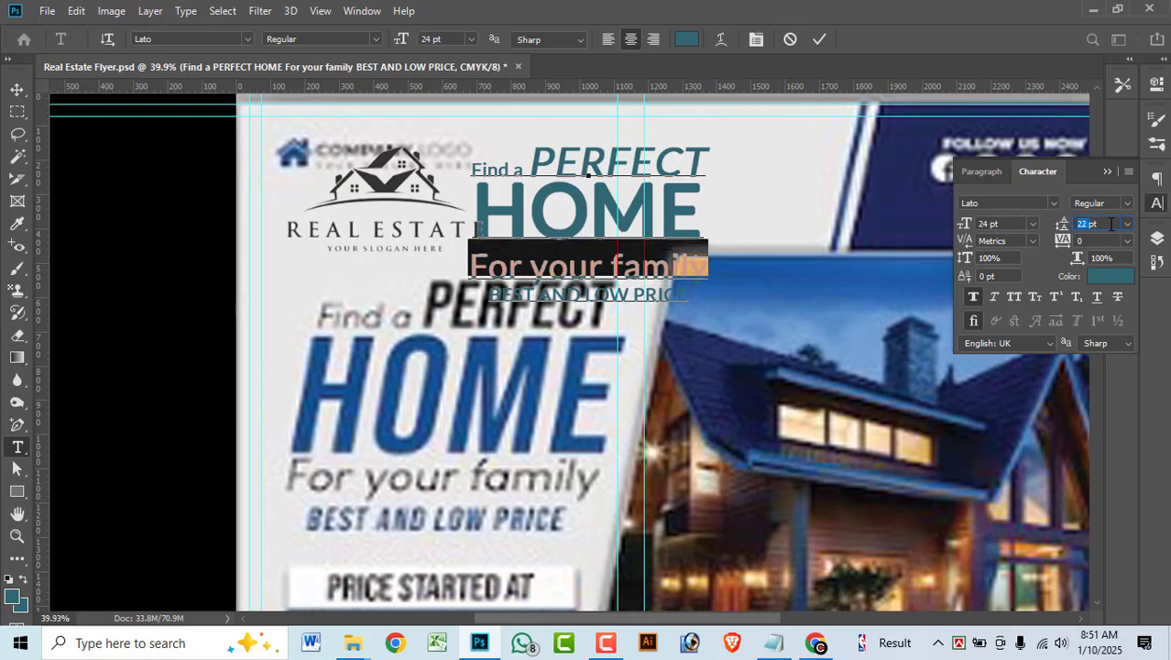
scroll(1110, 224, up, 1)
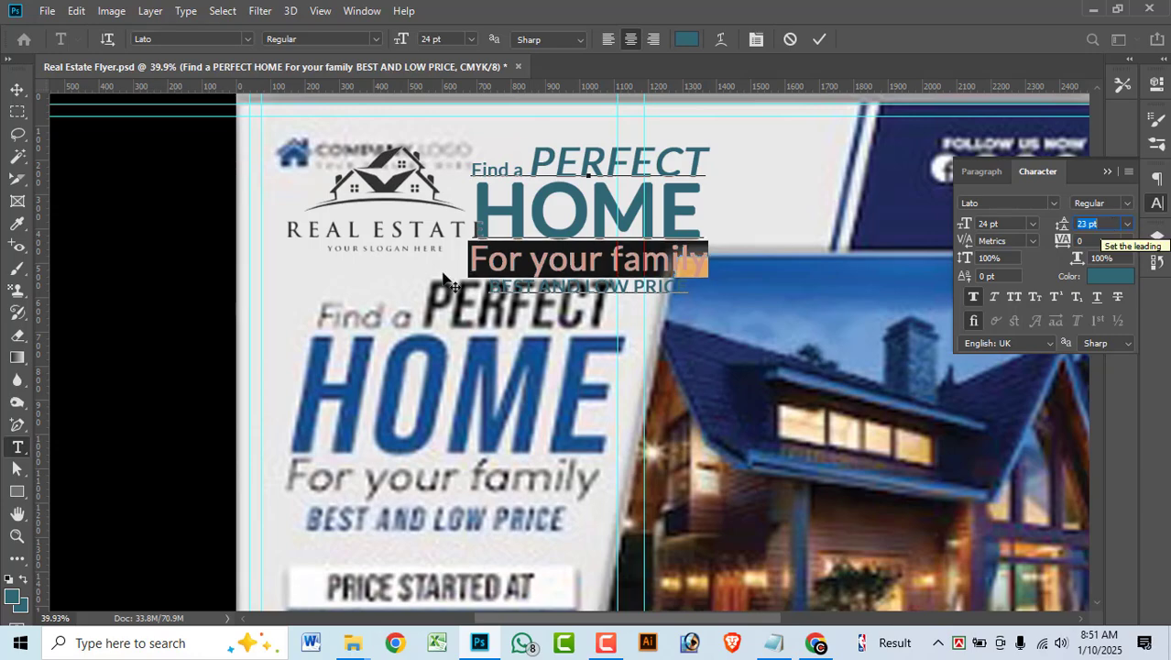
Color the "BEST AND LOW PRICE" line with the blue sampled from the reference HOME lettering and make it Lato Bold with faux italic.
triple_click(550, 287)
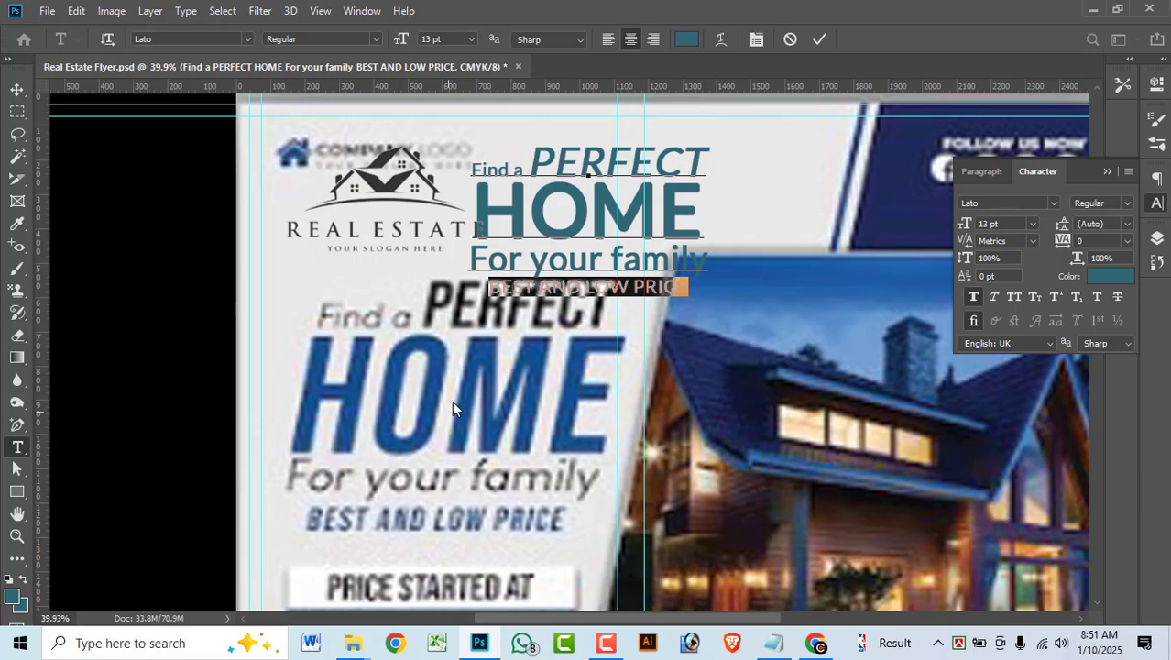
click(1111, 276)
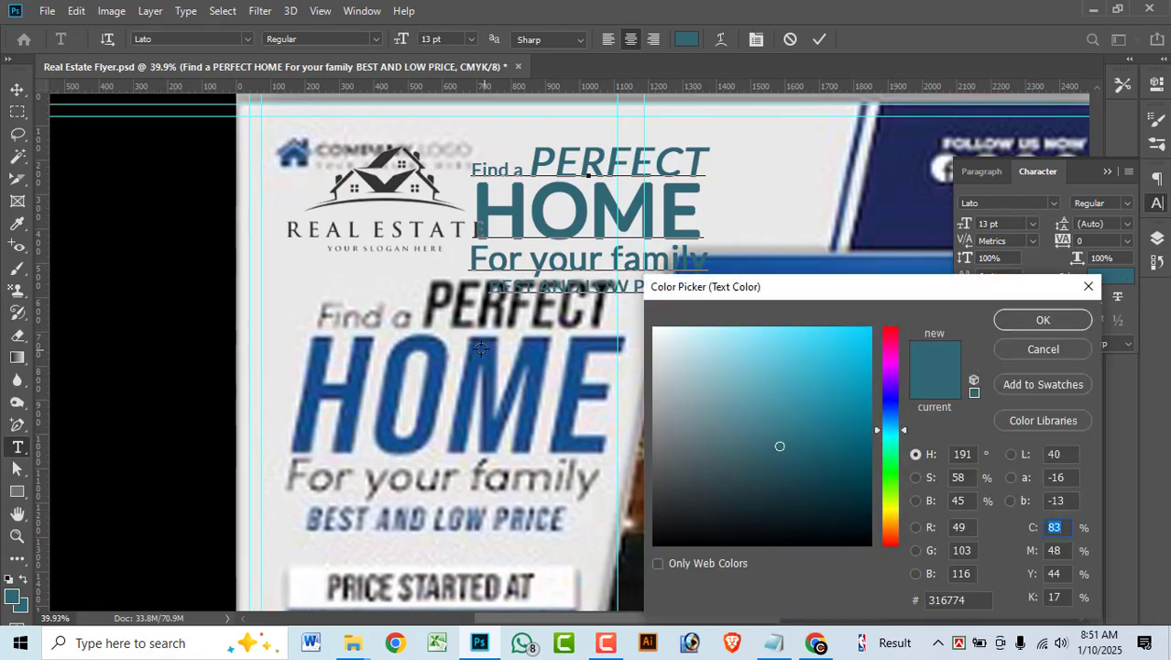
click(481, 348)
click(1043, 320)
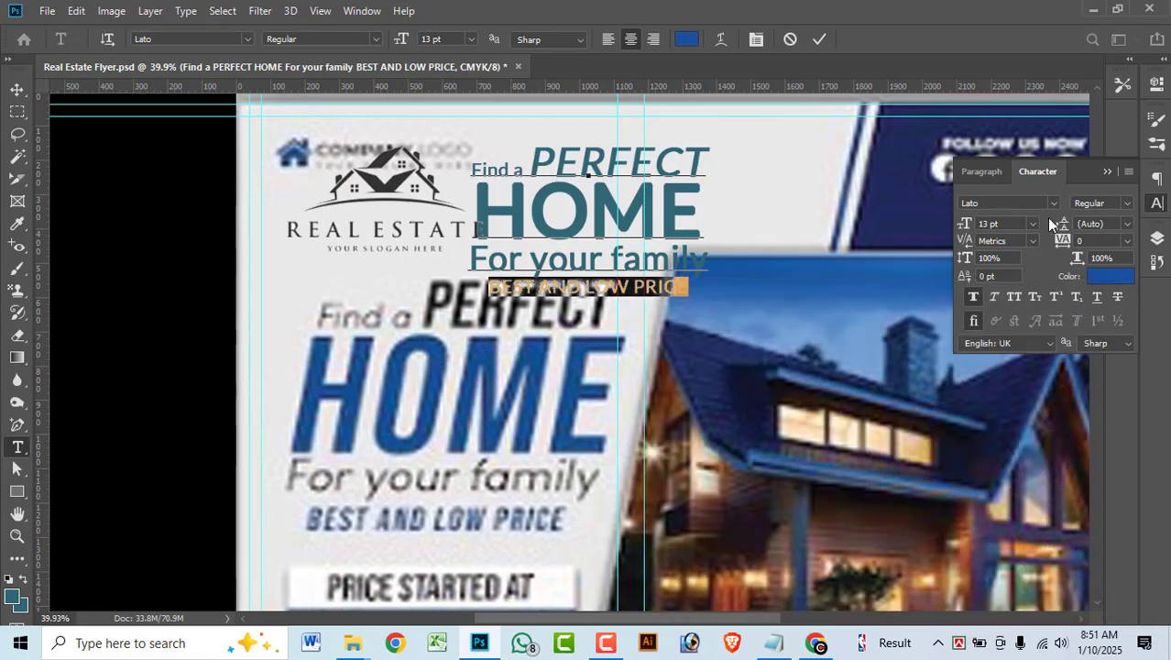
click(1127, 202)
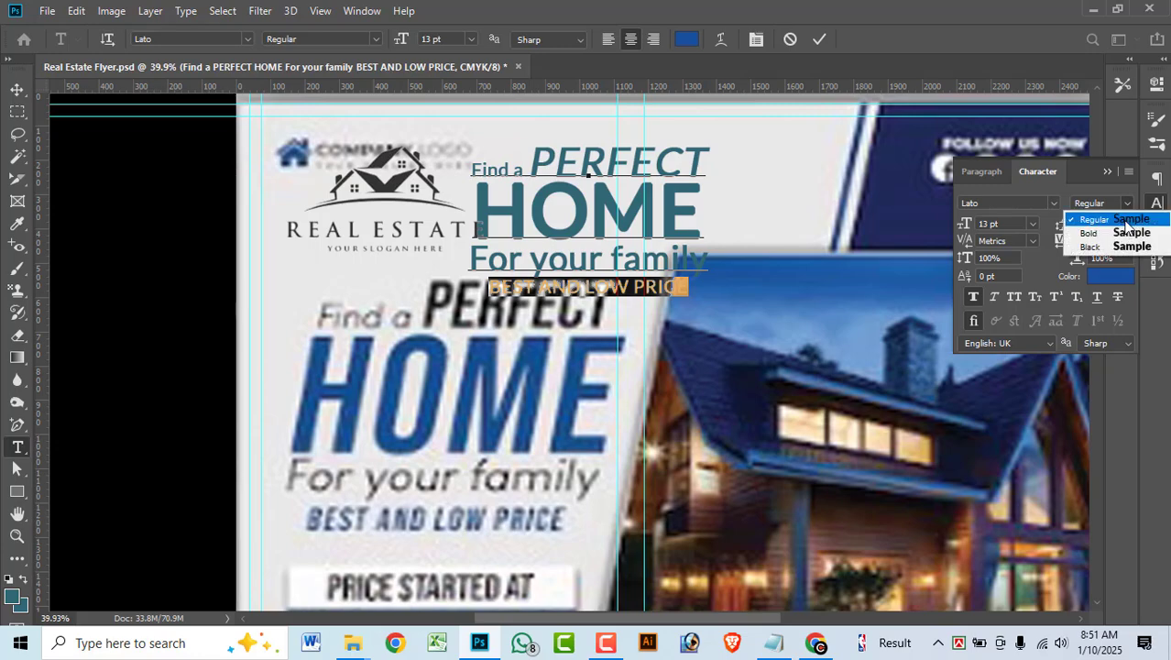
click(1126, 233)
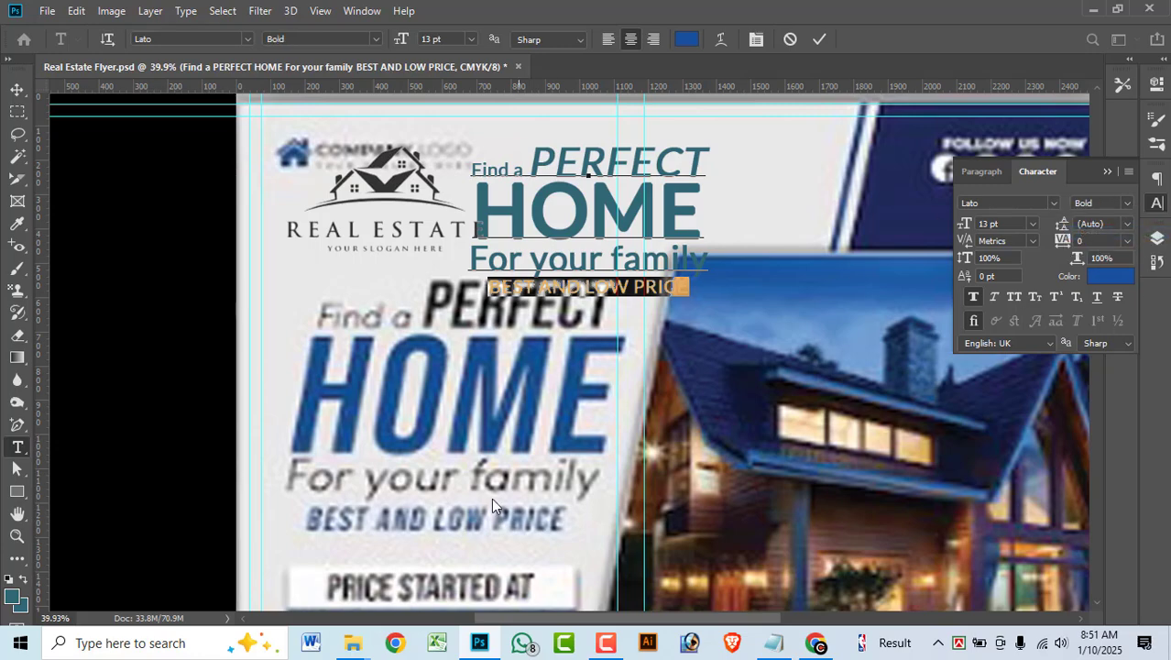
click(1002, 294)
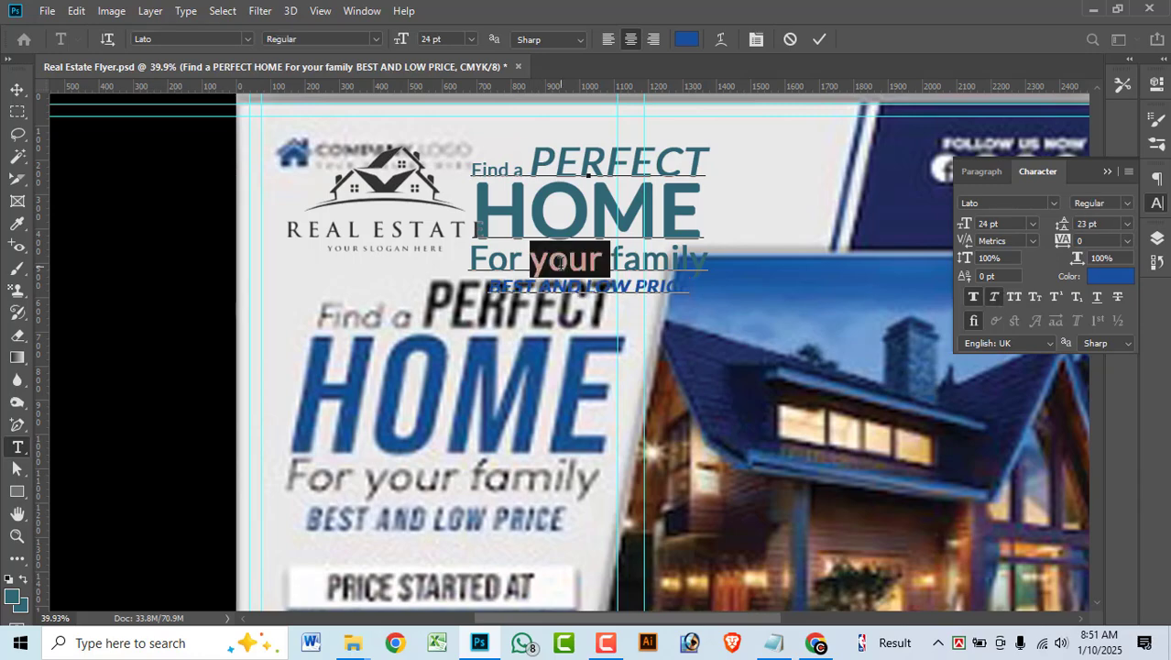
Apply faux italic to the "For your family" line and the word HOME.
triple_click(561, 263)
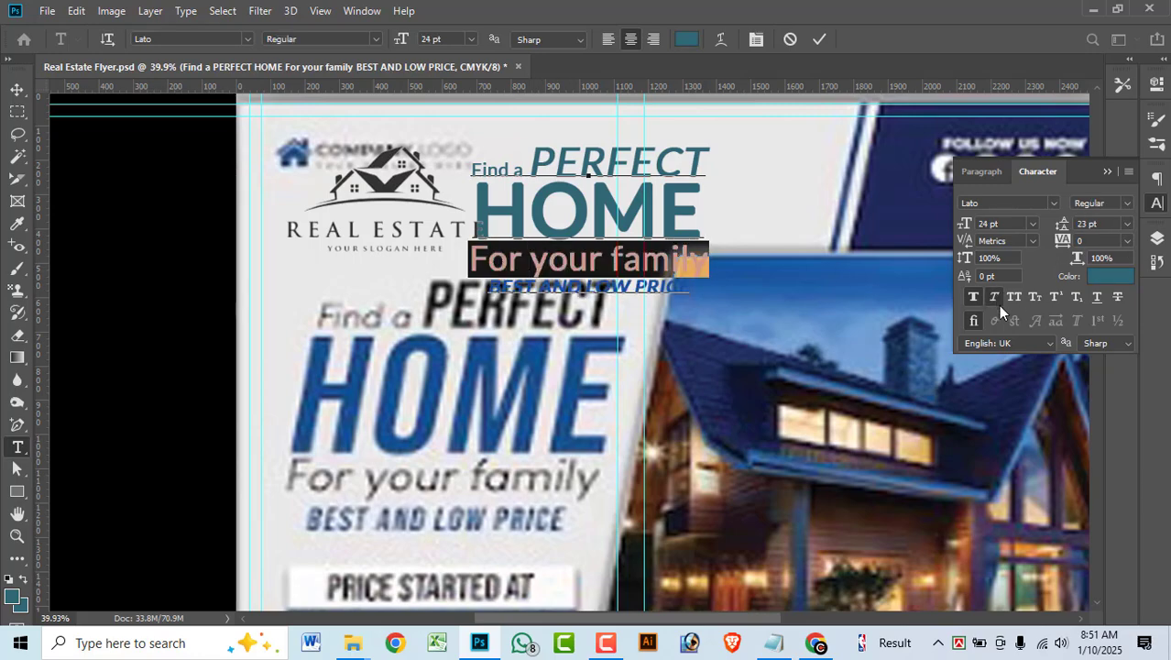
click(564, 229)
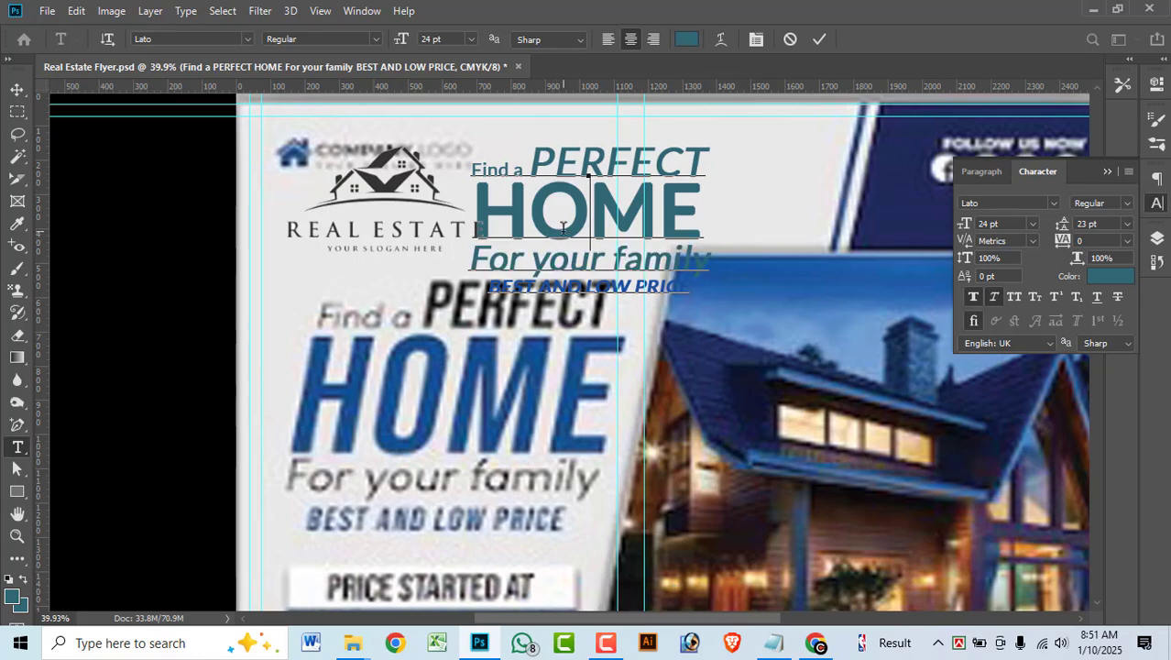
double_click(564, 229)
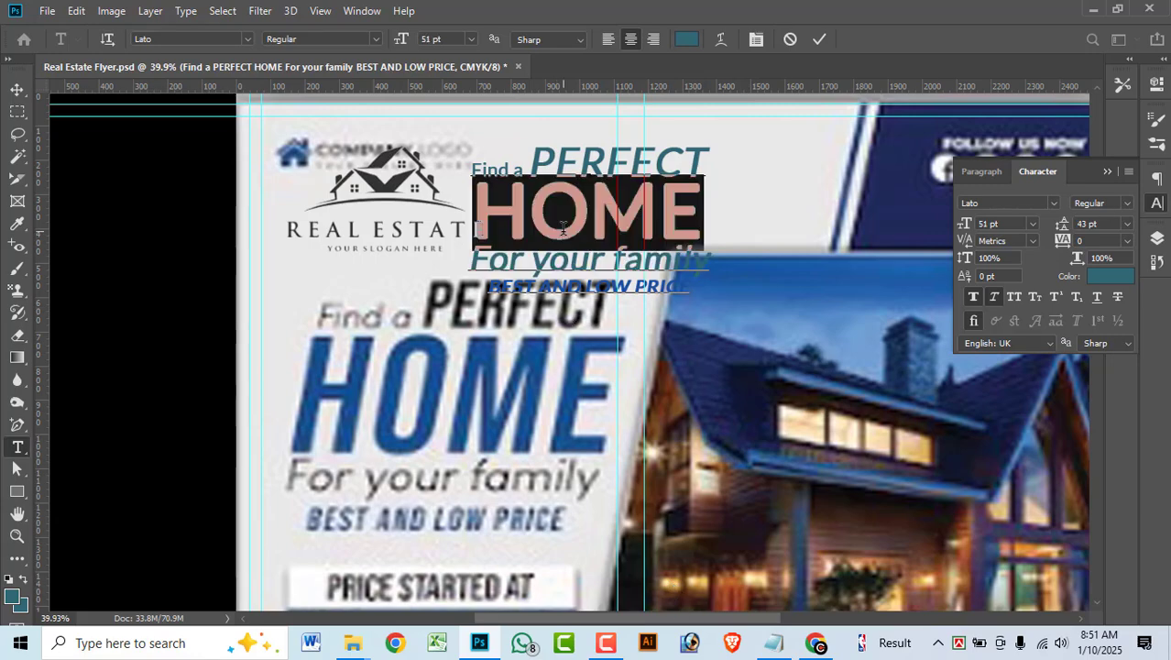
click(998, 294)
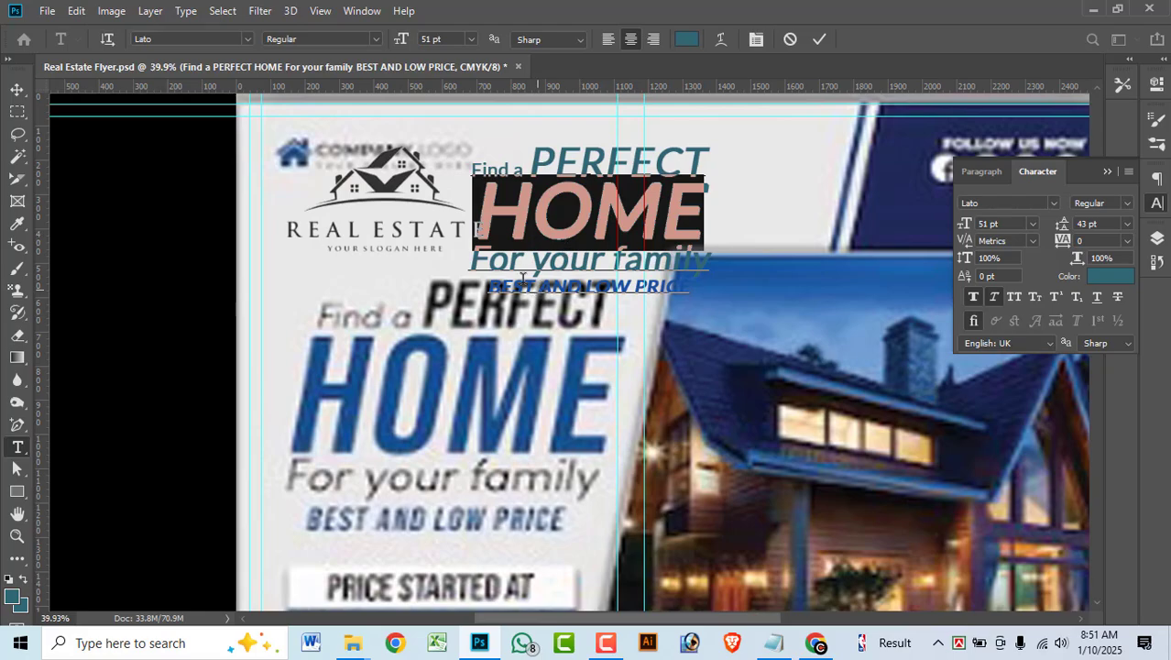
Move the headline text block over the reference headline and scale it proportionally to about 142%.
click(16, 89)
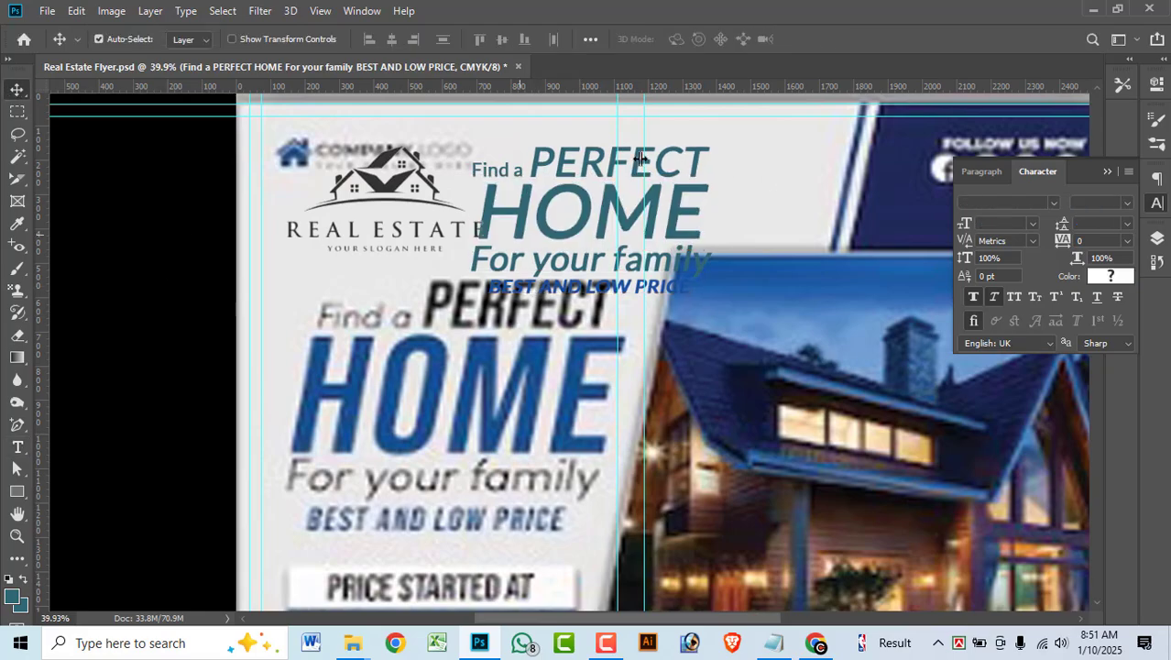
drag(564, 240, 411, 385)
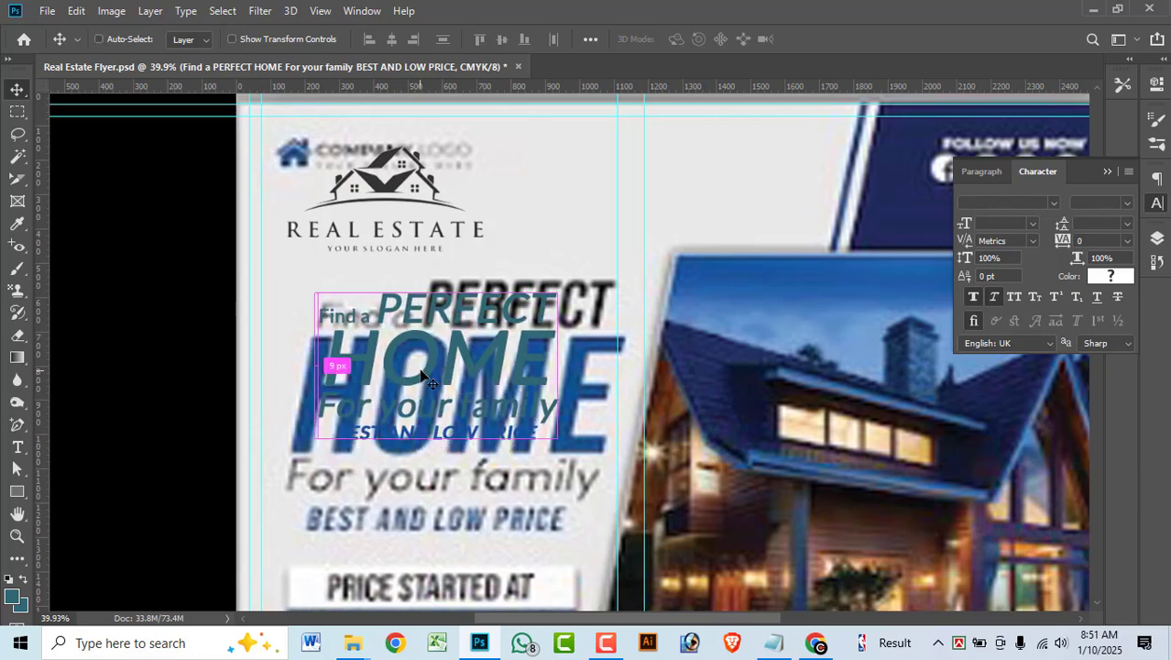
key(ctrl+t)
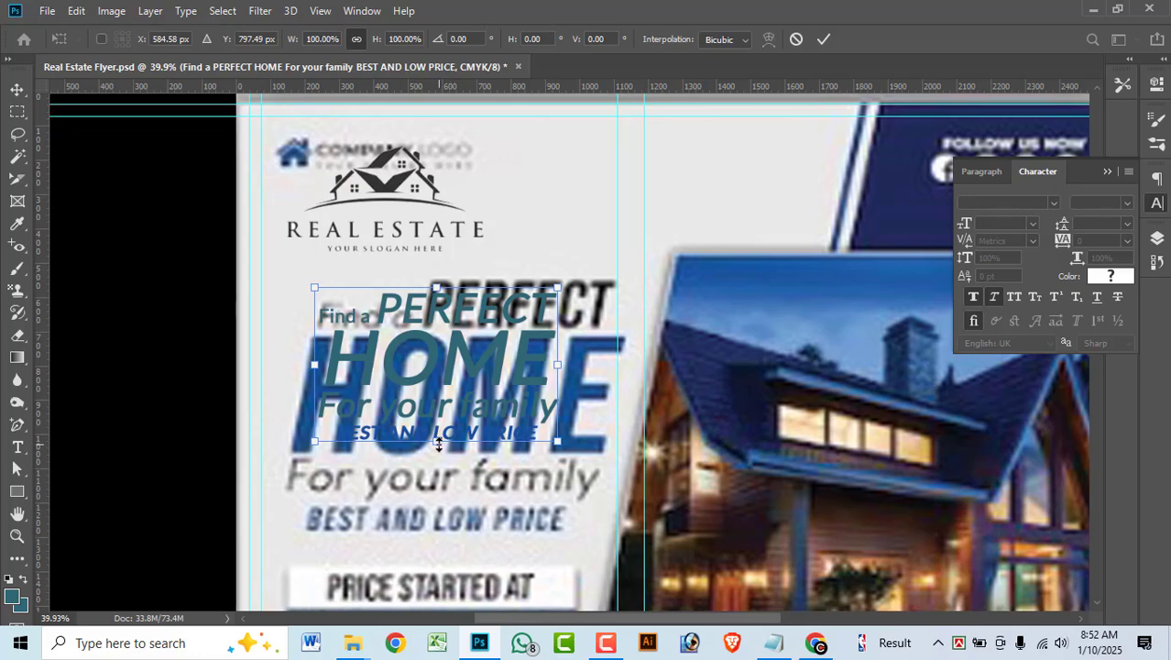
drag(436, 442, 432, 507)
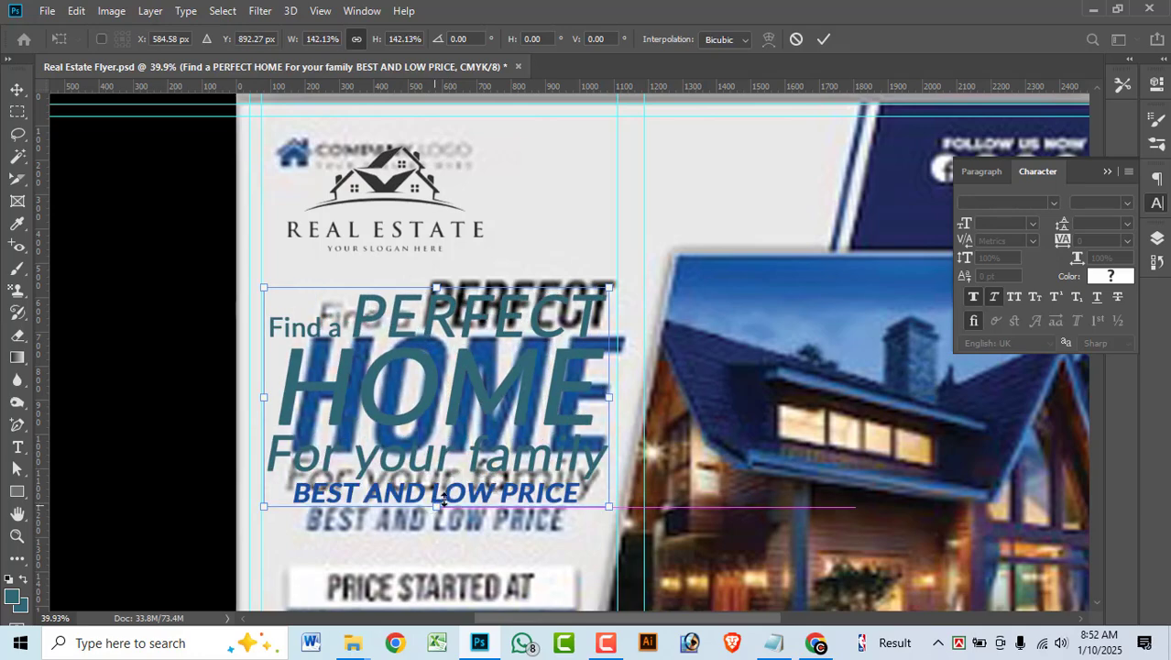
key(Return)
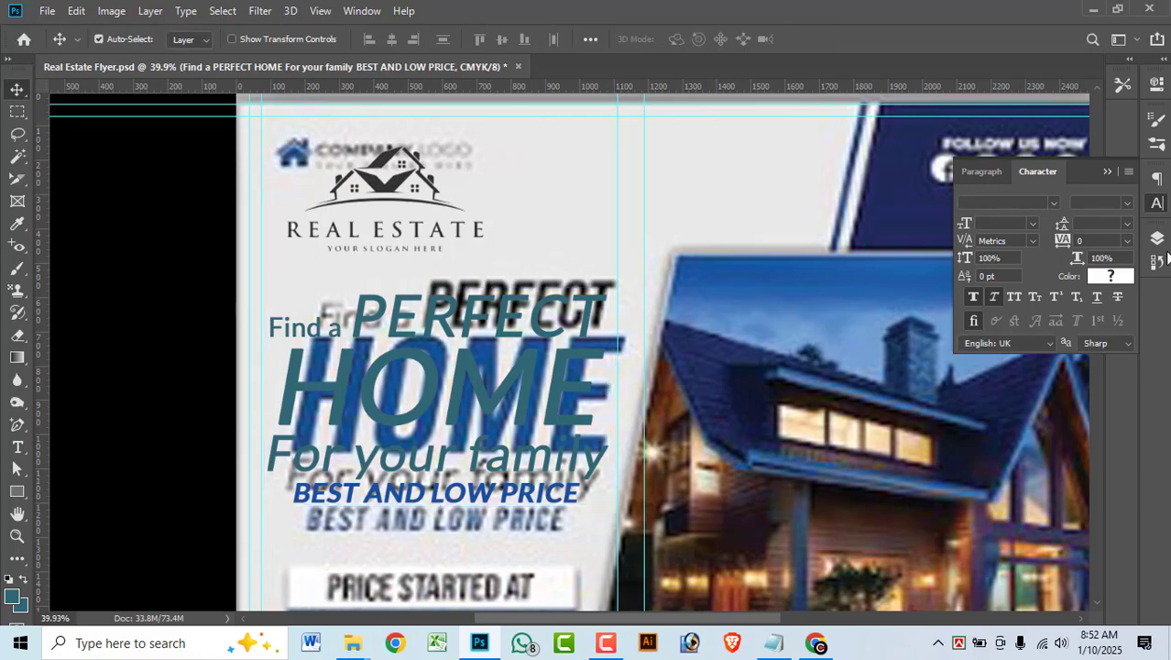
Hide the reference image layer (Layer 1) and shift the headline text block slightly right and down.
click(1156, 237)
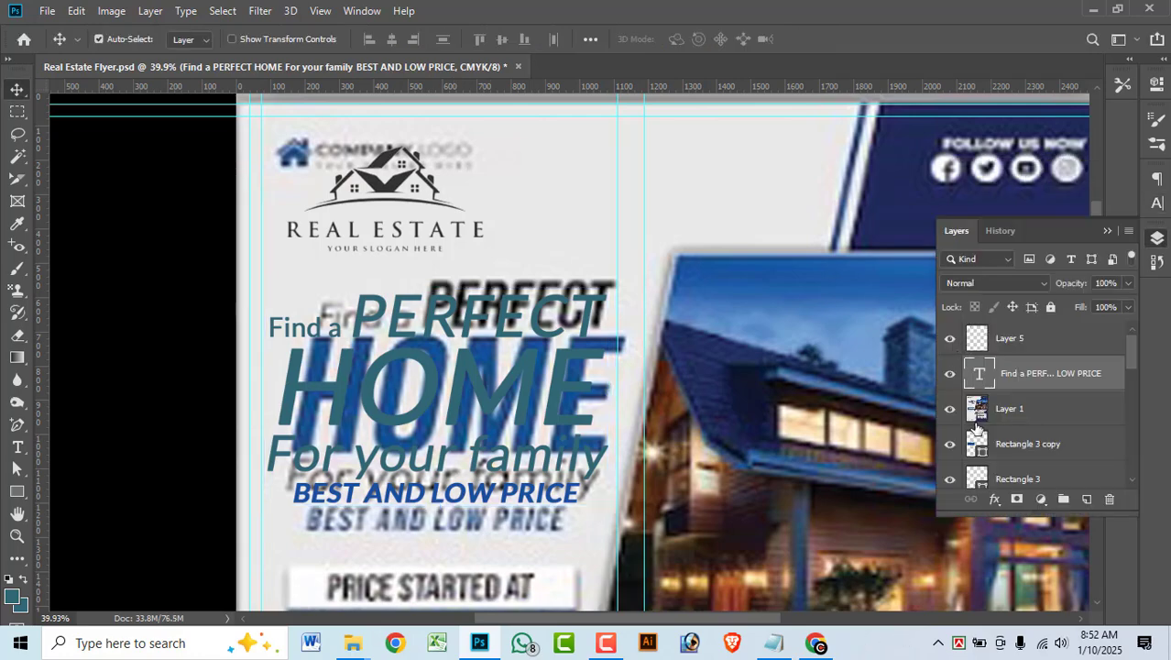
click(954, 410)
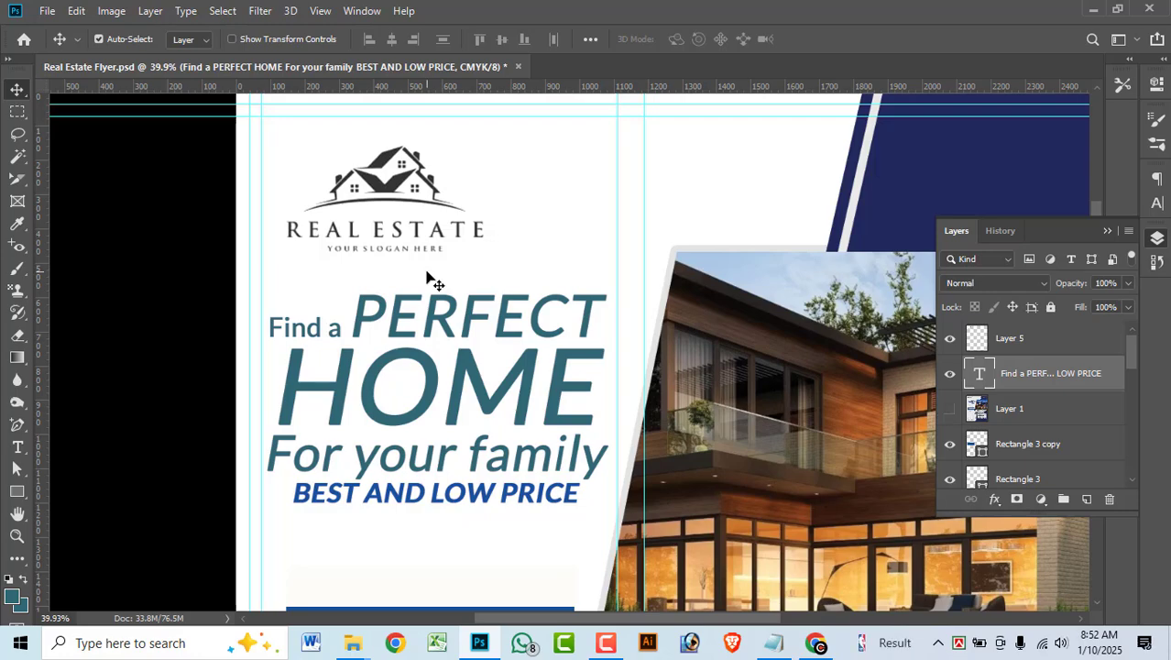
mouse_move(389, 423)
mouse_down()
mouse_move(386, 432)
mouse_move(389, 424)
mouse_up()
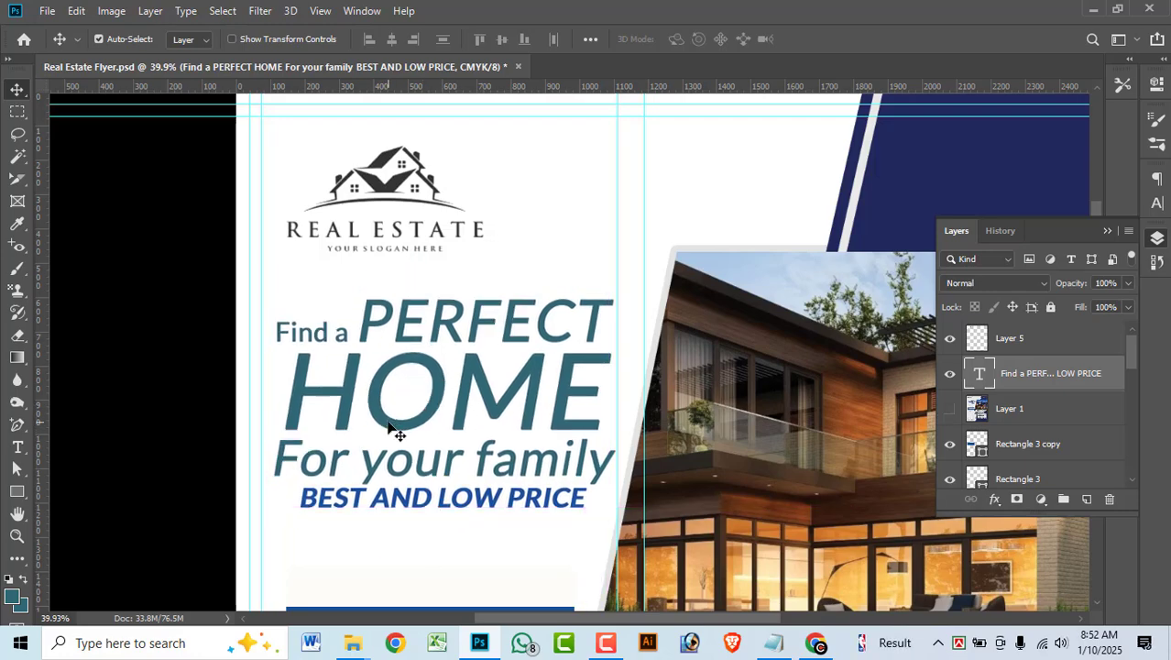
Make the word HOME Lato Bold and color it navy #21295b, sampled from the flyer's navy header shape.
double_click(392, 417)
double_click(400, 407)
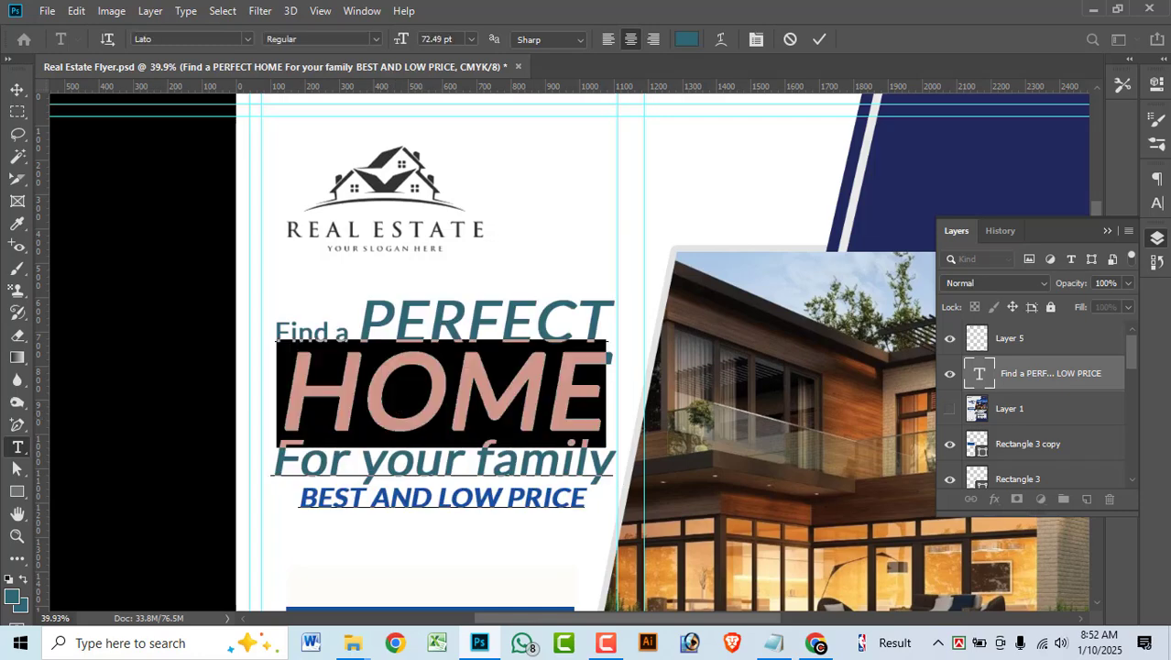
click(1157, 204)
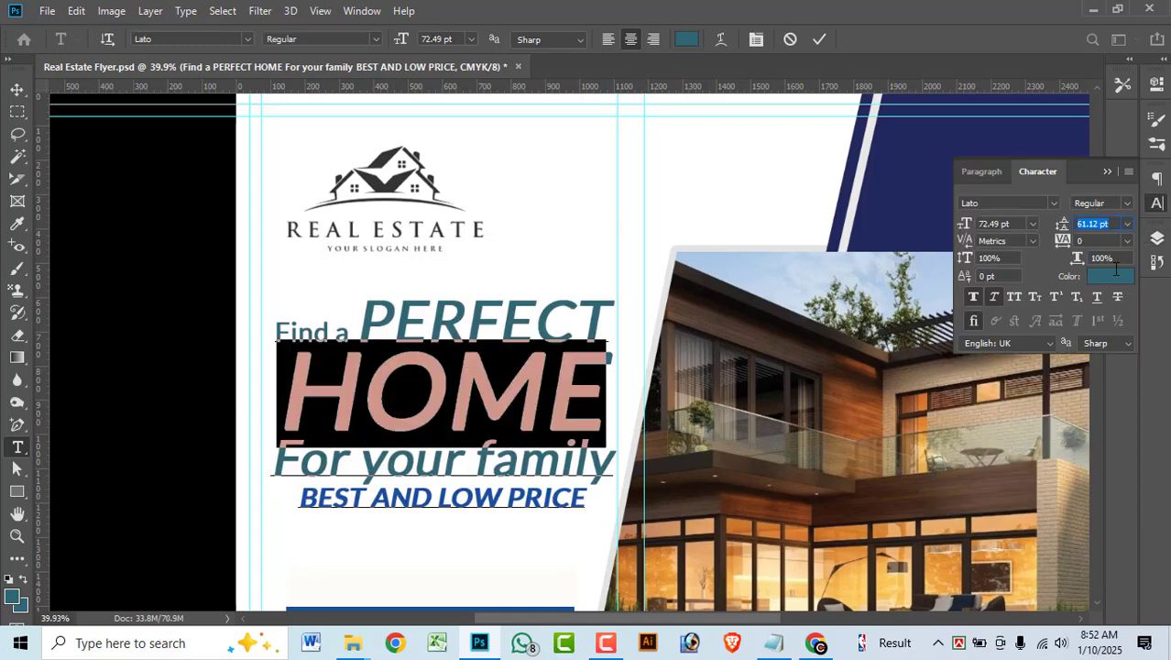
click(1126, 203)
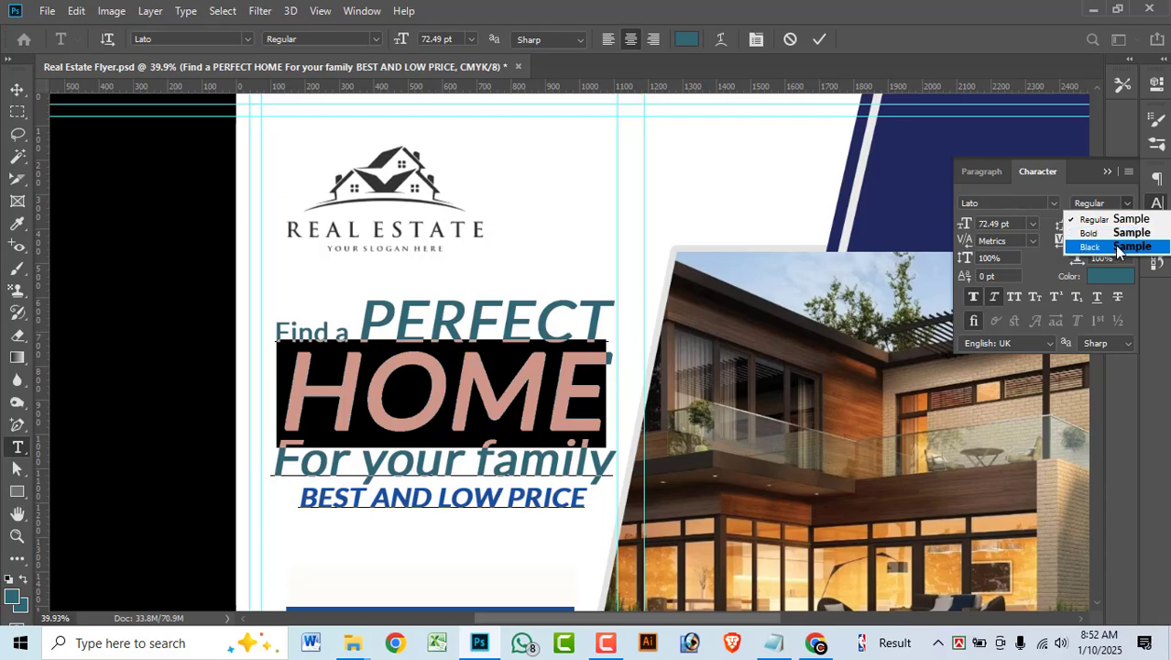
click(1116, 235)
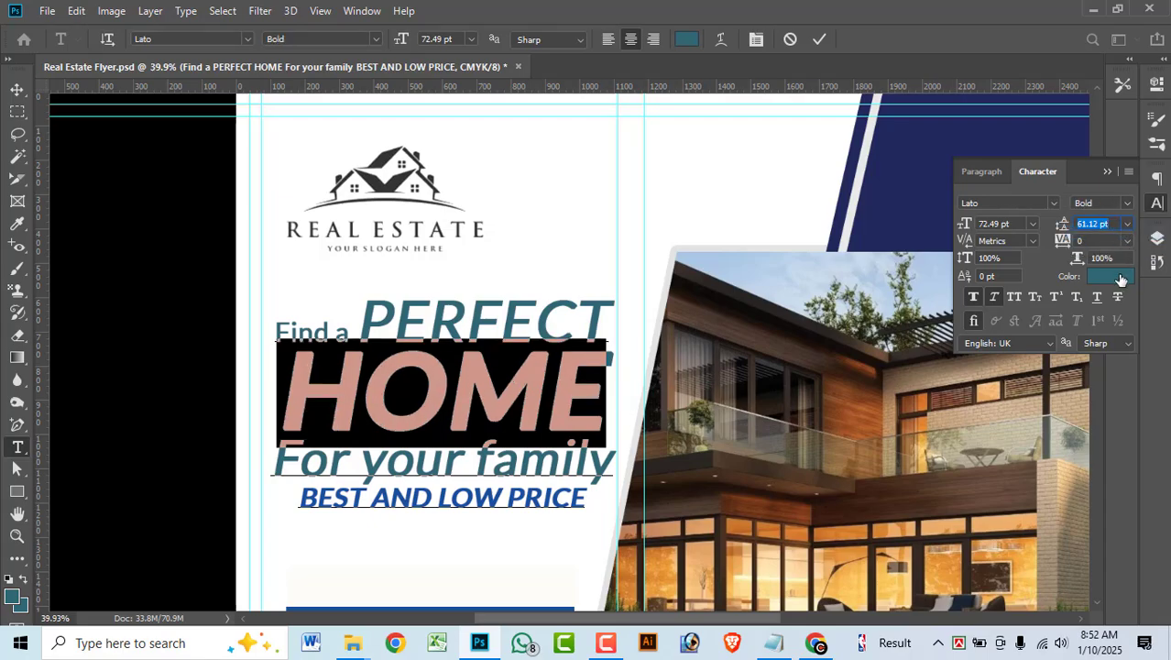
click(1120, 277)
click(917, 187)
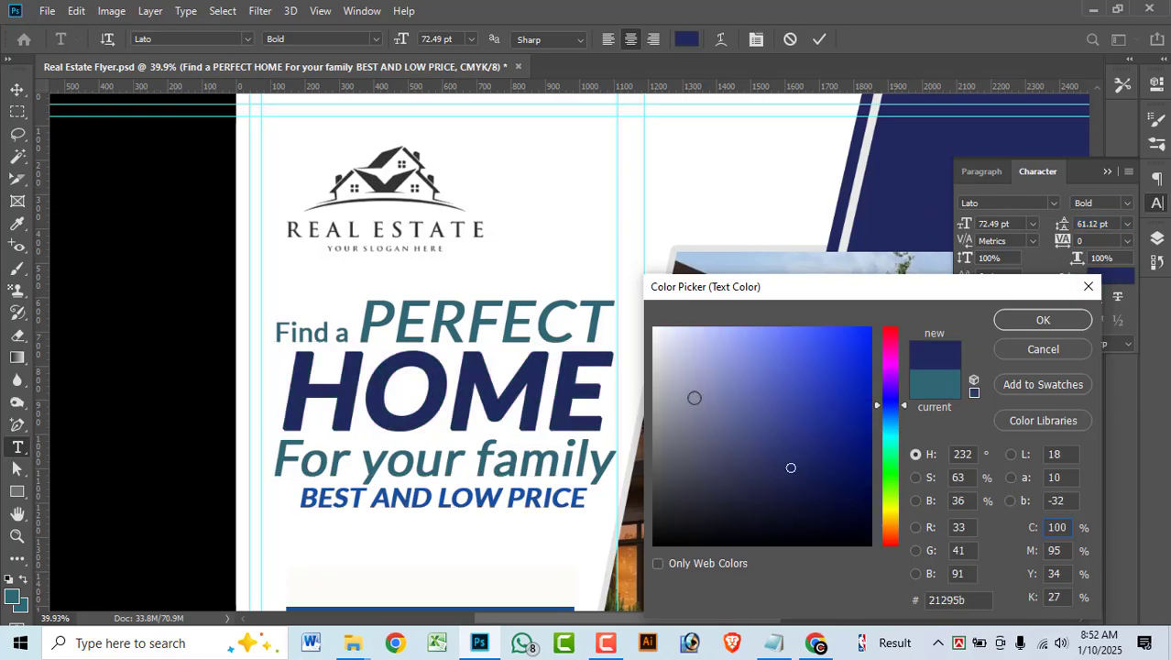
click(1042, 321)
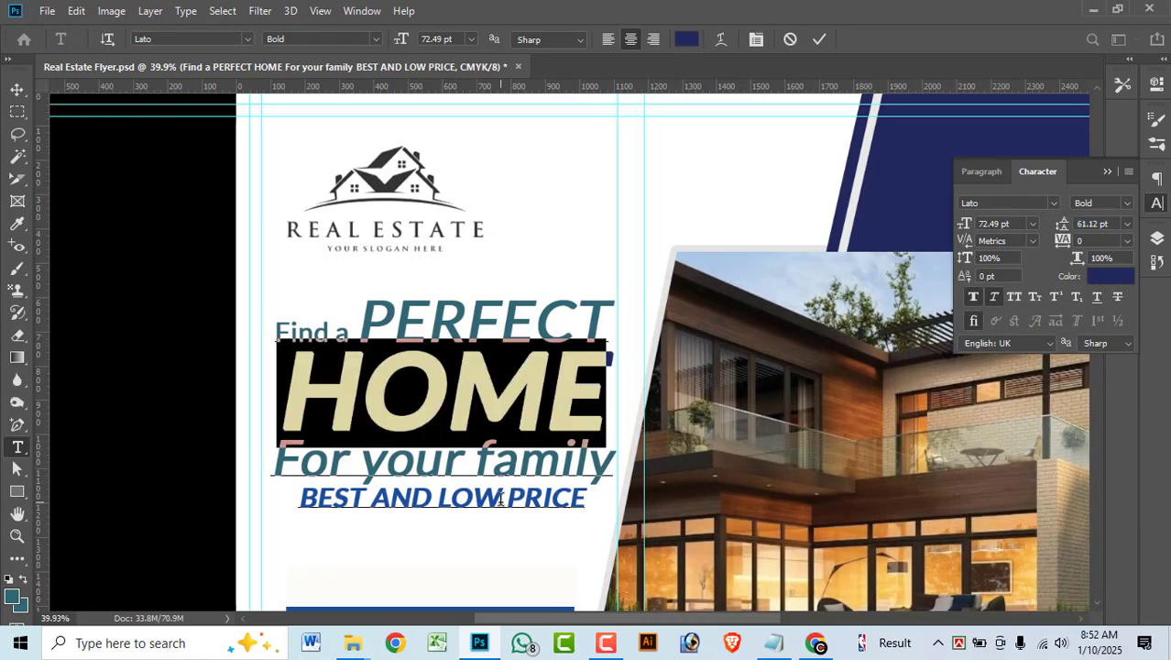
Color the "BEST AND LOW PRICE" line with the navy sampled from the header shape and save the flyer.
double_click(499, 498)
key(ctrl+a)
click(1111, 276)
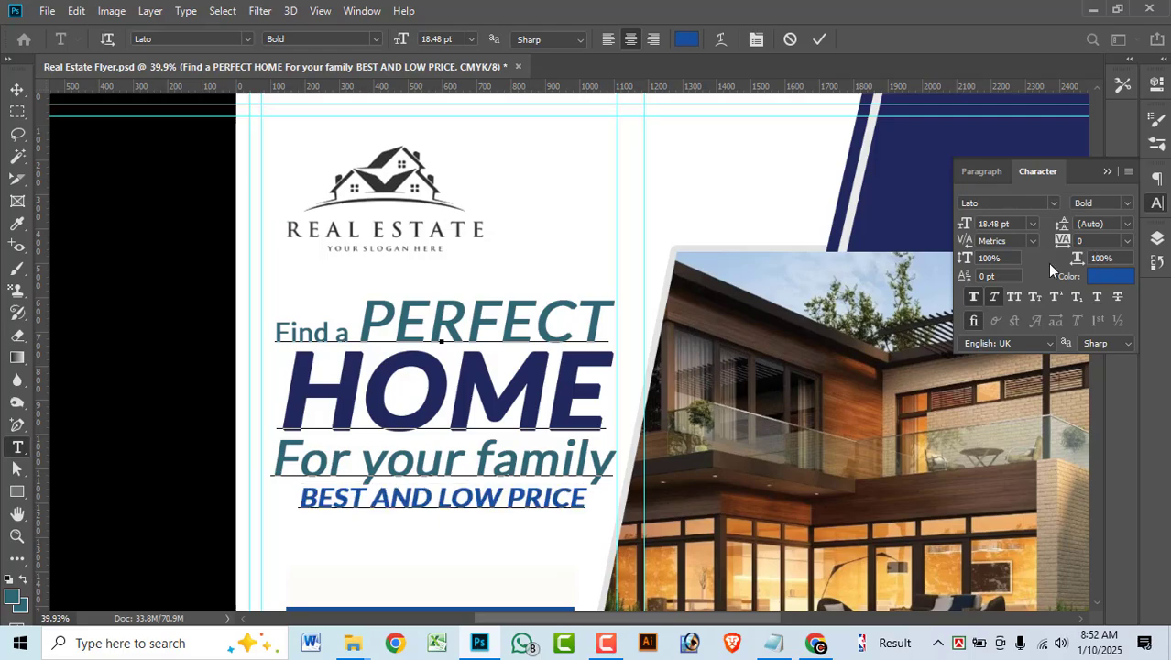
click(921, 153)
click(1042, 321)
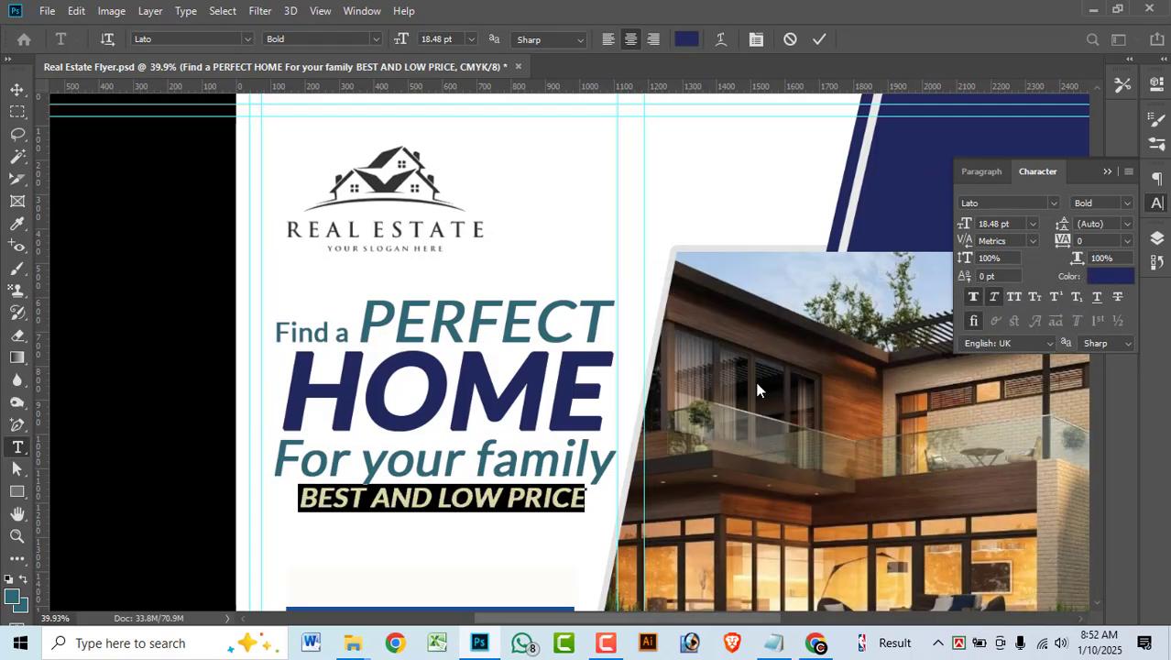
click(17, 89)
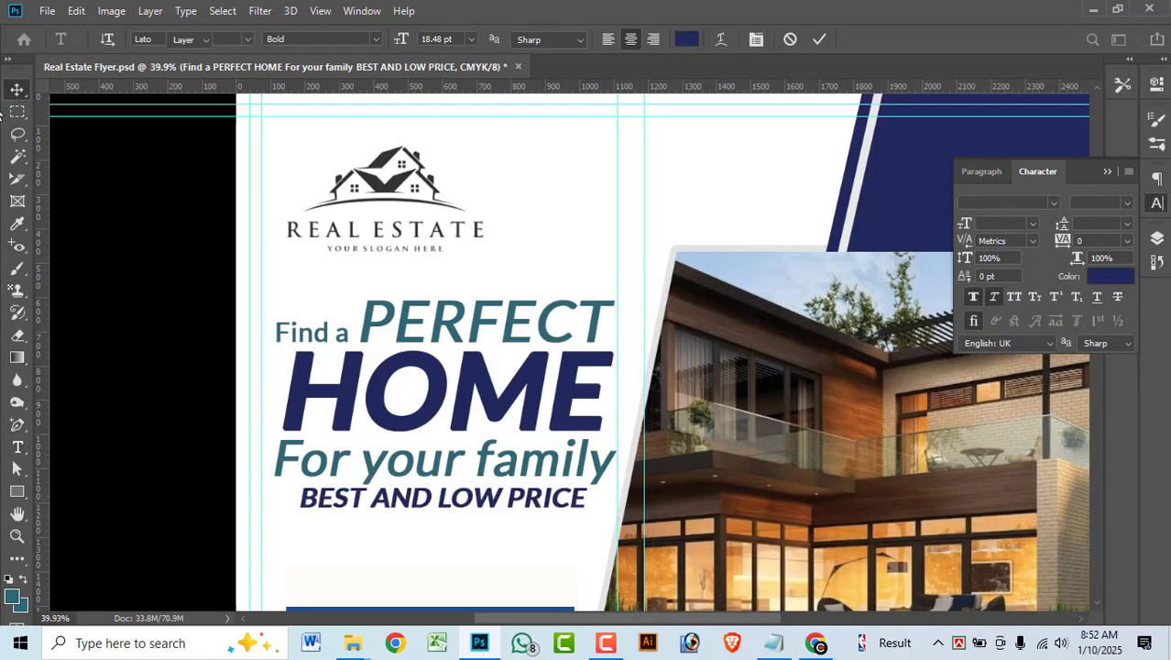
key(ctrl+s)
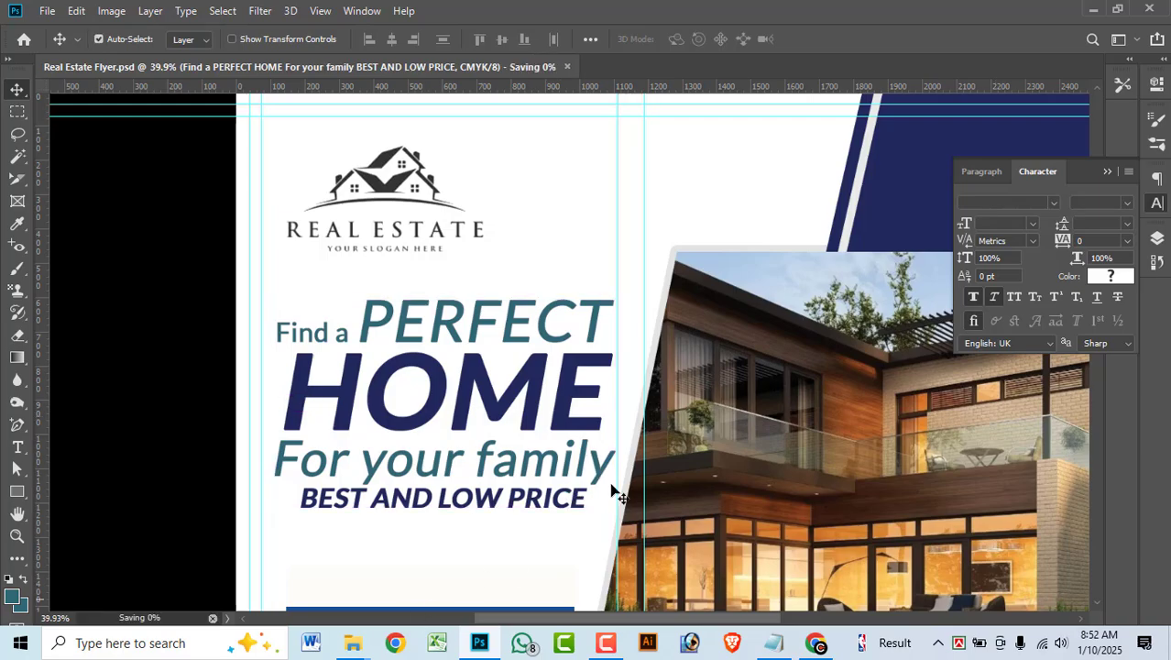
Show the reference image (Layer 1) again and move it to the top of the layer stack.
scroll(496, 502, down, 5)
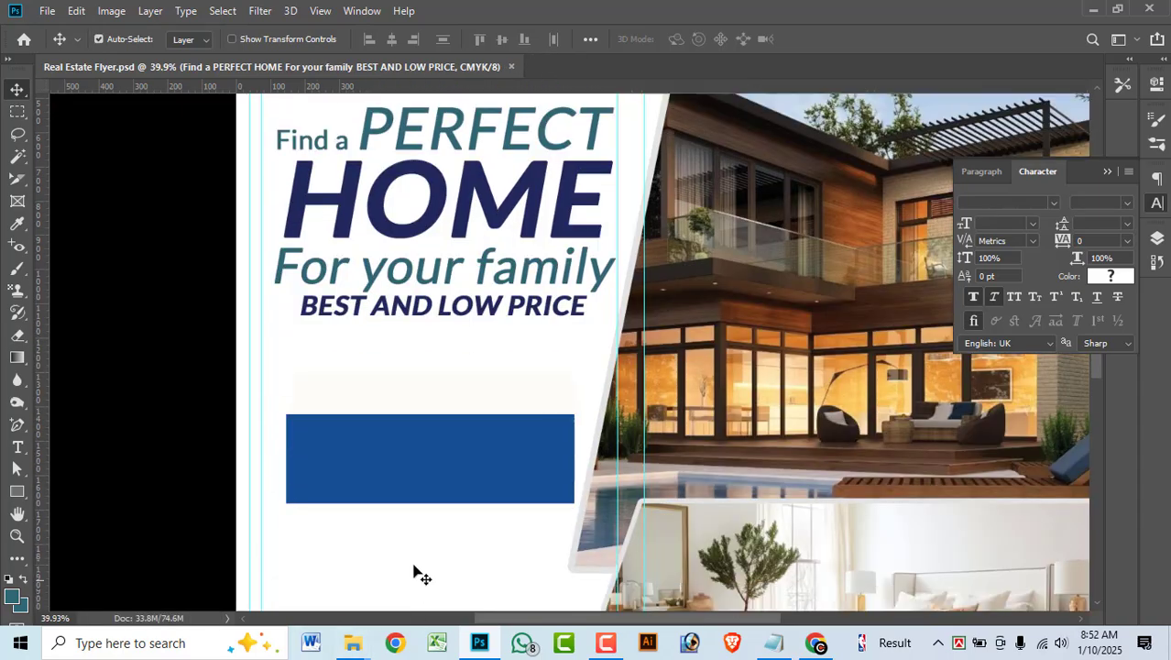
click(423, 387)
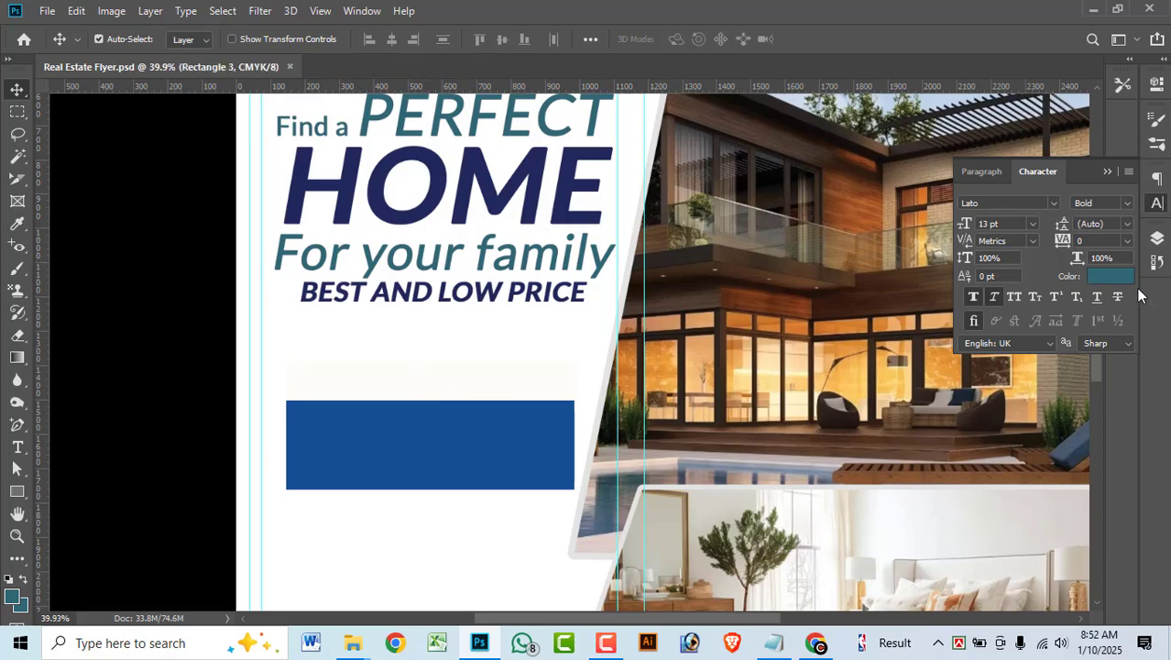
click(1158, 236)
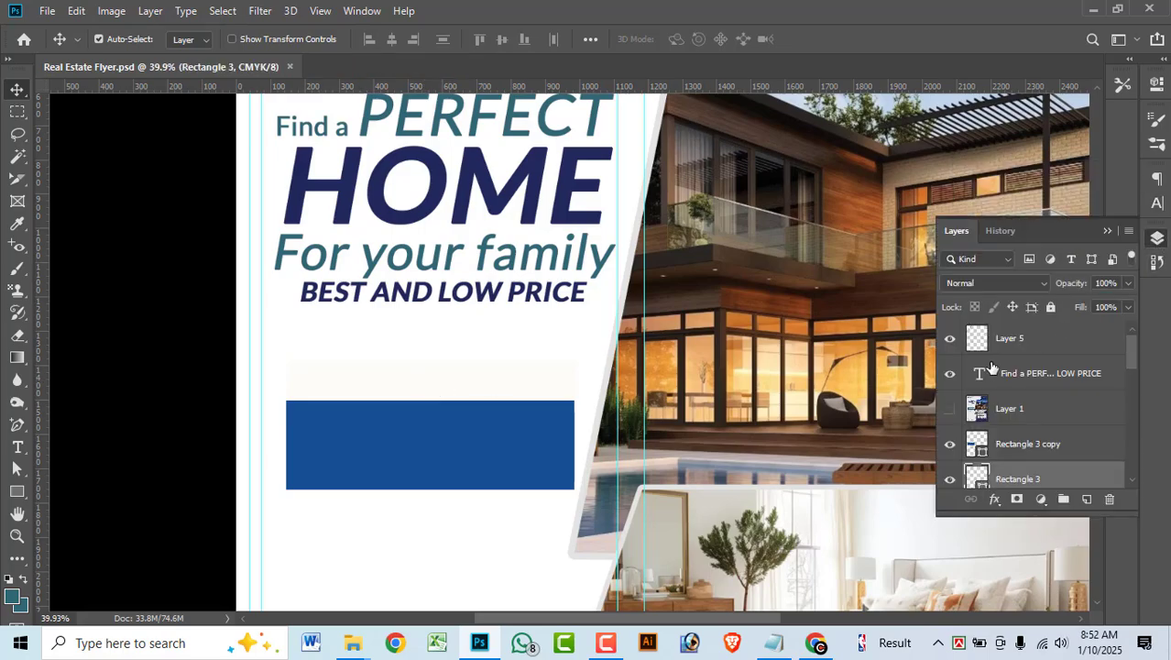
click(949, 413)
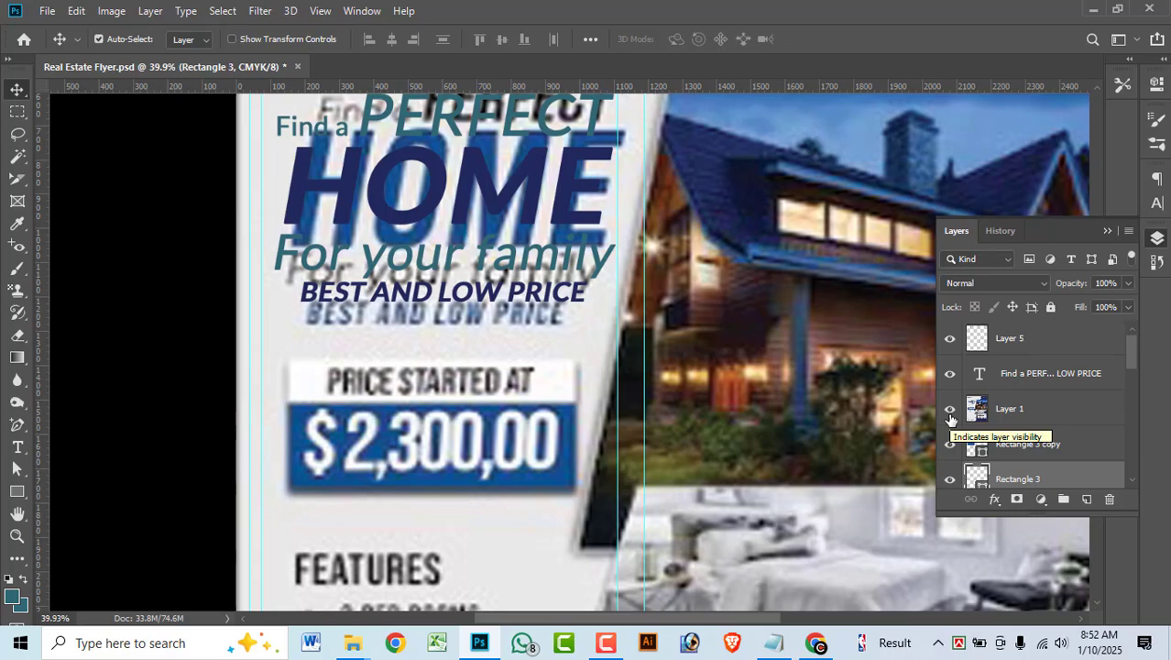
click(949, 412)
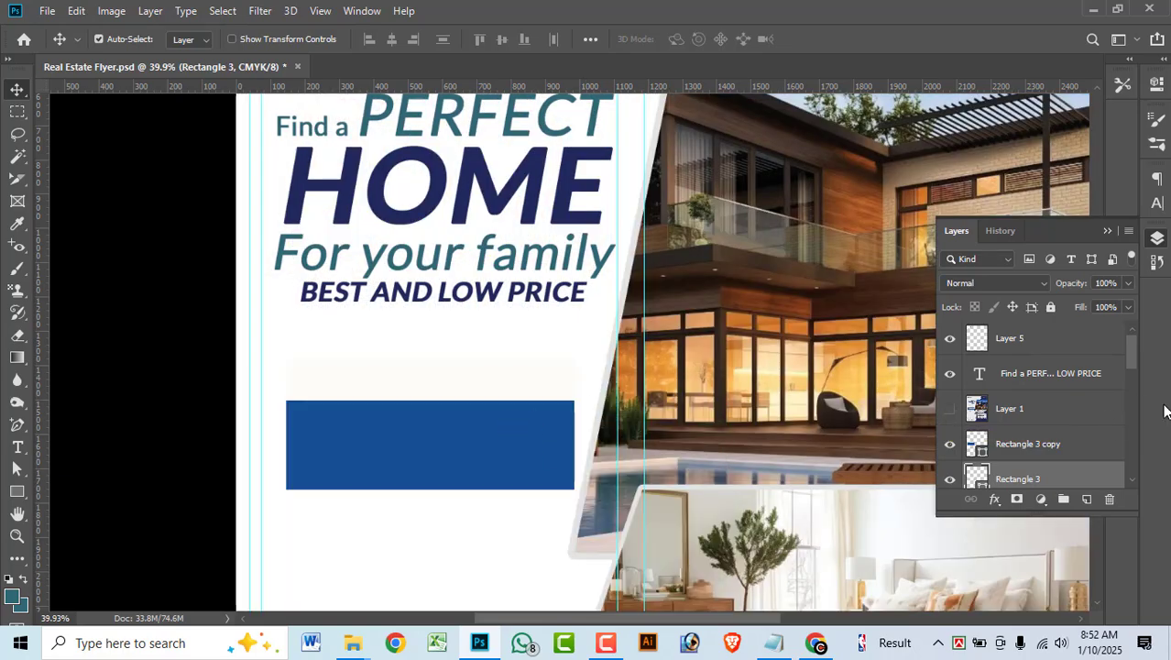
click(1065, 373)
drag(1046, 417, 1054, 338)
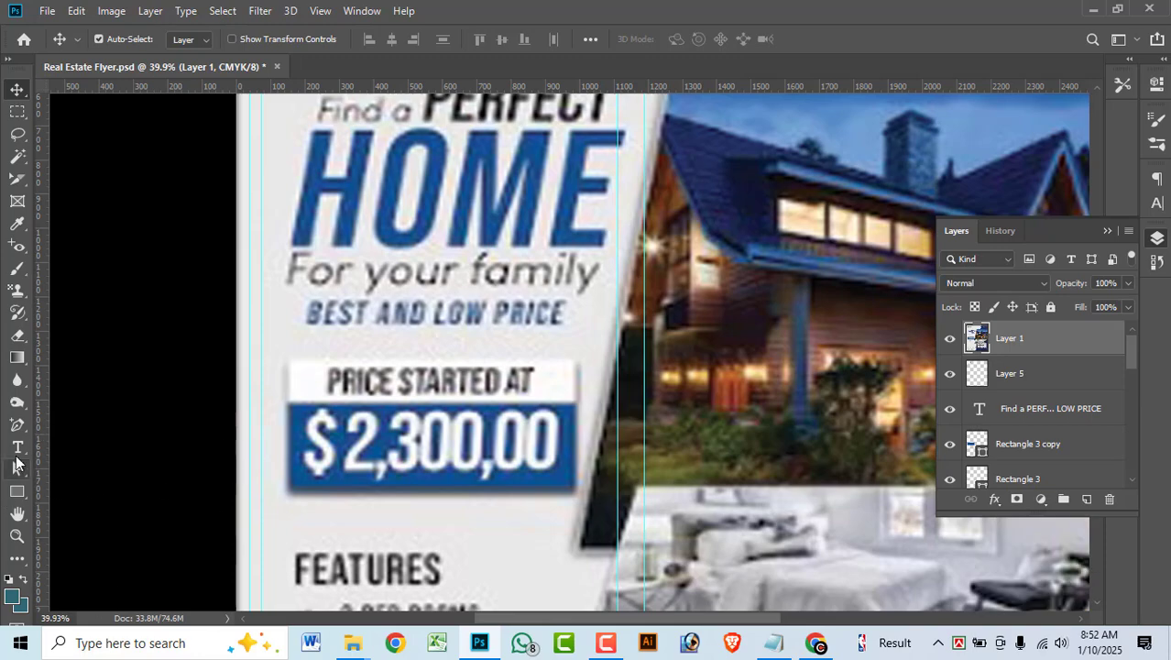
Add a two-line text over the reference price box reading "PRICE STARTED AT" and "$2,300,00".
click(18, 448)
click(331, 384)
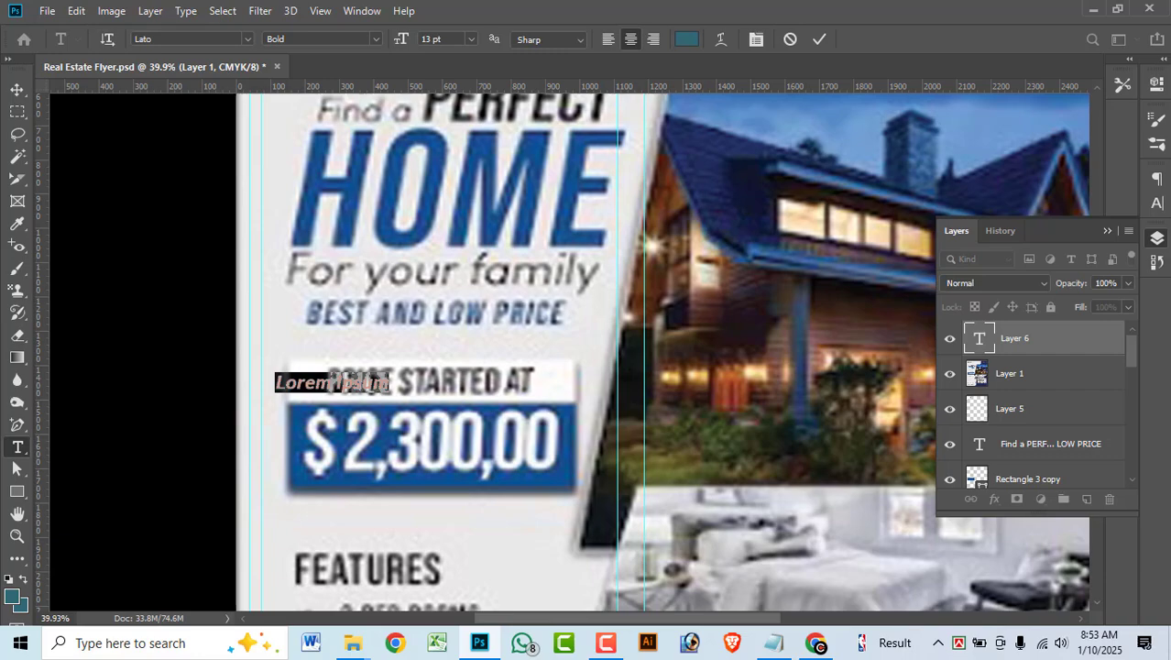
key(BackSpace)
text(pR)
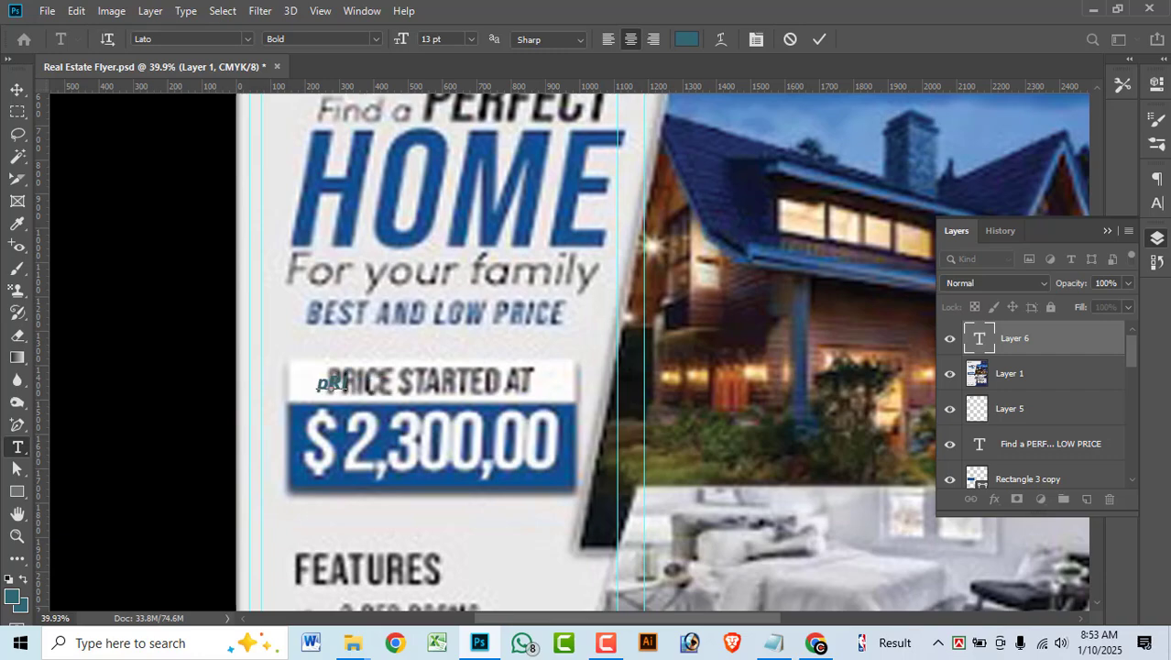
key(BackSpace)
key(BackSpace)
key(BackSpace)
text(PRICE S)
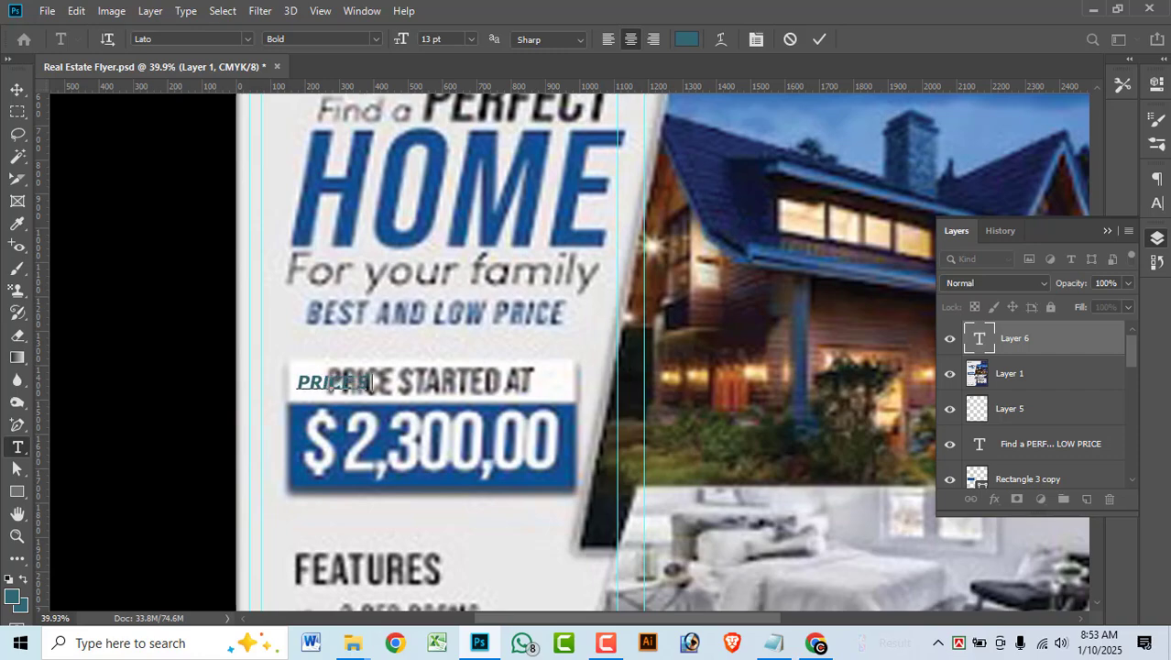
text(TARTED AT)
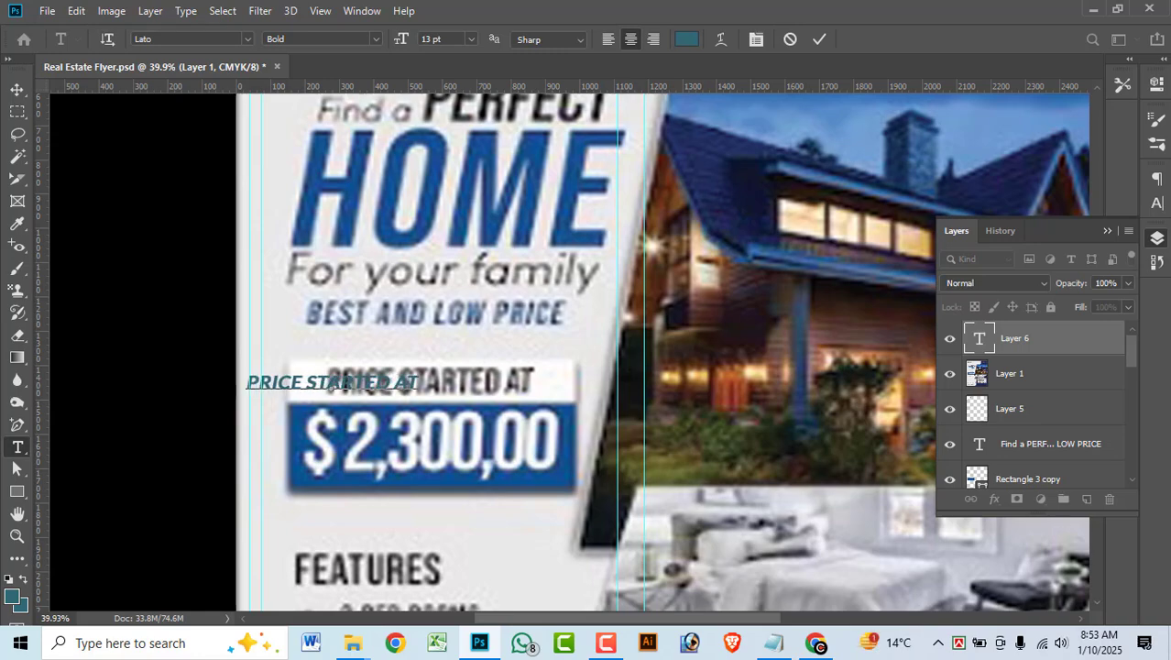
key(Return)
text($2,300)
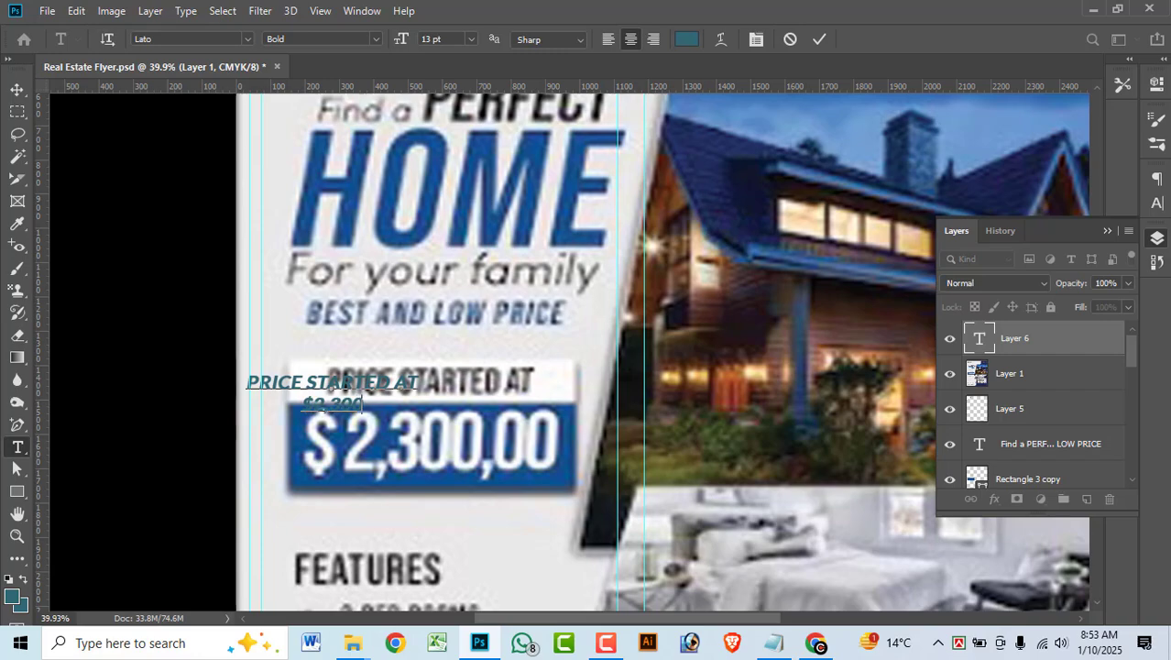
text(,00)
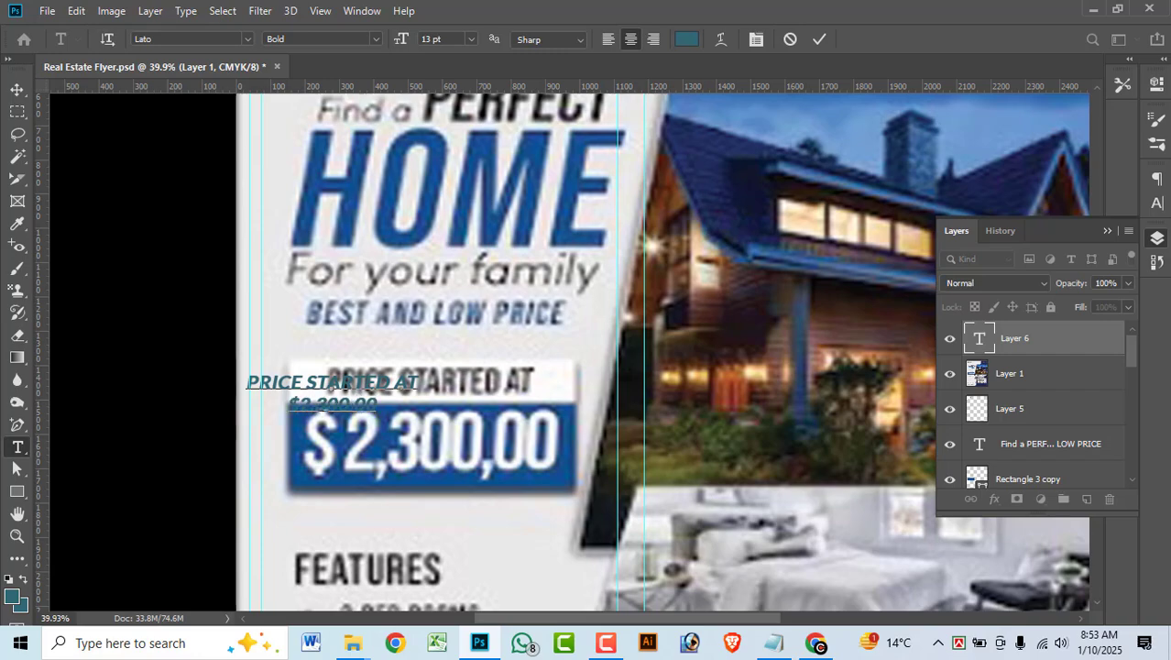
Left-align both lines of the new price text.
key(ctrl+a)
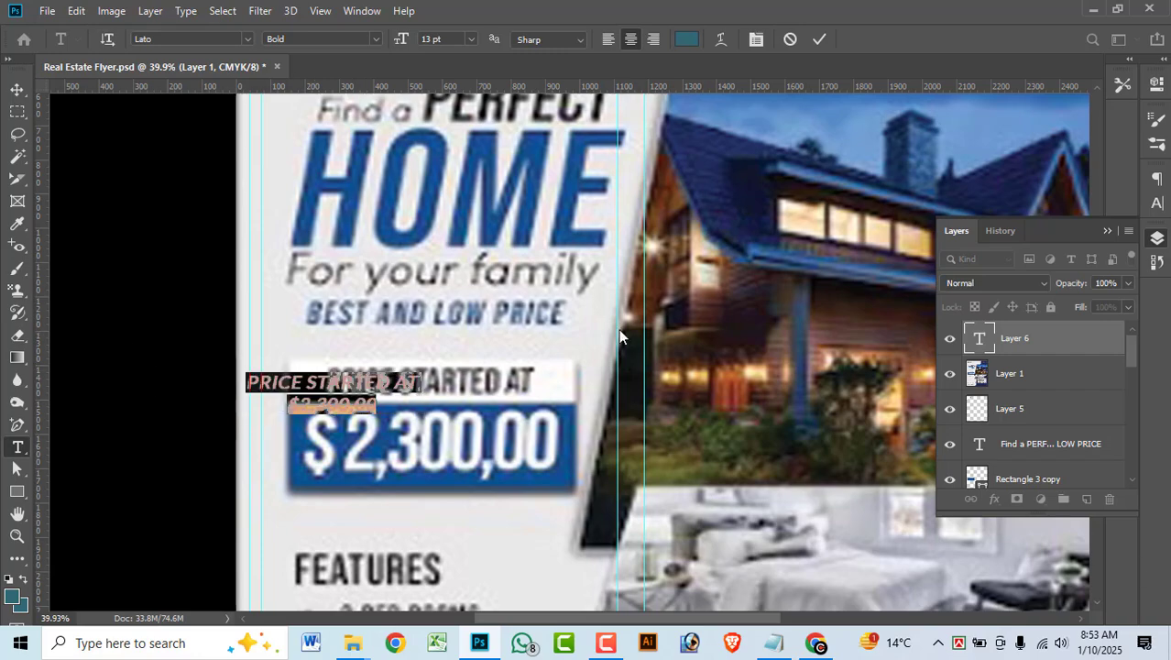
click(17, 88)
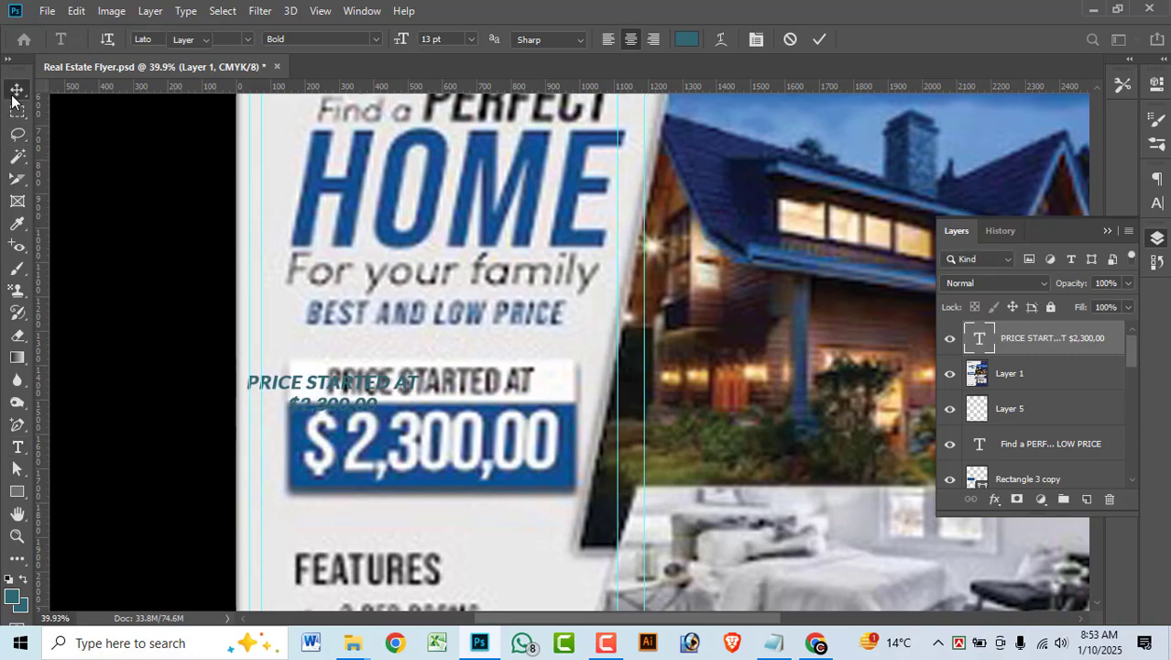
key(t)
click(357, 408)
key(ctrl+a)
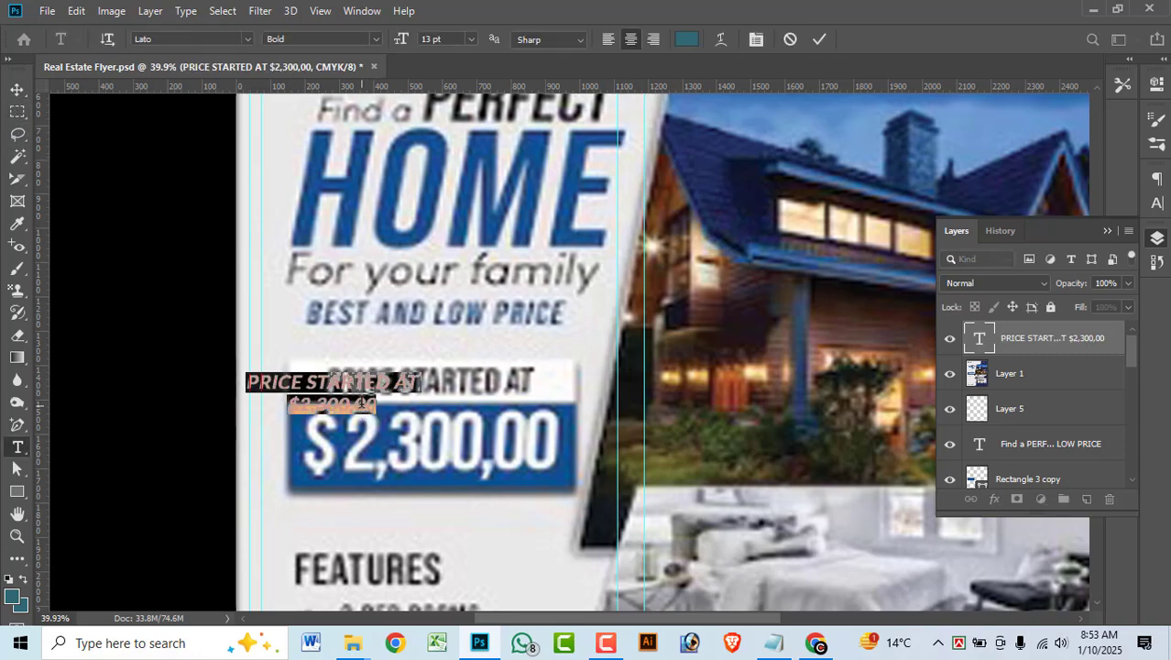
click(610, 43)
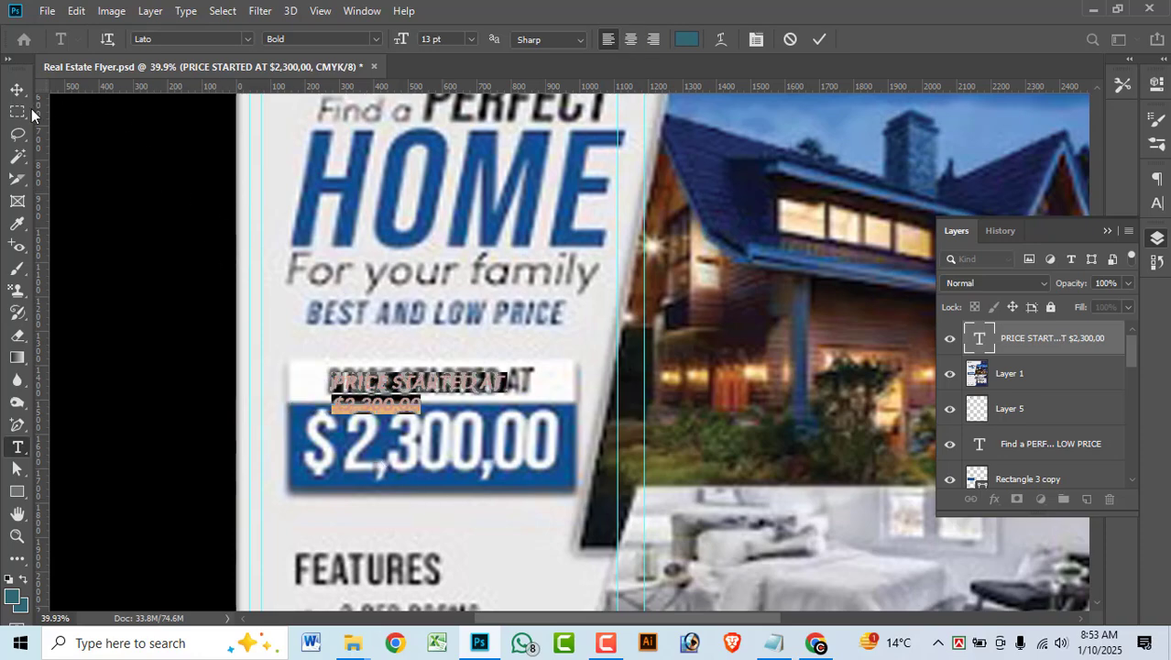
Copy the "$2,300,00" line, delete it from the price text, and move the remaining "PRICE STARTED AT" just above the reference price box.
drag(378, 424, 311, 419)
key(ctrl+c)
click(411, 430)
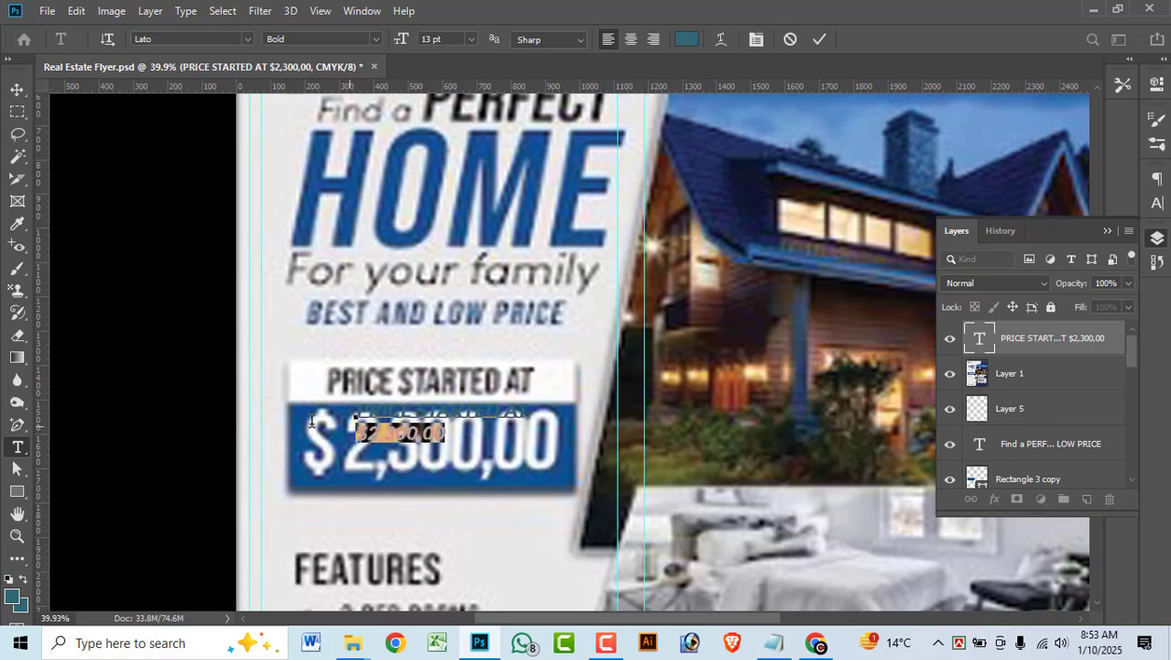
key(BackSpace)
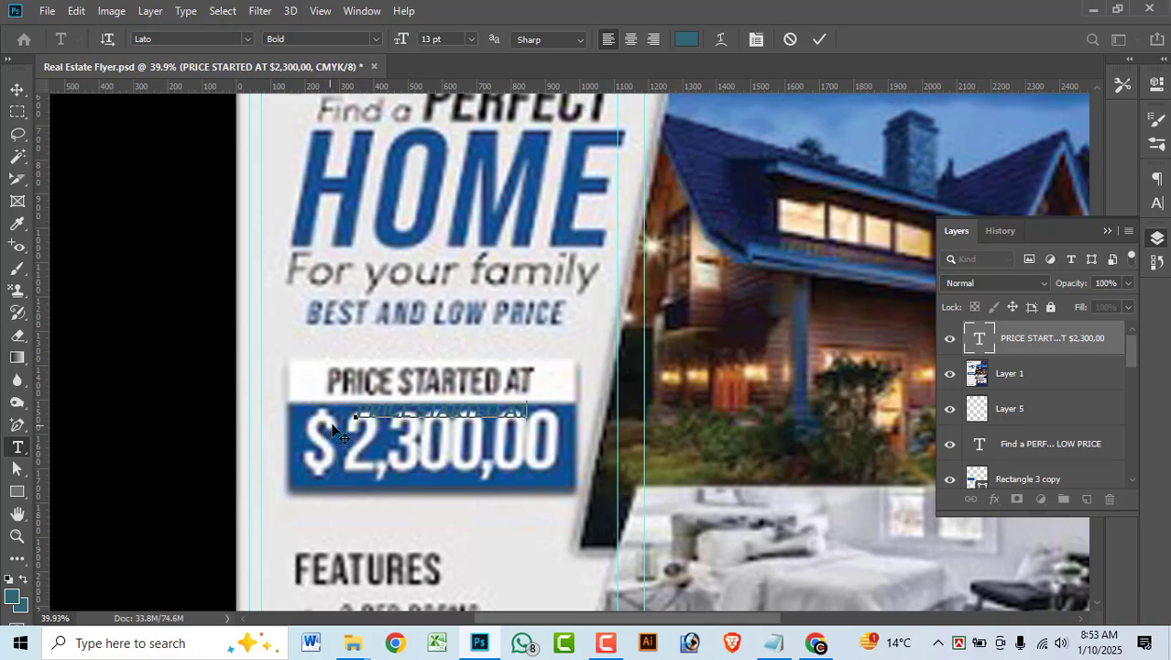
click(17, 89)
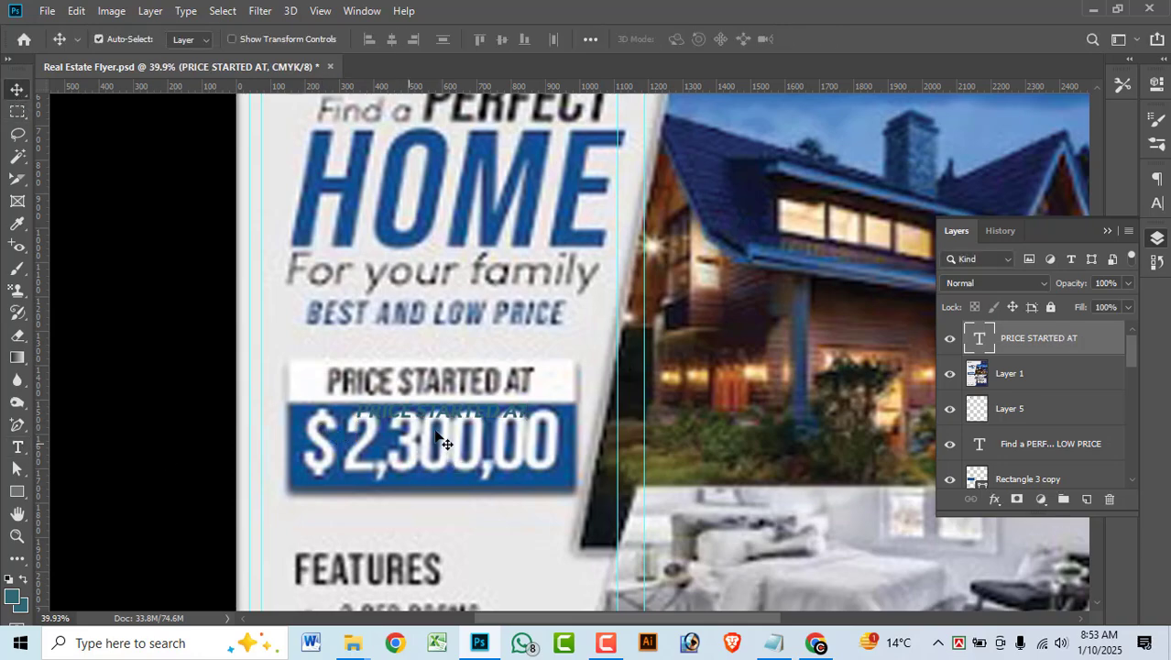
drag(433, 418, 407, 348)
Turn off the faux italic on the "PRICE STARTED AT" text and set its font size to 18 pt.
double_click(407, 351)
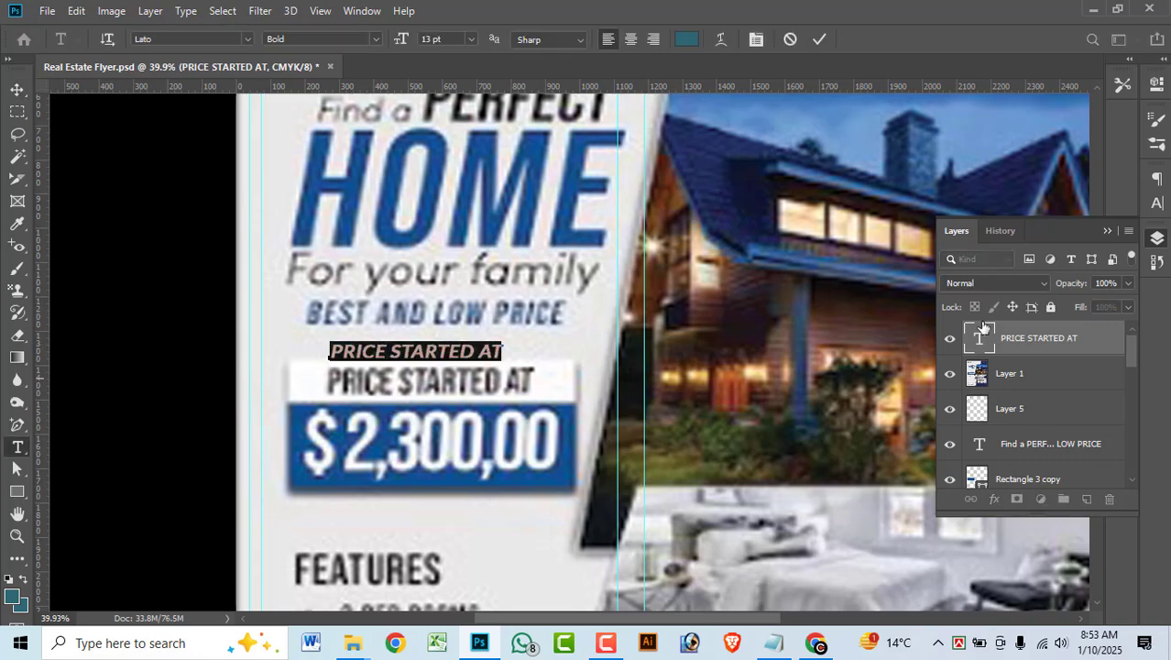
click(1156, 203)
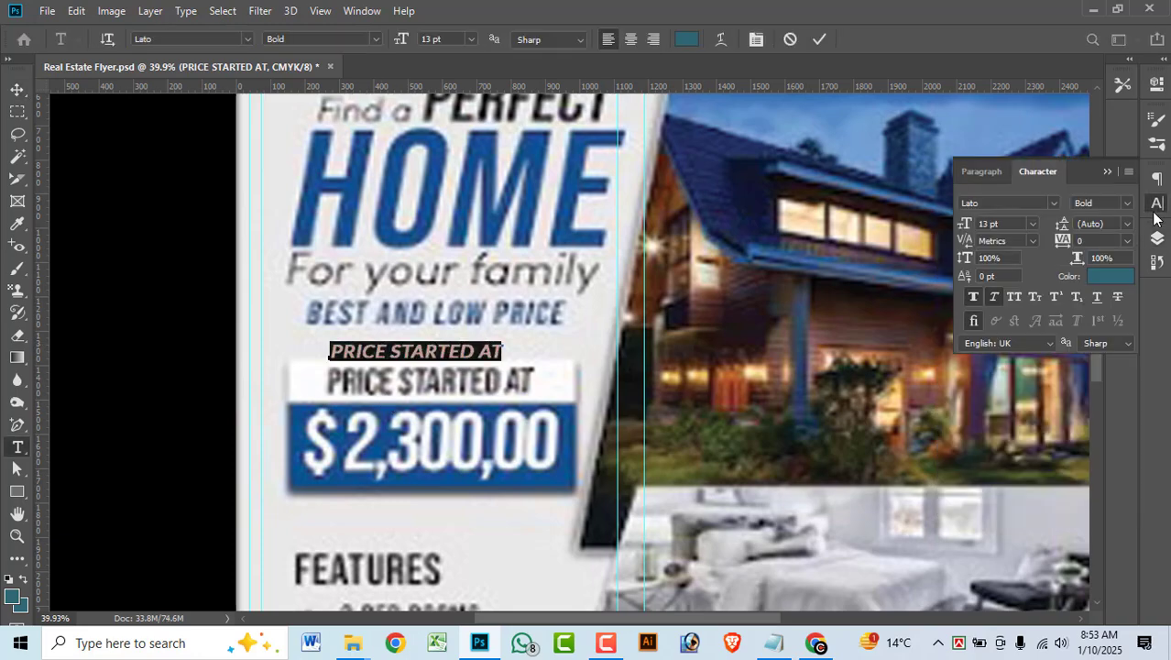
click(993, 296)
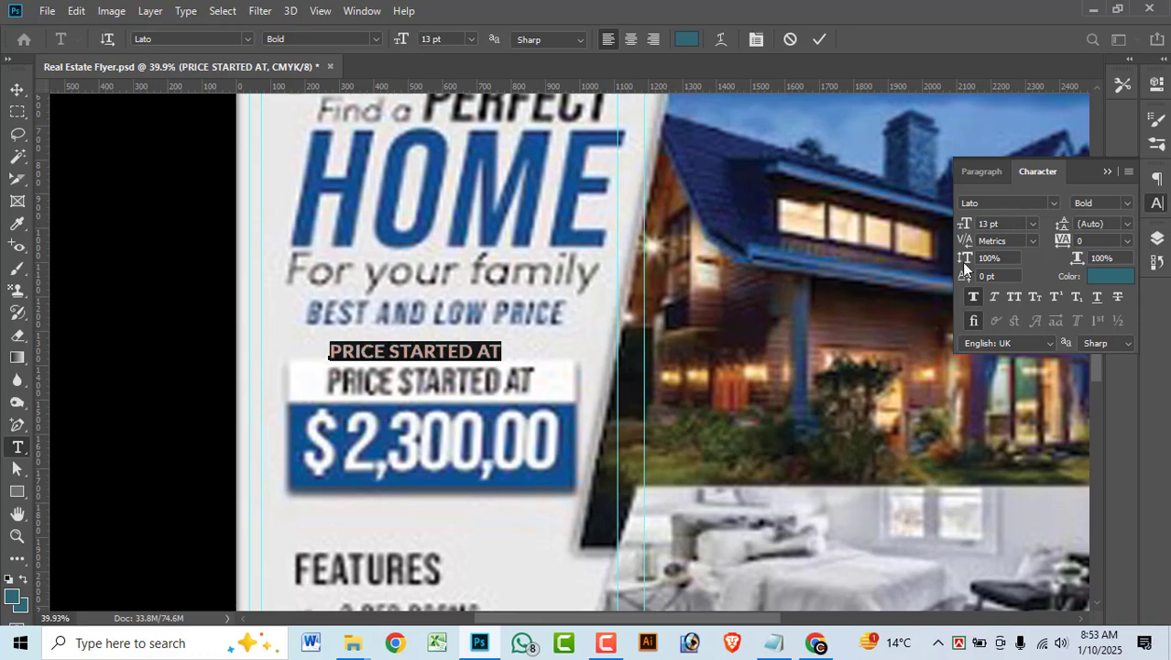
click(1001, 226)
key(Up)
key(Up)
key(Up)
key(Up)
key(Up)
key(Up)
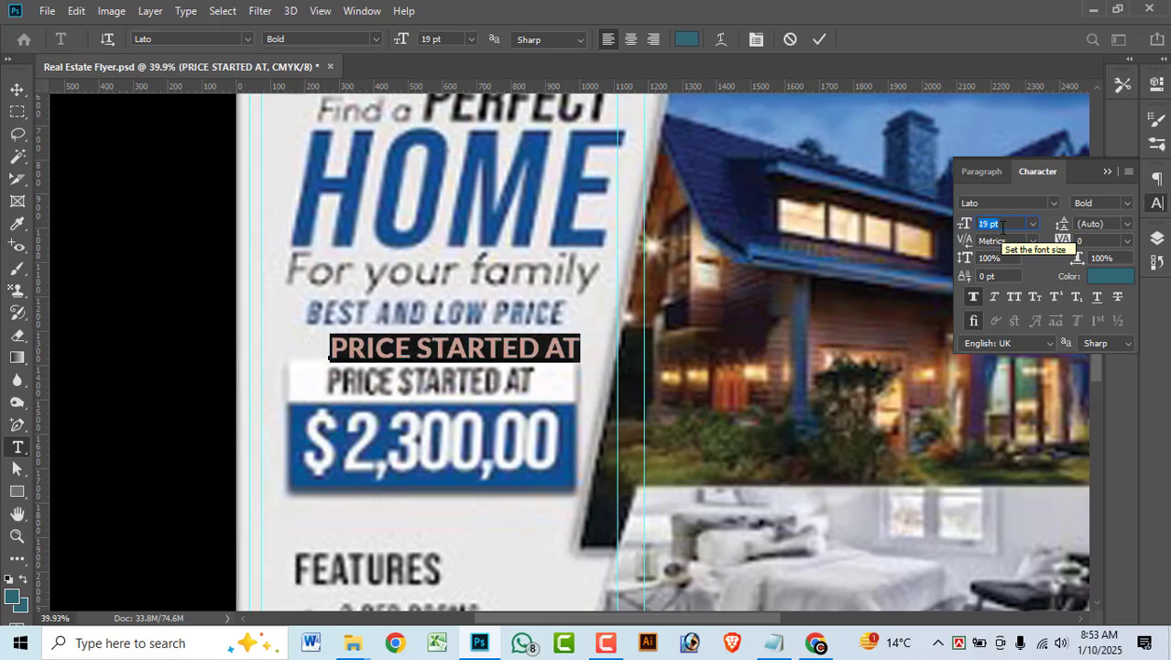
key(Down)
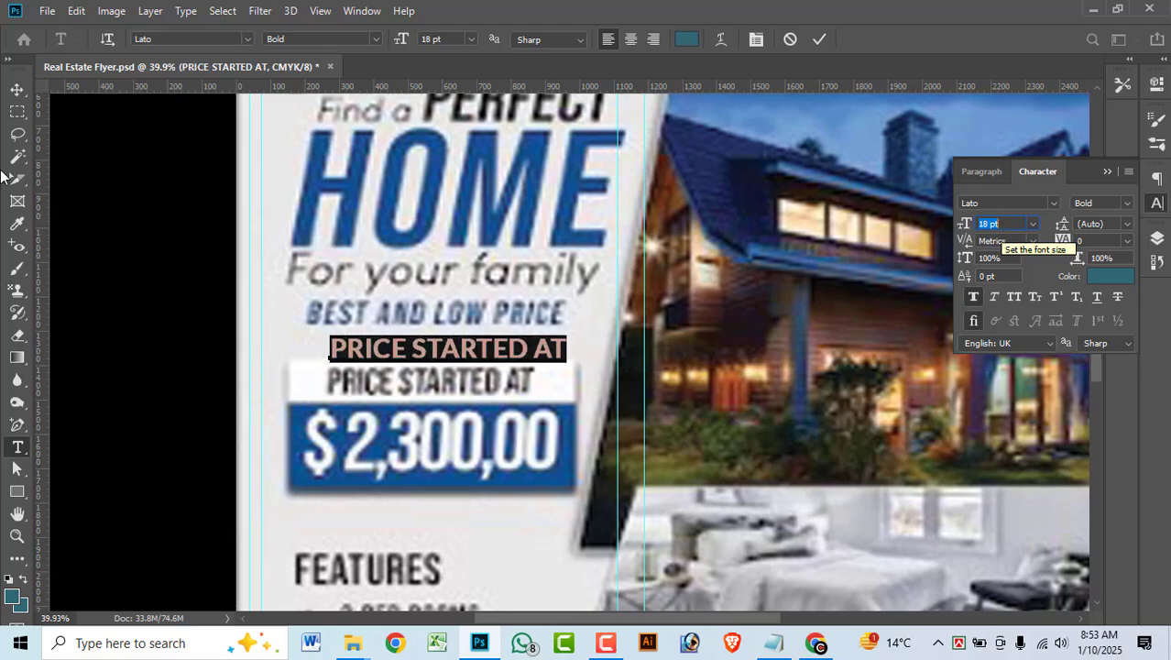
Place "PRICE STARTED AT" over its reference line, duplicate it into the blue box, and replace the copy's text with the copied "$2,300,00".
click(16, 89)
drag(449, 349, 427, 449)
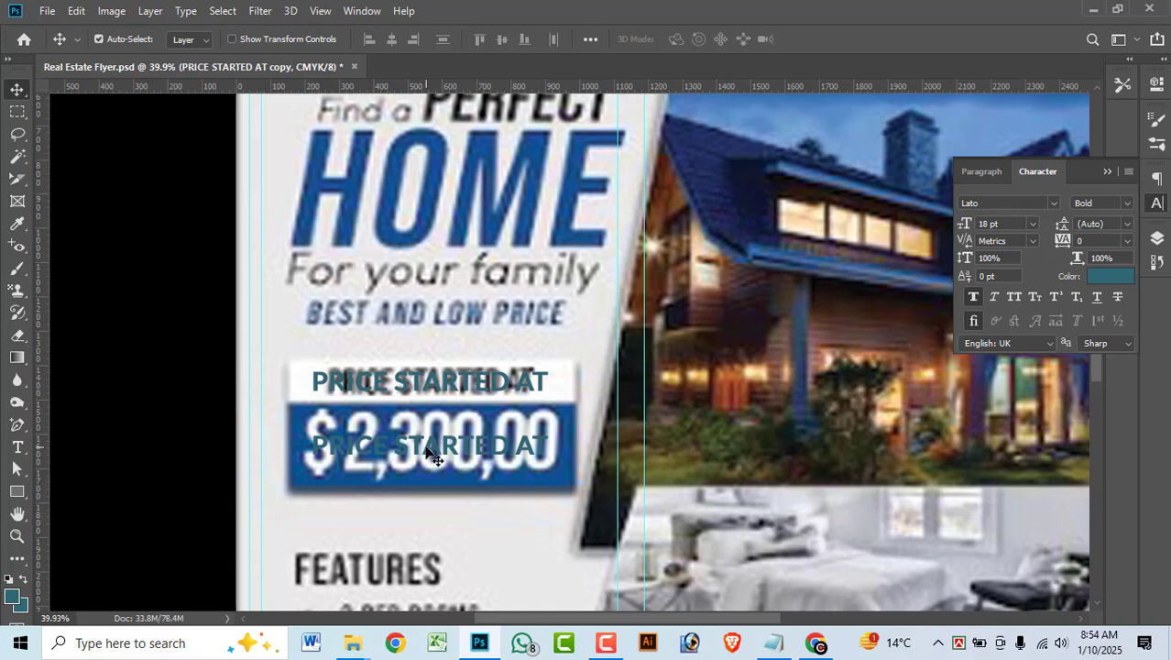
double_click(427, 449)
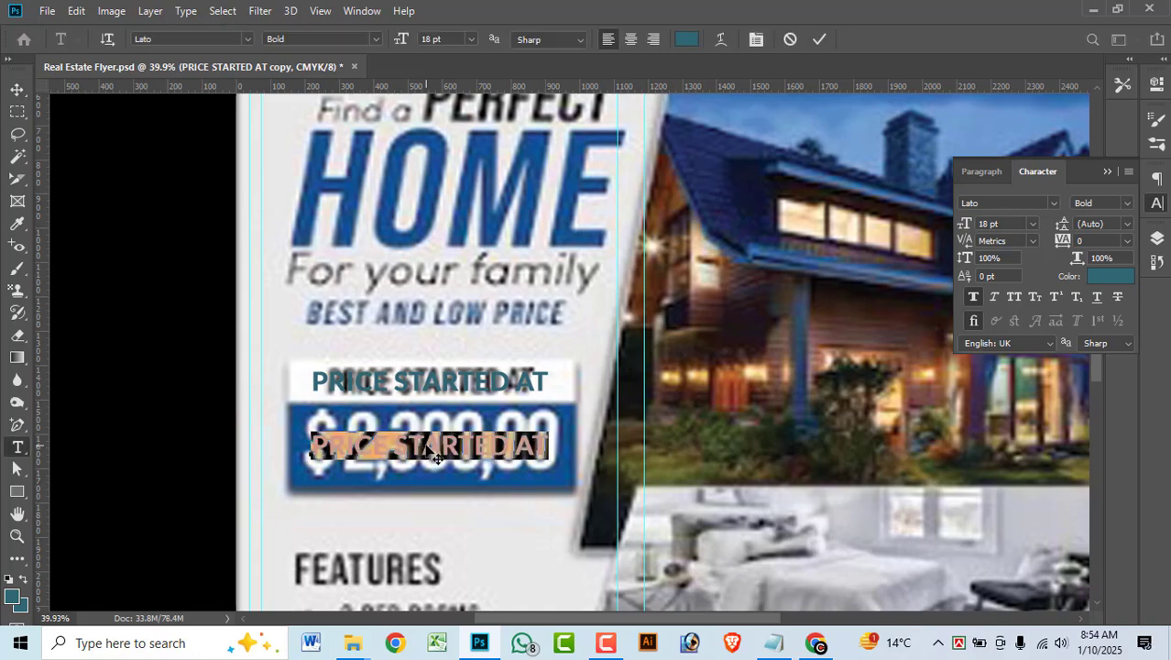
key(ctrl+v)
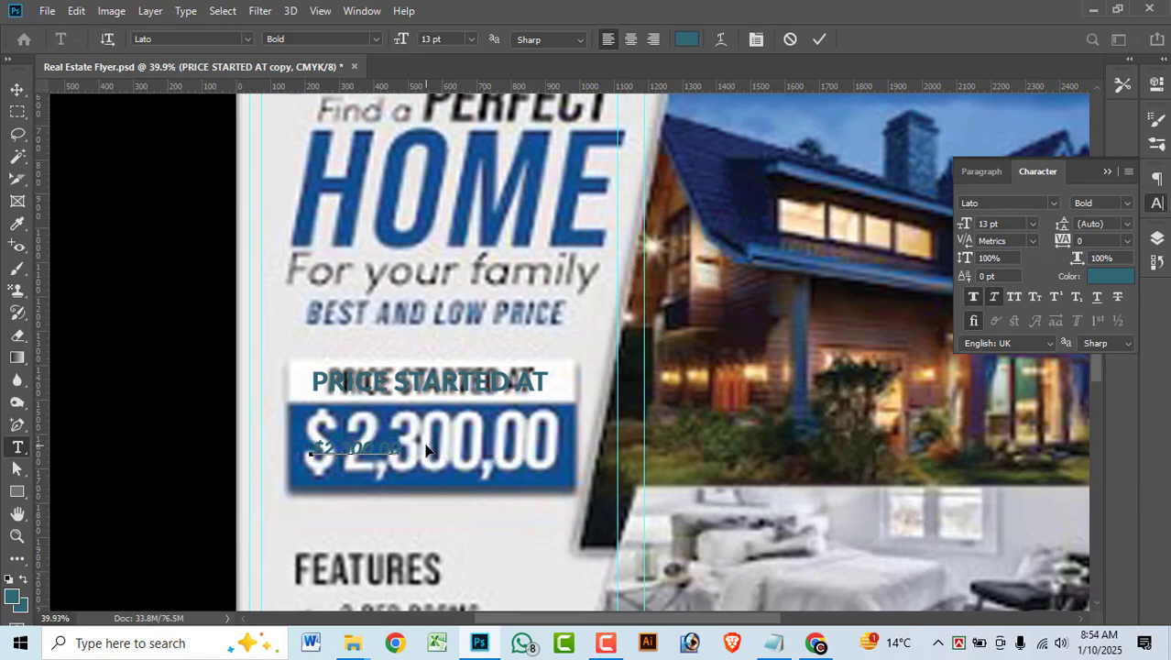
Format the whole "$2,300,00" text as upright Lato Black at 37 pt.
key(ctrl+a)
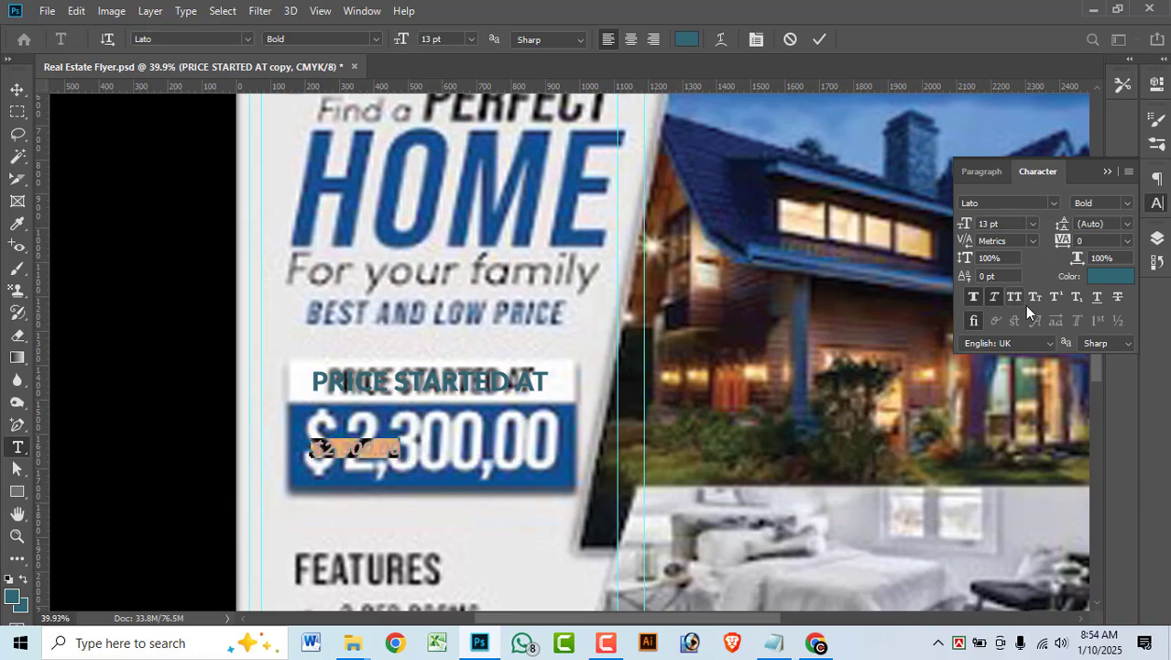
click(1127, 203)
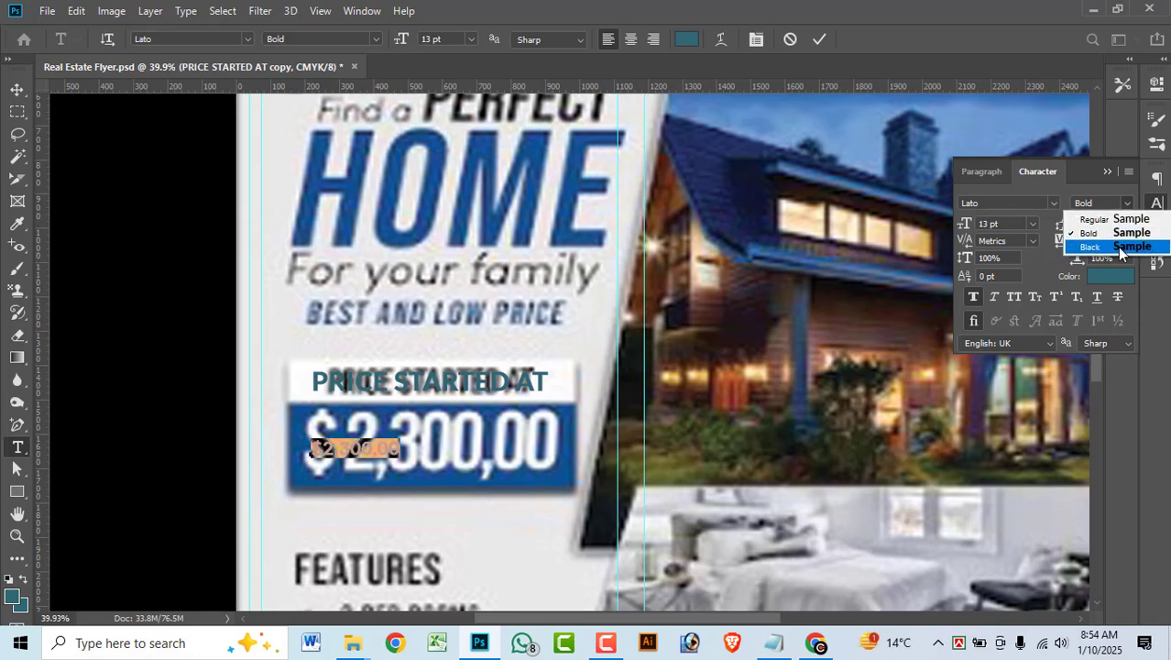
click(1114, 246)
click(999, 223)
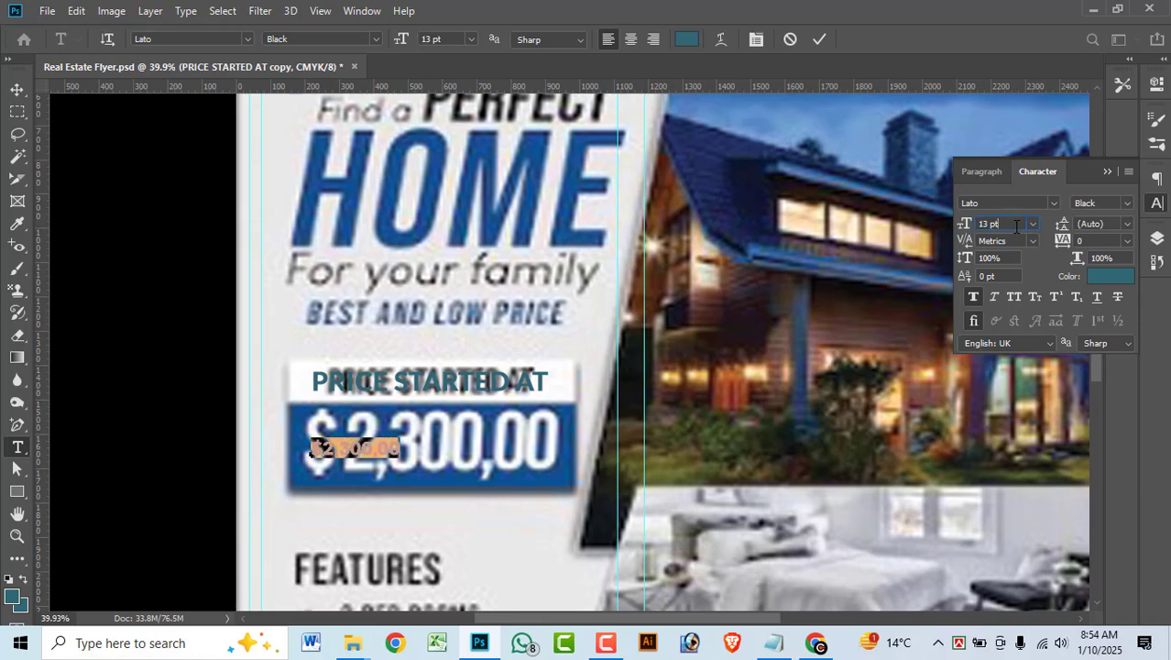
scroll(1001, 224, up, 18)
scroll(1003, 226, up, 8)
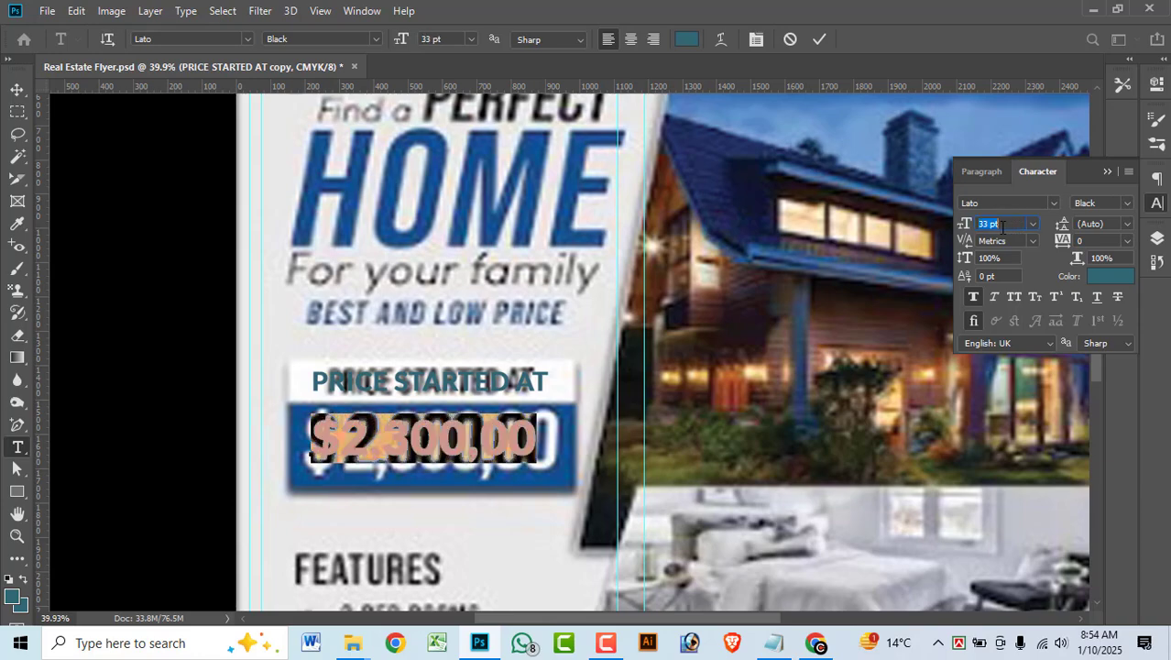
scroll(994, 225, down, 2)
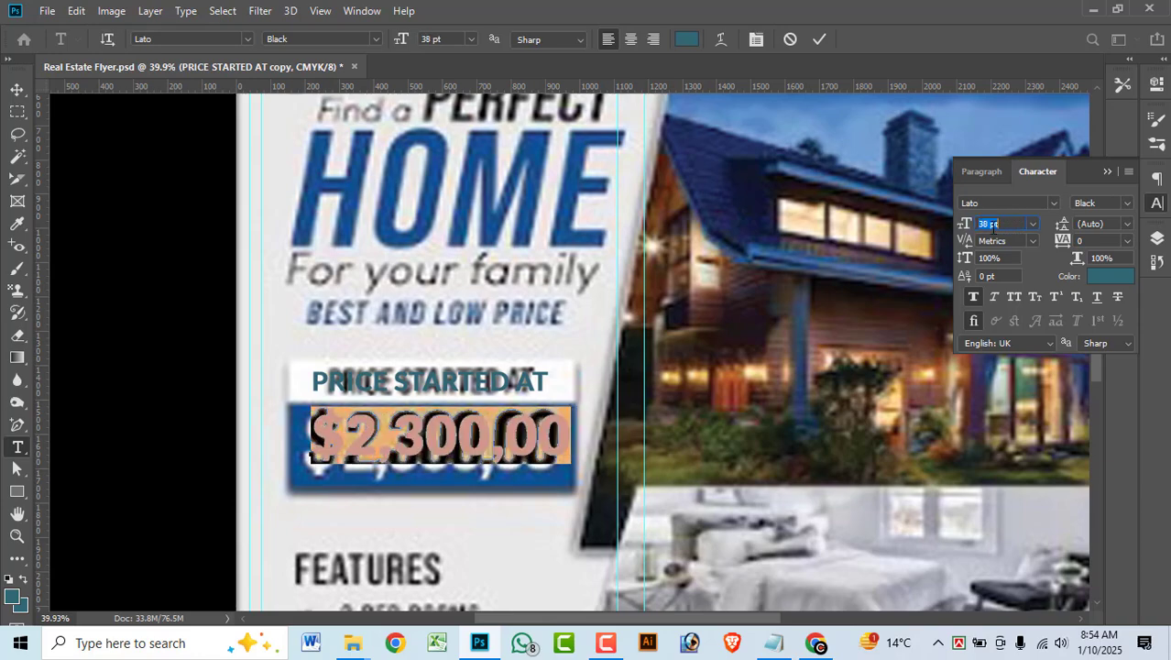
Stretch the "$2,300,00" text vertically with Free Transform to match the reference price's height, keeping its width.
click(16, 89)
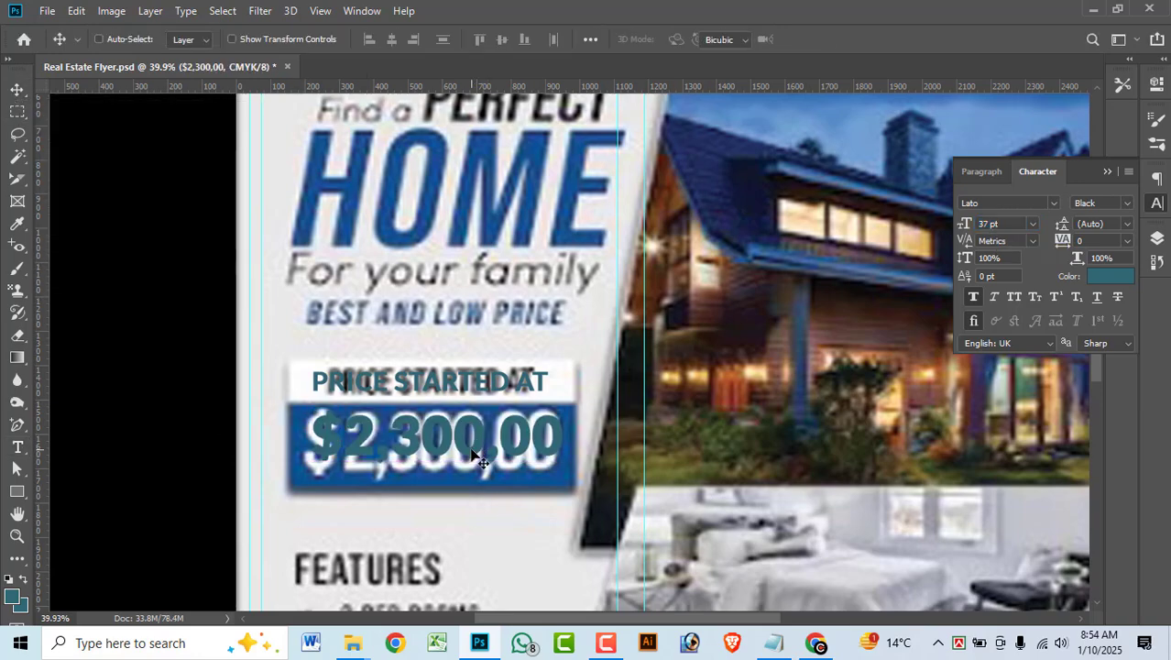
key(ctrl+t)
drag(437, 467, 436, 478)
key(ctrl+z)
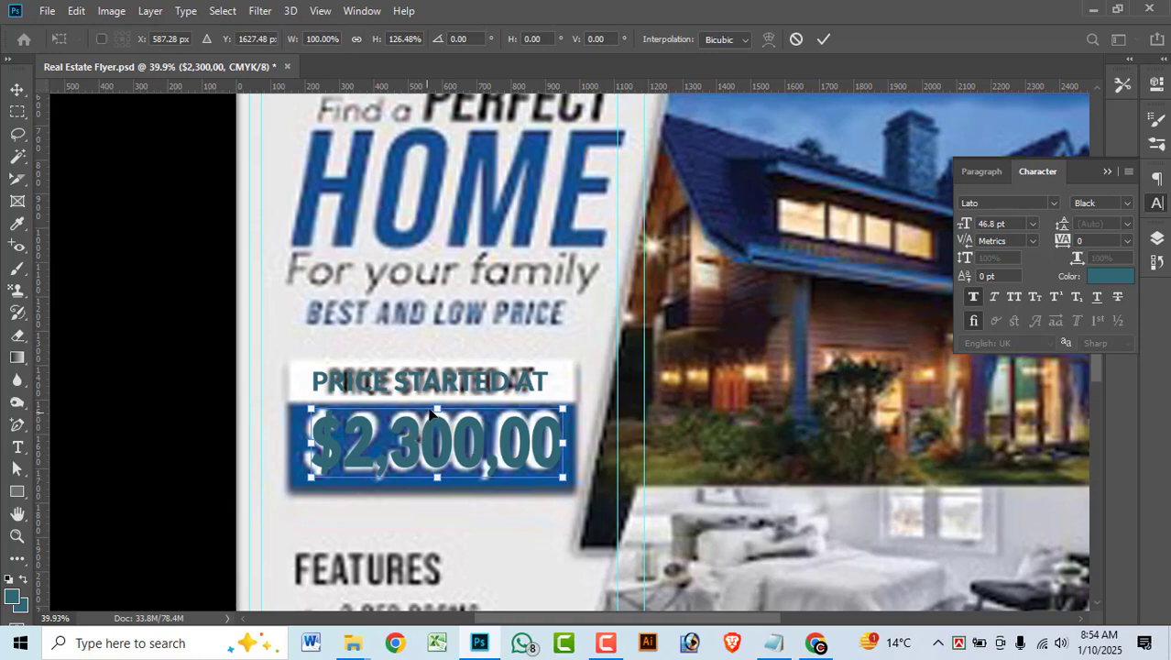
drag(436, 414, 438, 400)
key(Return)
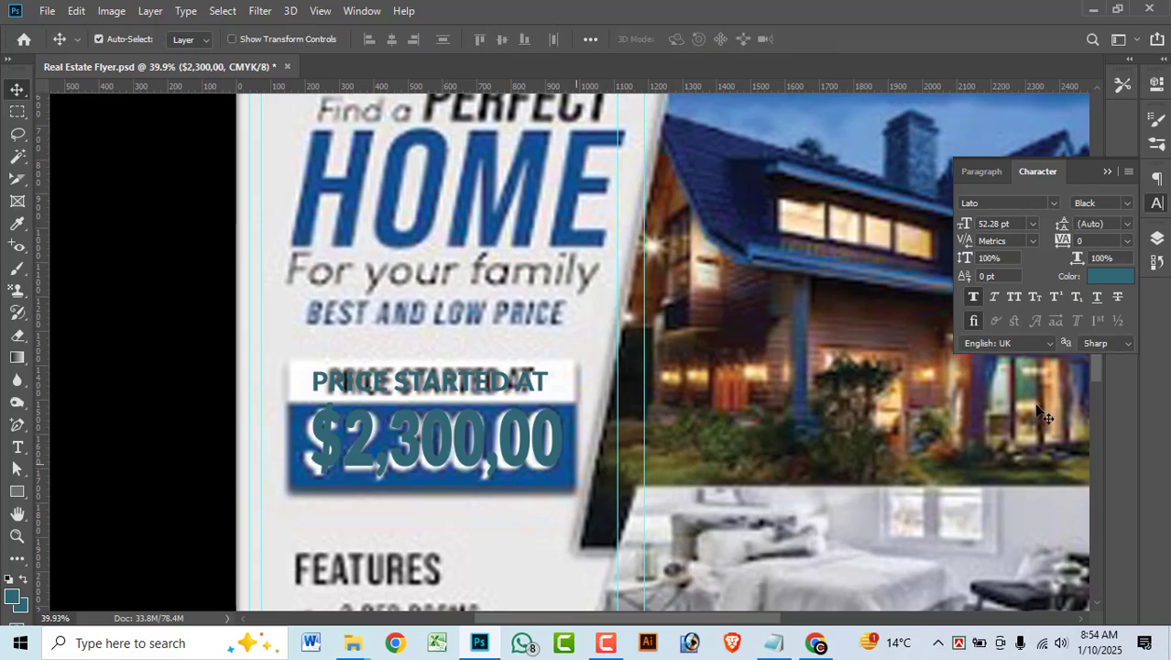
Color the "$2,300,00" text white.
click(1109, 276)
drag(683, 347, 654, 328)
click(1025, 322)
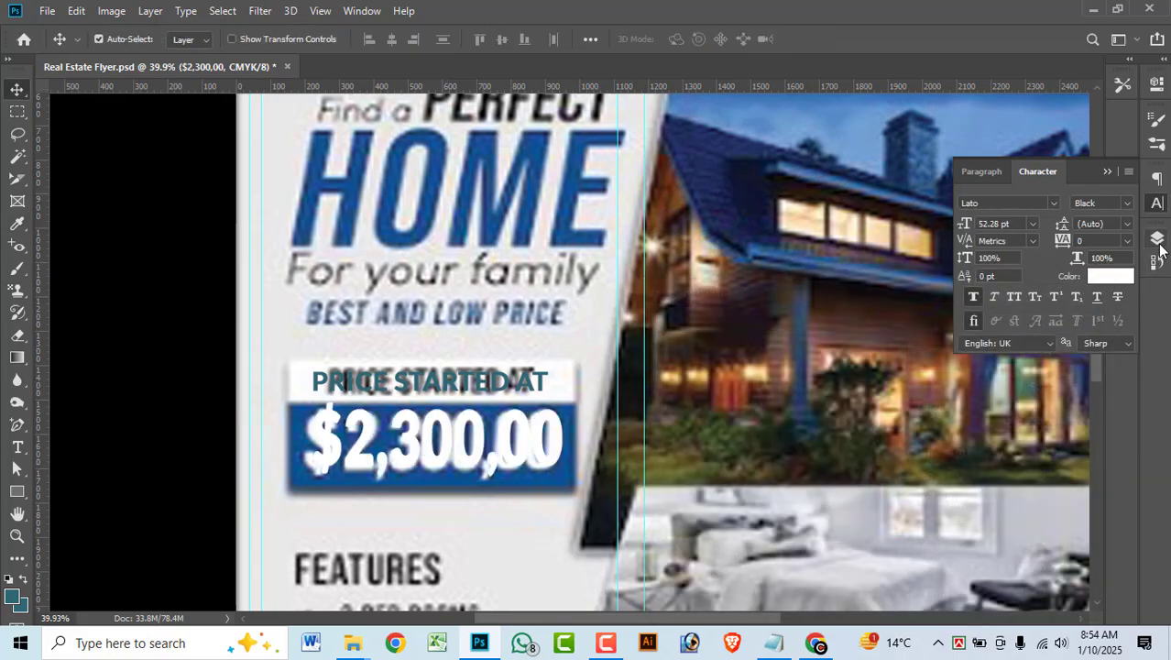
Hide the reference image (Layer 1), nudge "$2,300,00" towards the middle of the blue box, and save the flyer.
click(1157, 237)
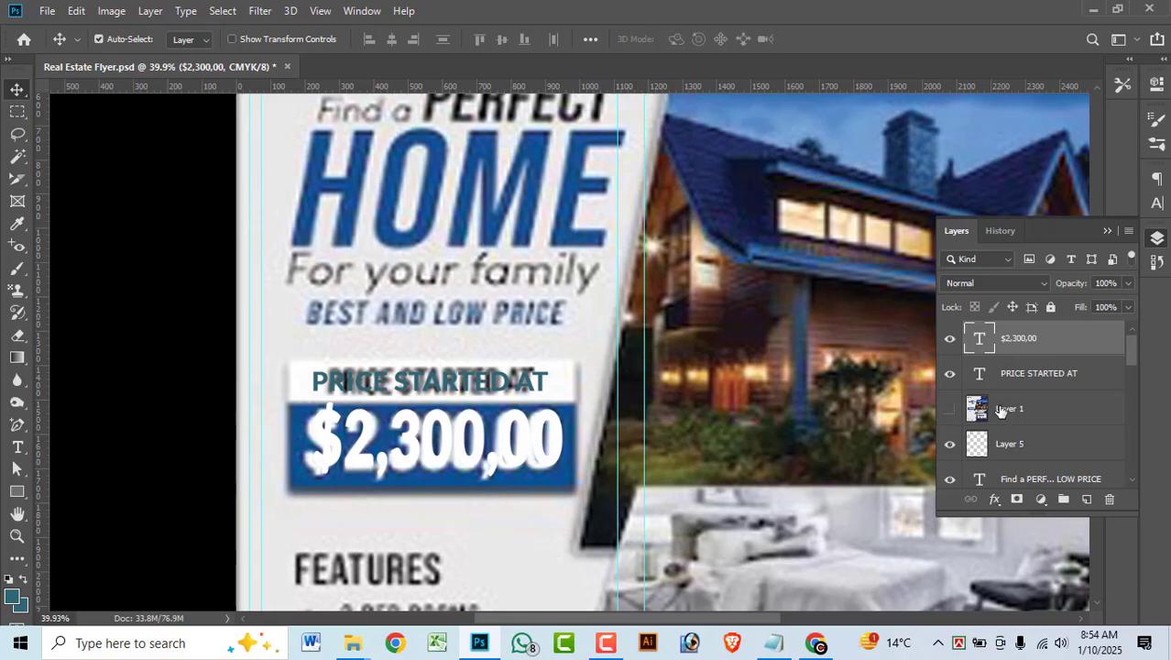
click(949, 408)
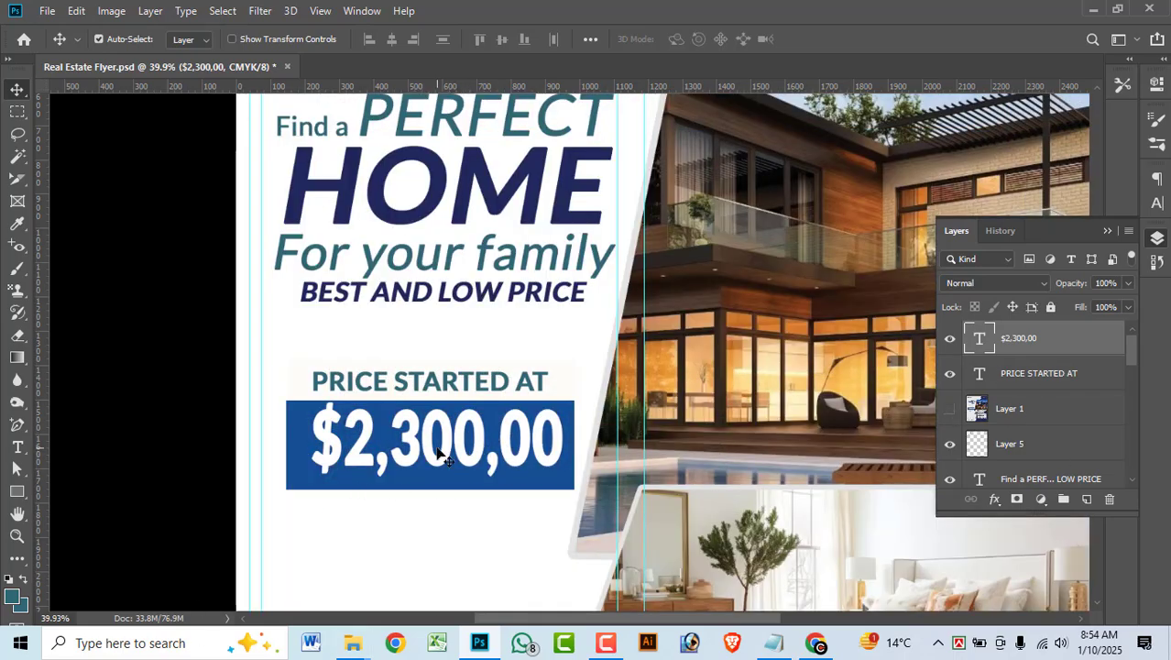
drag(441, 457, 435, 458)
click(443, 389)
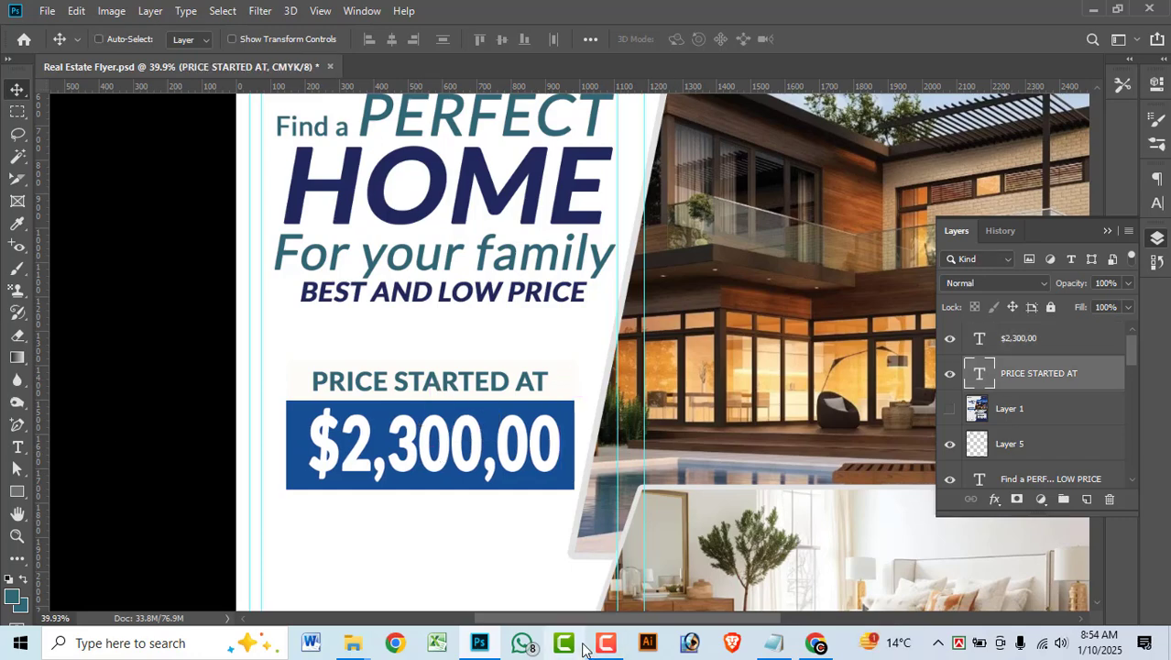
key(ctrl+s)
Move the reference image (Layer 1) to the top of the layer stack and show it above the new price texts.
scroll(550, 460, down, 1)
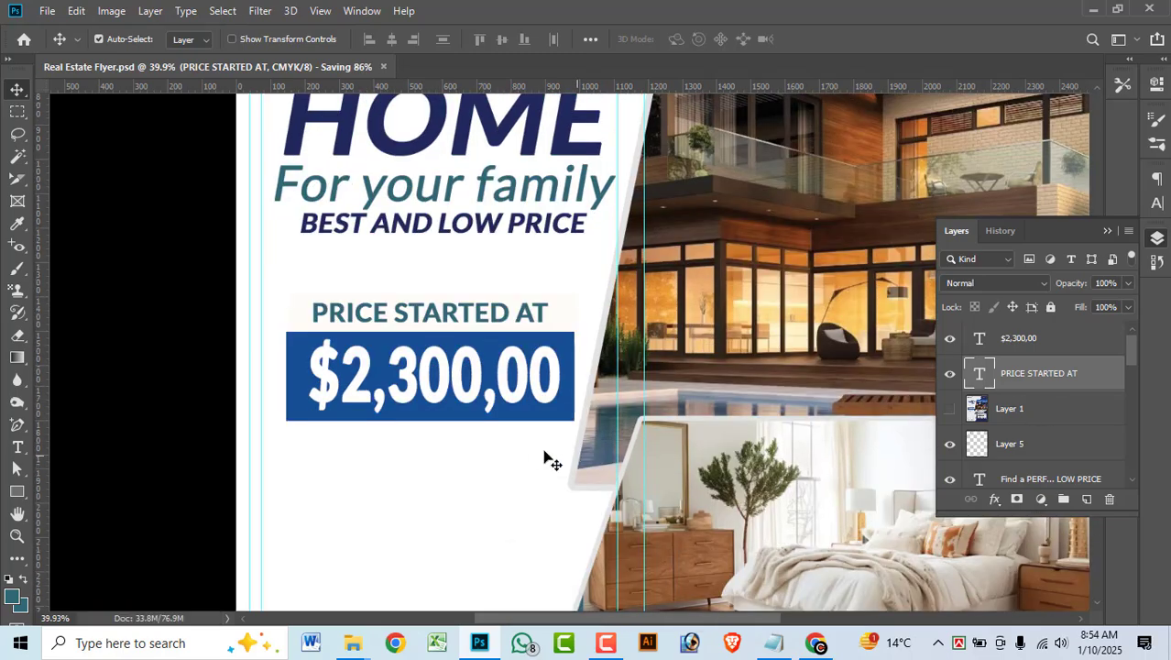
scroll(545, 459, down, 3)
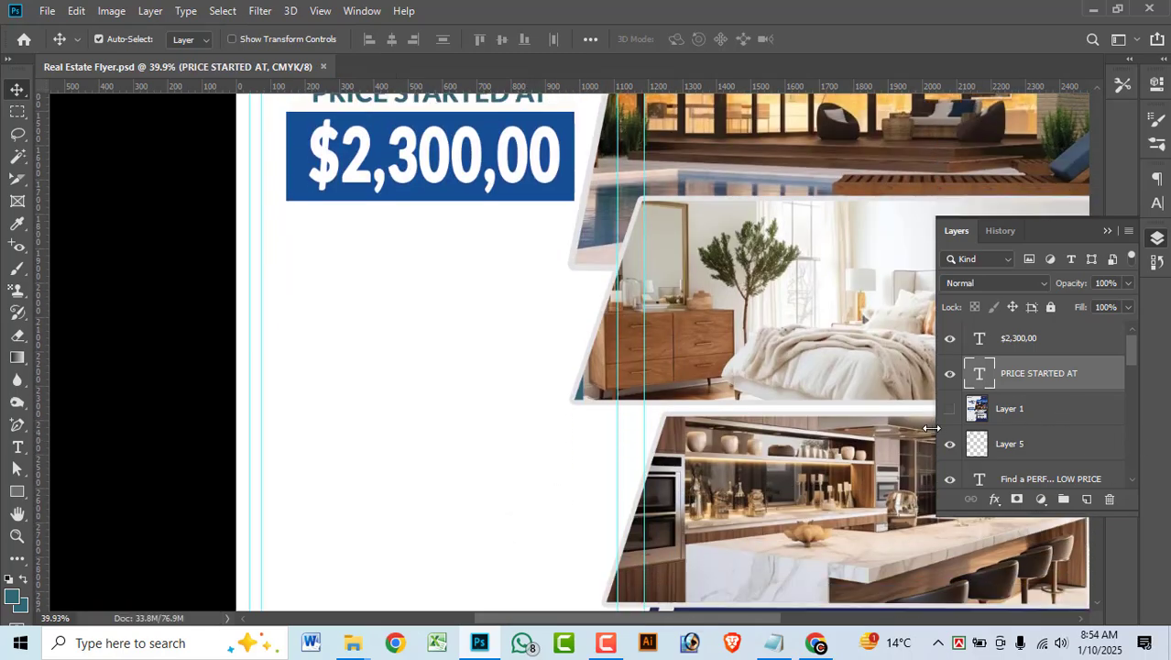
drag(1025, 421, 1029, 335)
click(949, 338)
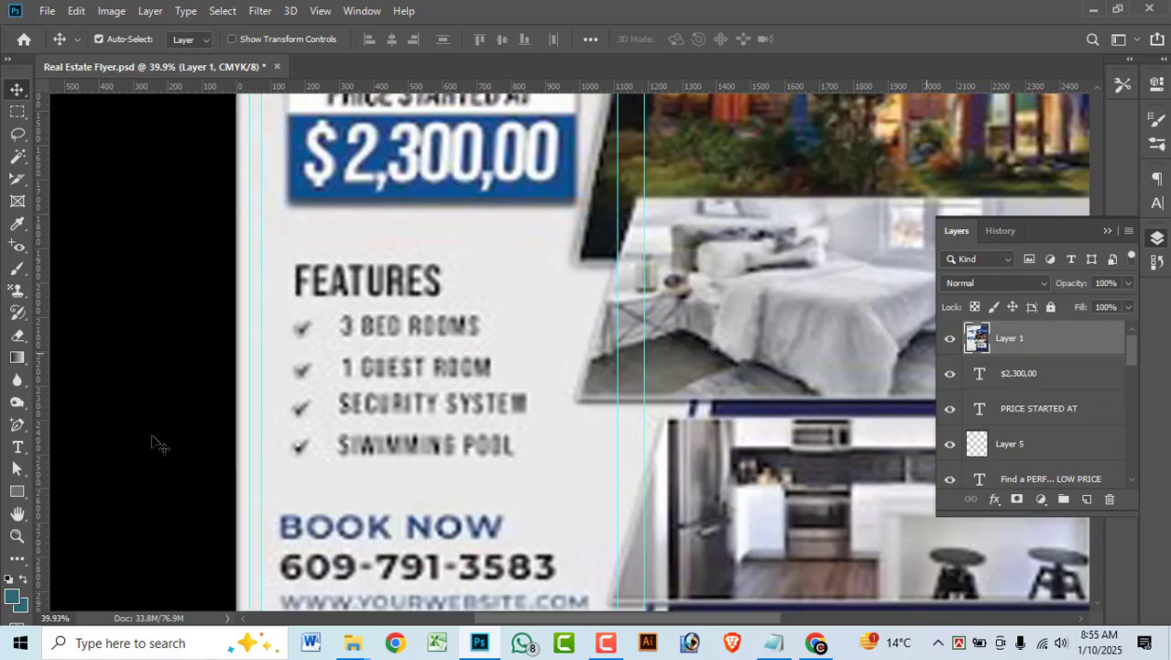
Compare the whole flyer with the reference by toggling the visibility of Layer 1, leaving it shown.
scroll(197, 408, down, 3)
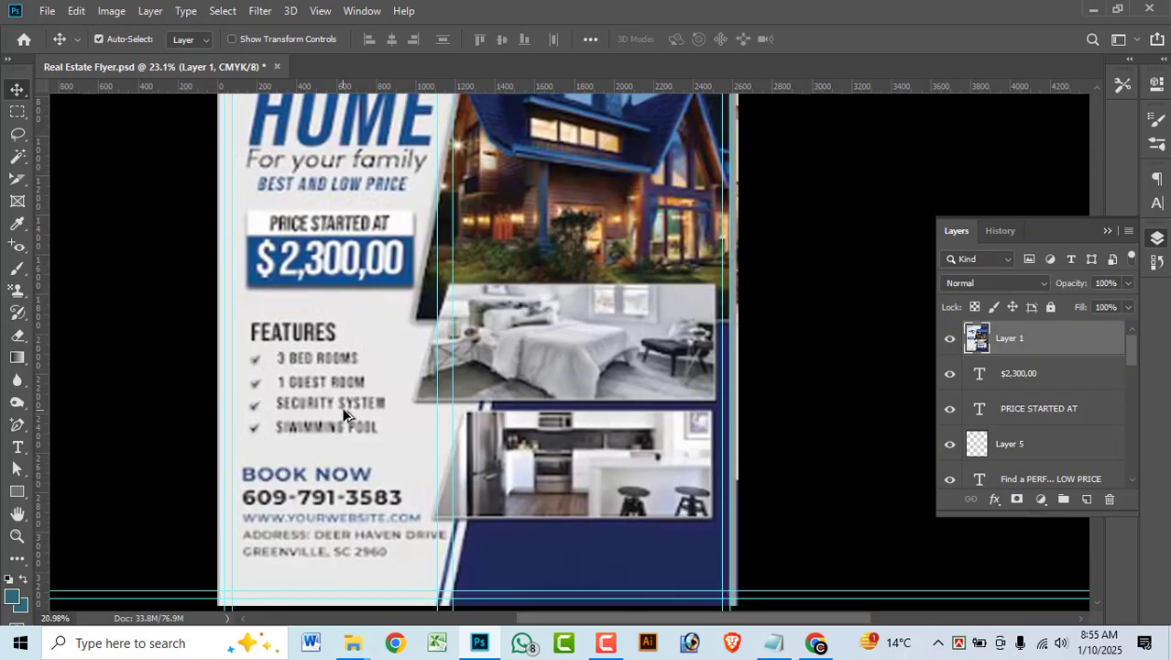
scroll(344, 414, down, 2)
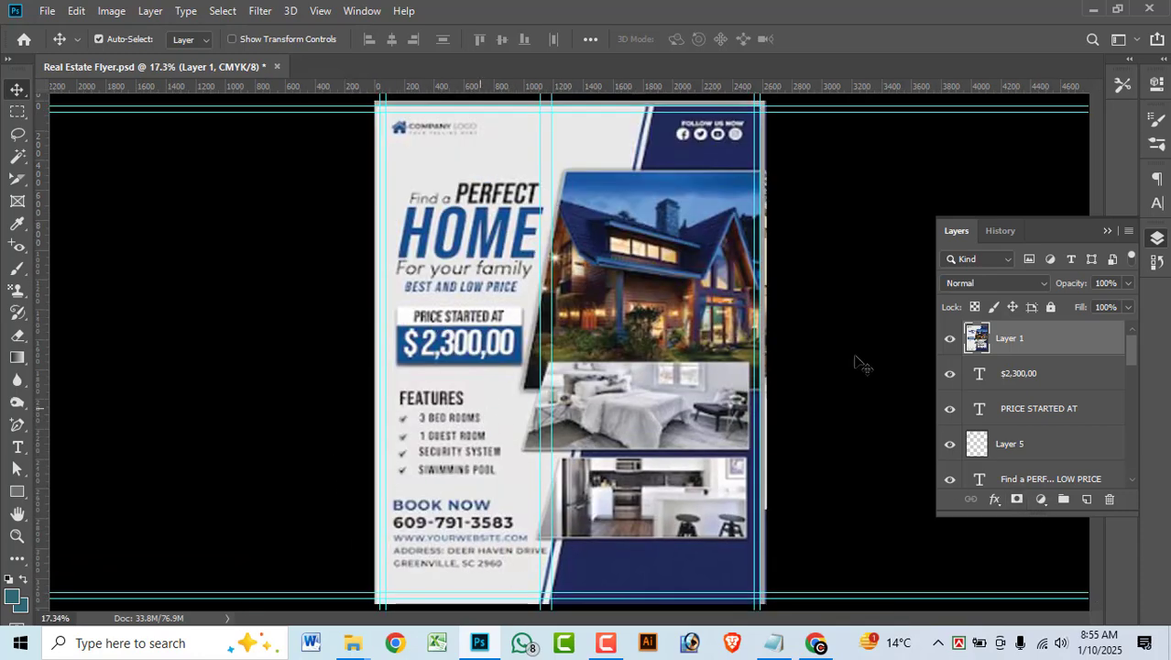
click(950, 339)
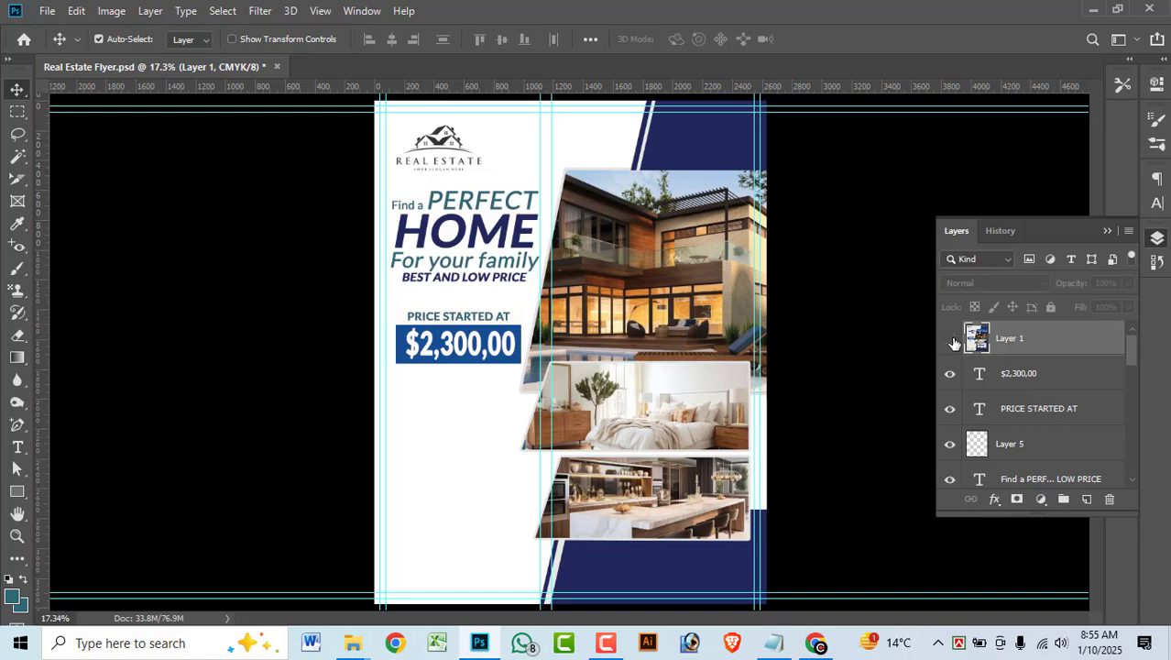
click(950, 339)
click(951, 339)
click(951, 341)
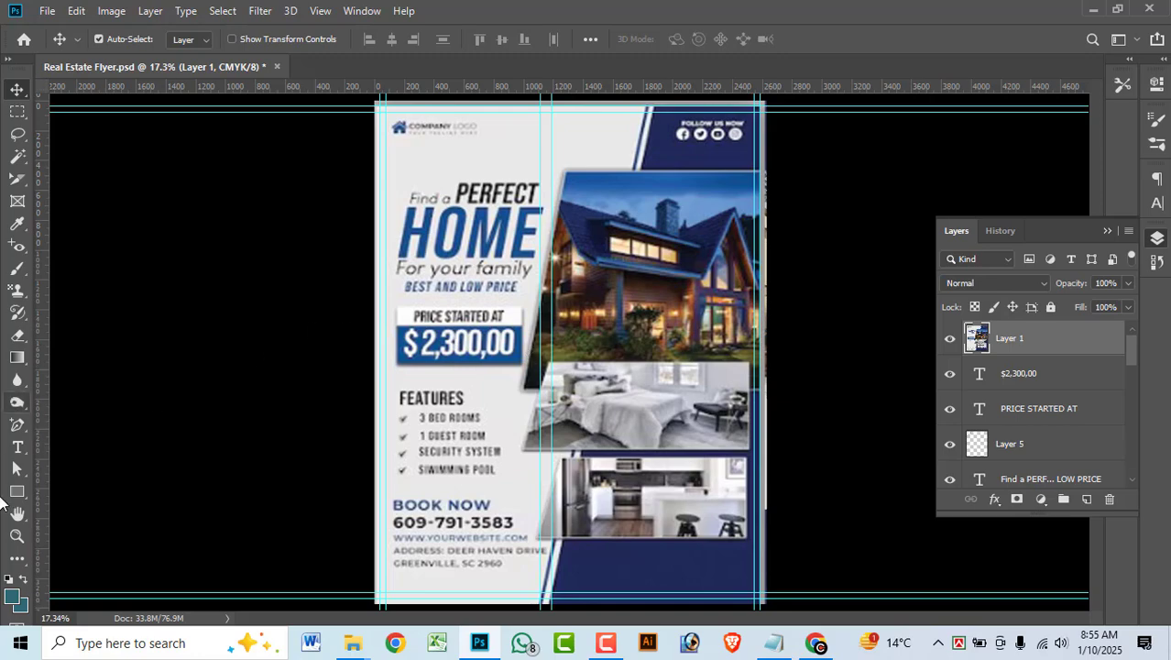
Add text lines FEATURES, 3 BED ROOMS, 1 GUEST ROOM, SECURITY SYSTEM and SWEEMING POOL below the price box and shift them over the reference list.
click(17, 446)
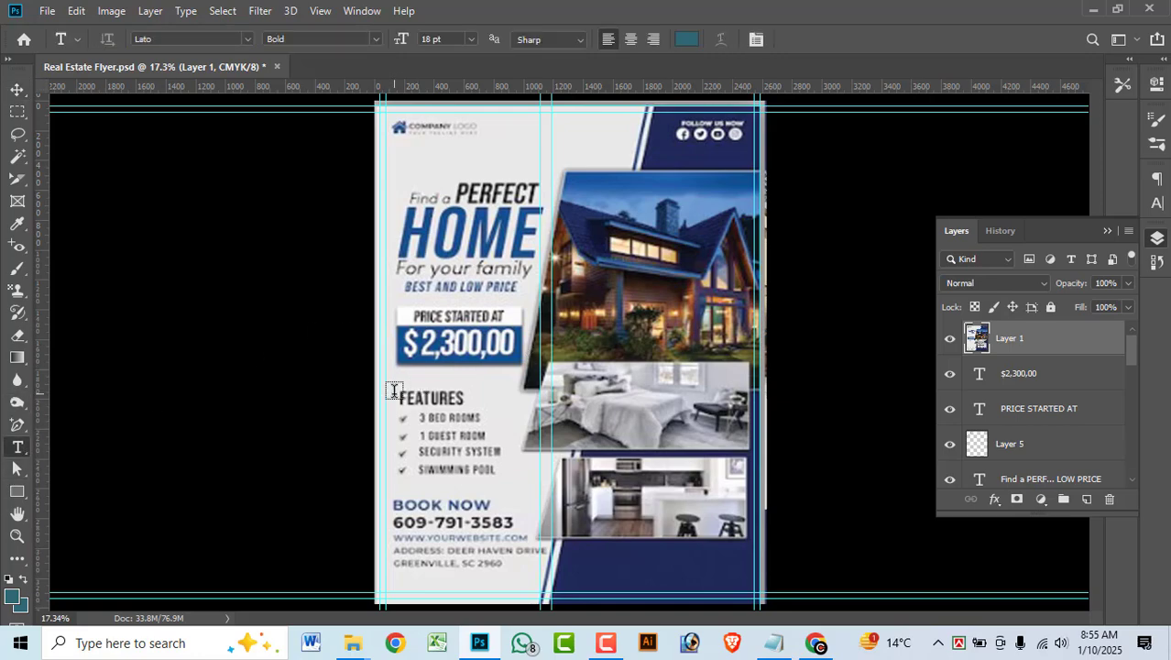
click(395, 391)
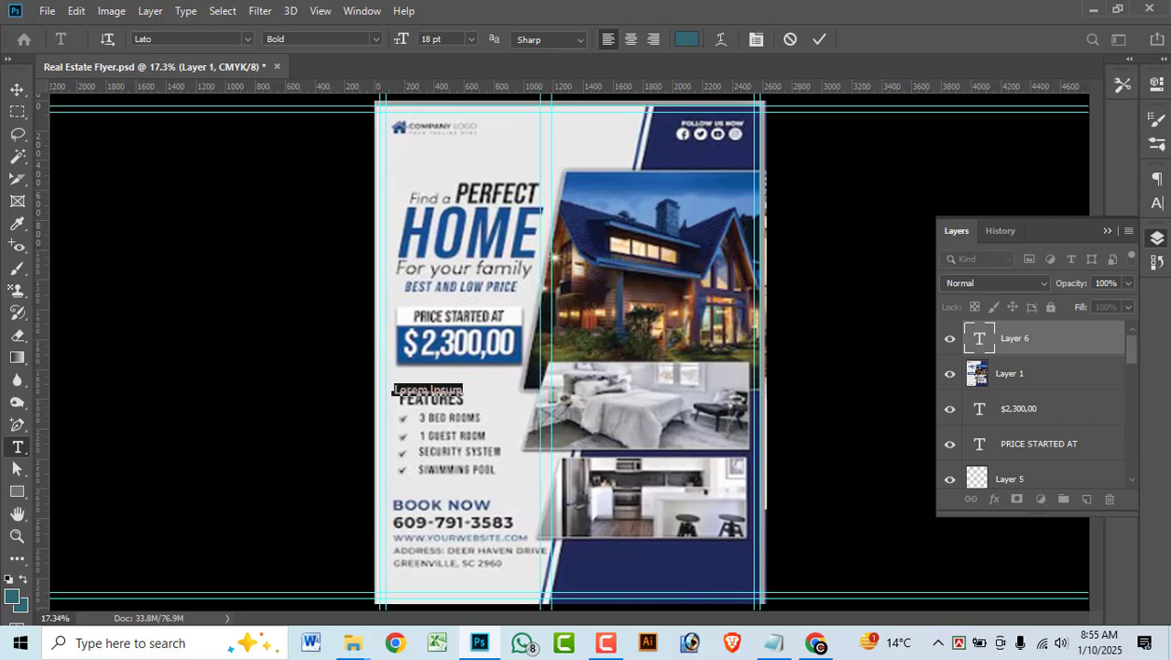
key(BackSpace)
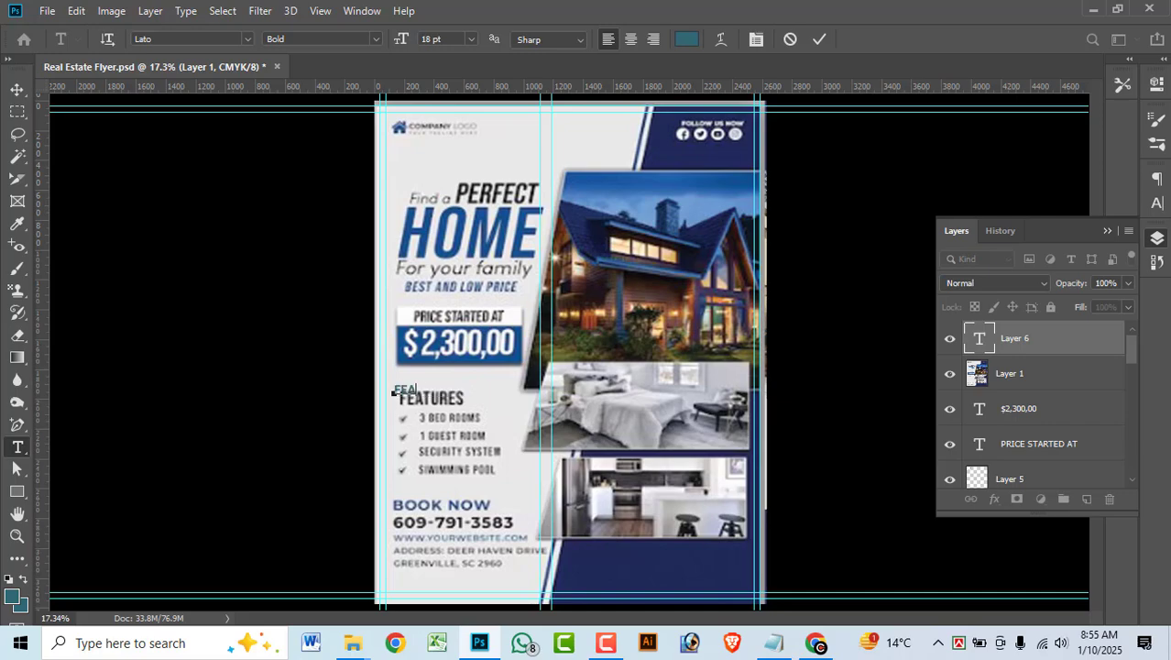
text(FEATURES)
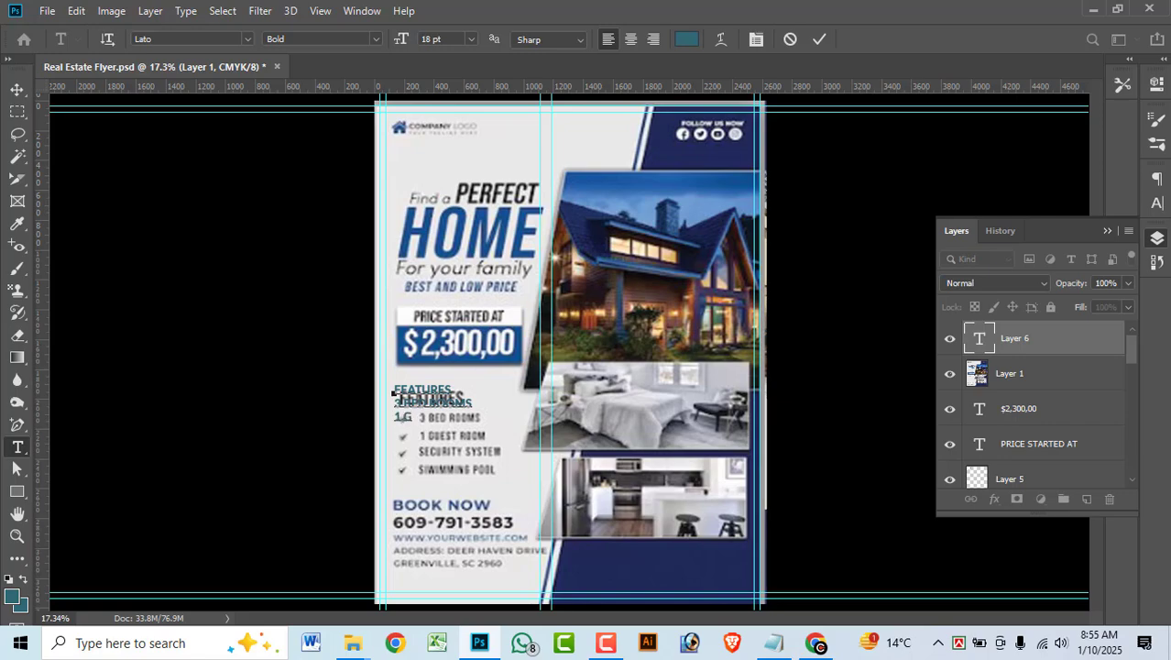
text(UEST ROOM)
key(Return)
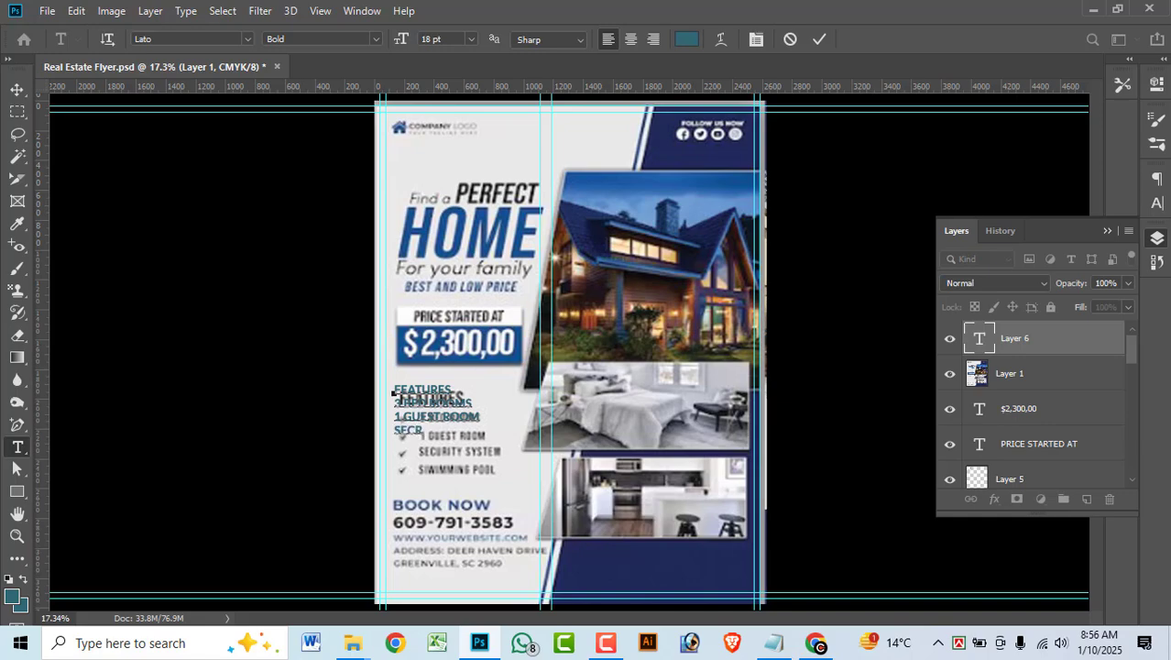
text(TY)
text(ITY SY)
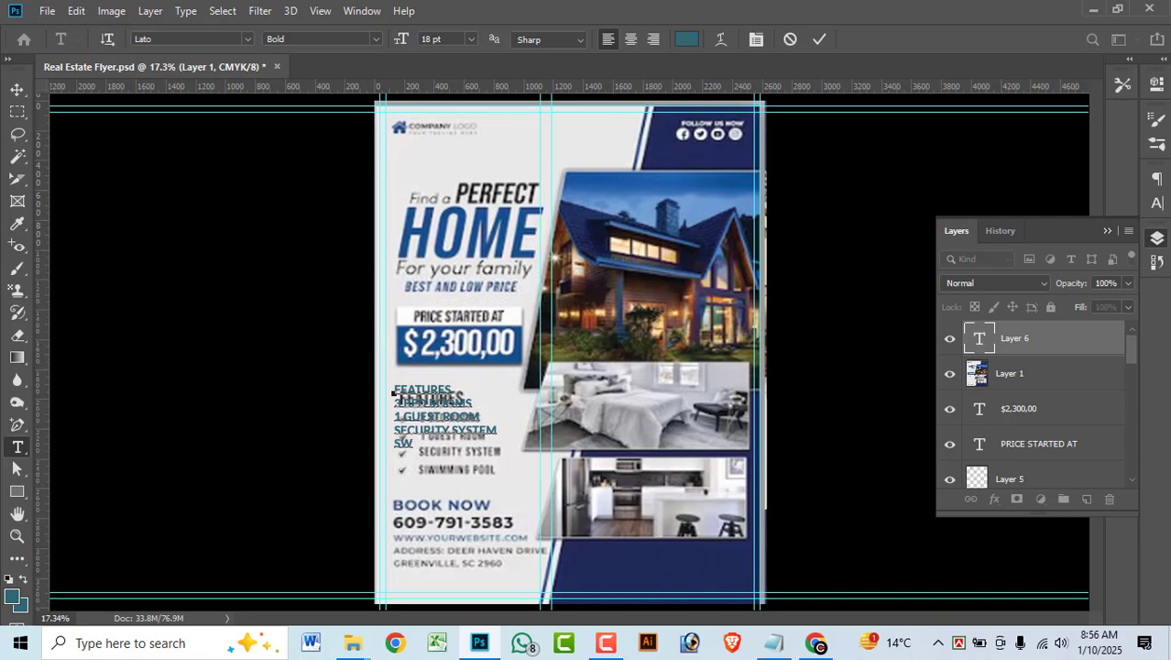
text(IMMIN)
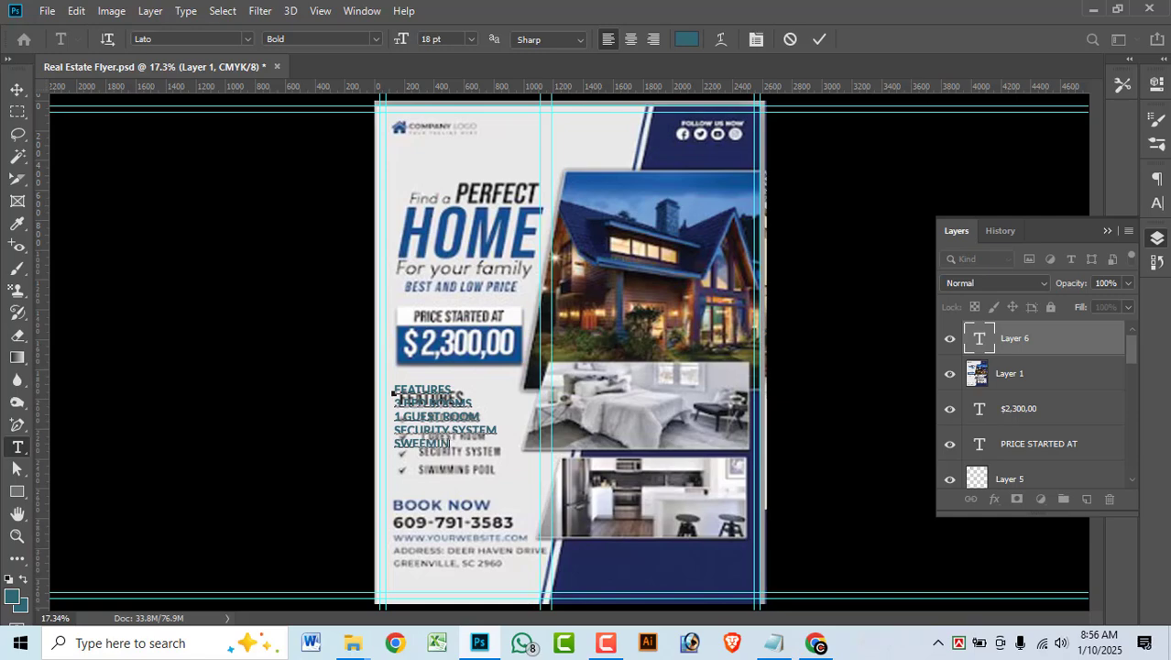
text(OOL)
click(16, 89)
mouse_move(458, 438)
mouse_down()
mouse_move(484, 450)
mouse_move(463, 443)
mouse_up()
Enlarge the "FEATURES" heading line of the new text to about 26 pt.
double_click(463, 443)
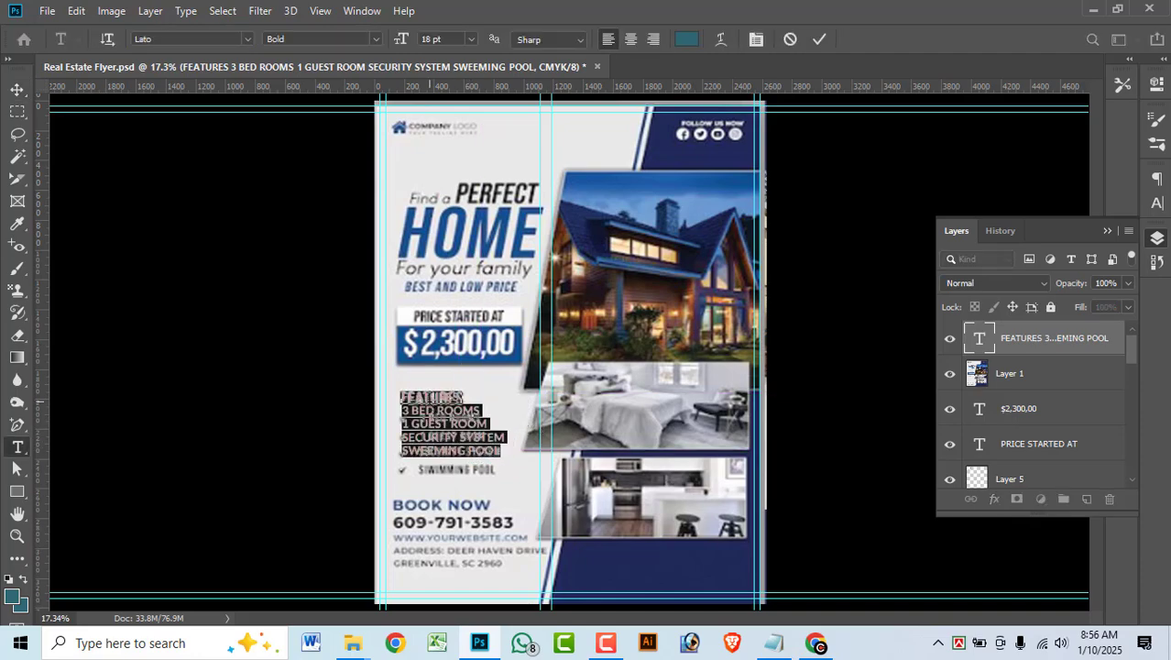
click(444, 41)
text(24)
key(Return)
key(Up)
key(Up)
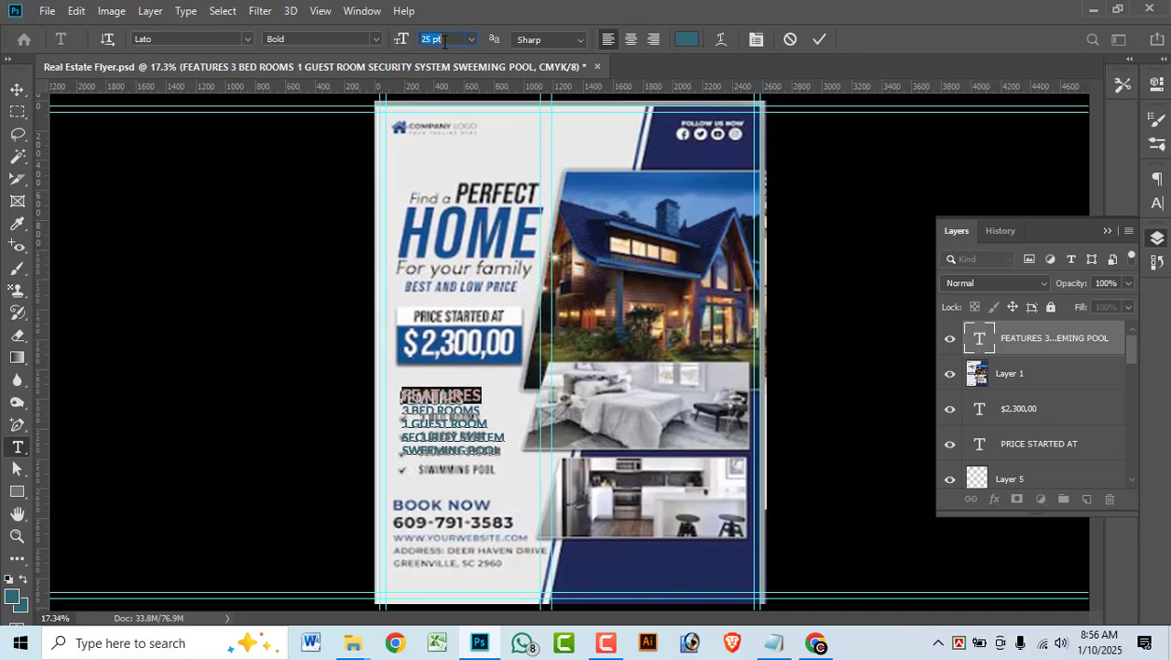
Indent the four feature lines below the "FEATURES" heading with leading spaces.
click(449, 439)
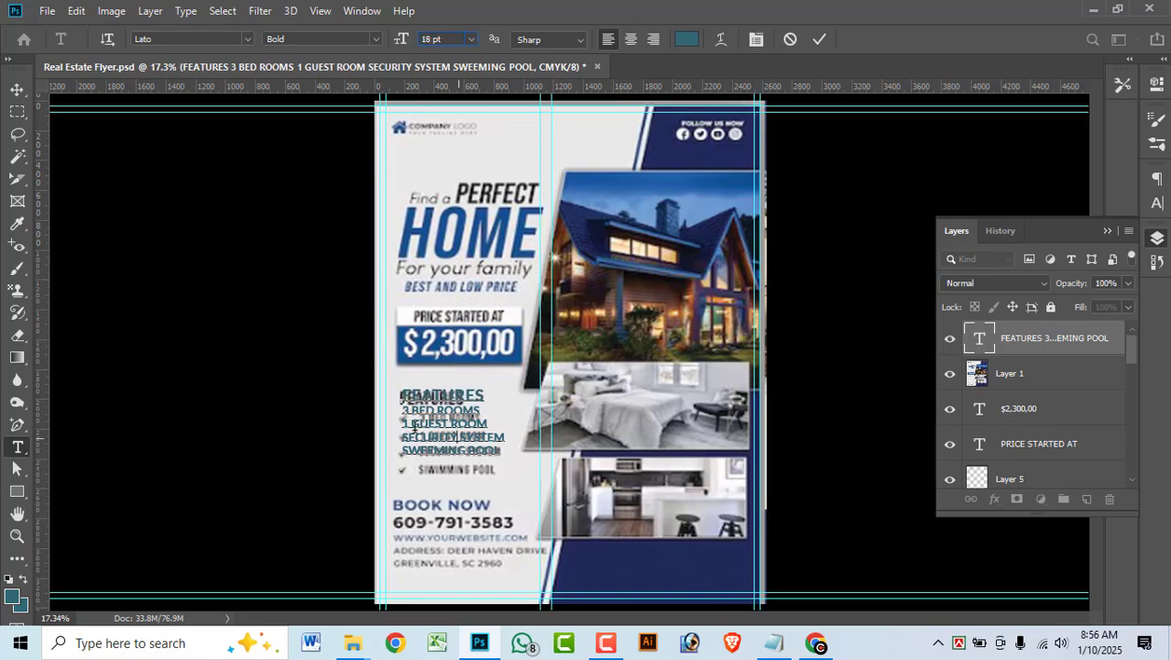
click(405, 412)
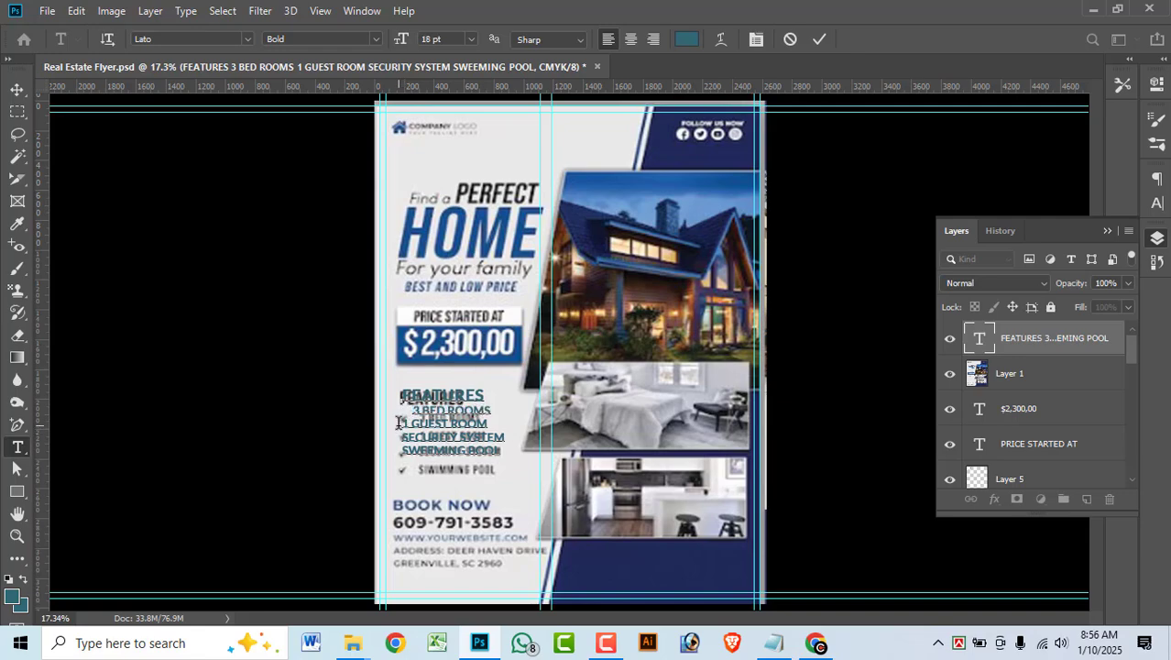
click(406, 423)
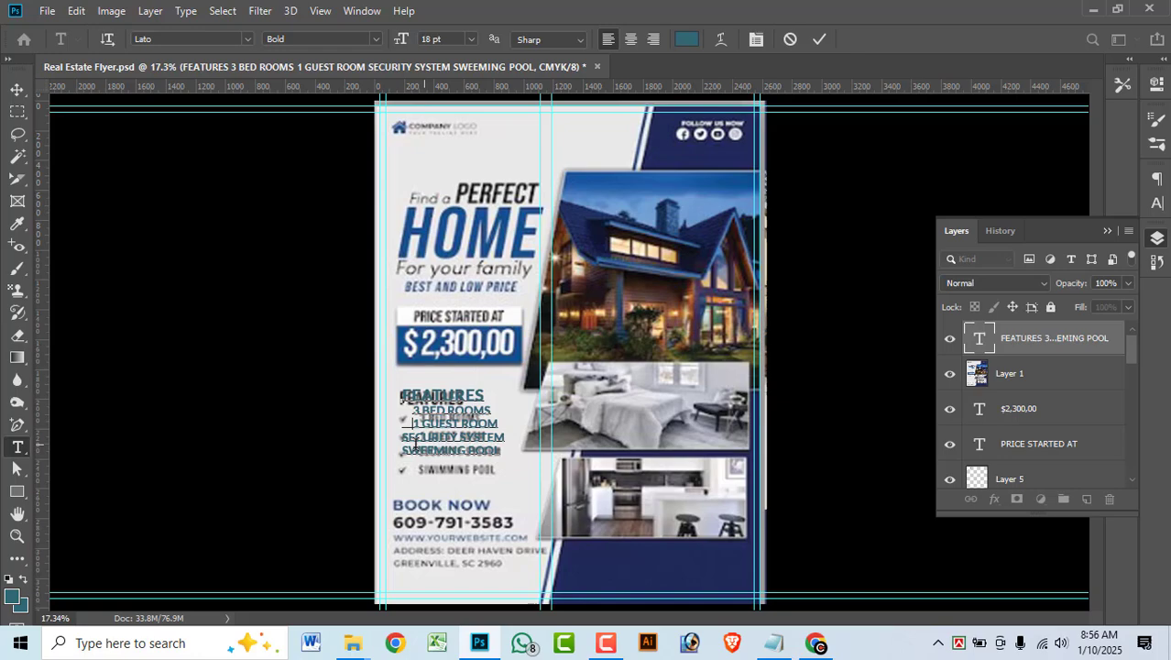
click(401, 438)
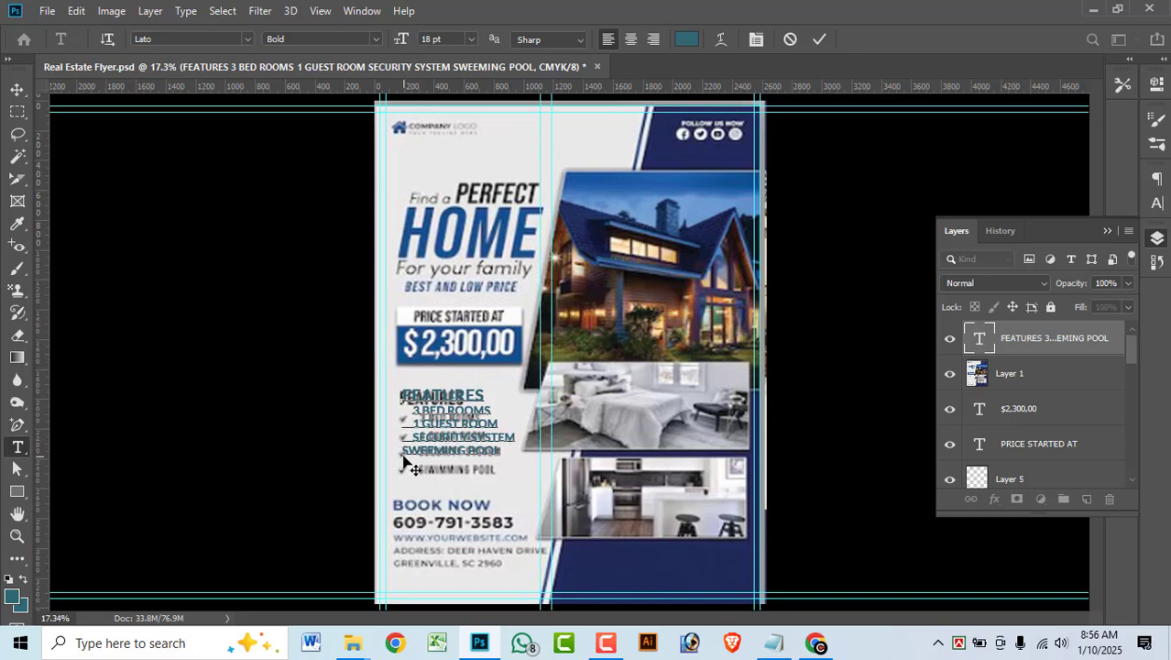
click(404, 451)
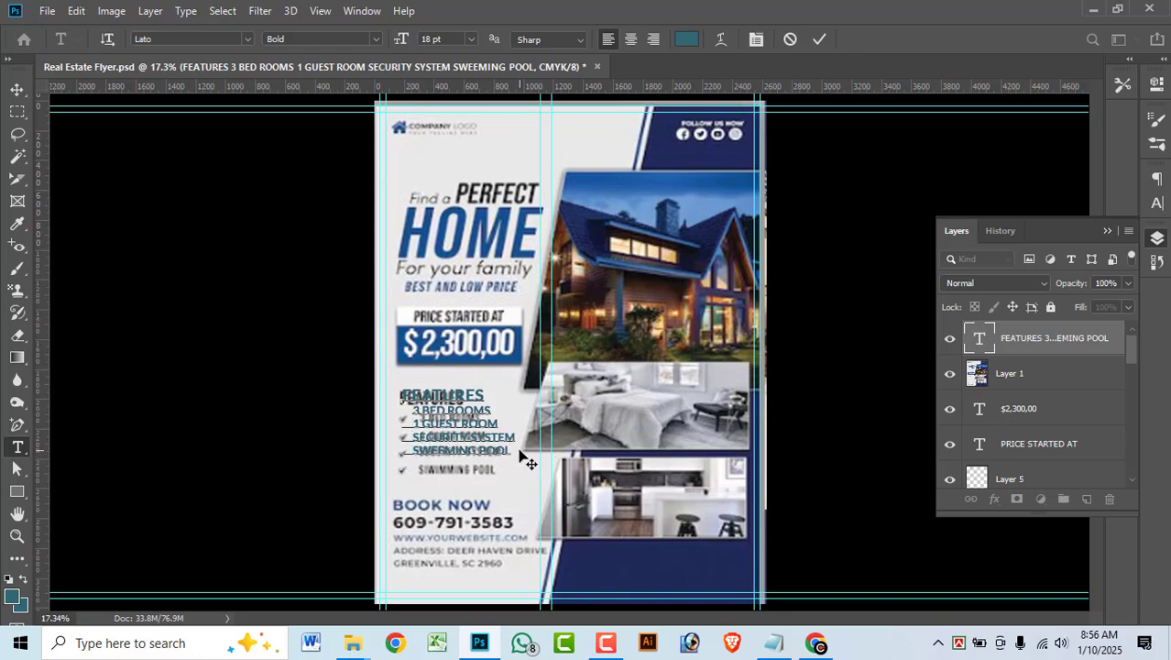
Set the leading of the four indented feature lines to 27 pt and commit the text.
drag(520, 455, 365, 409)
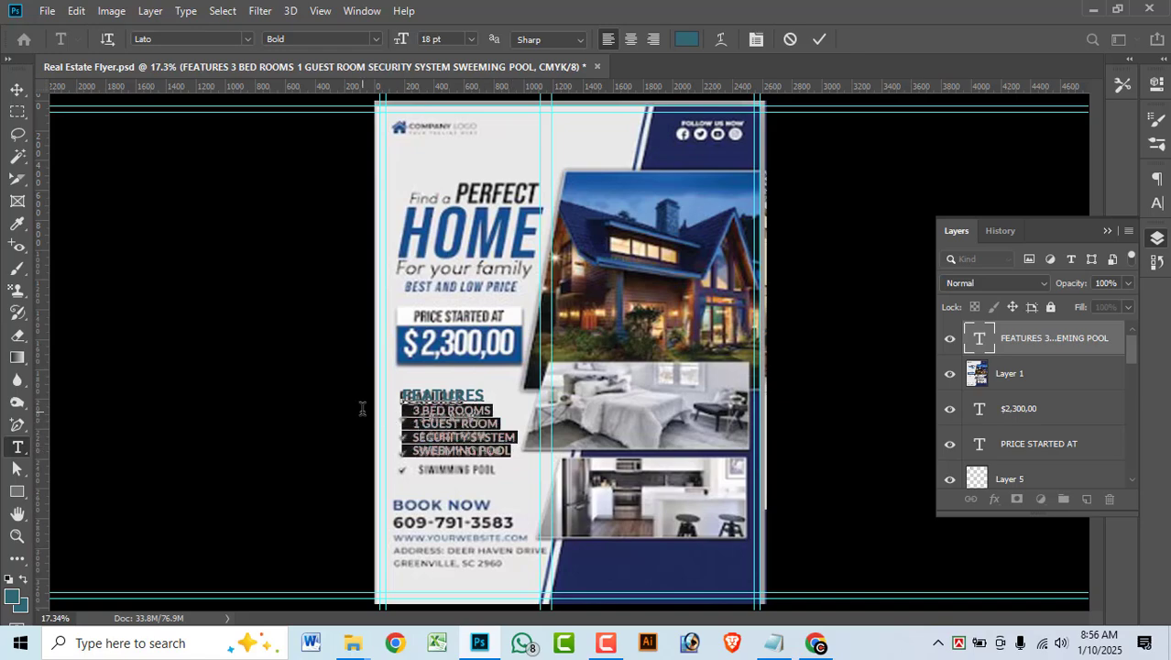
click(1157, 203)
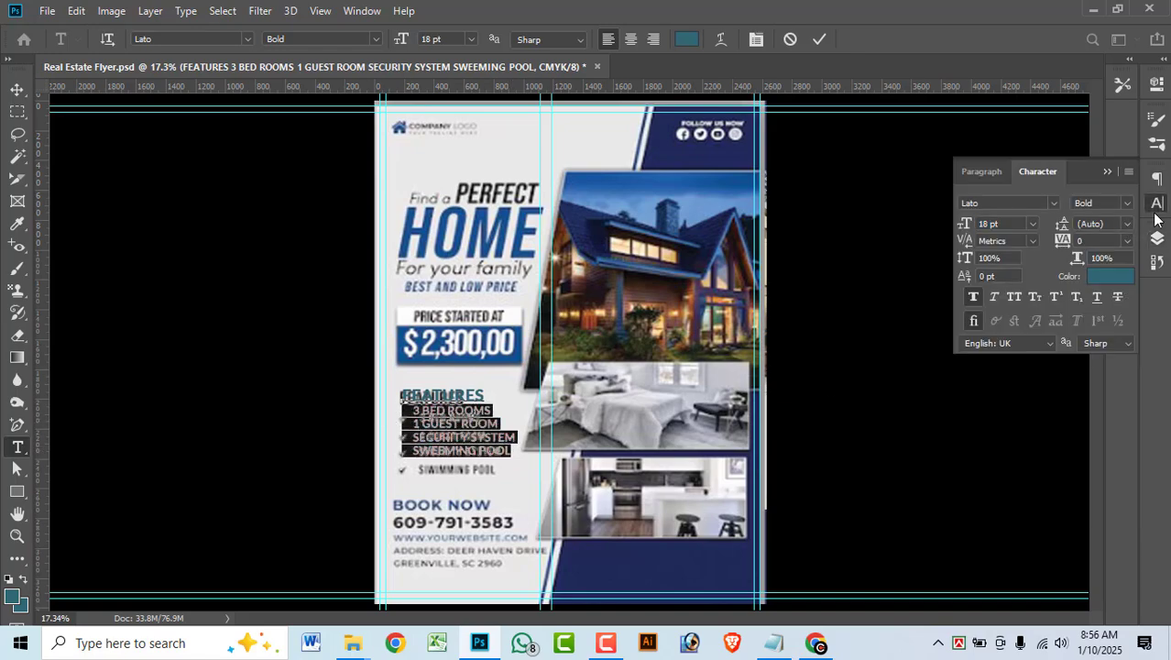
key(Up)
key(Up)
key(Up)
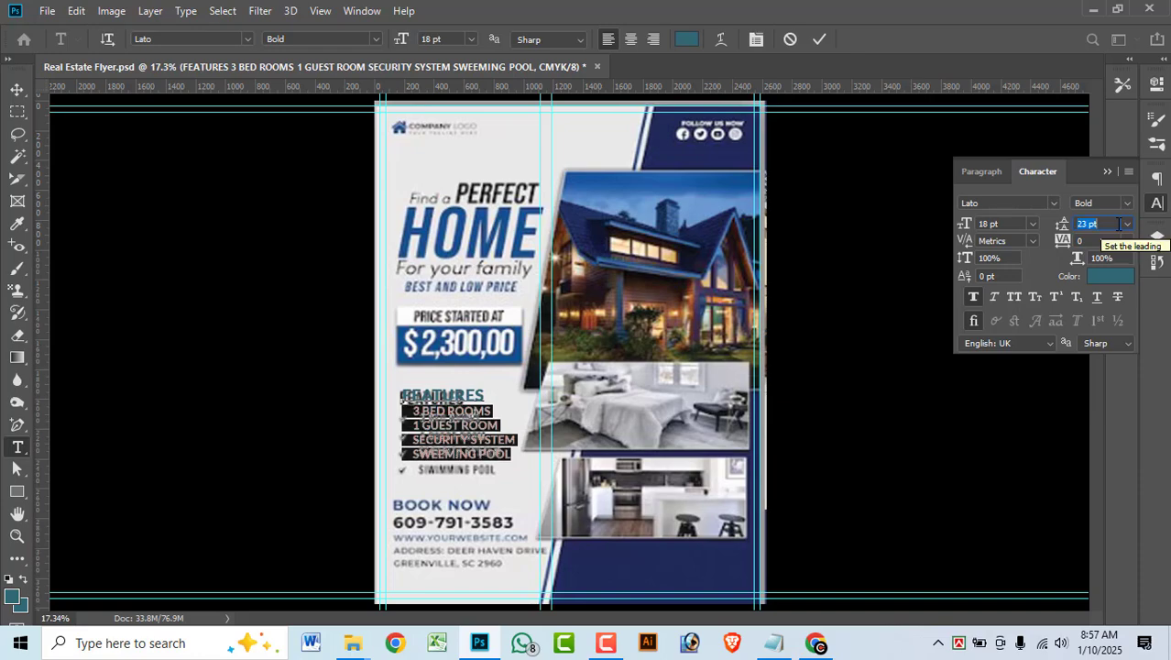
key(Up)
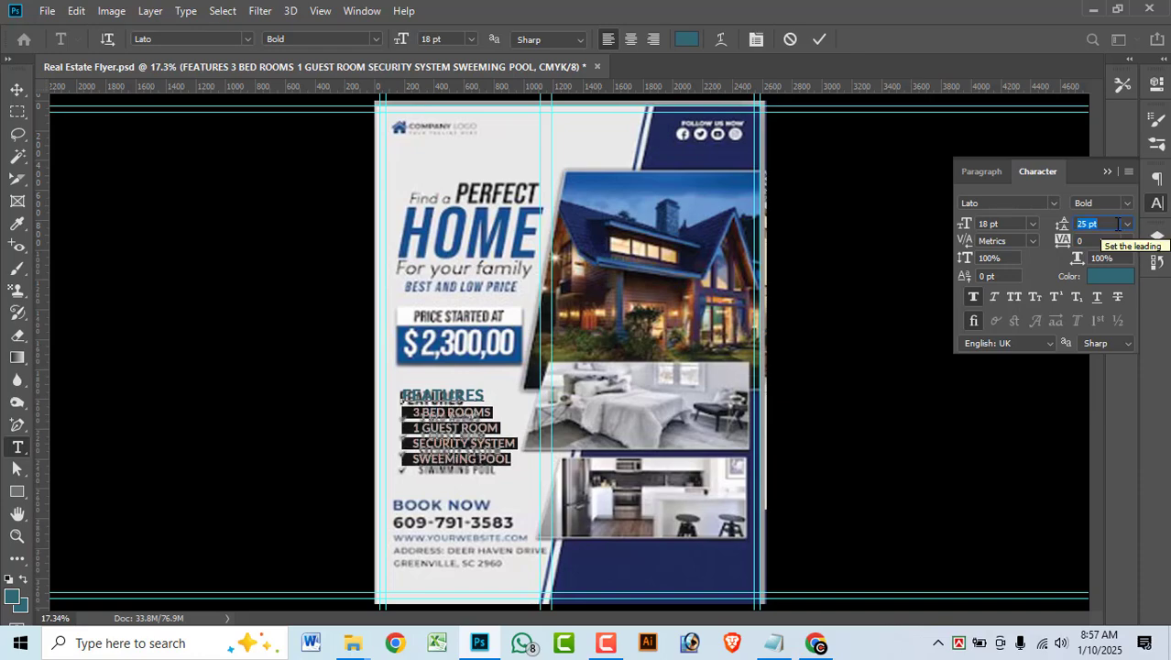
key(Up)
key(Up)
click(18, 89)
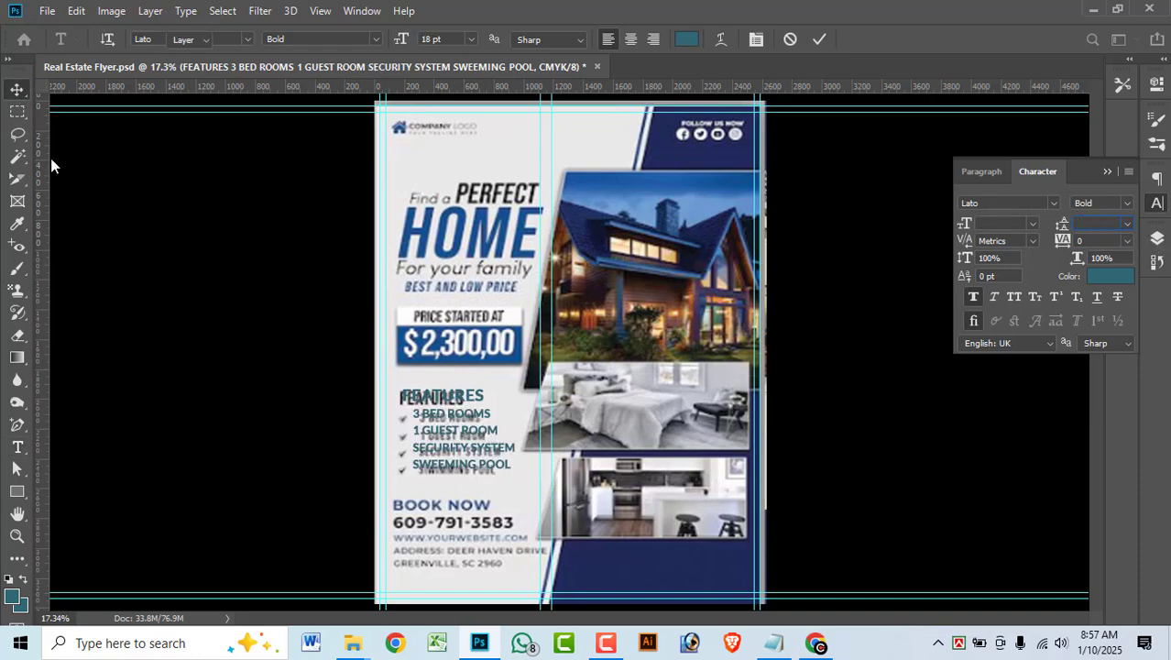
Hide the reference image (Layer 1), nudge the features list slightly left and up, and save the flyer.
click(1157, 238)
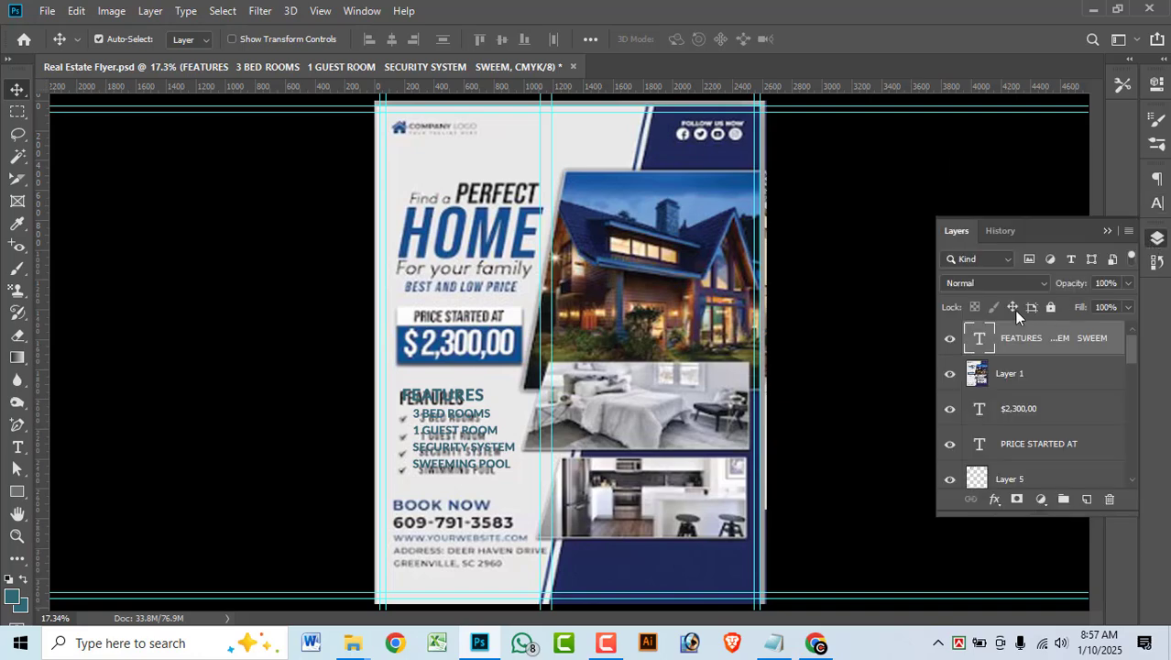
click(950, 373)
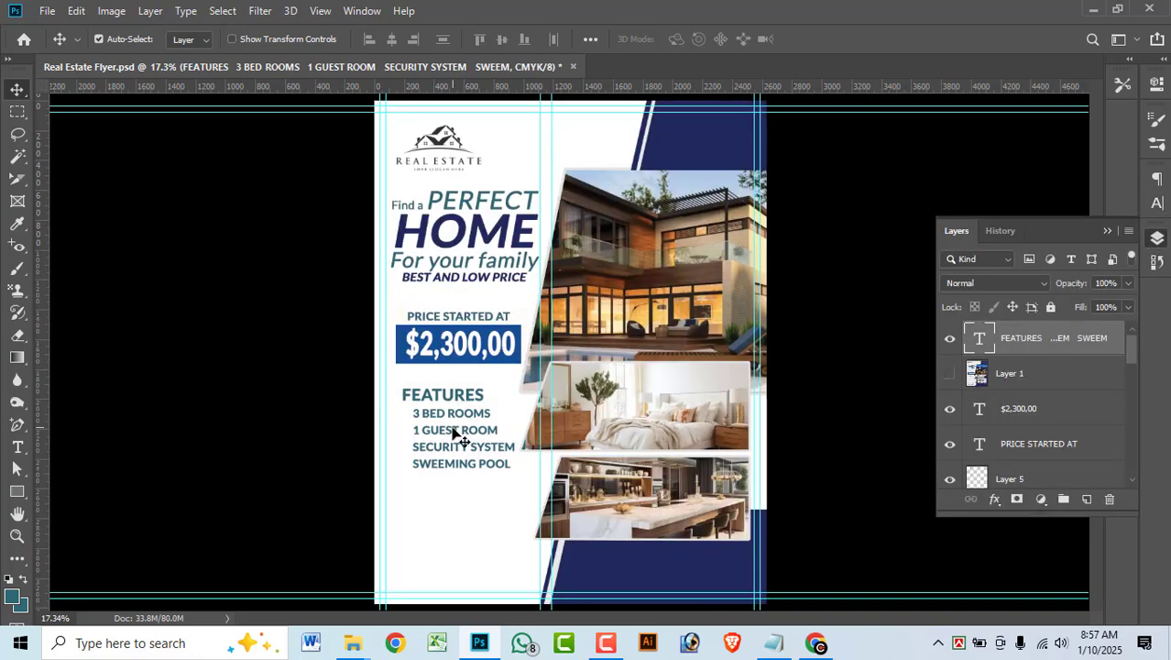
drag(453, 429, 453, 428)
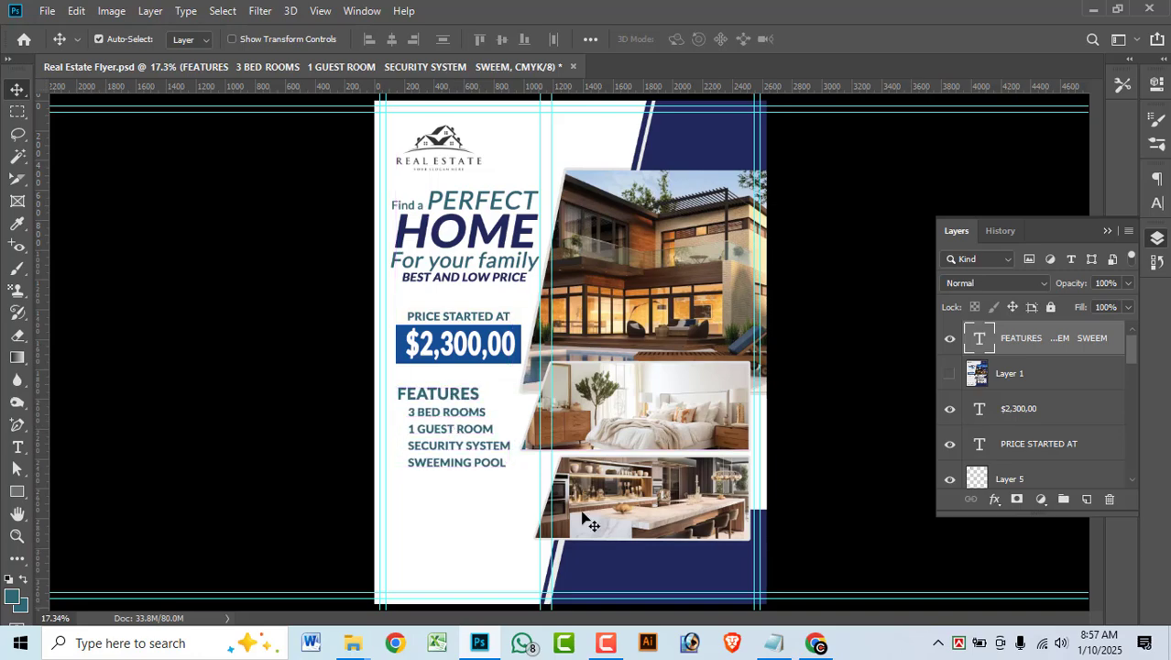
key(ctrl+s)
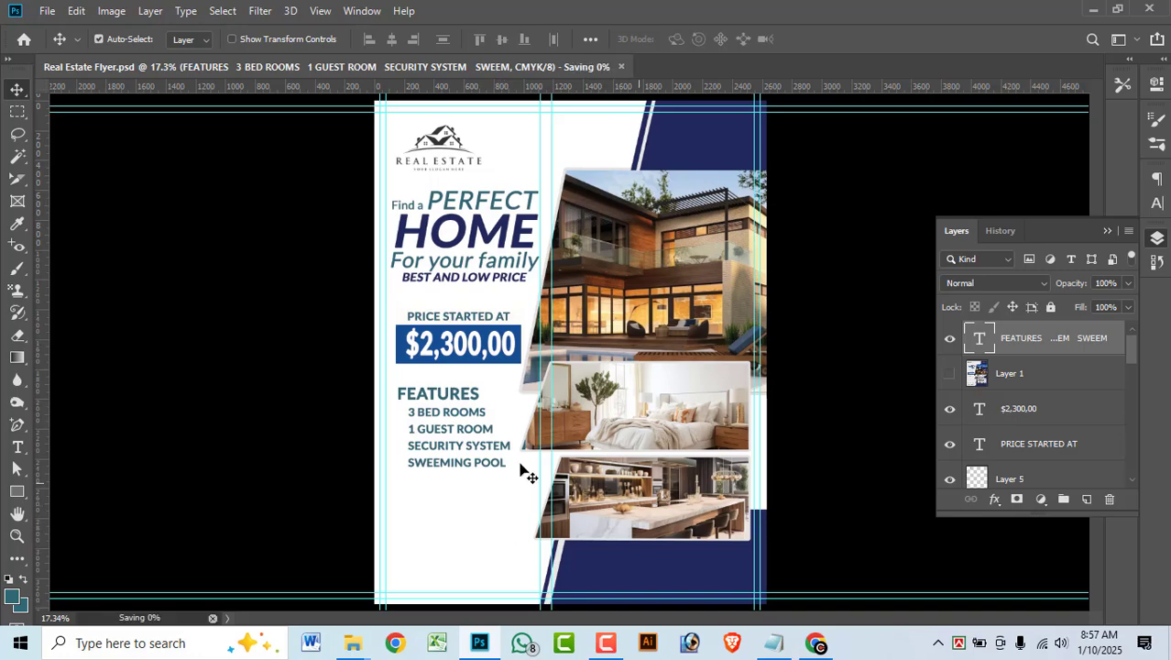
Move the reference image (Layer 1) above the features text in the layer stack and show it.
drag(1019, 341, 1017, 390)
click(1023, 349)
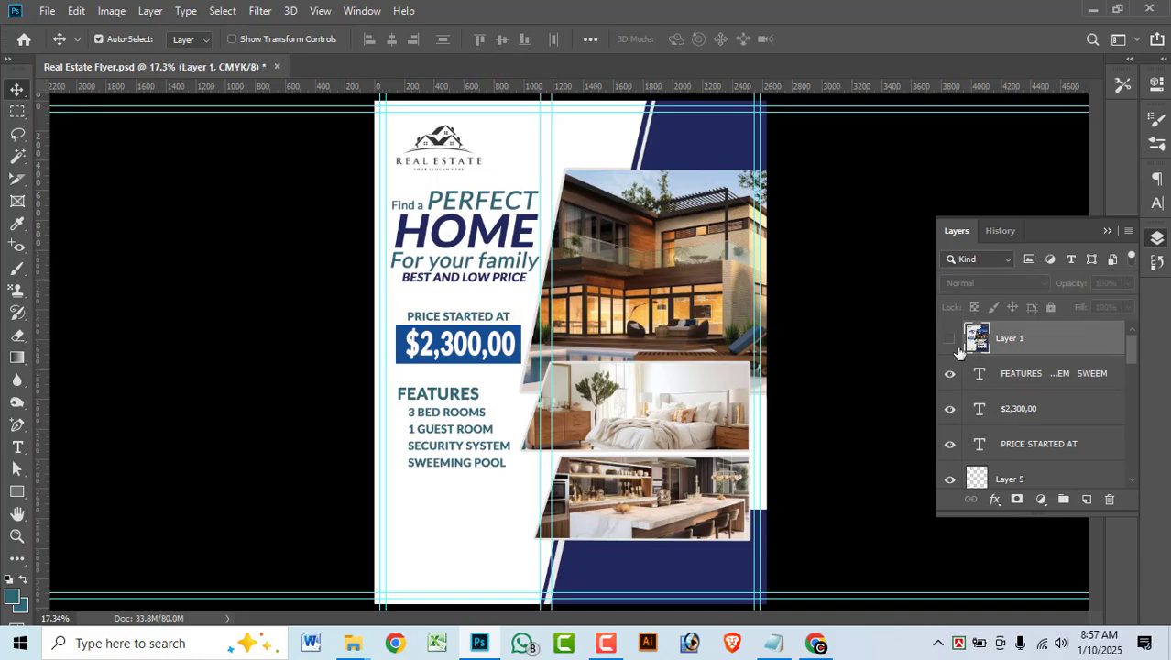
click(949, 338)
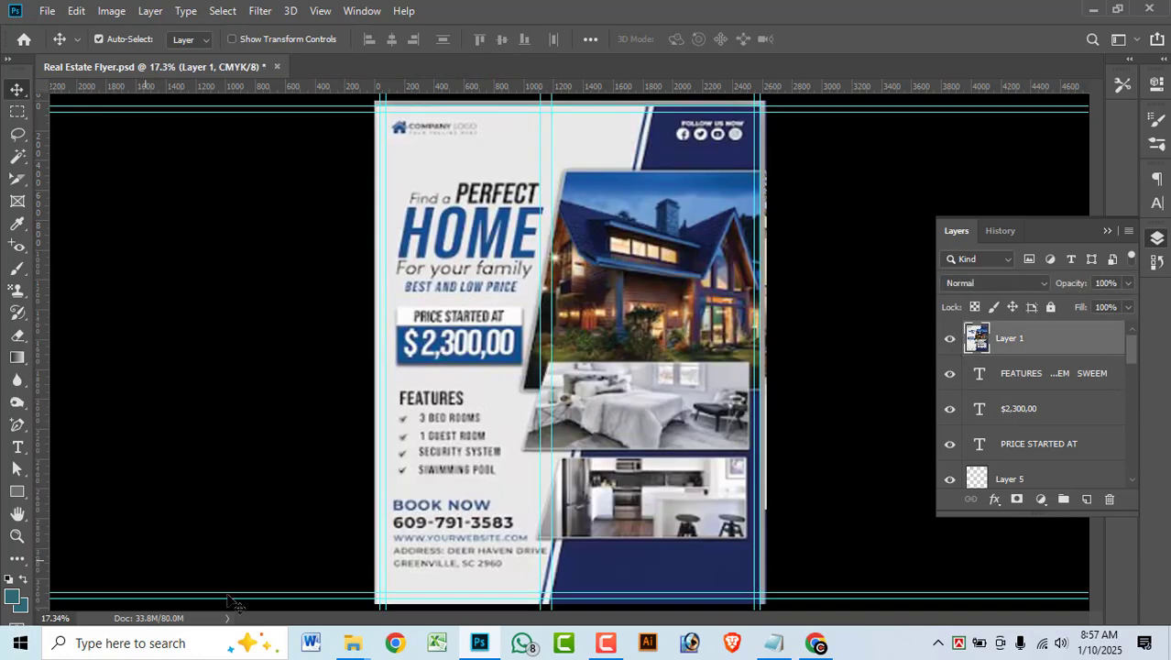
Add a two-line text with "BOOK NOW" and the contact phone number below the features list, and shift it slightly right.
key(t)
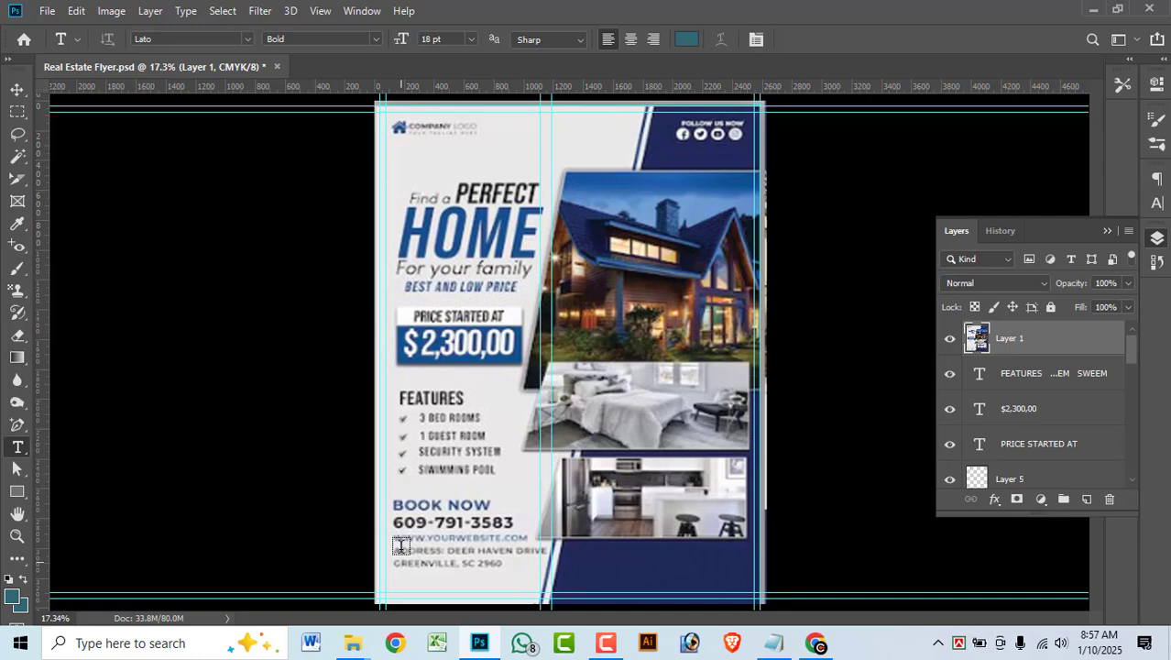
click(401, 493)
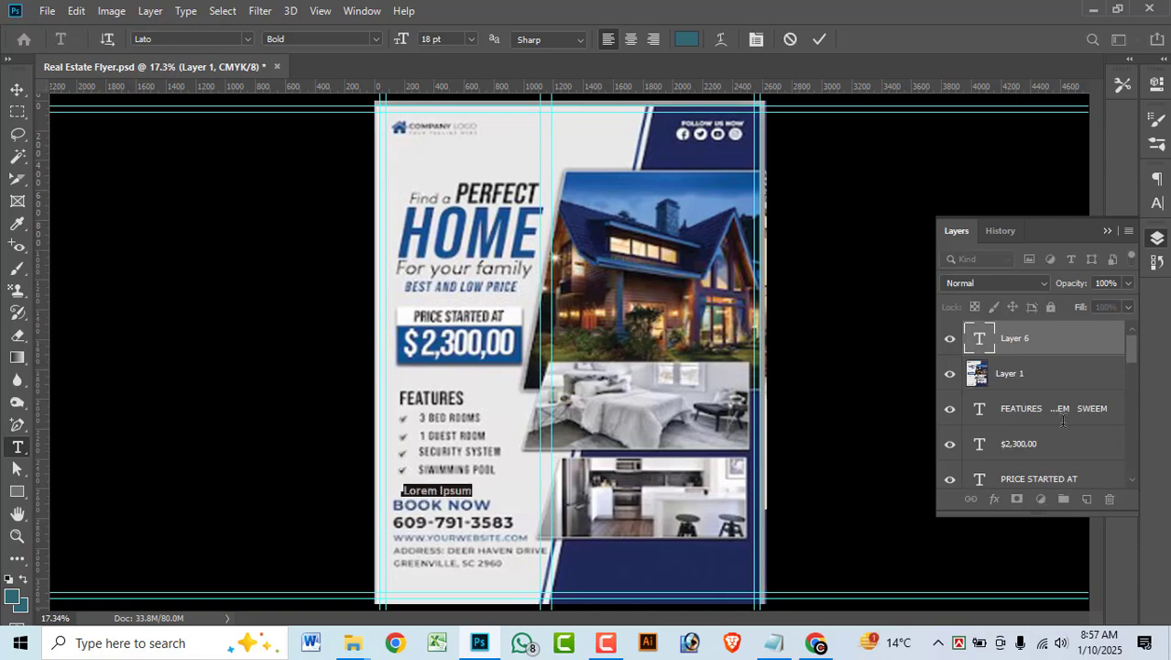
text(BOOK)
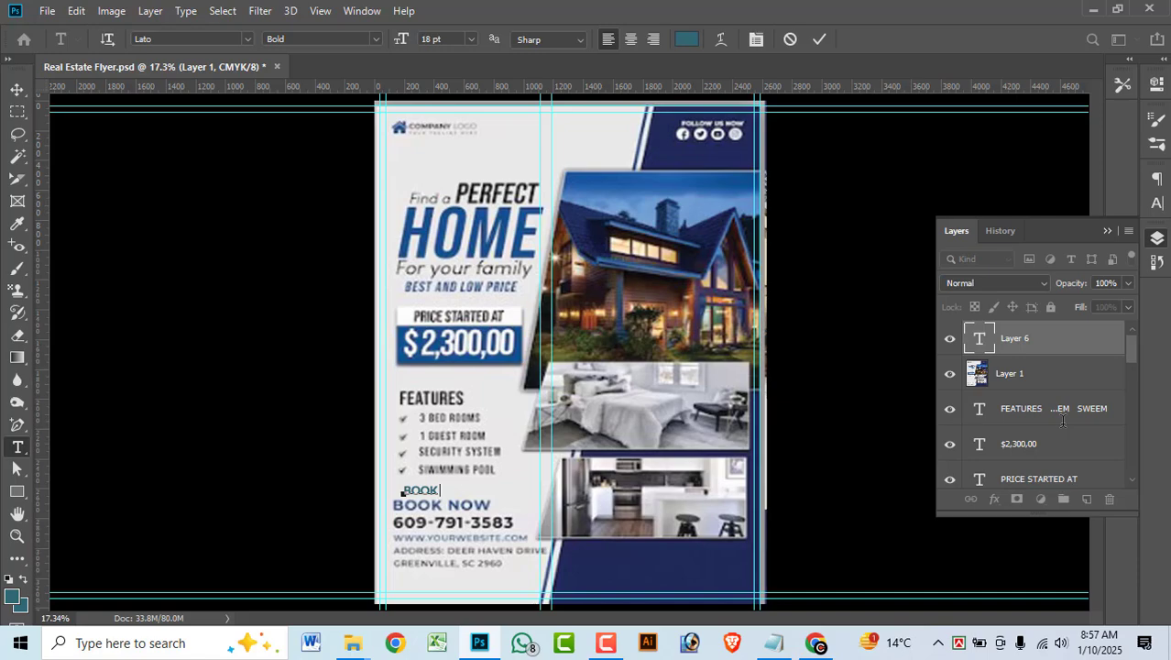
text( NO)
text(8)
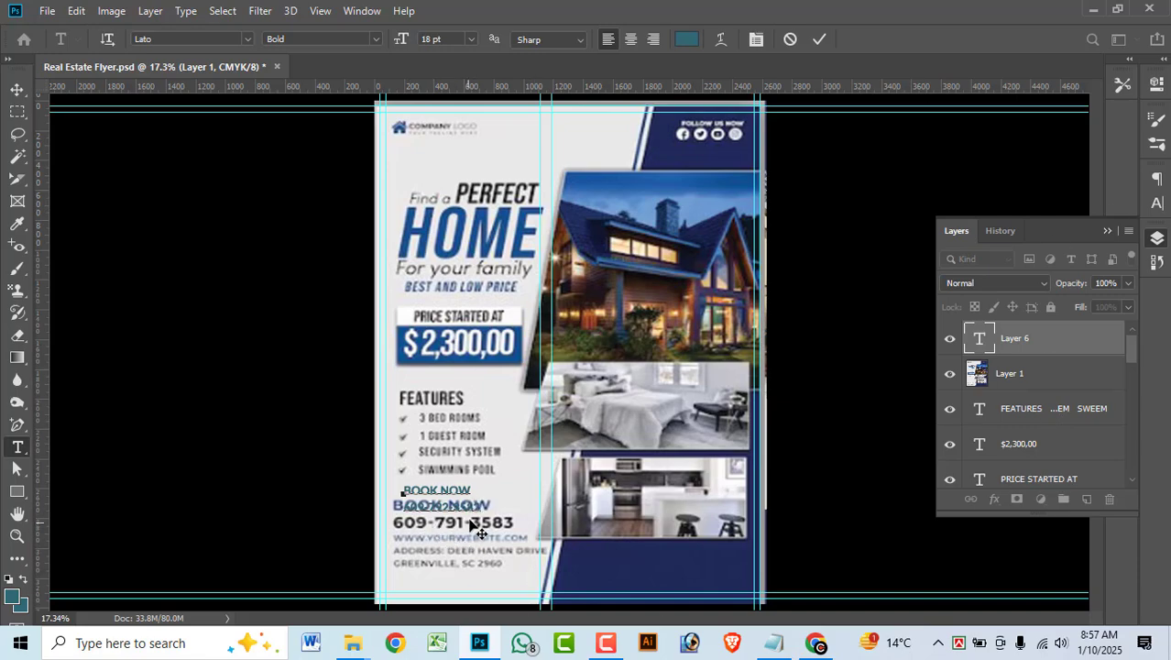
drag(401, 485, 482, 509)
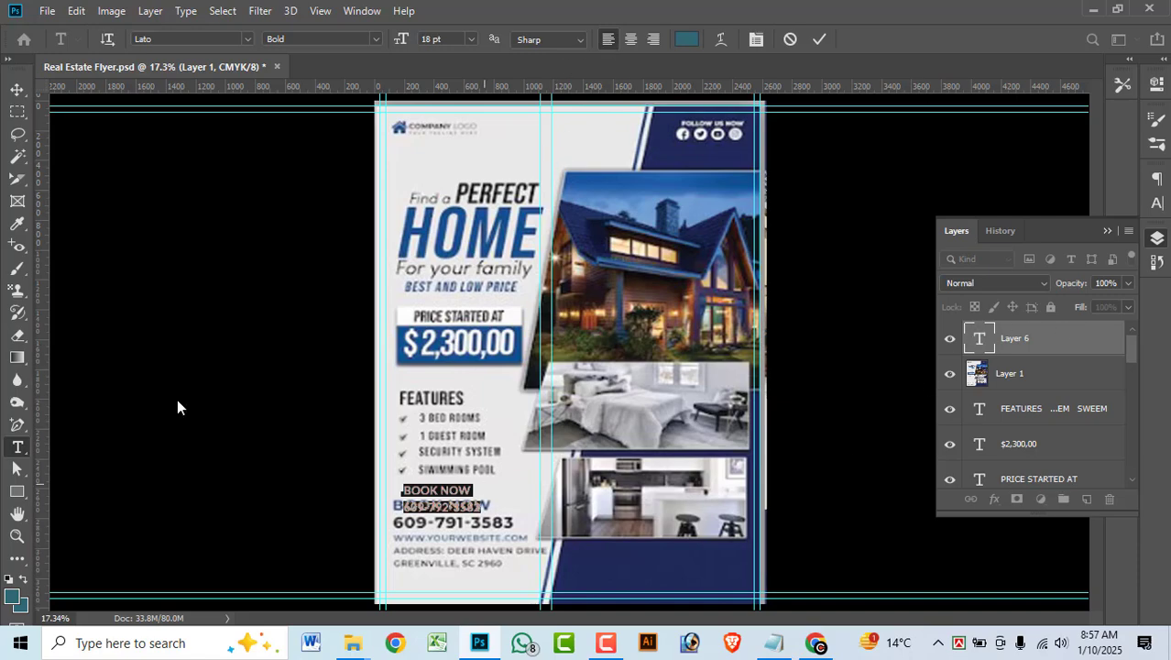
click(16, 89)
mouse_move(427, 508)
mouse_down()
mouse_move(467, 510)
mouse_move(432, 486)
mouse_move(463, 507)
mouse_move(447, 513)
mouse_up()
Set the whole "BOOK NOW" contact text to the Lato Black style at 24 pt.
double_click(447, 509)
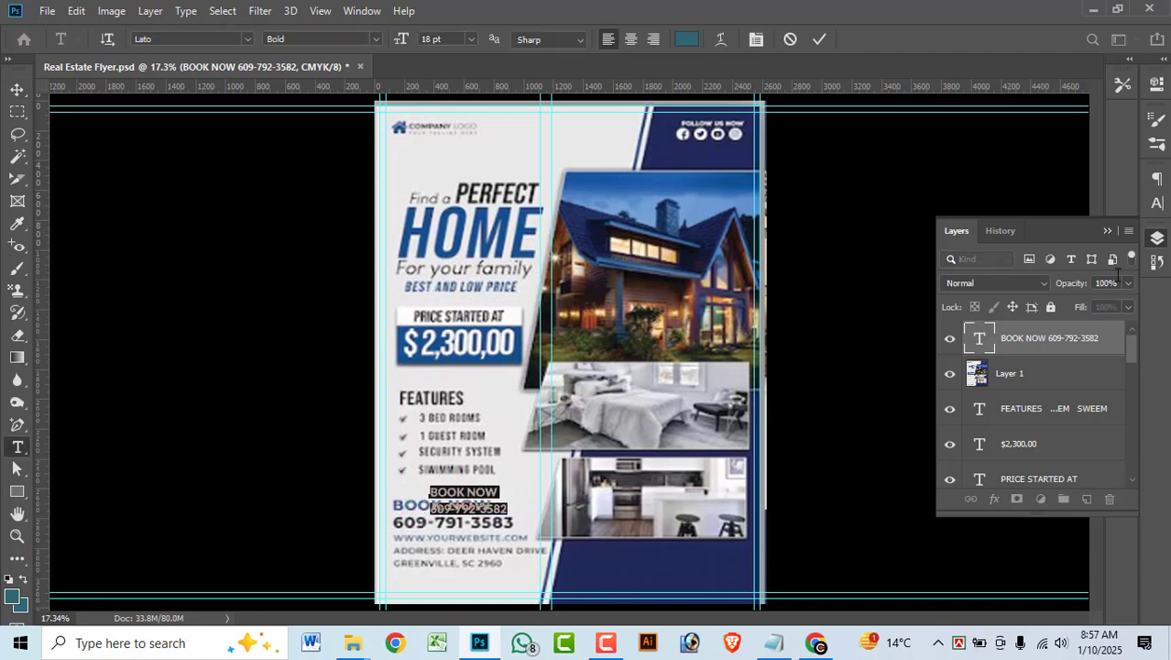
click(1157, 205)
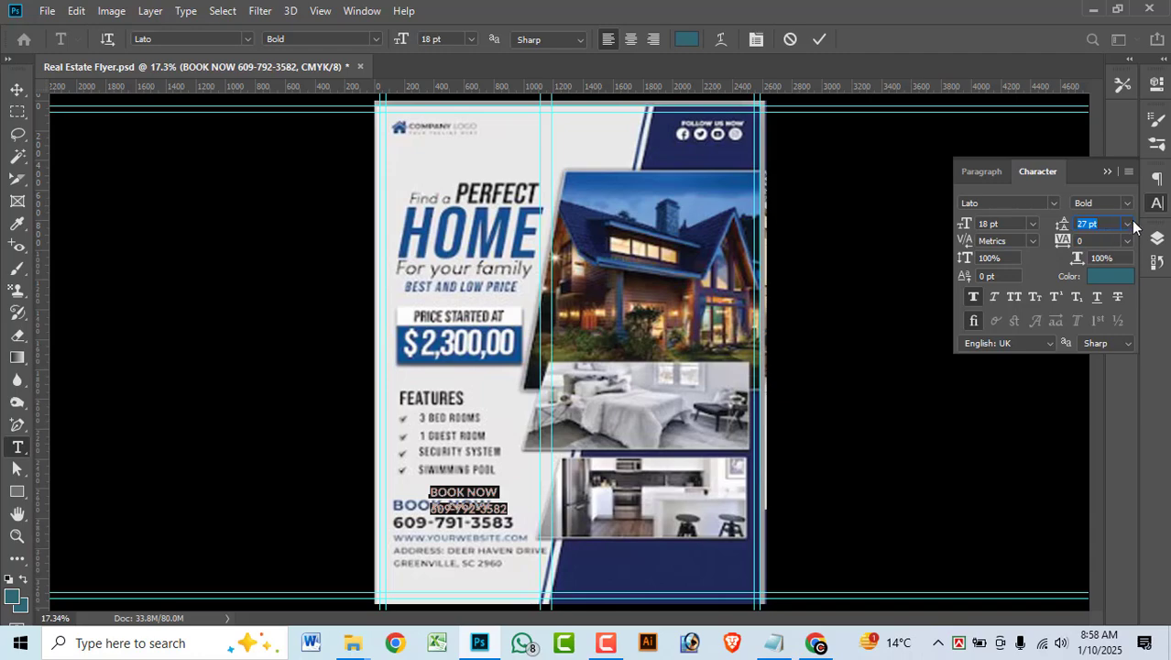
click(1123, 206)
click(1110, 246)
scroll(440, 40, up, 7)
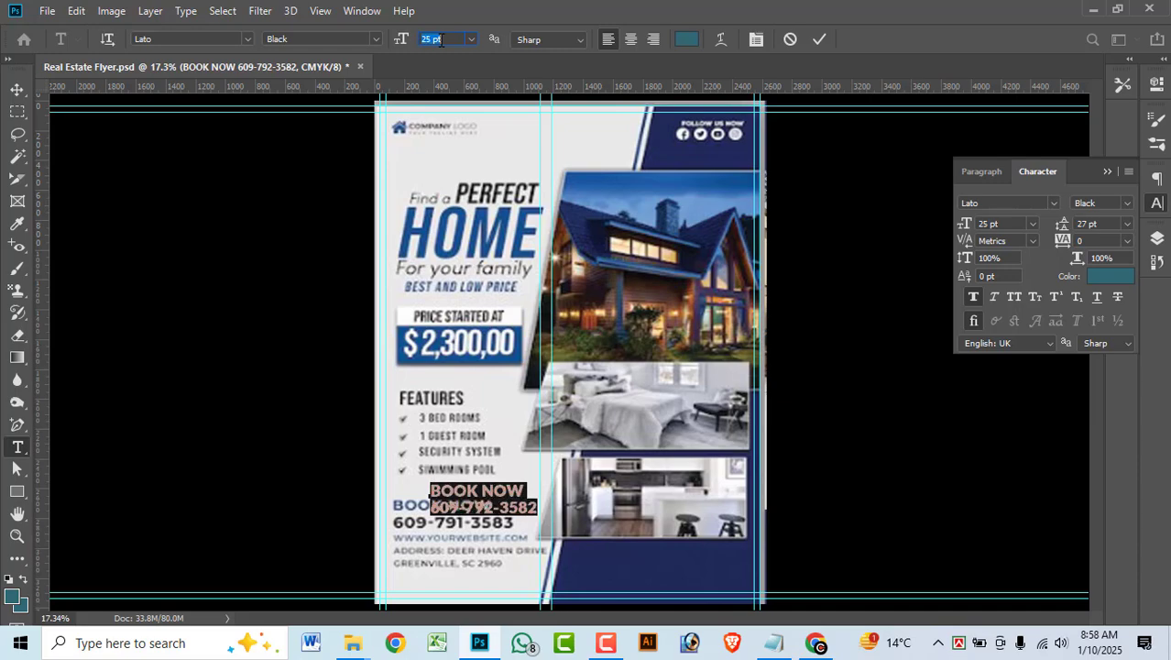
scroll(440, 39, down, 1)
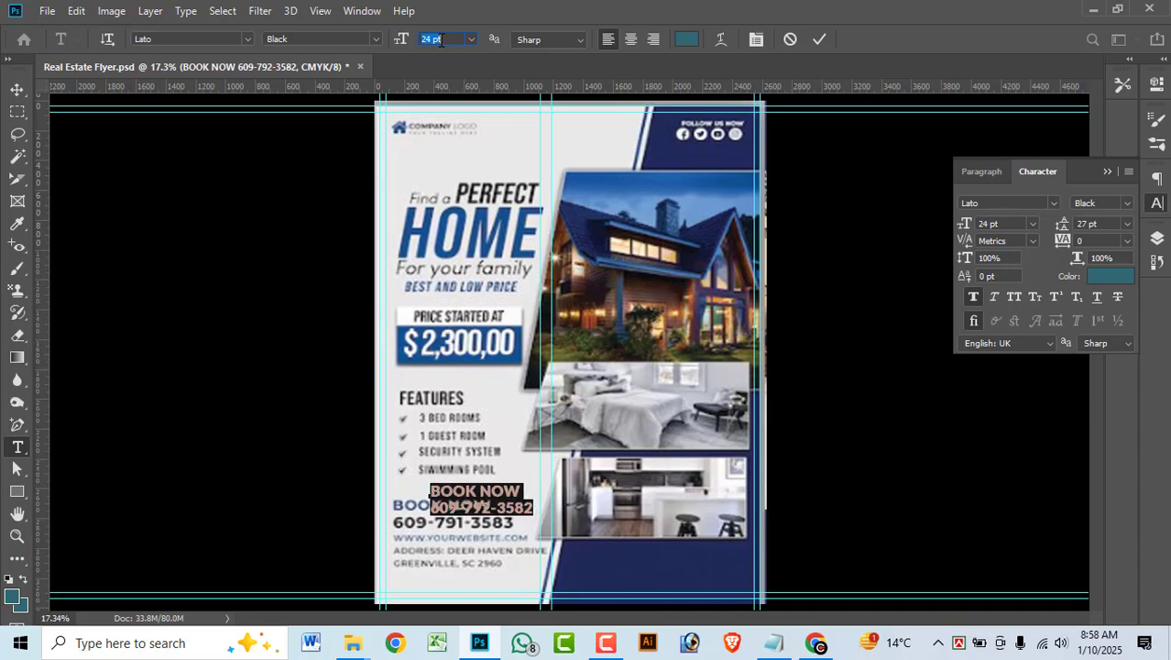
Set the phone number line to 31 pt with automatic leading and move the contact text onto the reference's "BOOK NOW" block.
click(489, 491)
drag(431, 507, 533, 507)
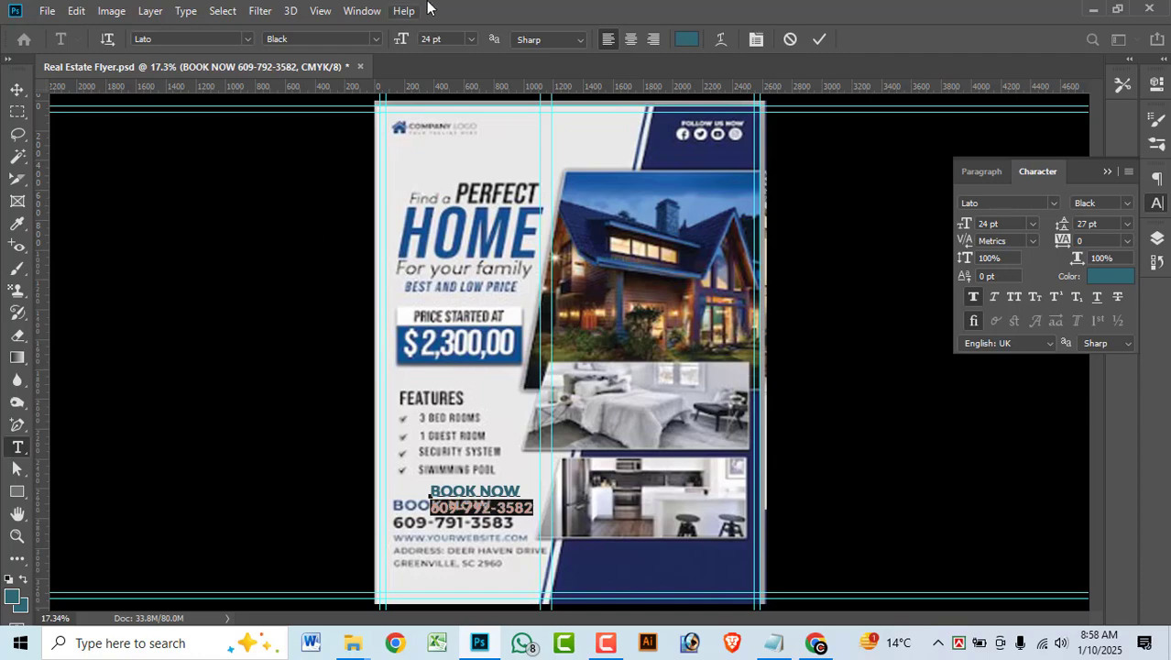
scroll(446, 40, up, 7)
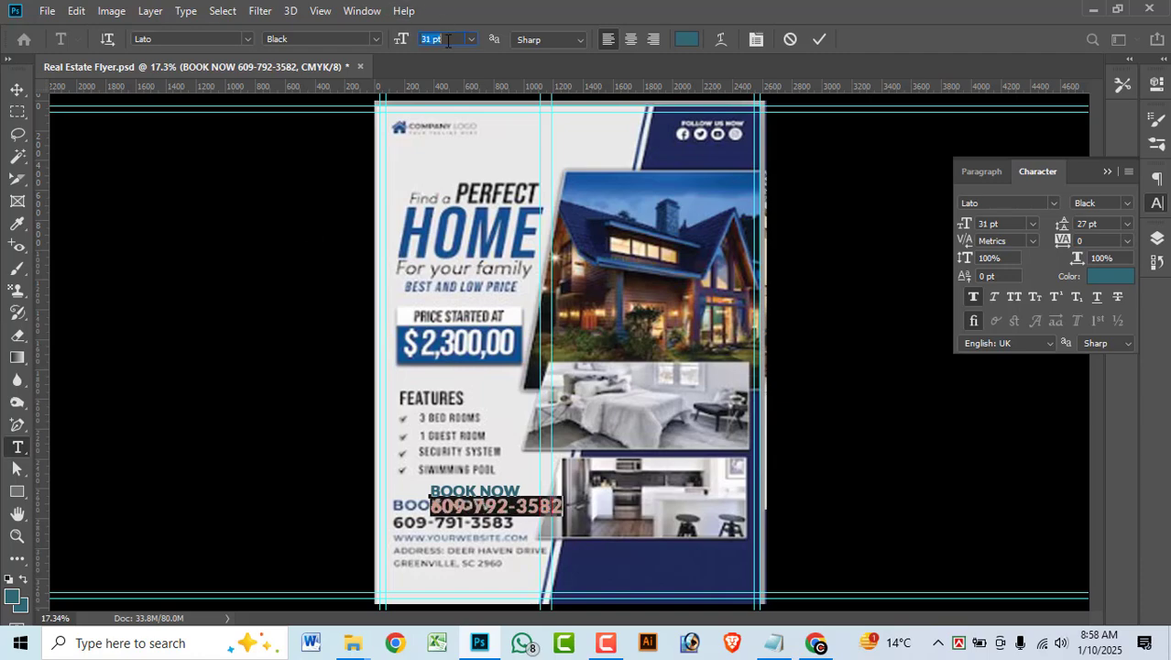
click(1129, 223)
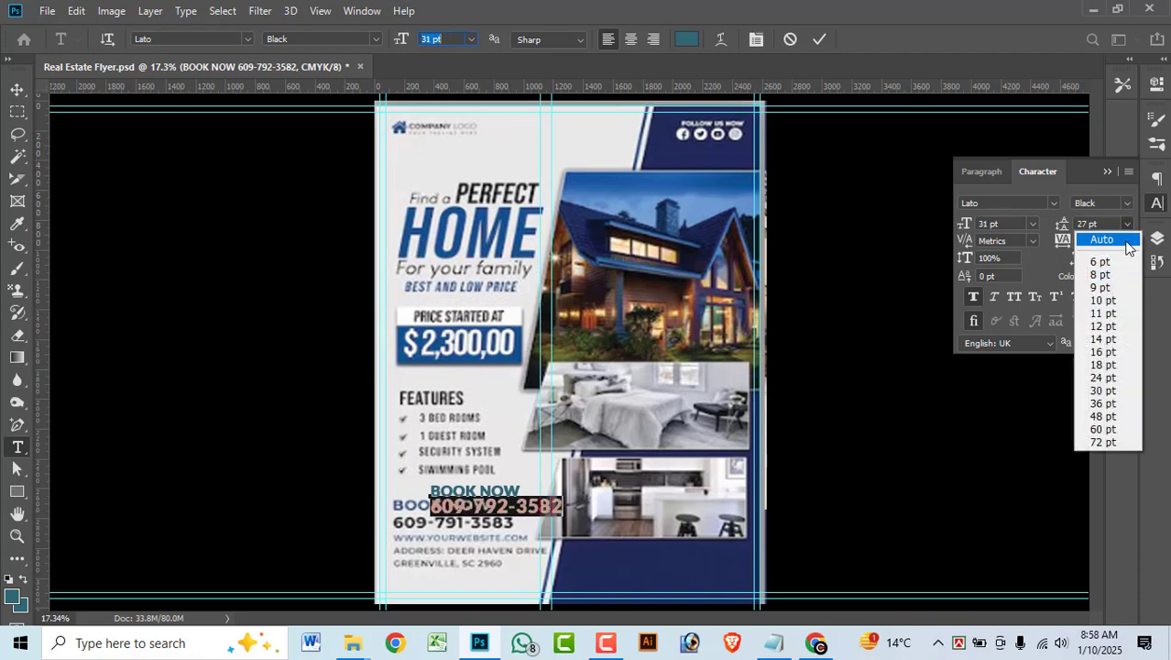
click(1104, 231)
click(18, 87)
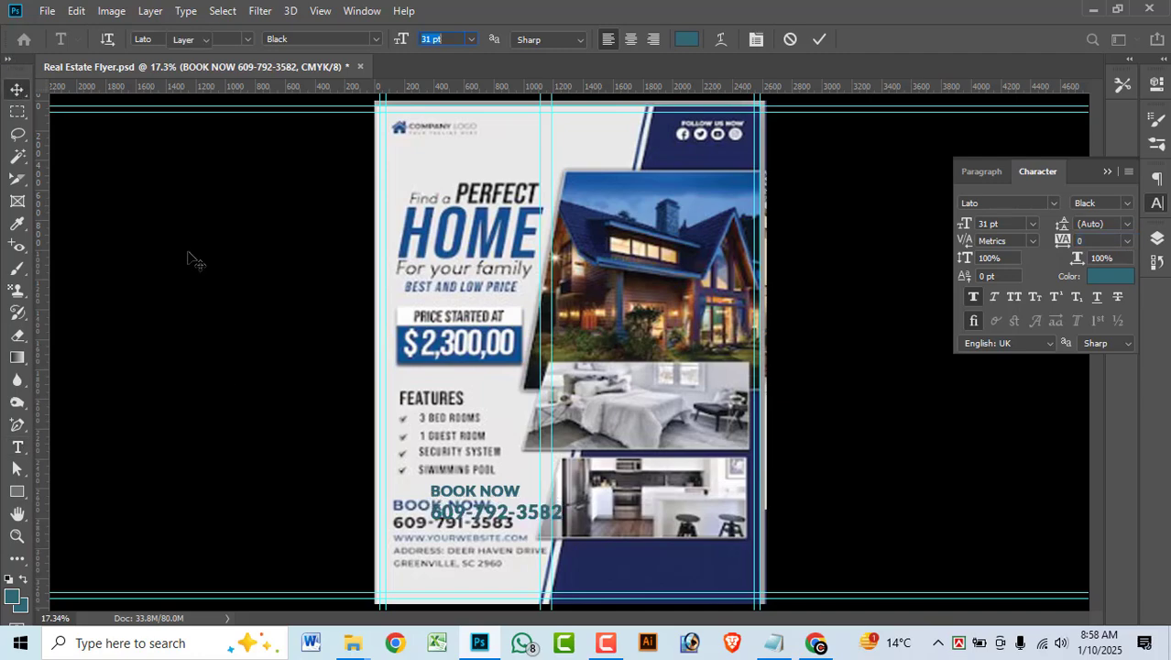
drag(476, 513, 439, 527)
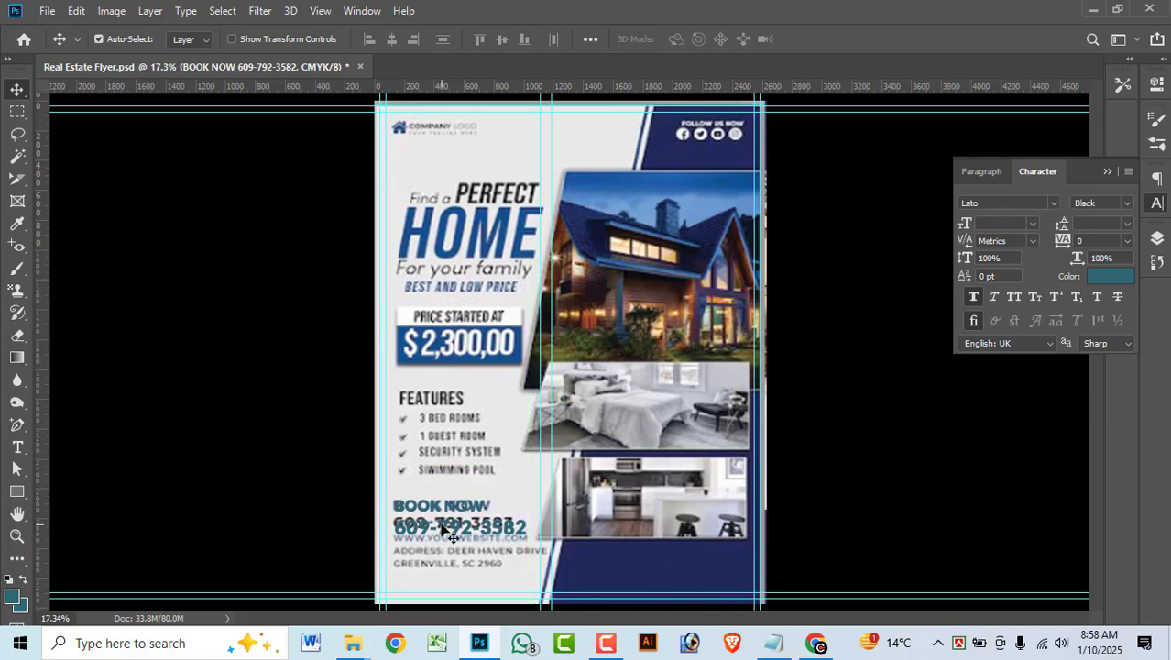
Set the phone number line's leading to 33 pt and shift the "BOOK NOW" contact text slightly up.
key(t)
click(439, 521)
triple_click(439, 520)
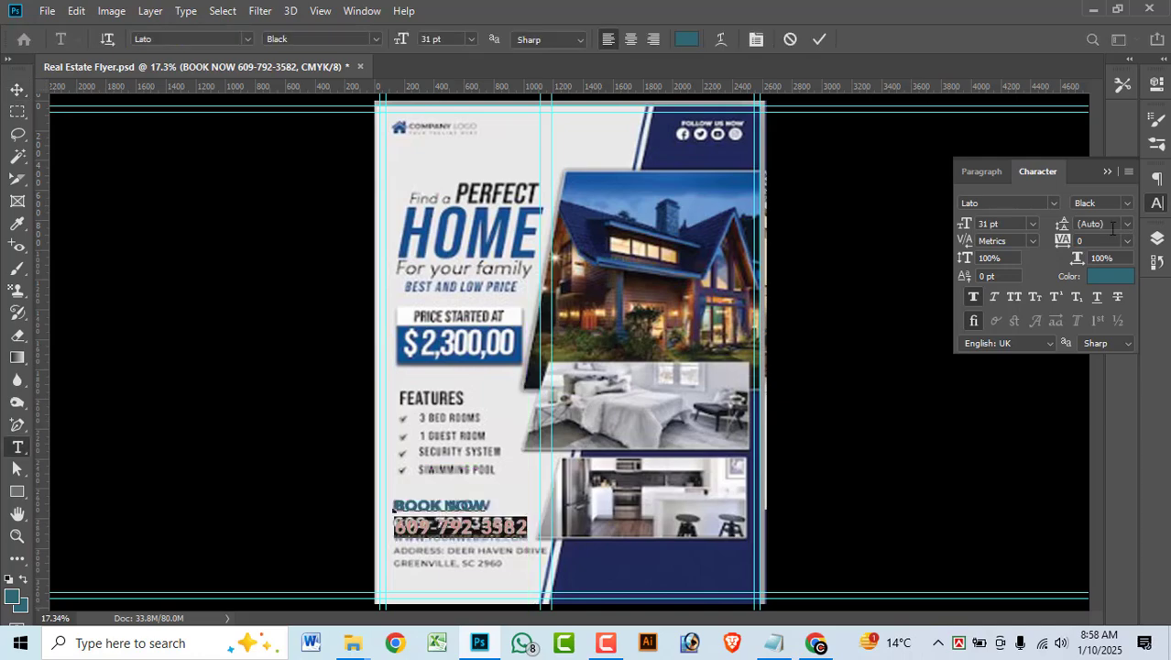
key(Up)
key(Up)
key(Up)
key(Down)
key(Down)
key(Down)
key(Down)
key(Down)
key(Down)
key(Down)
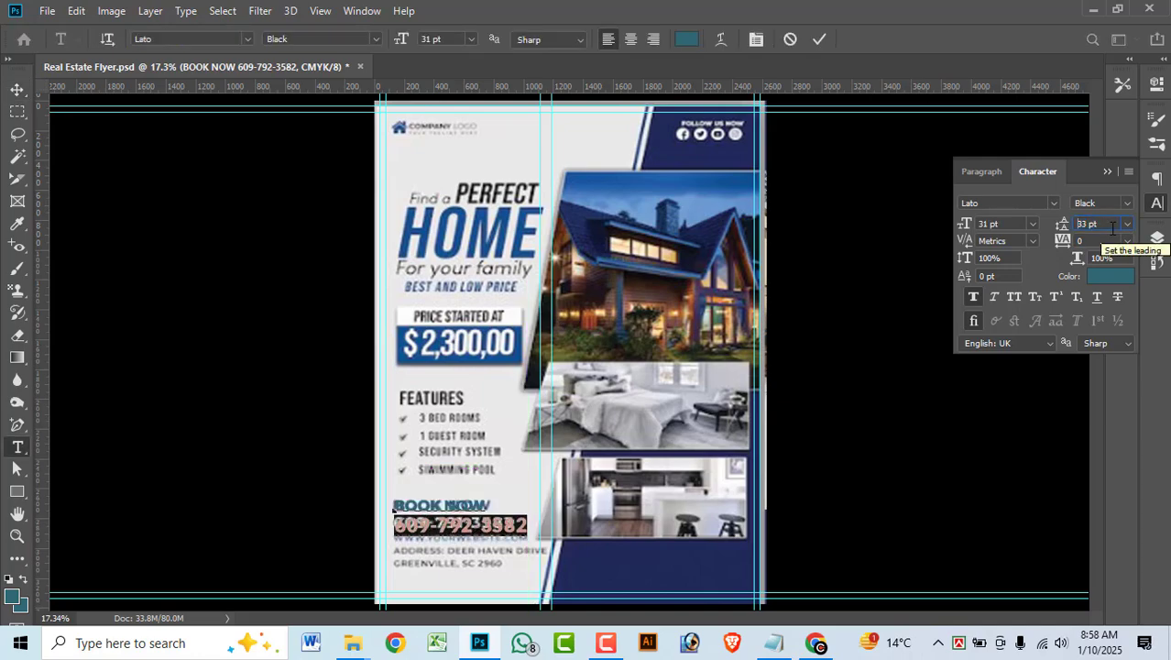
click(17, 89)
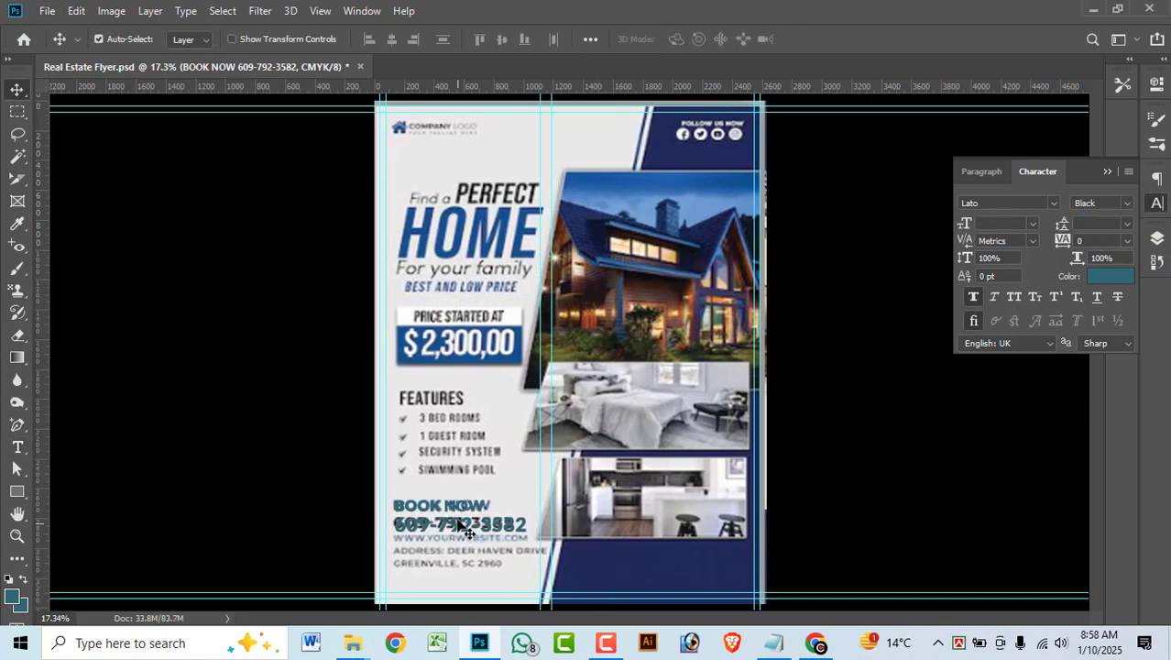
drag(461, 527, 458, 522)
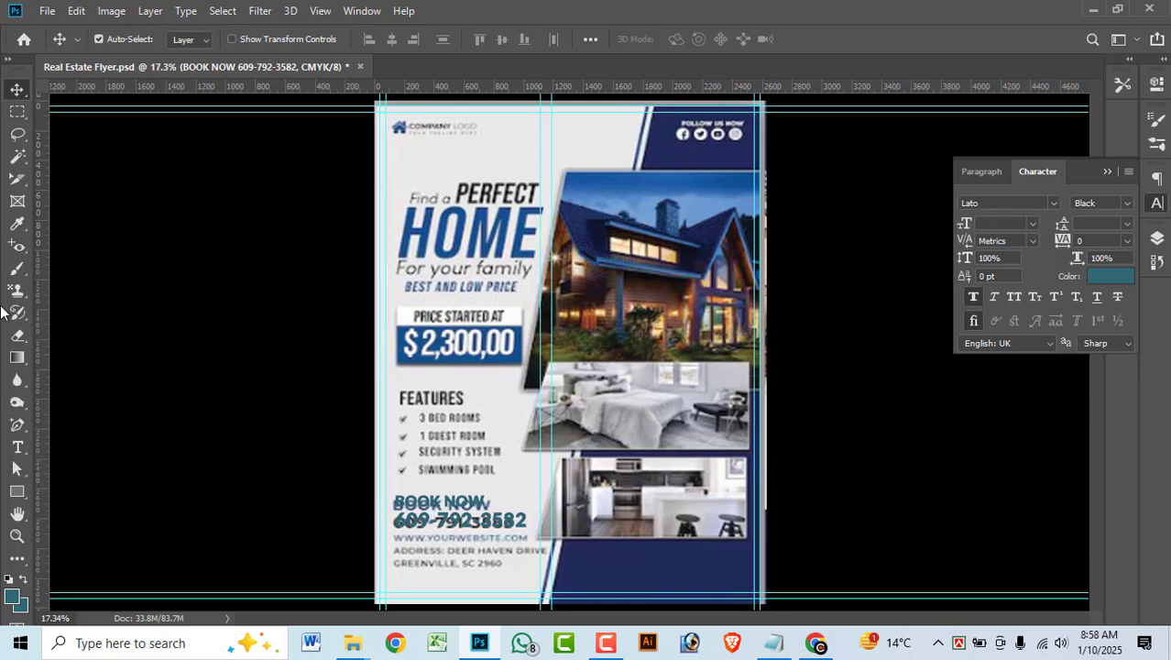
click(18, 447)
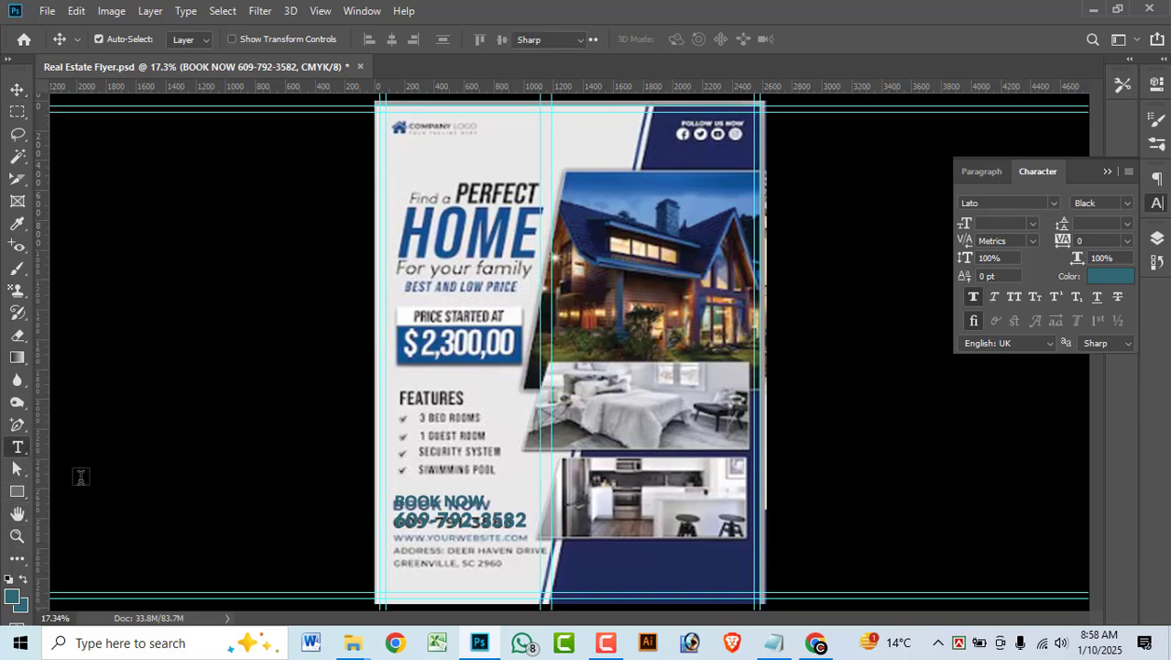
click(416, 552)
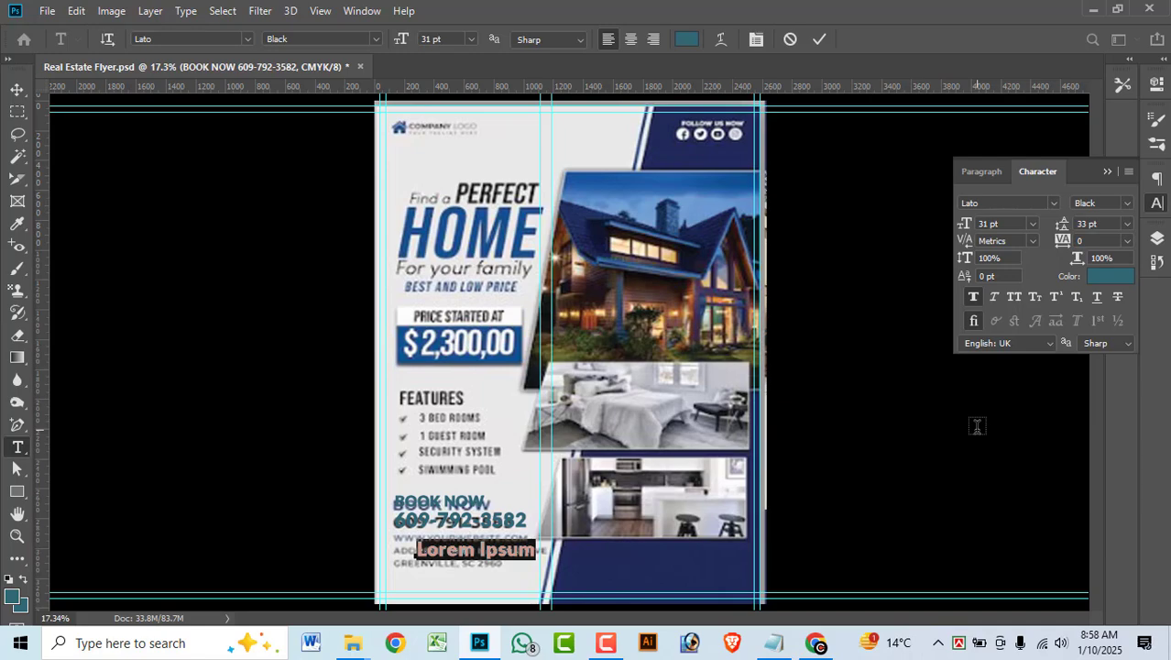
text(ww)
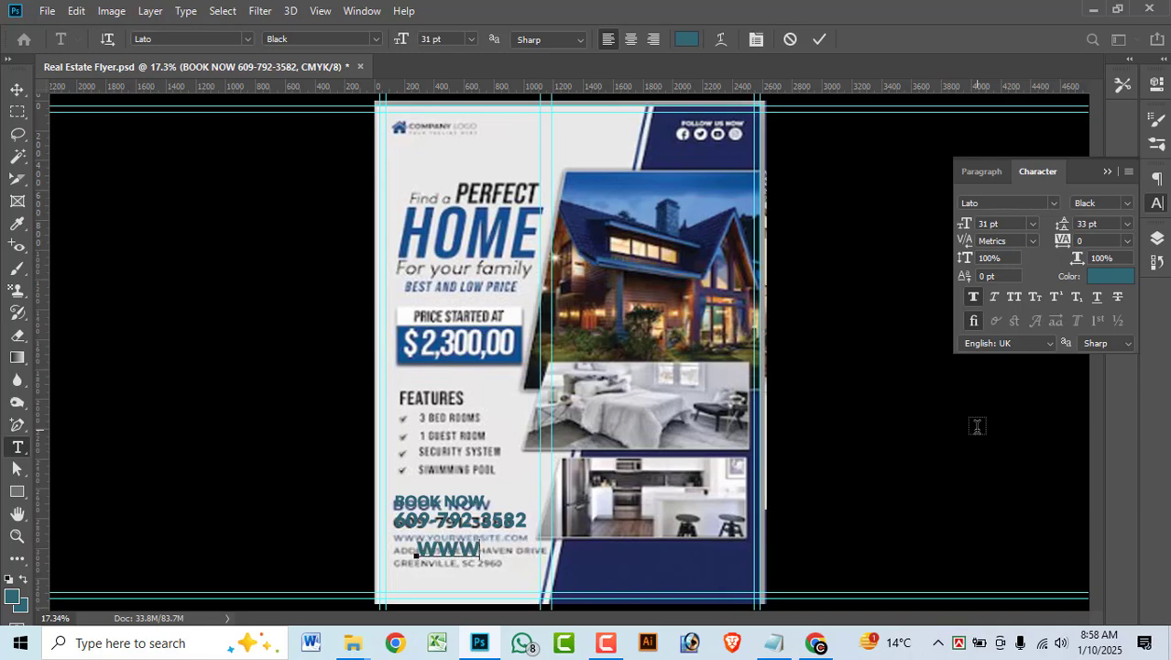
text(w.compa)
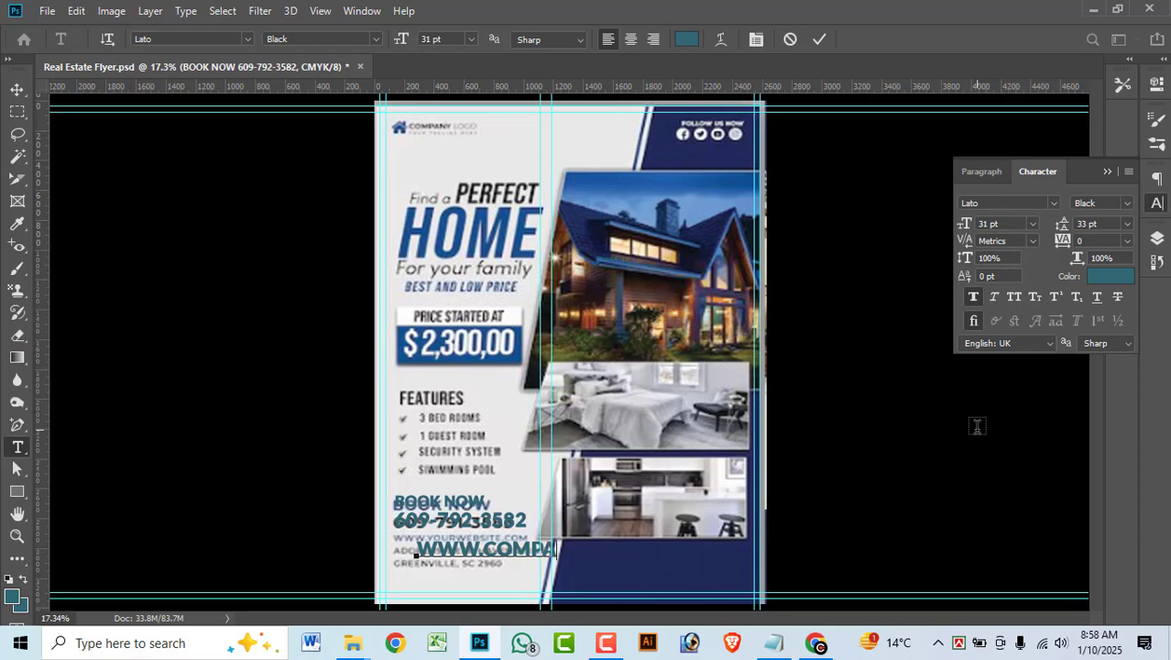
text(ny nem )
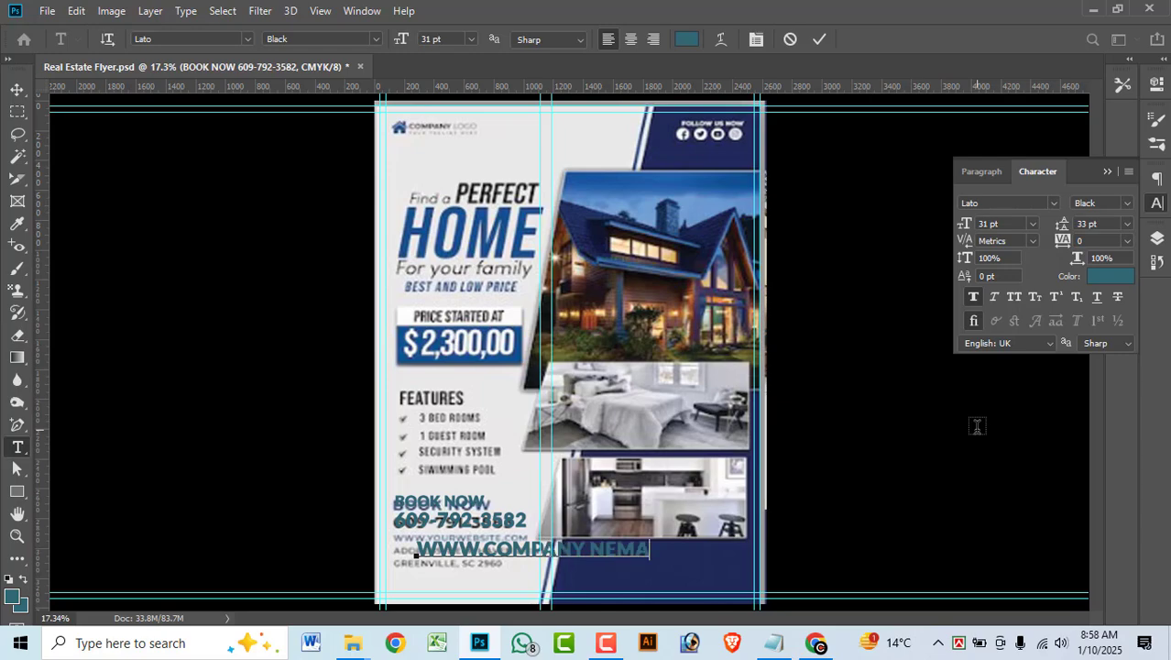
text(me.com)
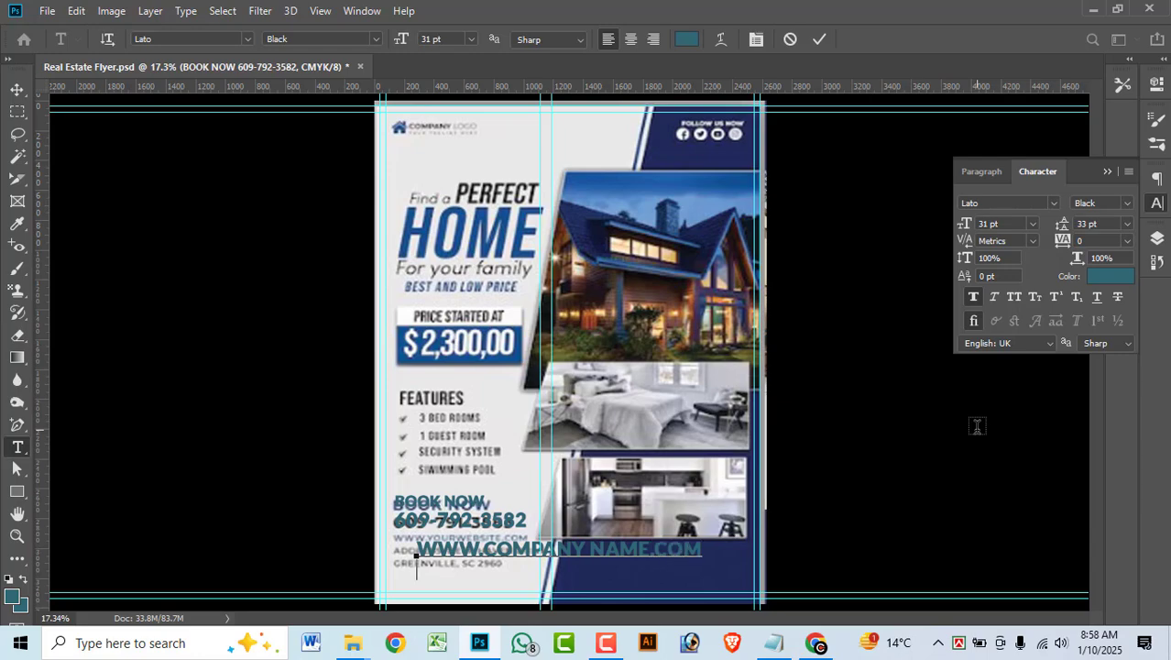
text(ADDRESS:)
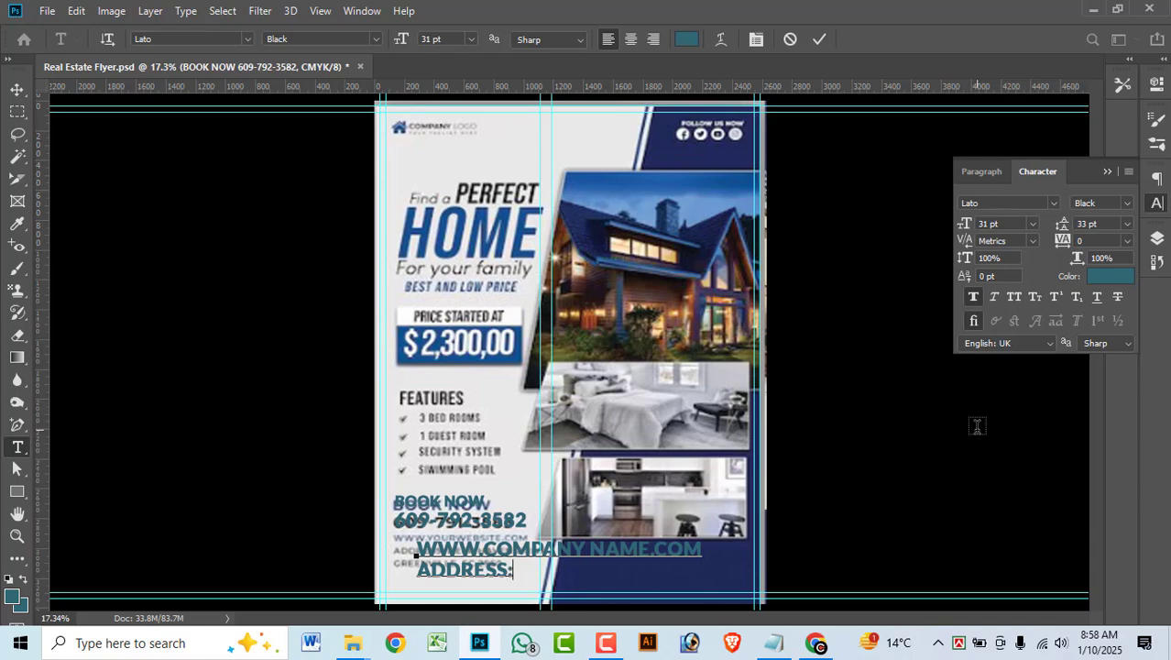
text( DAMYDYA)
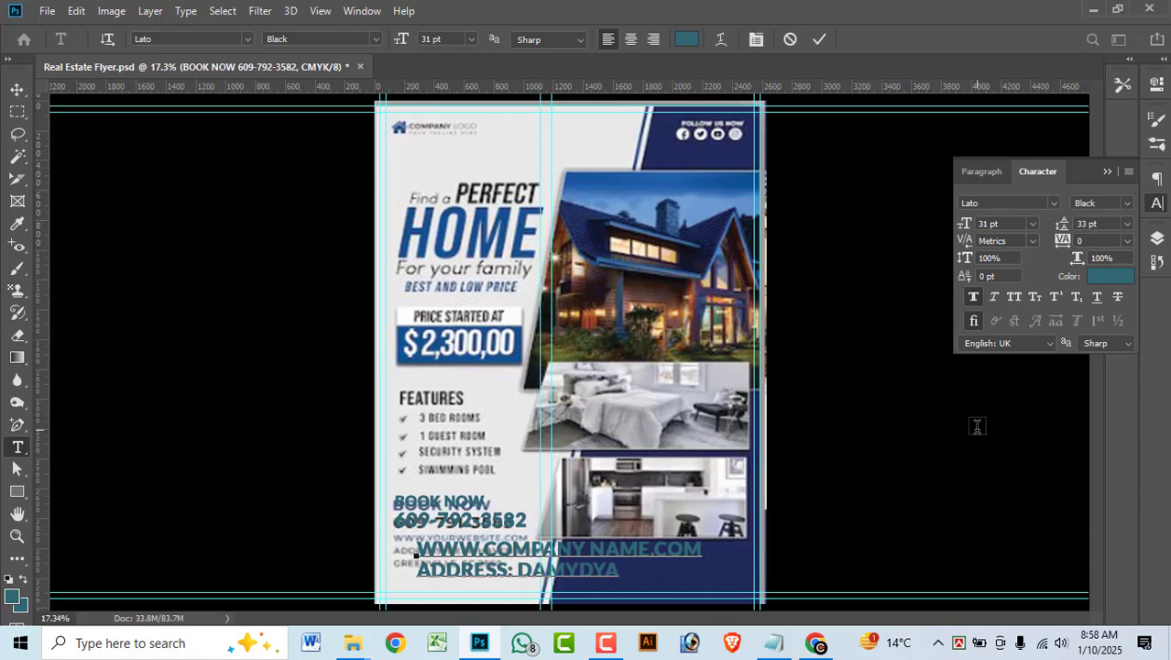
text(, SHARIAT)
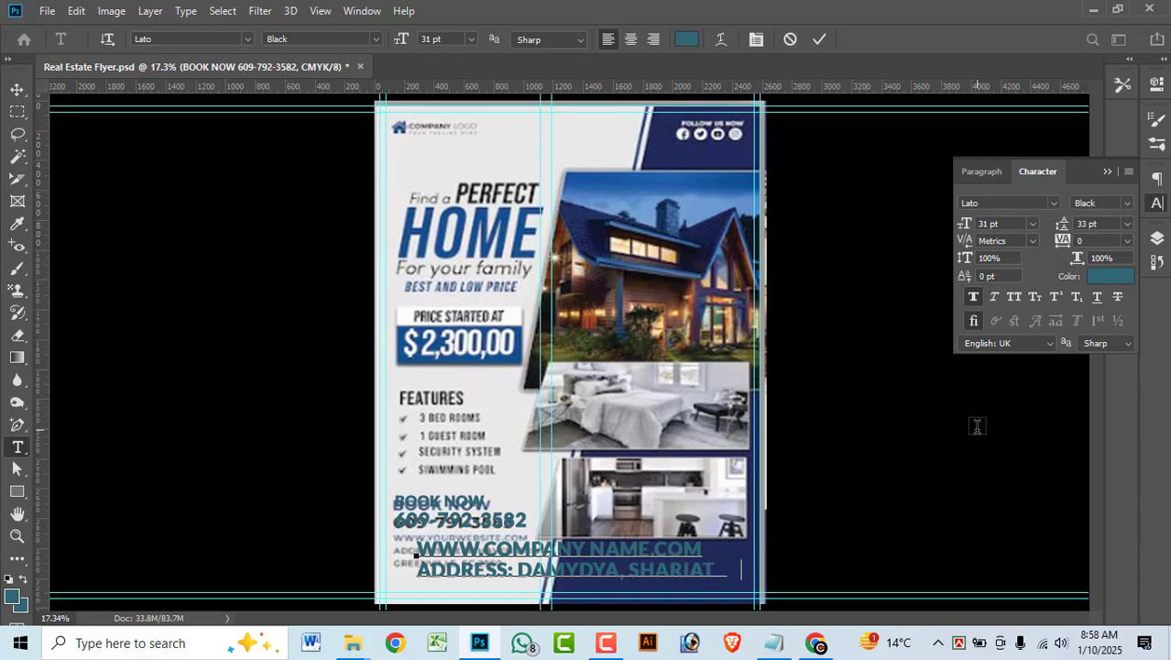
text(PUR)
Set the whole website and address text to Lato Regular at 20 pt, with faux bold off and automatic leading.
key(ctrl+a)
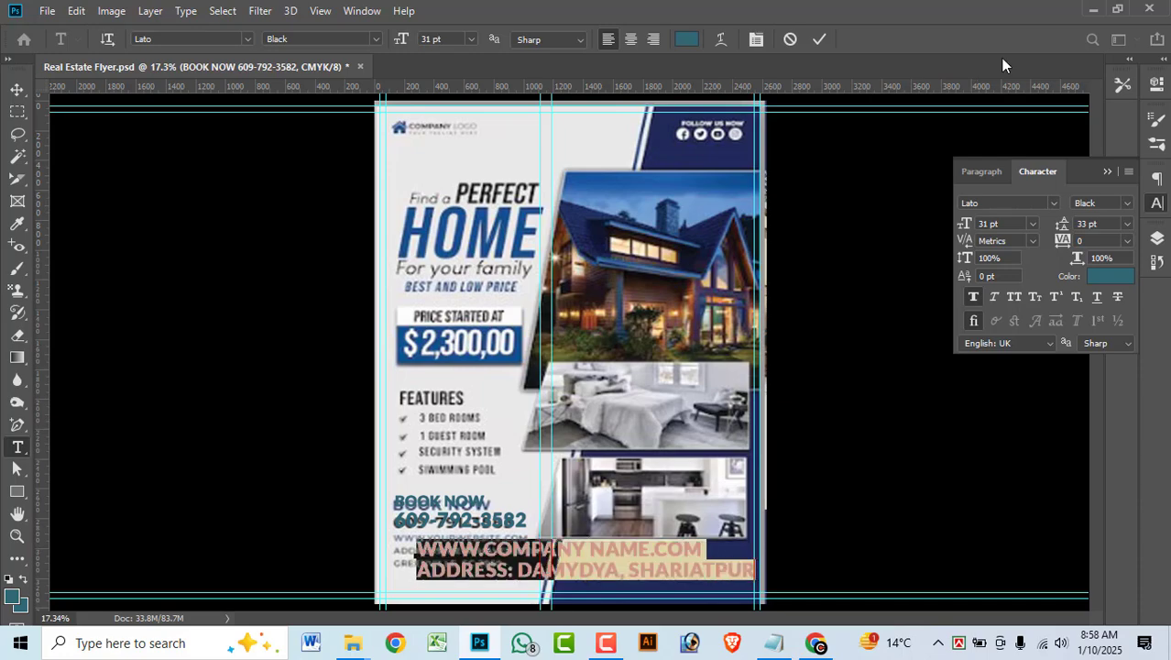
click(1130, 209)
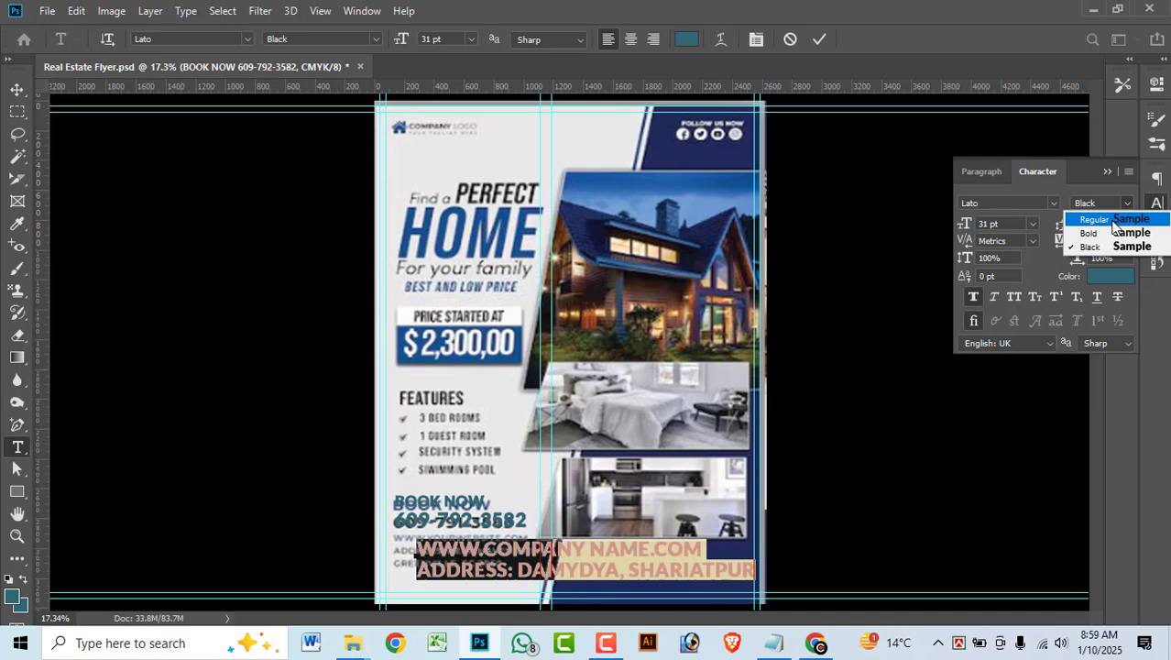
click(1017, 217)
click(979, 303)
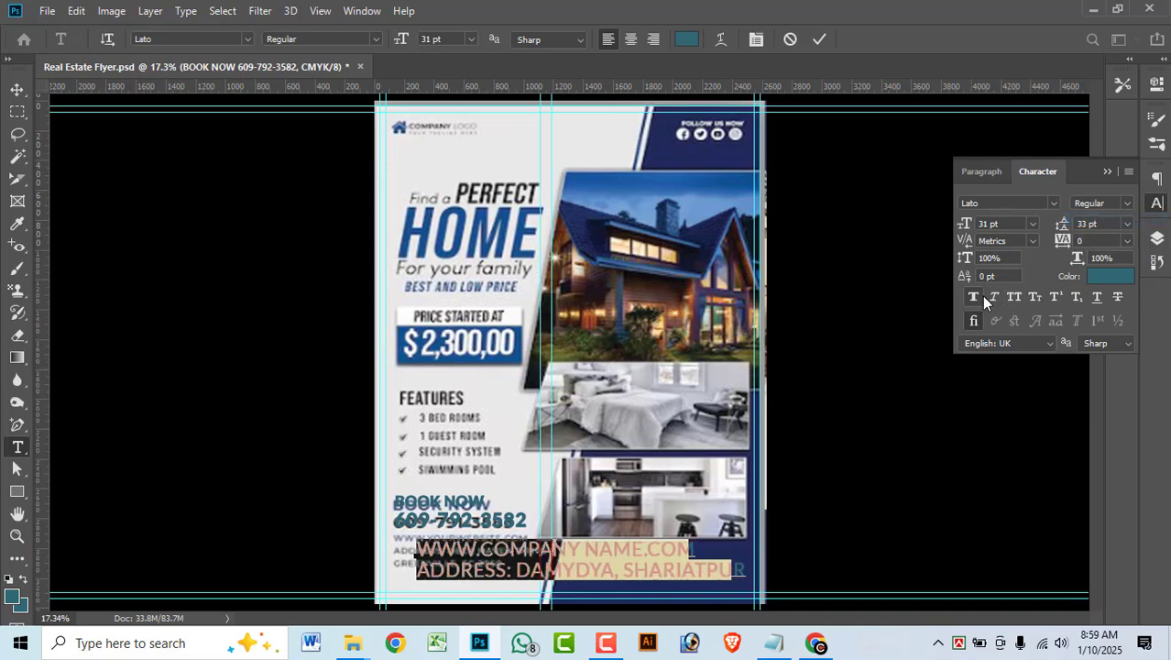
click(1014, 227)
scroll(1015, 226, down, 6)
scroll(1014, 227, down, 5)
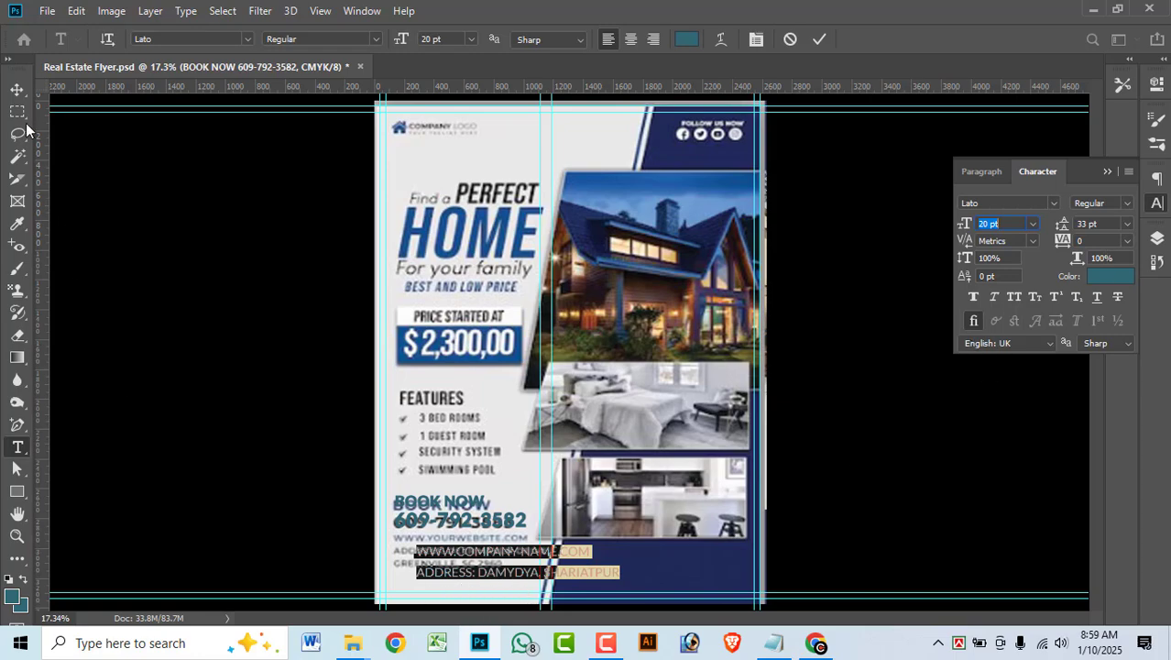
click(1126, 225)
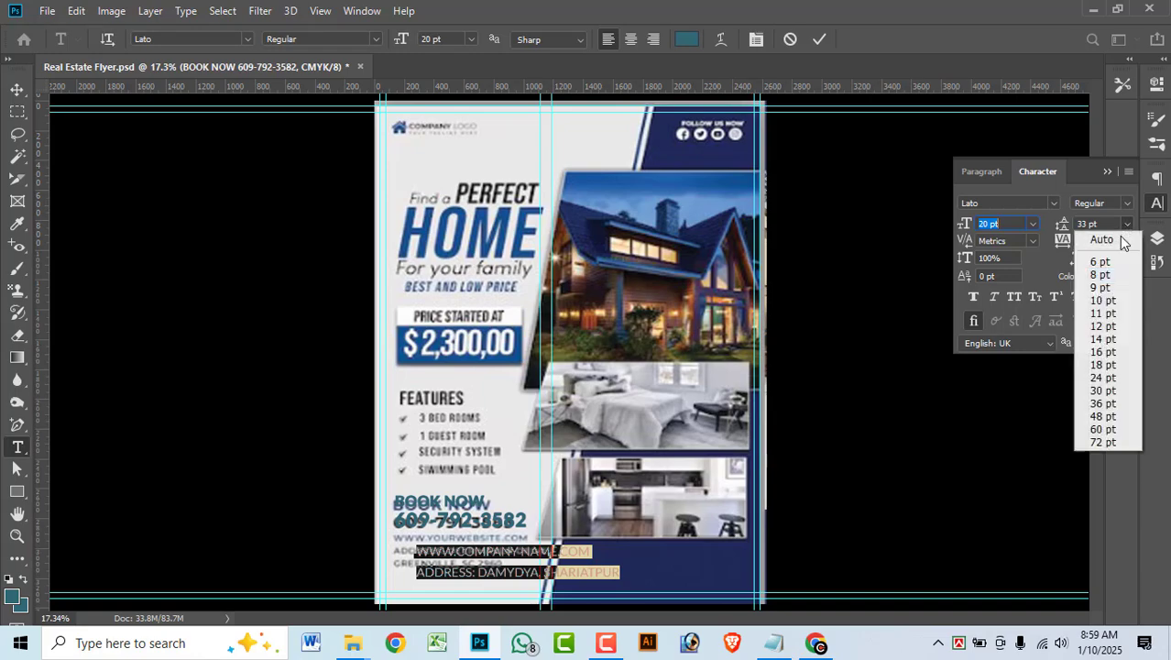
click(1103, 241)
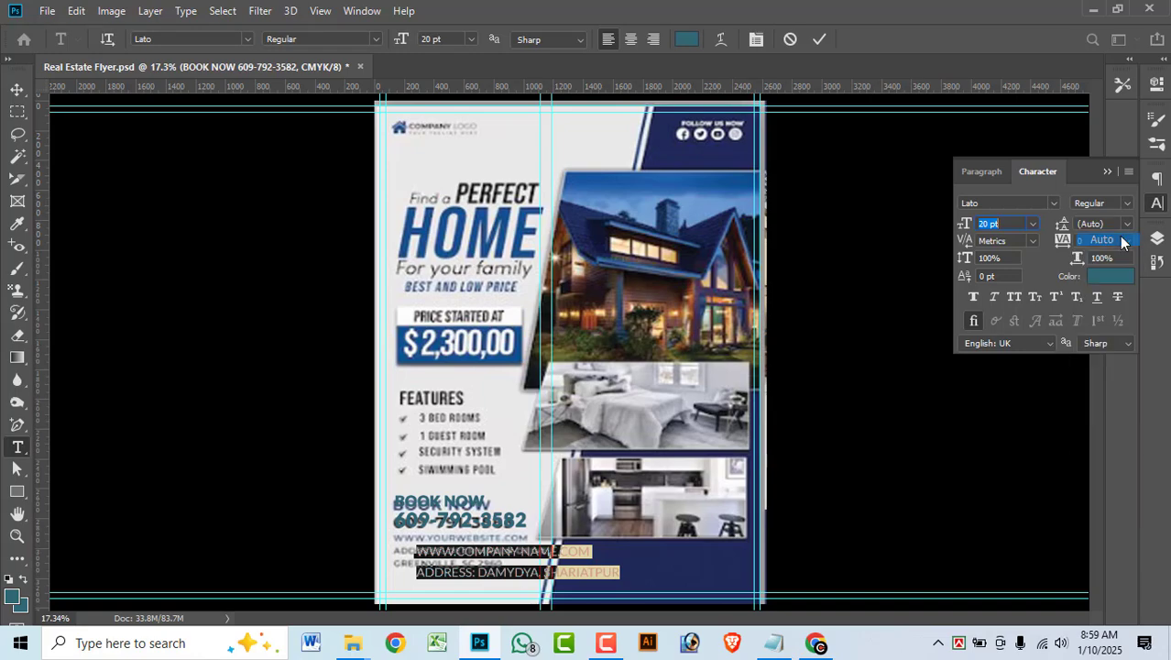
Move the website and address text directly below the phone number, aligned with its start, and reduce it to 14 pt.
click(349, 600)
drag(486, 572, 460, 563)
double_click(461, 563)
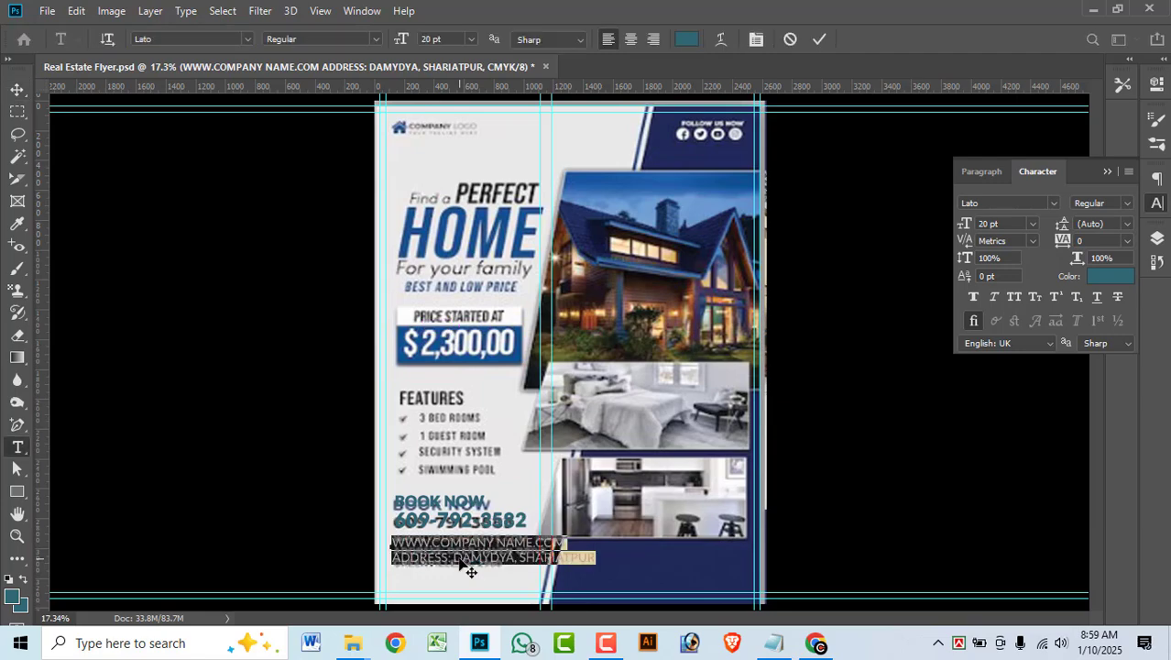
click(1005, 223)
scroll(1006, 223, down, 9)
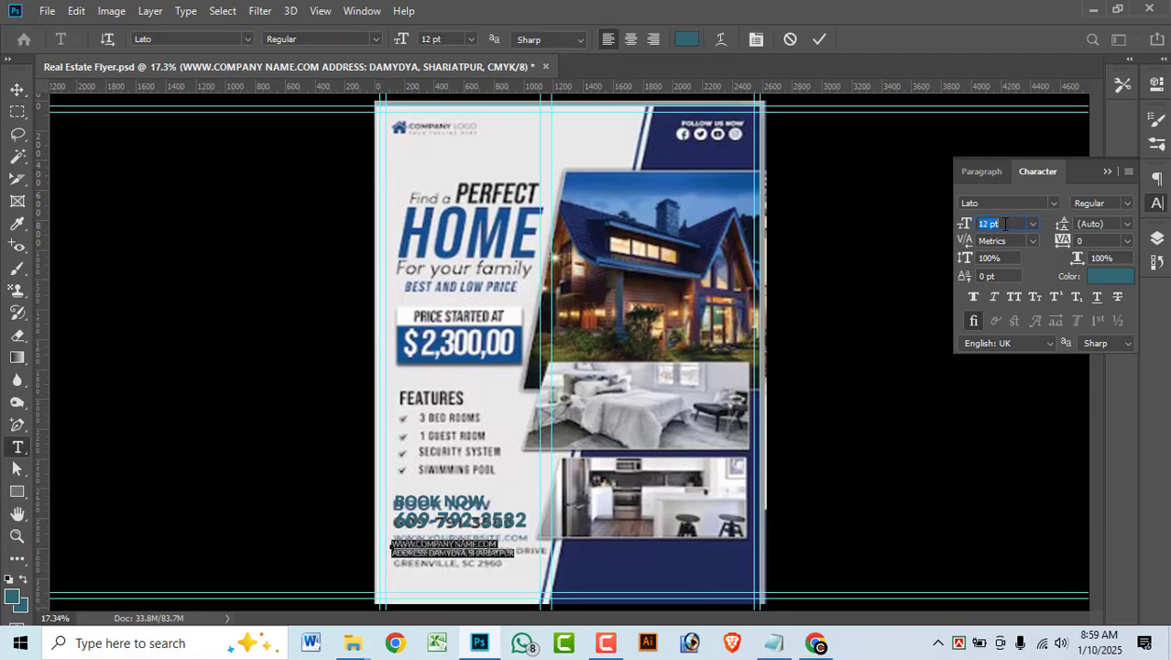
scroll(1006, 224, up, 3)
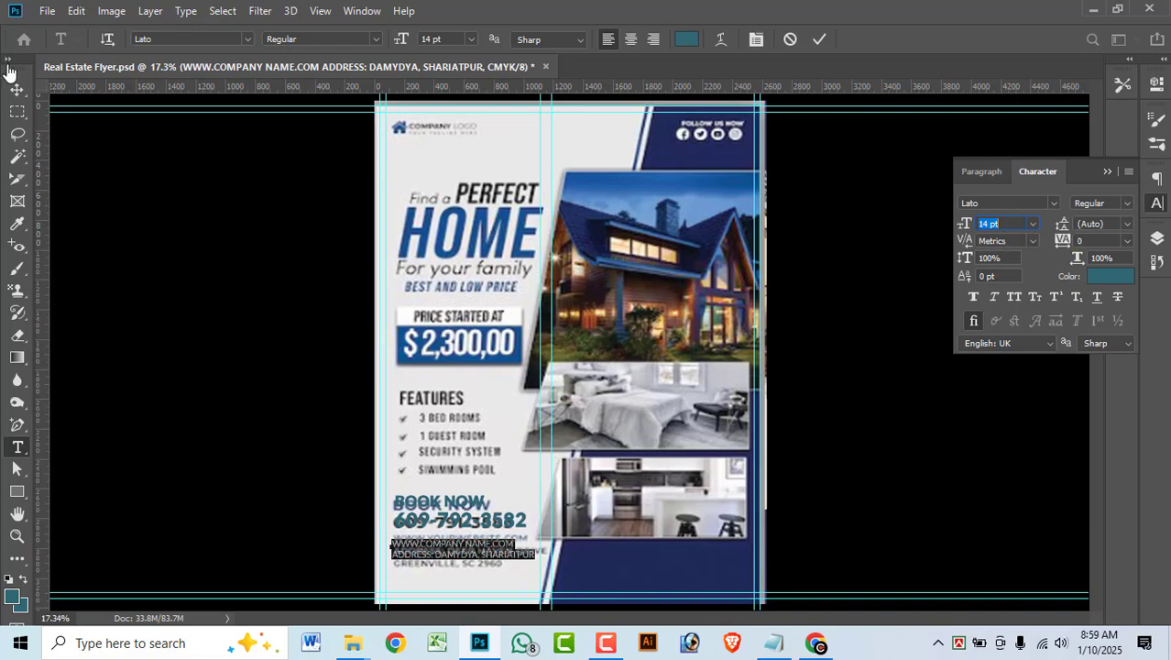
click(18, 90)
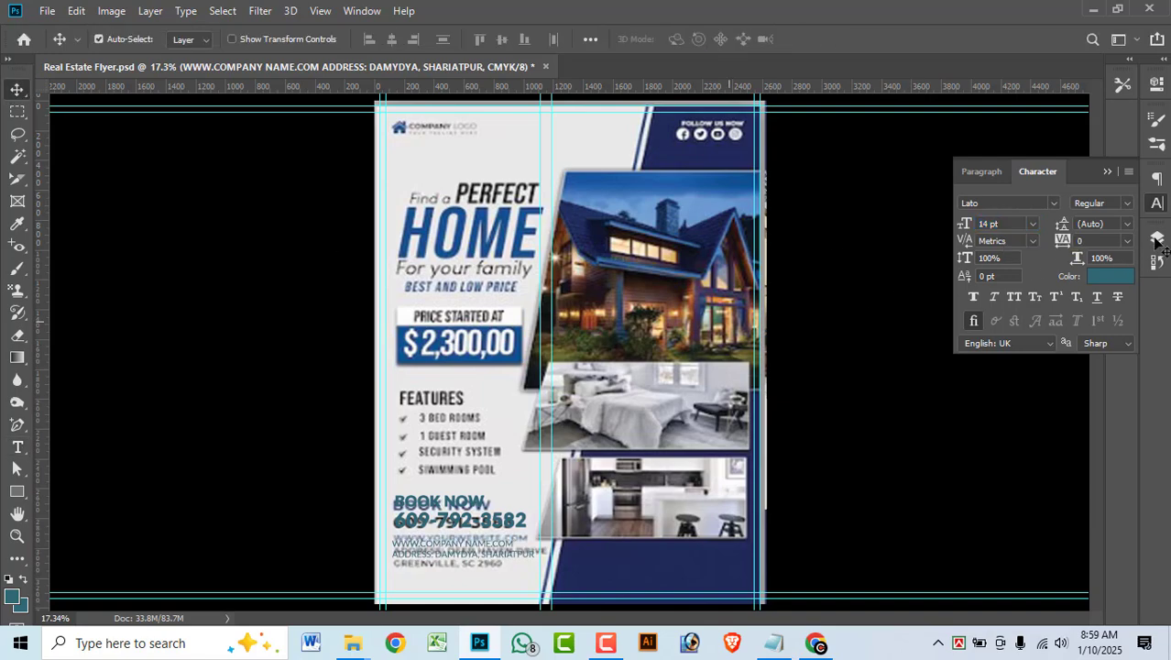
Hide the reference image (Layer 1) to check the flyer, move it to the top of the layer stack, and show it again.
click(1157, 239)
click(950, 409)
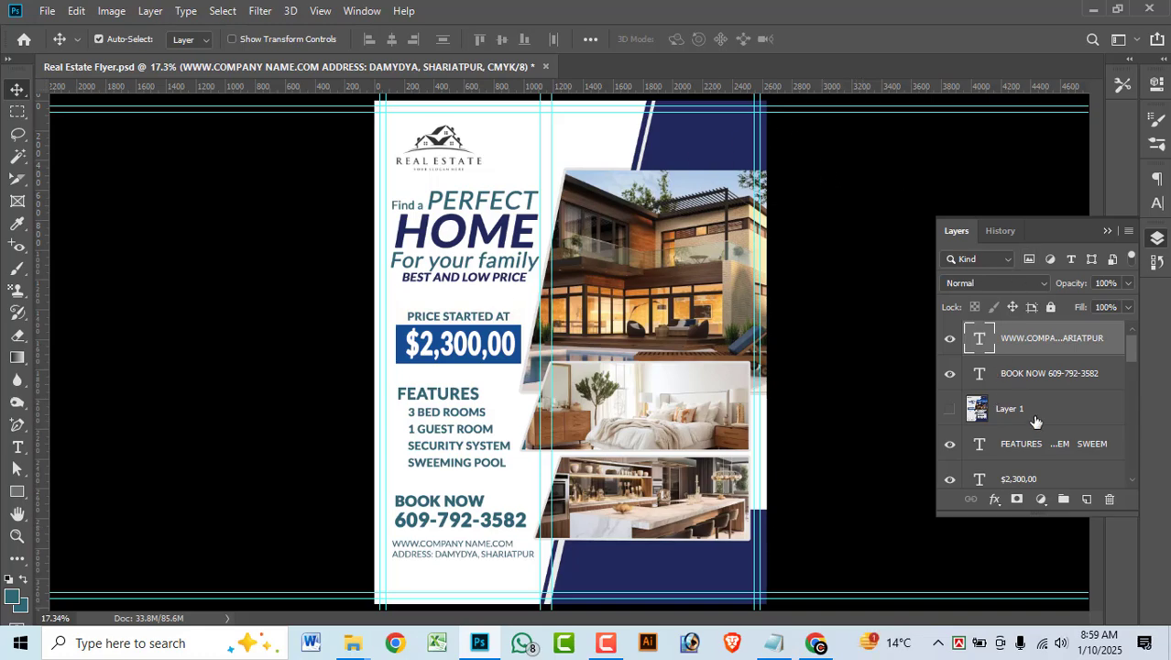
drag(1035, 420, 1023, 335)
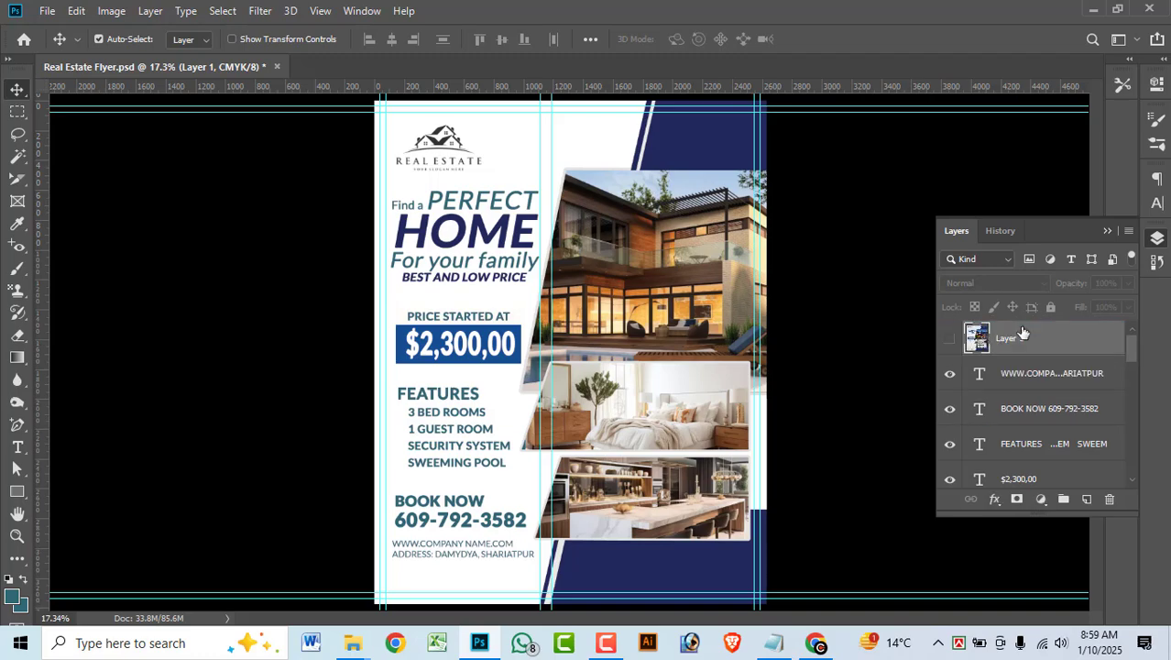
click(951, 339)
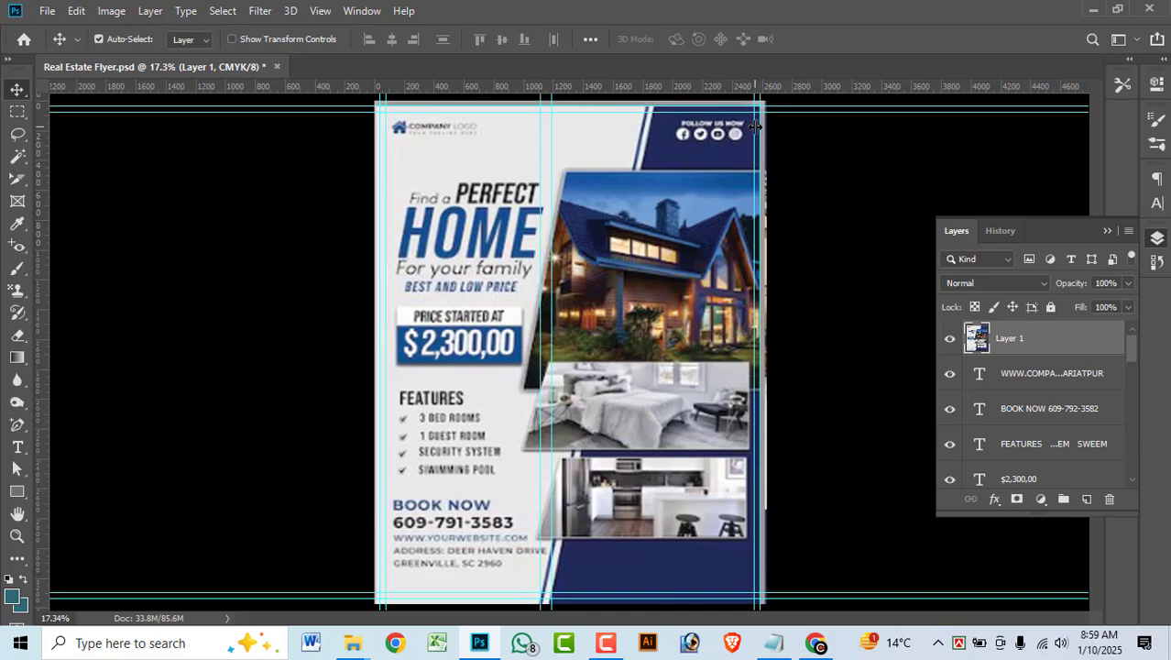
Switch to Chrome and search Google Images for "FB ICON PNG".
click(815, 644)
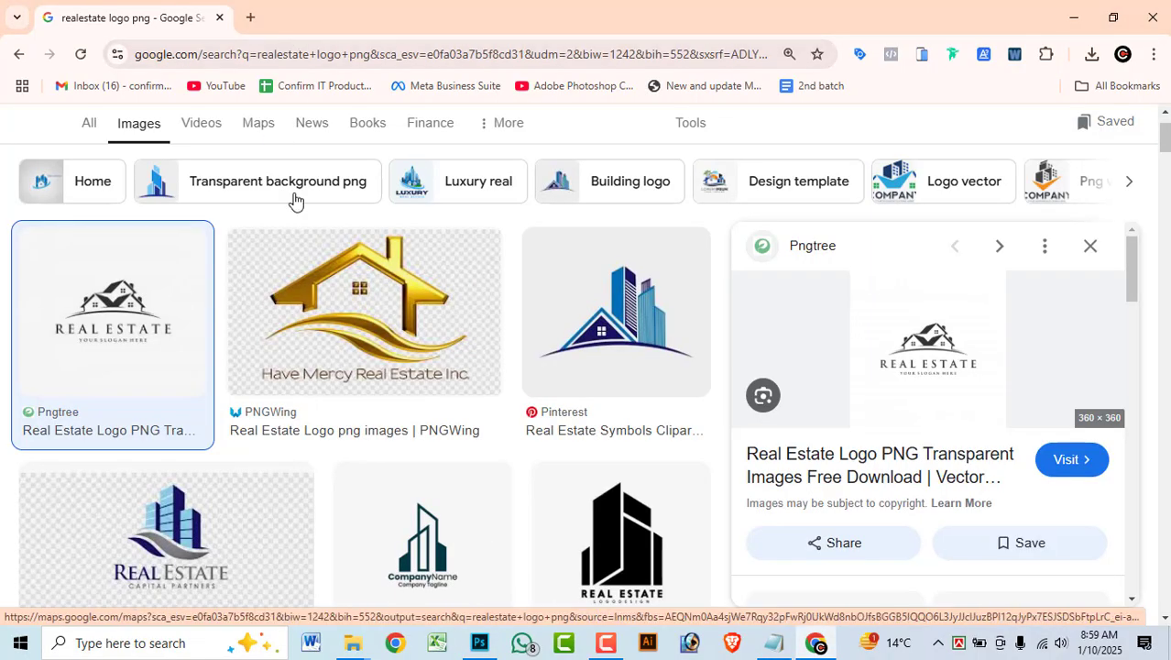
scroll(294, 200, up, 1)
drag(369, 154, 0, 139)
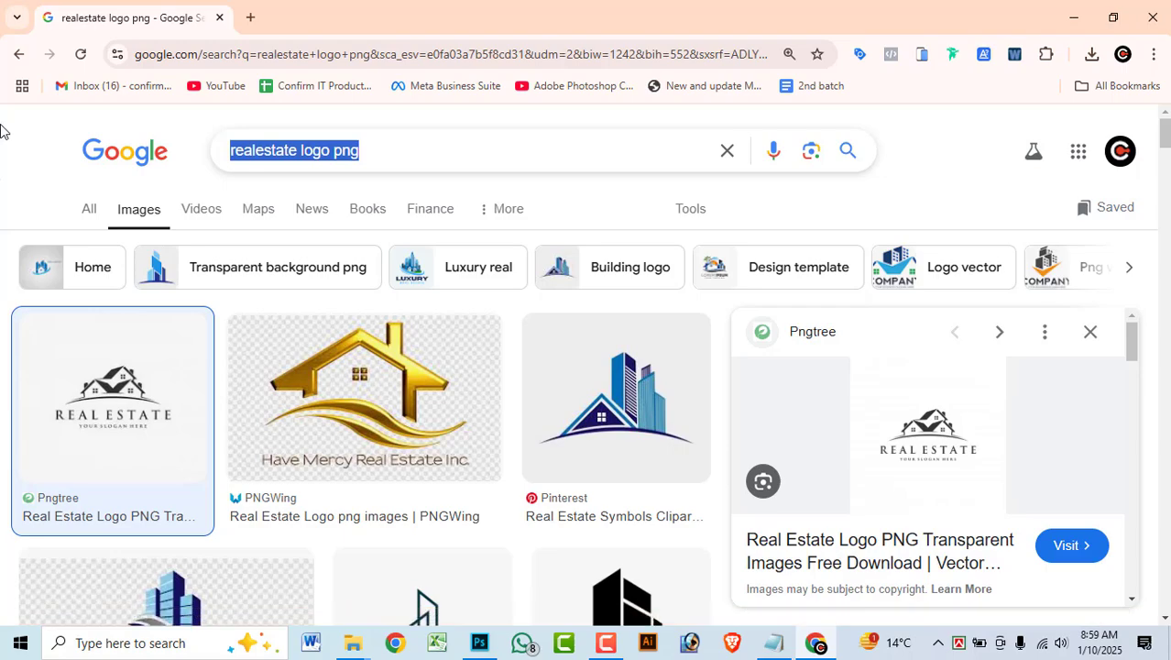
text(FA)
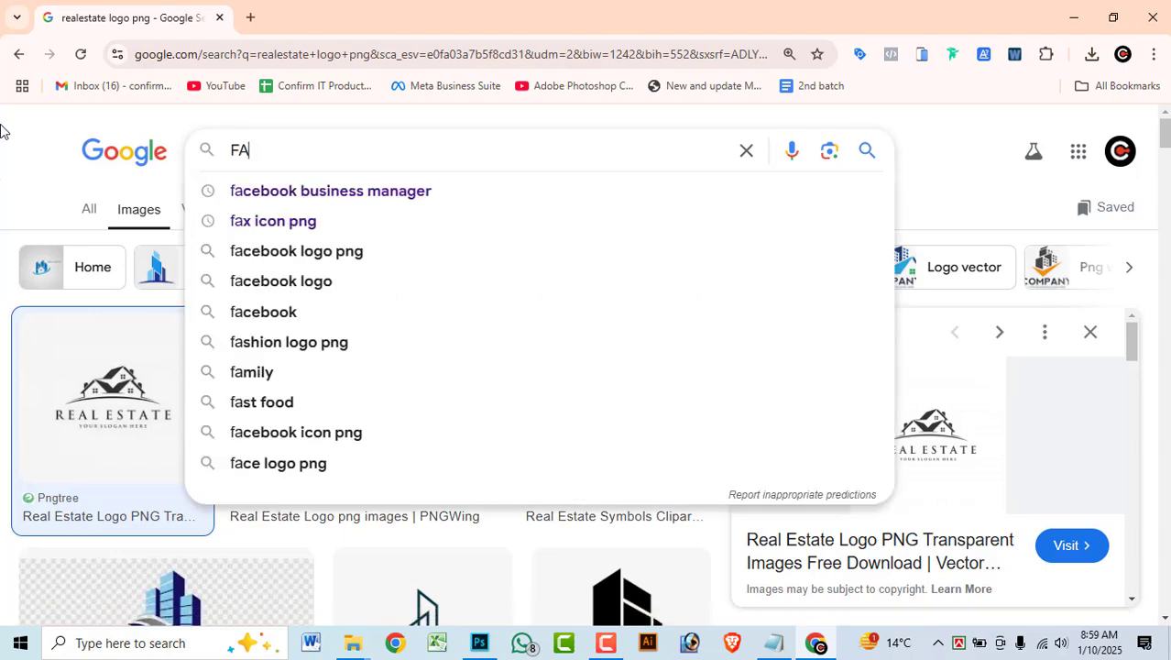
key(BackSpace)
text(B ICON PNG)
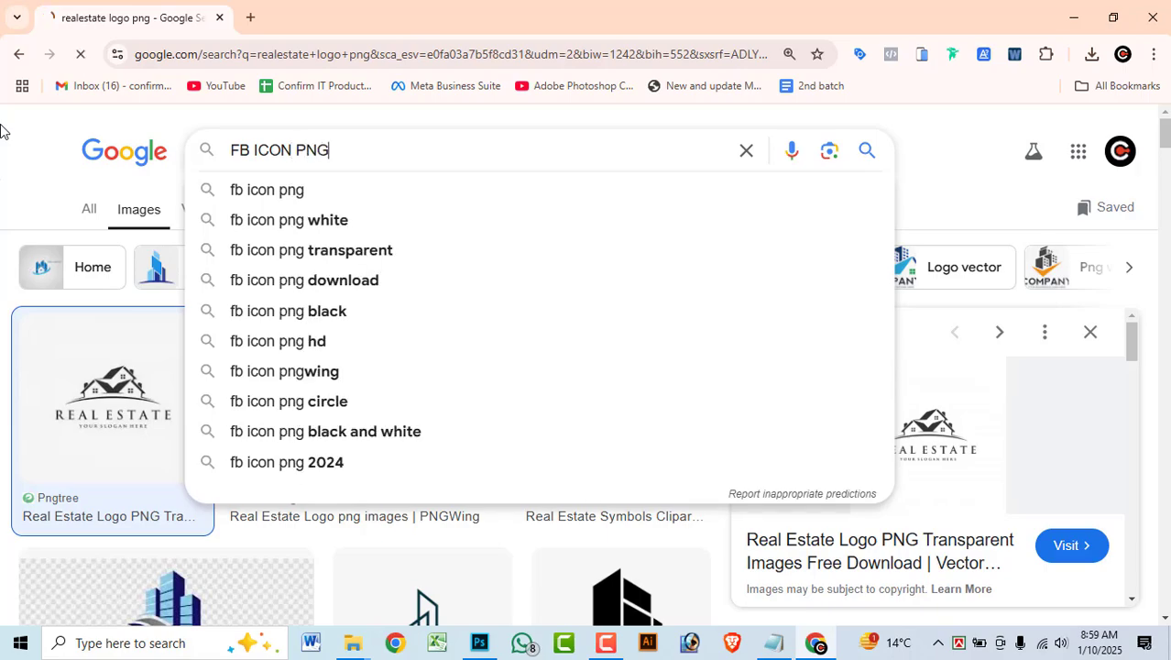
Run the Facebook icon search and save the black round Icons8 icon to the Desktop as the PNG facebook-new.
key(Return)
scroll(669, 365, down, 2)
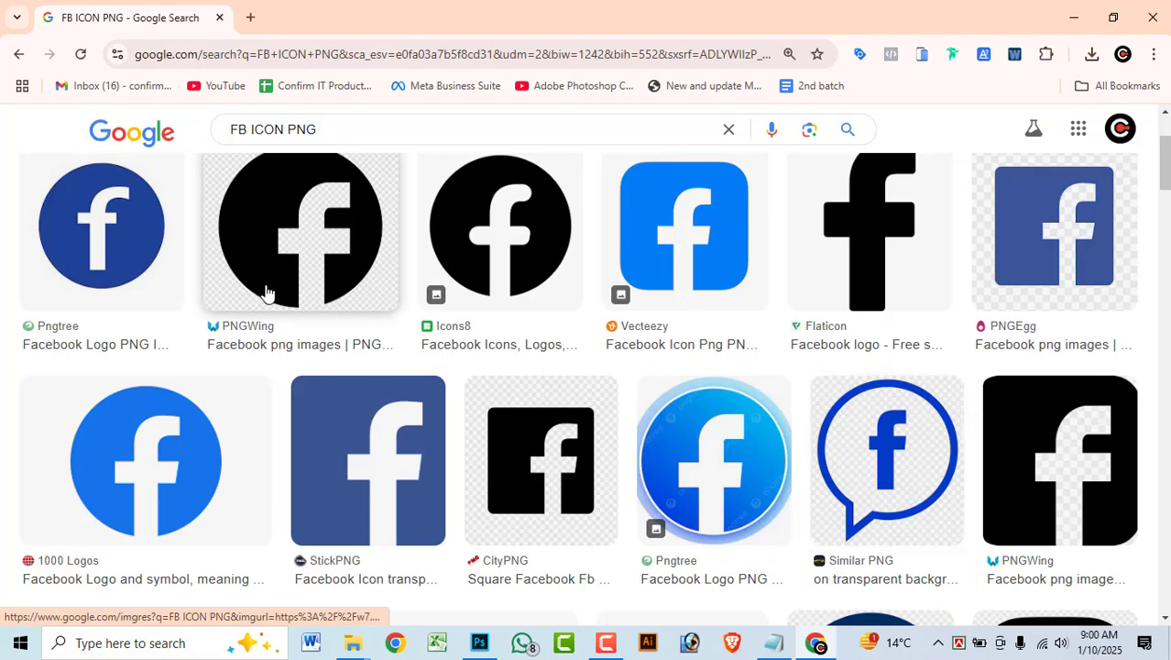
click(522, 262)
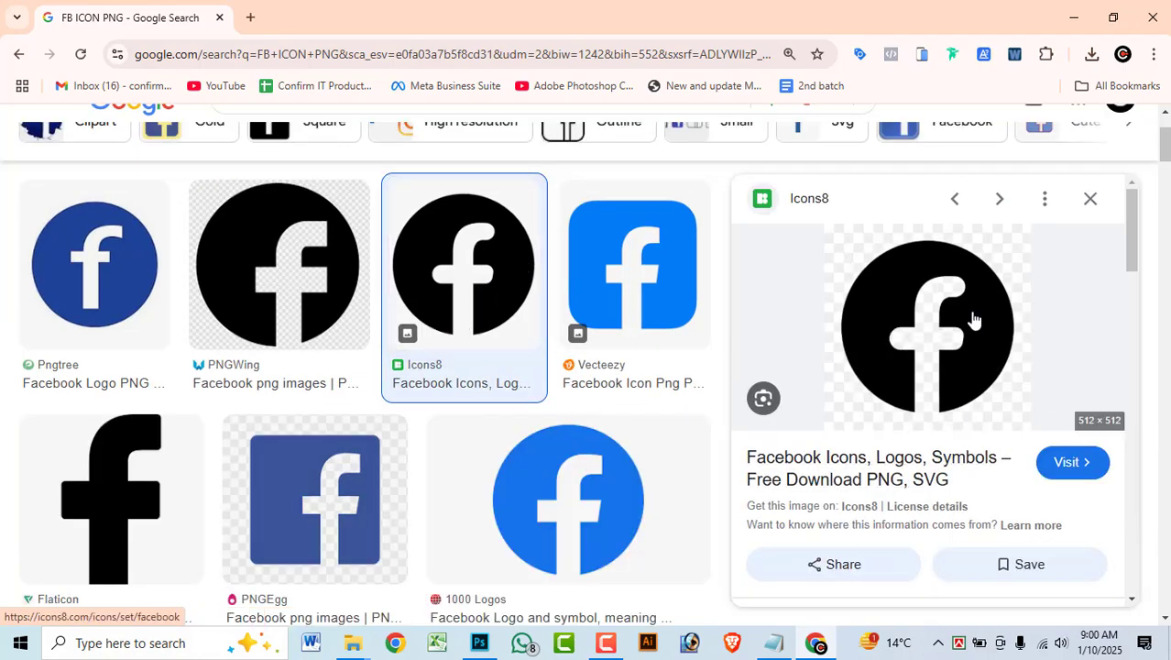
right_click(970, 313)
click(783, 574)
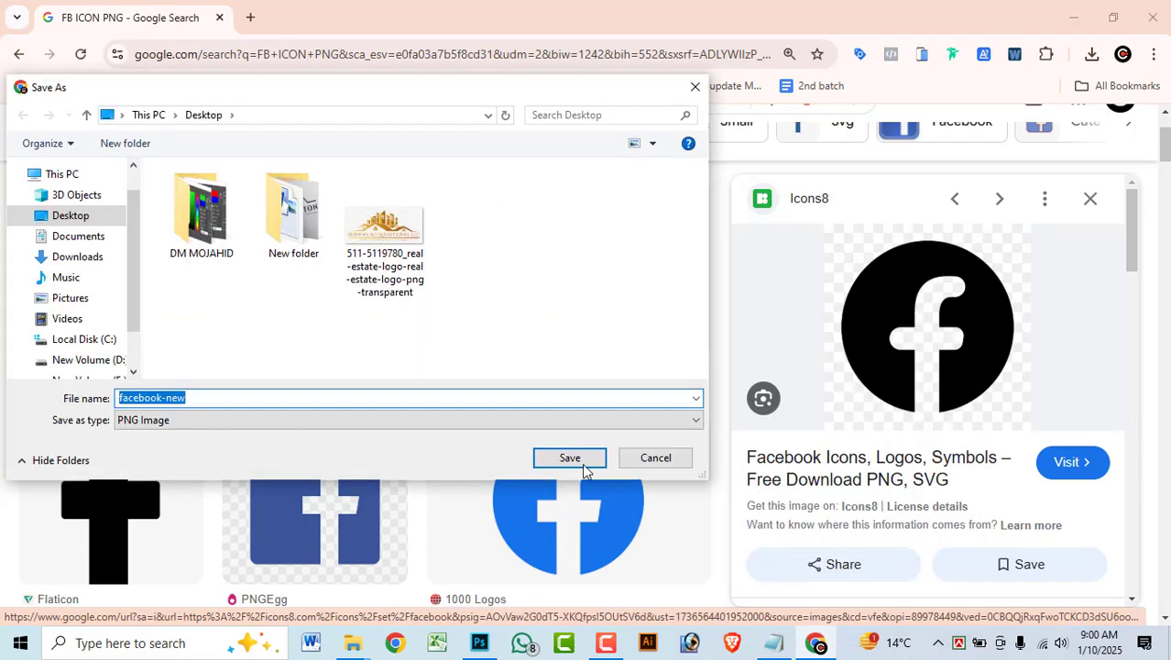
click(584, 462)
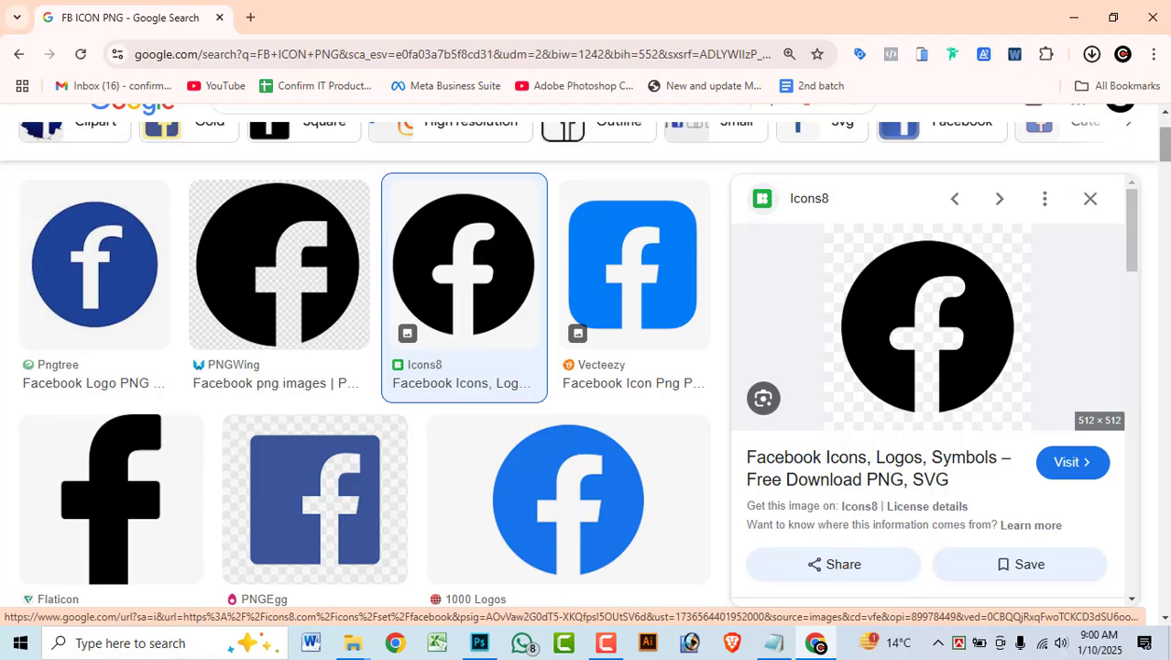
Open the saved facebook-new image from its folder in Photoshop as a separate document and centre the icon on its canvas.
click(1044, 94)
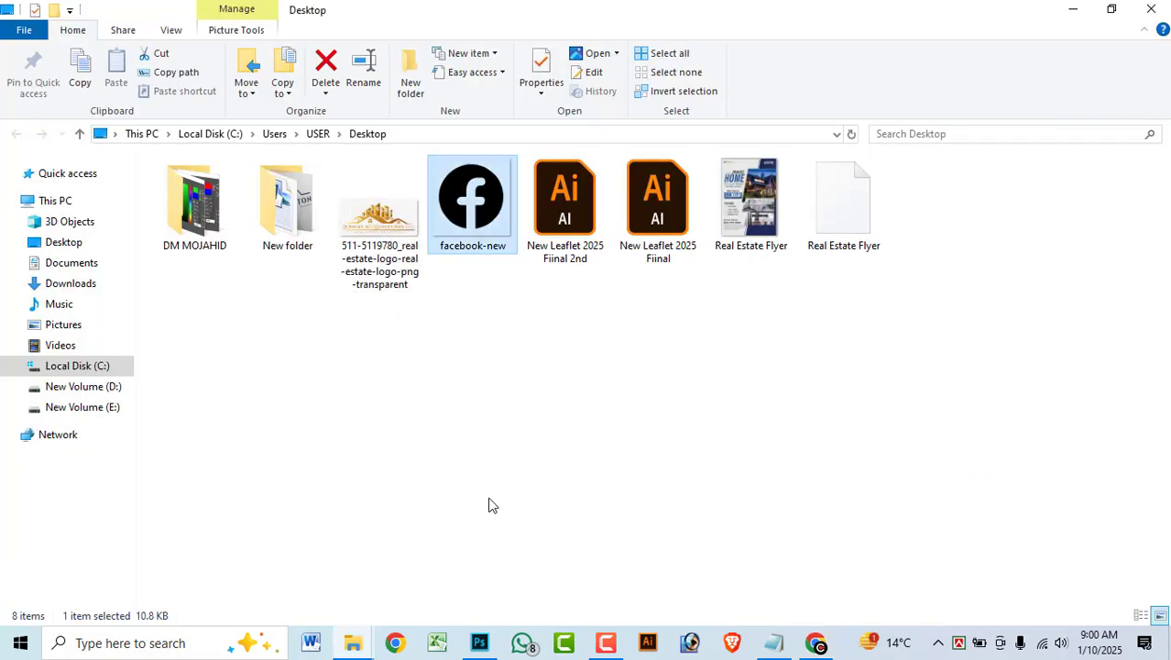
drag(495, 206, 672, 186)
drag(597, 75, 598, 69)
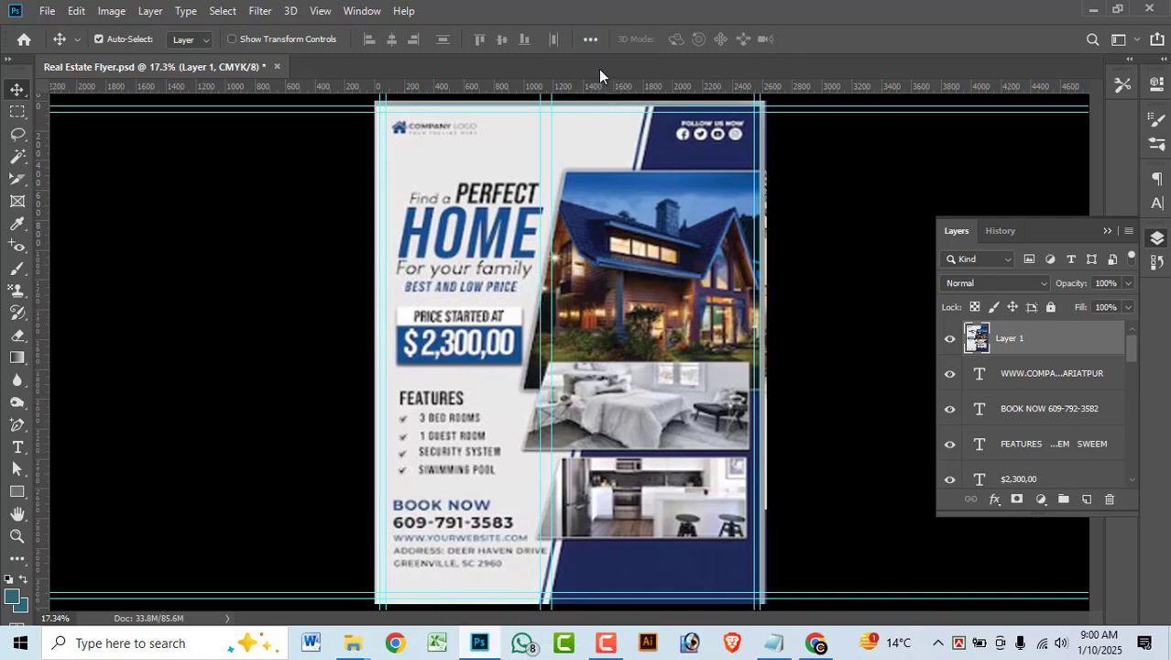
drag(720, 317, 426, 128)
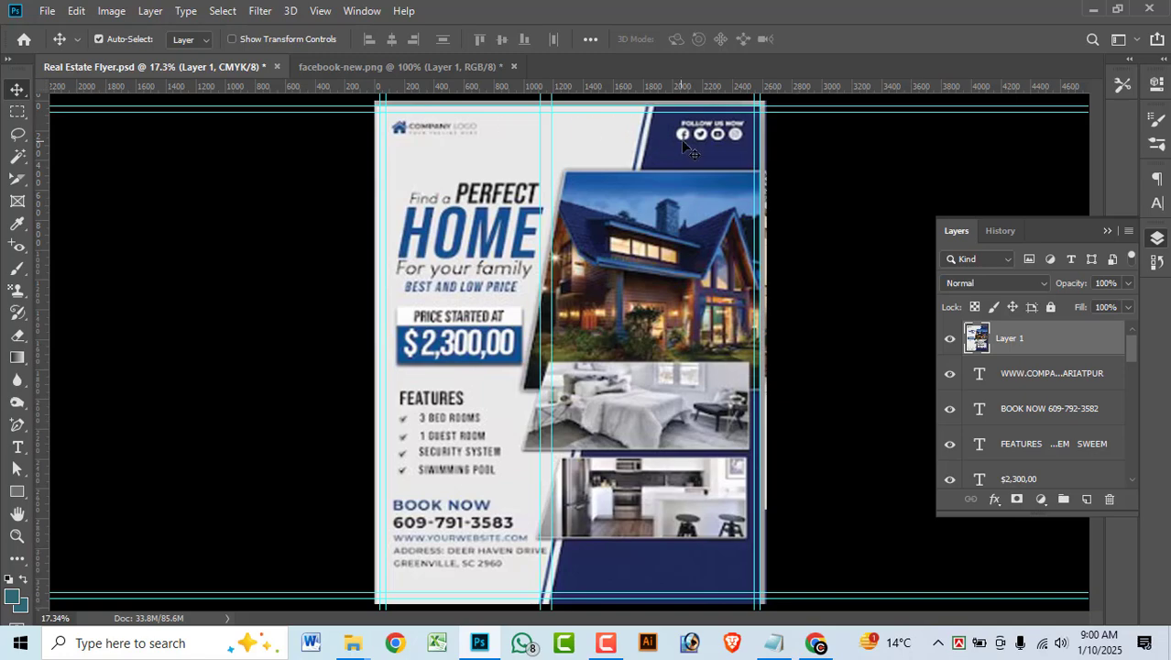
click(455, 64)
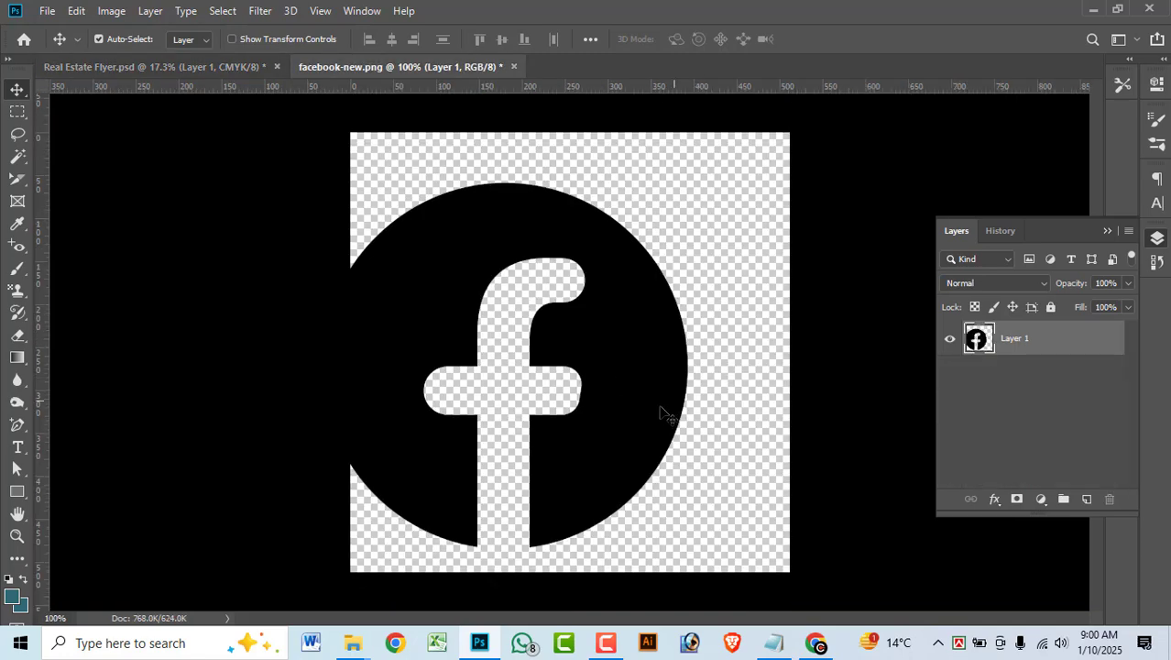
drag(630, 385, 706, 369)
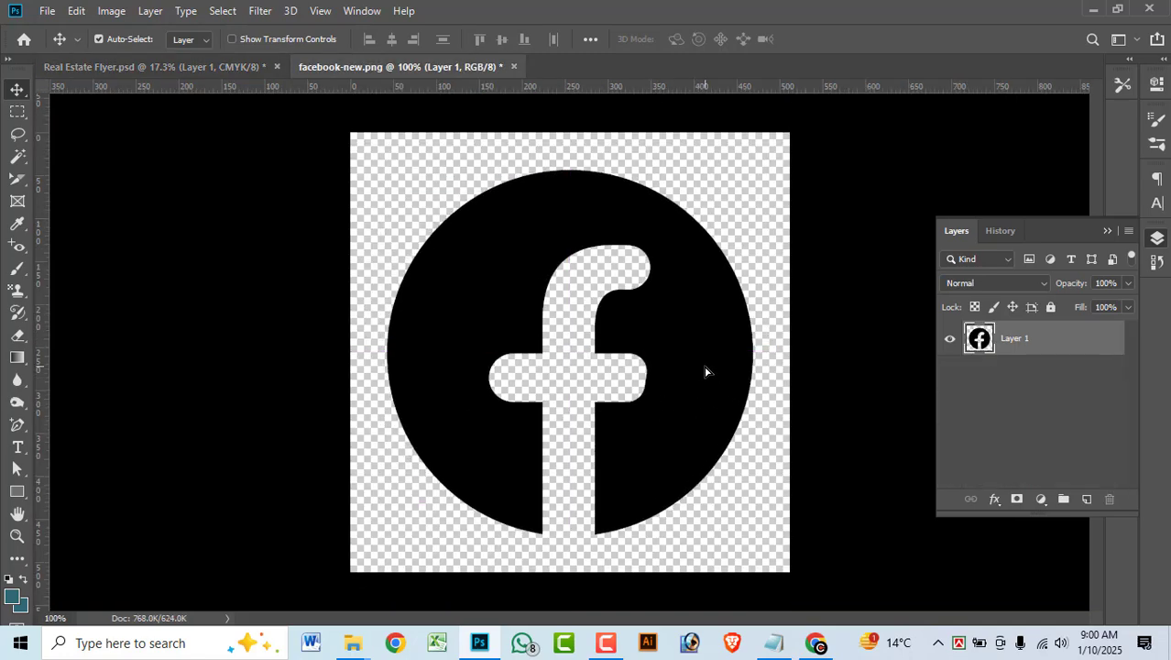
Set the foreground colour to white and fill the black Facebook icon with it using the Paint Bucket tool.
click(13, 598)
drag(692, 460, 661, 290)
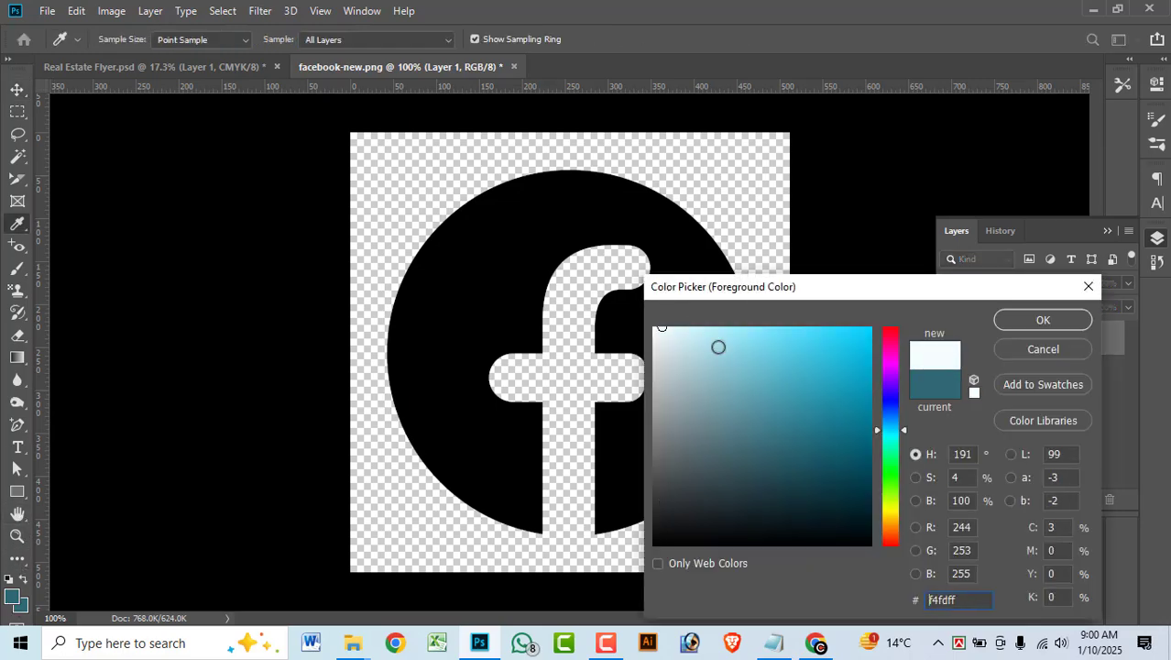
drag(712, 360, 643, 321)
click(1031, 320)
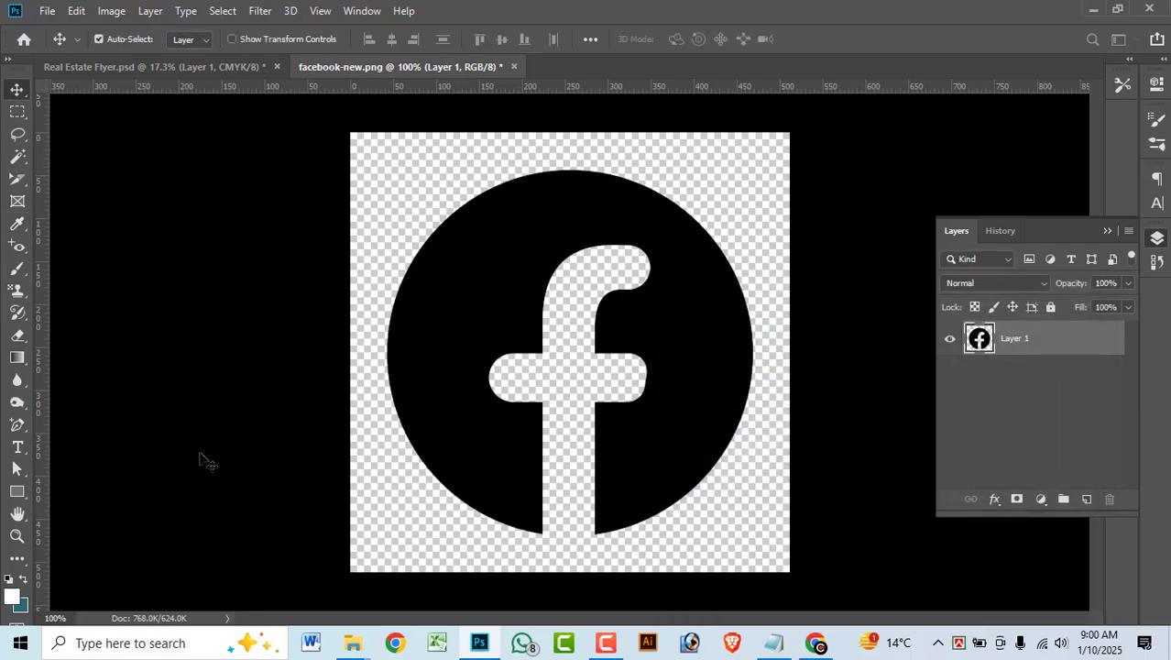
click(19, 362)
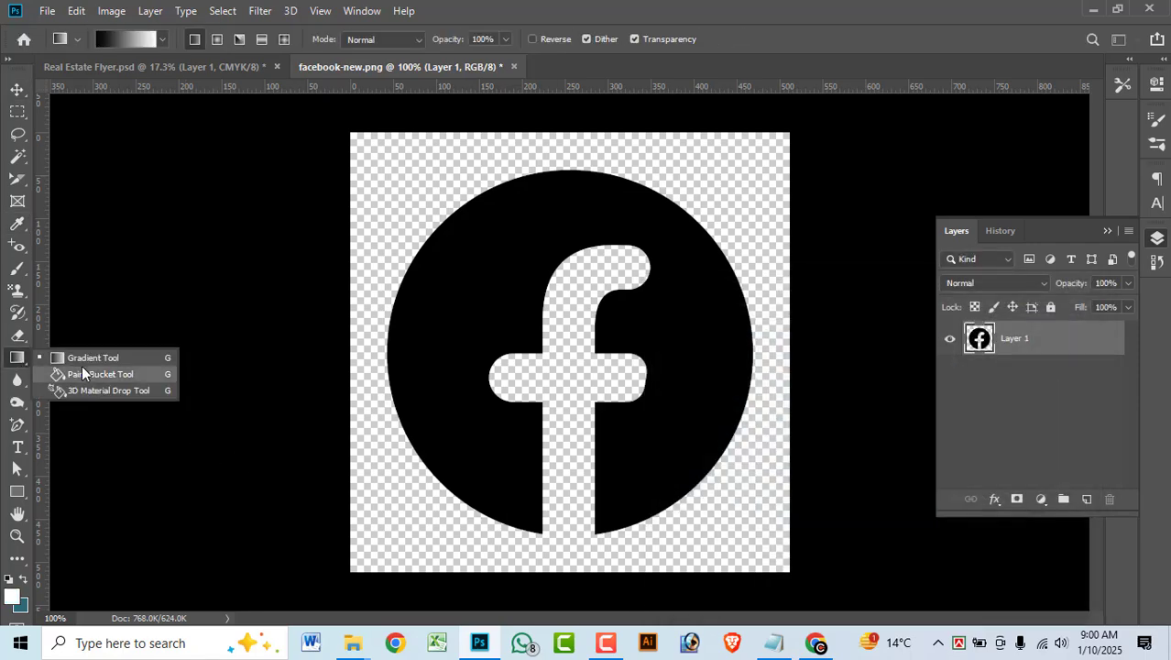
click(92, 374)
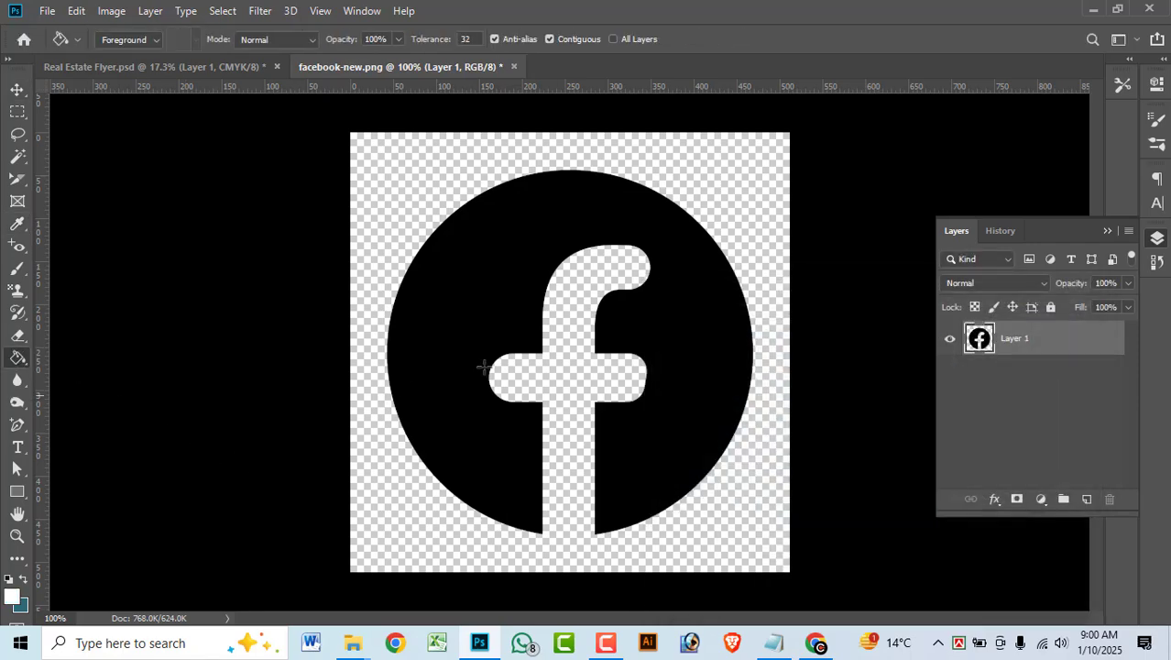
click(413, 330)
click(17, 90)
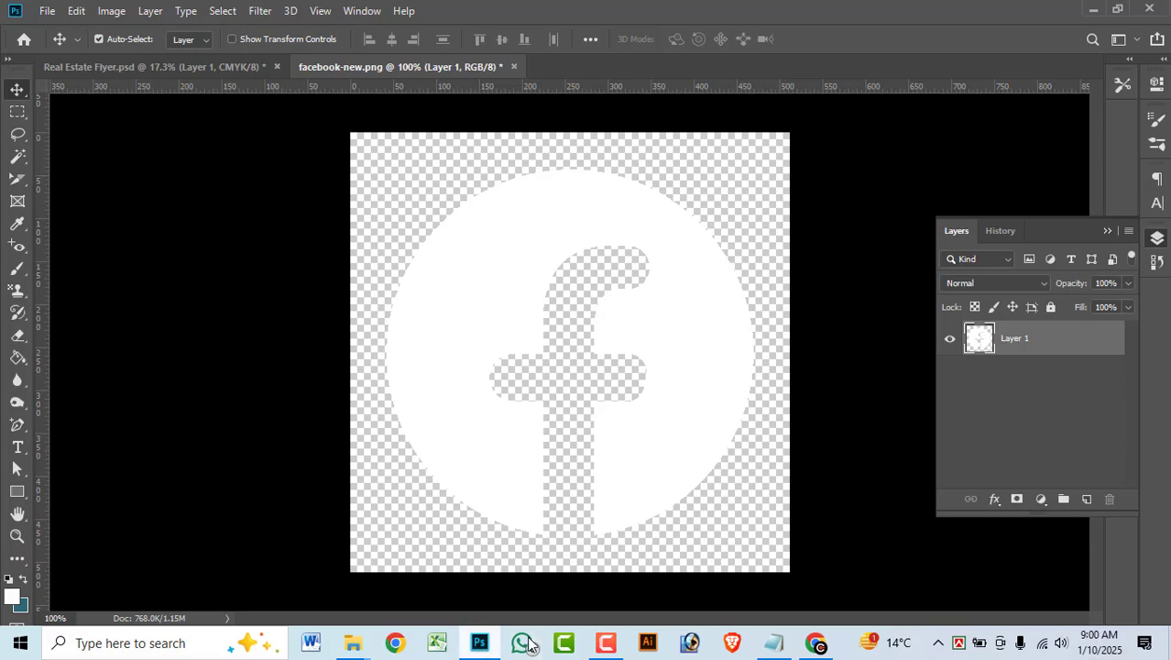
Bring the white Facebook icon into the Real Estate Flyer document and scale it down to about 38%.
drag(698, 393, 190, 68)
drag(704, 173, 702, 174)
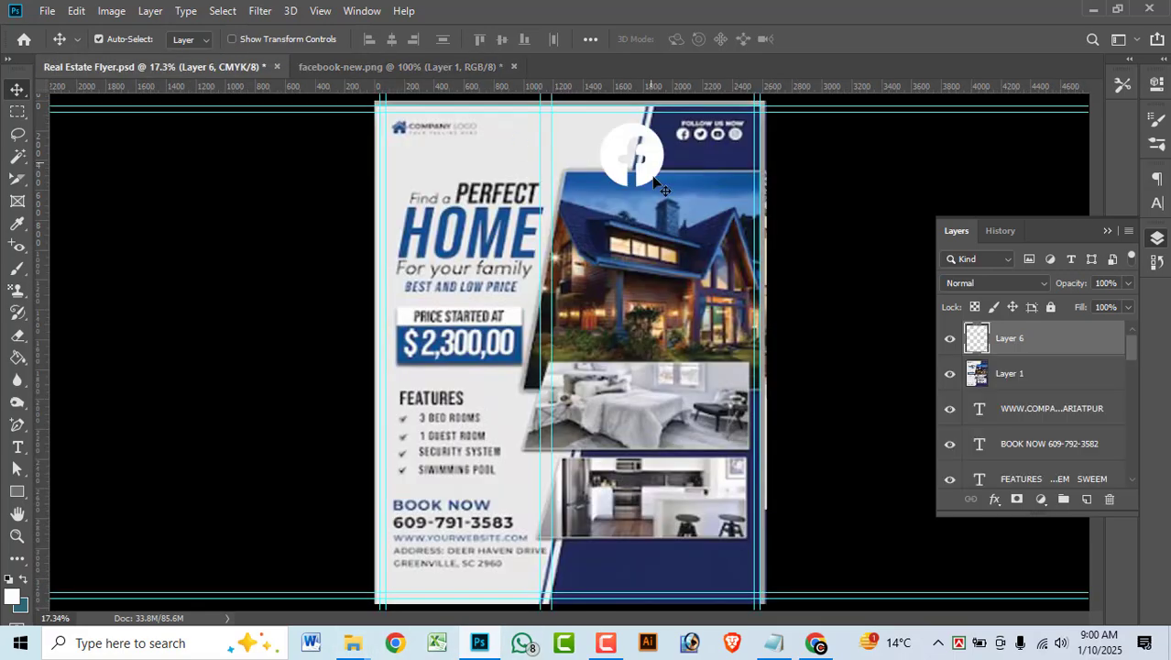
key(ctrl+t)
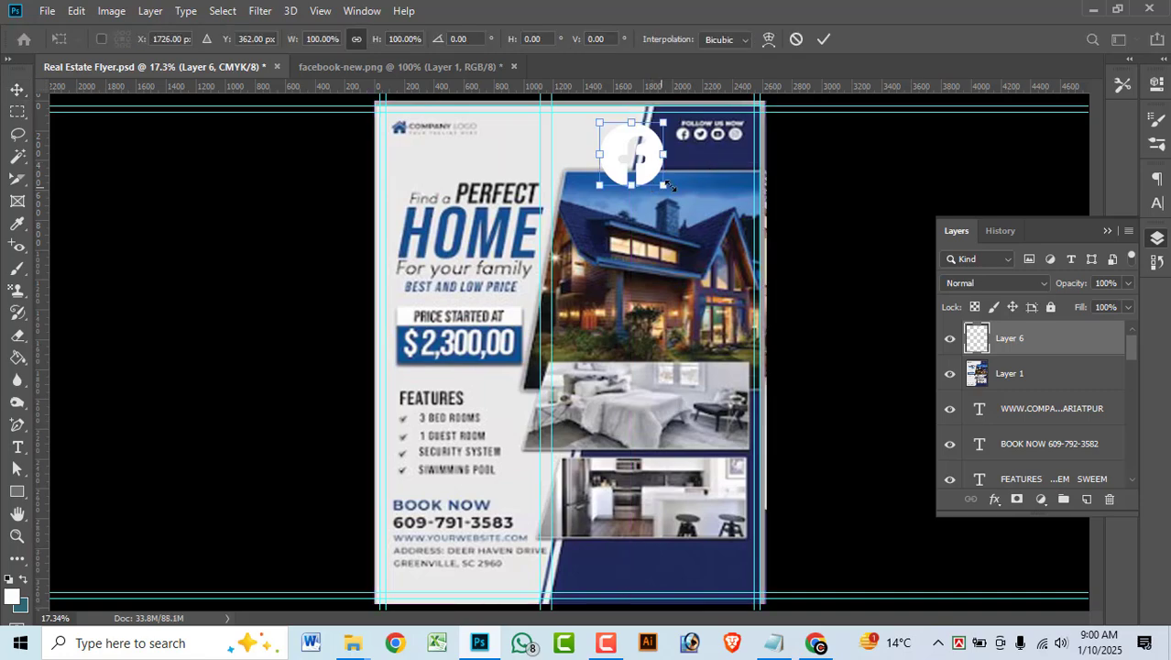
drag(665, 184, 627, 149)
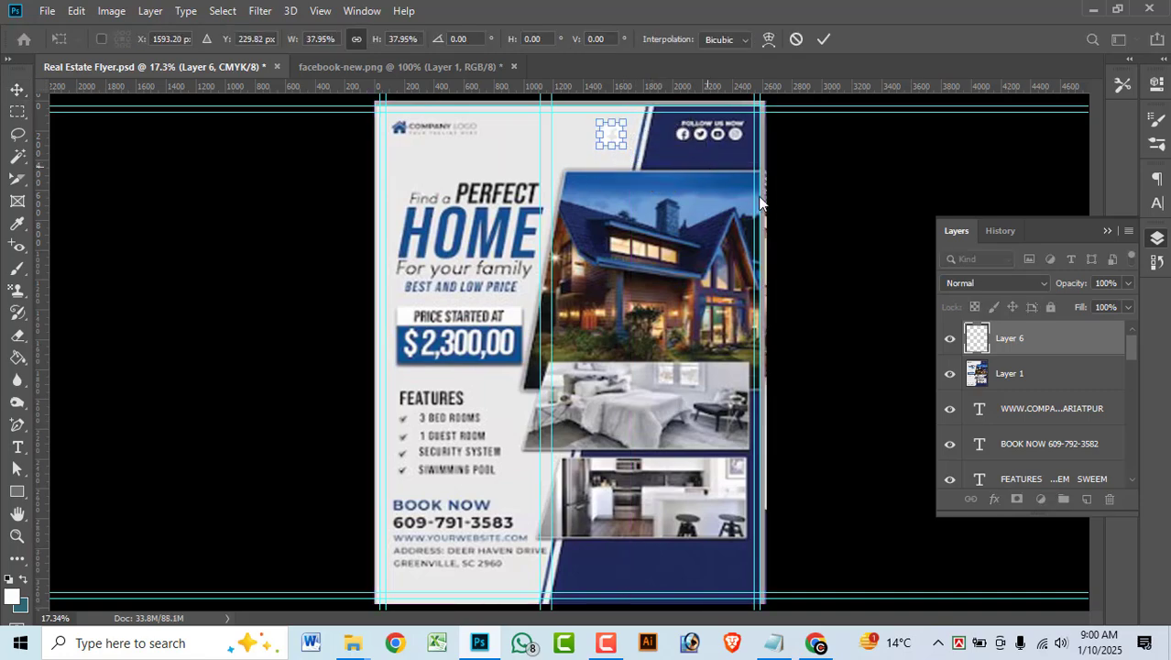
Shrink the Facebook icon to the reference icon's size, place it below FOLLOW US NOW, and add three copies over the other social icons.
scroll(737, 138, up, 5)
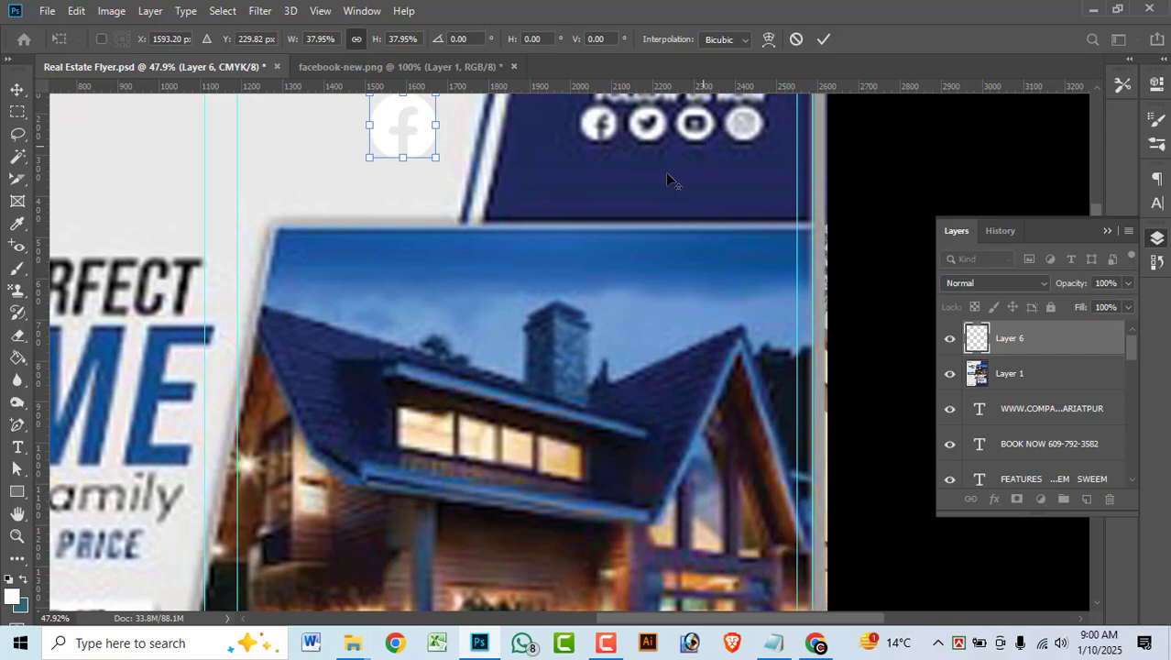
scroll(647, 172, up, 2)
scroll(525, 268, up, 3)
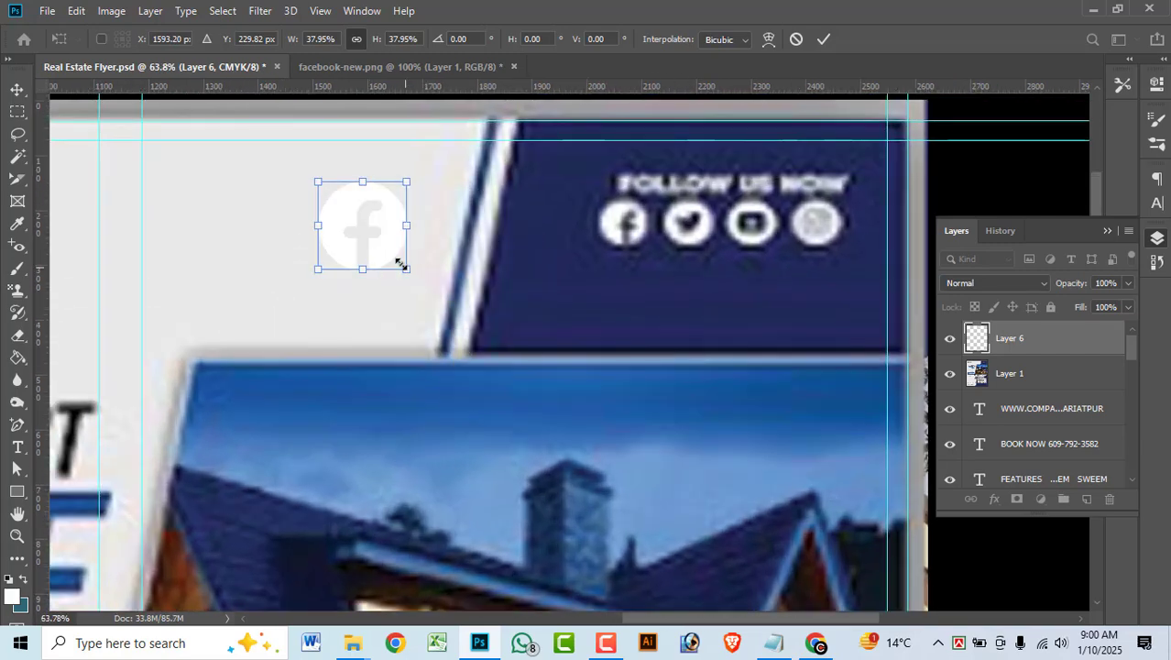
drag(400, 263, 638, 236)
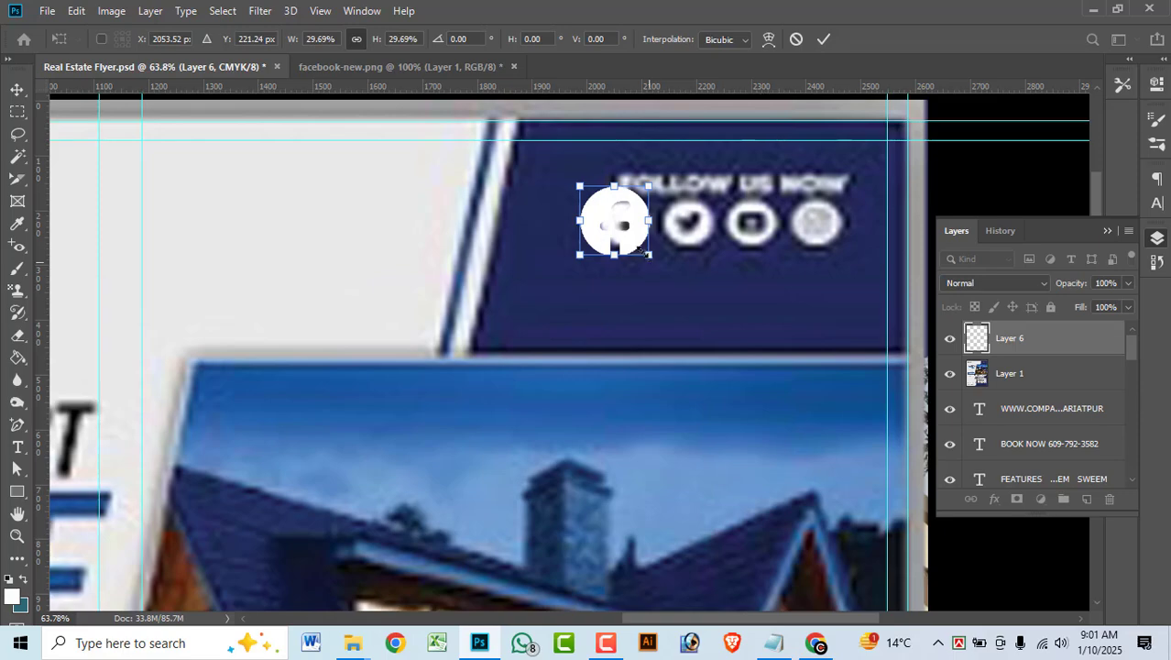
drag(648, 262, 823, 233)
key(Return)
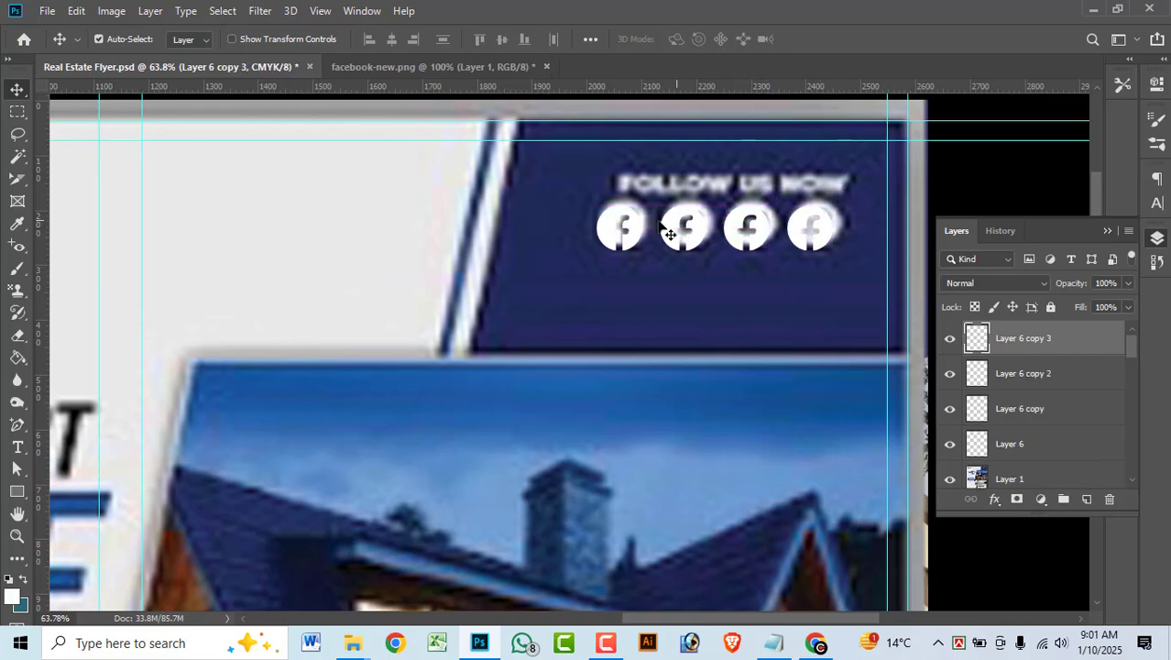
Group the four icon layers and fit the group over the reference row of social icons.
shift+click(1031, 447)
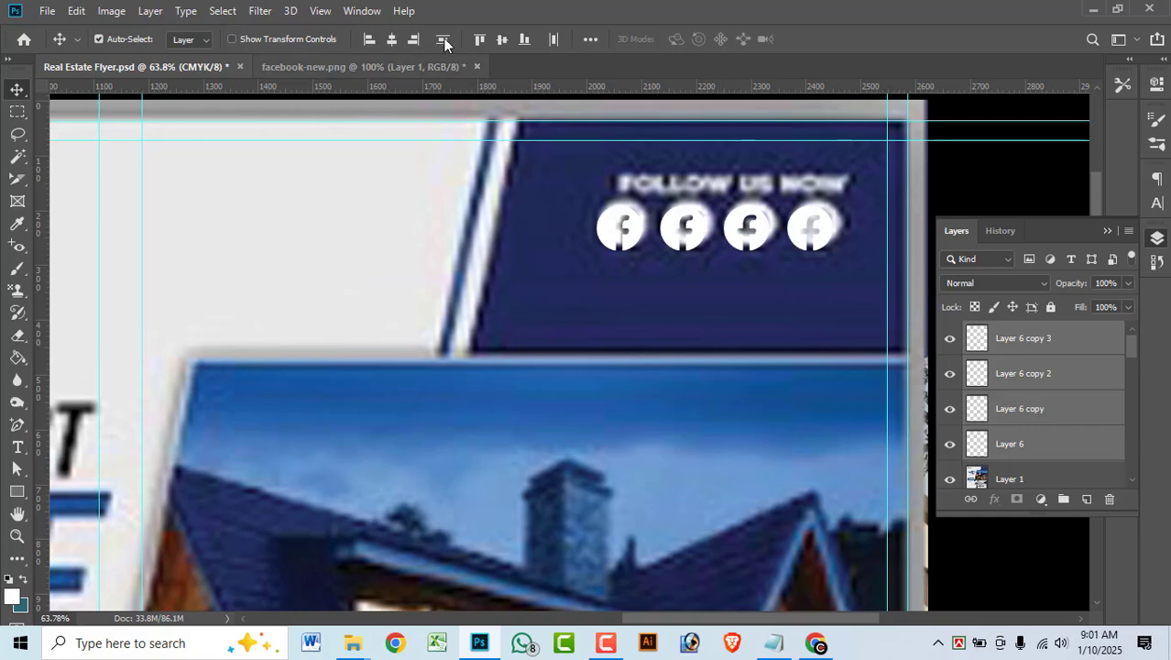
key(ctrl+g)
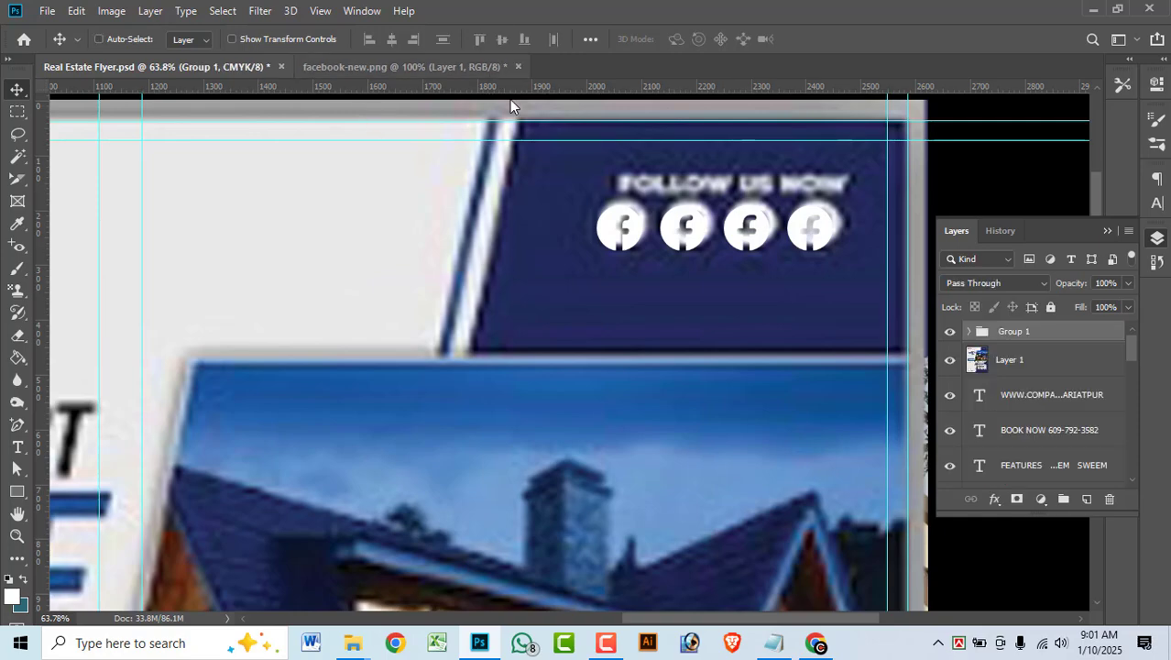
key(ctrl+t)
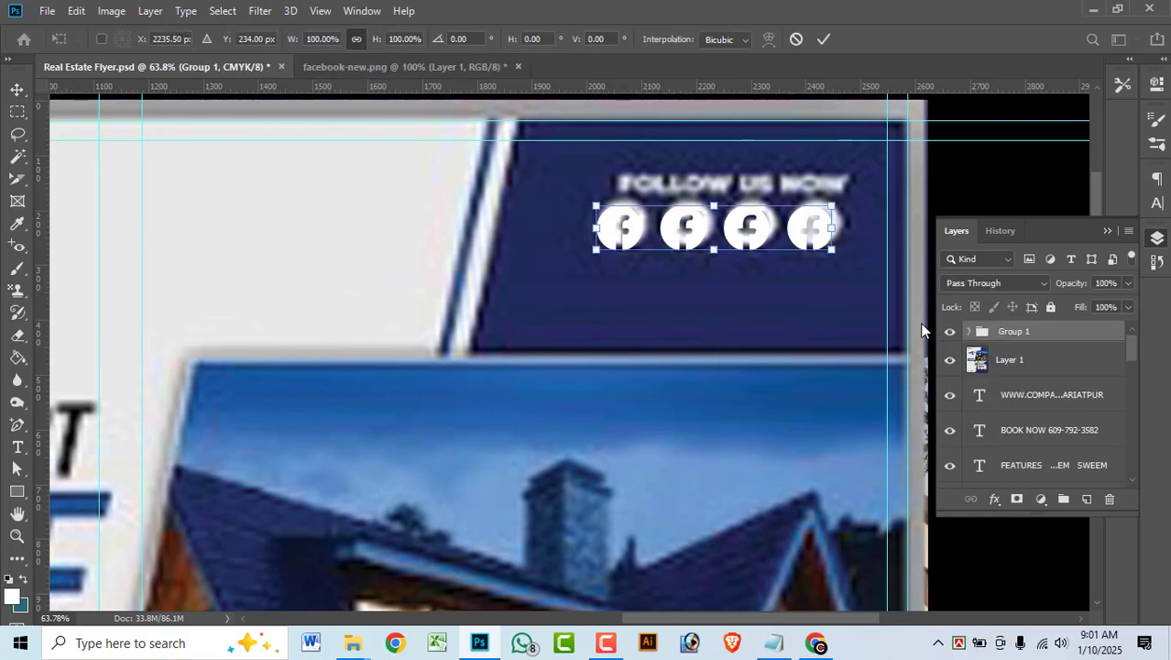
drag(807, 234, 805, 240)
key(Return)
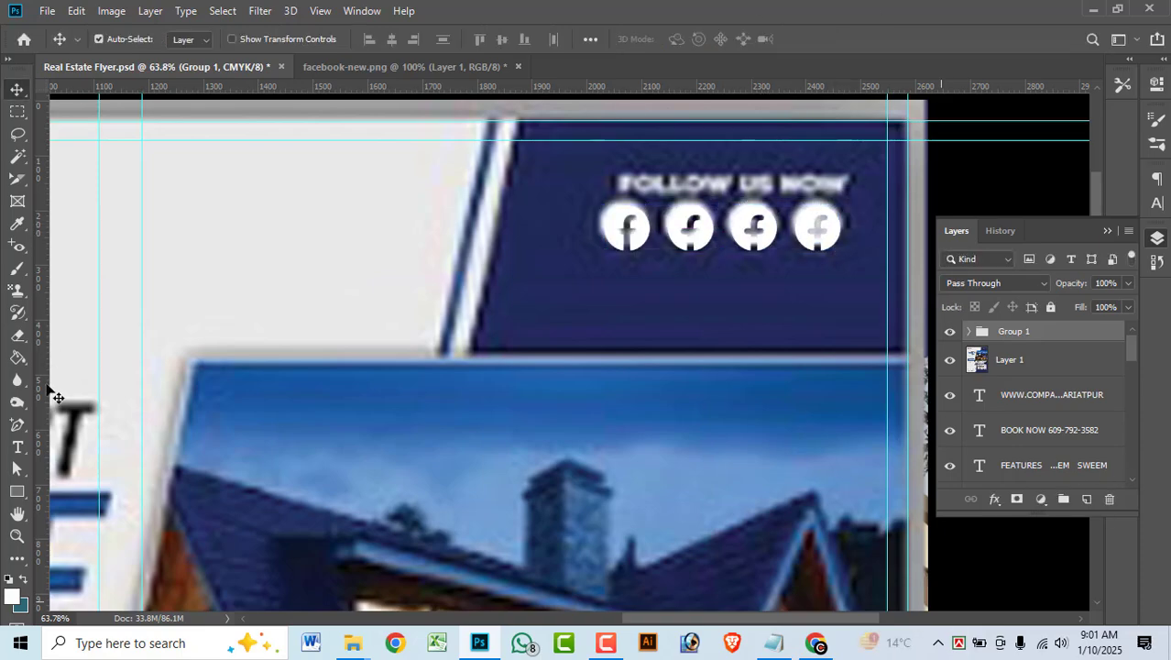
Add the white text "FOLLOW US NOW" just above the reference heading over the social icons.
click(17, 447)
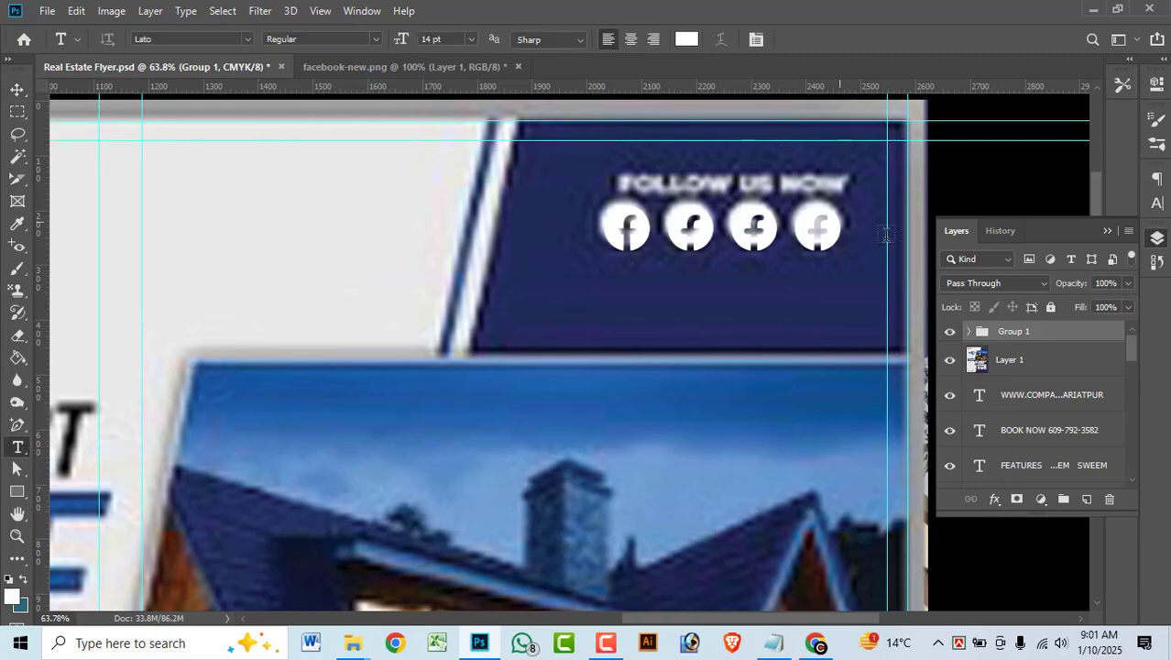
click(602, 163)
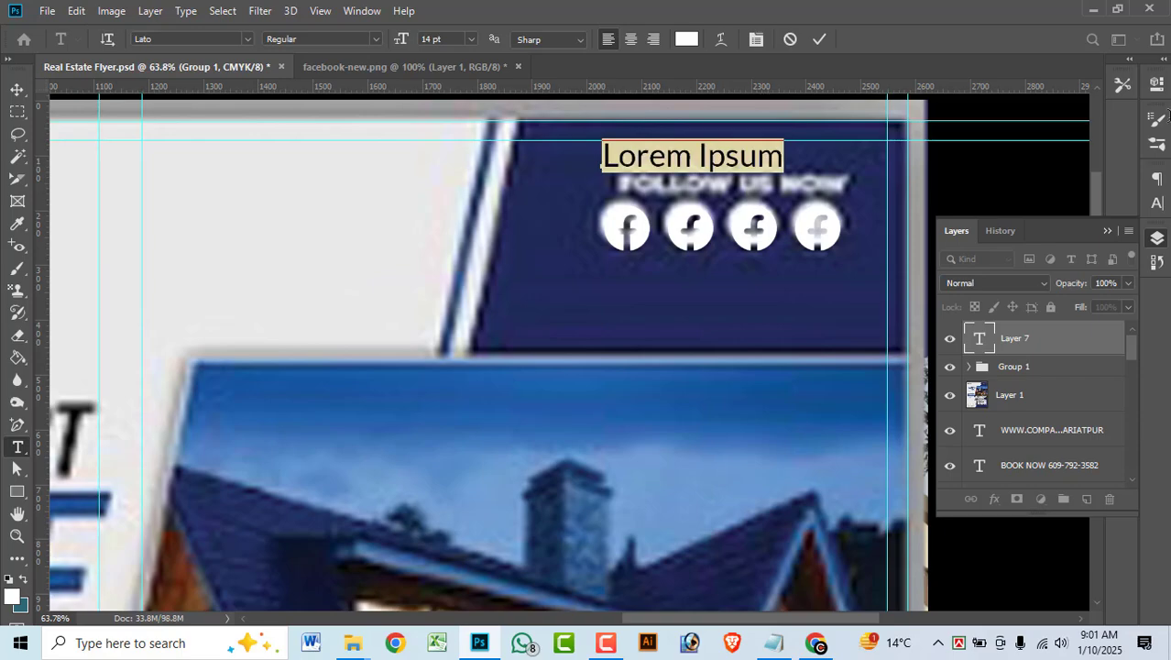
text(f)
key(BackSpace)
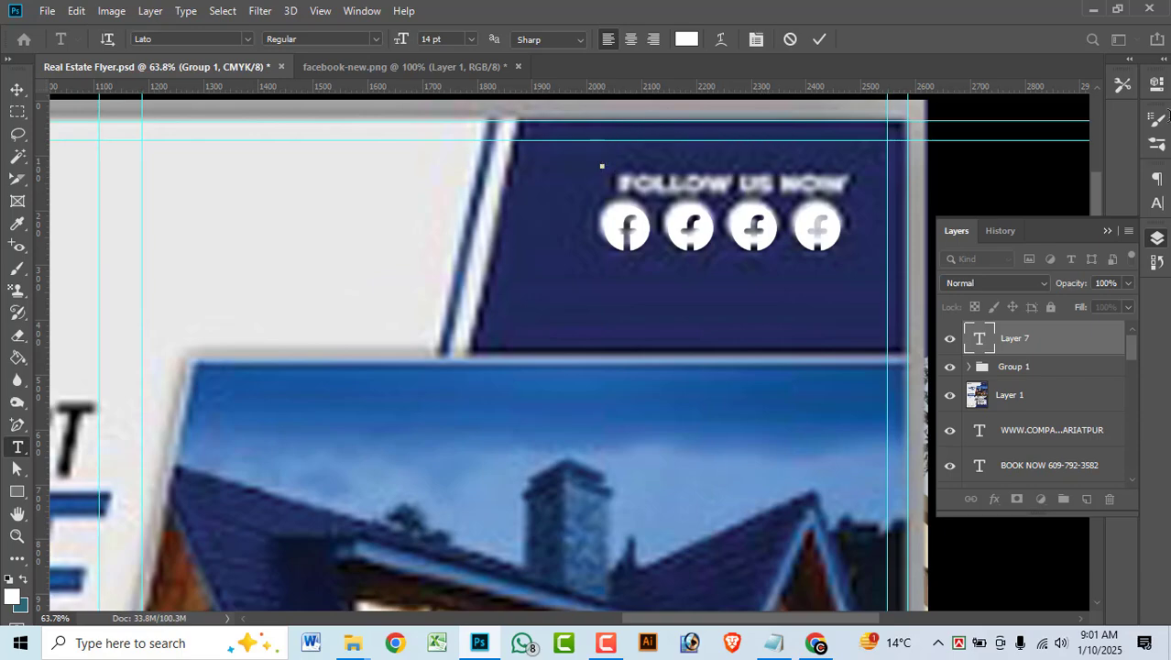
text(FOLLOW)
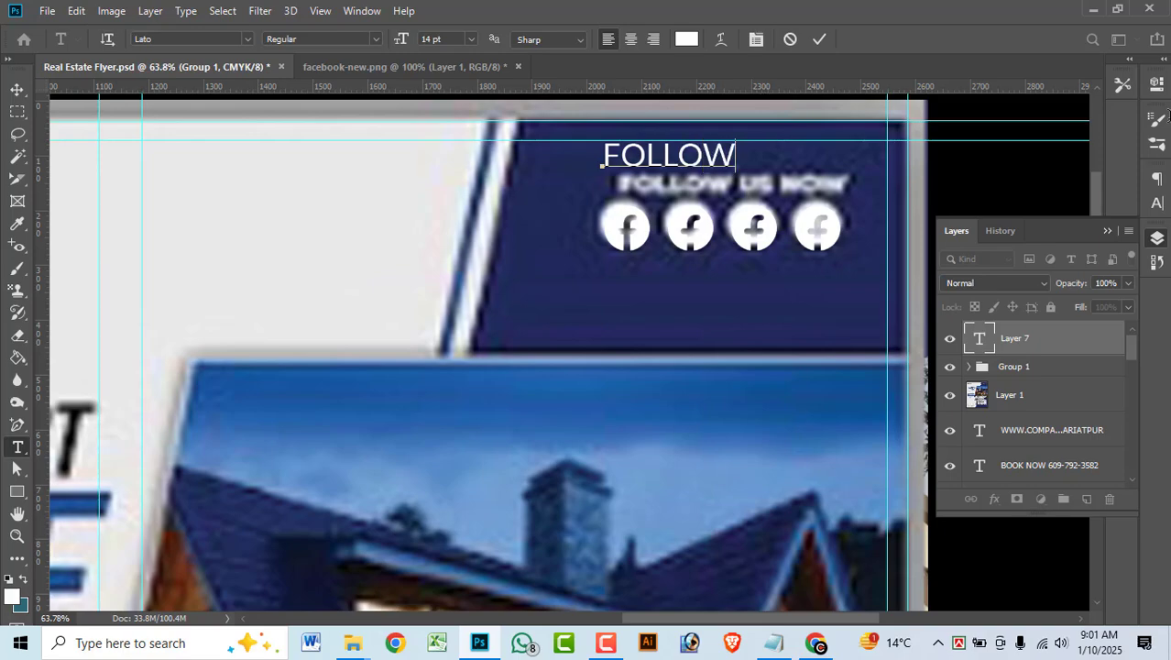
text( US)
key(BackSpace)
key(BackSpace)
text(US)
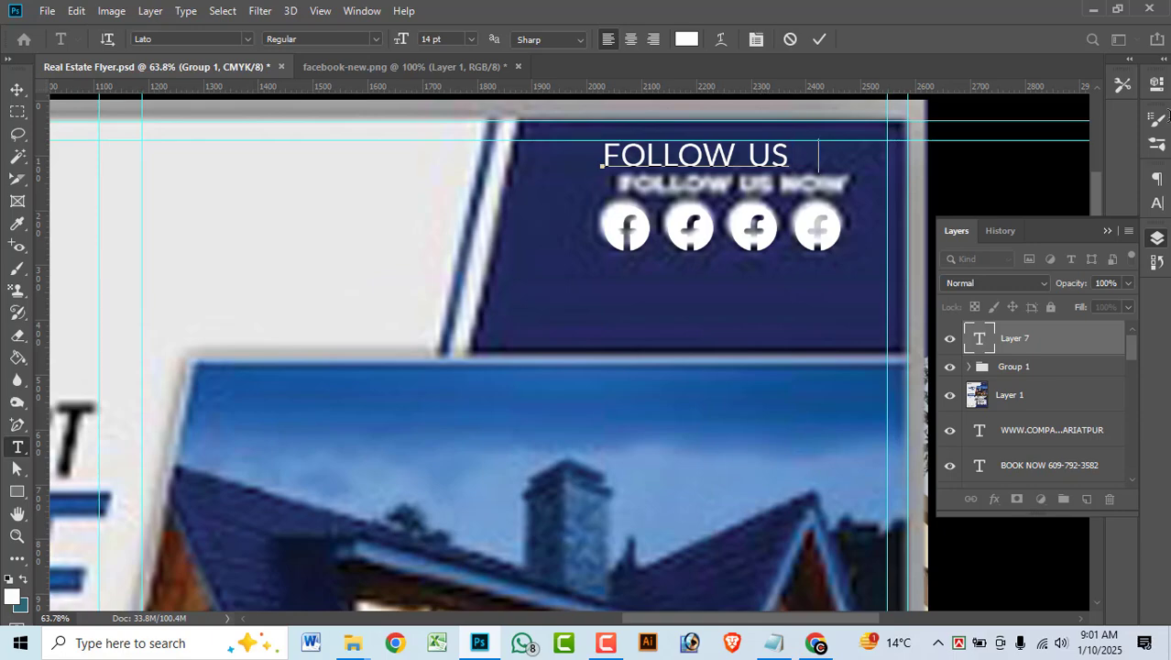
text( NOW)
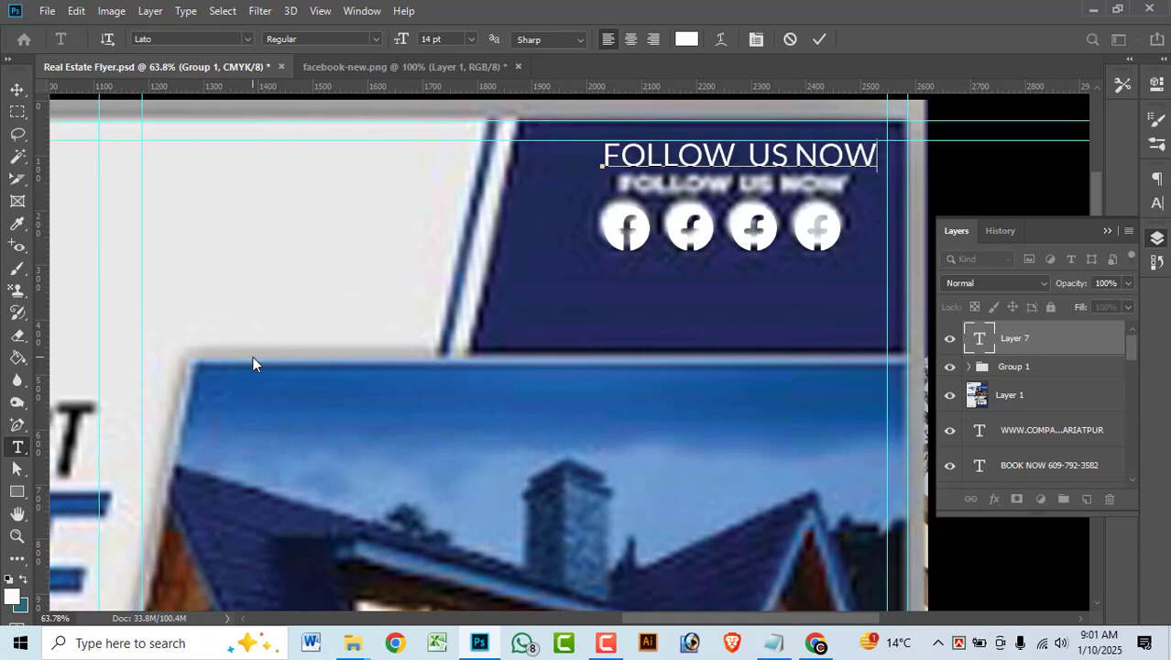
Set the whole FOLLOW US NOW text to Lato Bold at 12 pt.
key(ctrl+a)
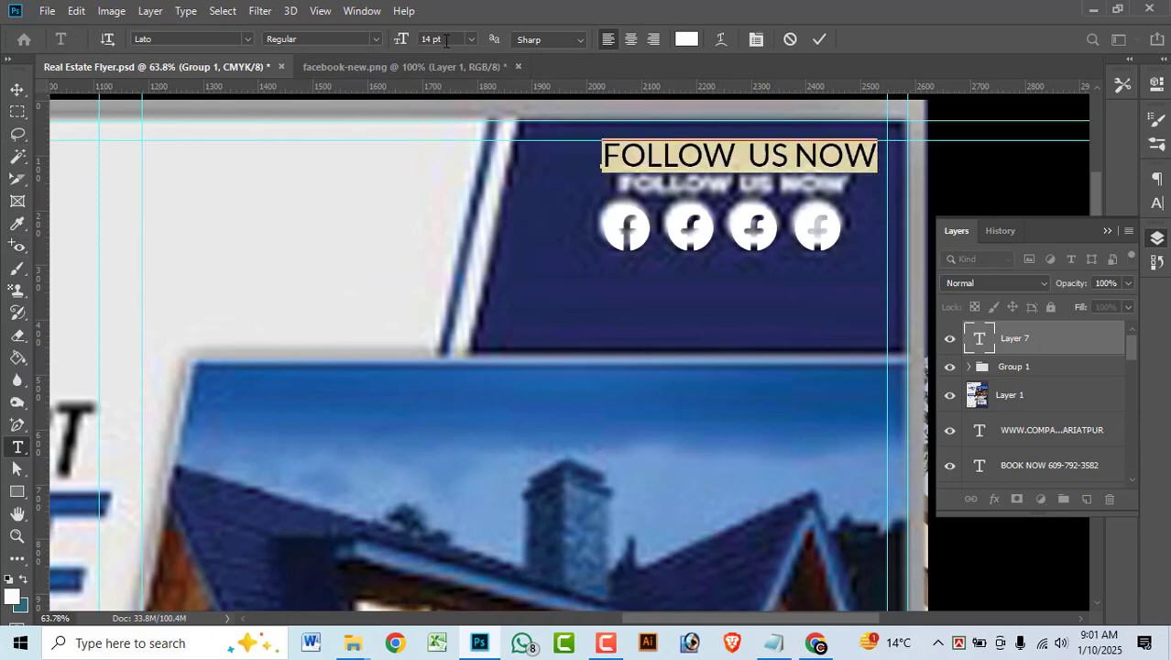
click(376, 39)
click(284, 69)
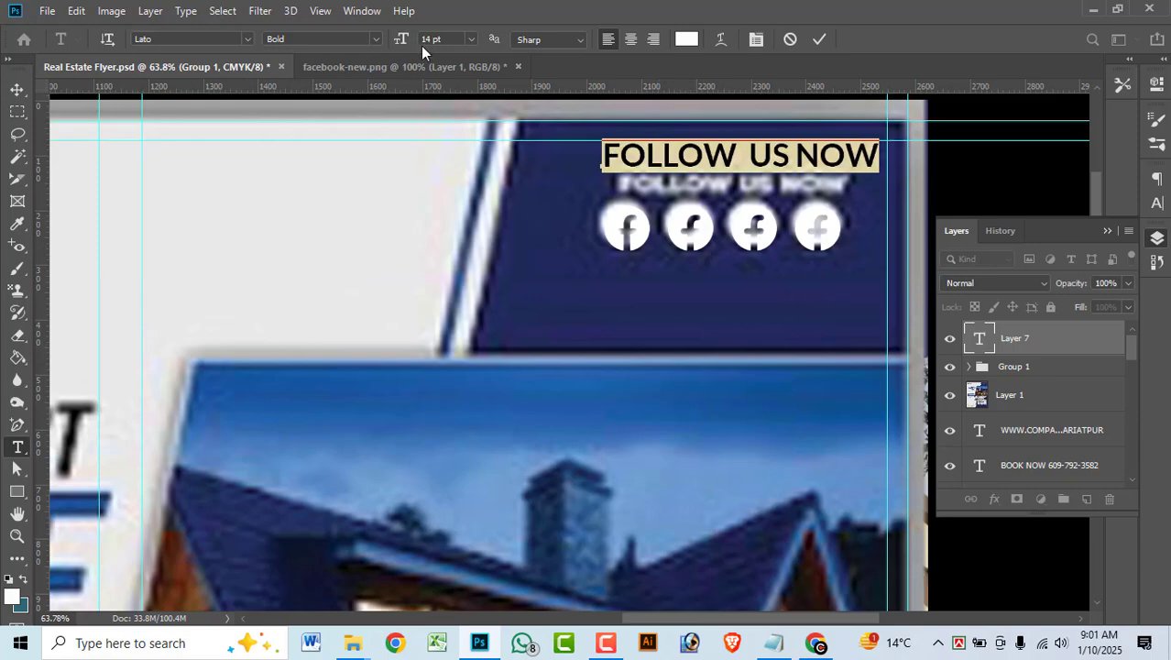
scroll(443, 39, down, 1)
scroll(443, 38, down, 1)
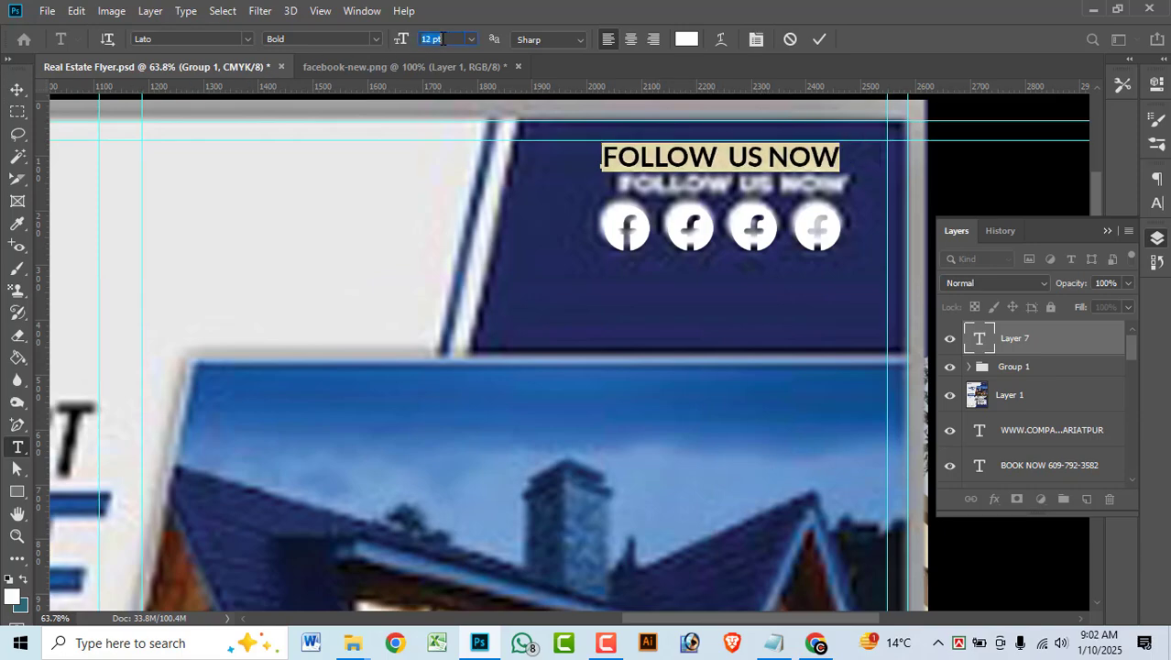
click(16, 91)
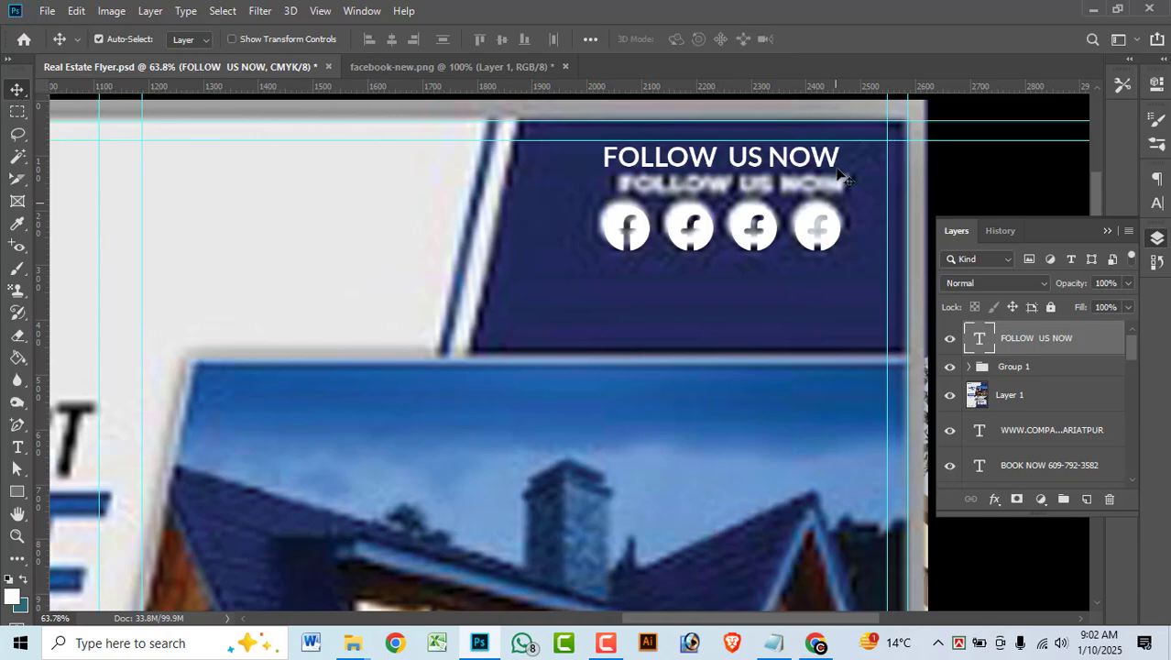
Lower the FOLLOW US NOW text onto the reference heading, then move the reference Layer 1 above all other layers and hide it.
drag(744, 159, 754, 180)
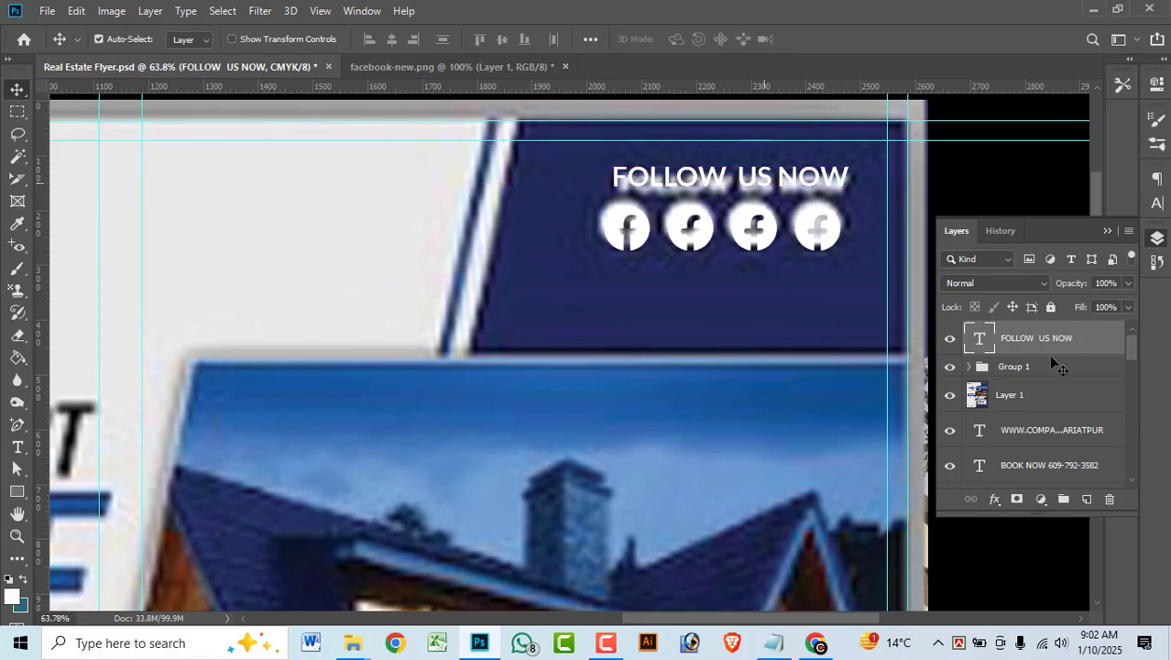
drag(1007, 398, 972, 341)
click(949, 340)
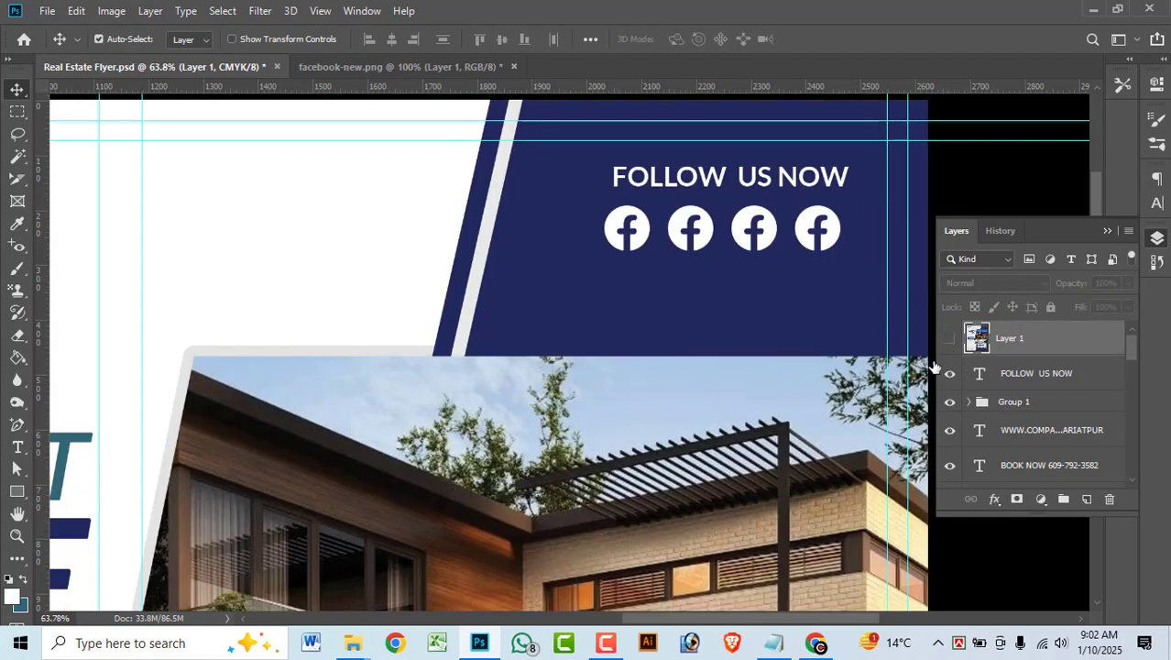
Remove the two vertical guides running through the middle of the flyer and save the document.
key(ctrl+0)
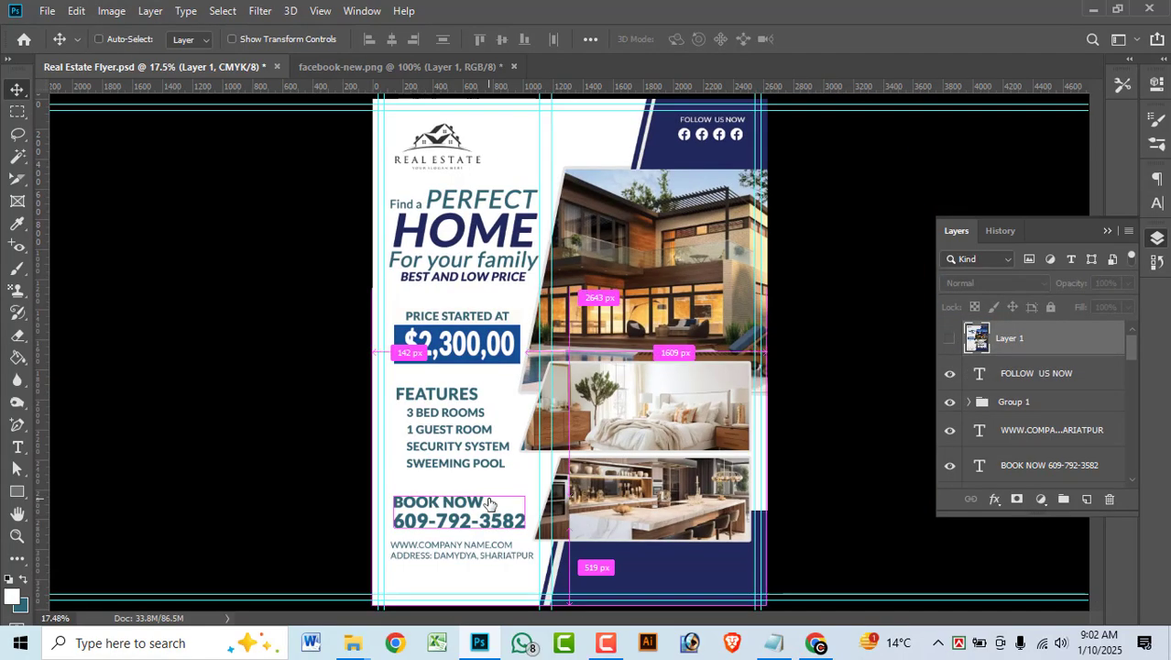
key(ctrl+s)
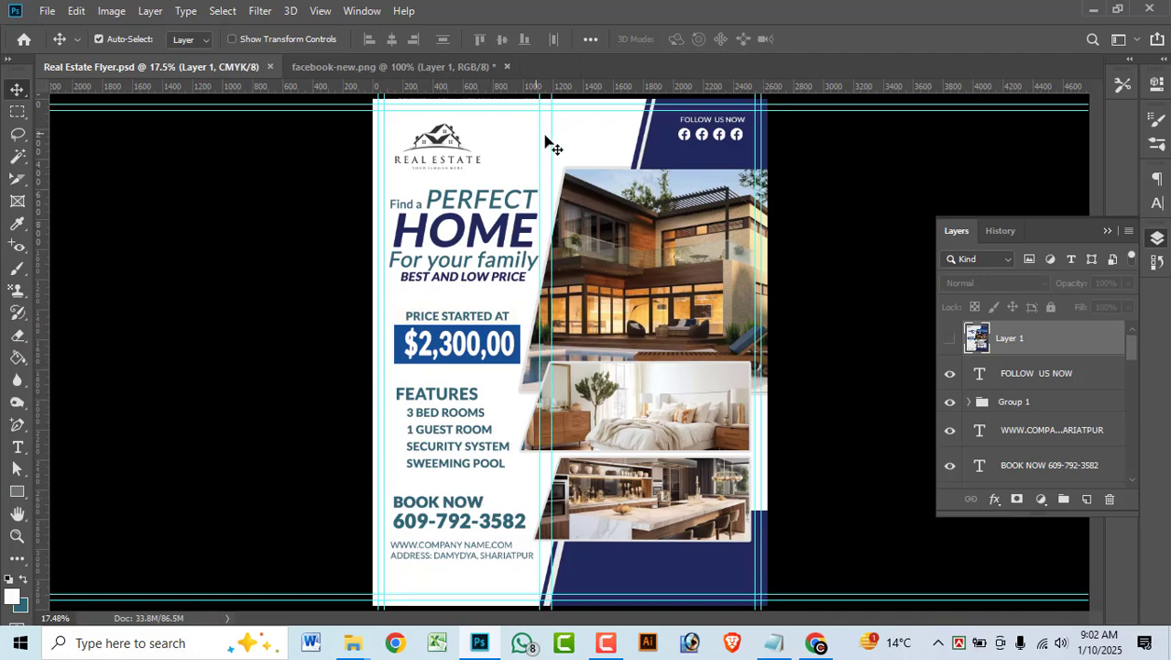
mouse_move(541, 137)
mouse_down()
mouse_move(551, 151)
mouse_move(487, 183)
mouse_move(73, 225)
mouse_up()
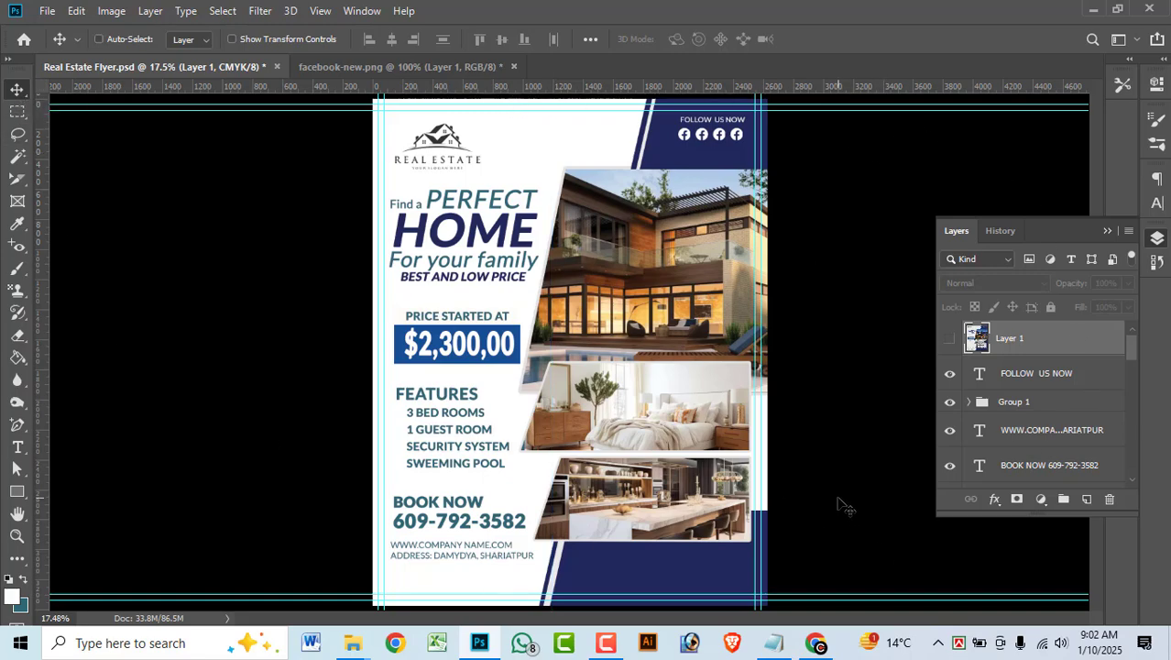
key(ctrl+s)
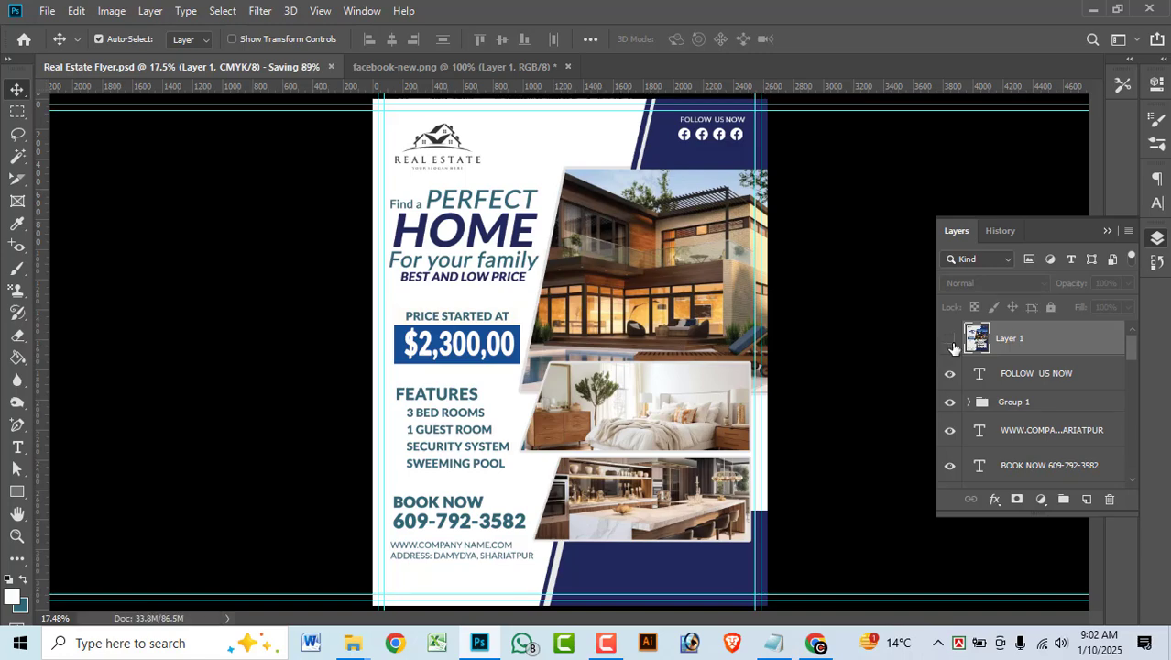
Compare the recreated flyer with the reference by repeatedly showing and hiding the reference Layer 1.
click(951, 345)
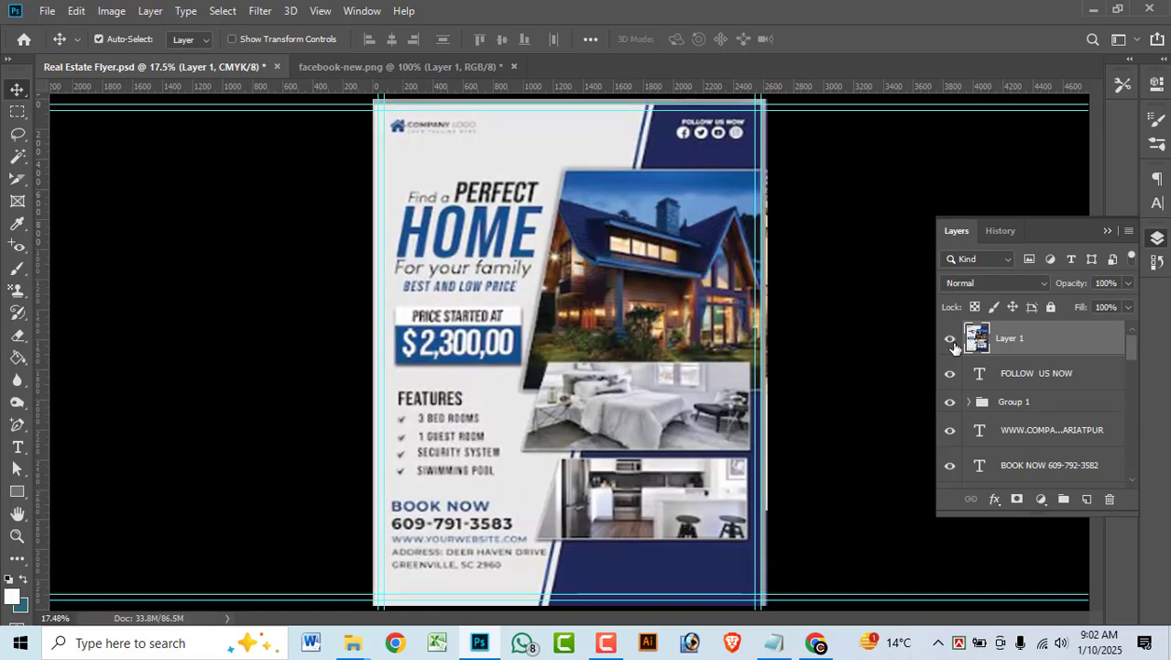
click(951, 341)
click(951, 341)
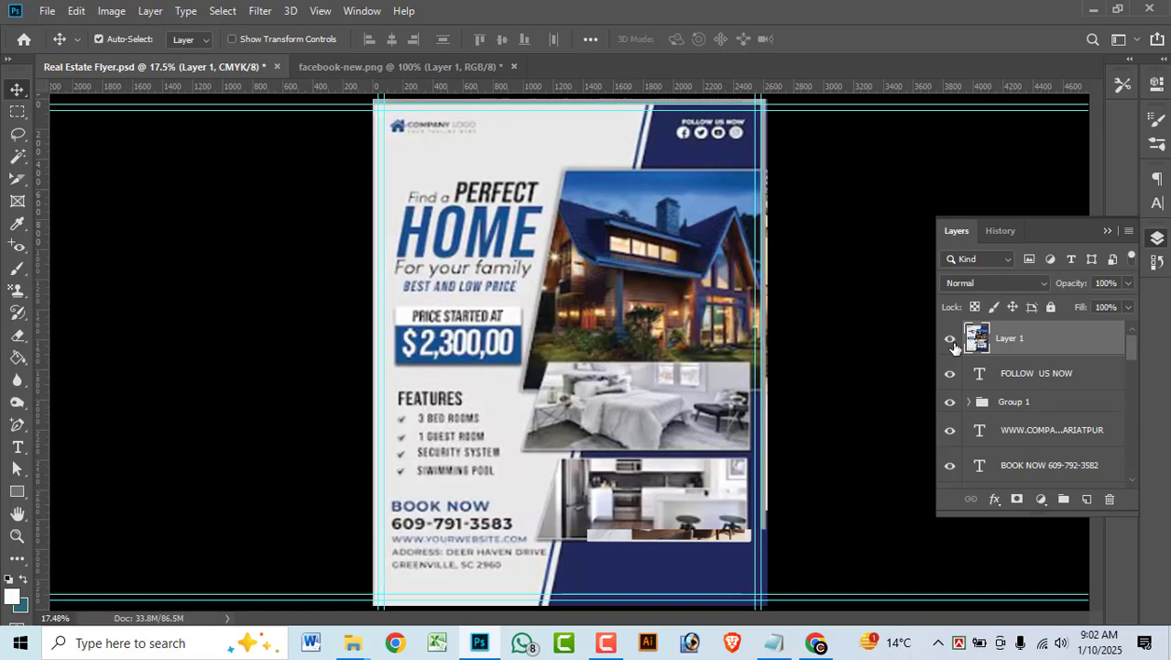
click(952, 341)
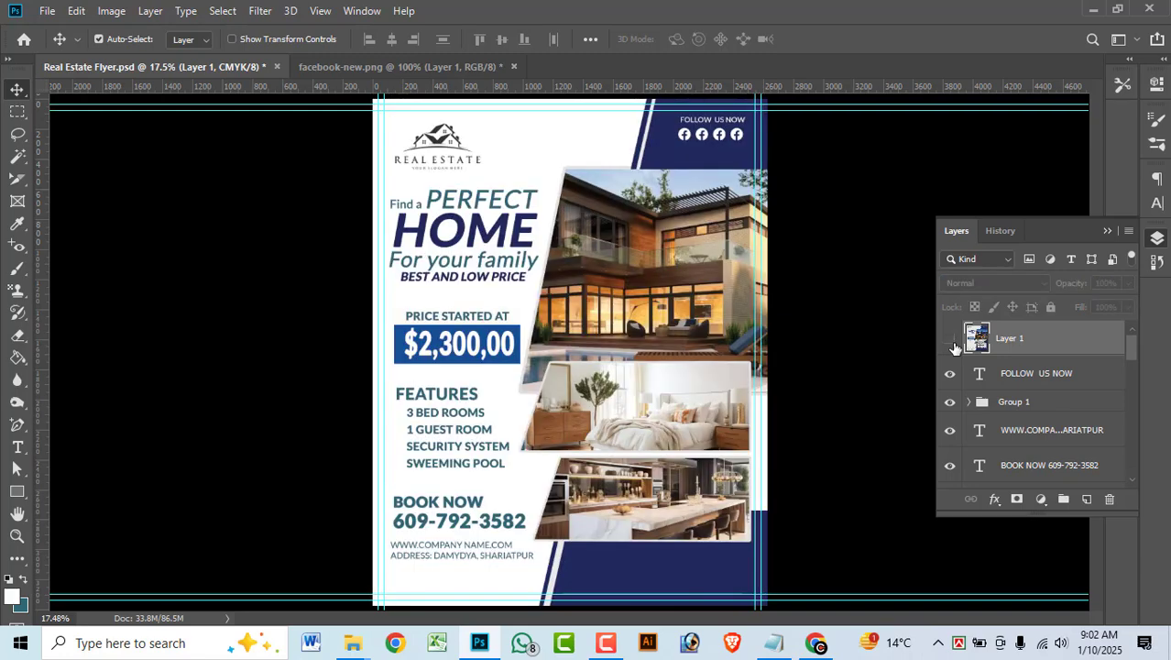
click(951, 342)
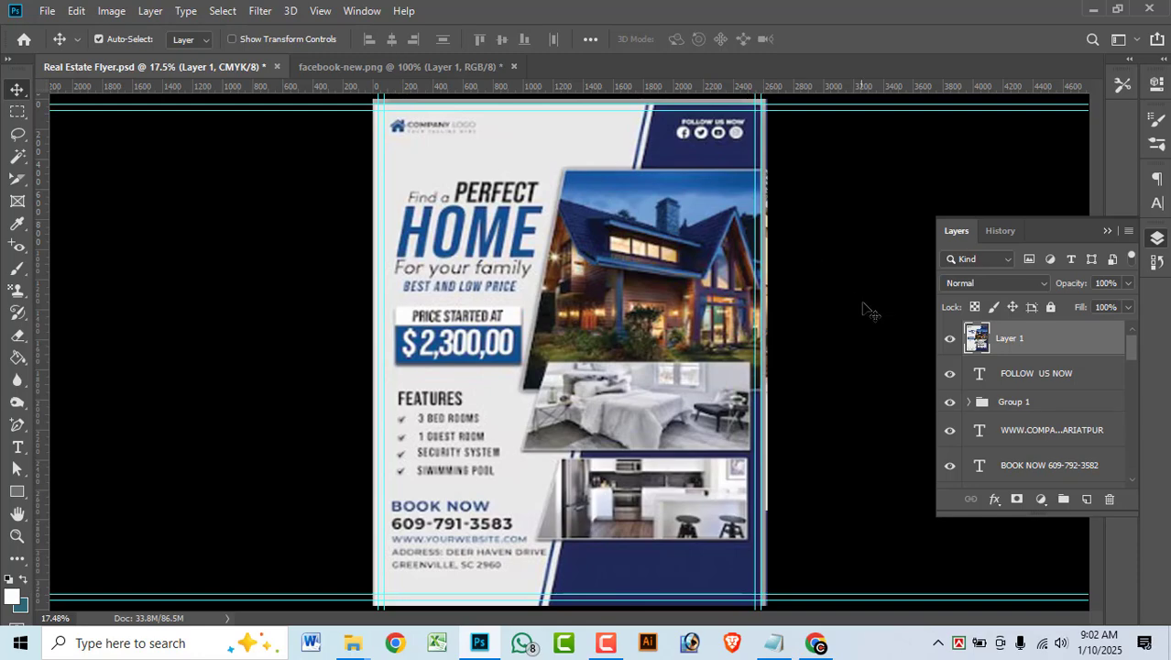
click(951, 342)
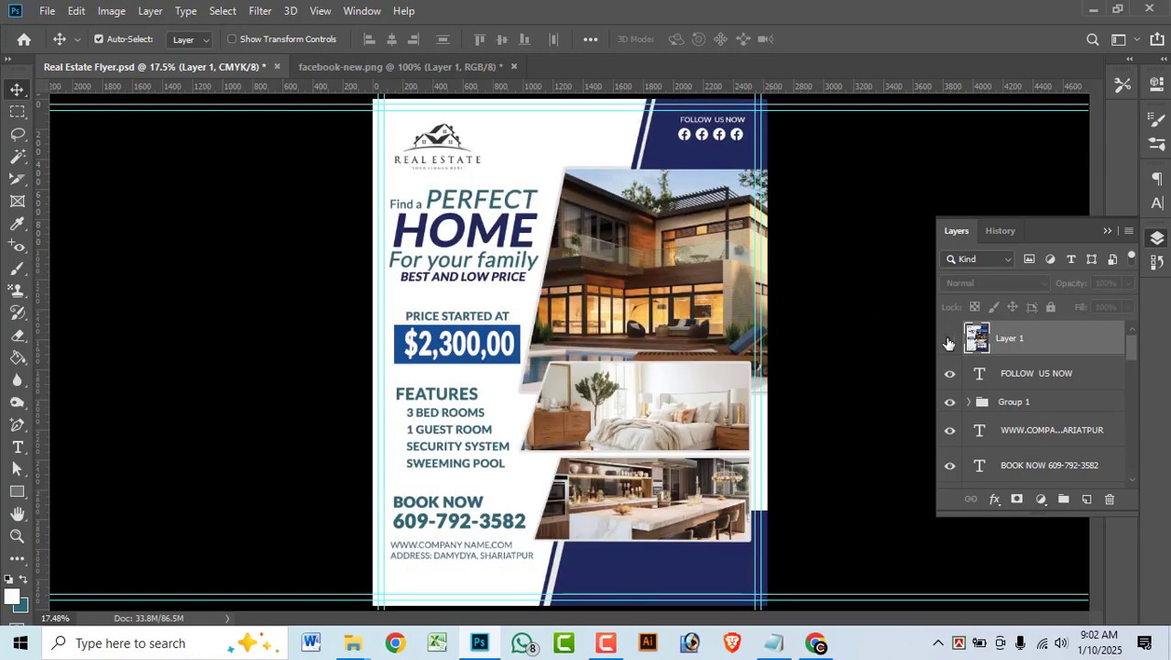
Show the reference Layer 1 and set the foreground color to the light grey sampled from its background.
click(950, 339)
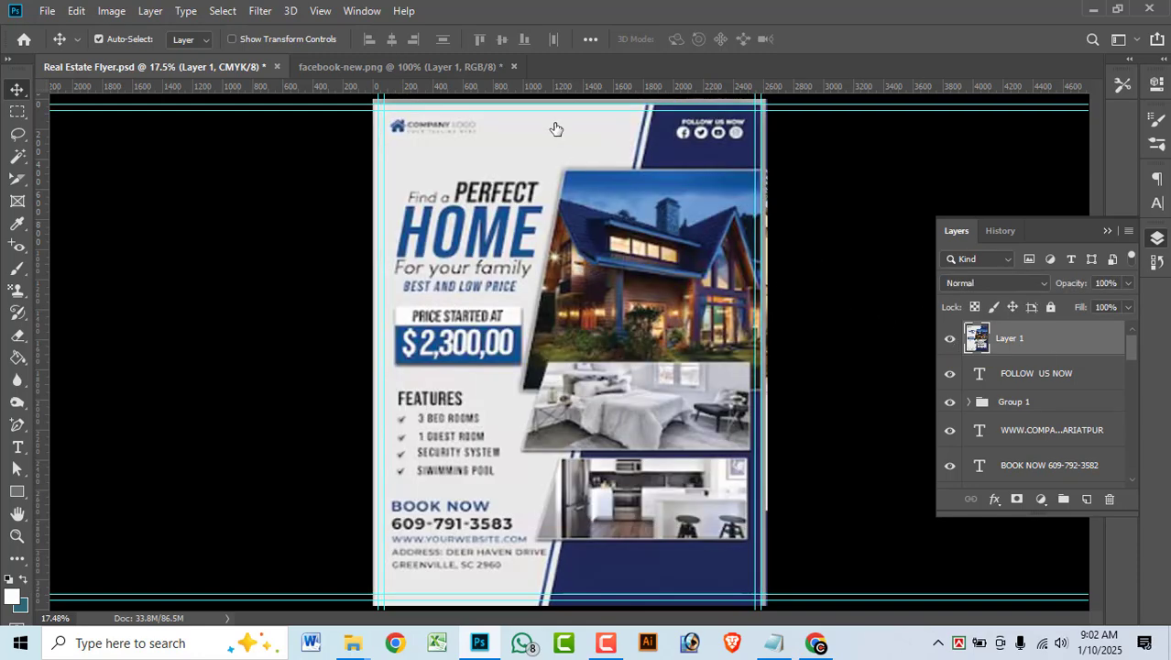
click(13, 597)
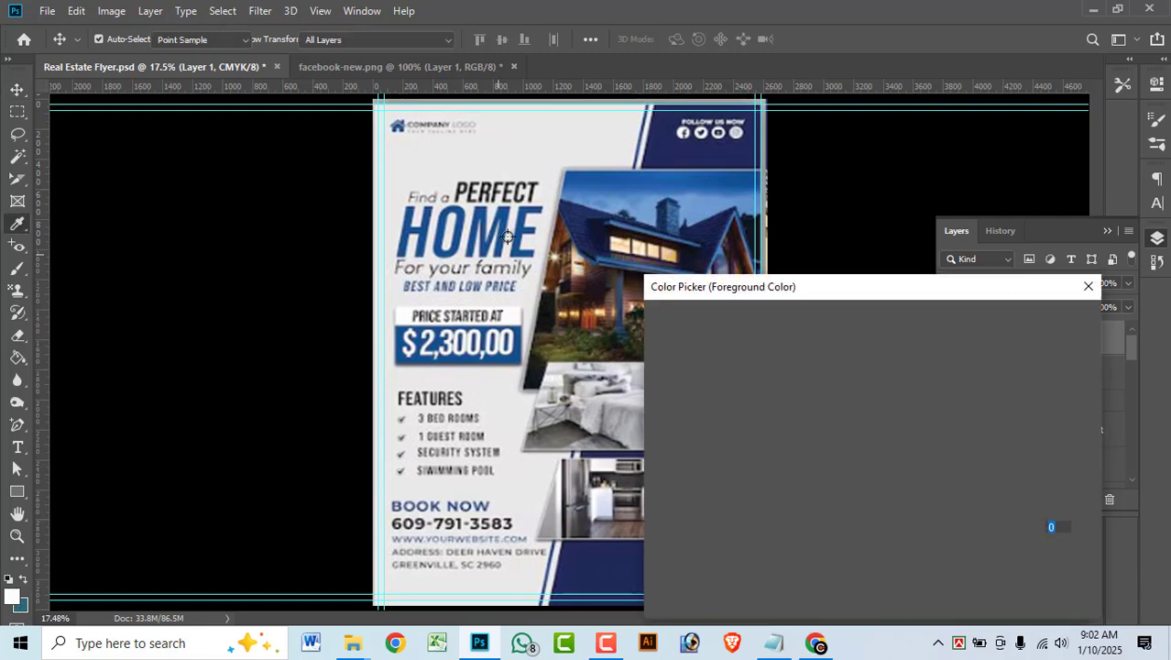
click(559, 137)
click(1054, 318)
key(v)
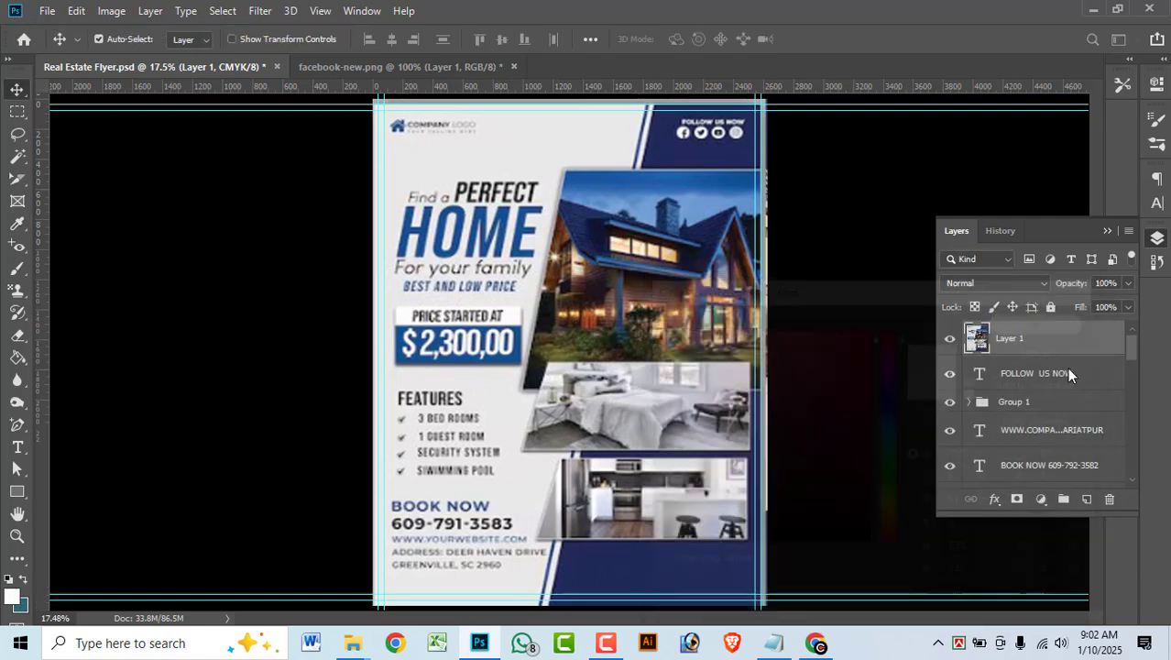
Change the Color Fill 1 layer in the BG group to the foreground's light grey, e9e8e8.
scroll(1023, 414, down, 10)
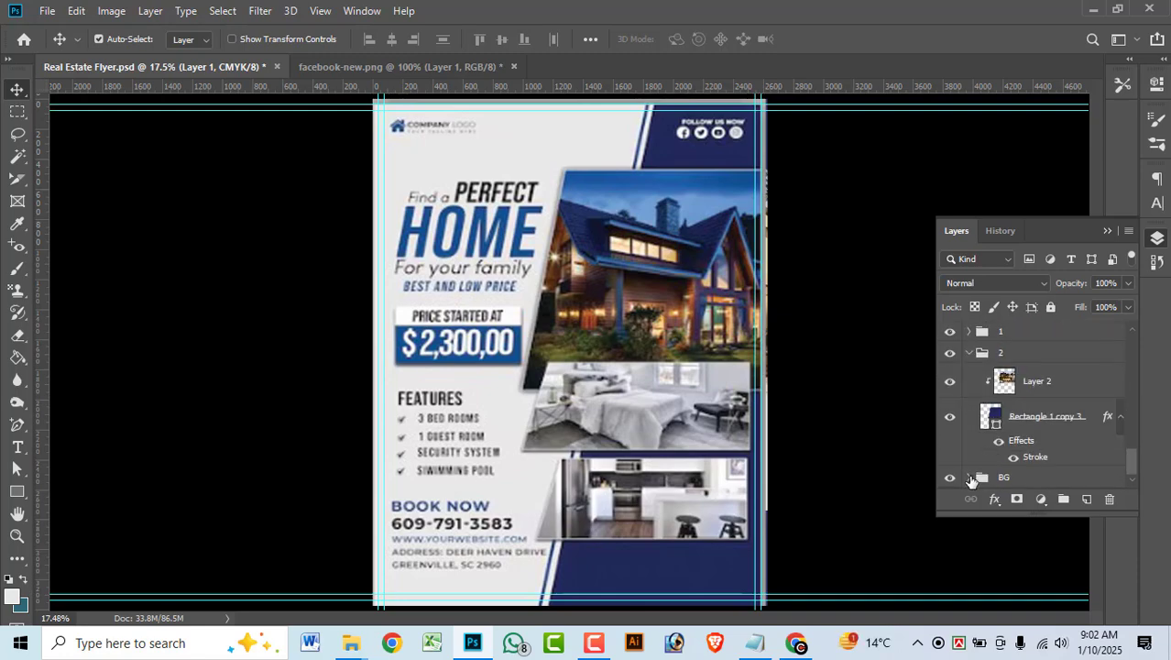
click(971, 477)
scroll(988, 472, down, 1)
double_click(994, 470)
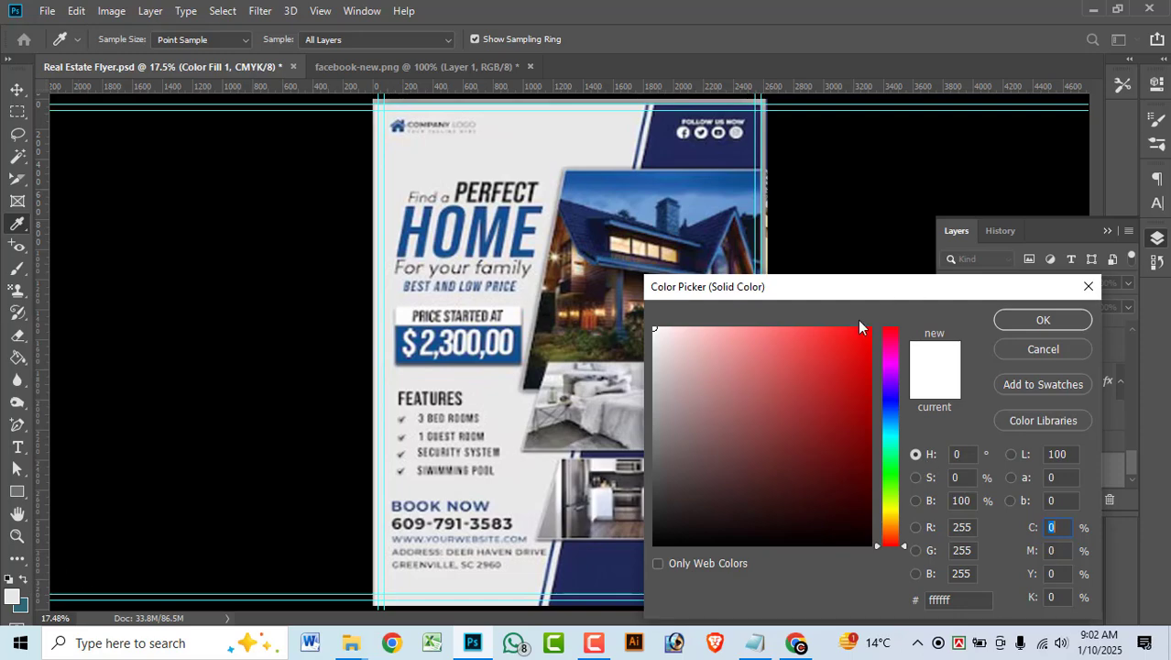
click(16, 595)
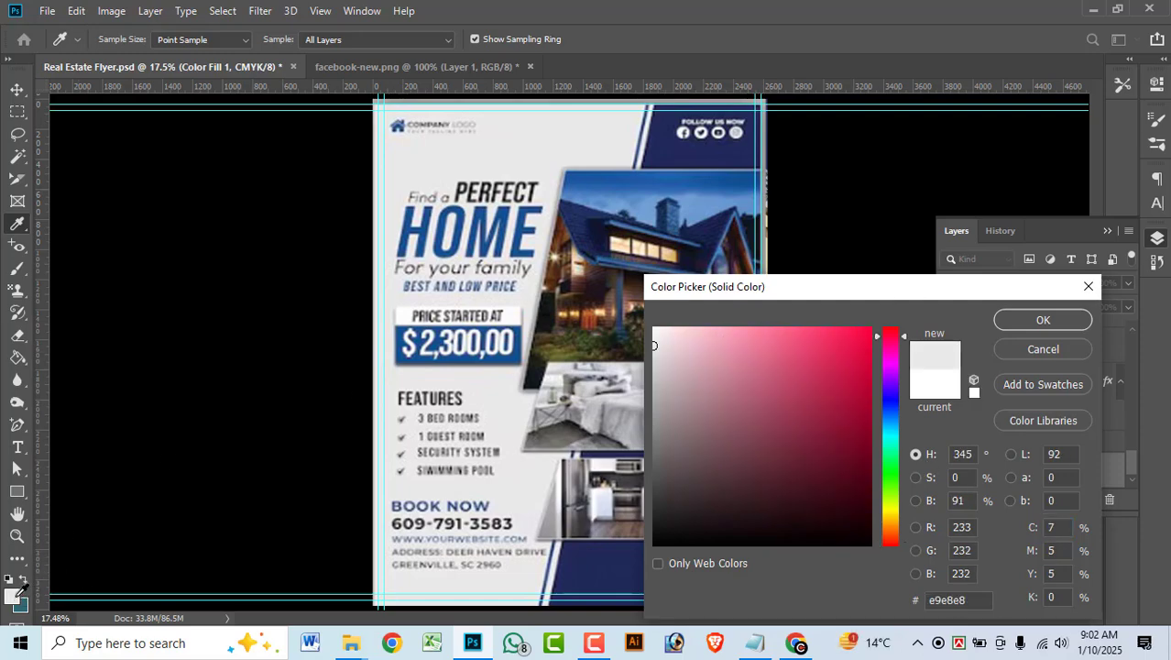
click(1027, 323)
Hide the reference Layer 1 and save the flyer.
scroll(1026, 395, up, 15)
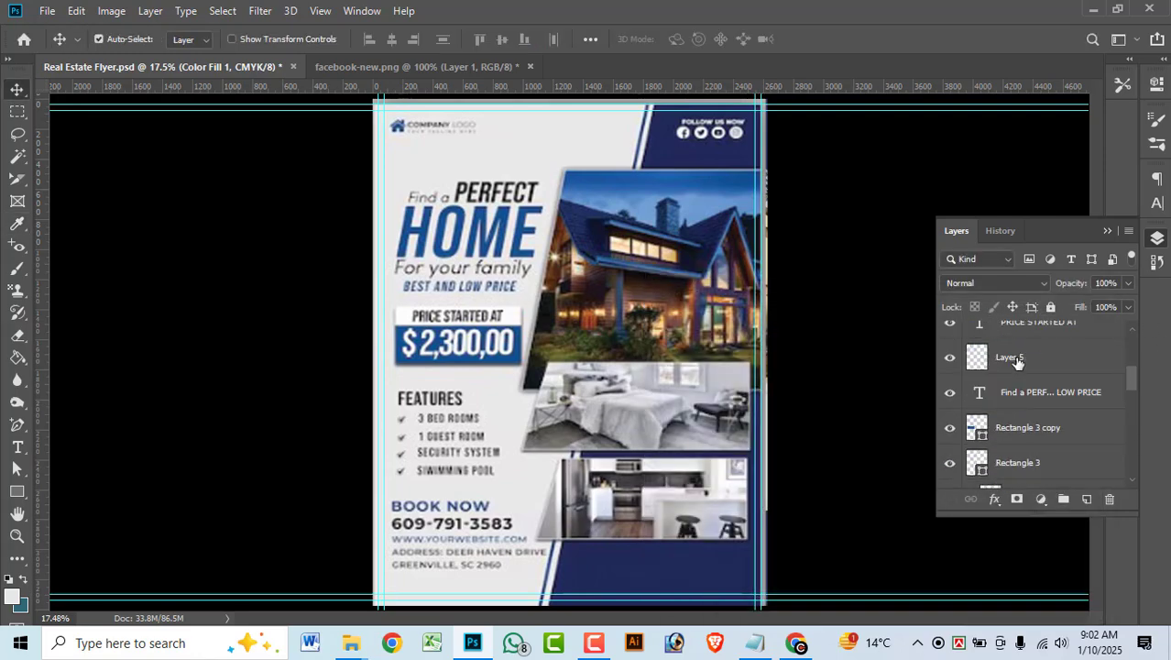
click(957, 339)
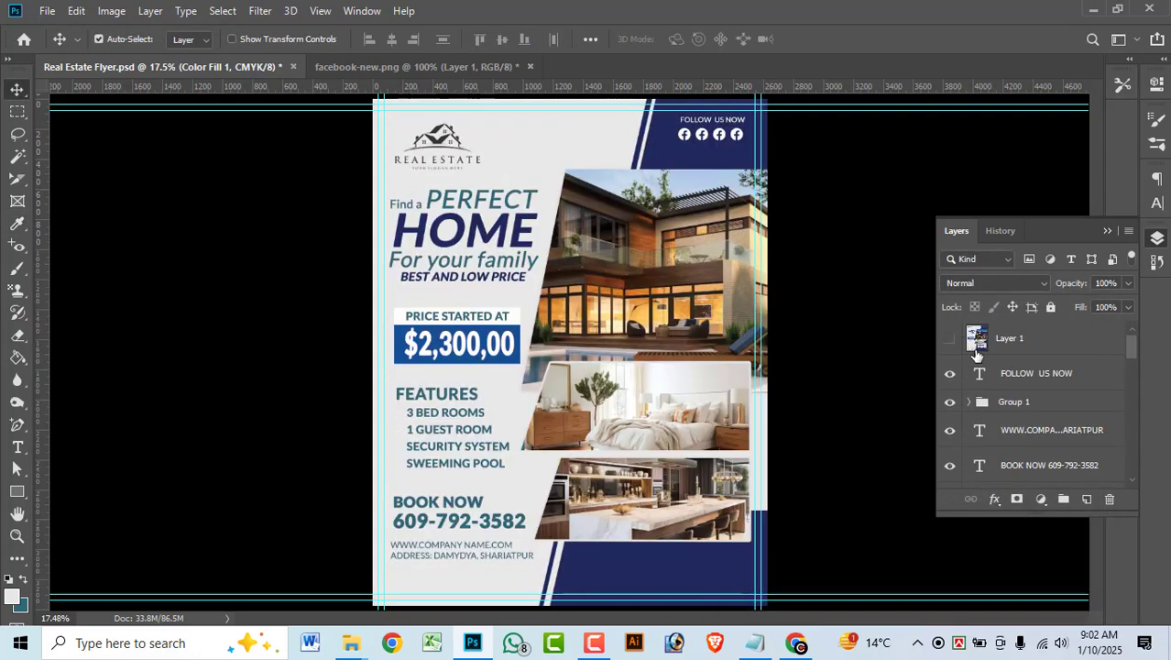
key(ctrl+s)
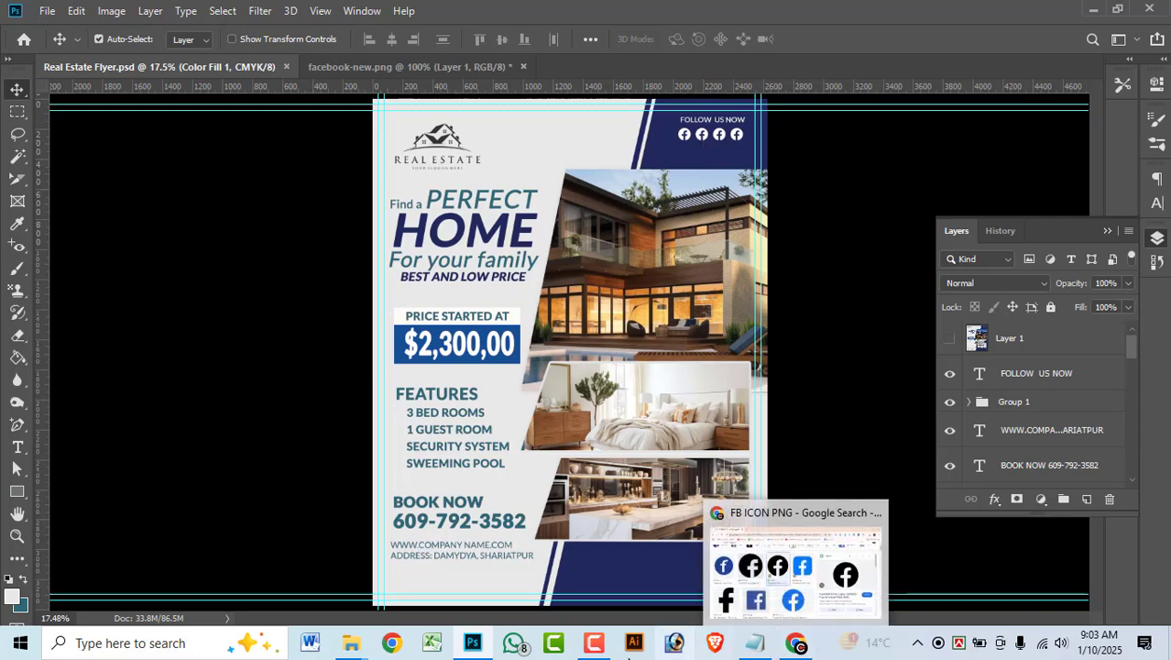
mouse_move(775, 631)
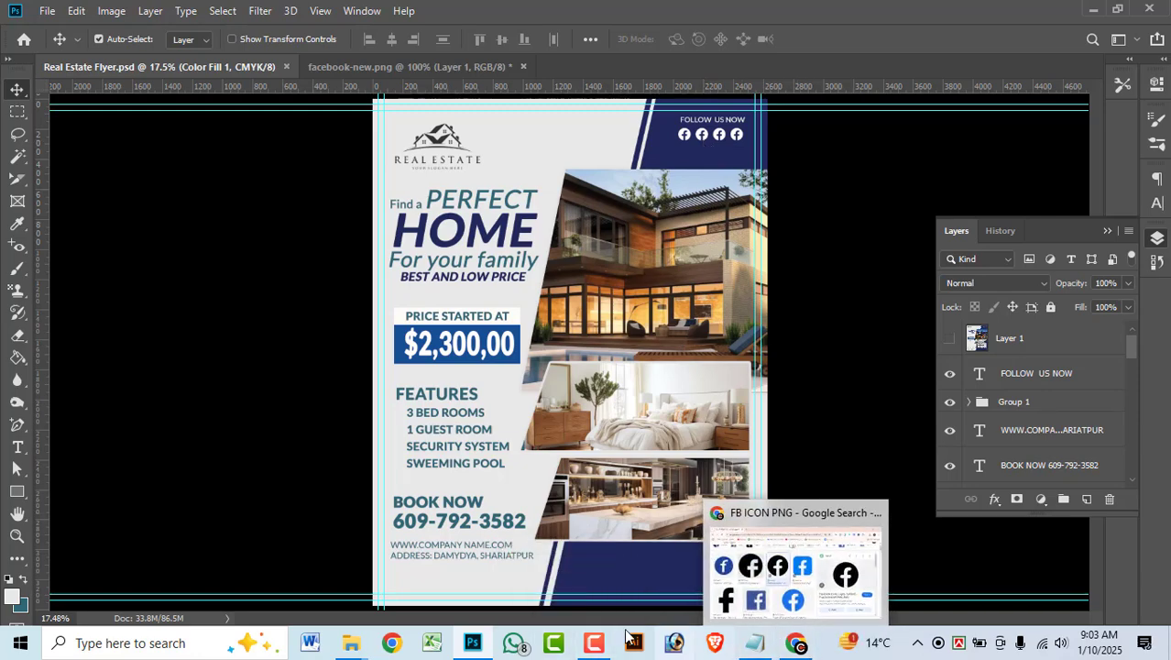
click(600, 644)
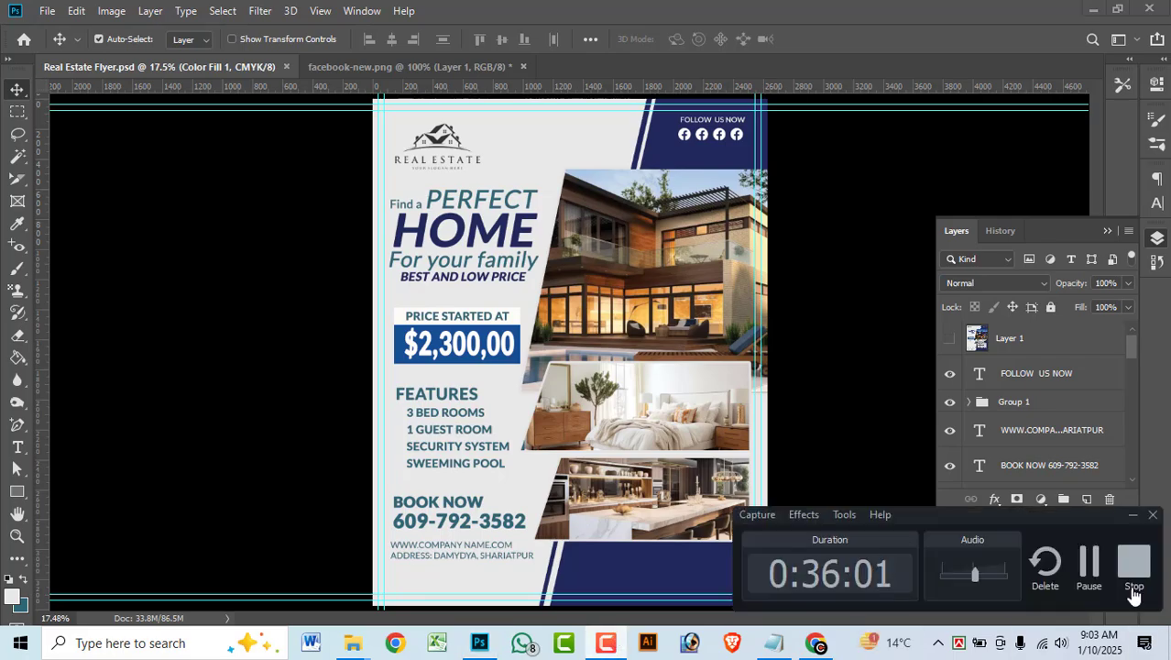